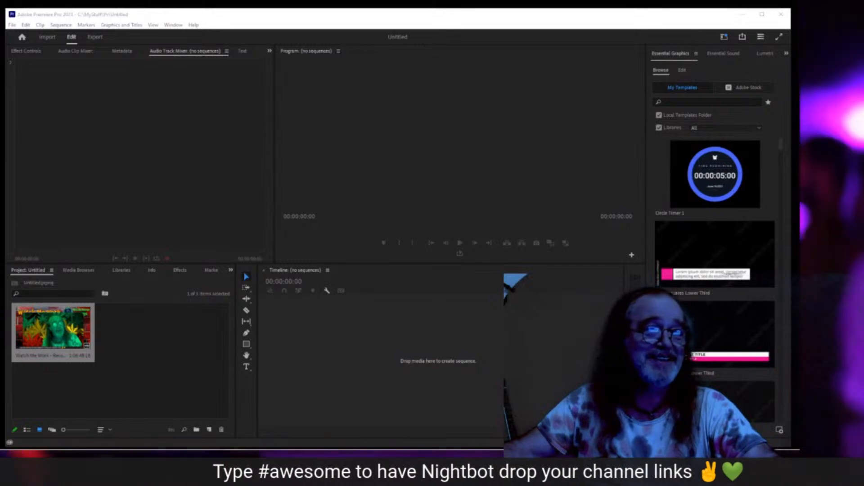
- Switch to the StreamYard broadcast, show the $4.99 super sticker comment and the "hi" comment on stream, and return to Premiere Pro
left_click_drag(797, 118, 126, 71)
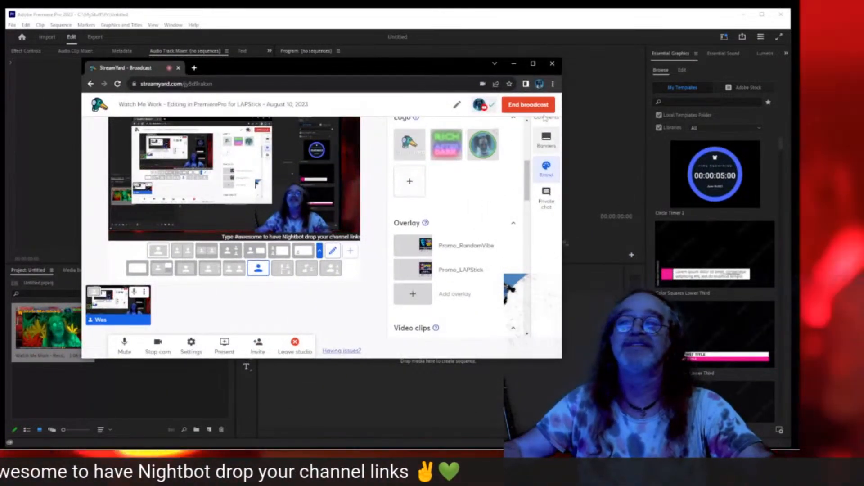
left_click(532, 64)
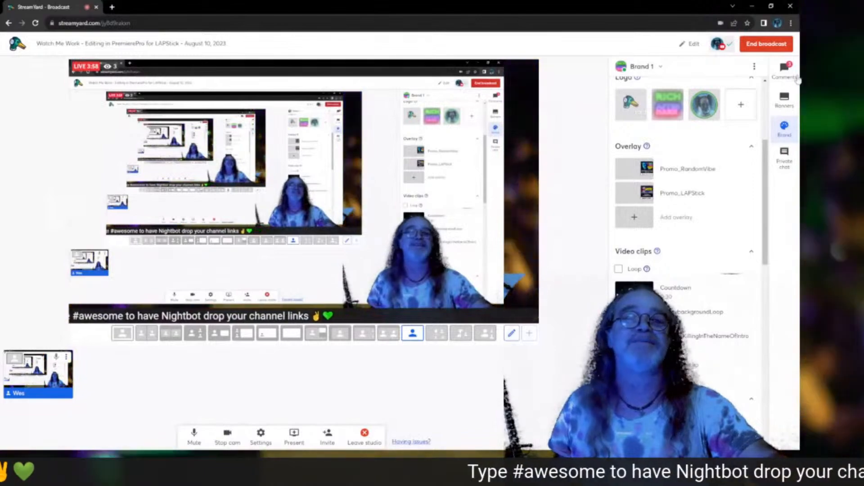
left_click(784, 70)
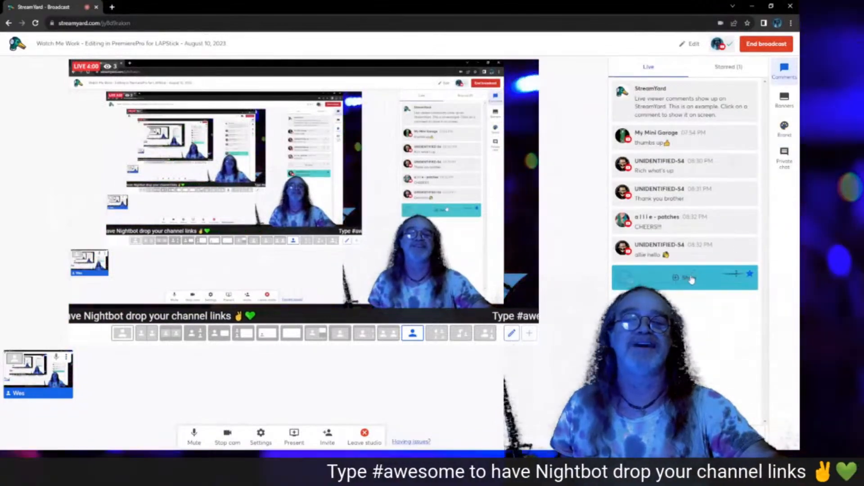
left_click(689, 277)
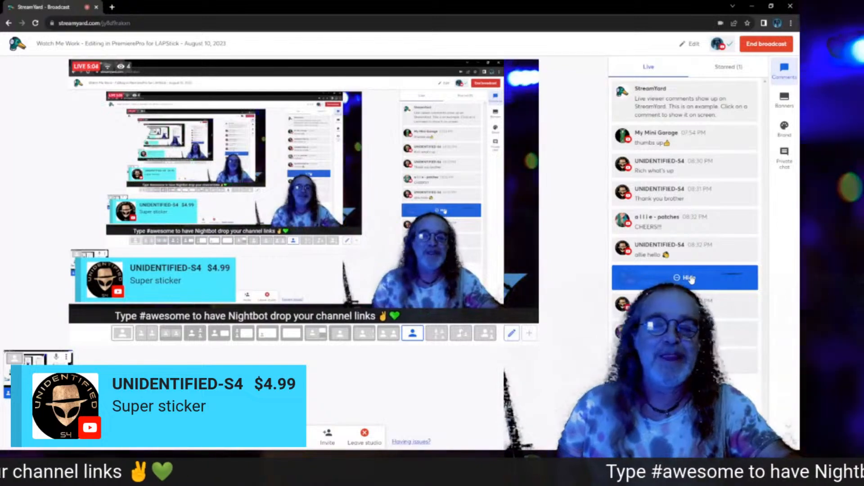
left_click(684, 333)
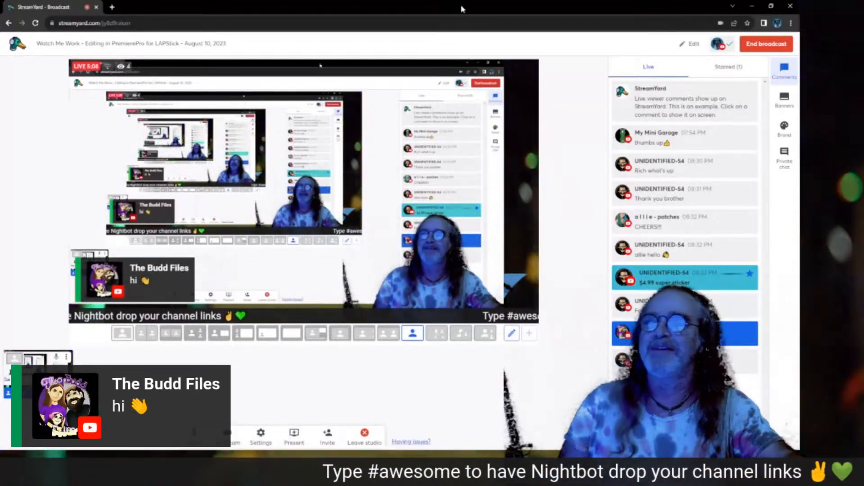
left_click_drag(461, 7, 800, 13)
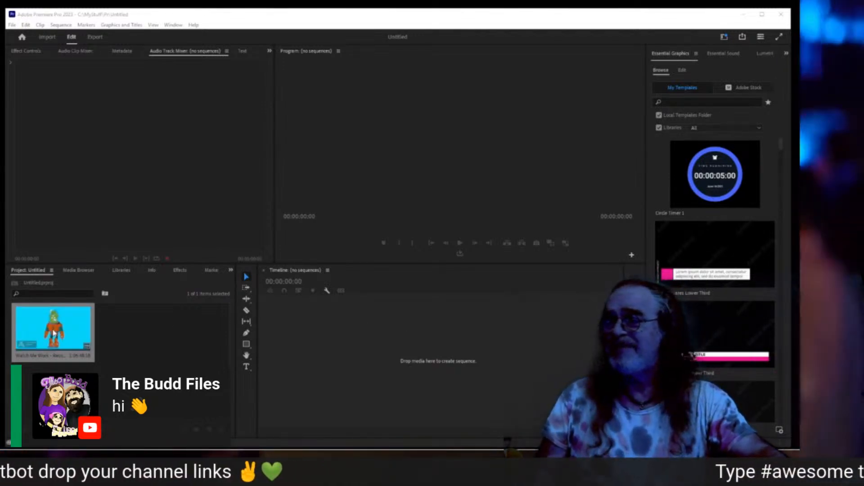
- Create a new sequence from the imported Watch Me Work recording clip
right_click(51, 334)
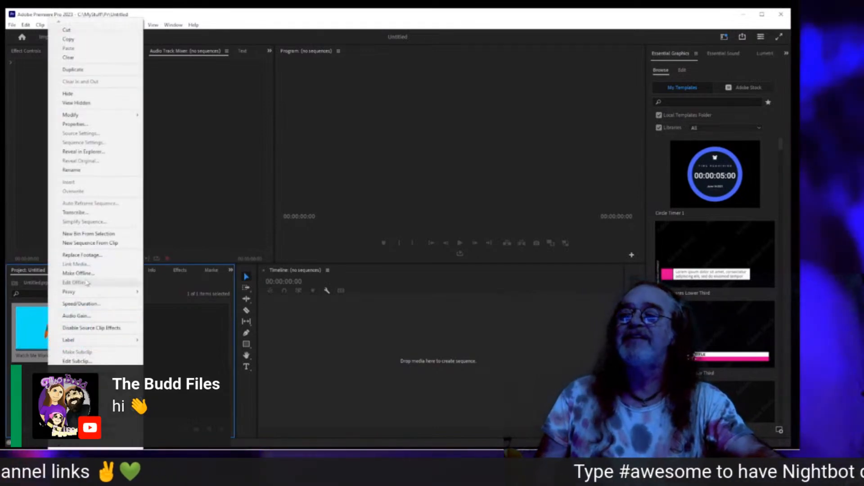
left_click(101, 243)
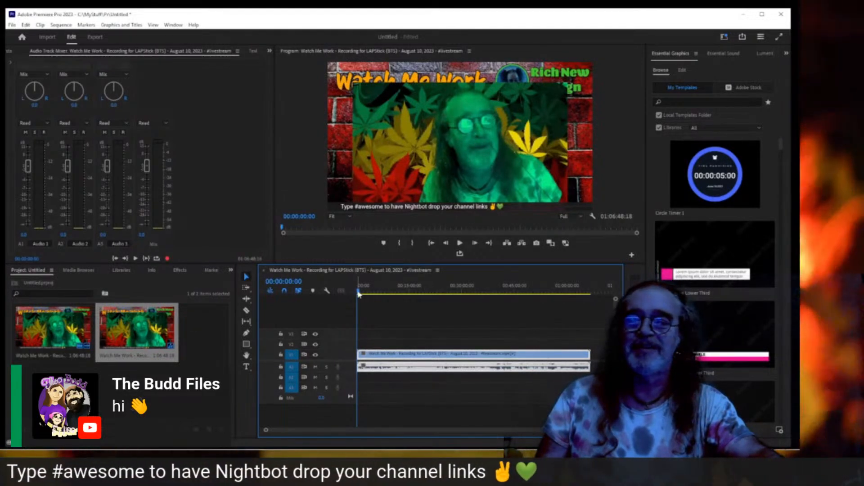
- Trim the start of the recording to 00:07:44:13 and ripple-delete the gap left before it
left_click_drag(359, 292, 385, 293)
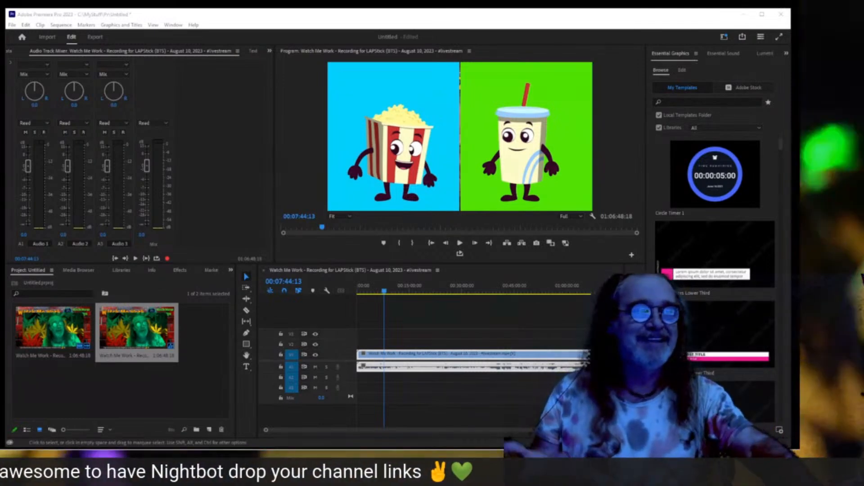
mouse_move(756, 179)
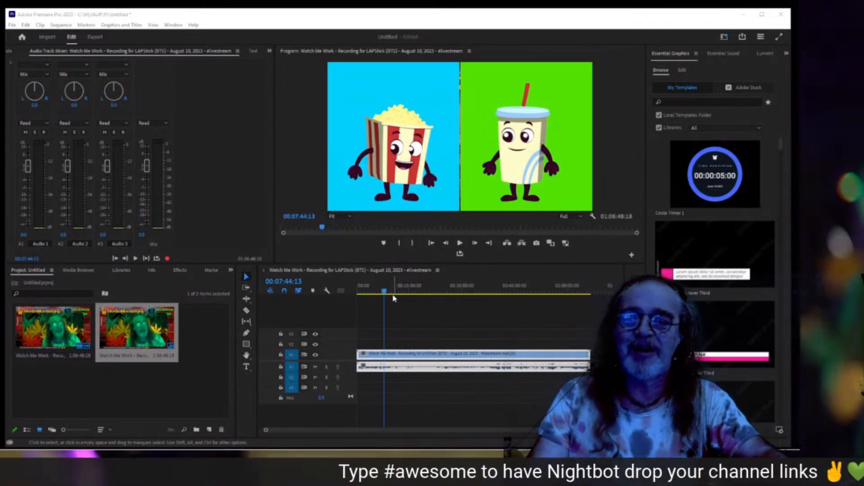
left_click(402, 356)
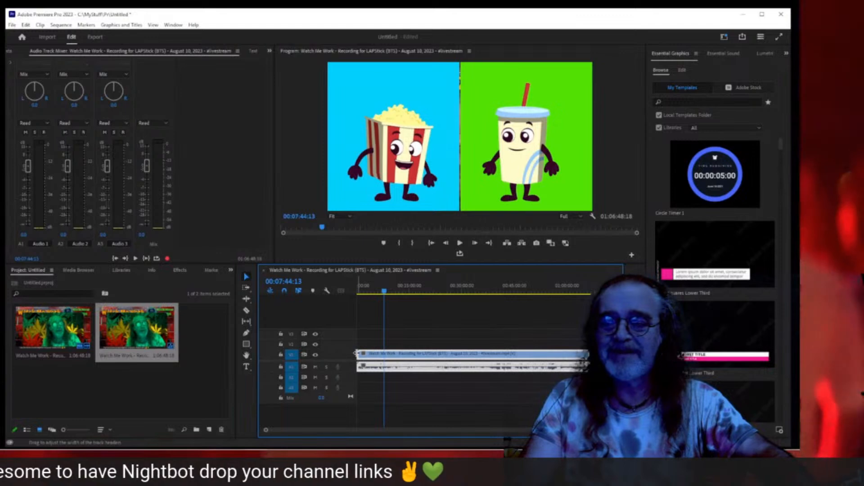
left_click_drag(359, 354, 385, 355)
left_click(373, 359)
left_click(377, 365)
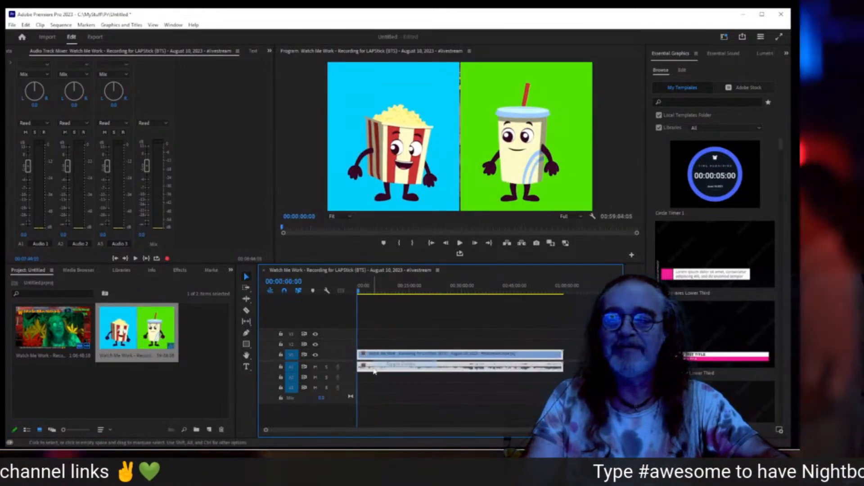
- Split the clip at 00:17:11:25, delete everything after the cut, and return the playhead to the sequence start
left_click_drag(359, 293, 418, 291)
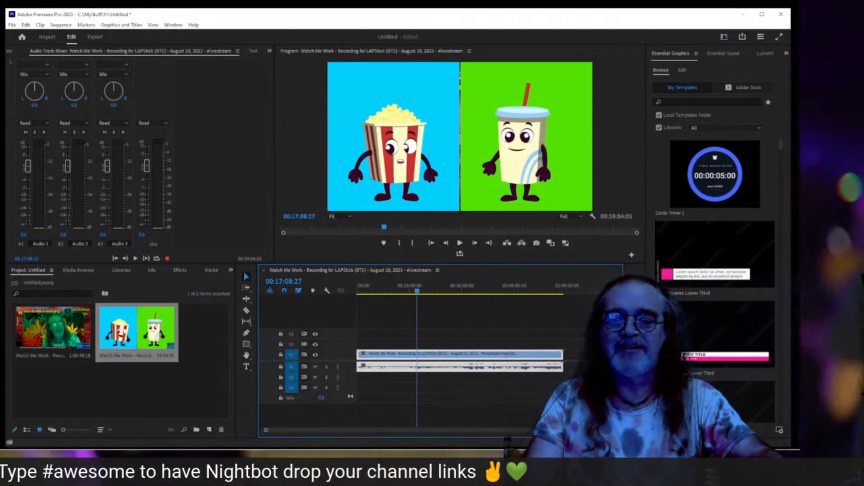
key("equal")
key("equal")
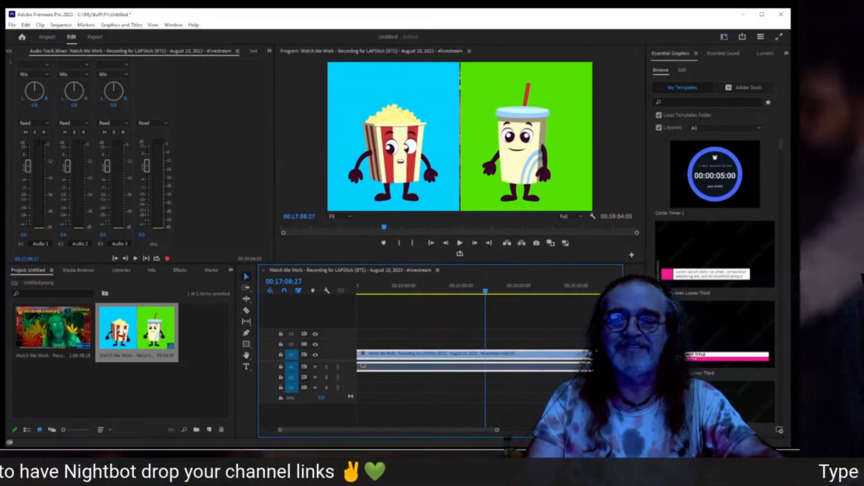
left_click_drag(487, 292, 486, 291)
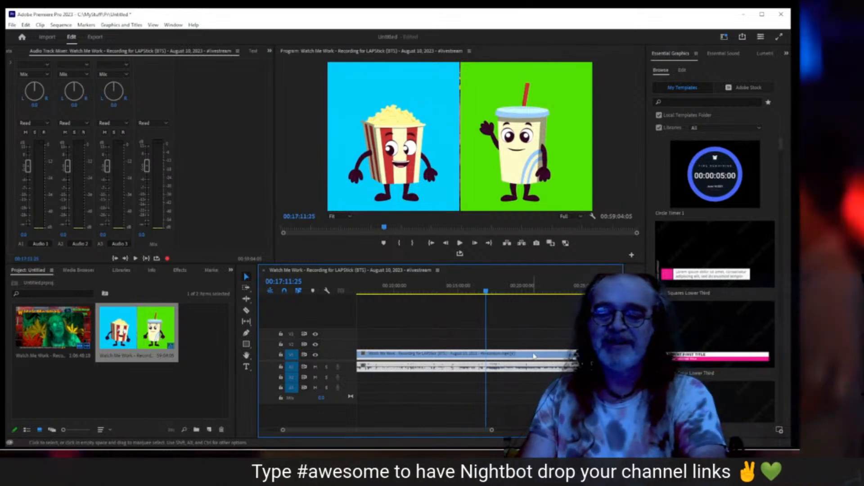
key("ctrl+k")
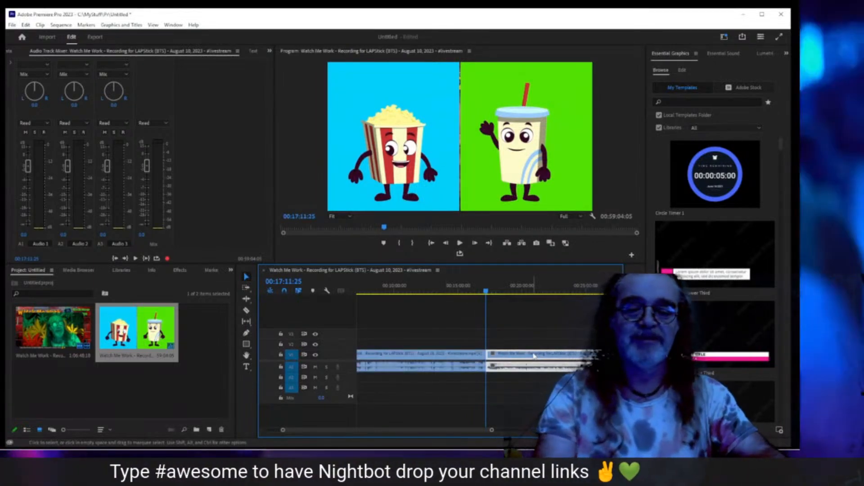
key("Delete")
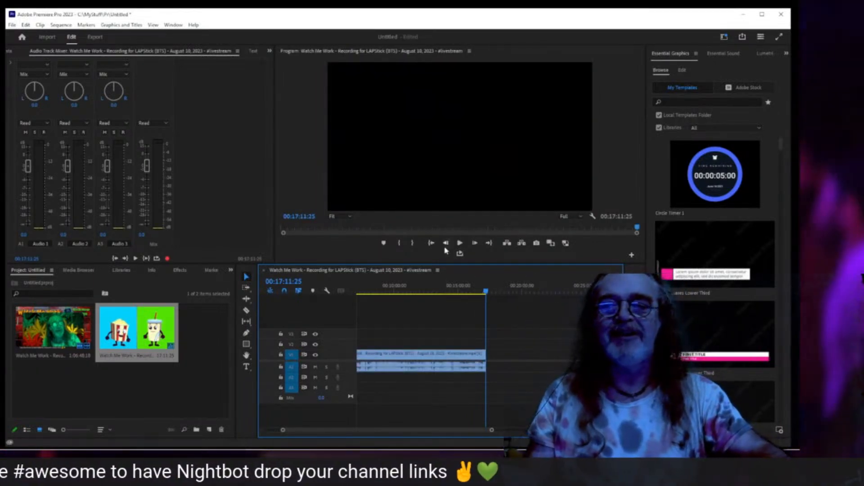
left_click(431, 244)
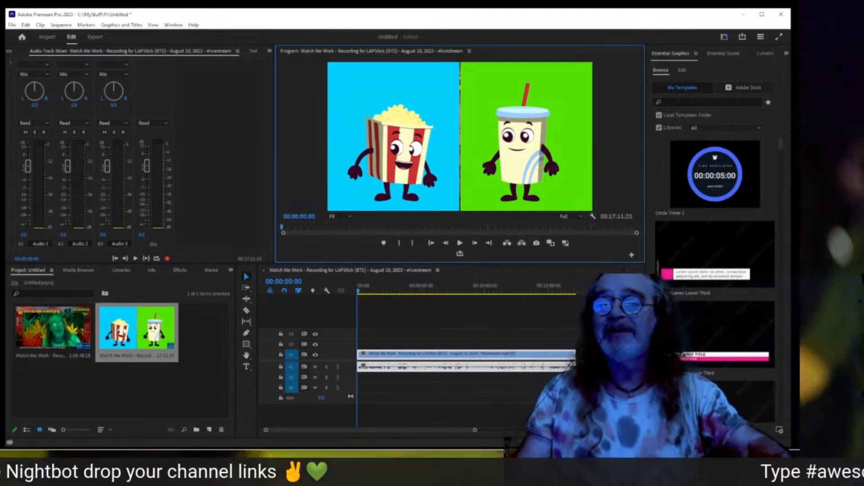
- Nest the trimmed clip as a sequence named Clip_Raw_PopcornAndSodapop
left_click(475, 356)
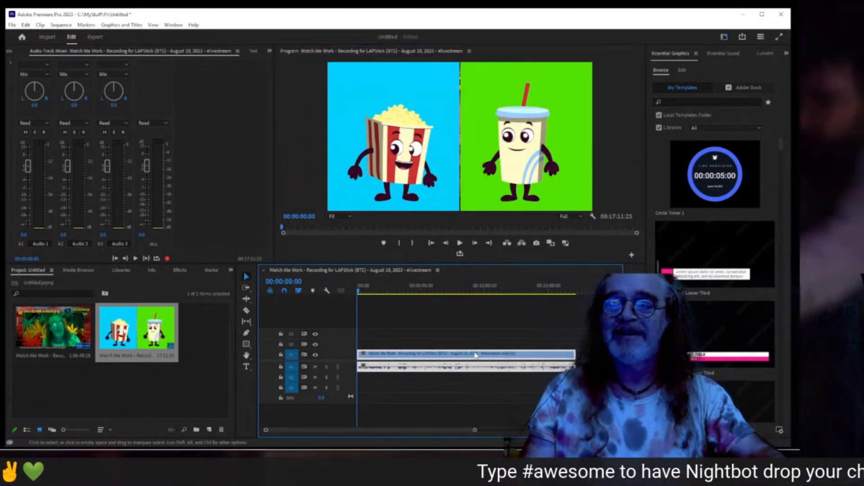
right_click(476, 356)
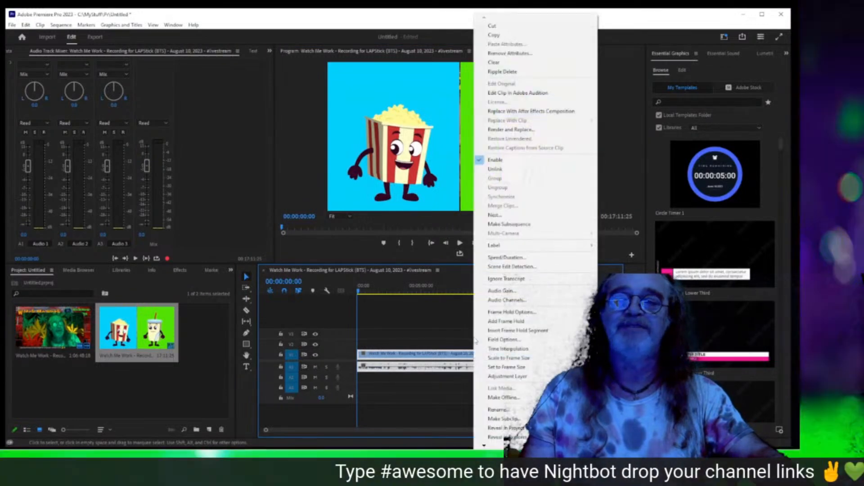
left_click(491, 215)
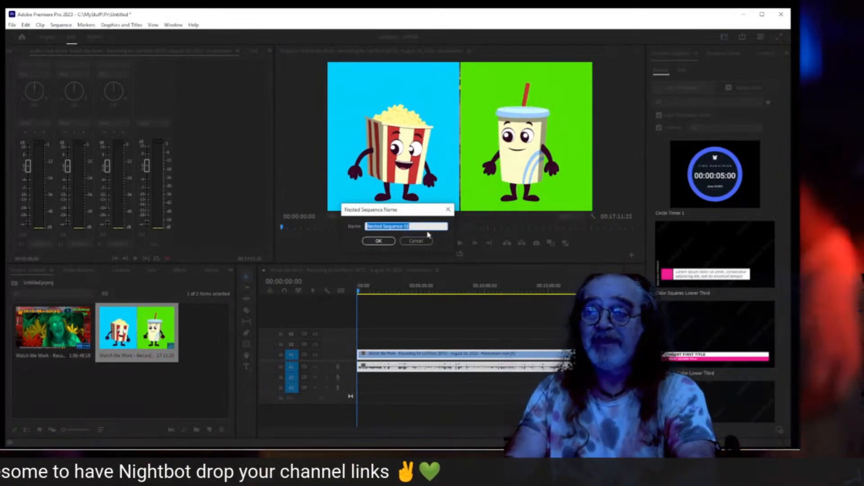
type("N")
key("BackSpace")
type("Clip_Bu")
type("w")
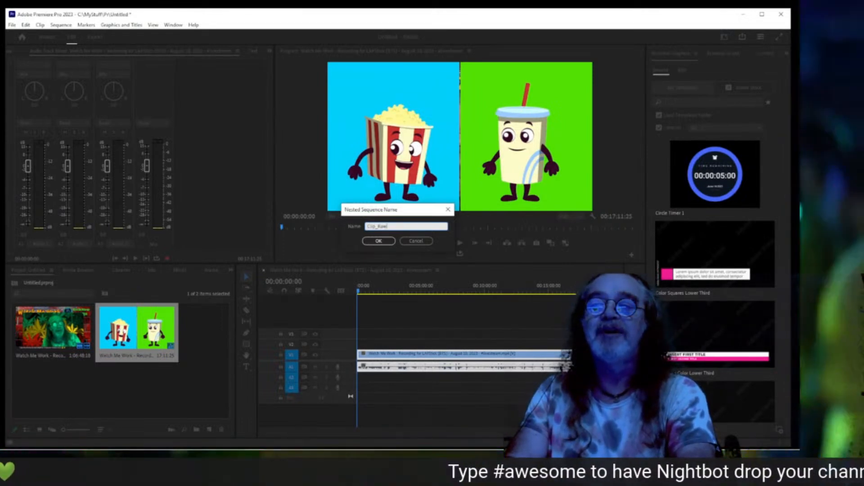
type("_")
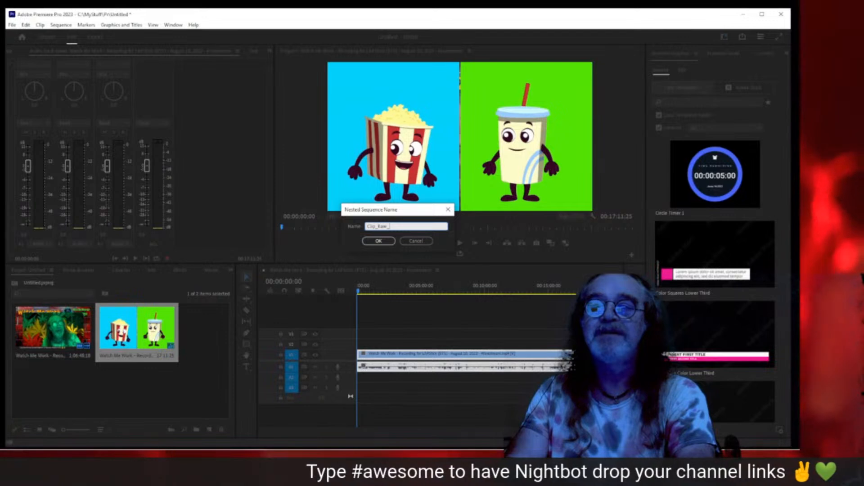
type("P")
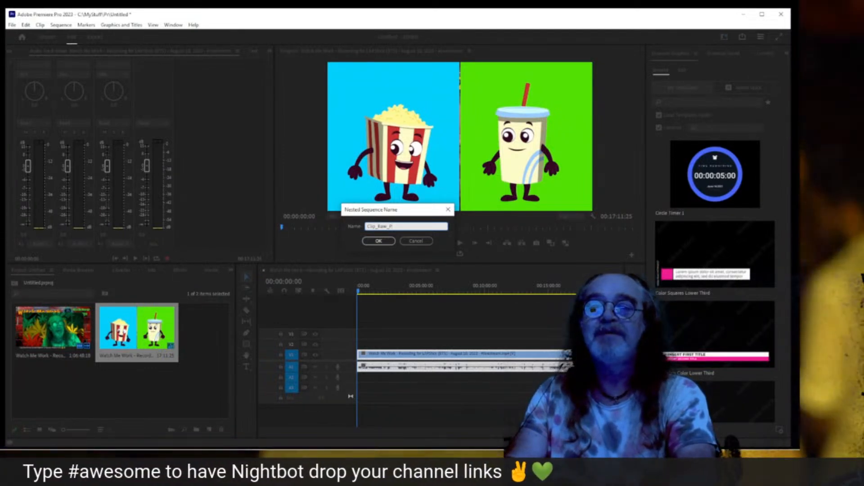
type("rpcornAndSoda")
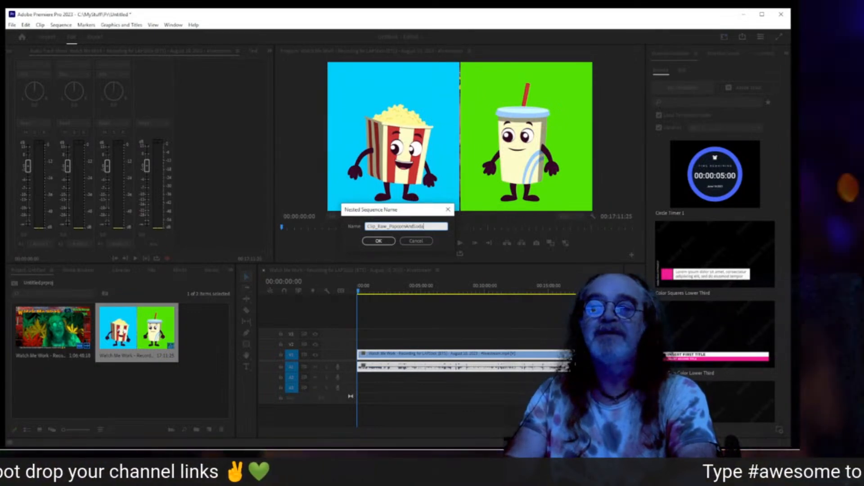
type("Pop")
left_click(378, 243)
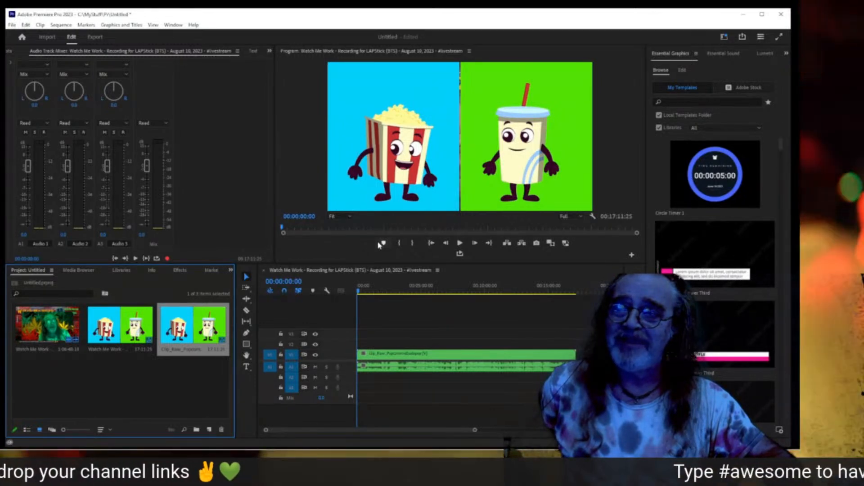
- Duplicate only the nested clip's video onto track V2 and hide the output of track V1
left_click(462, 355)
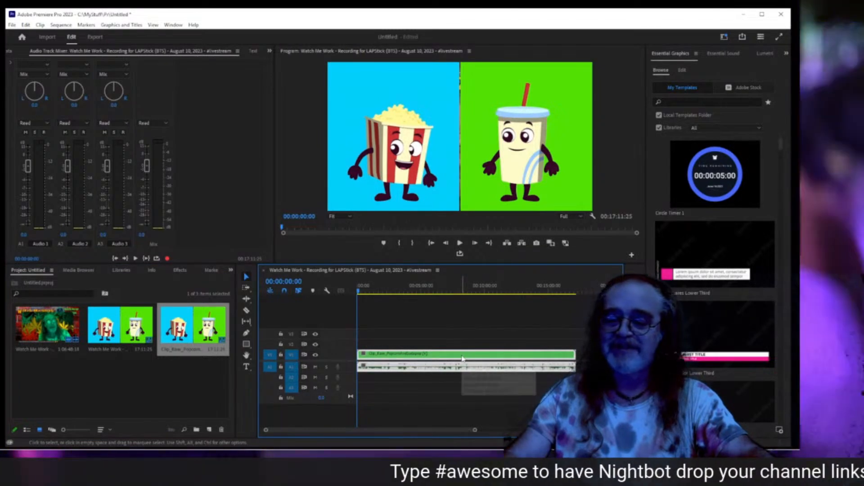
left_click_drag(462, 358, 461, 349)
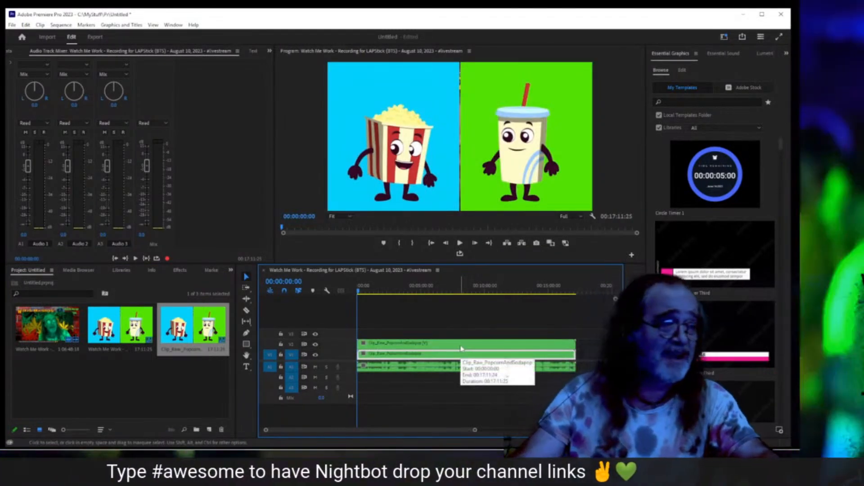
left_click(461, 356)
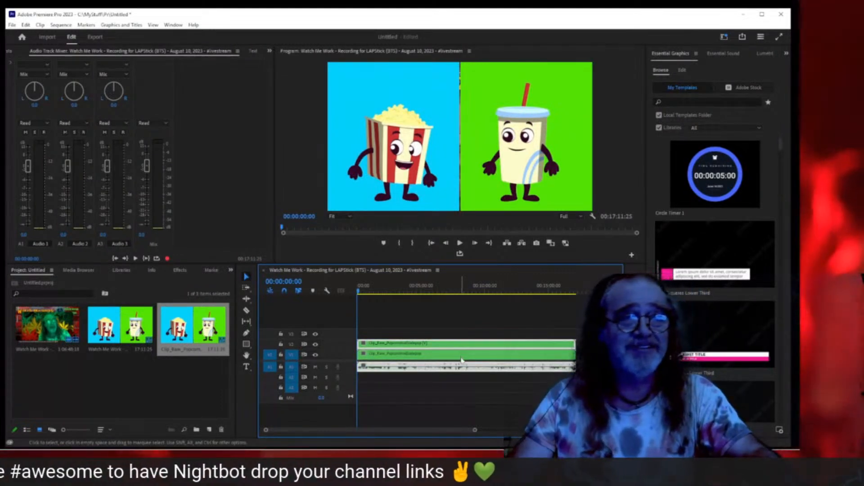
left_click(462, 357)
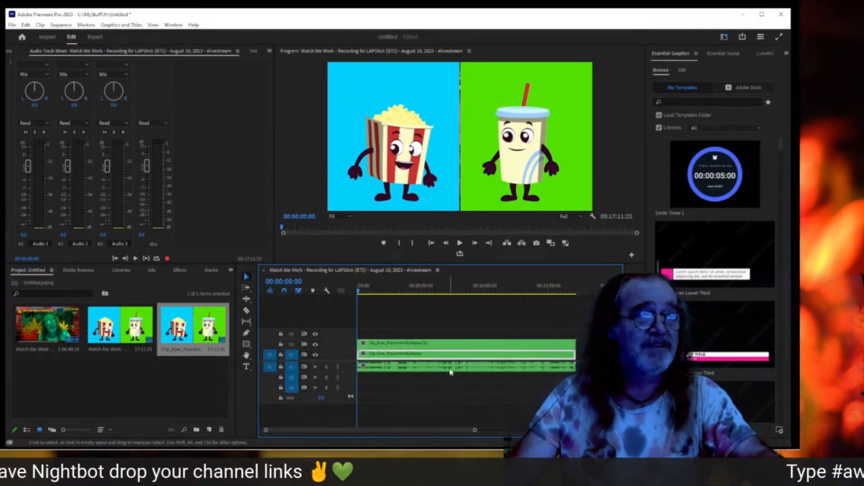
- Find the Crop video effect and apply it to the nested clip on track V2
left_click(408, 347)
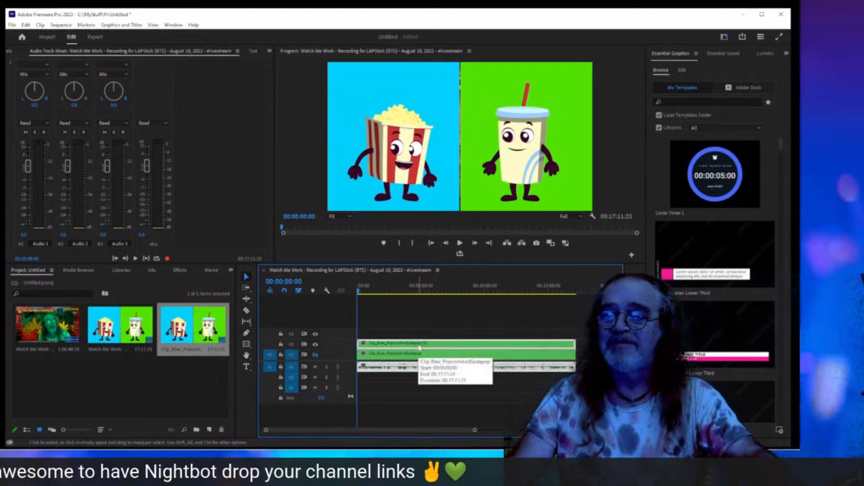
left_click(180, 270)
left_click(59, 281)
type("crop")
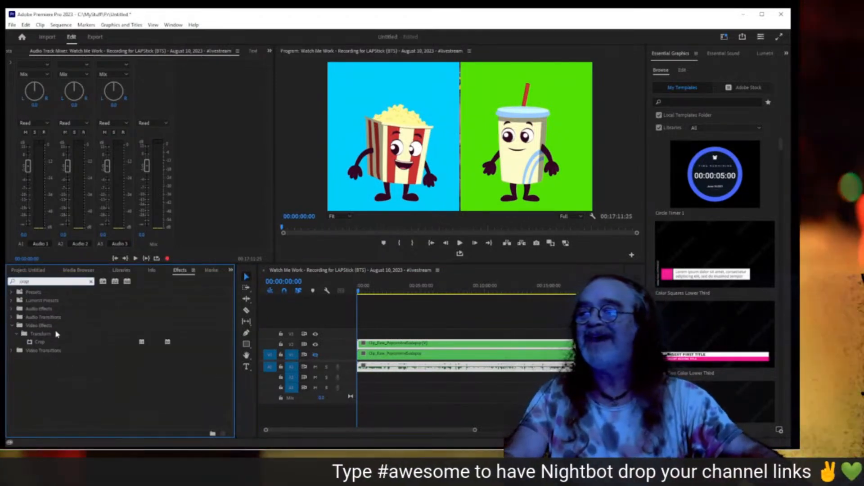
left_click(43, 345)
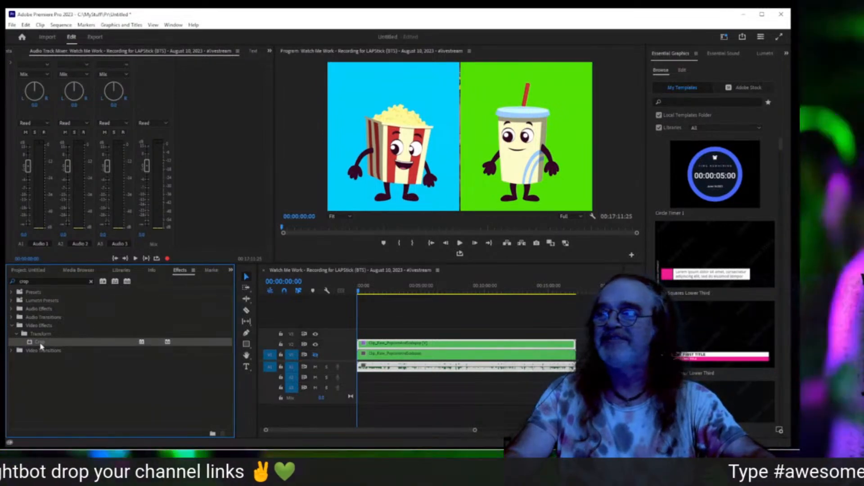
- Set the Crop effect's Left value to 51% on the nested clip on track V2
left_click(269, 51)
left_click(276, 60)
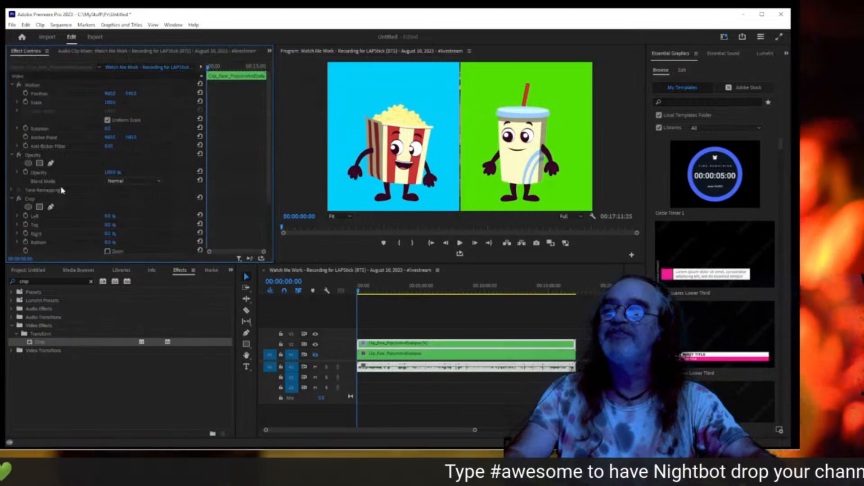
scroll(36, 208, "down", 2)
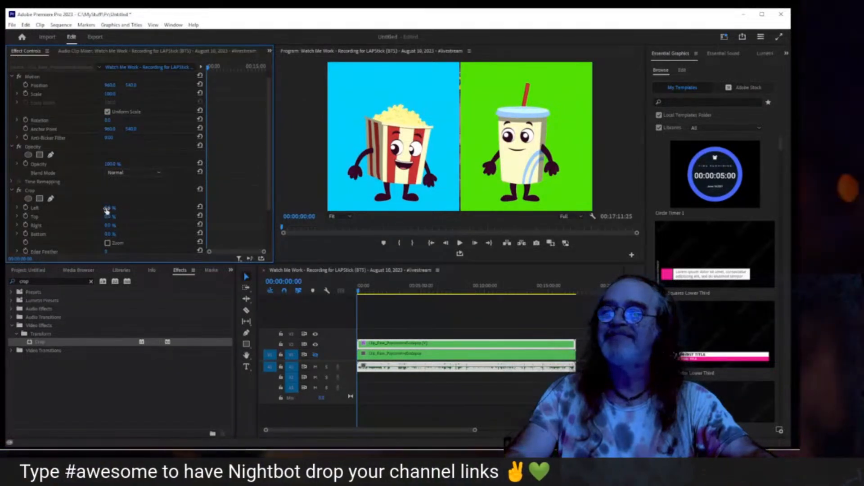
left_click_drag(107, 210, 150, 211)
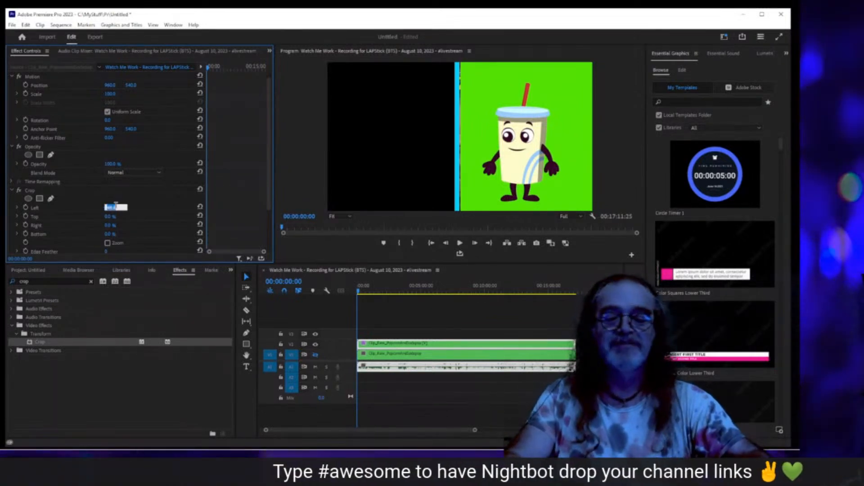
type("50")
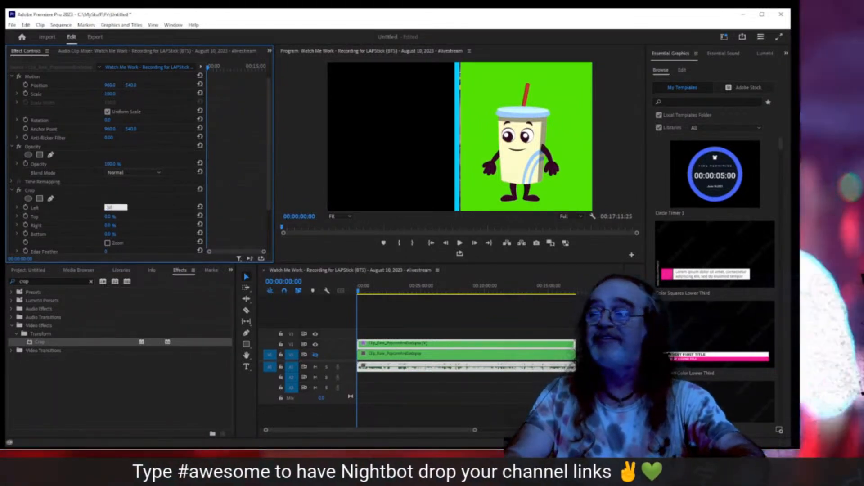
key("Return")
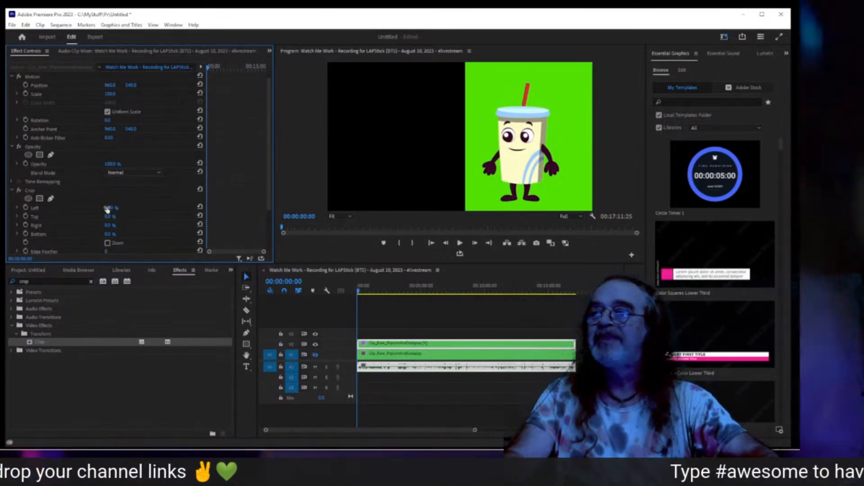
left_click(107, 209)
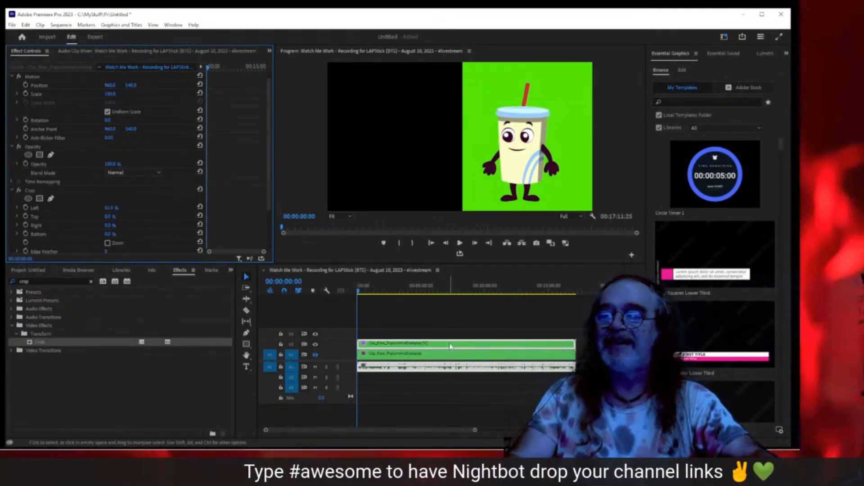
- Select the nested clip on track V1, hide the output of track V2 and show track V1
left_click(450, 347)
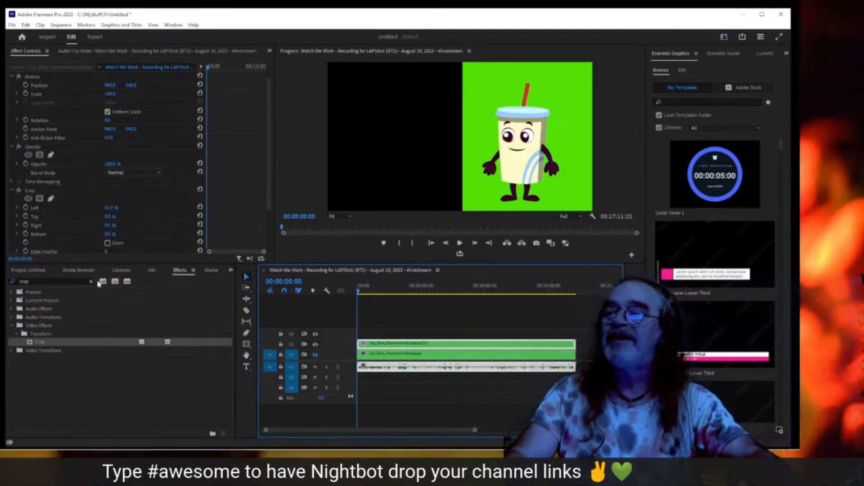
left_click(411, 355)
left_click(315, 345)
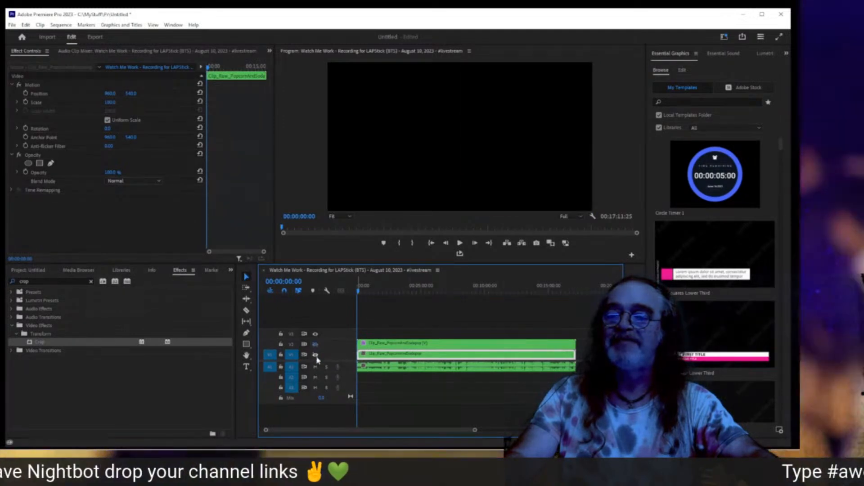
left_click(316, 356)
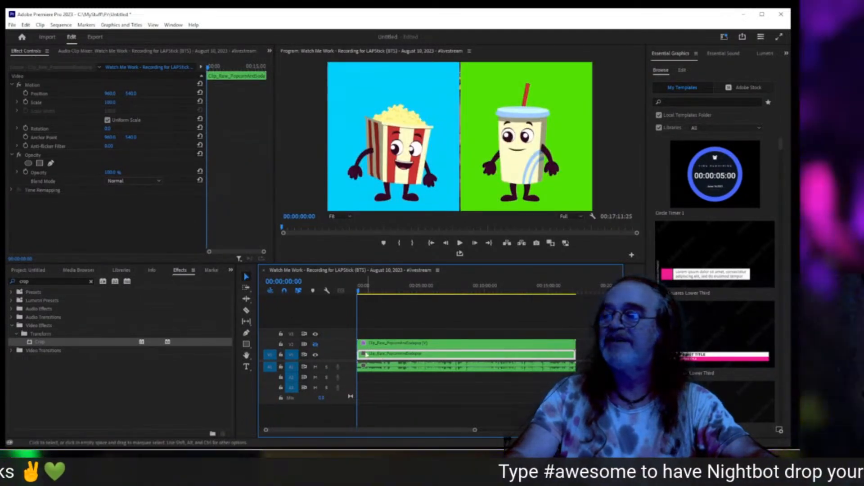
- Apply Crop to the V1 clip with Right at 51%, and show track V2 again
double_click(43, 343)
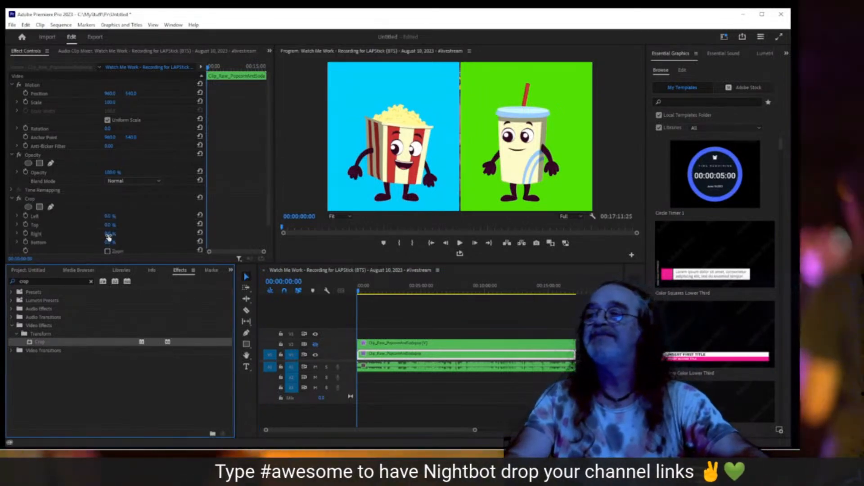
left_click_drag(111, 235, 116, 235)
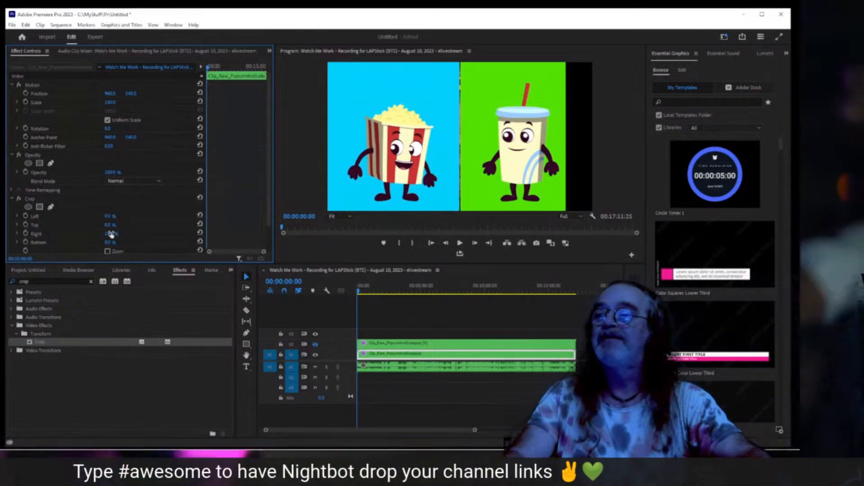
left_click(112, 234)
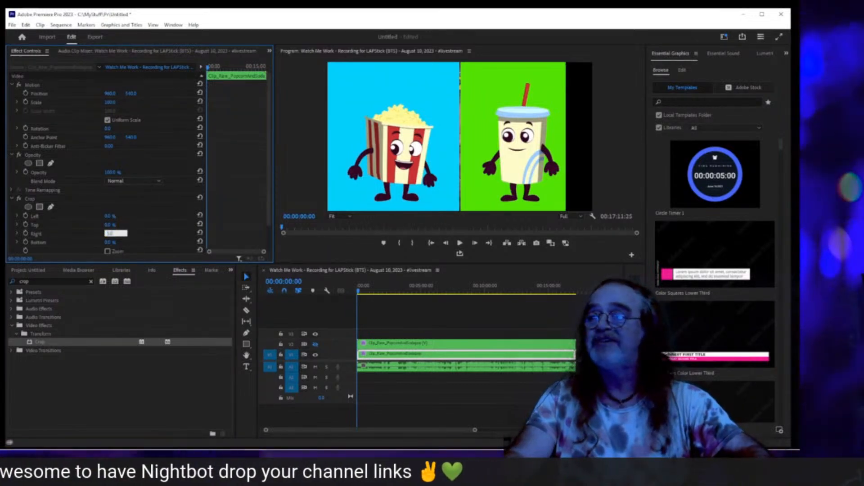
key("Return")
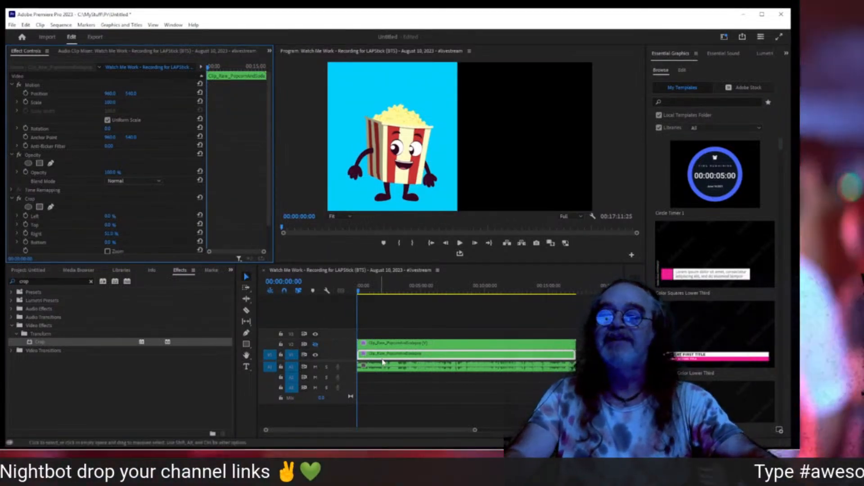
left_click(316, 345)
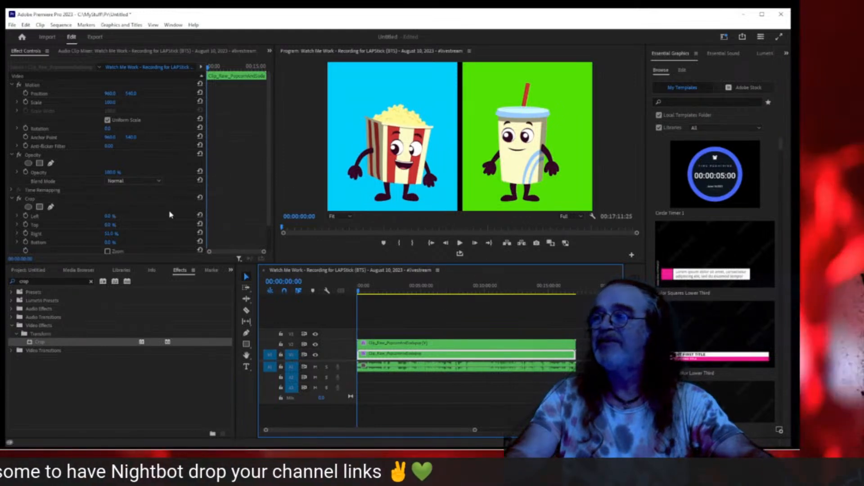
- Apply the Ultra Key effect to the V1 clip and sample the popcorn's blue background as the key color
left_click(49, 281)
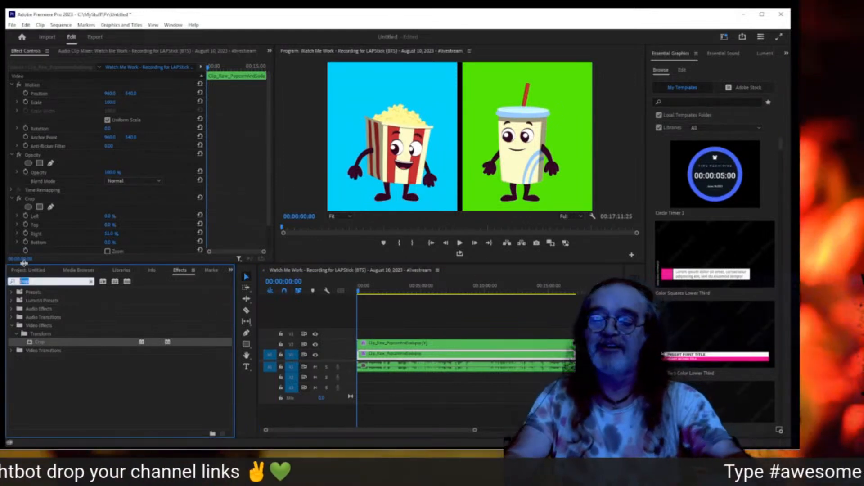
type("ultr")
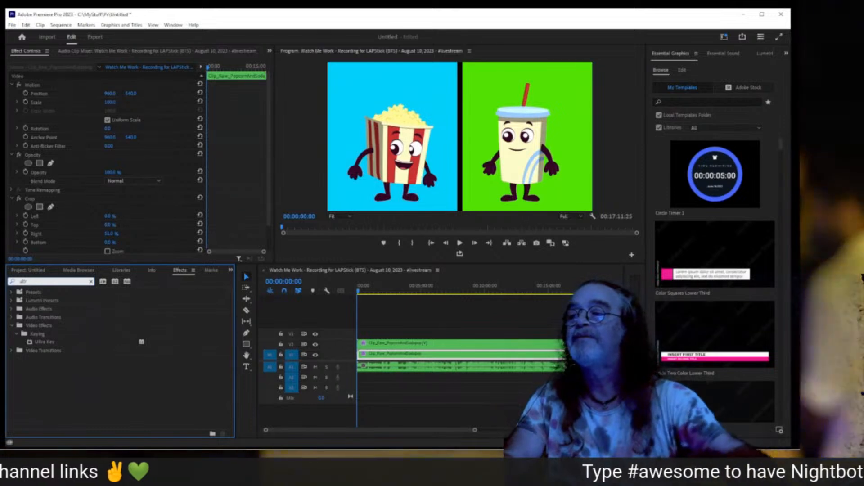
left_click(42, 343)
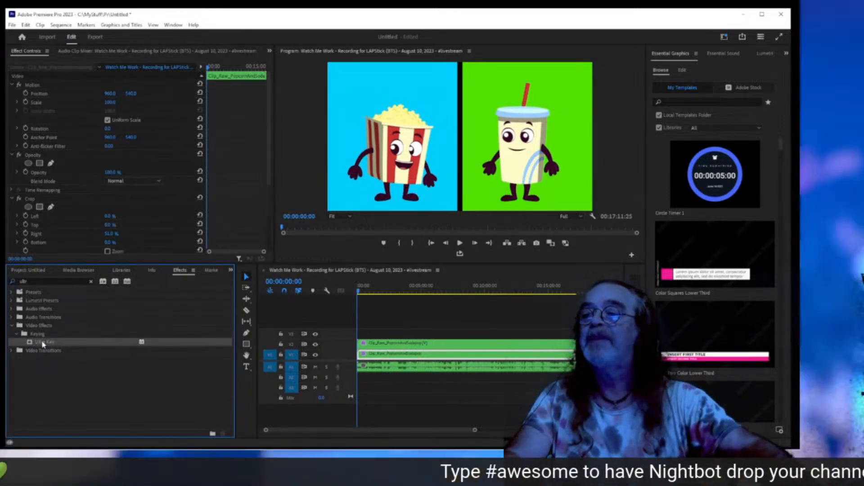
scroll(57, 233, "down", 5)
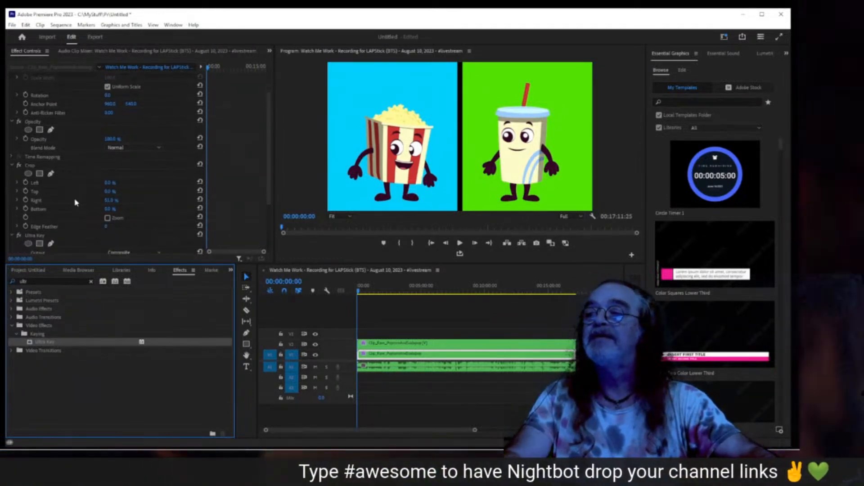
left_click(119, 229)
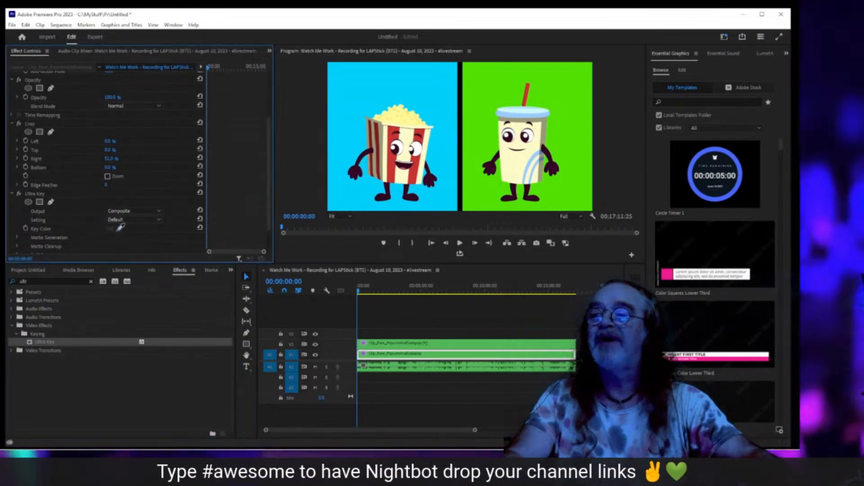
left_click(411, 77)
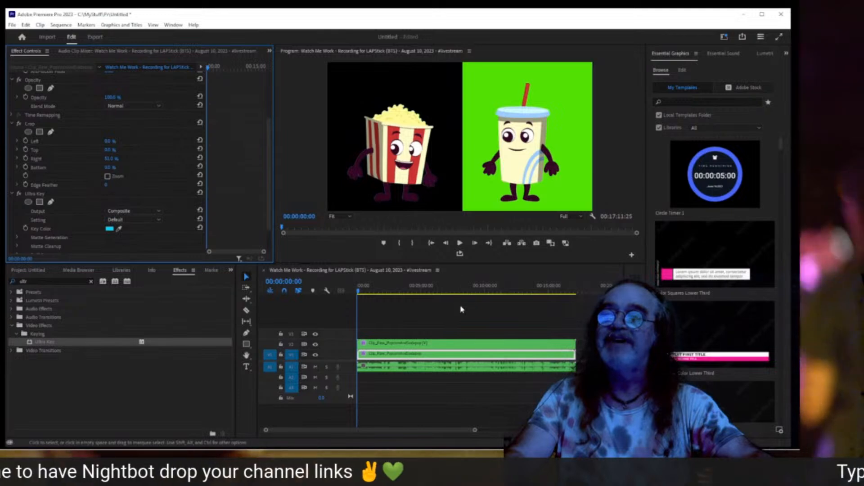
- Apply the Ultra Key effect to the V2 clip and sample the soda's green background as the key color
left_click(413, 345)
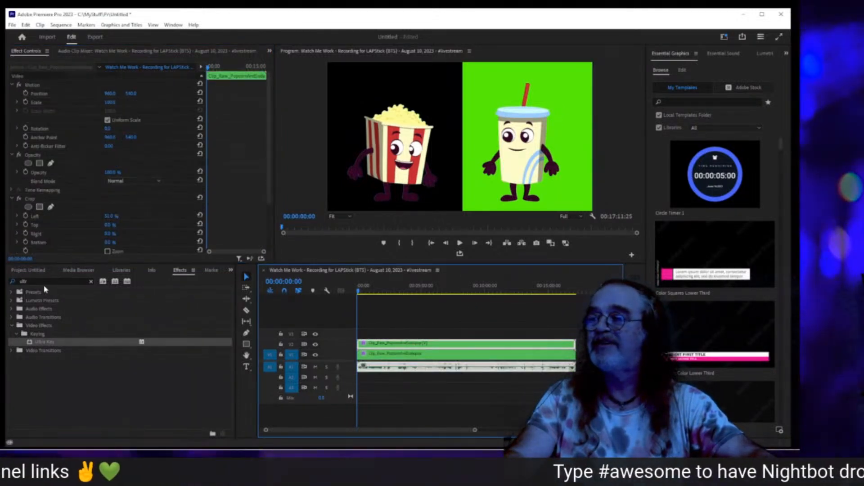
left_click(47, 343)
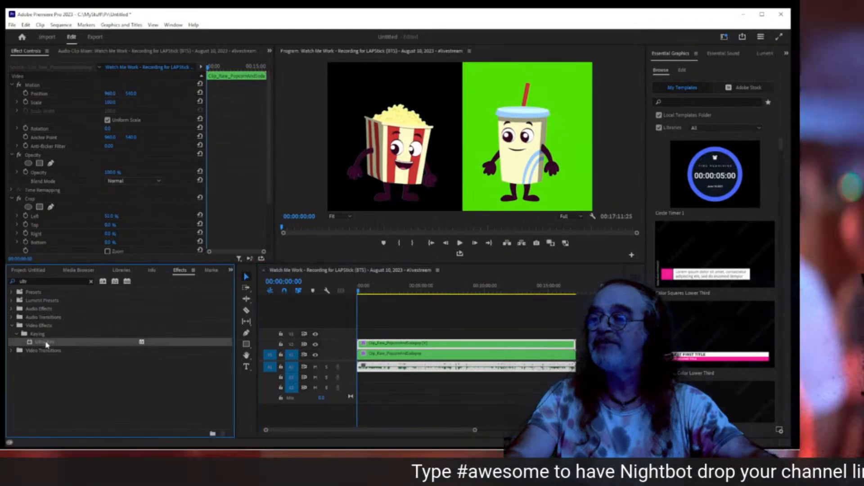
scroll(54, 175, "down", 5)
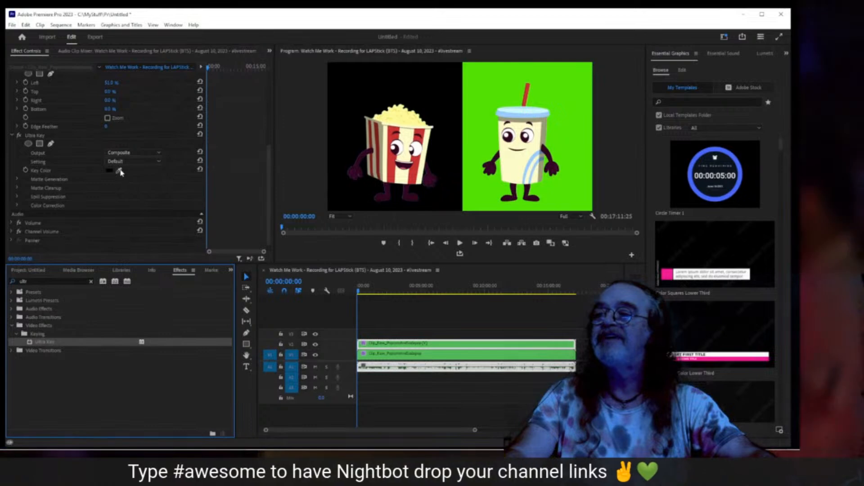
left_click(119, 171)
left_click(560, 93)
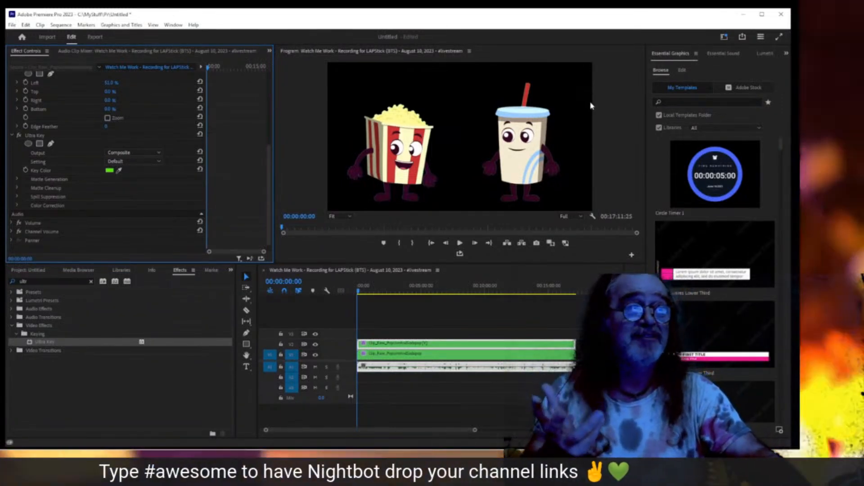
- Import thumbnail_Lapstick.jpg into the project and move both nested video clips up to tracks V2 and V3
mouse_move(801, 454)
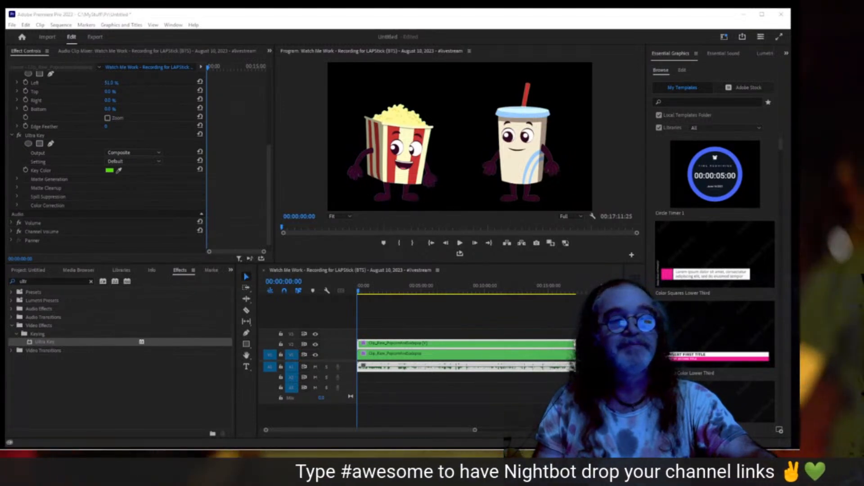
left_click_drag(618, 302, 83, 396)
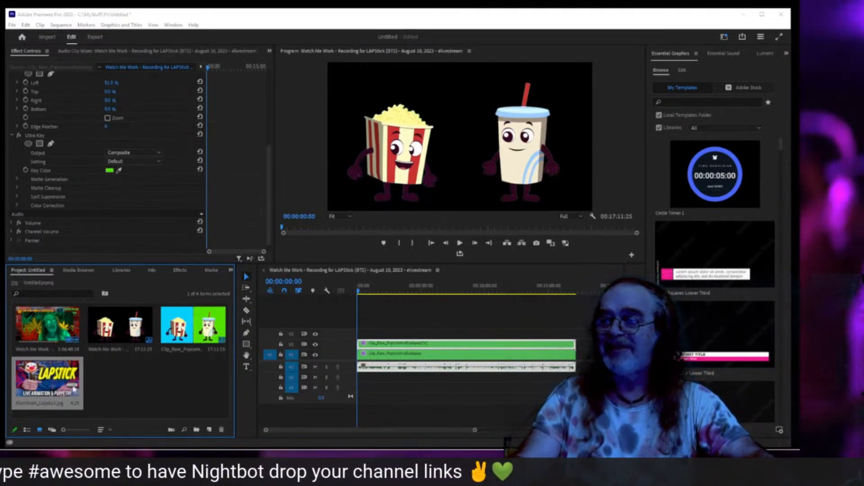
left_click(468, 347)
left_click(470, 353, "shift")
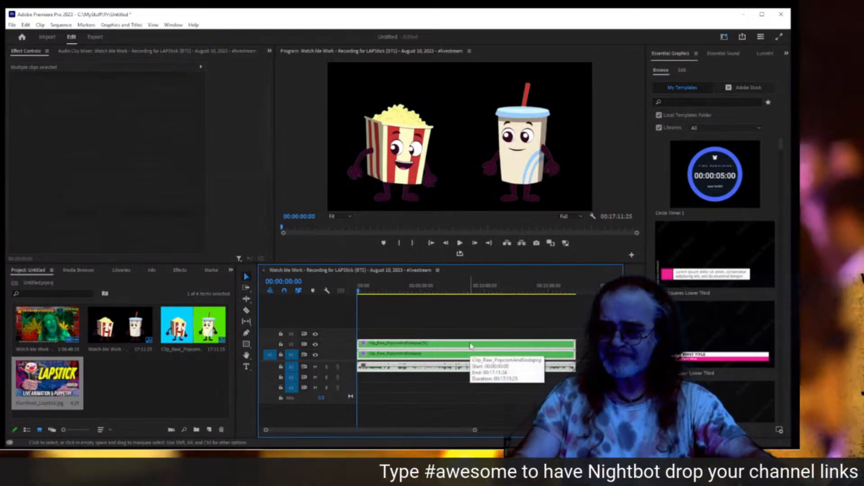
left_click_drag(470, 346, 471, 339)
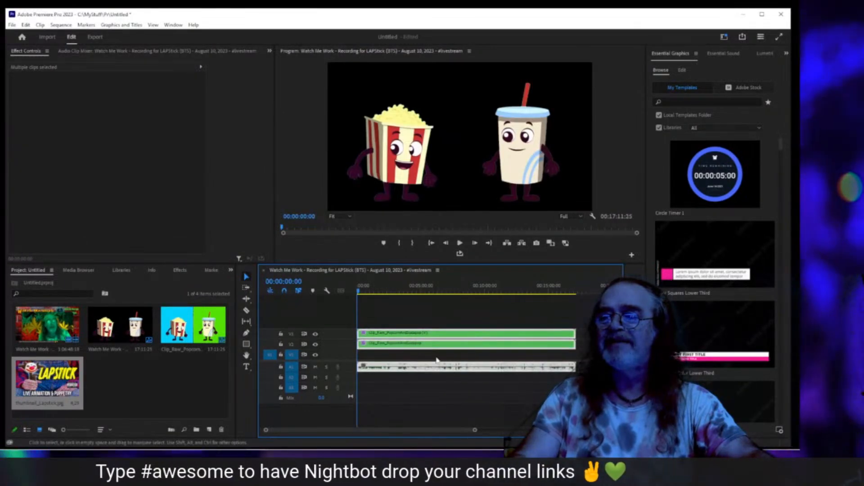
- Try placing the Lapstick thumbnail at the start of track V1 and extending it past the 10-minute mark
left_click_drag(73, 383, 358, 355)
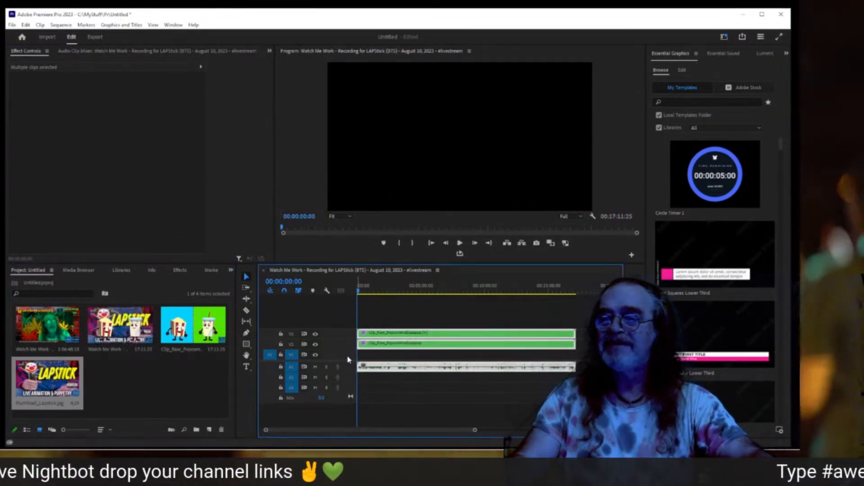
left_click_drag(473, 433, 306, 430)
left_click_drag(431, 355, 593, 355)
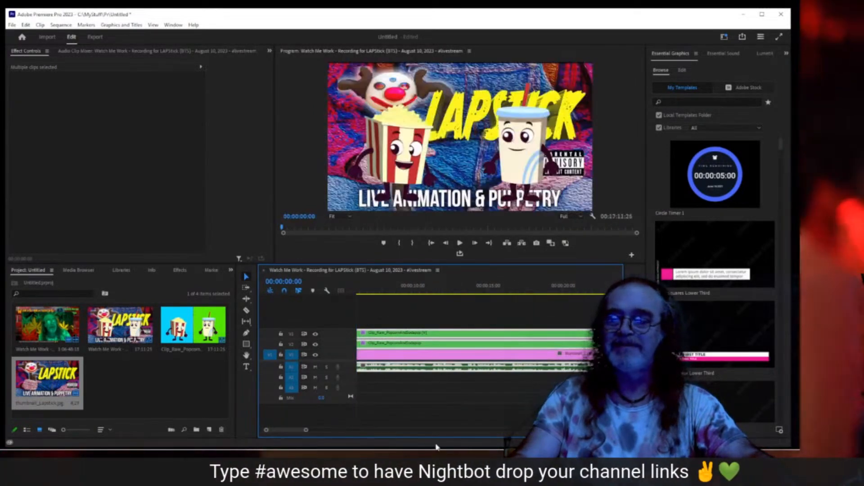
left_click_drag(319, 431, 350, 430)
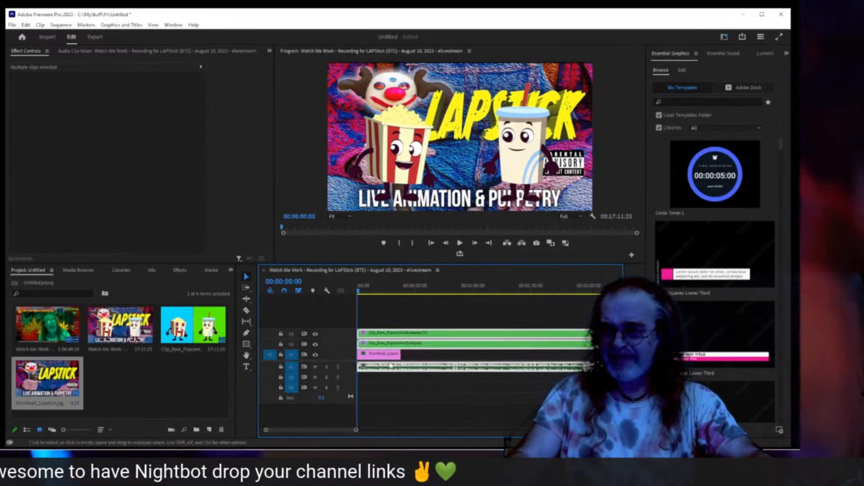
left_click_drag(399, 354, 567, 362)
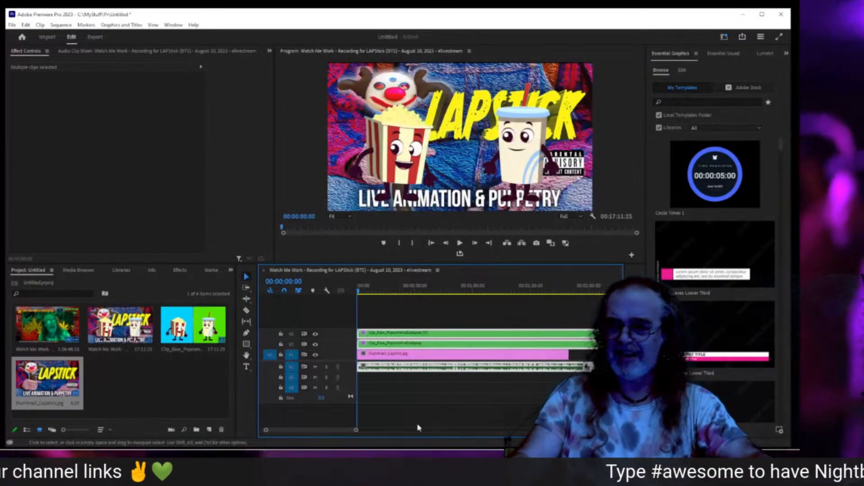
left_click_drag(356, 430, 456, 430)
left_click_drag(386, 354, 552, 365)
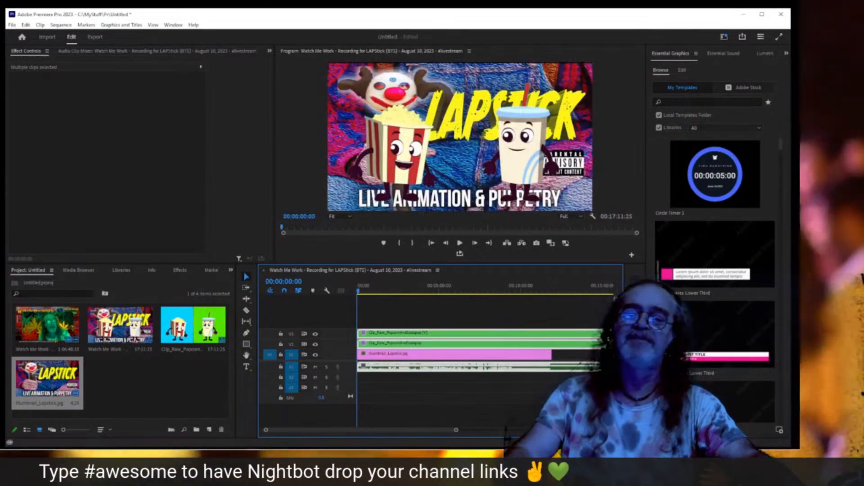
- Undo the extension and placement of the thumbnail image on track V1
key("ctrl+z")
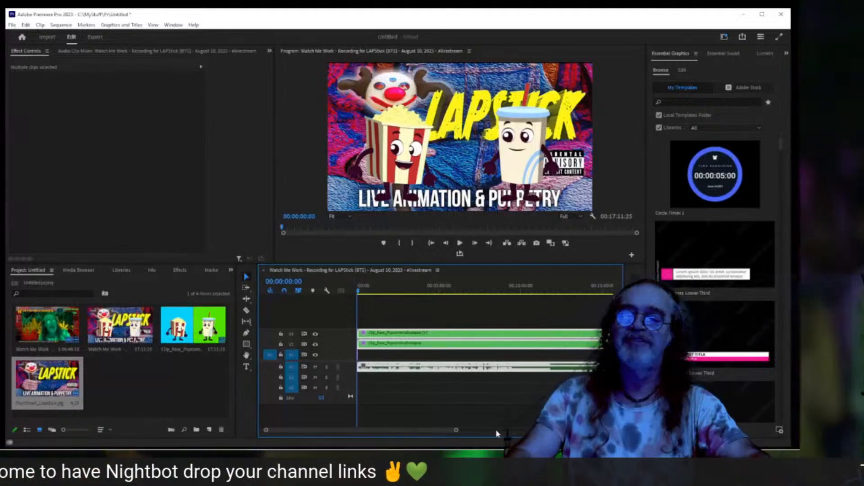
key("ctrl+z")
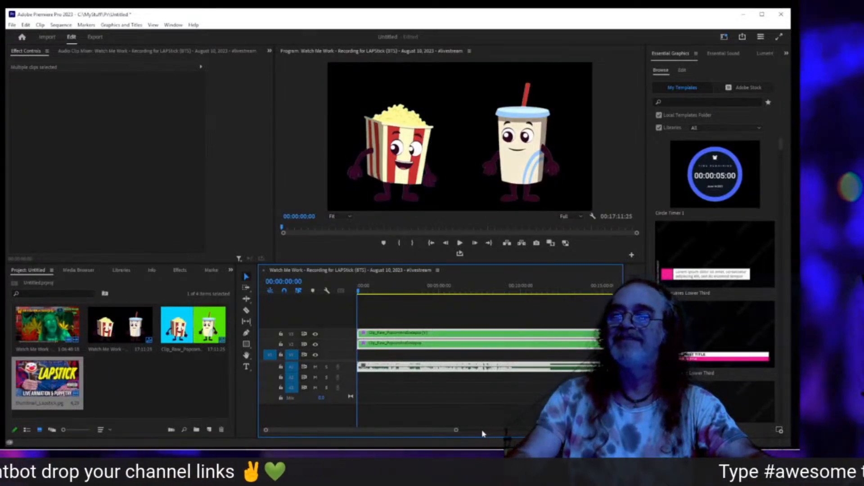
- Trim the ends of both nested clips on V2 and V3 back to about 00:13:58:26
left_click(51, 390)
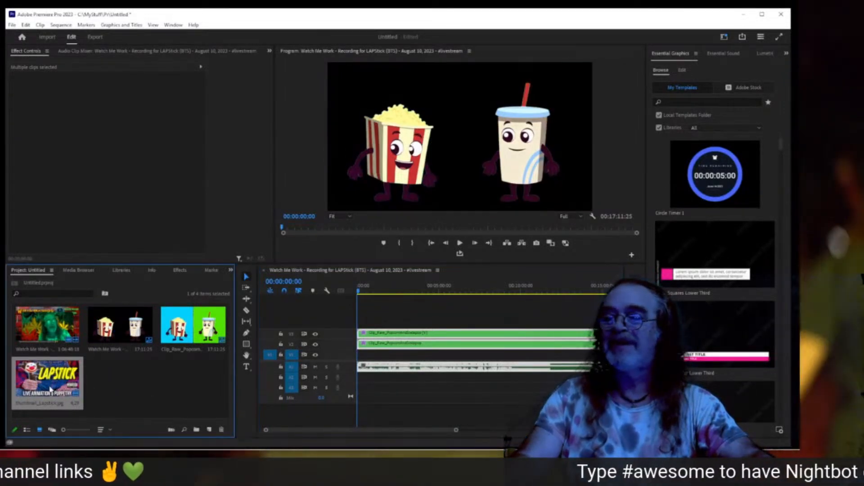
left_click_drag(456, 431, 521, 433)
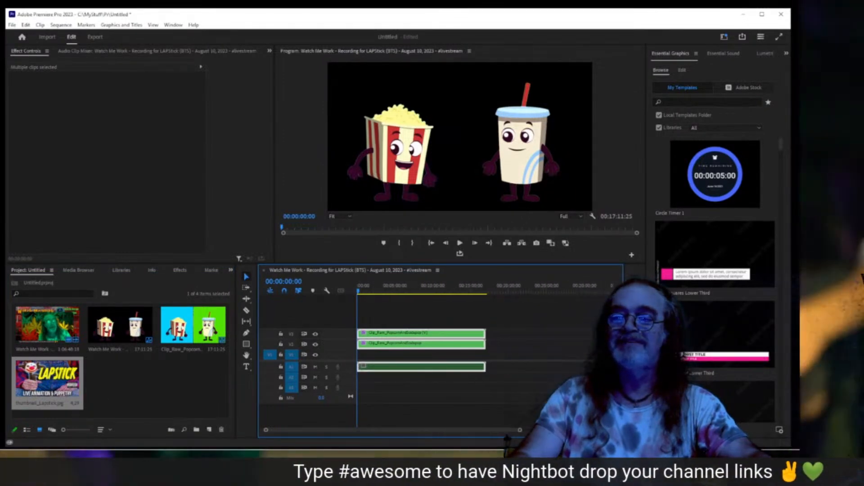
left_click_drag(483, 330, 460, 335)
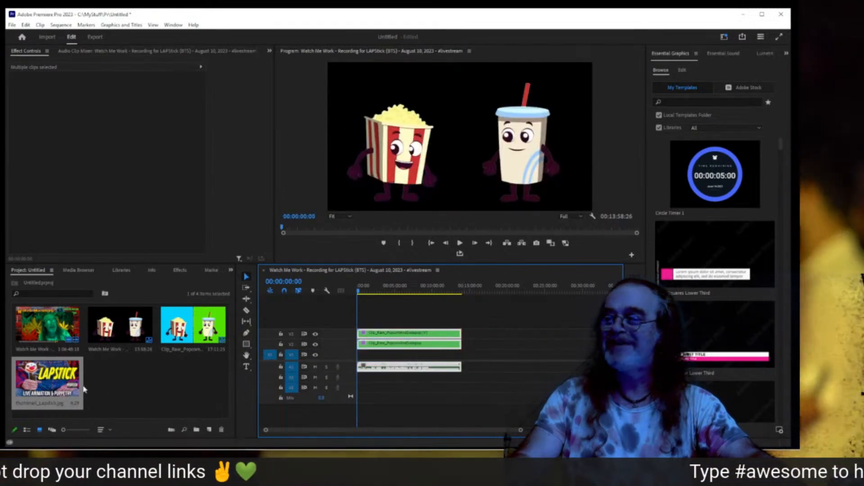
- Place the Lapstick thumbnail at the start of track V1 beneath the nested clips and extend it to about 00:10:53
left_click_drag(41, 385, 384, 359)
left_click(484, 359)
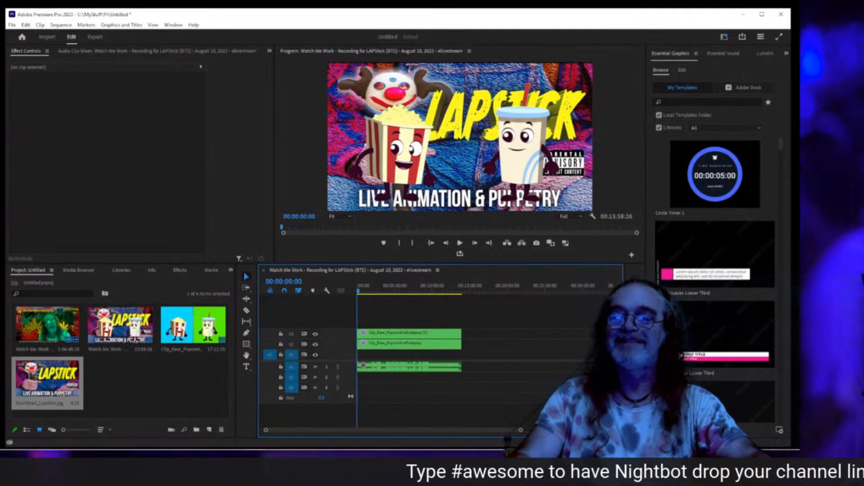
left_click_drag(521, 432, 325, 430)
left_click_drag(382, 359, 590, 357)
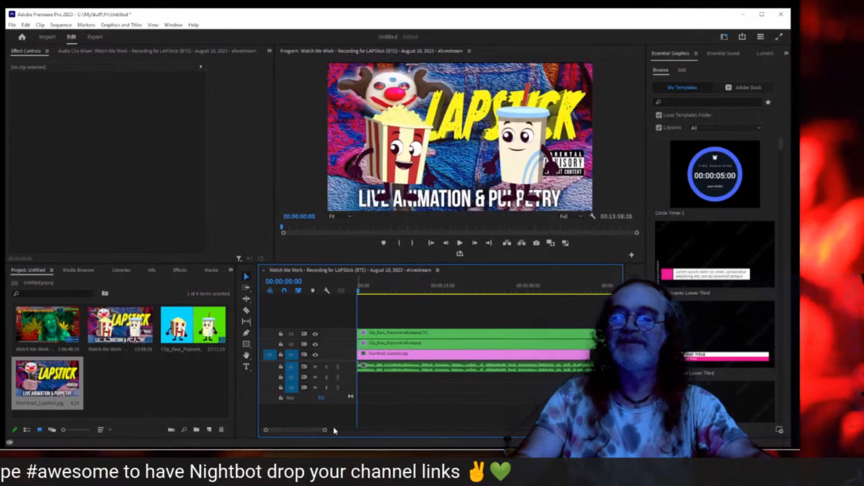
left_click_drag(326, 431, 466, 430)
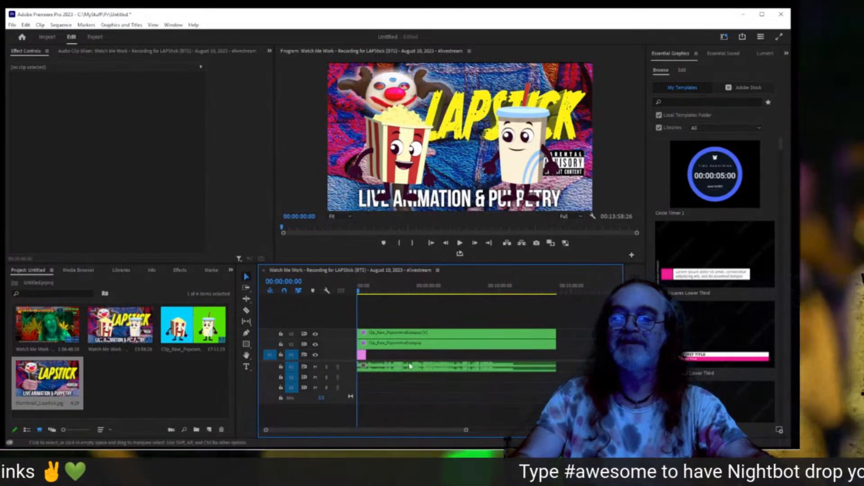
left_click_drag(396, 355, 514, 356)
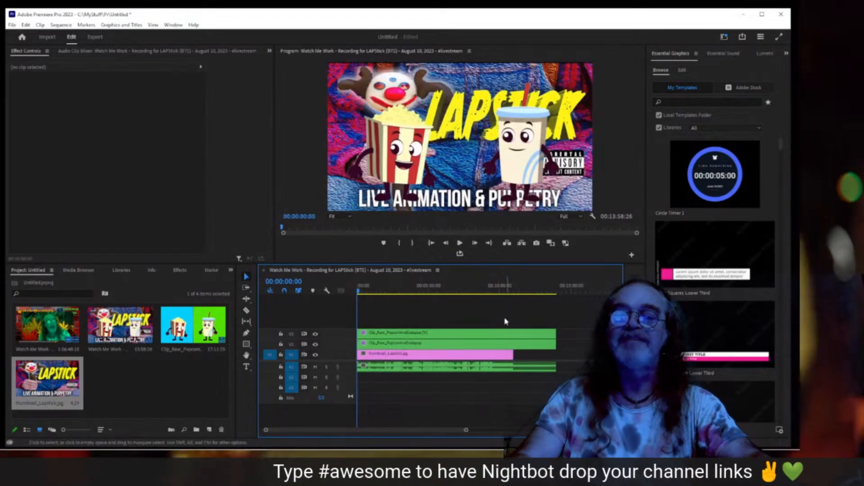
- Play and spot-check the sequence from the thumbnail's end to the end of the nested clips
left_click(512, 291)
key("space")
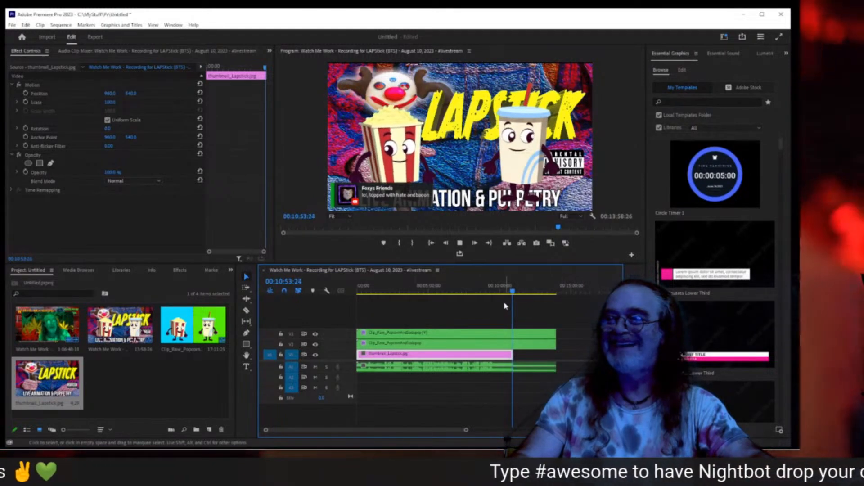
left_click(521, 293)
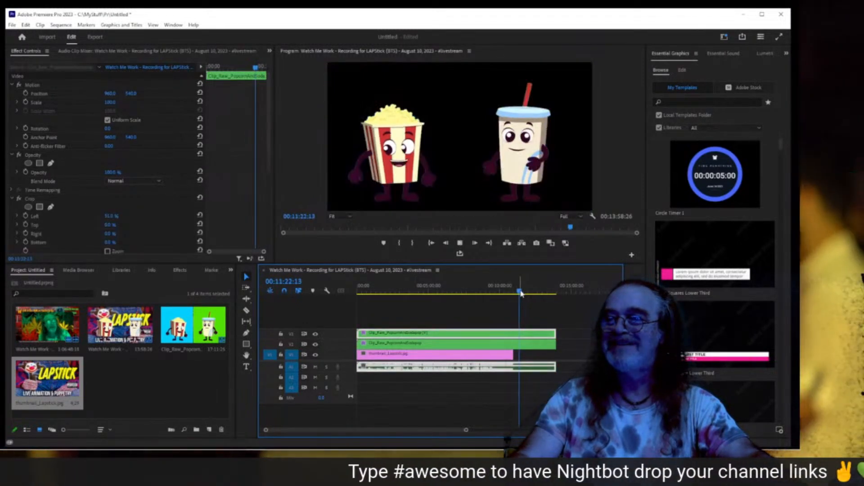
left_click(546, 289)
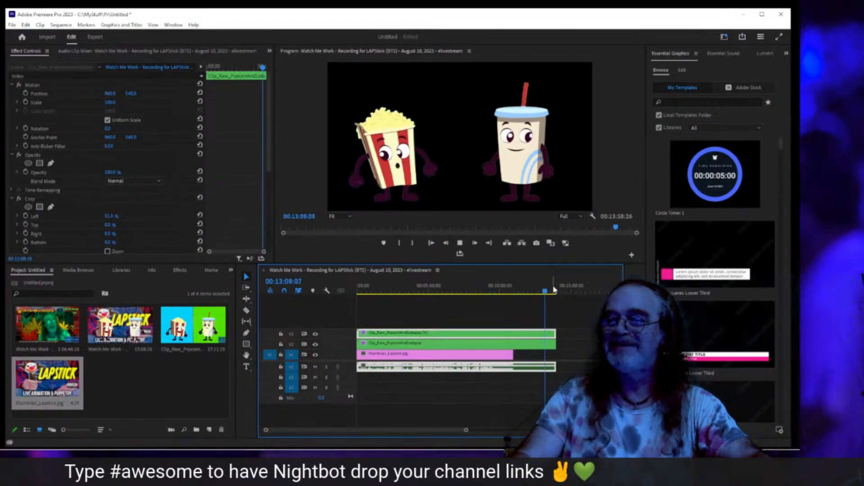
left_click(553, 290)
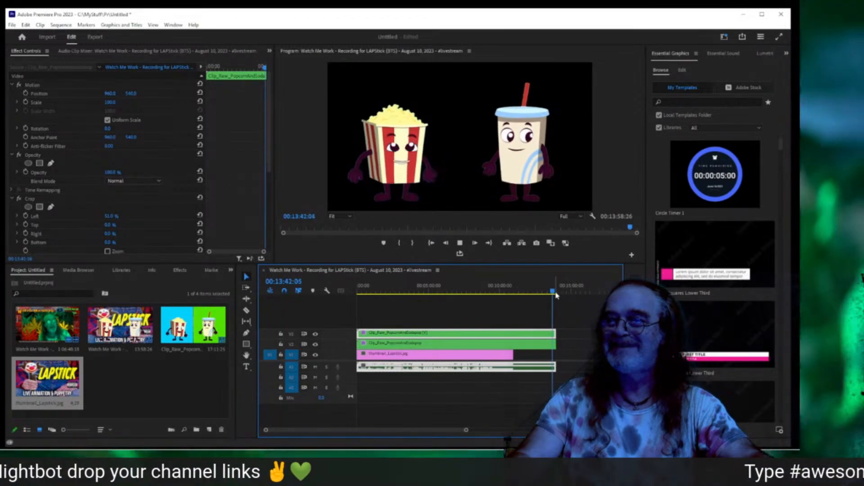
key("space")
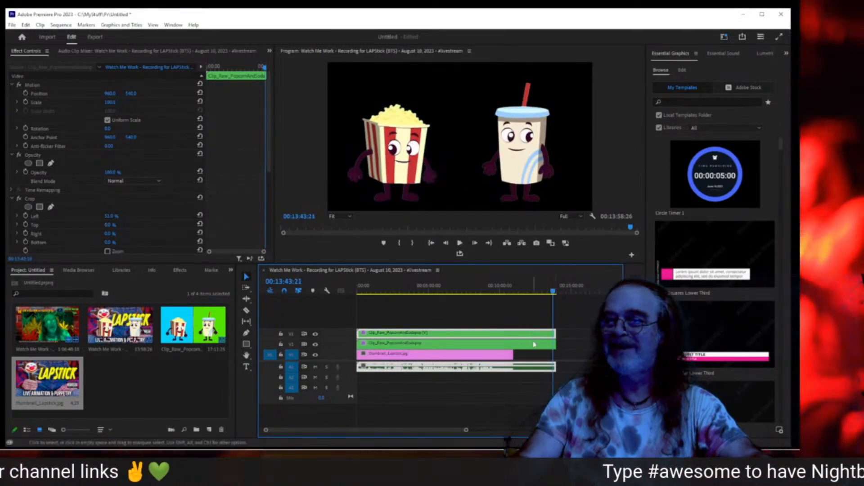
- Extend both nested clips to a sequence length of 00:17:11:25 and stretch the thumbnail on V1 to the same end point
left_click(534, 344, "shift")
left_click_drag(554, 333, 579, 333)
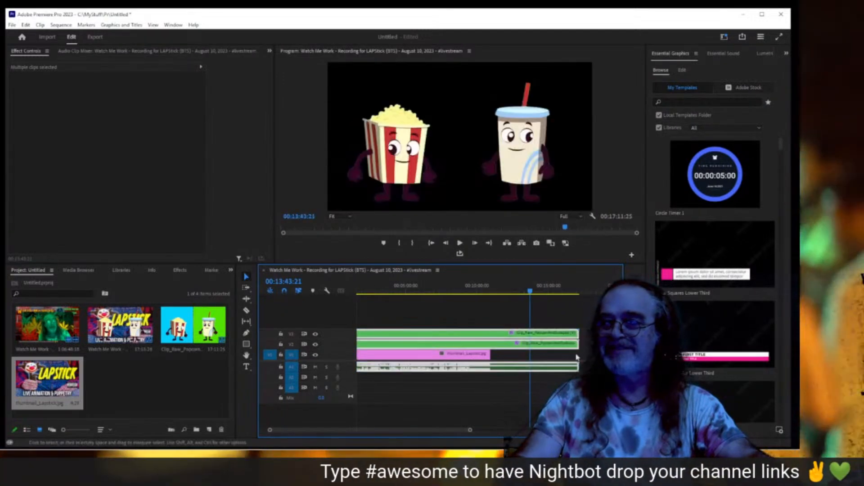
left_click(500, 356)
left_click_drag(489, 356, 578, 355)
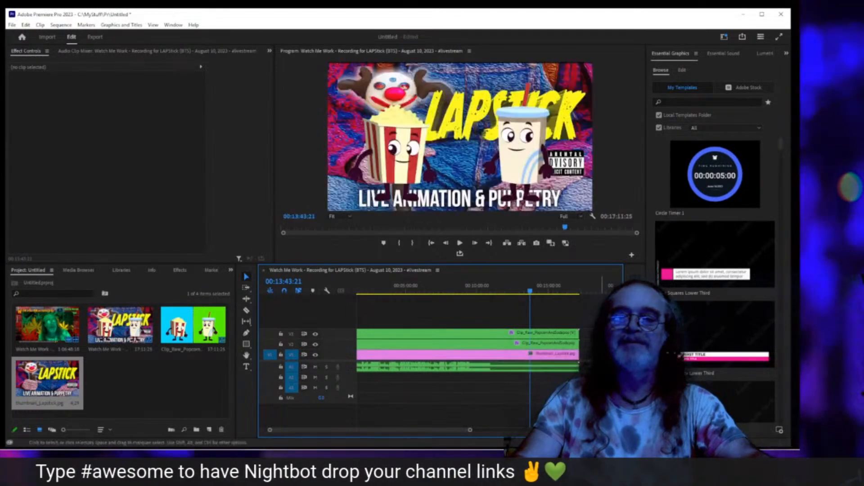
- Play the opening few seconds of the sequence to check the characters over the background
left_click(432, 243)
key("space")
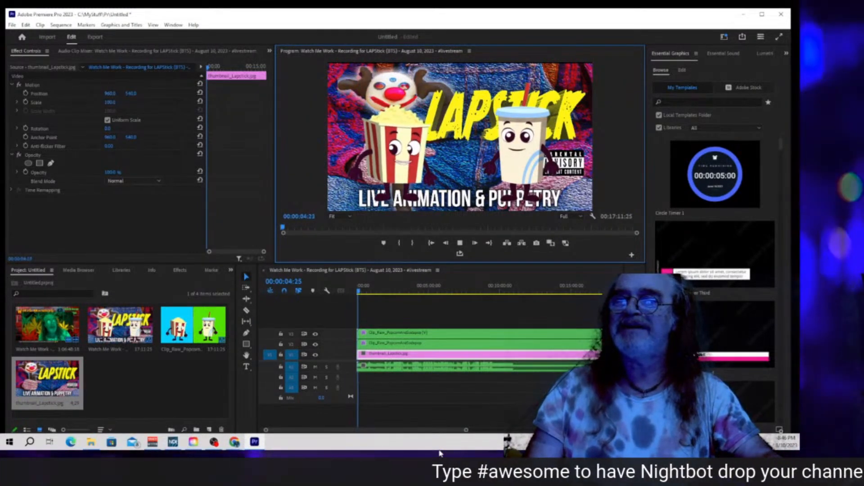
key("space")
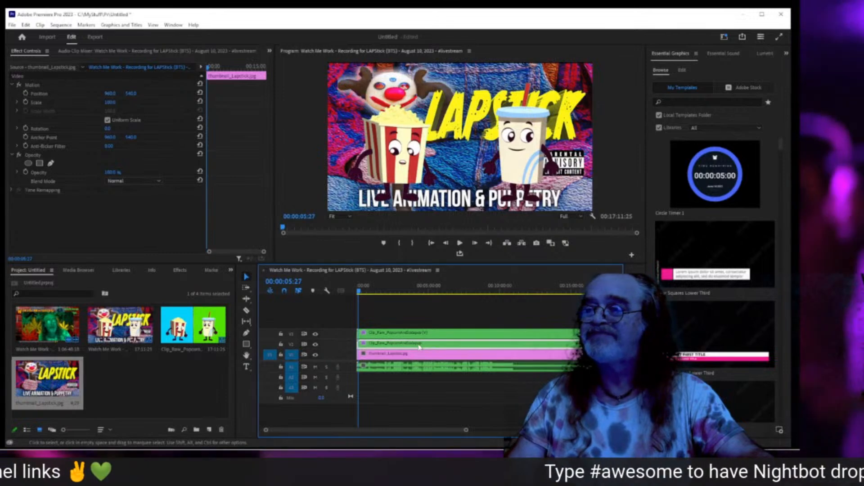
- Move both nested character clips up one track to V3 and V4, leaving V2 empty
left_click(420, 346)
left_click(423, 336, "shift")
left_click_drag(424, 336, 433, 324)
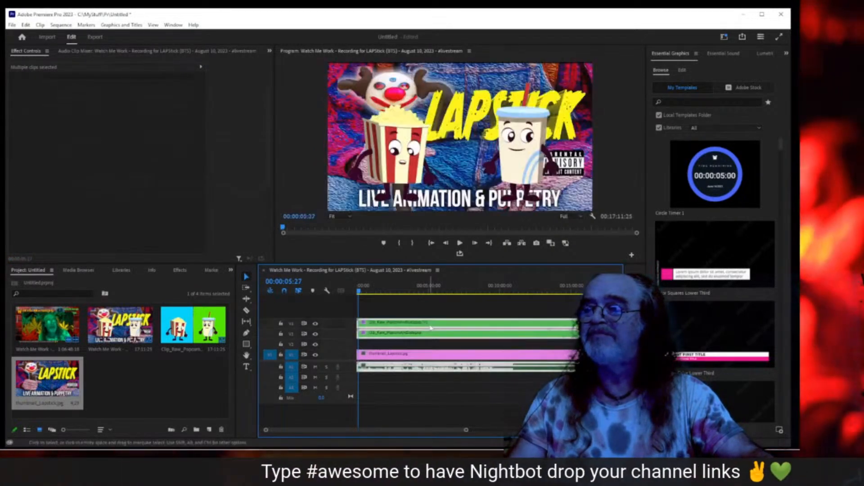
- Create a black color matte at 1920 by 1080, 23.976 fps, with square pixels
left_click(177, 403)
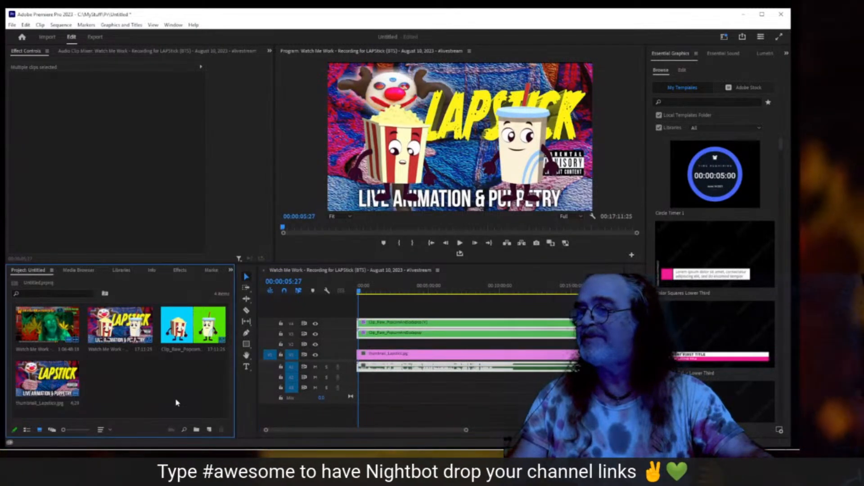
left_click(209, 430)
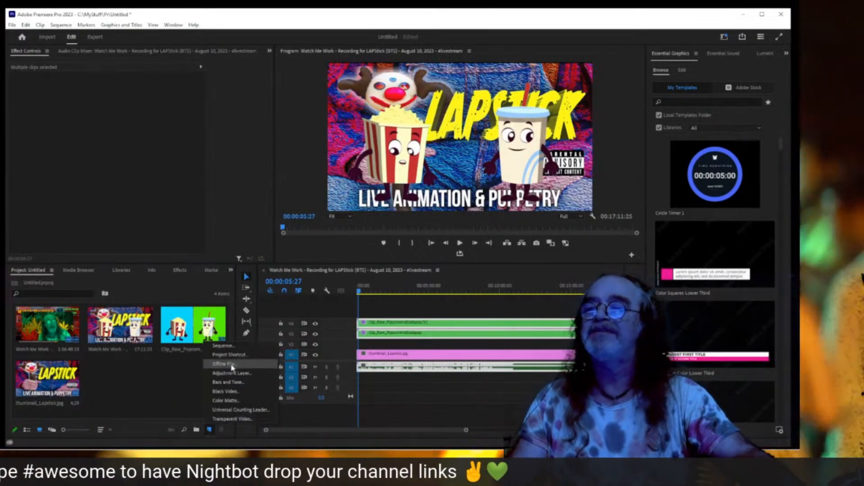
left_click(230, 401)
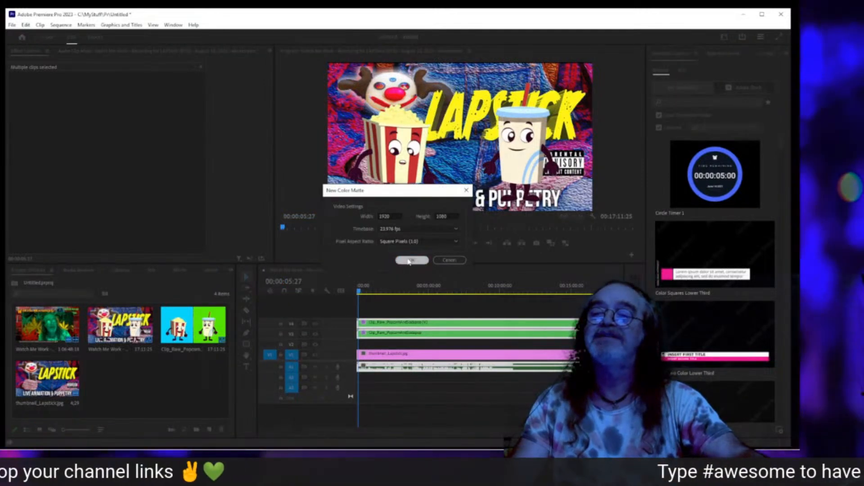
left_click(408, 262)
left_click(498, 175)
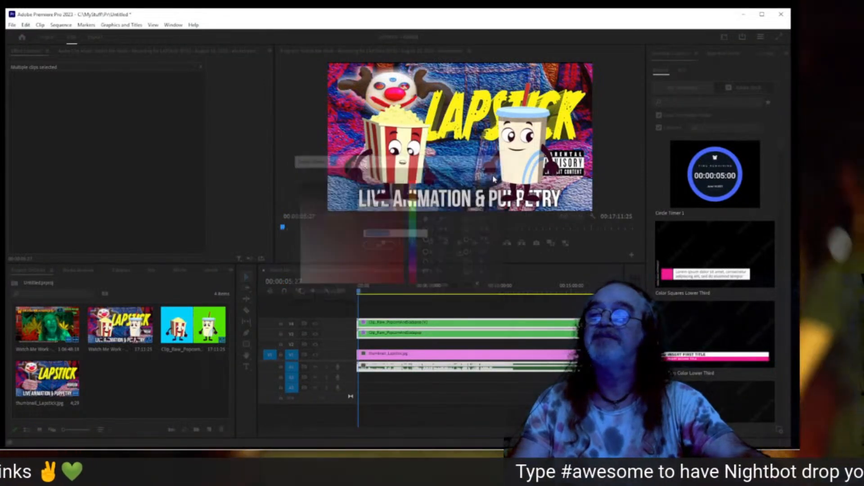
left_click(380, 247)
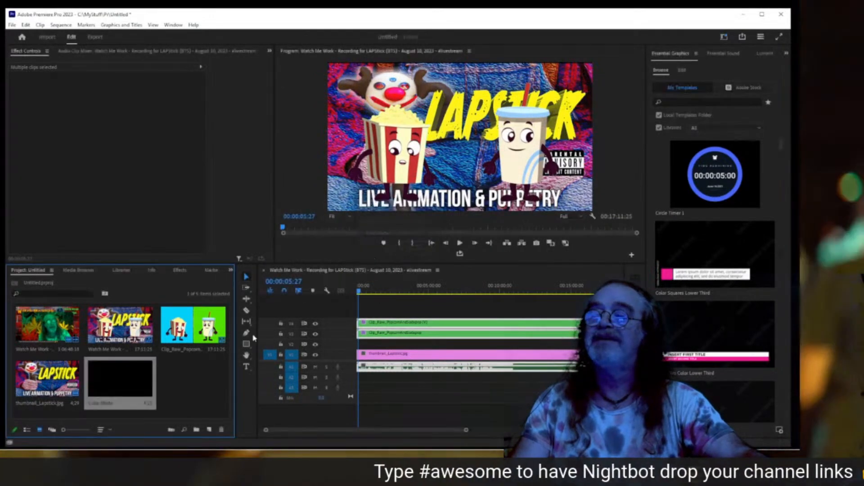
- Place the color matte at the start of track V2 and extend it to the end of the other clips
left_click_drag(116, 383, 354, 348)
left_click_drag(466, 433, 388, 435)
left_click_drag(408, 343, 507, 344)
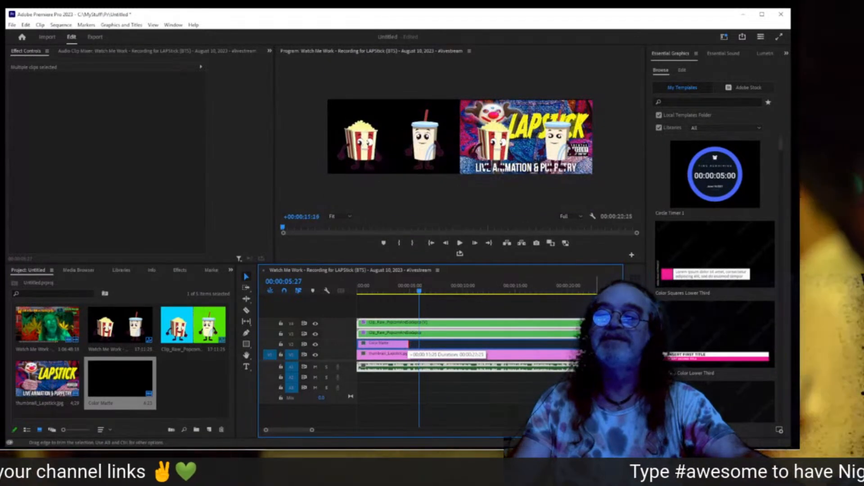
left_click_drag(598, 344, 598, 344)
left_click_drag(312, 433, 424, 435)
left_click_drag(366, 344, 623, 347)
left_click_drag(426, 431, 517, 433)
left_click_drag(432, 344, 485, 346)
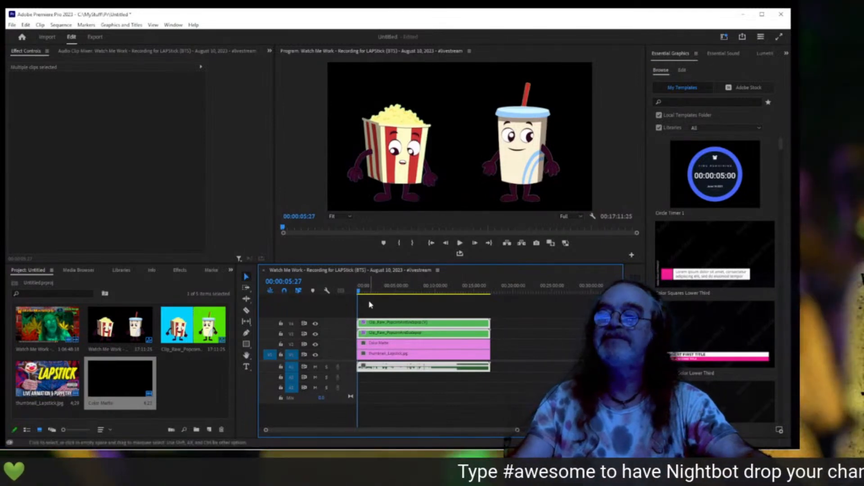
- Set the color matte's opacity to 75% and toggle track V2's visibility off and on to compare the darkened background
left_click(388, 347)
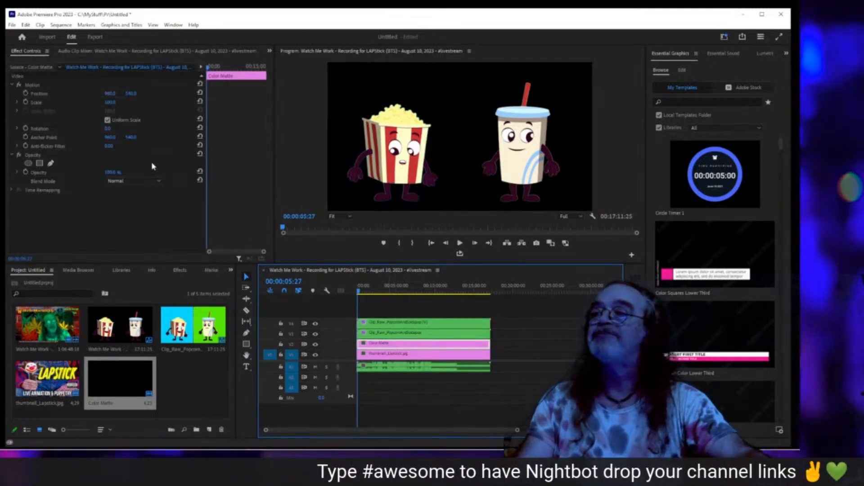
left_click_drag(109, 173, 96, 173)
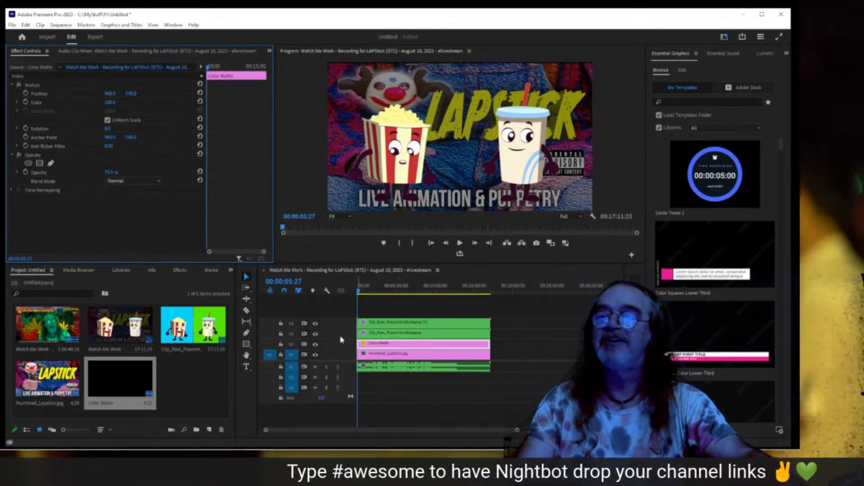
left_click(316, 344)
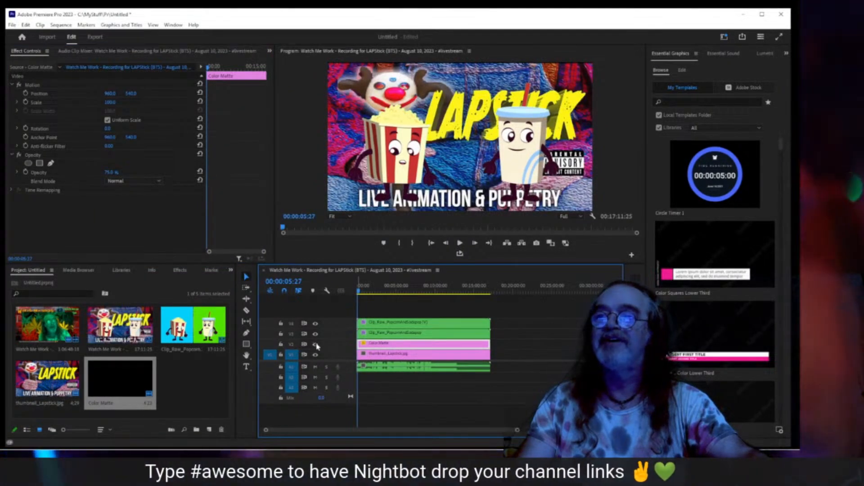
left_click(316, 344)
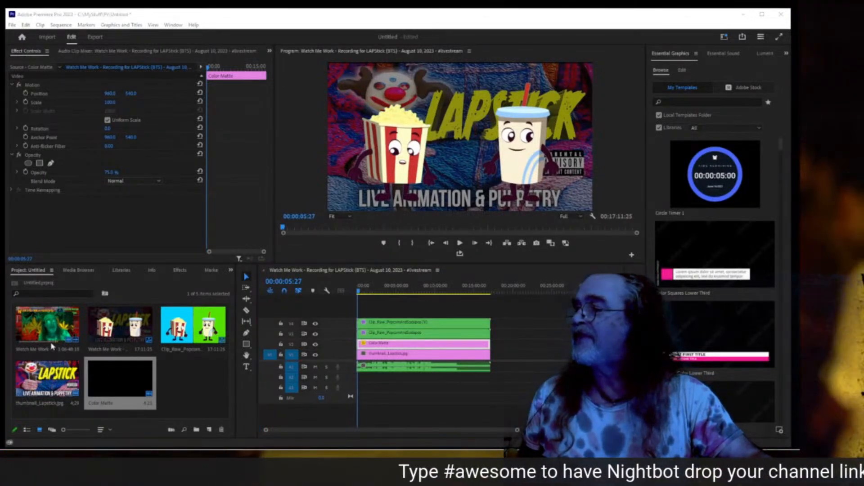
- Find the Drop Shadow effect, apply it to the nested clip on V4, and bring its settings into view
left_click(387, 293)
left_click(400, 322)
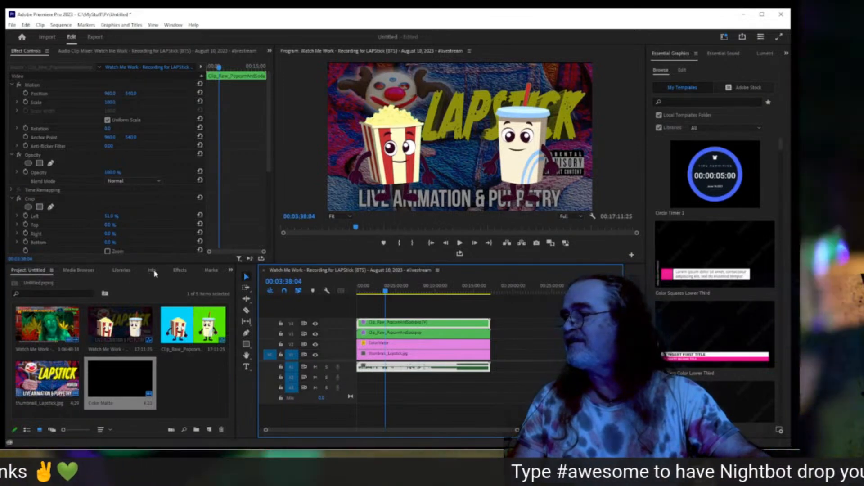
left_click(180, 270)
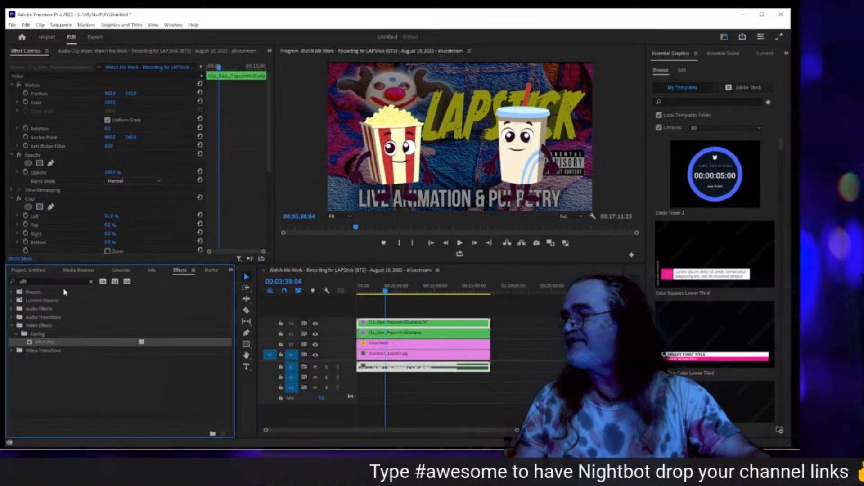
double_click(44, 279)
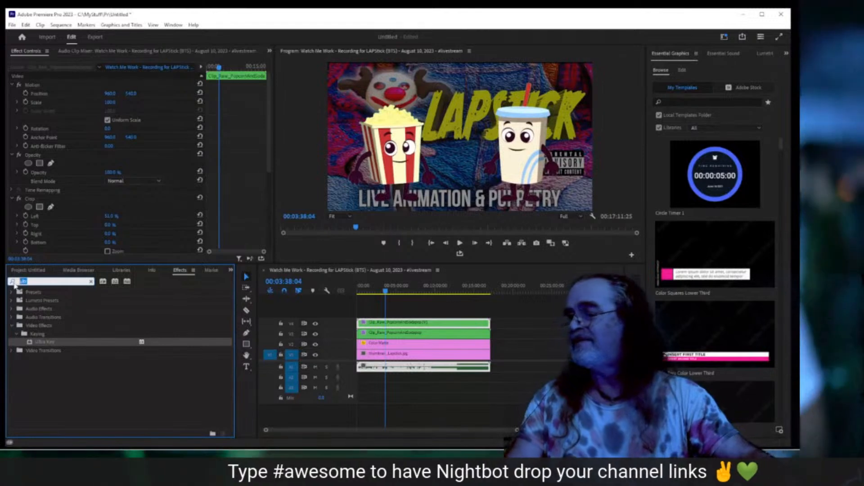
type("drop")
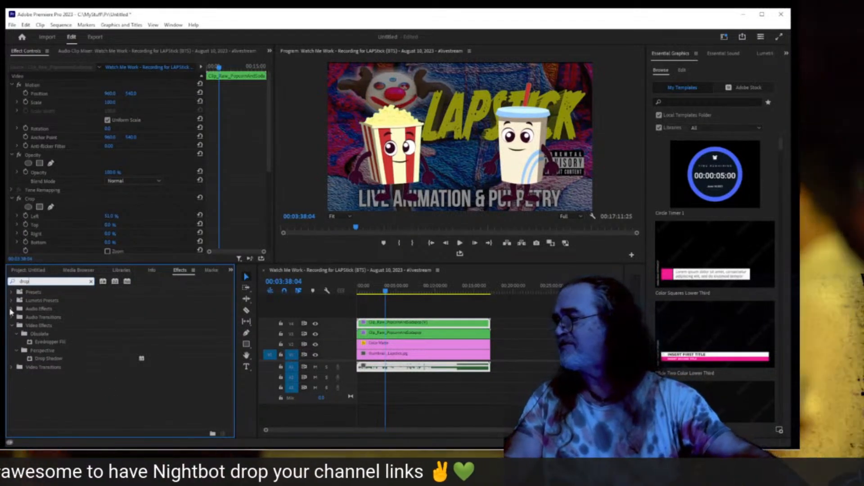
left_click(54, 359)
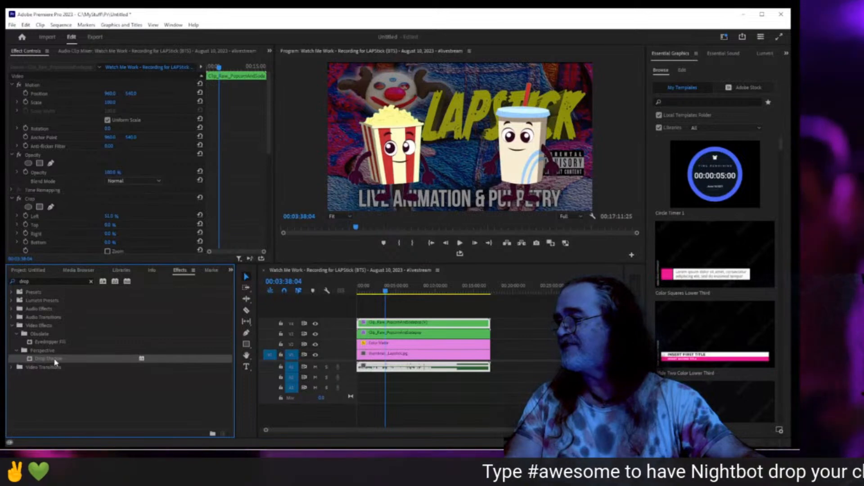
scroll(98, 196, "down", 4)
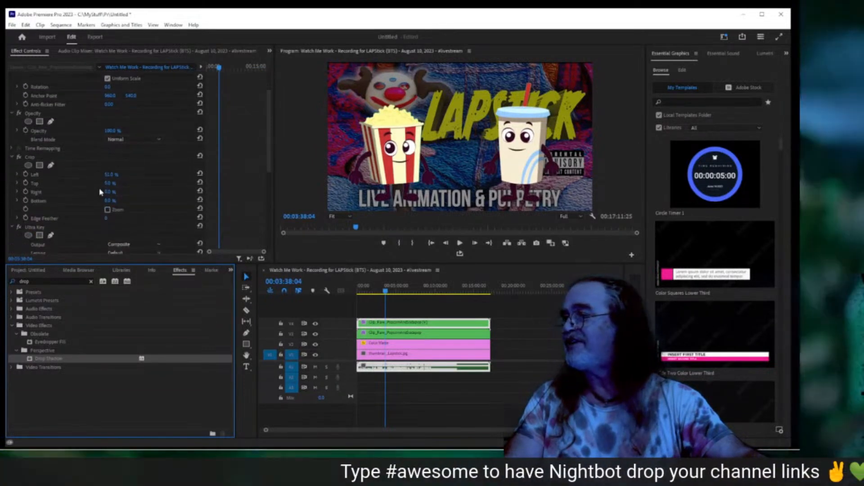
scroll(97, 200, "down", 1)
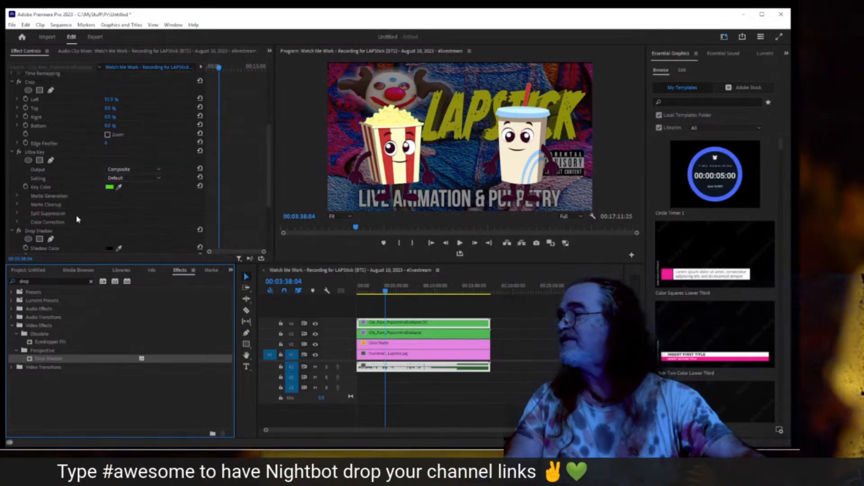
- Set the drop shadow color of the nested clip on V4 to bright yellow and check the composite full screen
scroll(77, 220, "down", 4)
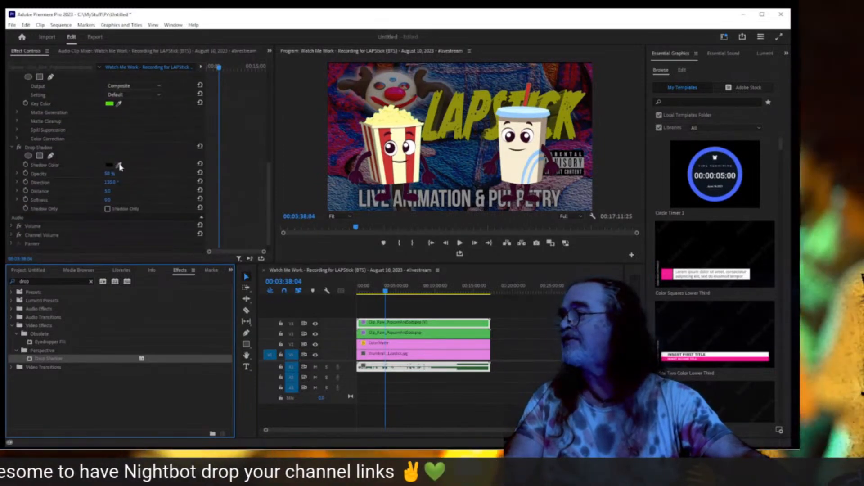
left_click(110, 166)
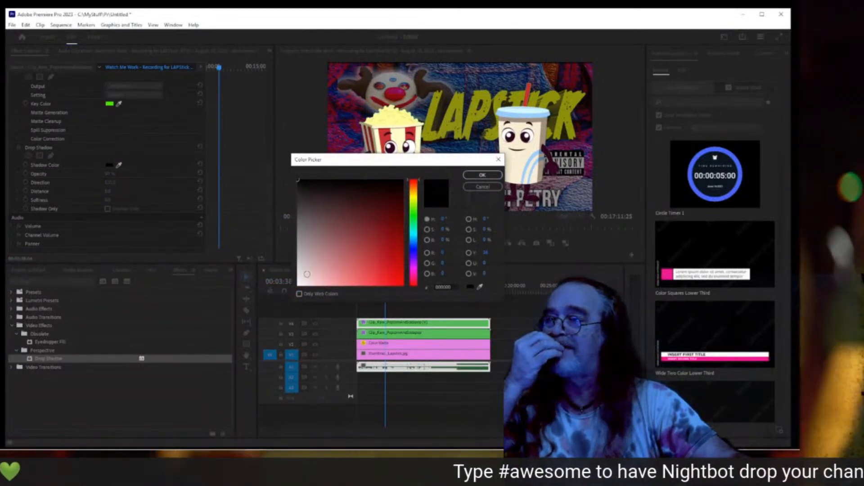
left_click_drag(313, 274, 295, 290)
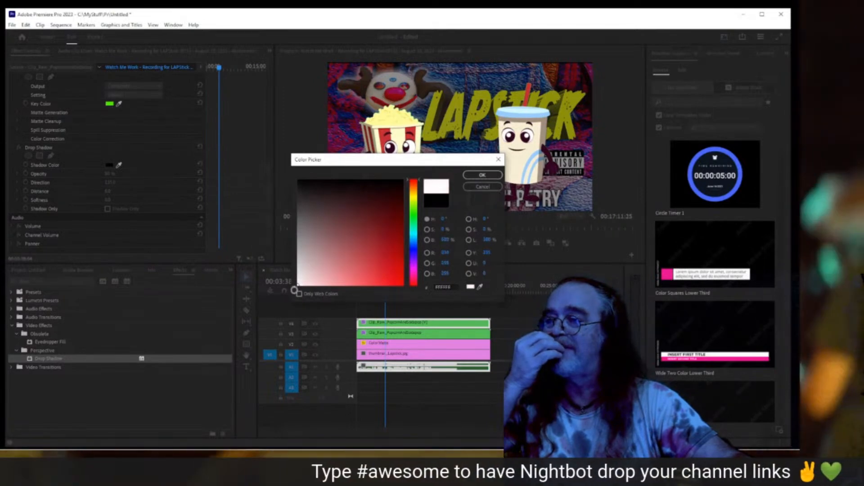
left_click_drag(415, 191, 415, 202)
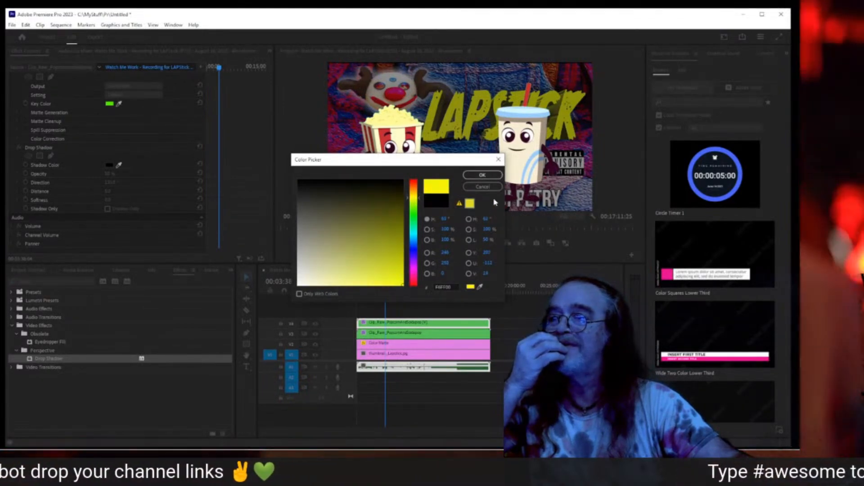
left_click(492, 179)
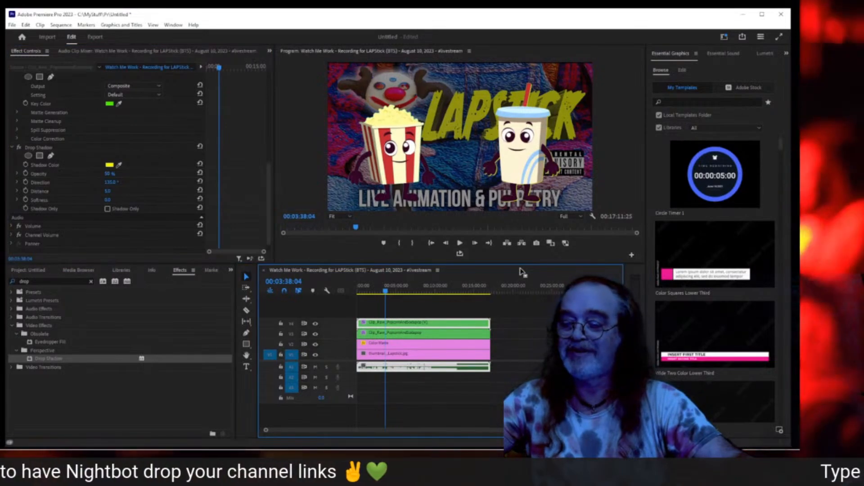
key("ctrl+grave")
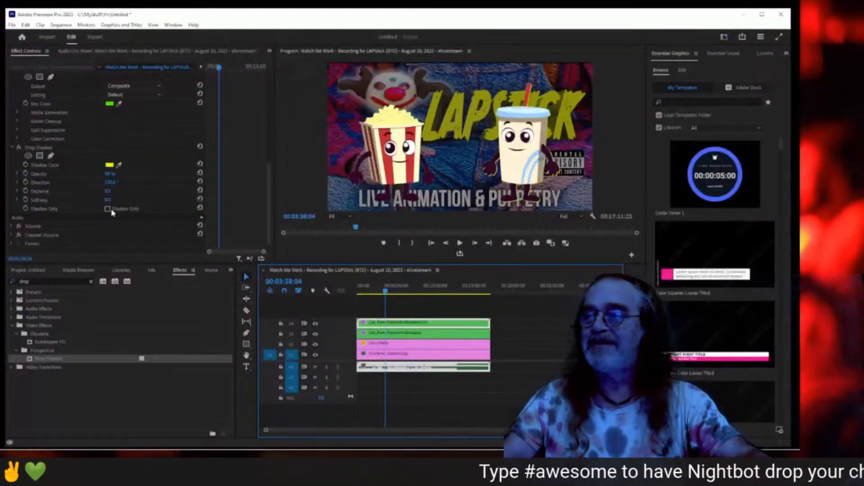
- Copy the Drop Shadow effect onto the nested popcorn clip on V3 and check both characters full screen
left_click(40, 150)
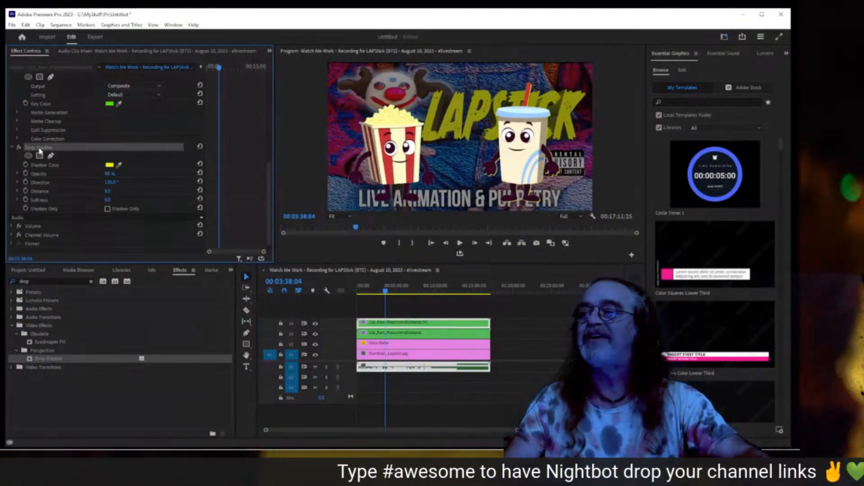
left_click(403, 333)
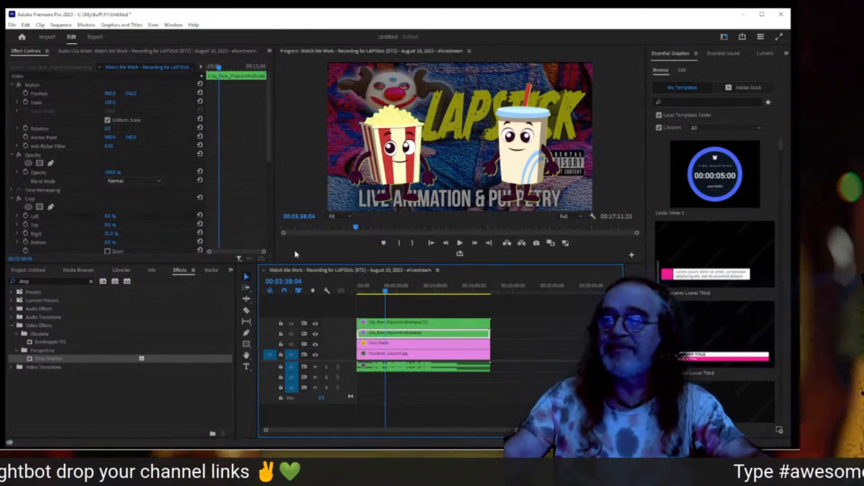
key("ctrl+grave")
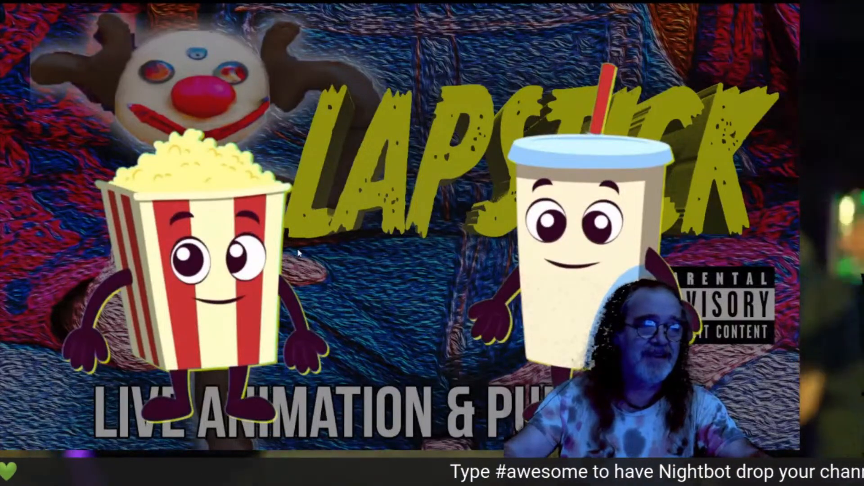
key("ctrl+grave")
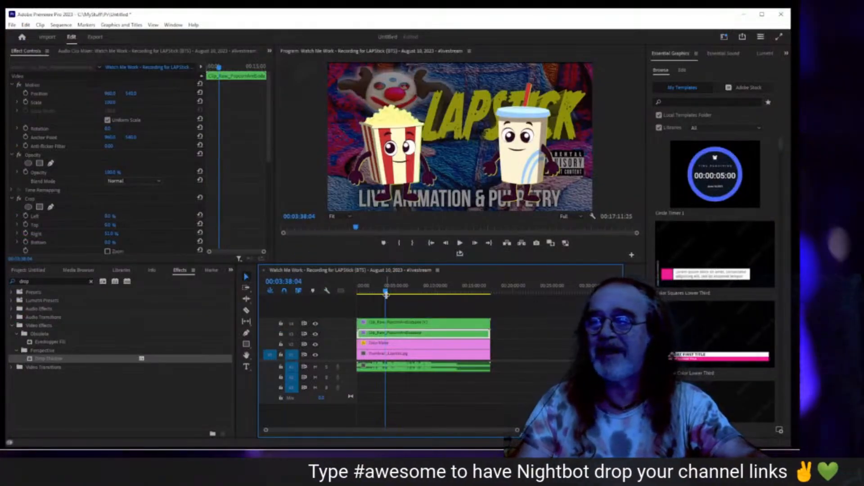
- Return the playhead to the start of the sequence, select the audio clip, and show the Audio Track Mixer
left_click_drag(386, 293, 357, 293)
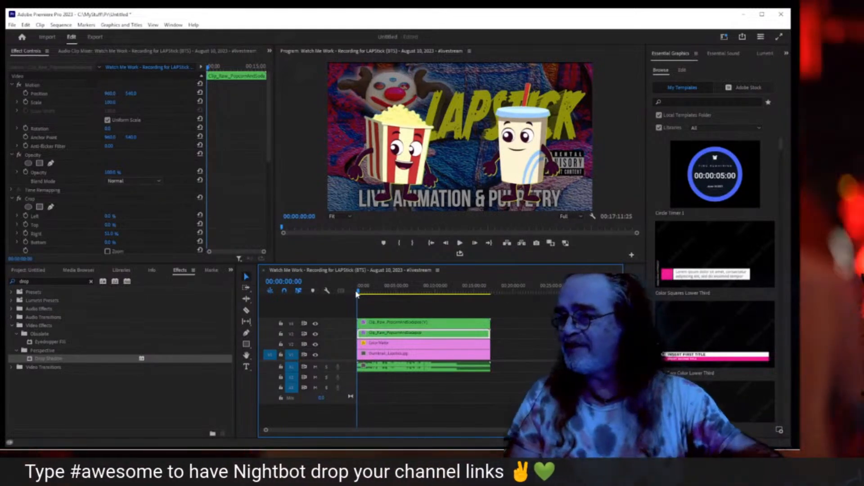
left_click(428, 370)
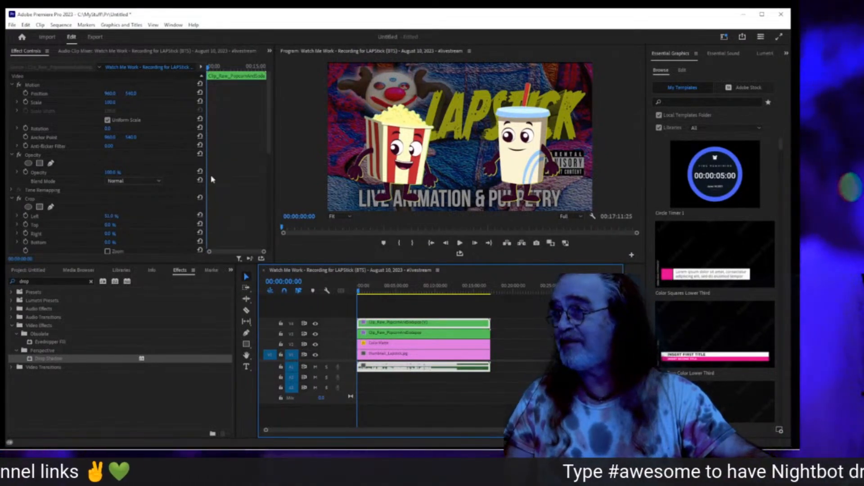
left_click(270, 51)
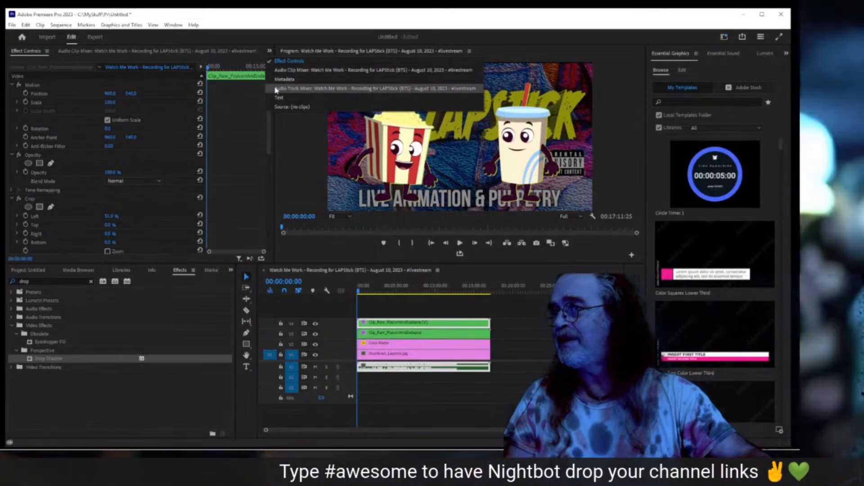
left_click(275, 88)
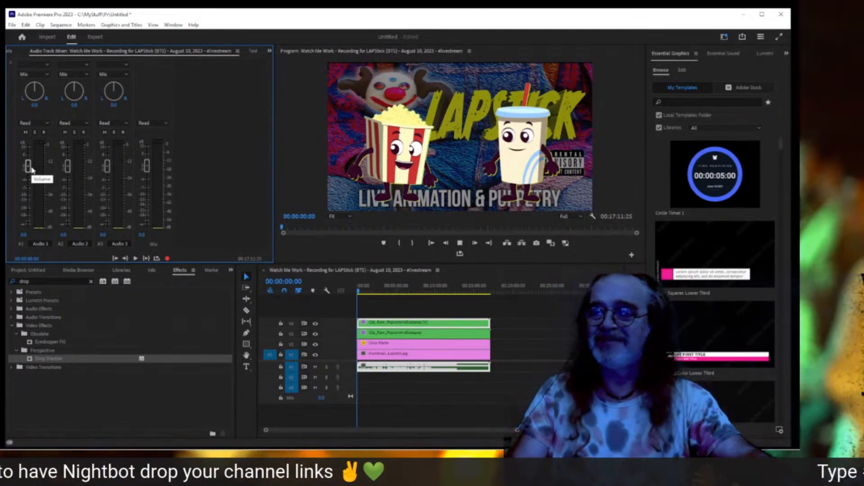
- Play the opening and replay passages around 00:02:05 to examine the Audio 1 levels
key("space")
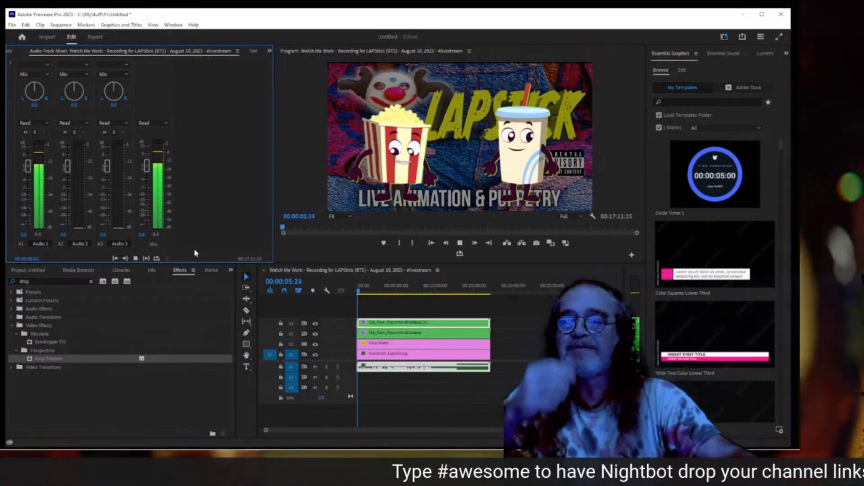
left_click_drag(520, 430, 463, 432)
left_click(427, 292)
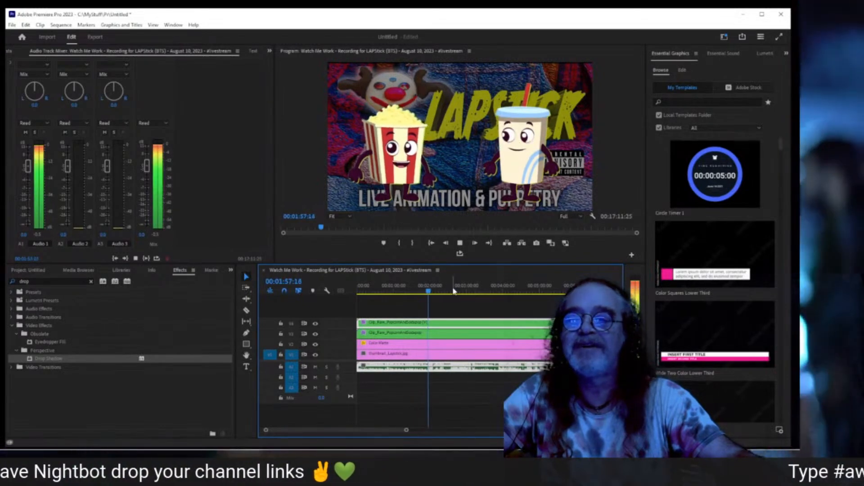
left_click(444, 292)
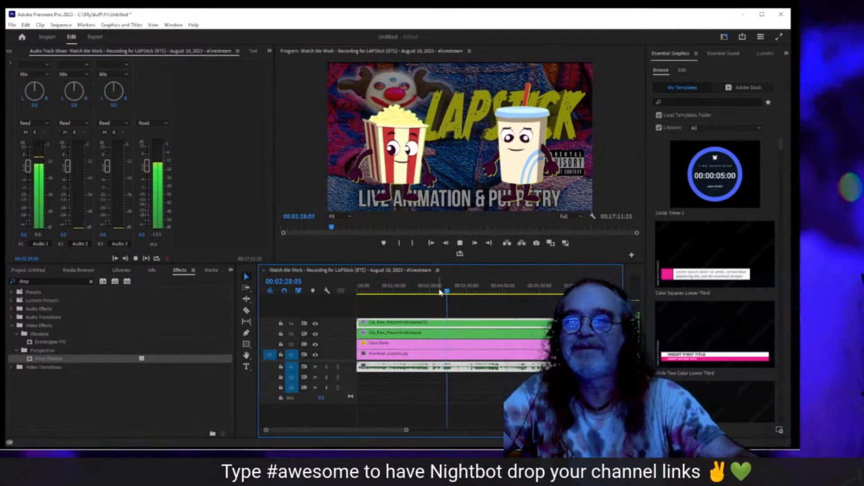
left_click(433, 292)
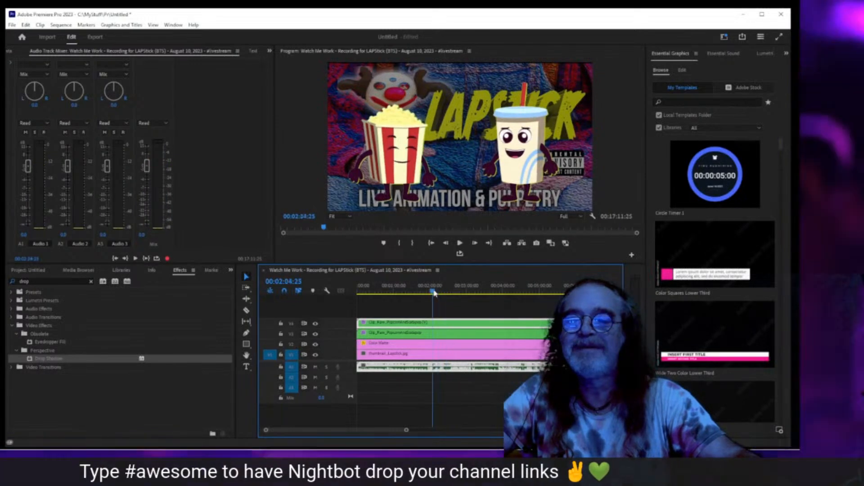
key("space")
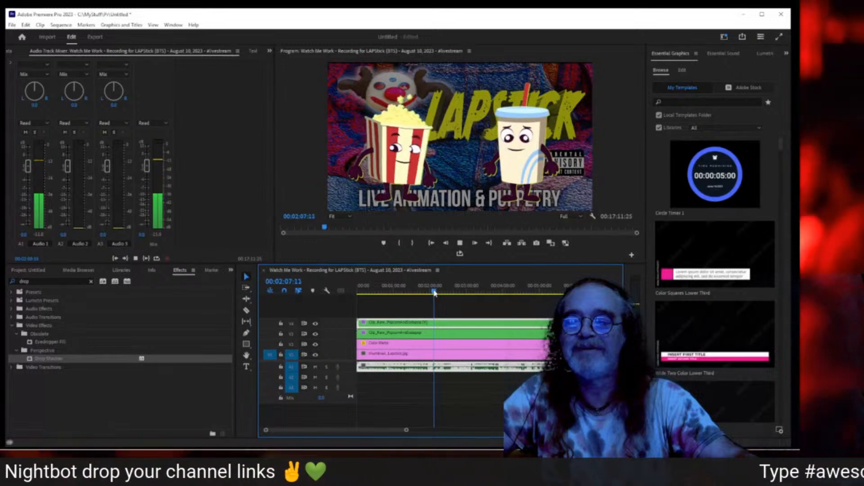
key("space")
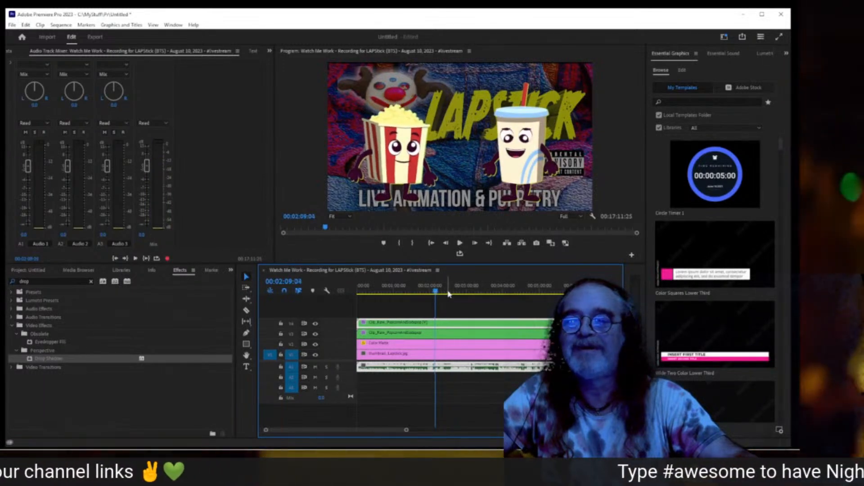
left_click(434, 292)
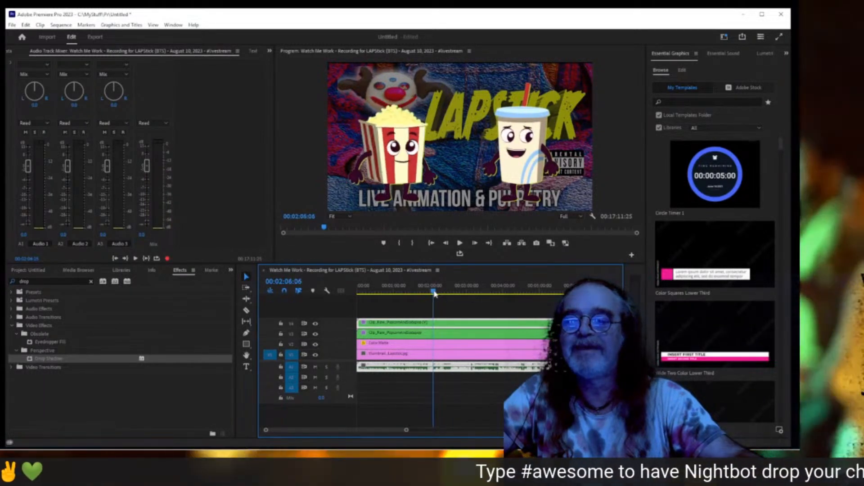
key("space")
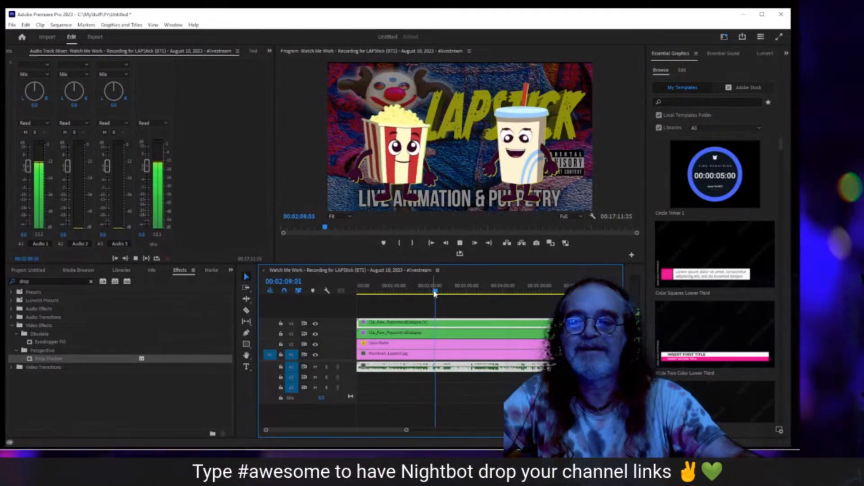
key("space")
left_click(434, 293)
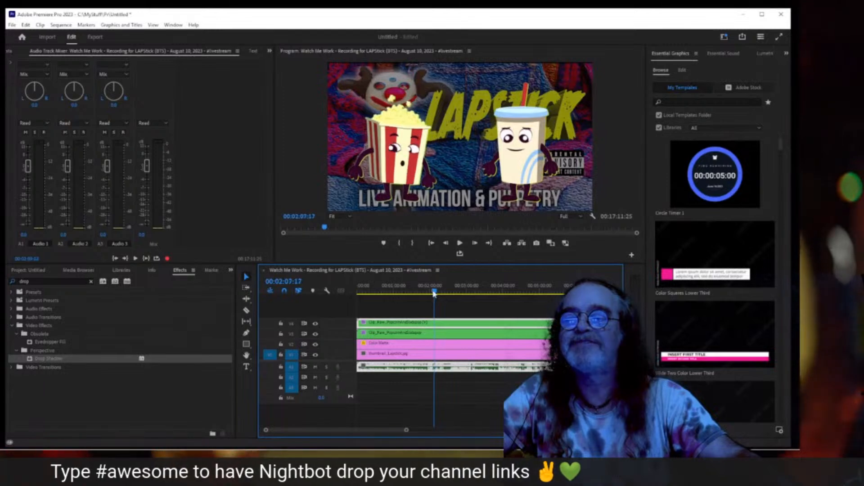
left_click_drag(435, 293, 433, 293)
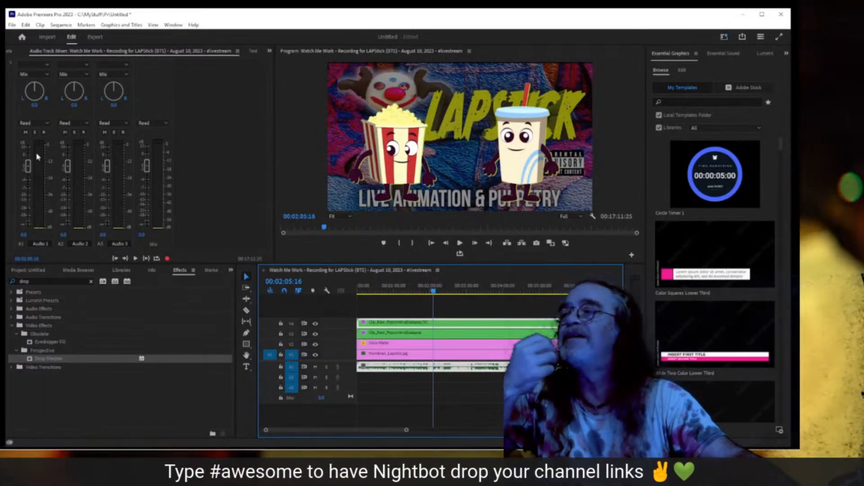
- Show the mixer's effects and sends and add the DeNoise effect to the first slot of Audio 1
left_click(9, 66)
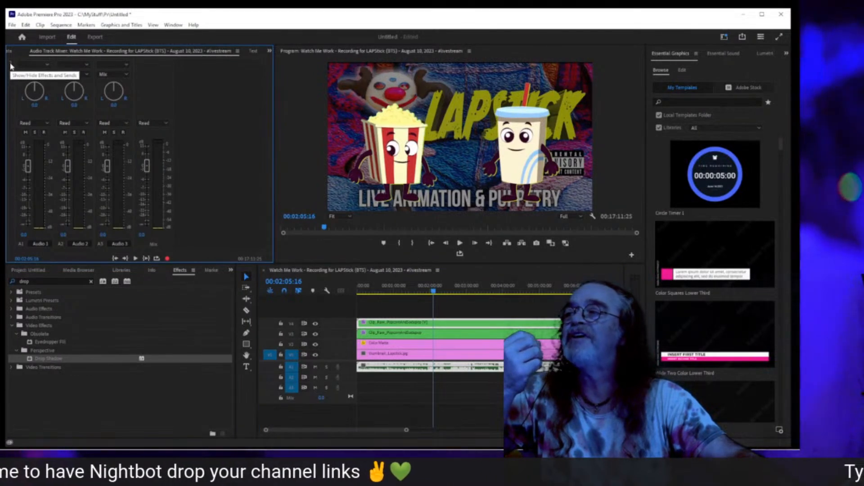
left_click(11, 66)
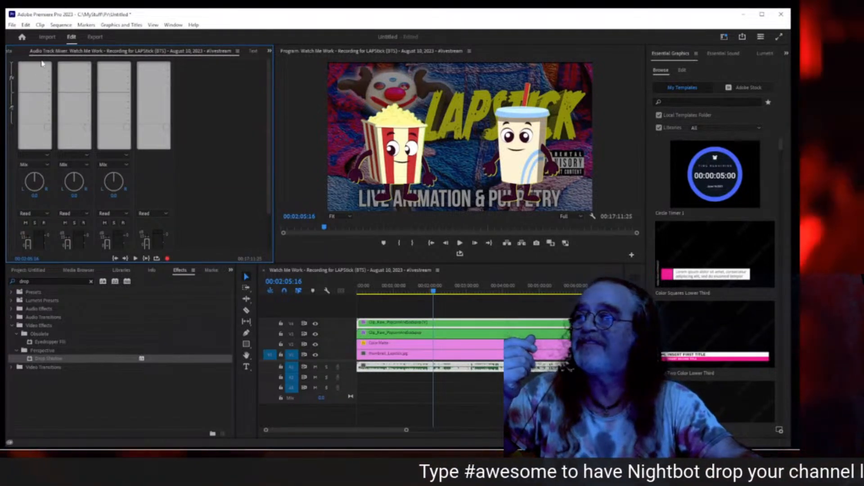
left_click(43, 68)
mouse_move(53, 87)
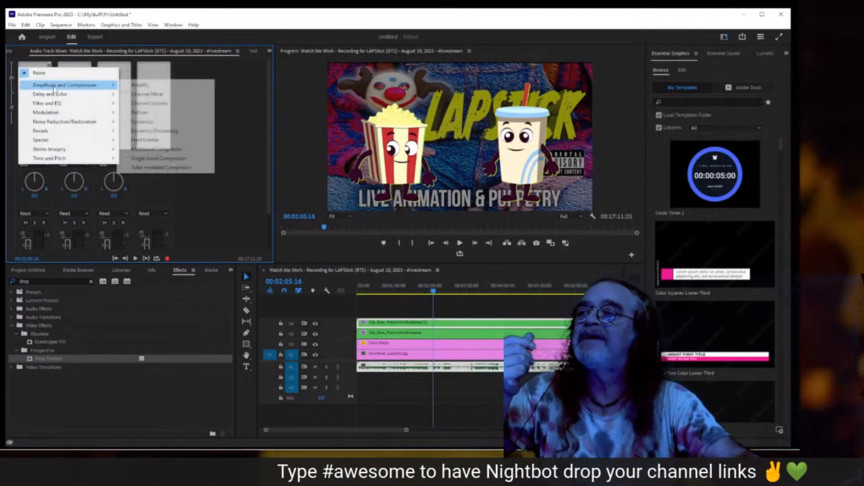
mouse_move(67, 121)
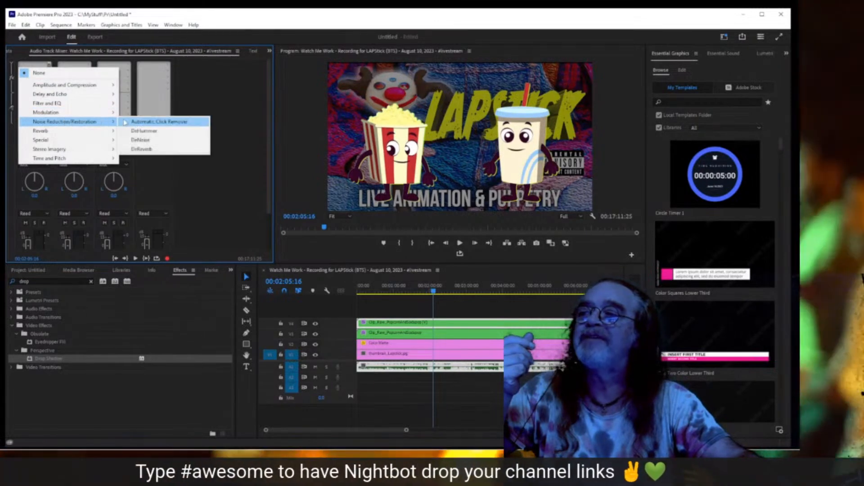
left_click(149, 142)
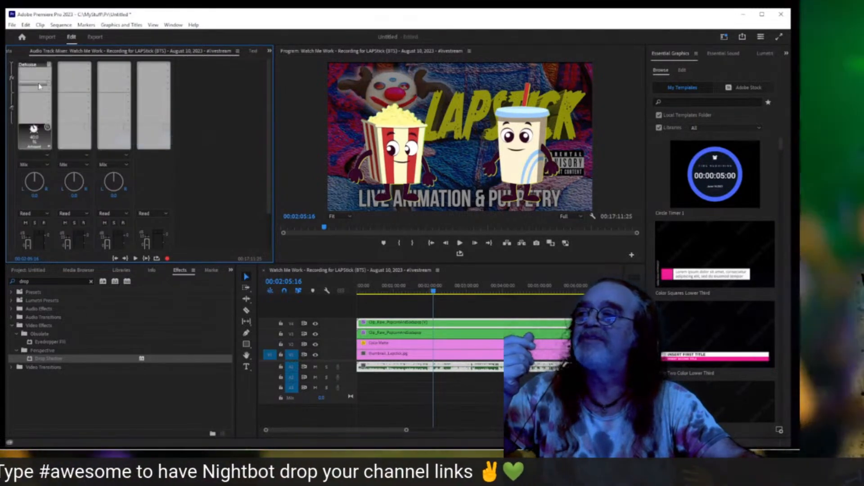
- Apply the Light Noise Reduction preset to the DeNoise effect on Audio 1 and close its editor
double_click(33, 68)
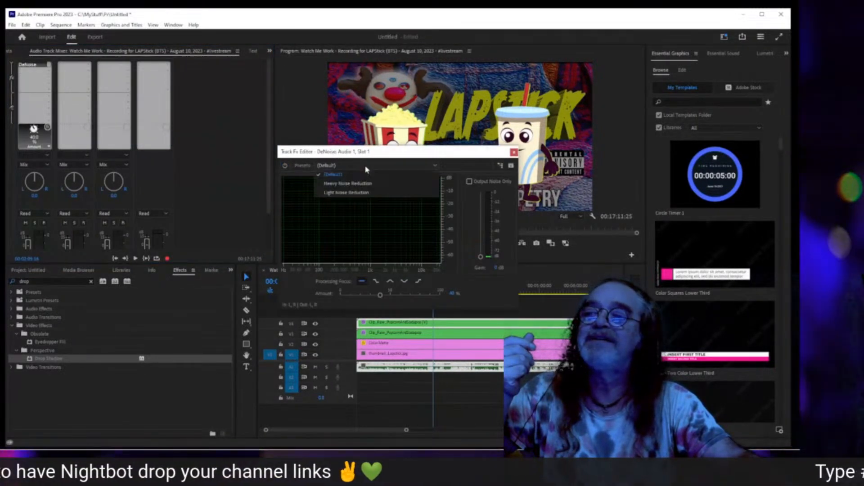
left_click(366, 168)
left_click(369, 195)
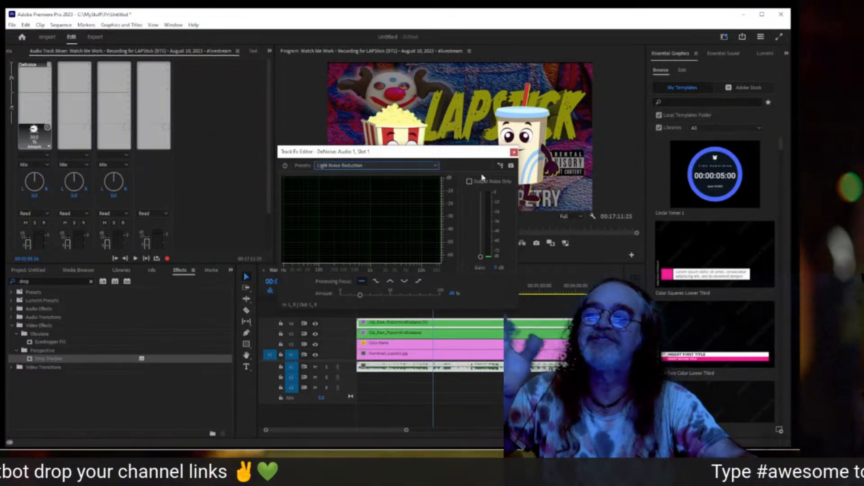
left_click(514, 152)
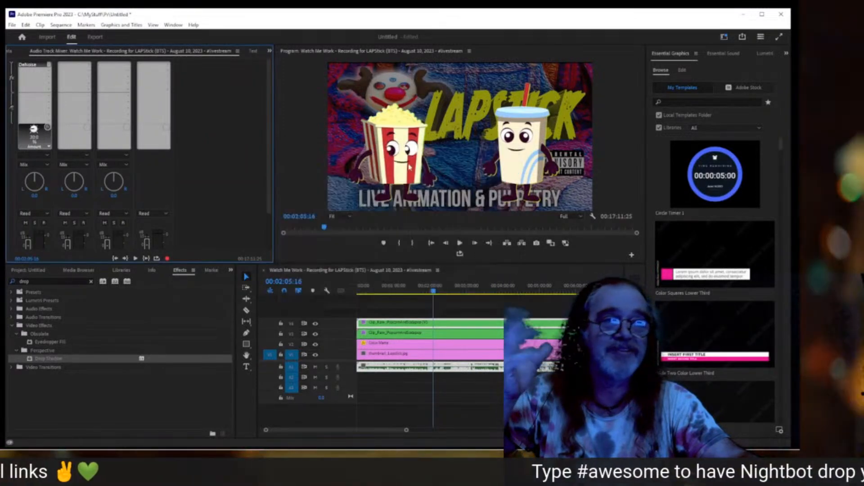
- Add the Vocal Enhancer effect in High Tone mode to the second effect slot of Audio 1 and close its editor
left_click(30, 72)
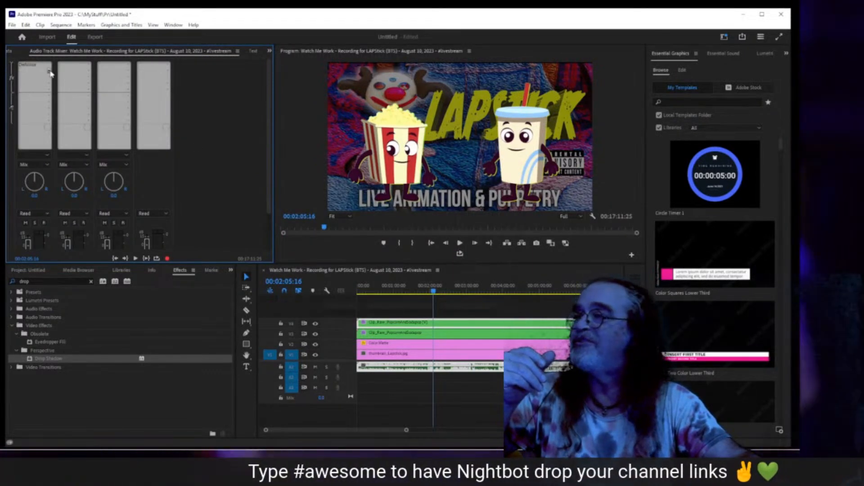
left_click(49, 73)
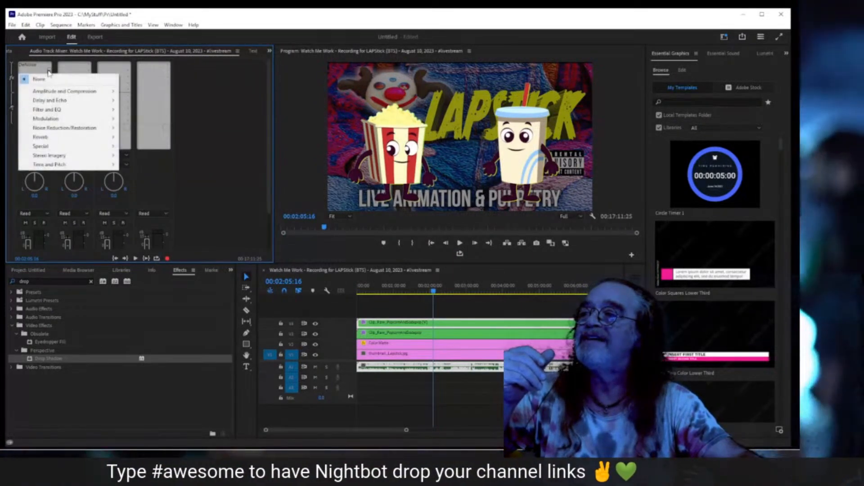
mouse_move(60, 92)
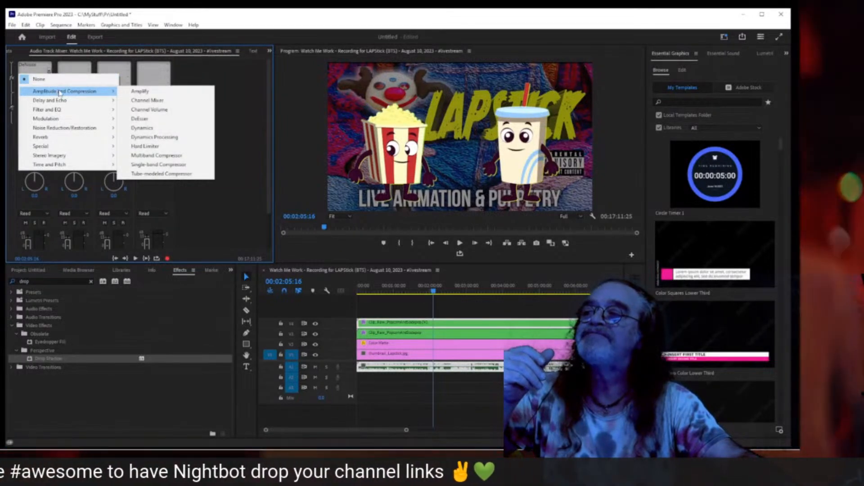
mouse_move(54, 146)
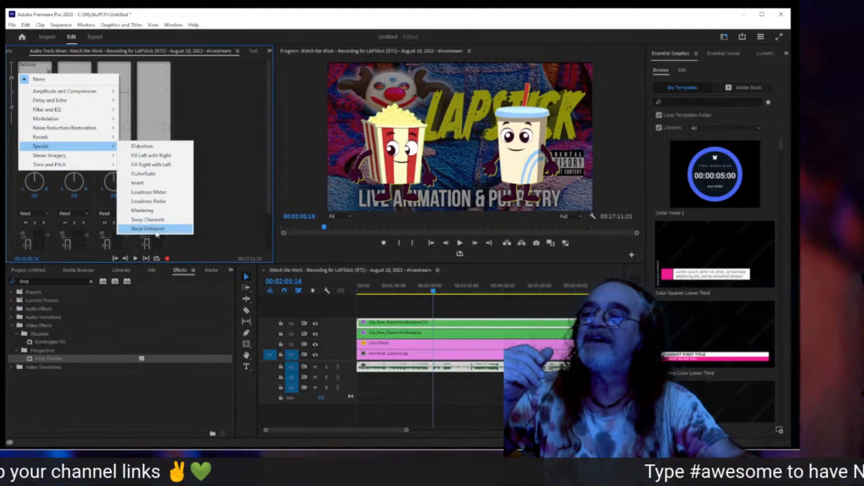
left_click(148, 229)
double_click(33, 73)
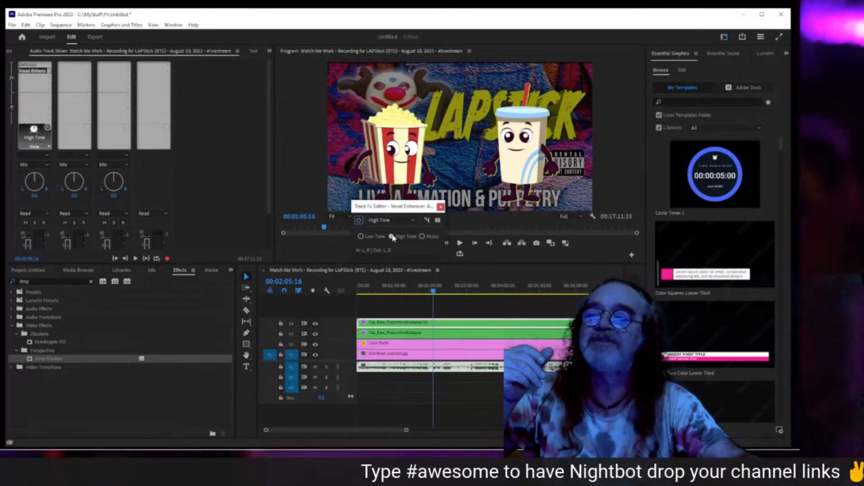
left_click(440, 206)
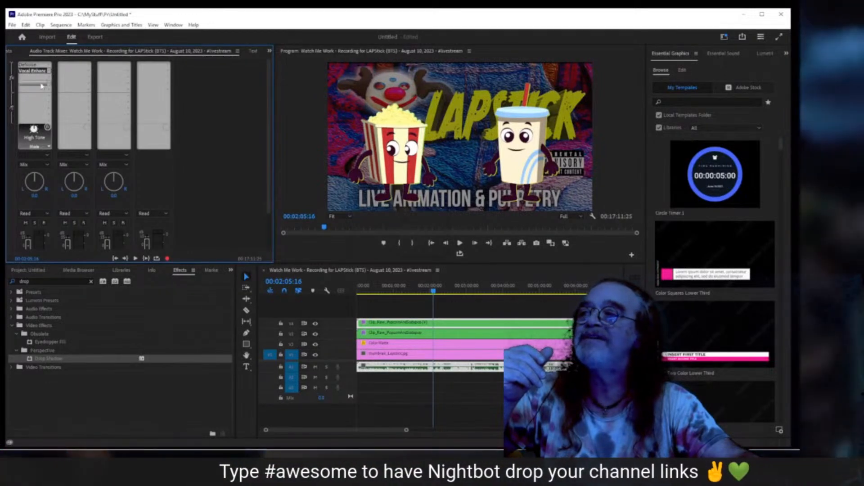
- Add the Multiband Compressor effect to the third effect slot of Audio 1 and show its editor
left_click(40, 83)
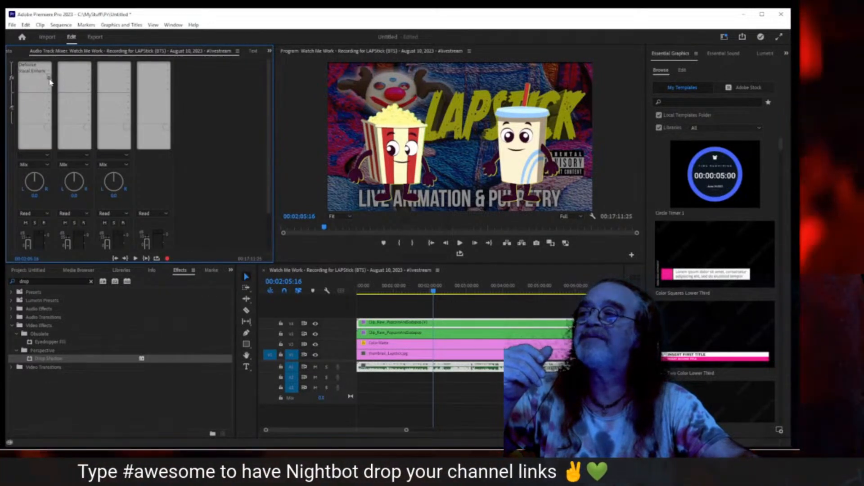
left_click(50, 82)
mouse_move(92, 99)
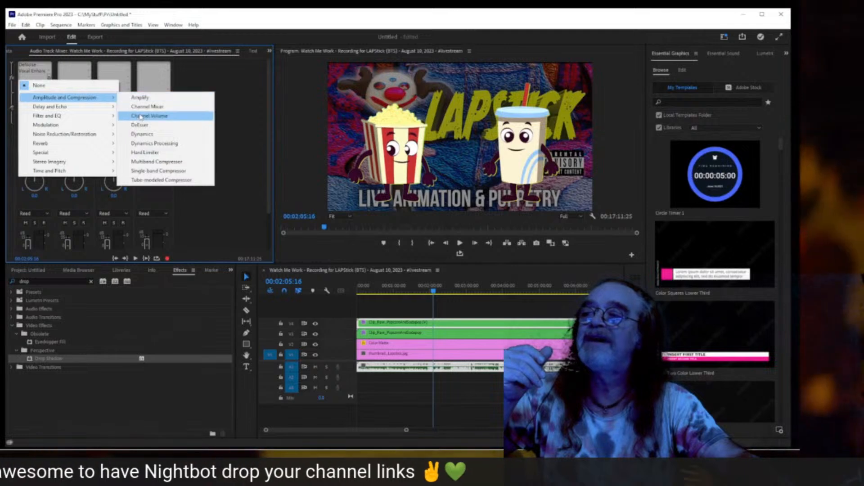
left_click(150, 162)
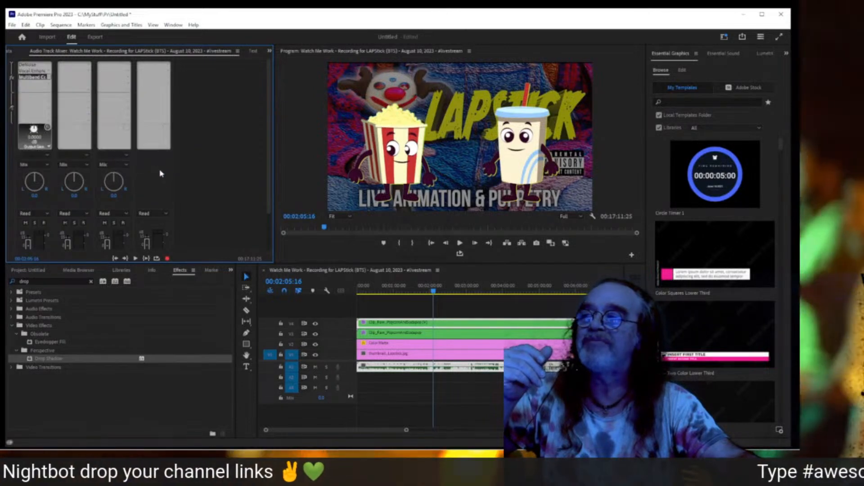
double_click(34, 77)
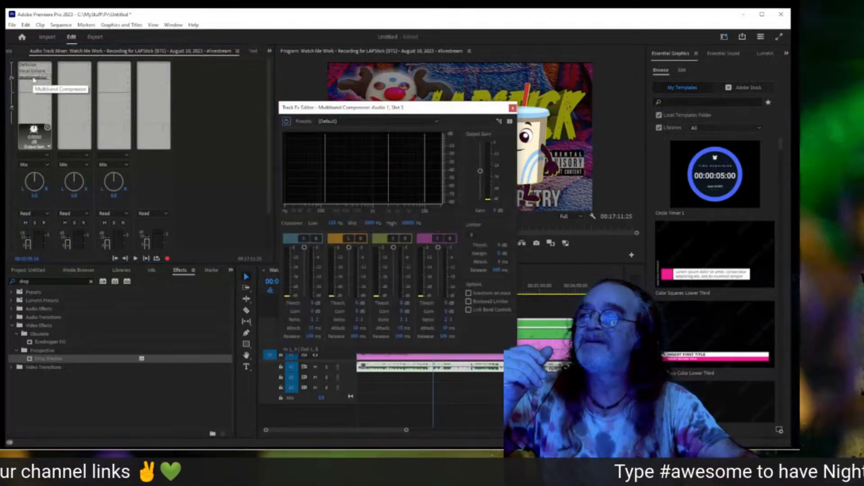
- Try the Raise Vocals preset, apply Broadcast to the Multiband Compressor instead with -4 dB output gain, and close its editor
left_click(369, 122)
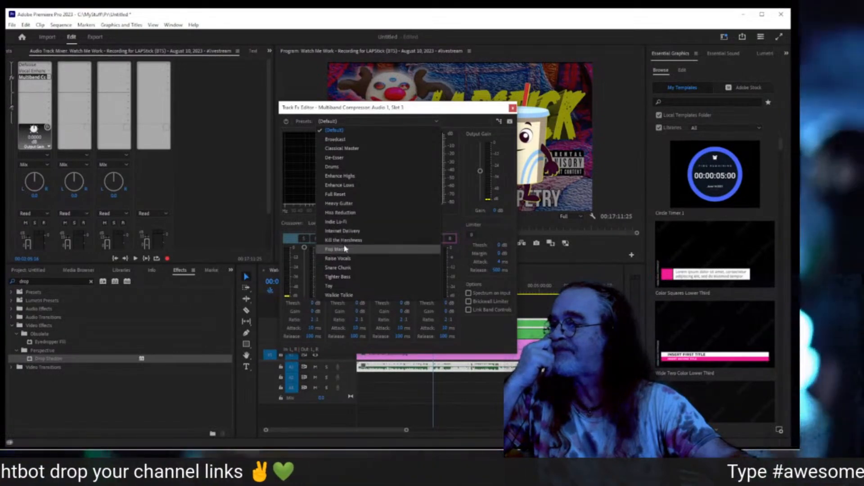
left_click(346, 258)
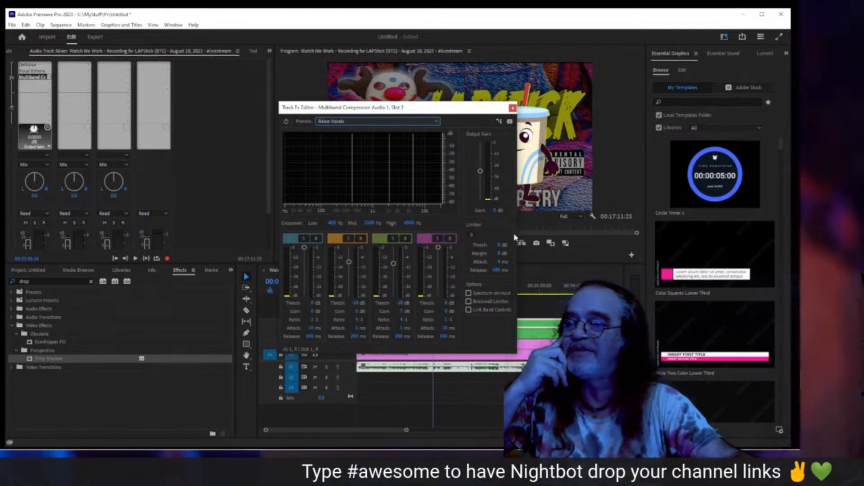
left_click(395, 124)
left_click(360, 136)
left_click(496, 211)
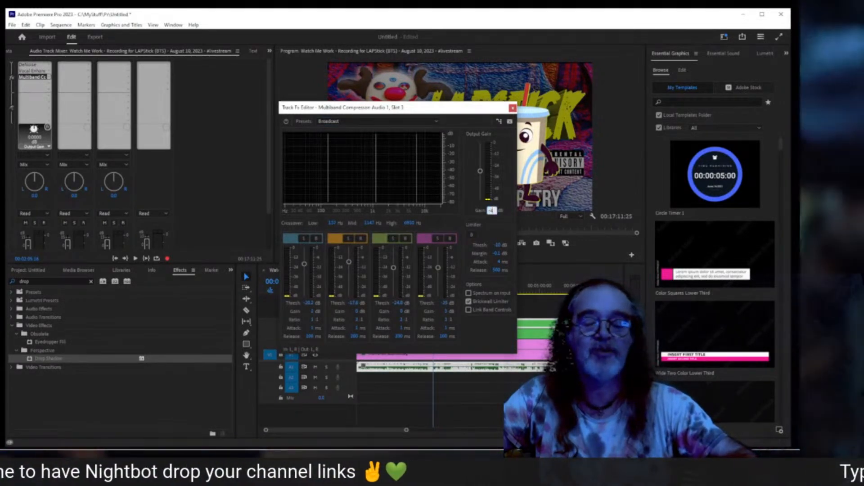
type("-4")
key("Return")
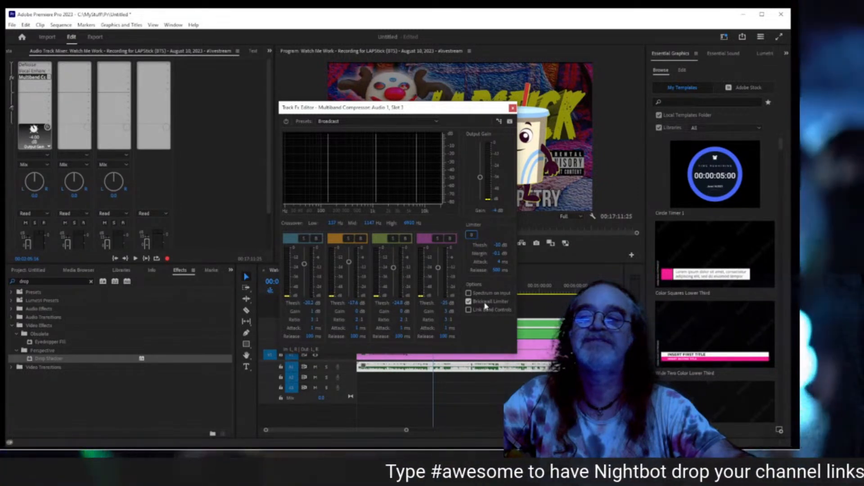
left_click(513, 108)
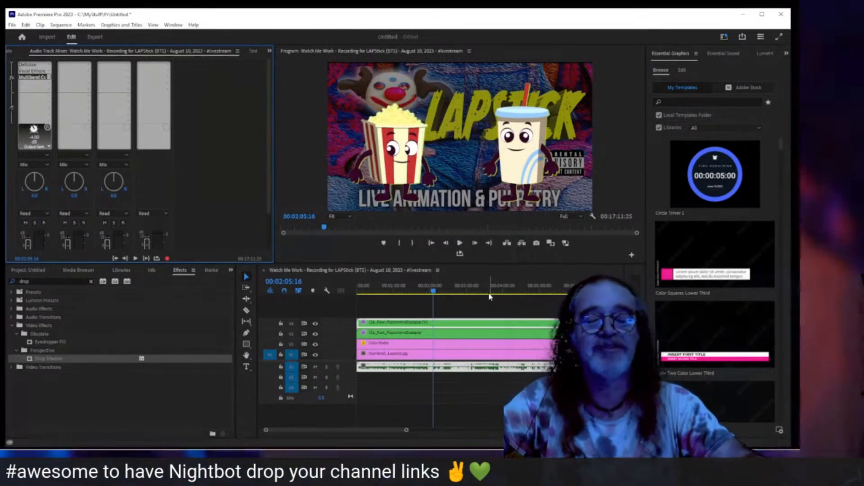
- Play the sequence with the Audio 1 effects applied and replay the passage around 00:03:09 to examine the sound
key("space")
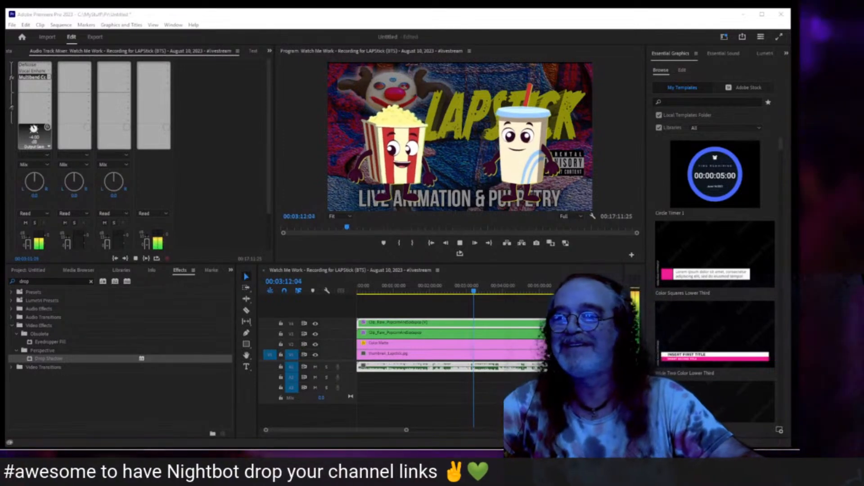
left_click(480, 291)
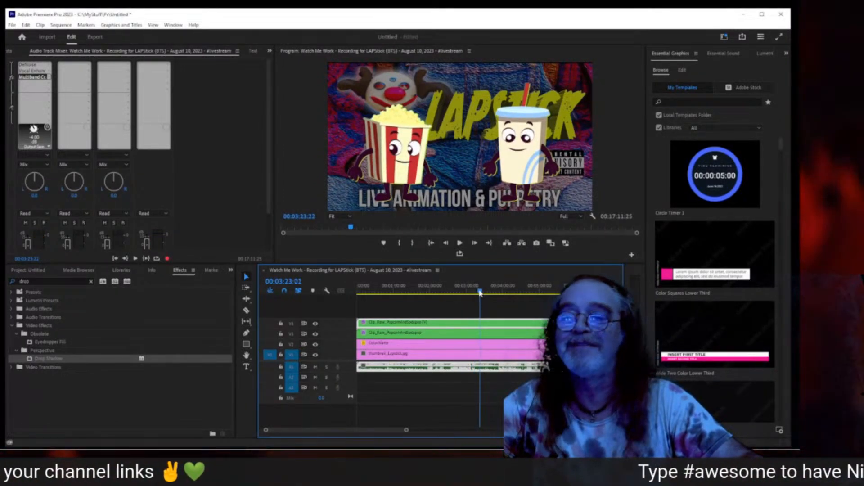
left_click_drag(481, 293, 472, 292)
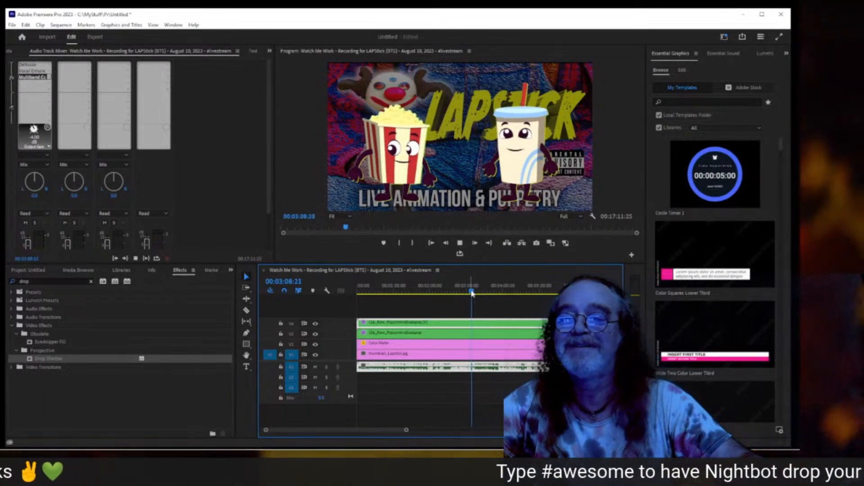
key("space")
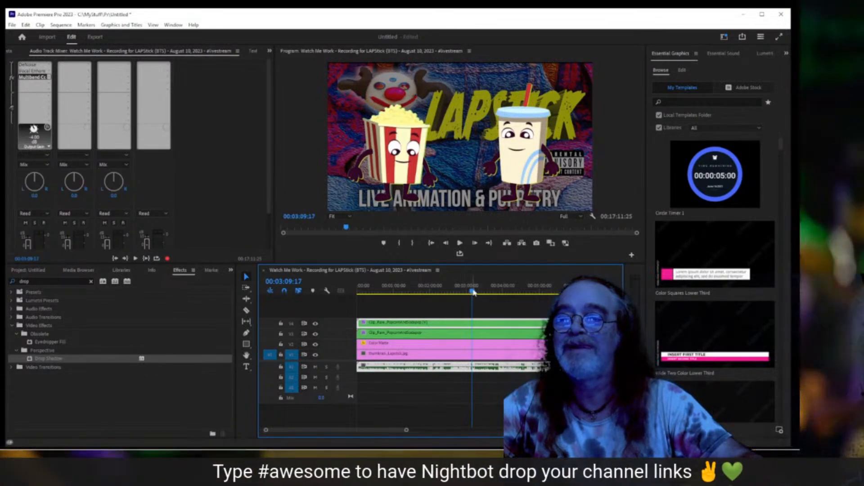
left_click_drag(472, 293, 473, 293)
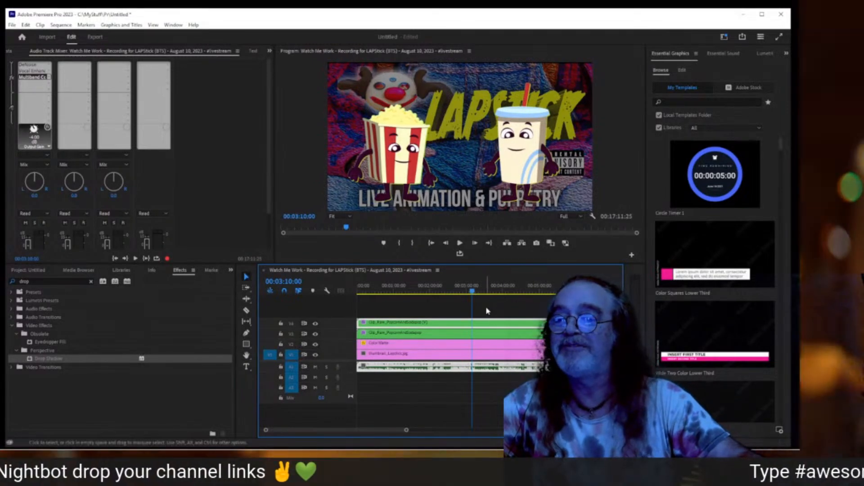
- Select all the video and audio clips in the timeline and nest them as Clip_FullGreenedWhatever
left_click_drag(486, 308, 507, 385)
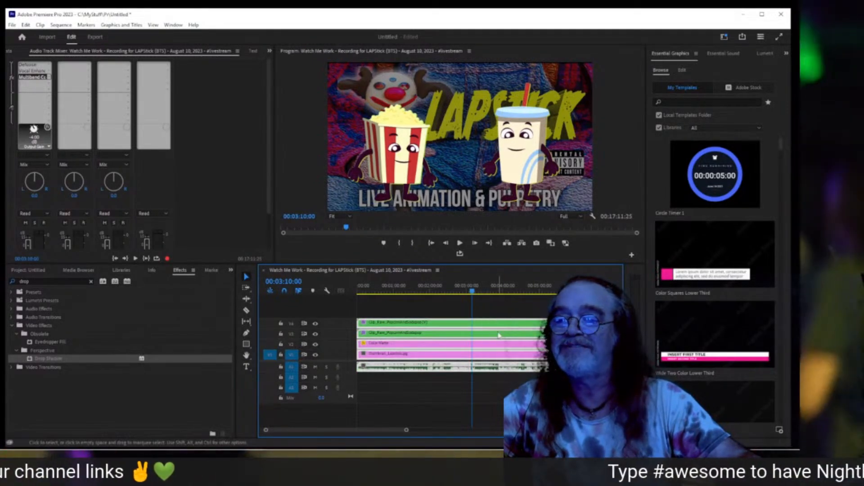
right_click(497, 343)
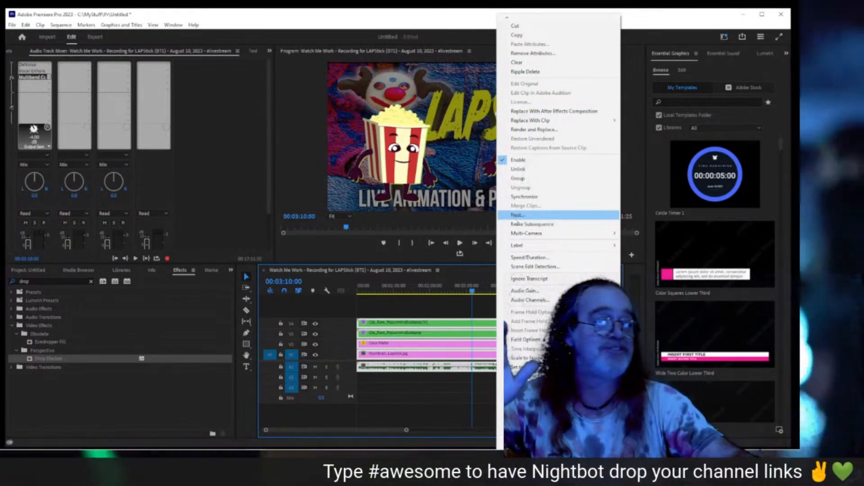
left_click(516, 215)
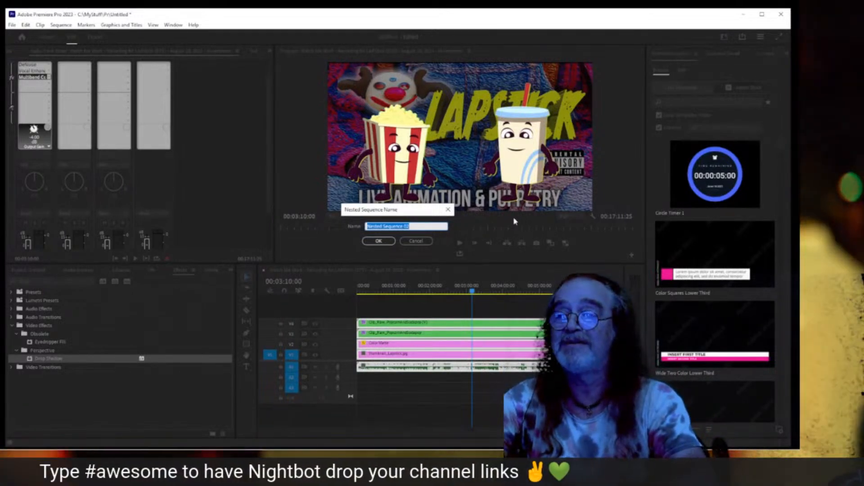
type("Clip_")
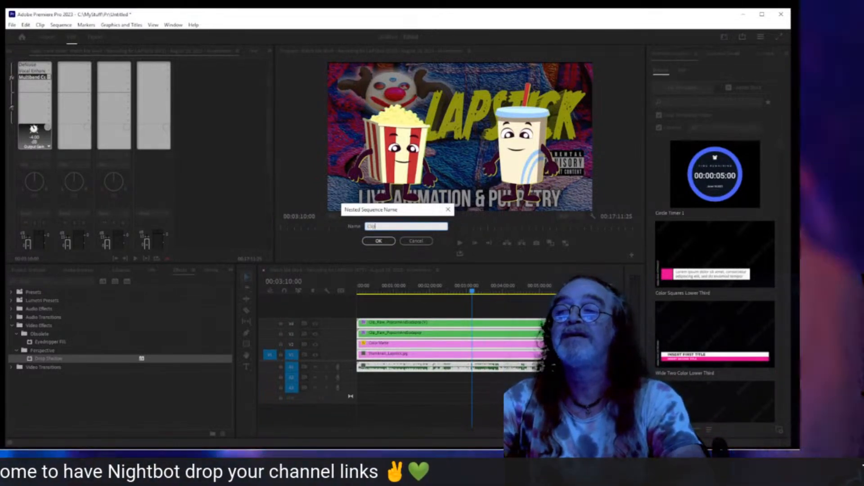
type("Fu")
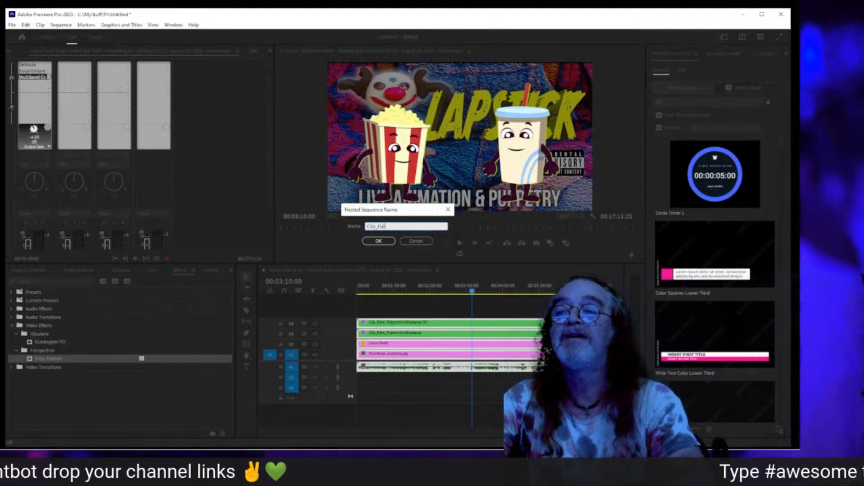
type("ll")
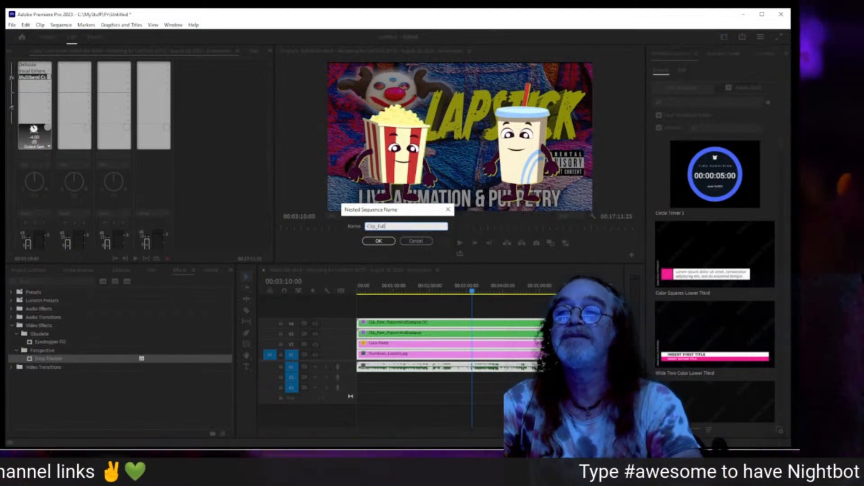
type("Ge")
type("eened")
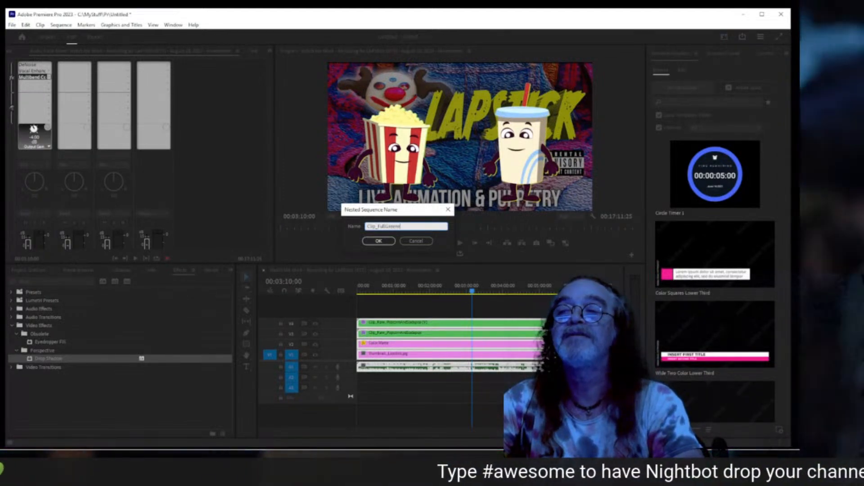
type("Wh")
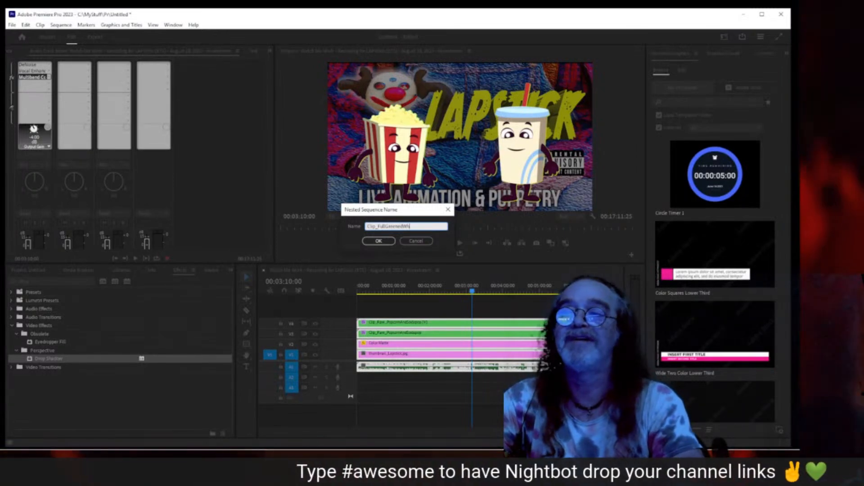
type("ole")
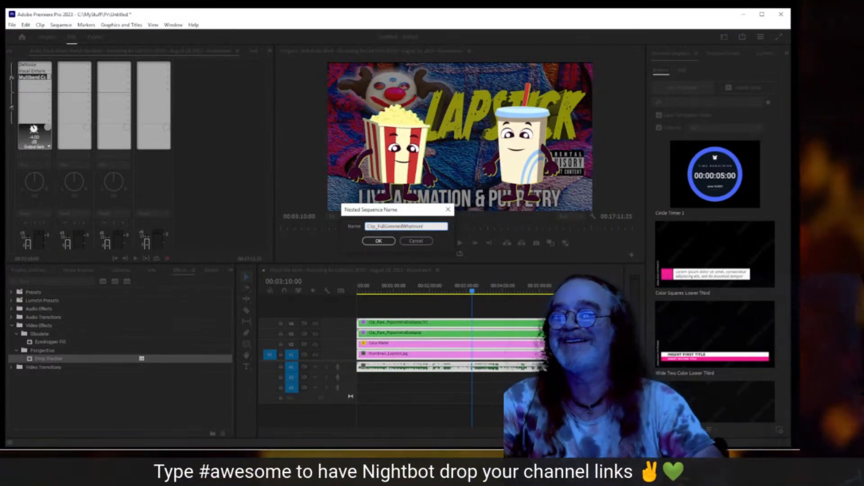
type("ver")
key("Return")
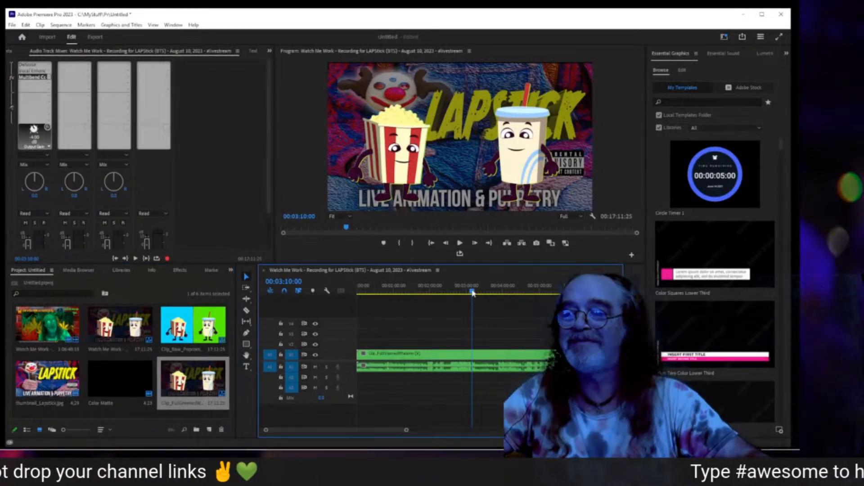
- Play the nested clip from about 00:03:07 to check its picture and audio levels
left_click(471, 293)
key("space")
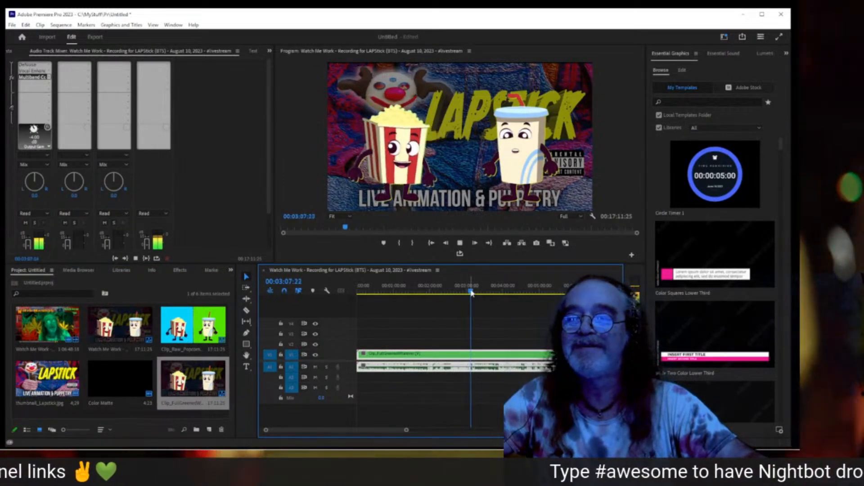
key("space")
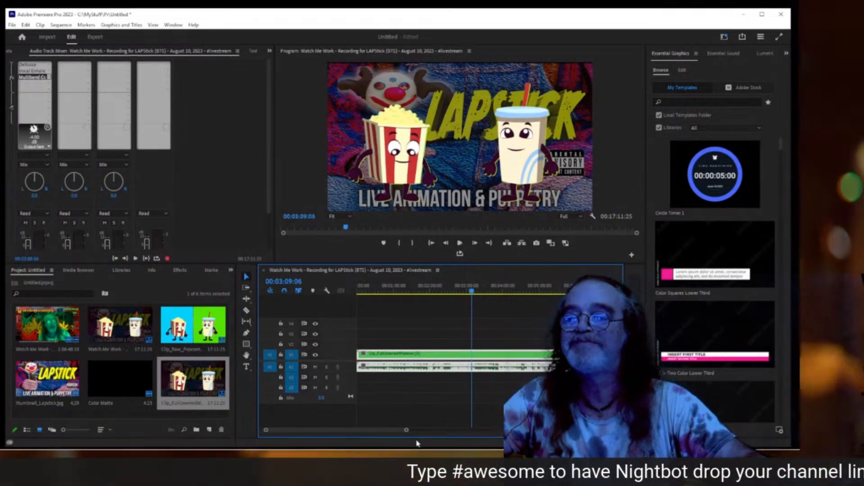
- Move the playhead to 00:03:09:14 in the livestream sequence and reveal that sequence in the project
left_click_drag(407, 432, 362, 433)
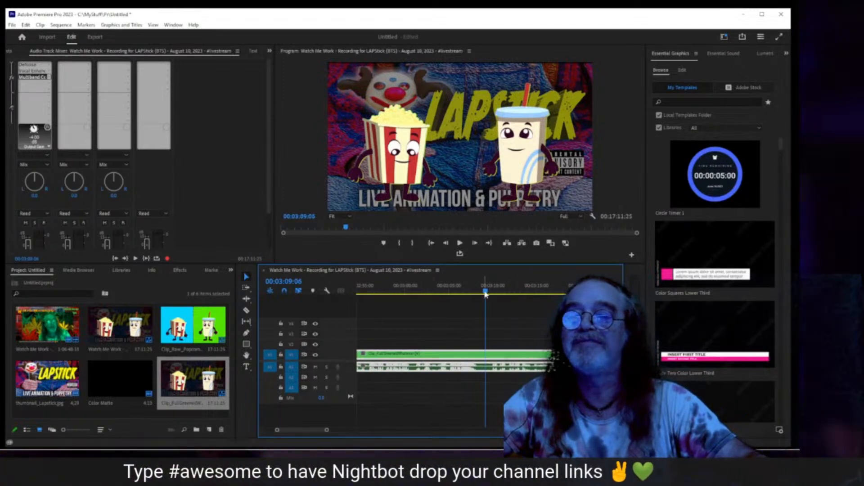
left_click_drag(486, 293, 491, 293)
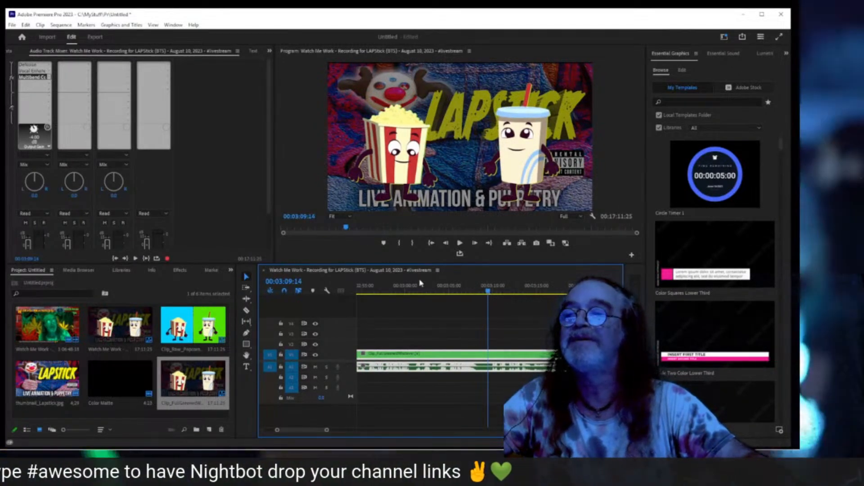
right_click(398, 270)
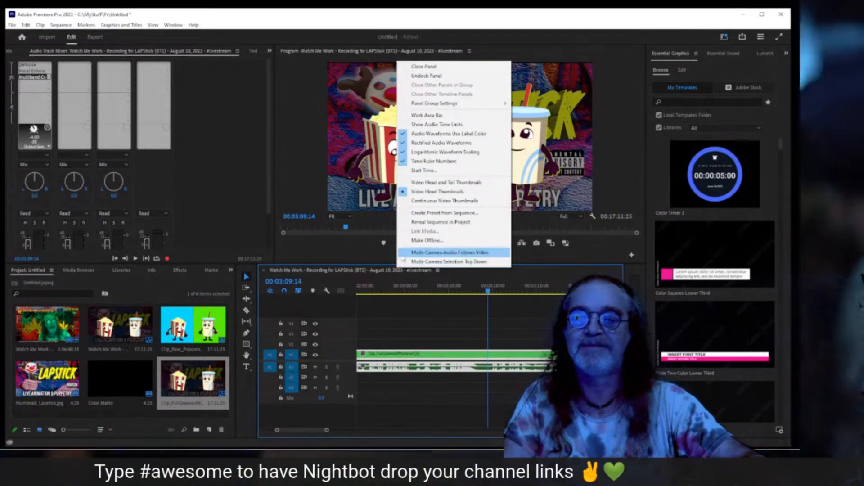
left_click(406, 225)
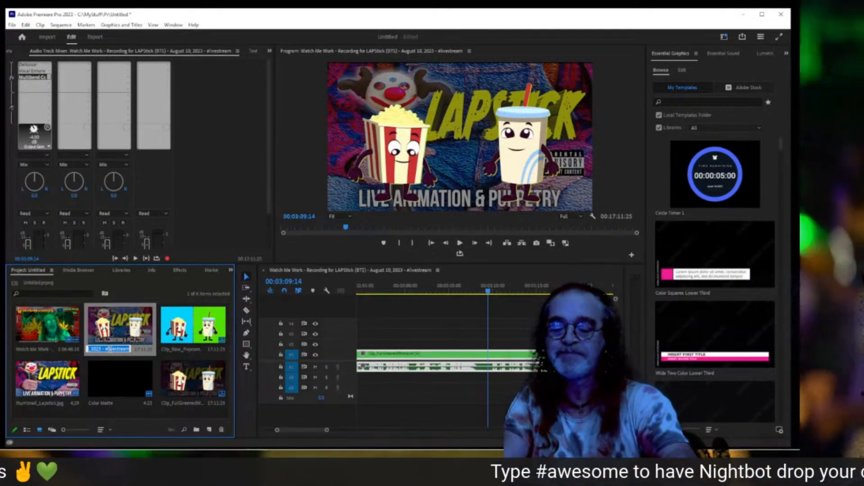
- Rename the revealed livestream sequence as Full_PopcornAndSodapop_Clip
type("Full")
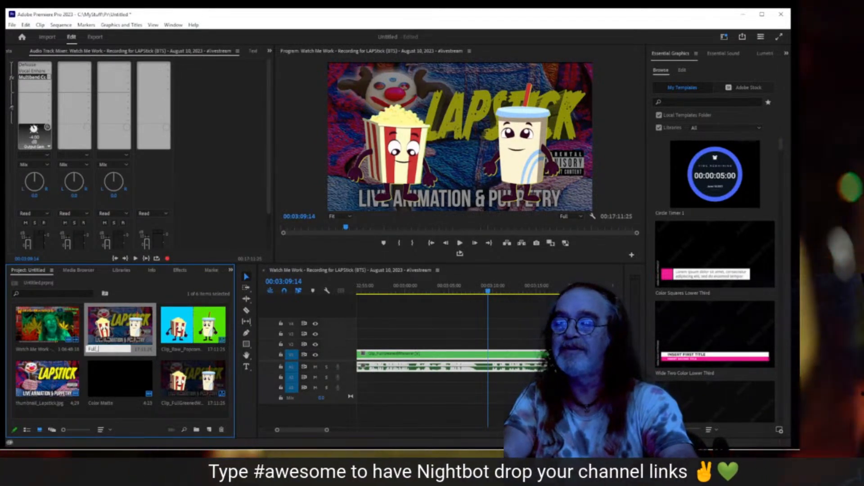
type("_Pop")
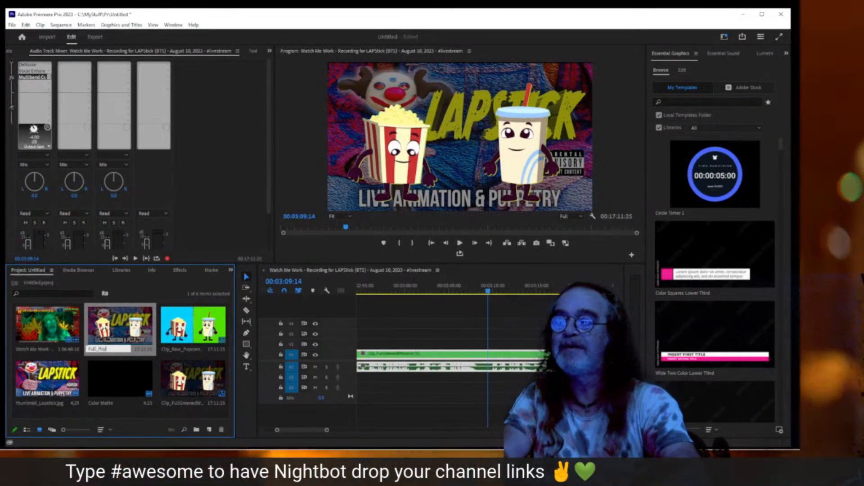
type("cornA")
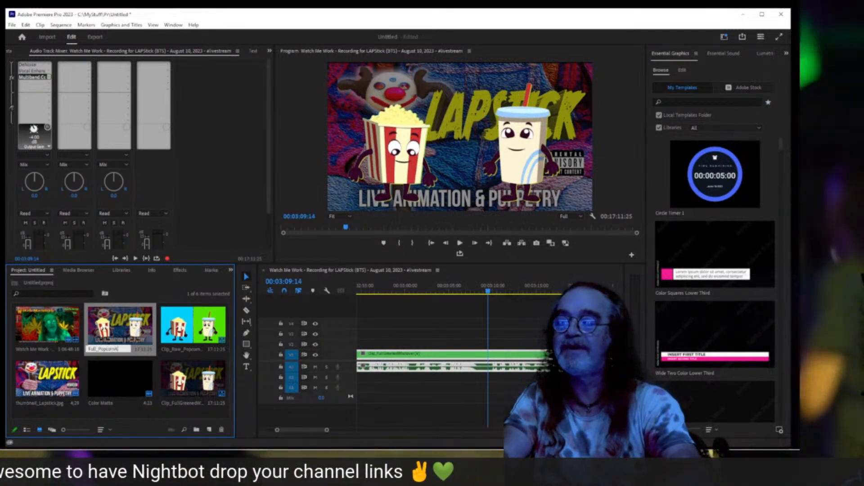
type("ndSodas")
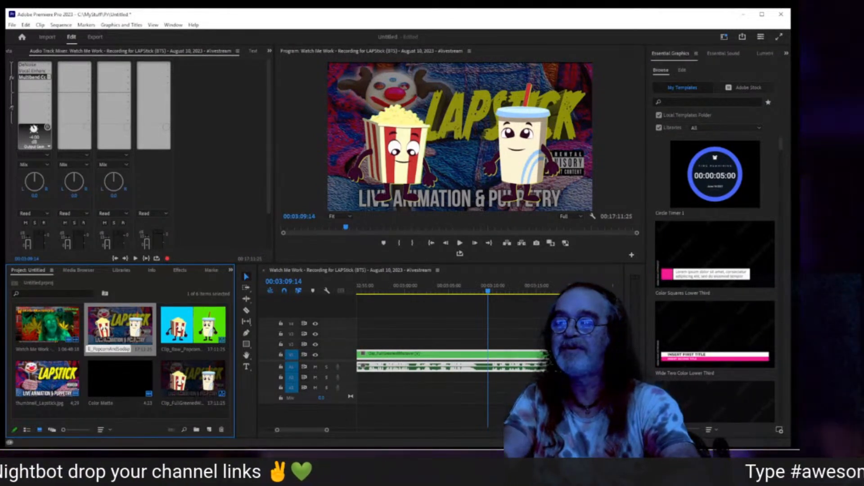
type("op_")
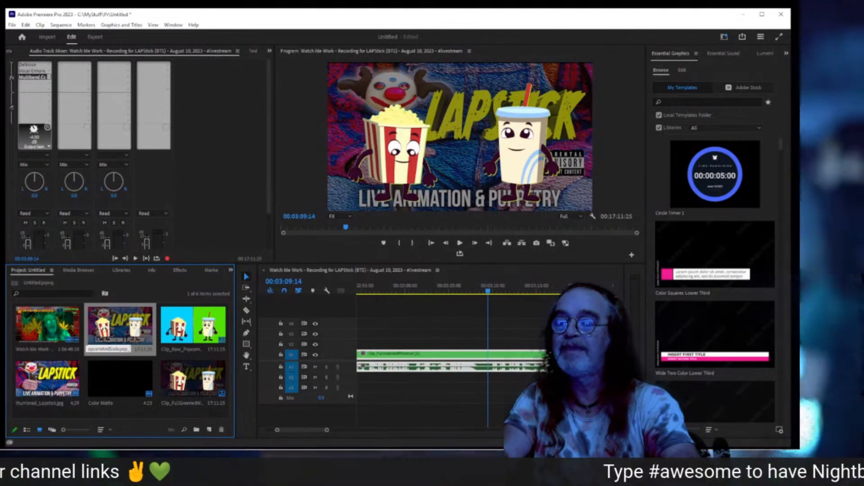
type("Clip")
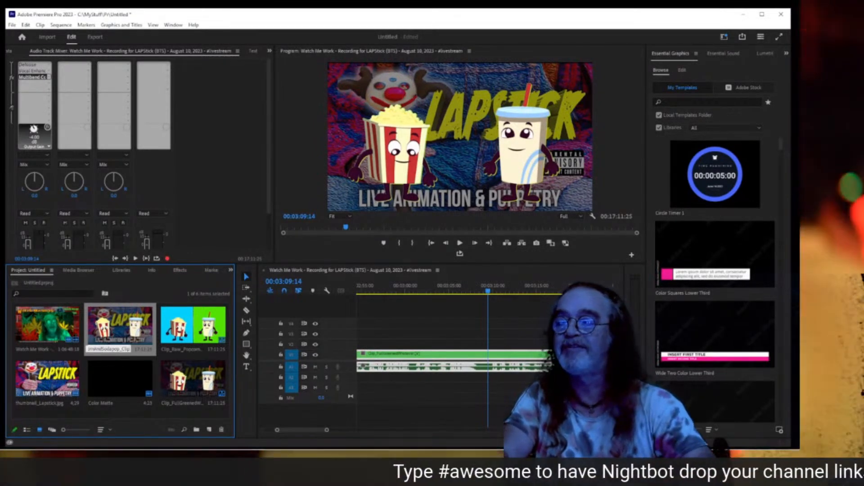
key("Return")
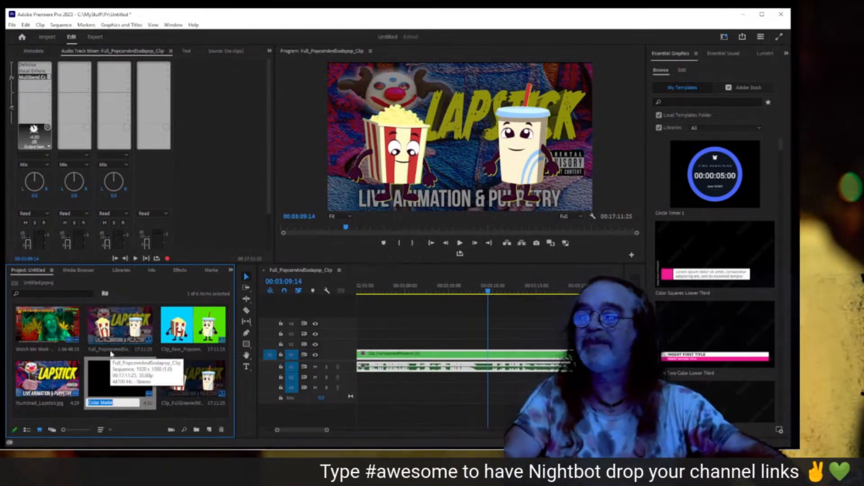
left_click(317, 273)
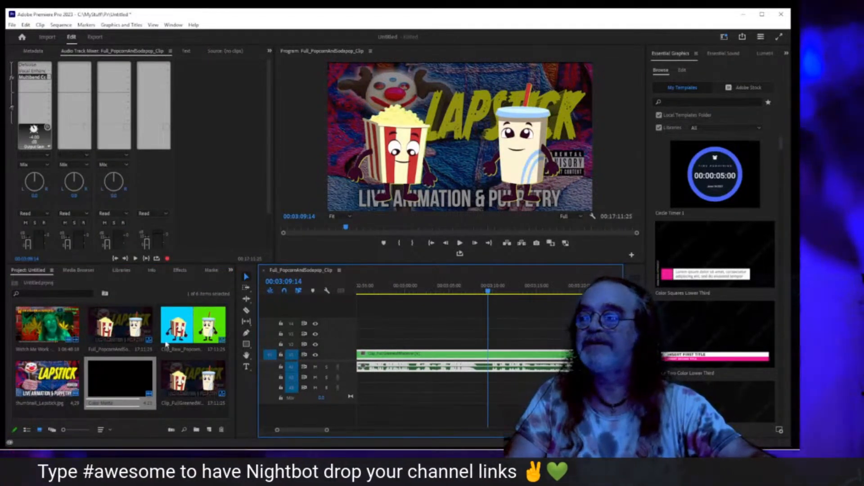
- Create a new sequence from the Full_PopcornAndSodapop_Clip sequence in the project
left_click(129, 340)
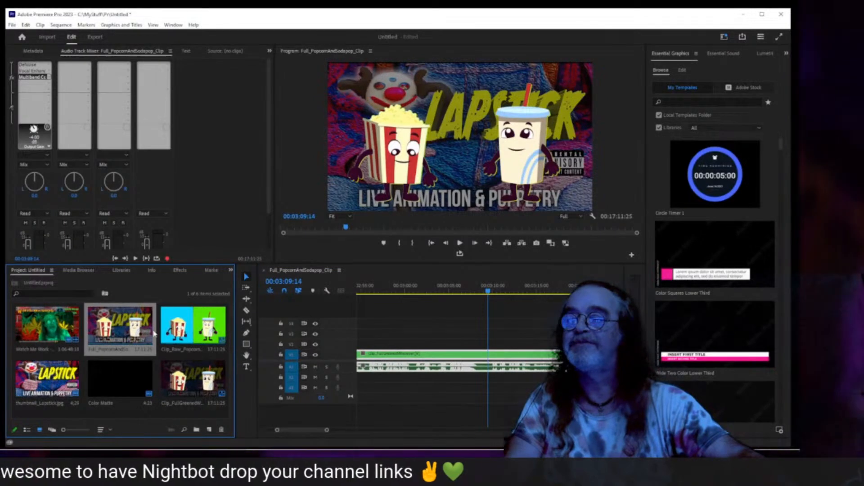
left_click(110, 349)
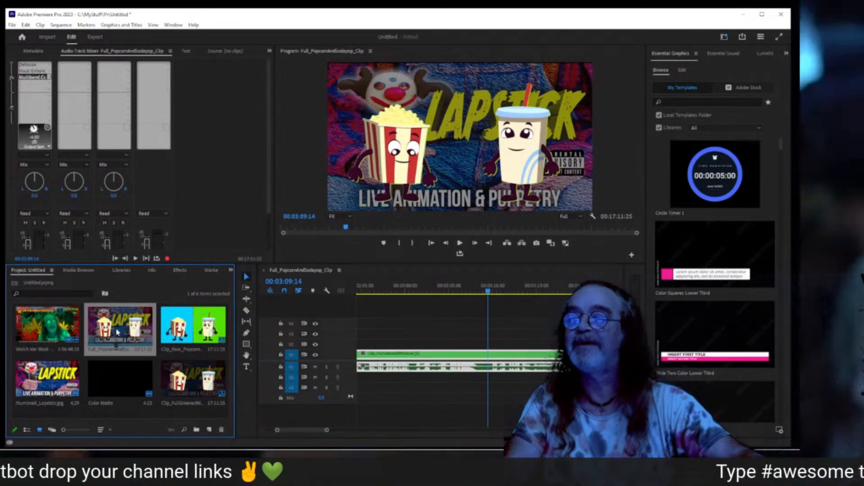
right_click(118, 332)
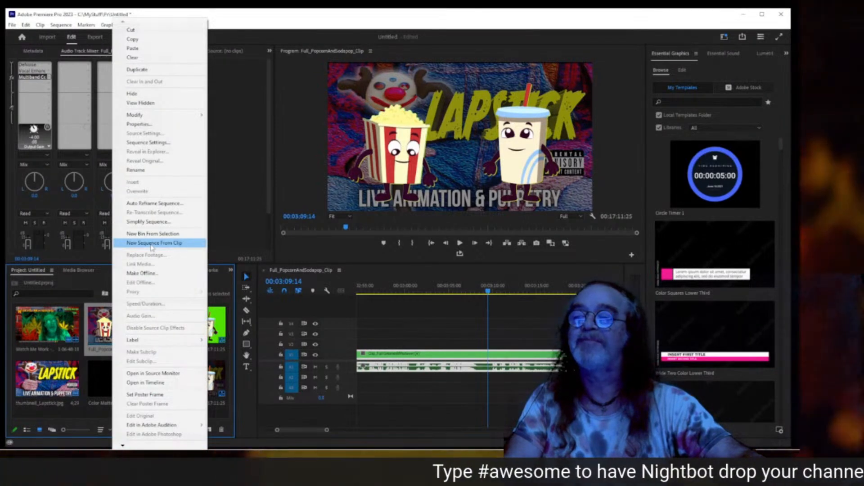
left_click(152, 245)
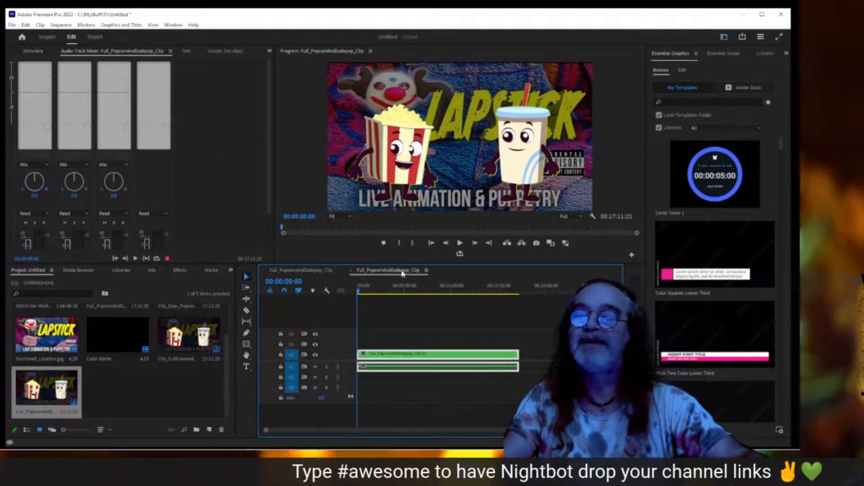
- Rename the new sequence that contains the nested full clip as Clip_AlienReport
left_click(44, 411)
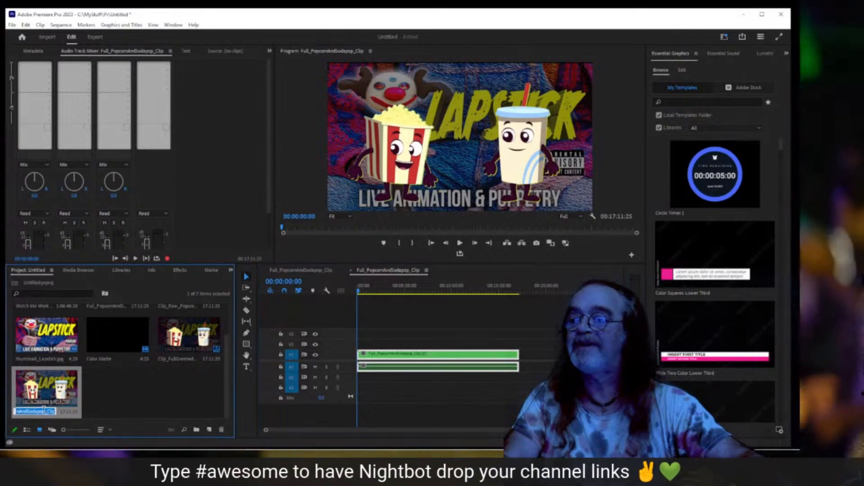
type("Clip")
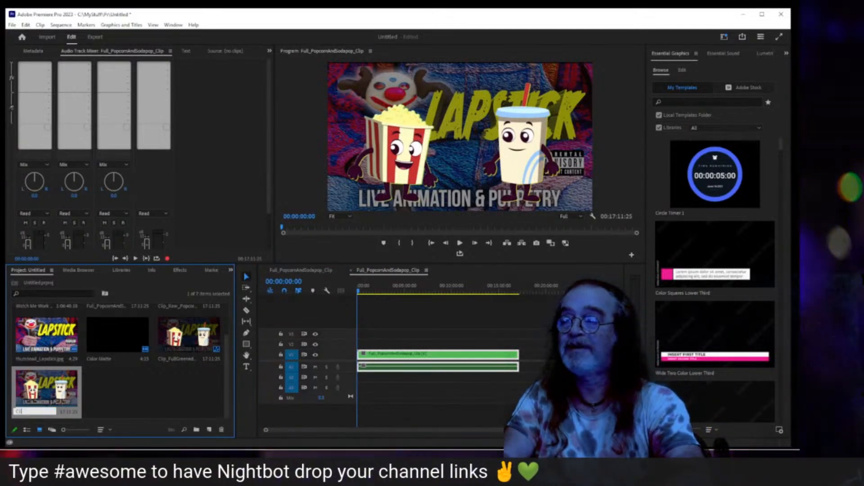
type("_Al")
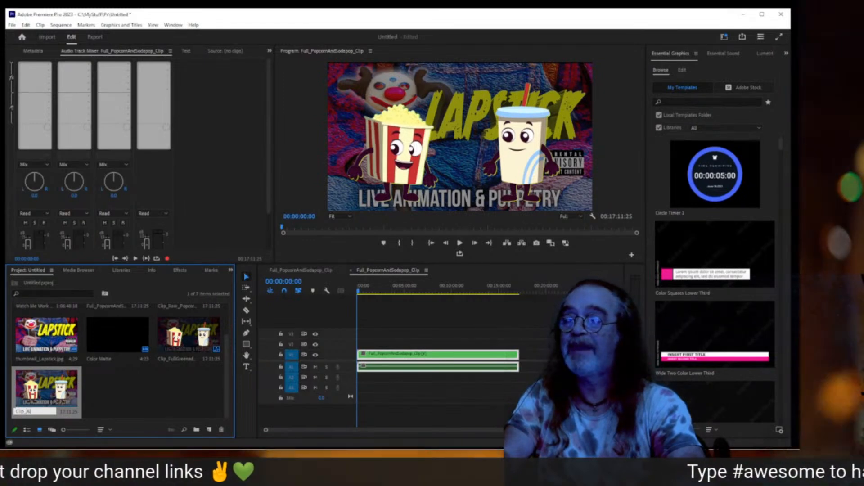
type("ienReport")
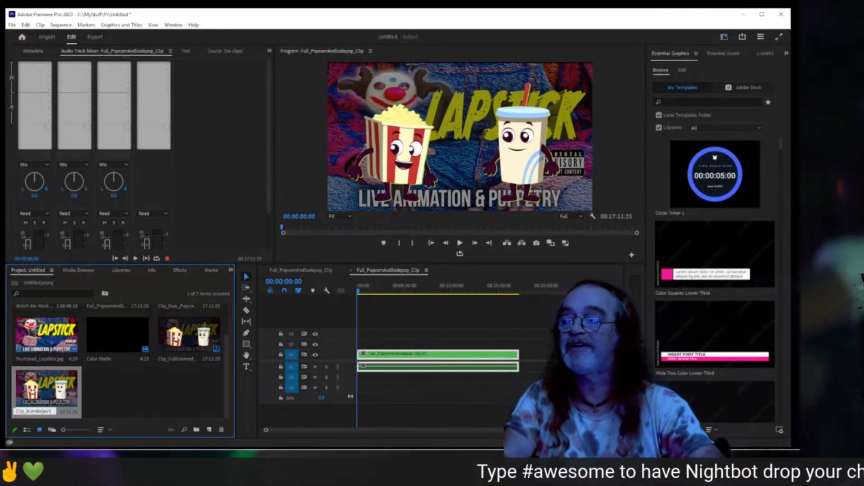
key("Return")
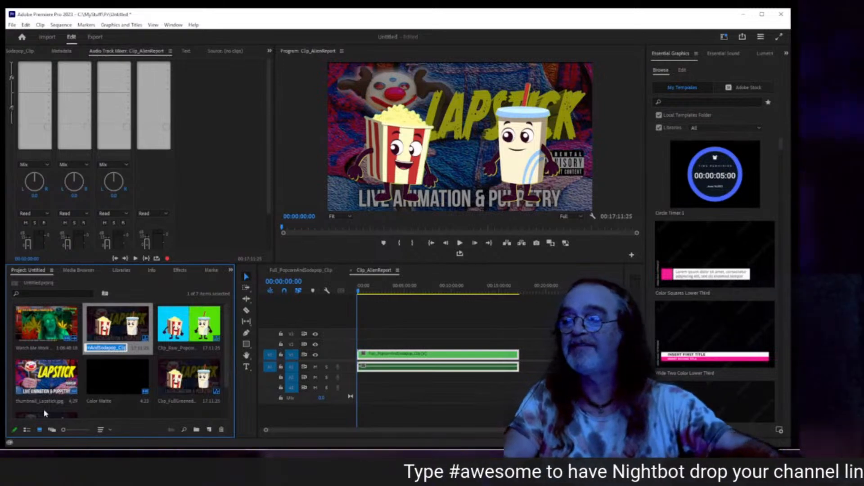
left_click(386, 304)
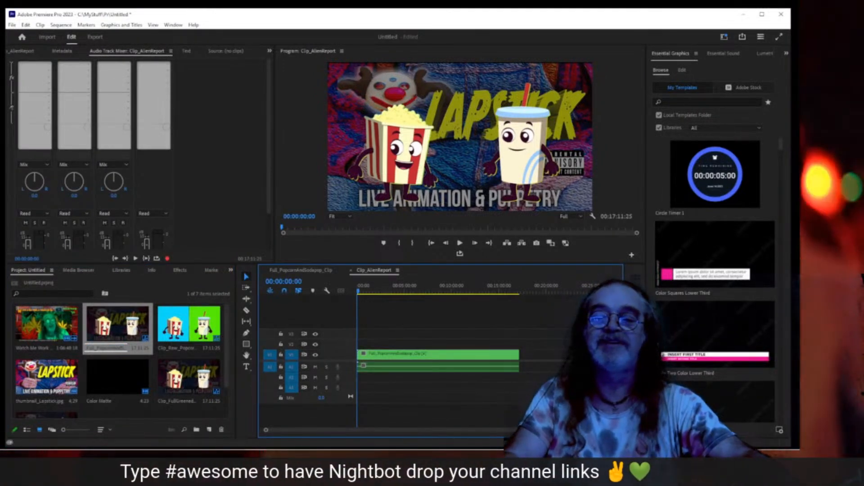
- Enlarge the Audio 1 track and play Clip_AlienReport around 00:00:54 to 00:01:20 to check its picture and sound
key("equal")
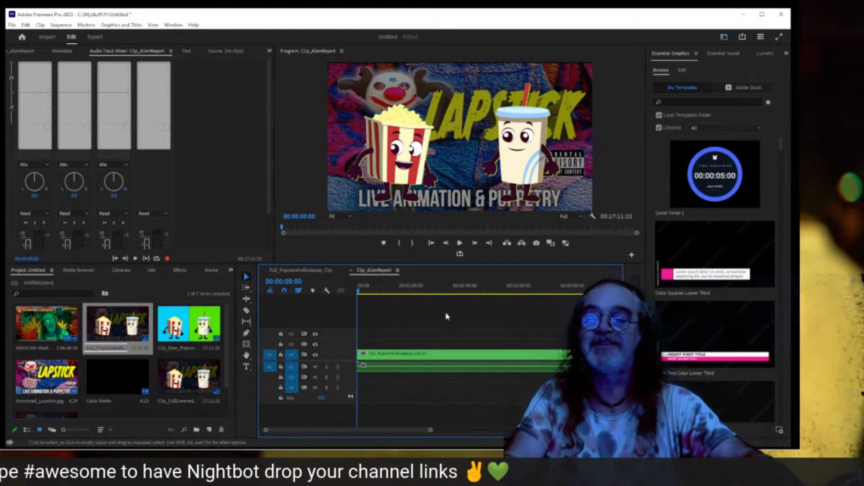
left_click(406, 287)
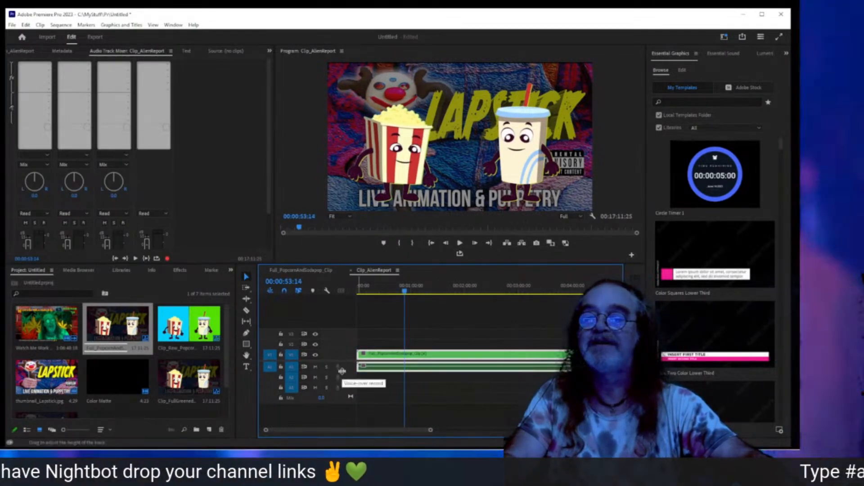
left_click_drag(342, 383, 342, 399)
key("space")
left_click_drag(405, 293, 425, 292)
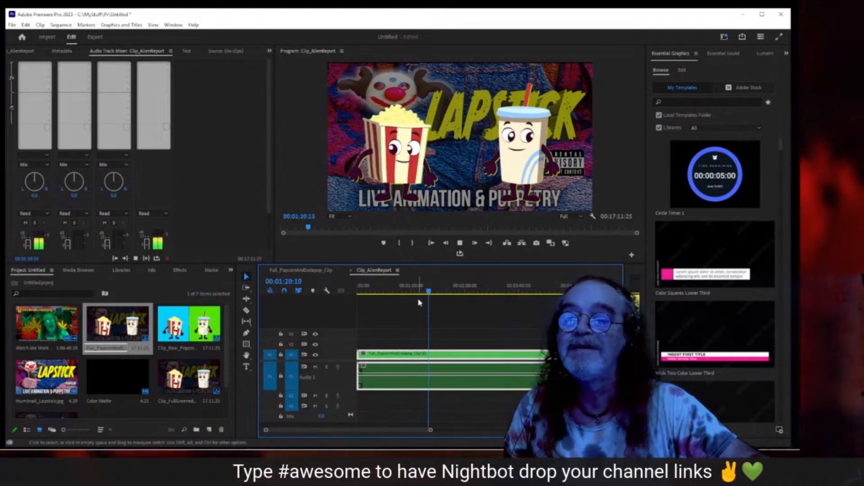
left_click(415, 291)
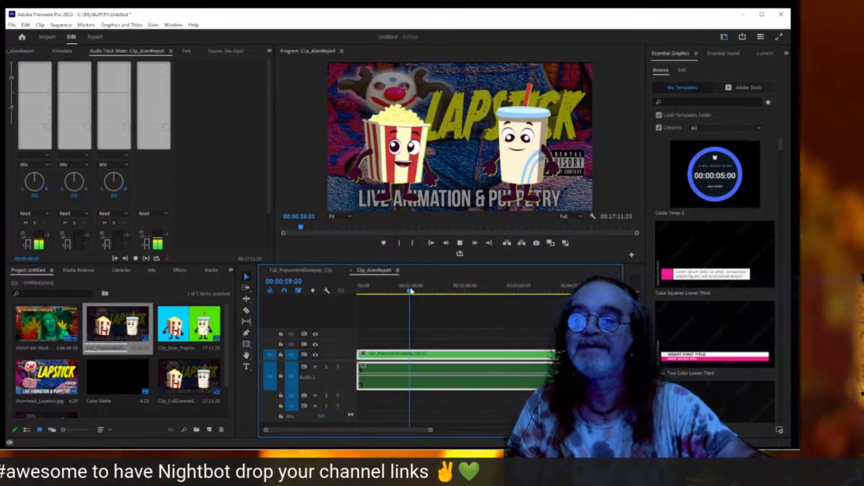
left_click(404, 292)
key("space")
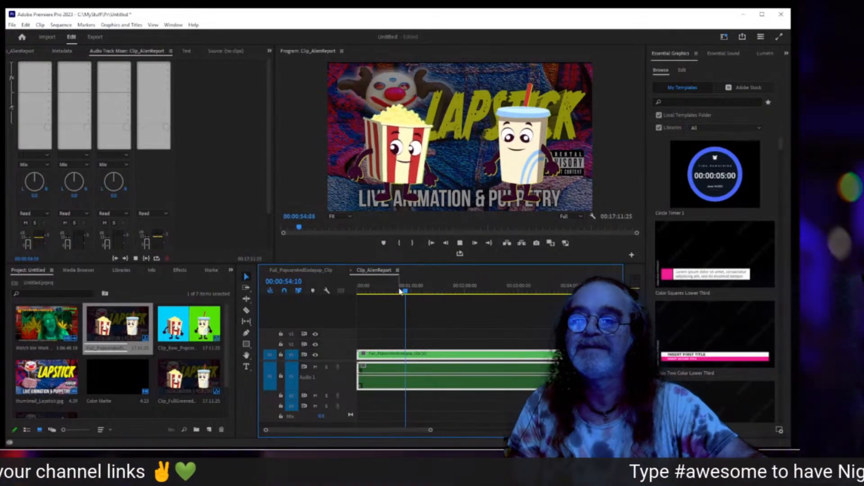
- Compare the playhead position with Full_PopcornAndSodapop_Clip and move the Clip_AlienReport playhead to 00:03:10:06
left_click(314, 271)
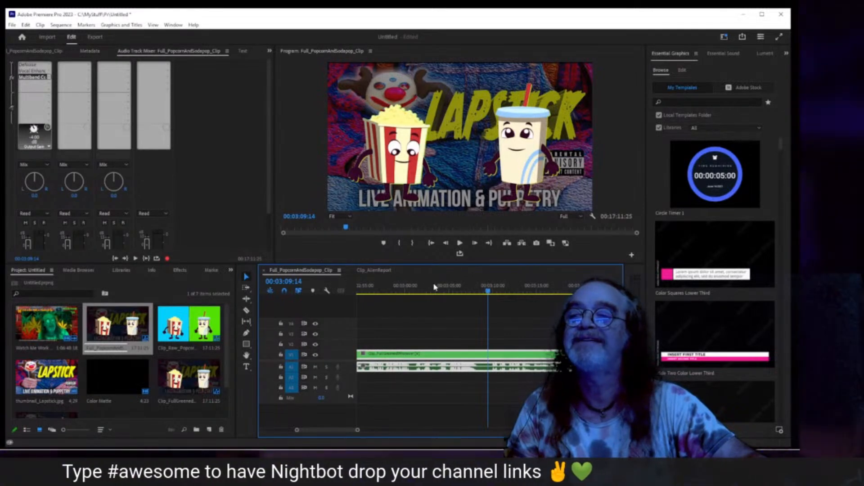
left_click(378, 270)
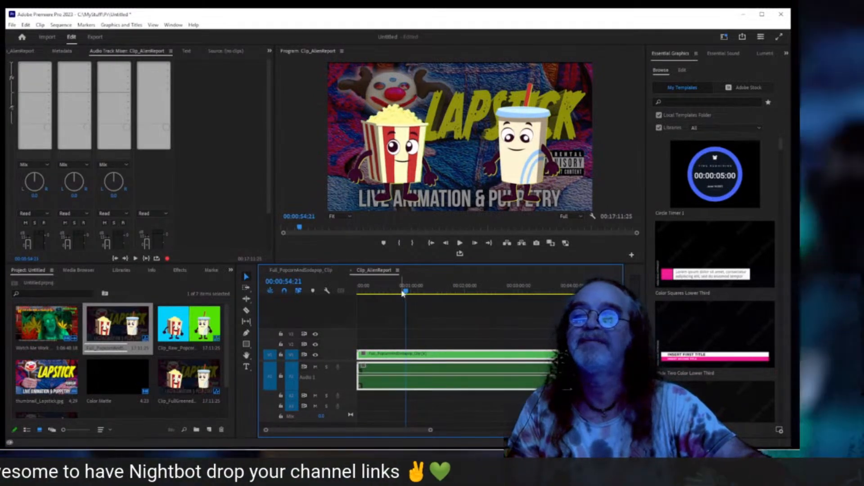
left_click_drag(407, 292, 526, 293)
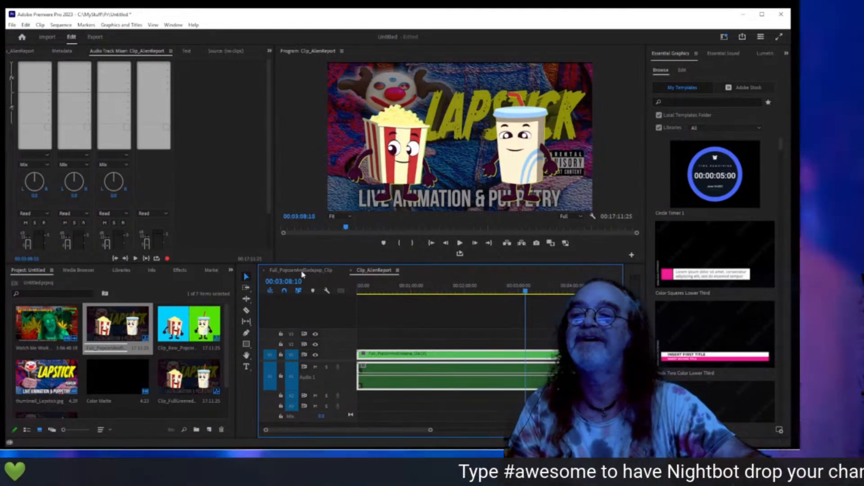
left_click(305, 271)
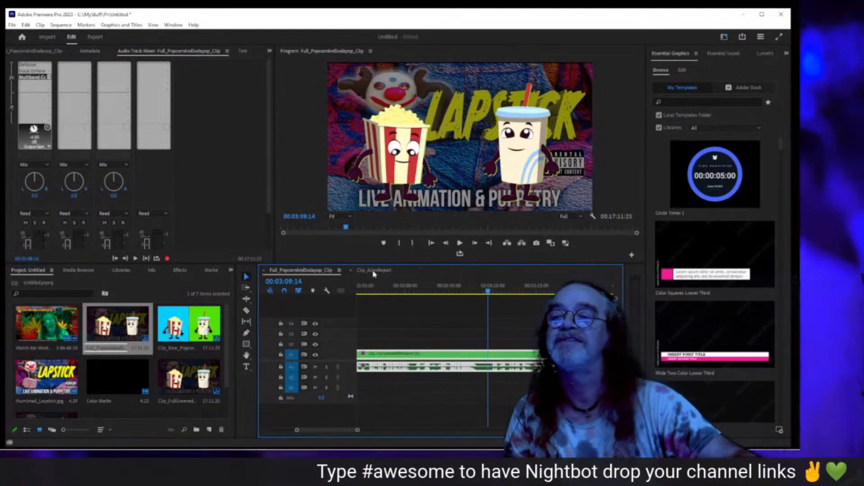
left_click(373, 271)
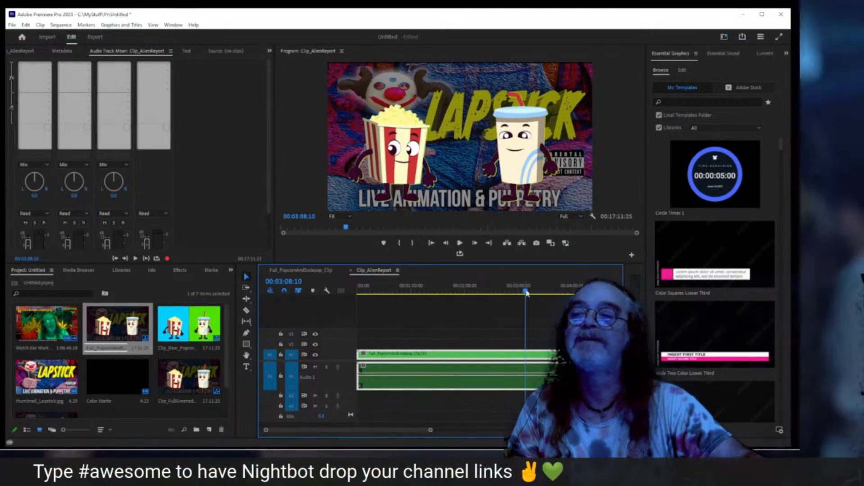
left_click_drag(527, 292, 529, 293)
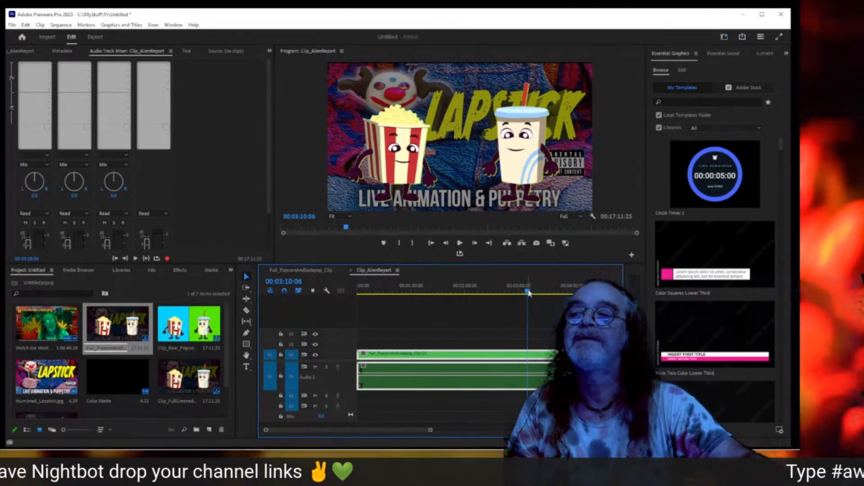
- Step the Clip_AlienReport playhead back frame by frame to 00:03:09:14
left_click(446, 244)
left_click(446, 244)
left_click(446, 244)
left_click(446, 244)
left_click(446, 244)
left_click(447, 244)
left_click(446, 244)
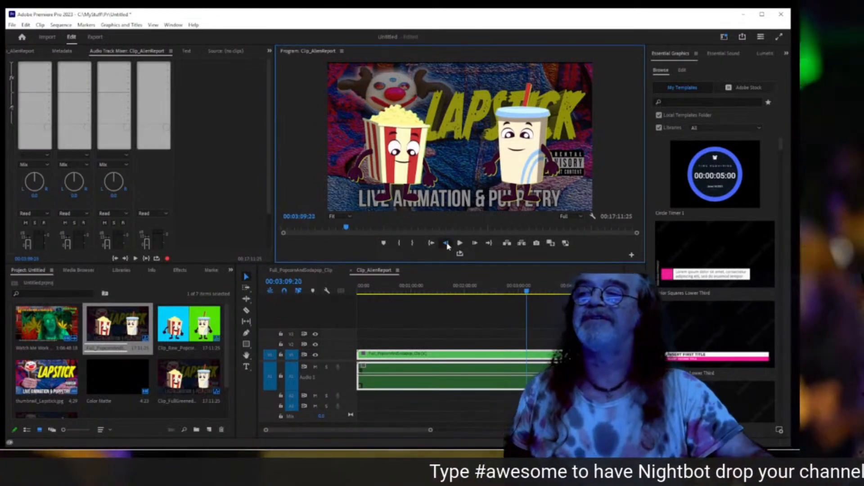
left_click(447, 244)
left_click(447, 244)
left_click(446, 244)
left_click(446, 244)
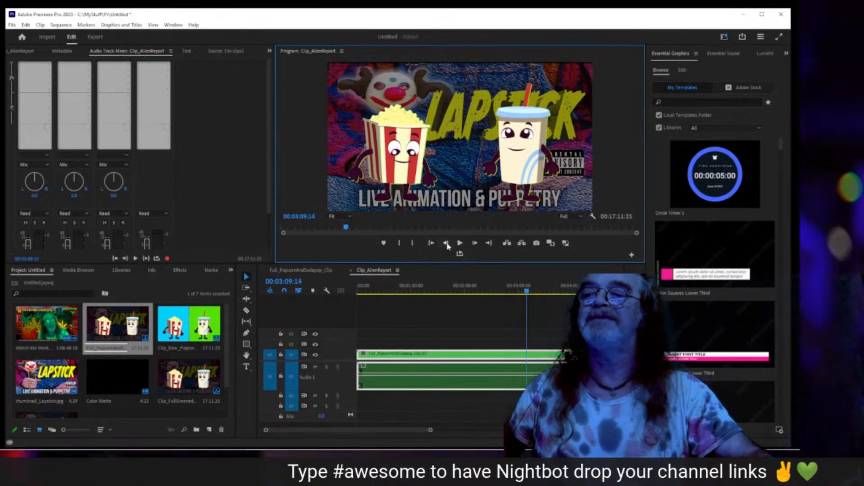
- Split the nested full clip in Clip_AlienReport at 00:03:09:14 and delete the part after the cut
left_click(536, 357)
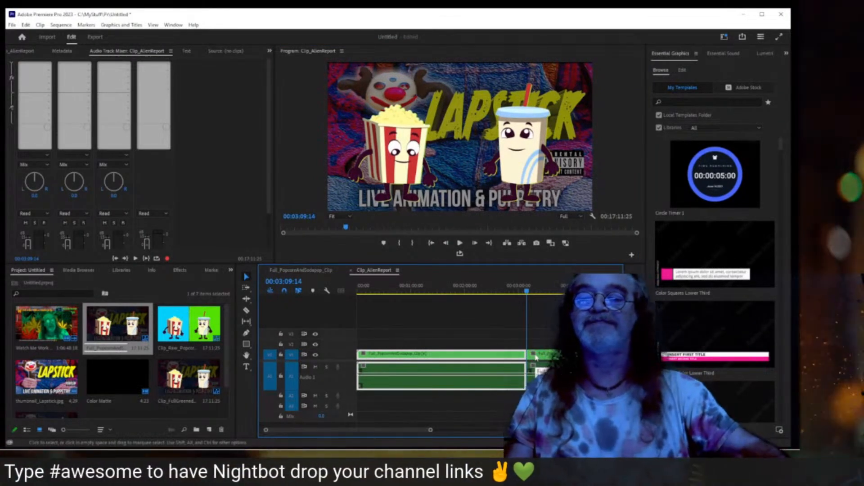
key("Delete")
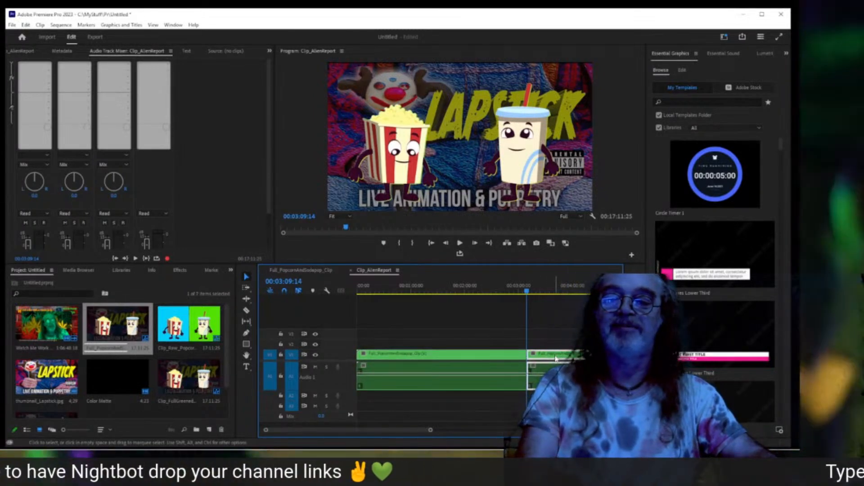
- Play Full_PopcornAndSodapop_Clip from about 00:02:58, 00:02:39 and 00:02:32 to look for the start of the alien report
left_click(301, 270)
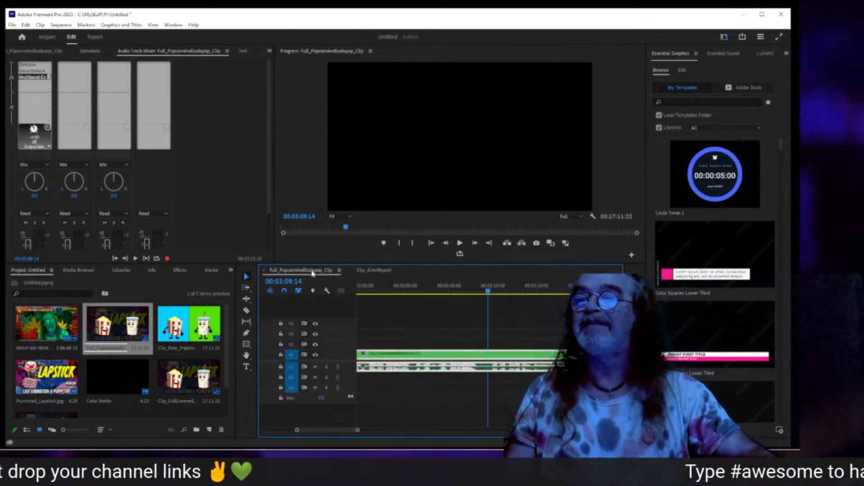
left_click_drag(486, 296, 370, 282)
key("space")
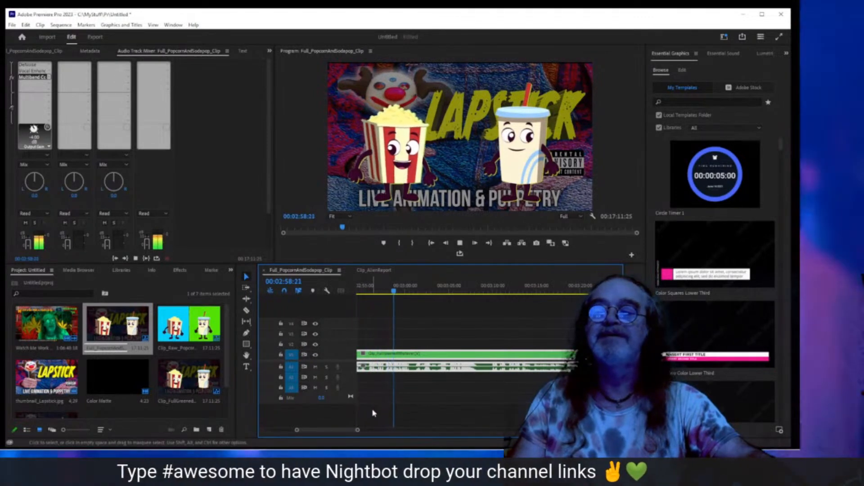
scroll(319, 430, "up", 4)
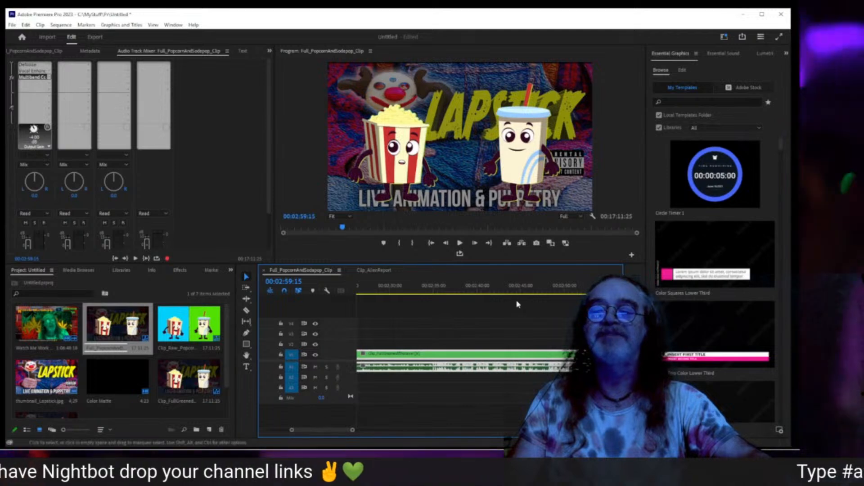
left_click(455, 292)
key("space")
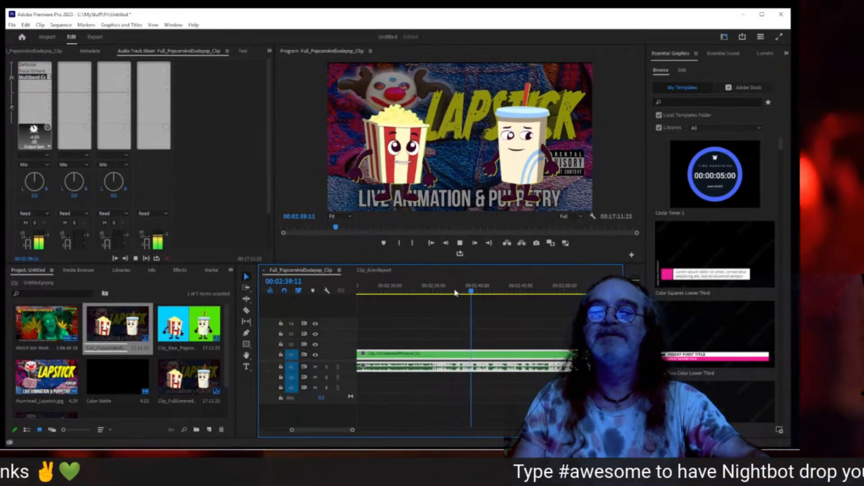
left_click(414, 292)
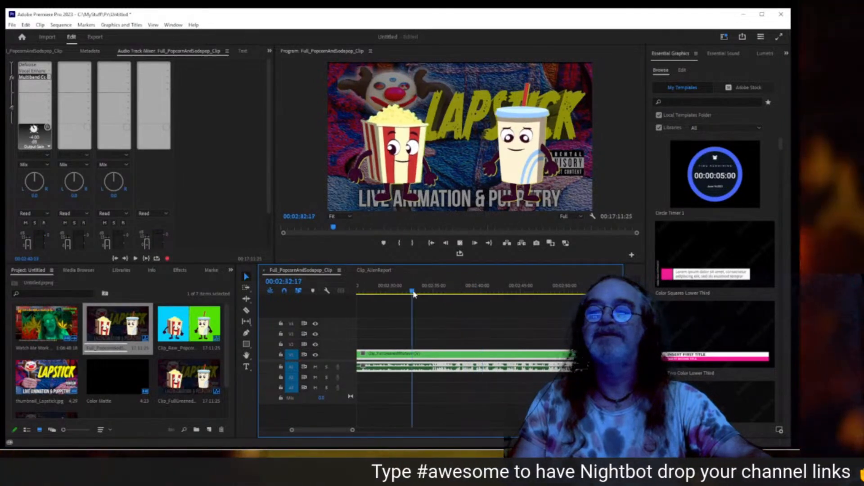
- Go back to about 00:02:05 in Full_PopcornAndSodapop_Clip, play from there, and stop the playhead at 00:02:06:03
left_click_drag(326, 431, 323, 433)
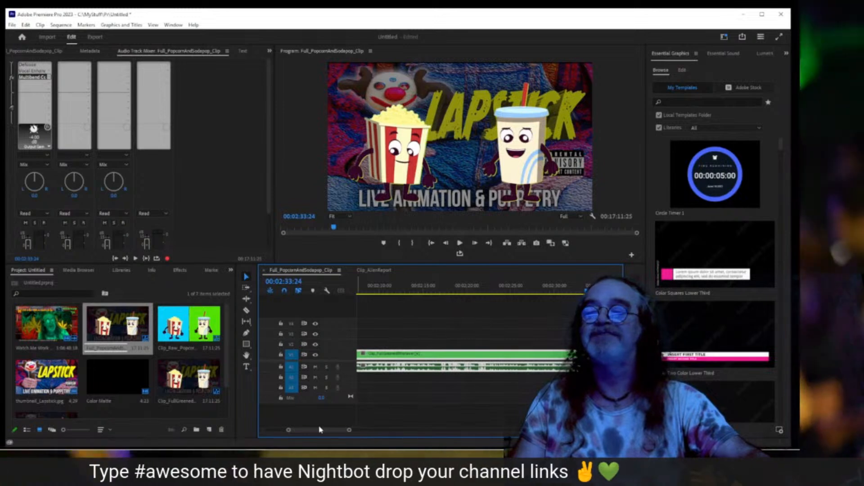
left_click_drag(295, 433, 290, 432)
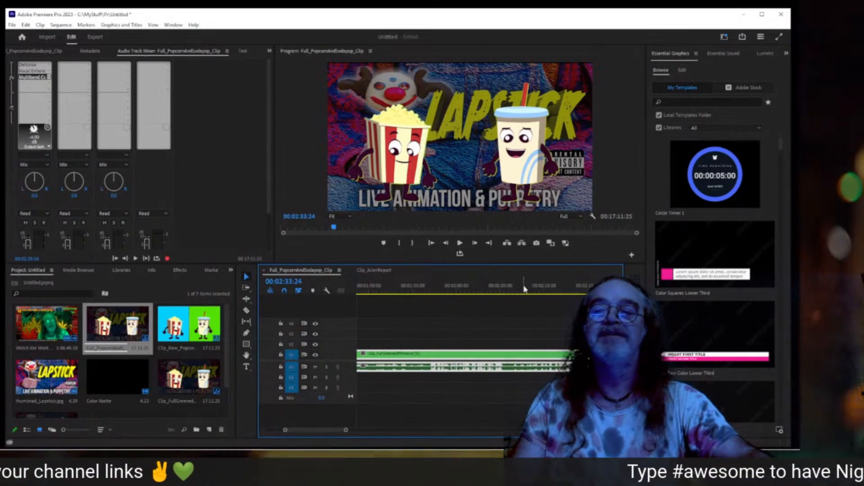
left_click_drag(523, 289, 459, 291)
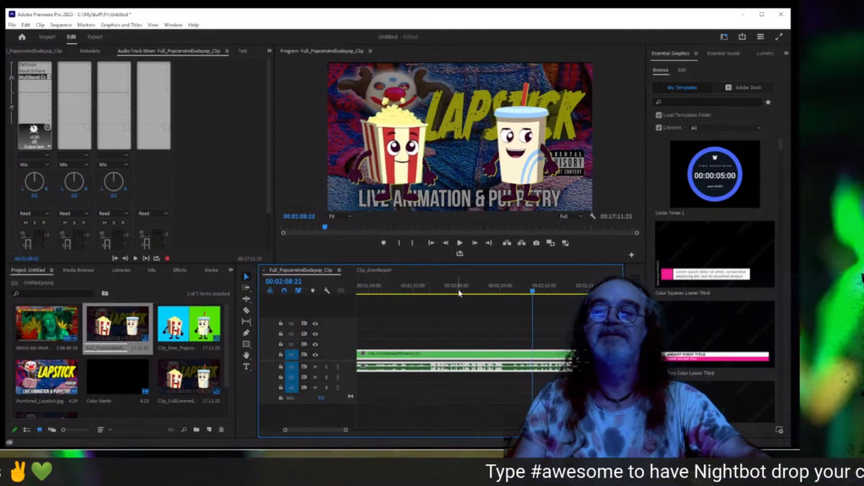
key("space")
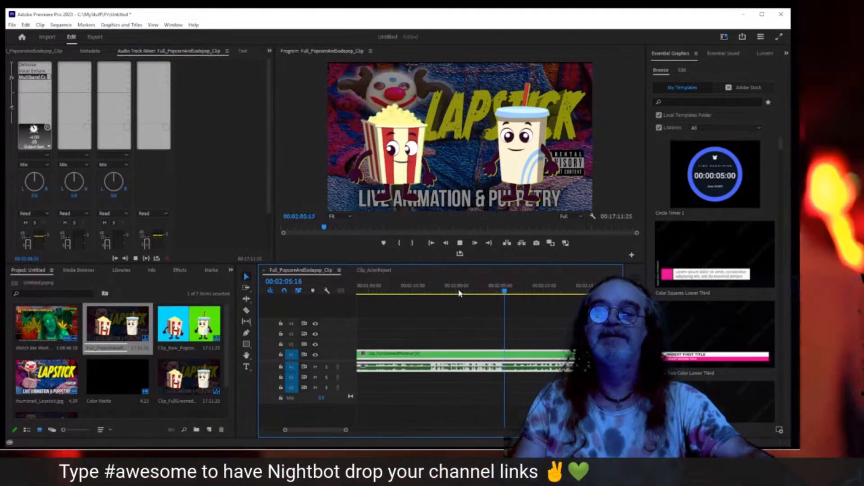
key("space")
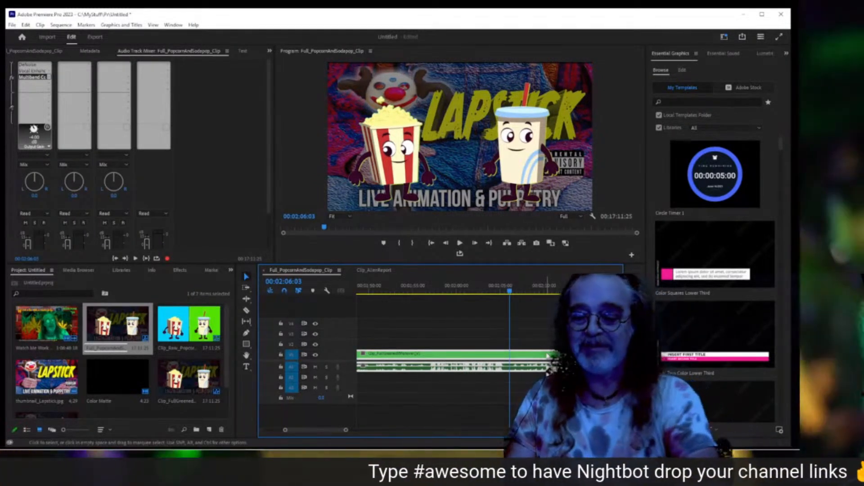
- Try splitting the clip in Full_PopcornAndSodapop_Clip at 00:02:06:03 and ripple-deleting the part before the cut
key("ctrl+k")
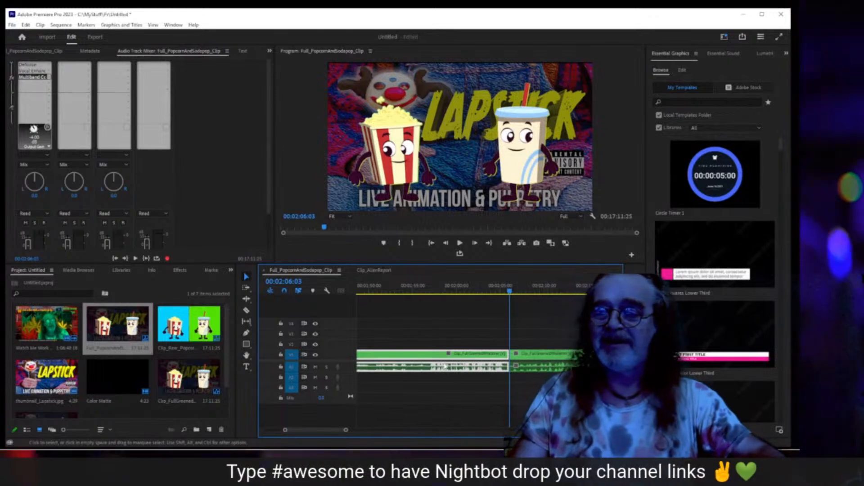
right_click(442, 359)
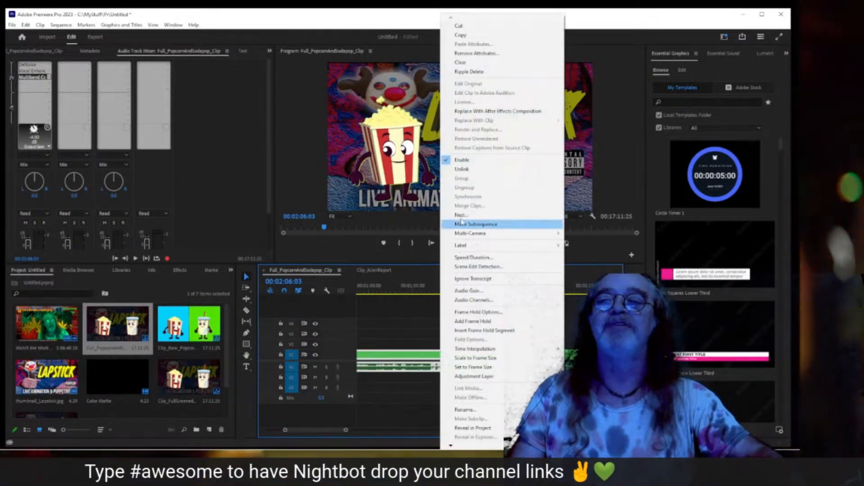
left_click(470, 72)
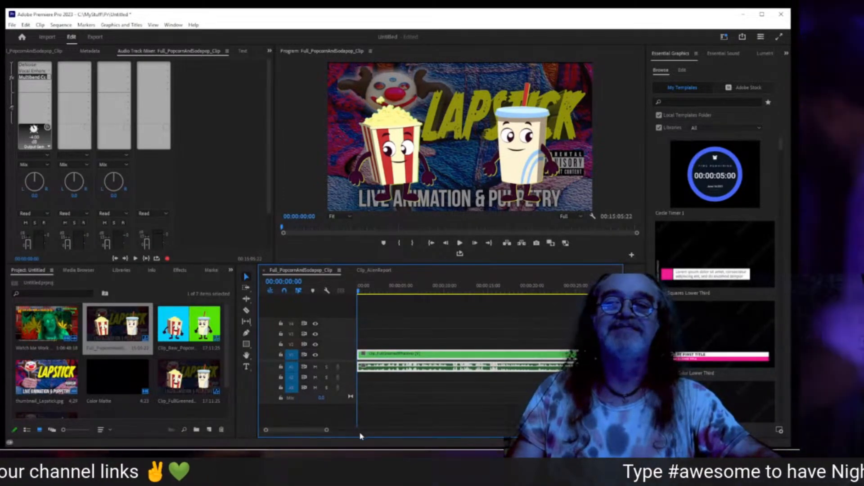
key("space")
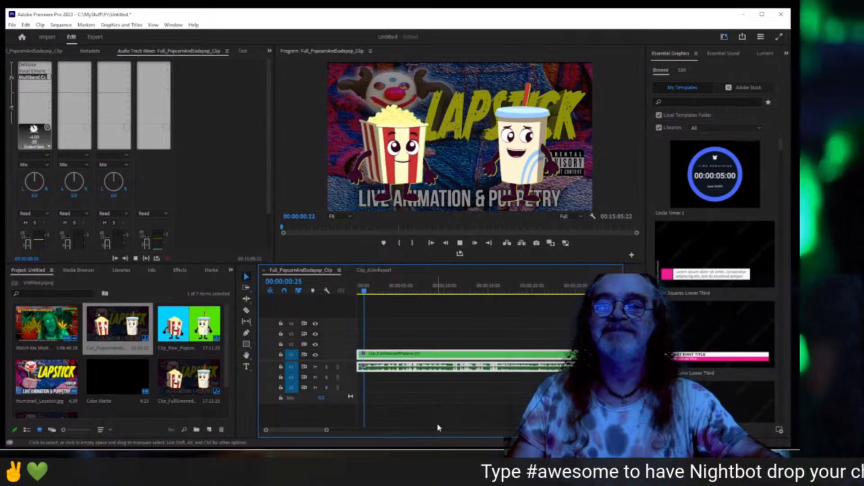
left_click_drag(327, 430, 619, 437)
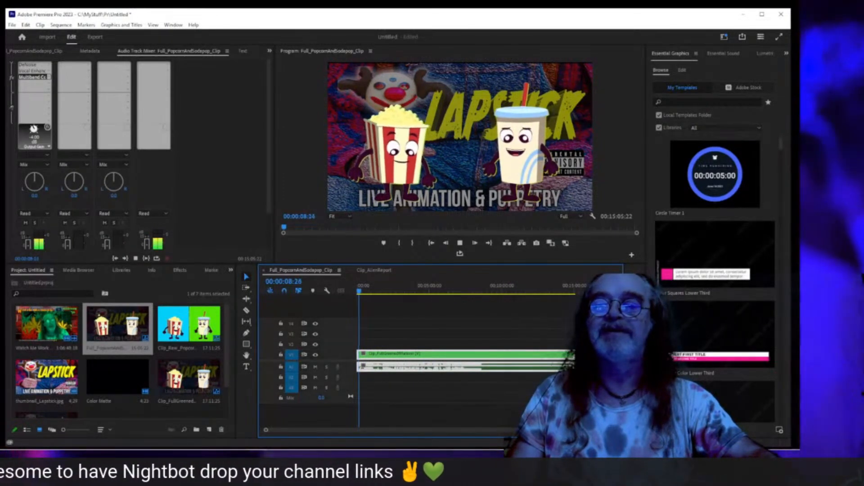
key("ctrl+z")
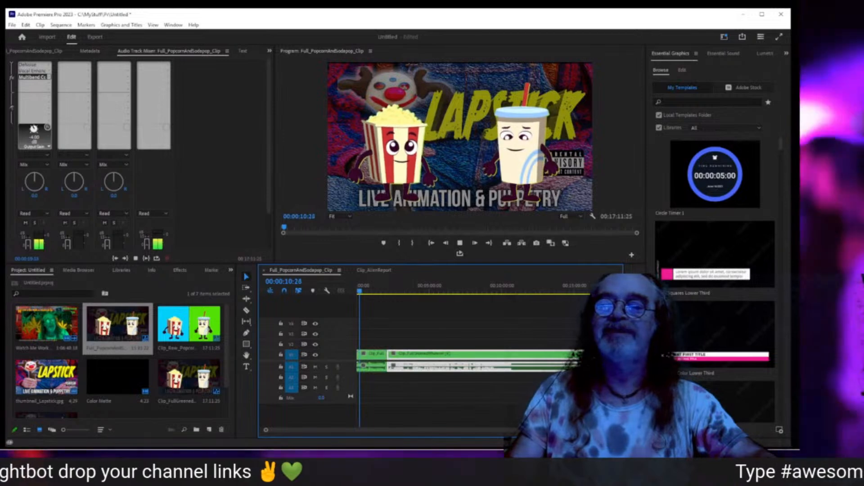
key("ctrl+z")
- Scrub and replay Full_PopcornAndSodapop_Clip around 00:02:02 to 00:02:06 and place the playhead at the segment's start, 00:02:05:26
left_click(408, 358)
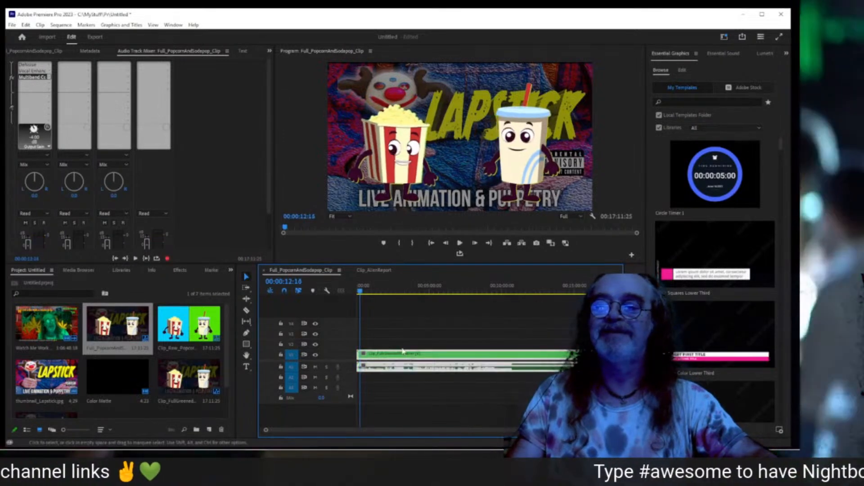
left_click(372, 292)
left_click_drag(375, 293, 387, 292)
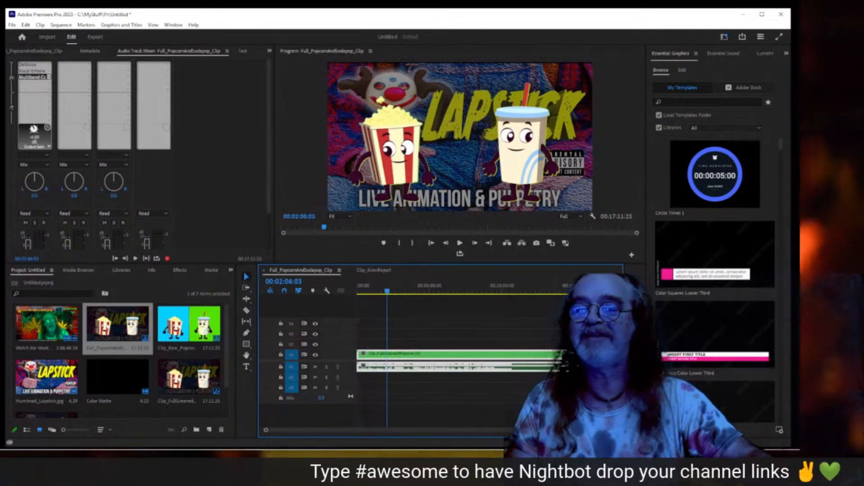
scroll(497, 436, "up", 10)
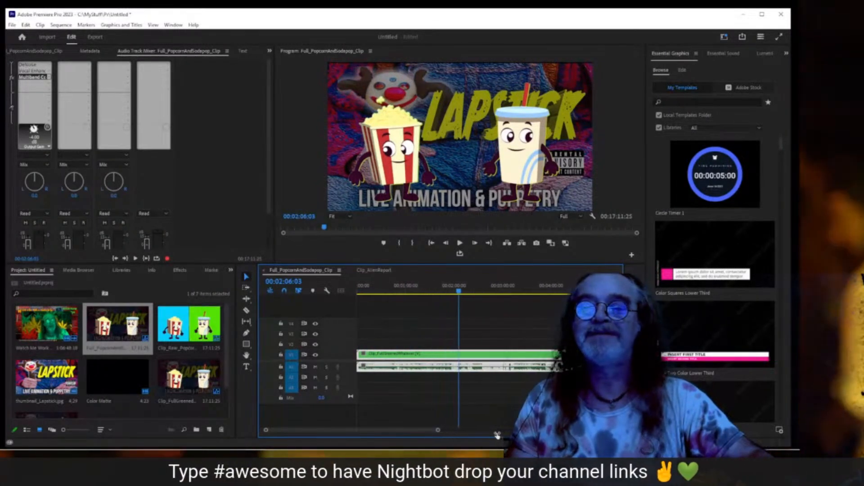
left_click_drag(464, 289, 444, 292)
left_click(406, 293)
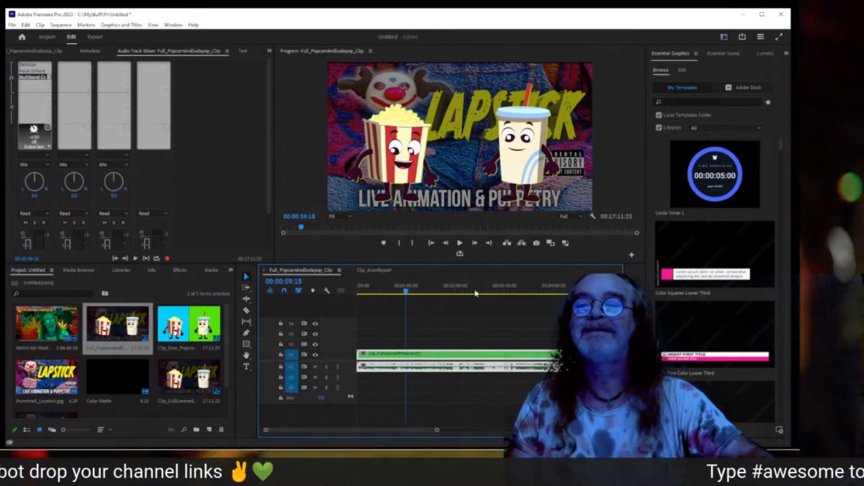
key("space")
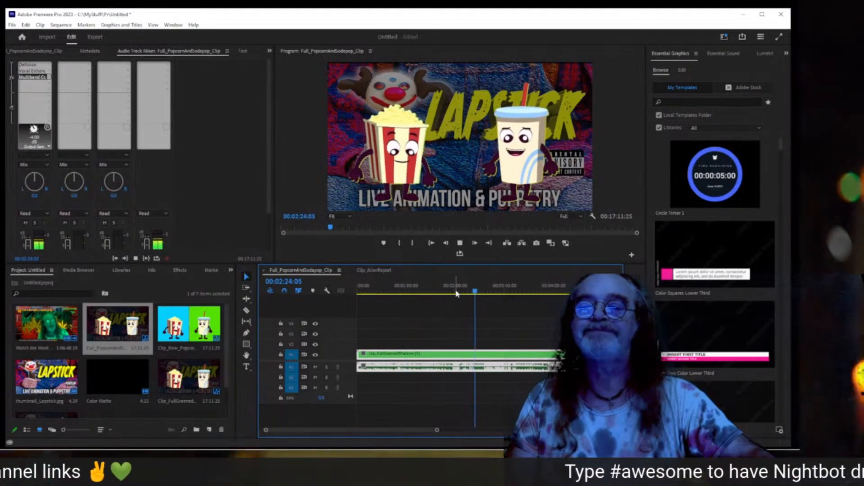
left_click(457, 292)
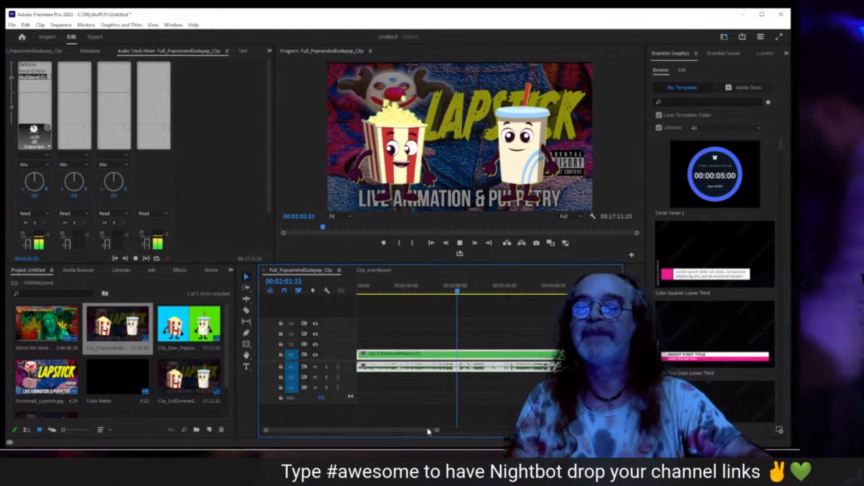
left_click_drag(436, 431, 403, 434)
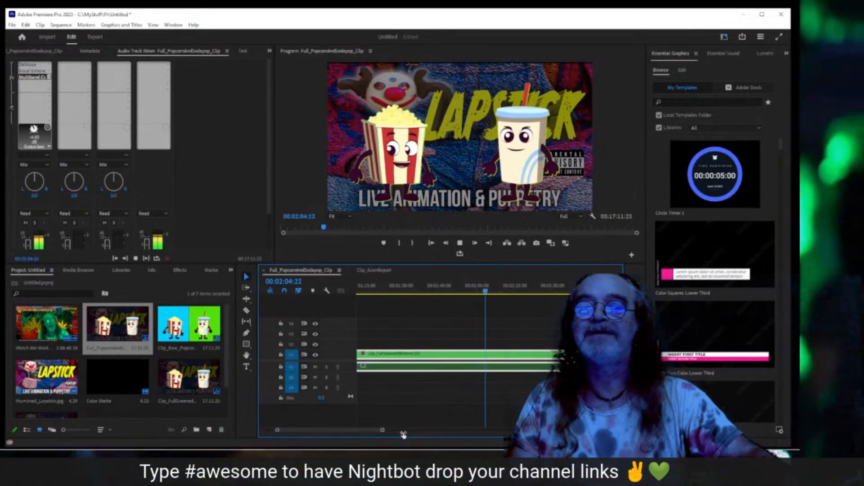
key("space")
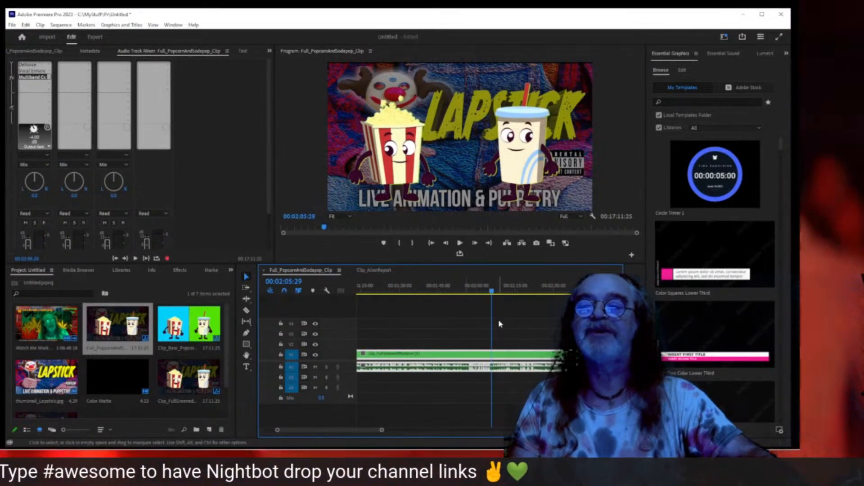
left_click(491, 295)
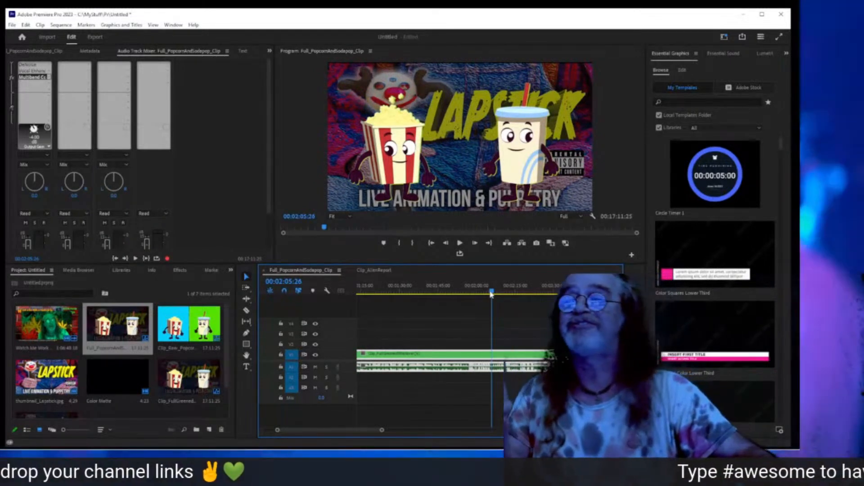
- Move the Clip_AlienReport playhead to 00:02:05:26 and split the nested full clip there
left_click(384, 271)
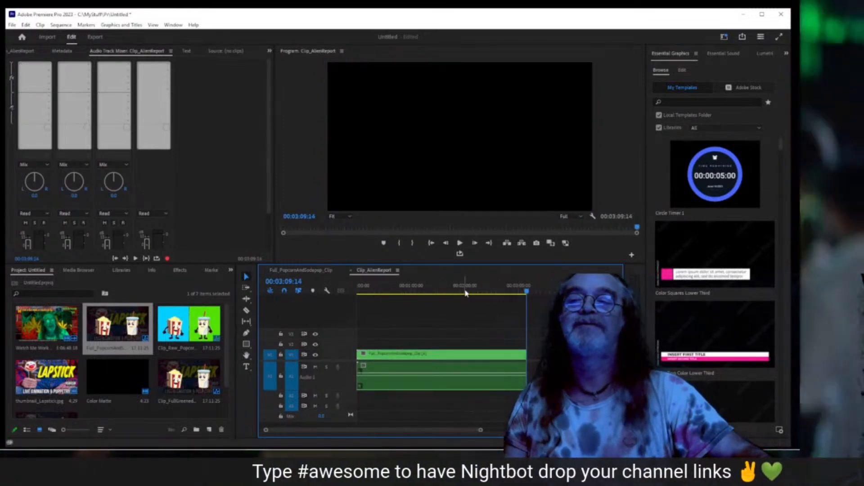
left_click(464, 293)
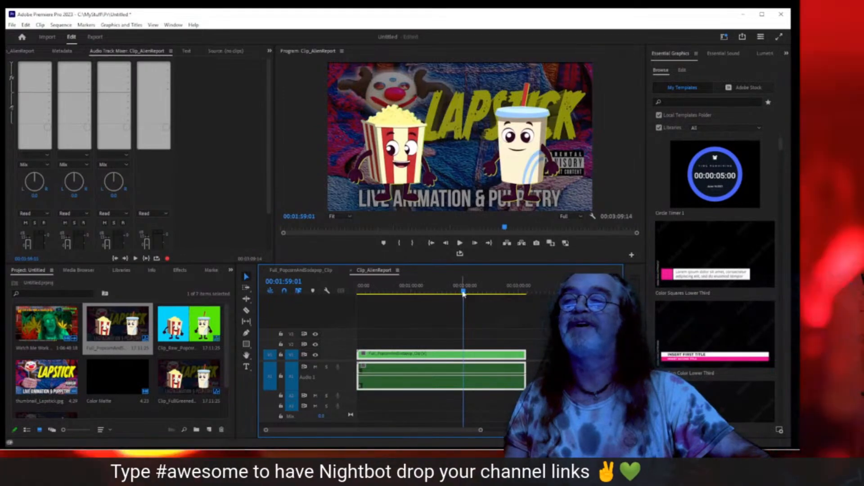
left_click_drag(463, 293, 469, 293)
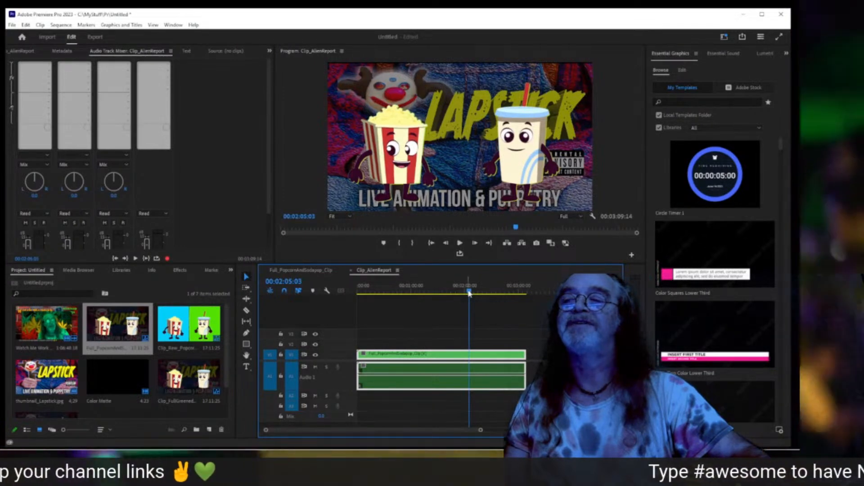
left_click(475, 244)
left_click(475, 244)
left_click(475, 244)
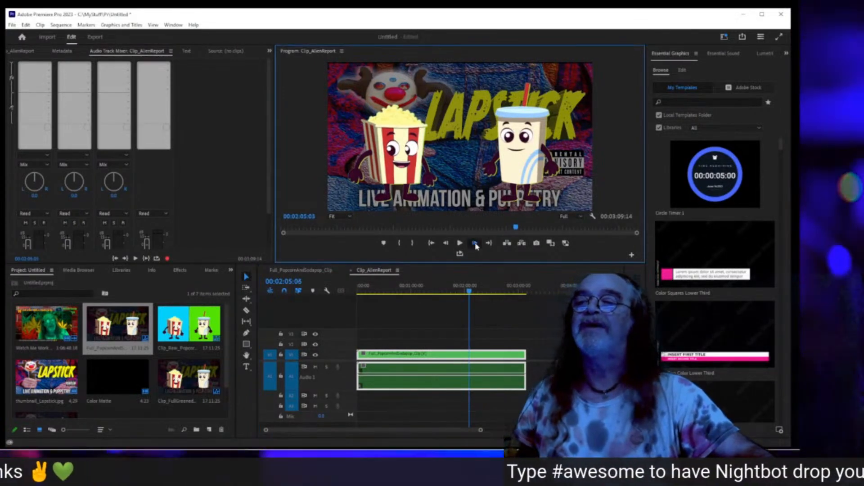
left_click(475, 244)
left_click(475, 244)
left_click(476, 244)
left_click(476, 244)
left_click(475, 244)
left_click(475, 244)
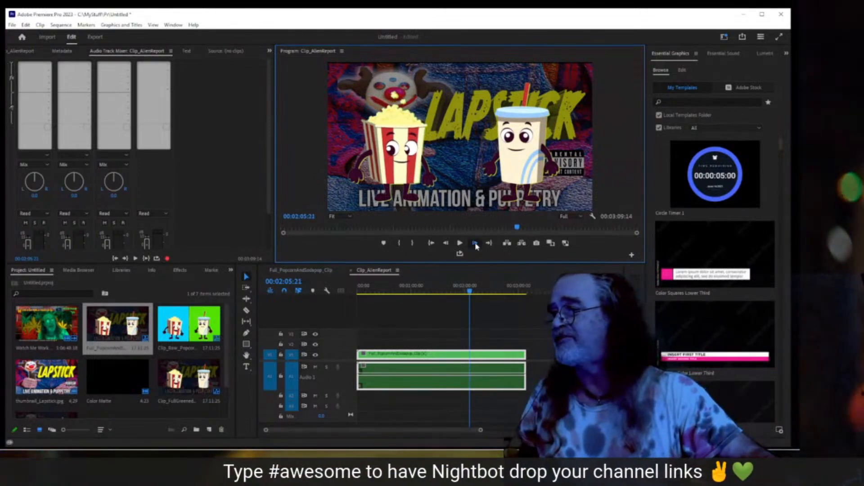
left_click(475, 244)
left_click(476, 244)
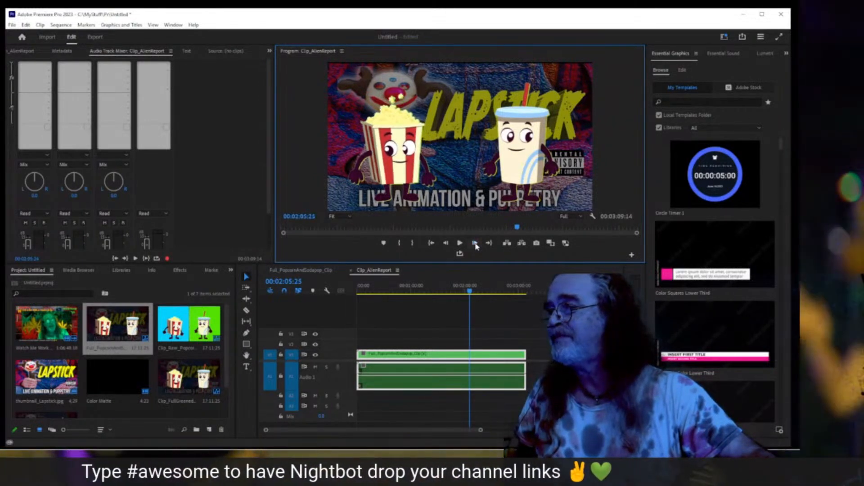
left_click(475, 244)
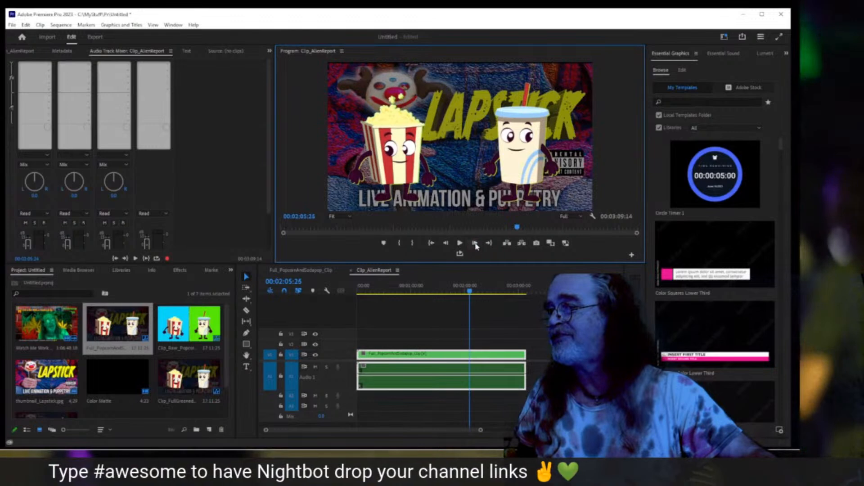
left_click(484, 355)
key("ctrl+k")
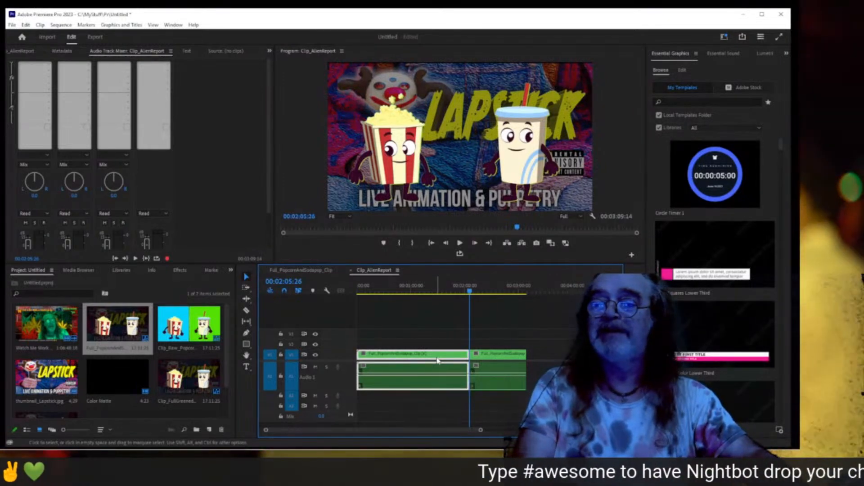
- Ripple-delete the part before the cut in Clip_AlienReport and play the remaining clip full screen
right_click(438, 360)
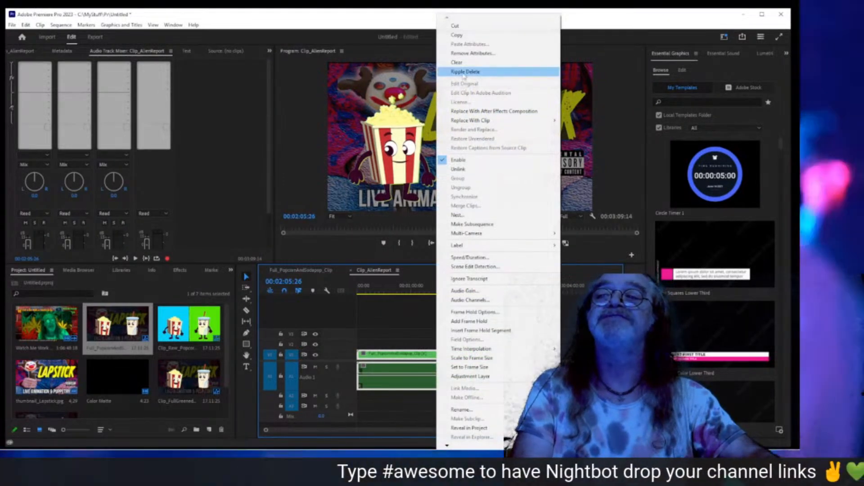
left_click(465, 72)
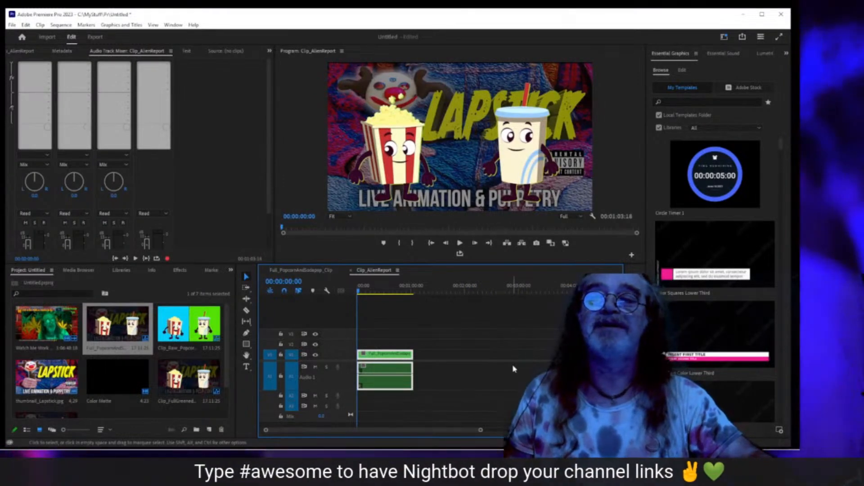
key("space")
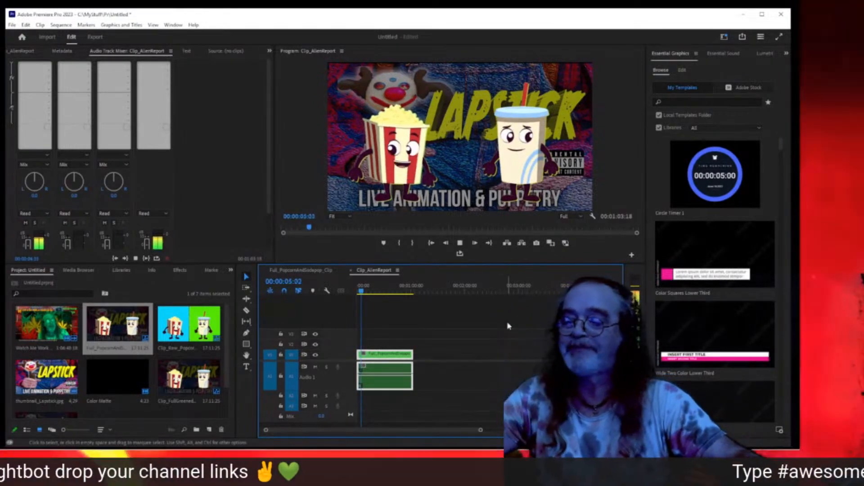
key("ctrl+grave")
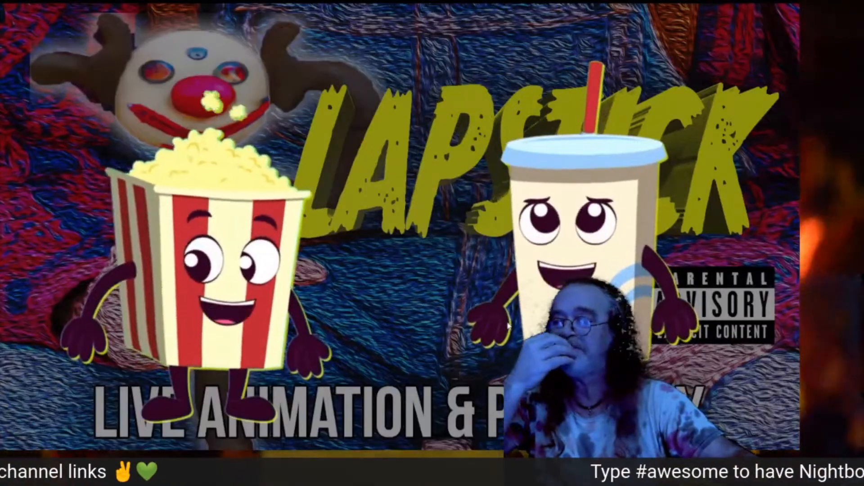
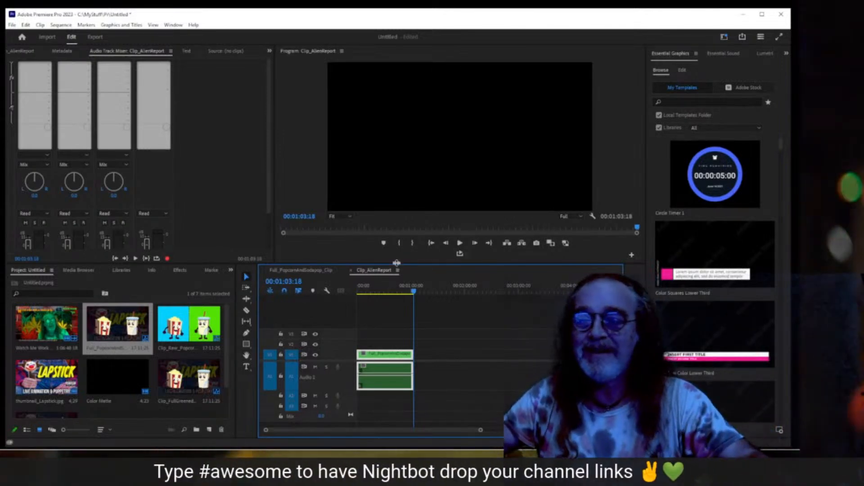
- Place the Clip_AlienReport playhead at 00:00:35:10 and save the project
left_click(390, 289)
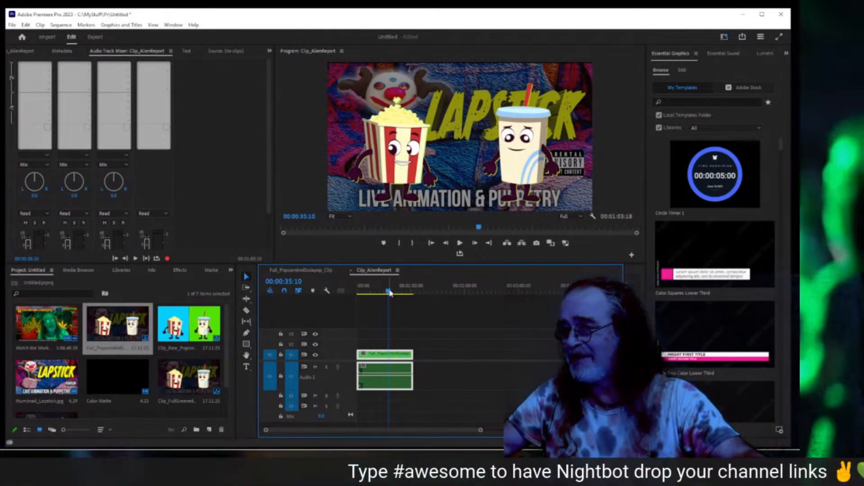
left_click(12, 25)
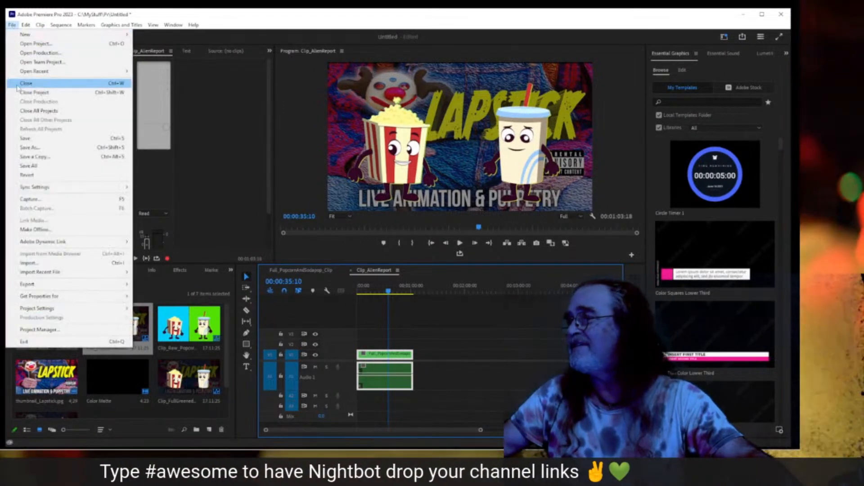
left_click(23, 138)
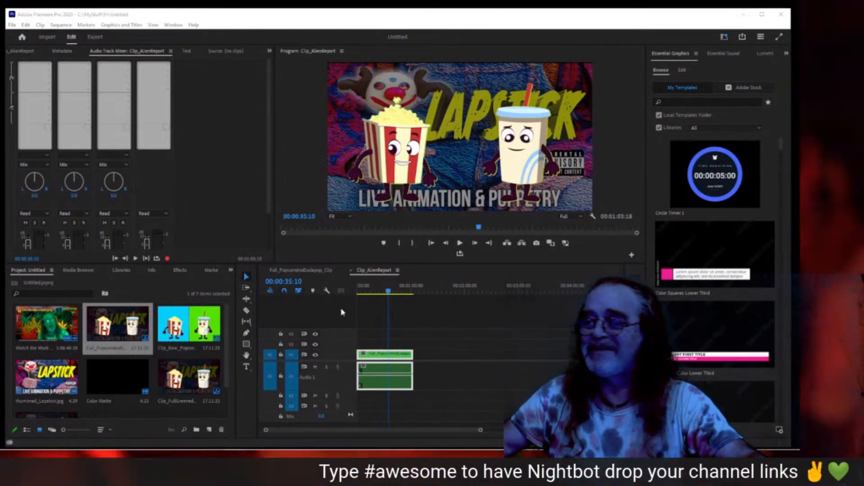
- Switch to Full_PopcornAndSodapop_Clip, scrub past 00:02:34:08 and play on to about 00:05:22 to review the next segment
left_click(314, 272)
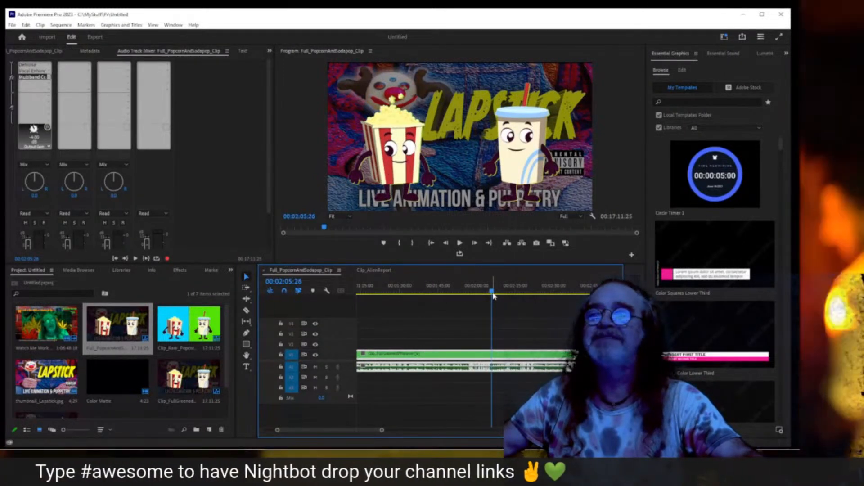
left_click_drag(494, 295, 568, 295)
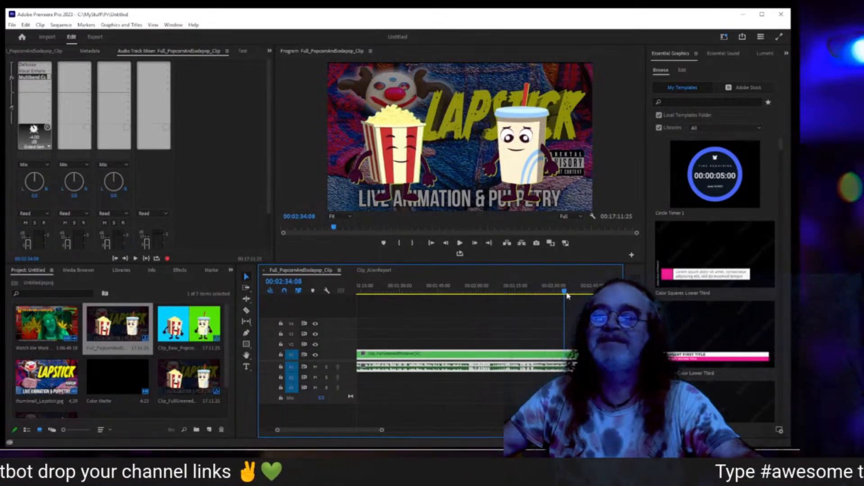
left_click_drag(567, 296, 376, 289)
key("space")
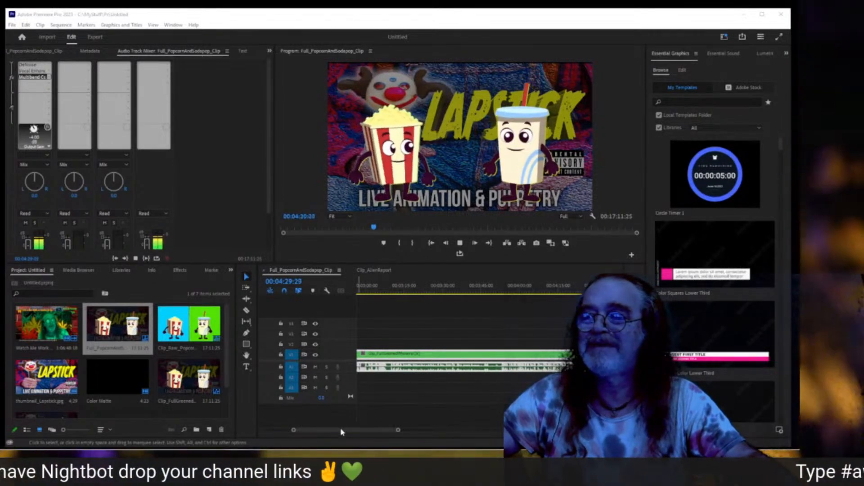
left_click_drag(342, 430, 351, 434)
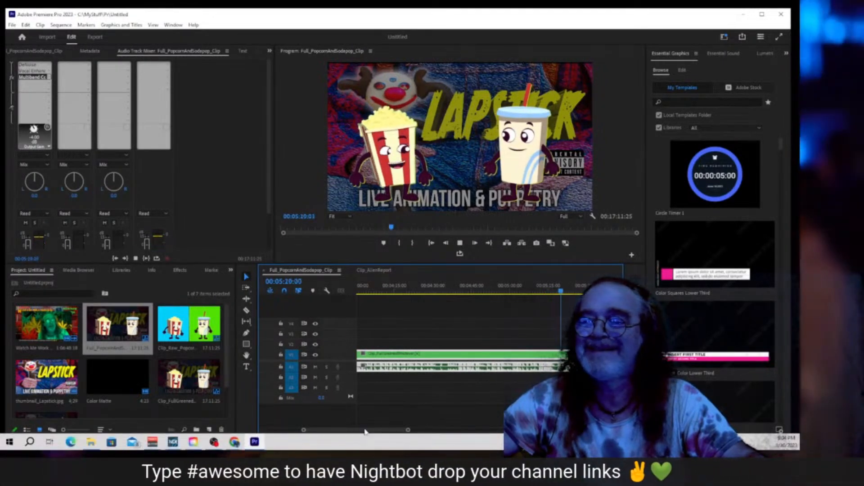
left_click_drag(366, 430, 368, 431)
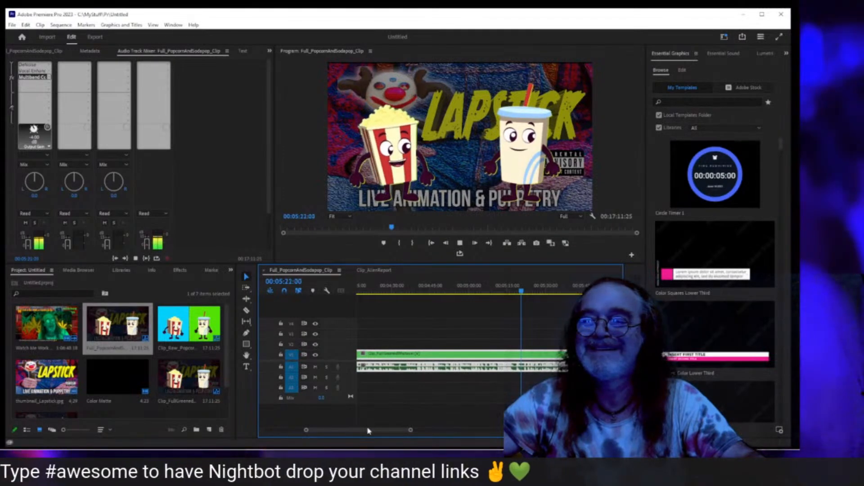
- Replay Full_PopcornAndSodapop_Clip from 00:05:17:15 and place the playhead at the segment's end, 00:05:18:00
left_click(514, 292)
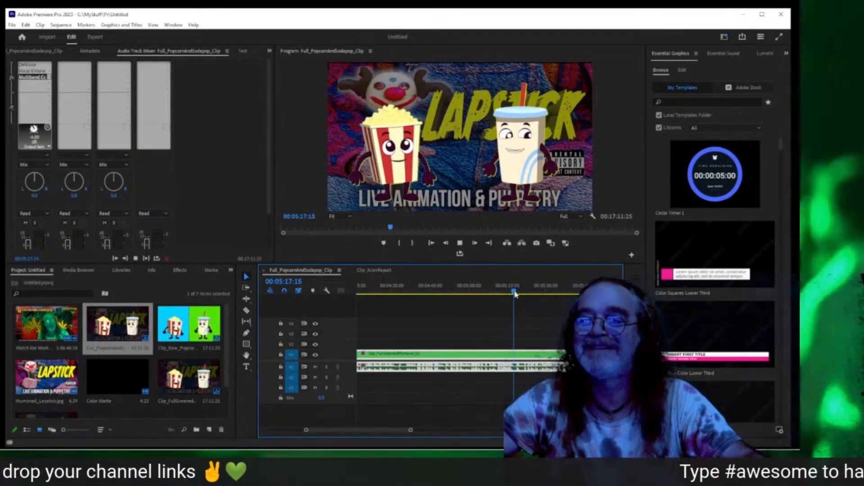
key("space")
left_click(516, 292)
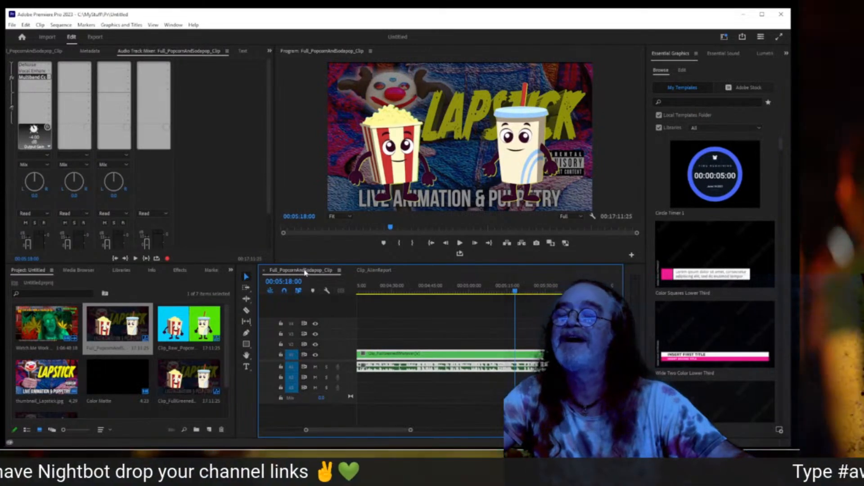
- Replay Full_PopcornAndSodapop_Clip around 00:04:32 to 00:04:38 to locate the segment's start, then return the playhead to 00:05:19:28
left_click(404, 292)
key("space")
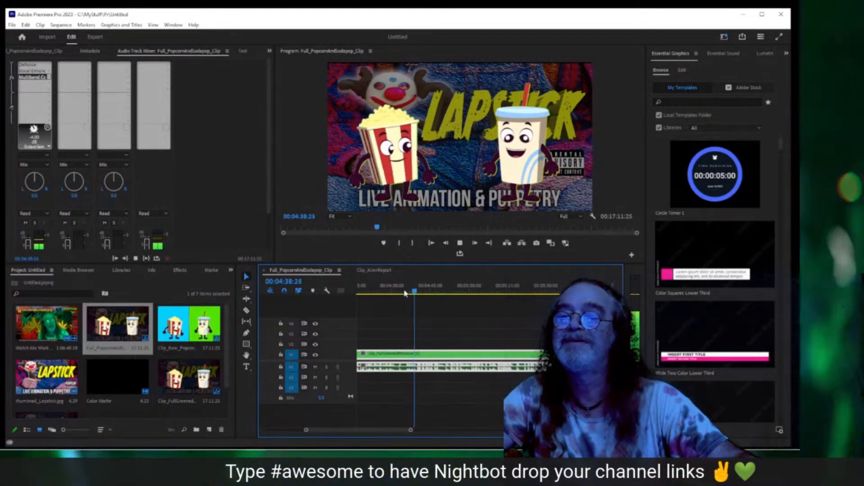
left_click(404, 292)
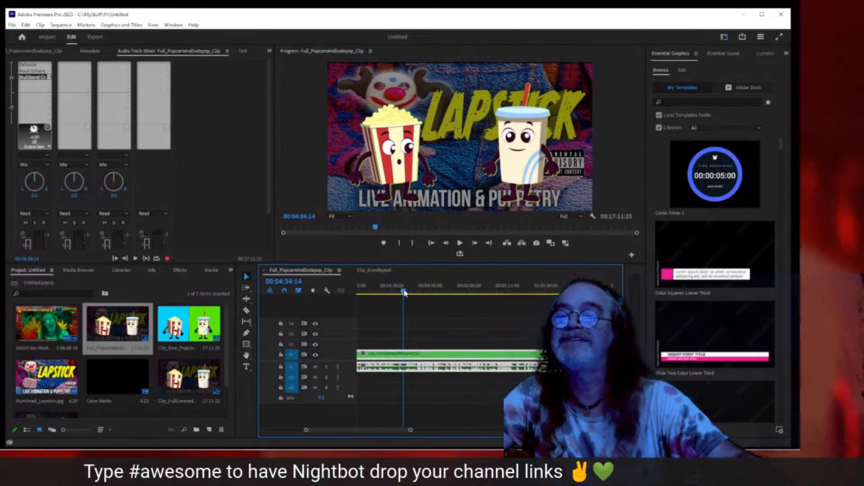
left_click(397, 293)
key("space")
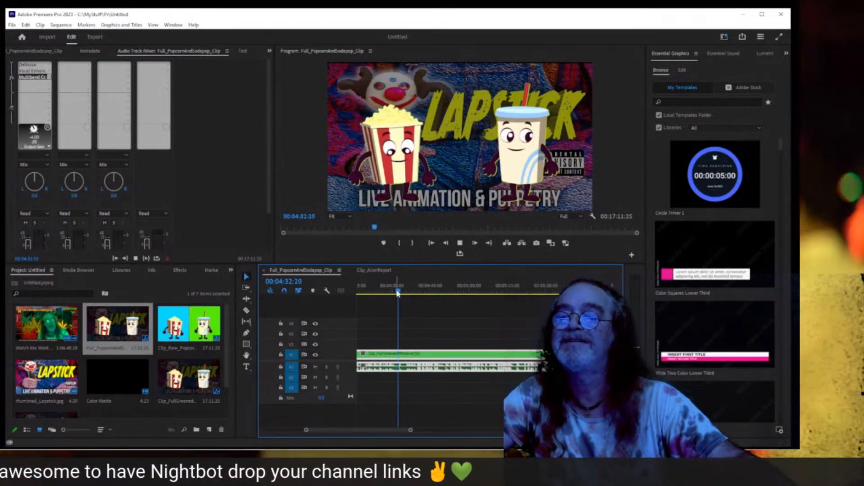
key("space")
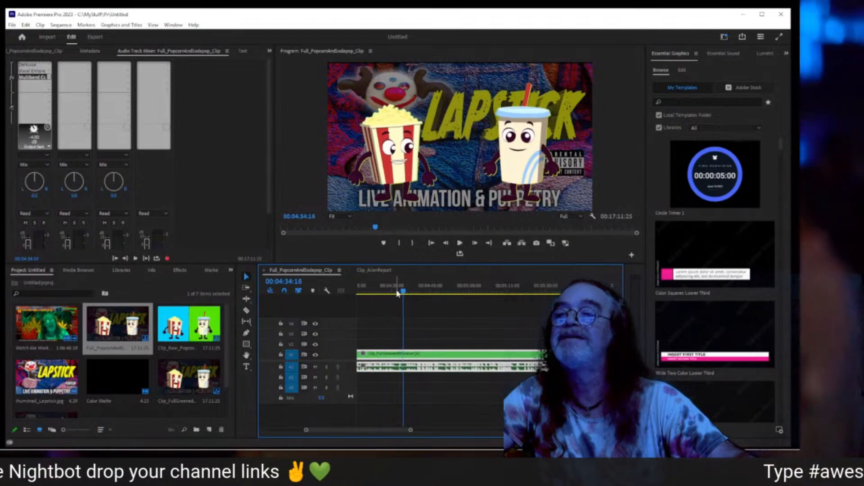
key("space")
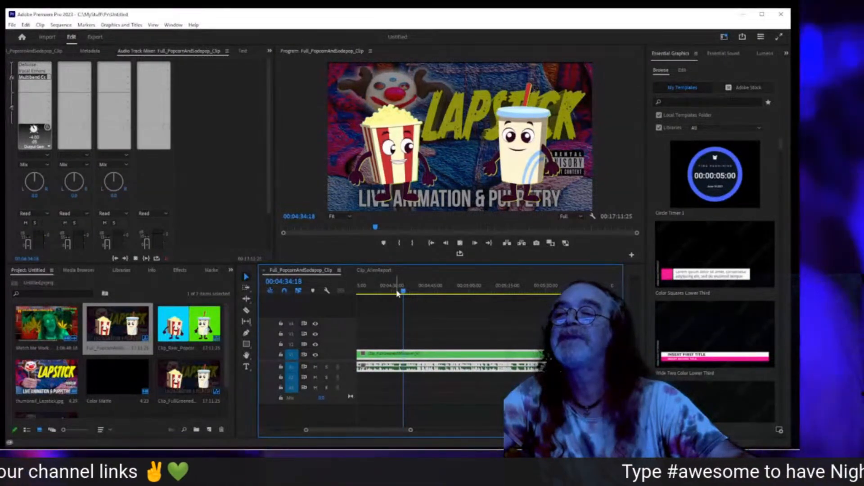
left_click(404, 293)
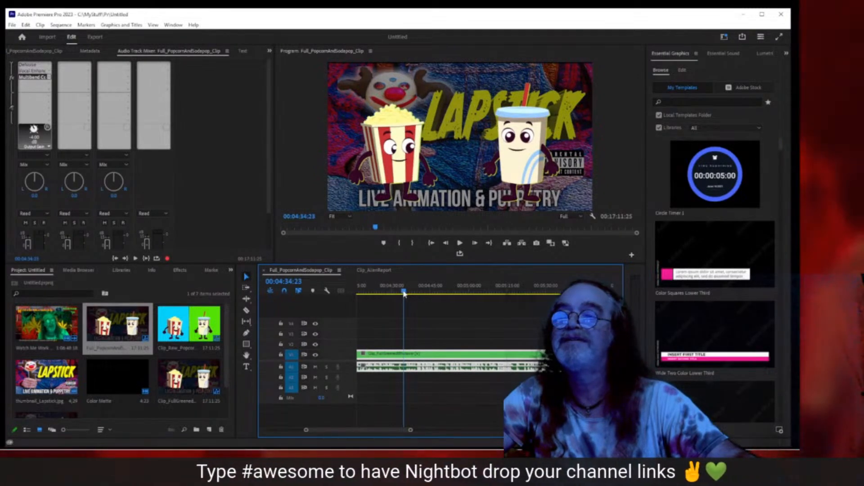
left_click_drag(404, 293, 521, 293)
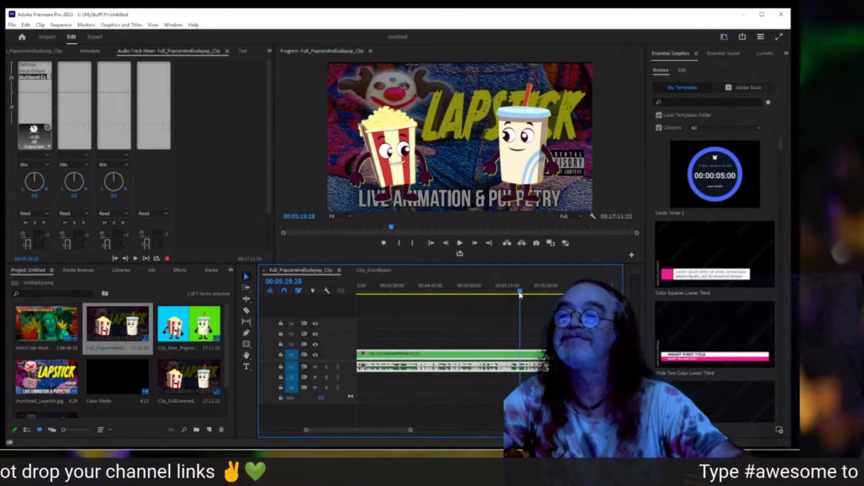
- Duplicate the Full_PopcornAndSodapop_Clip sequence in the project and name the copy Clip_Karen
right_click(298, 270)
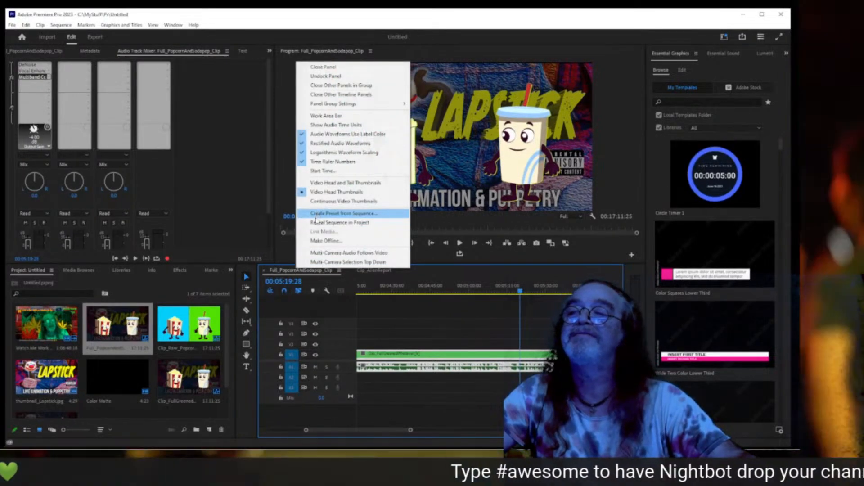
left_click(166, 303)
right_click(120, 332)
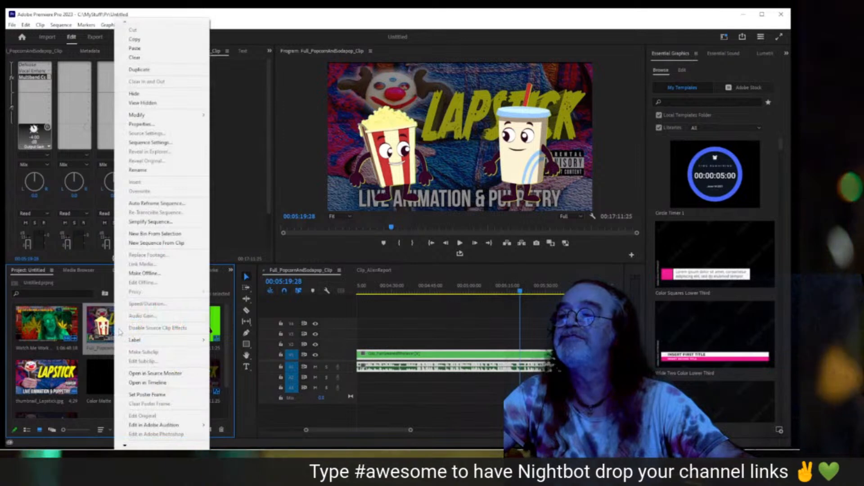
left_click(129, 71)
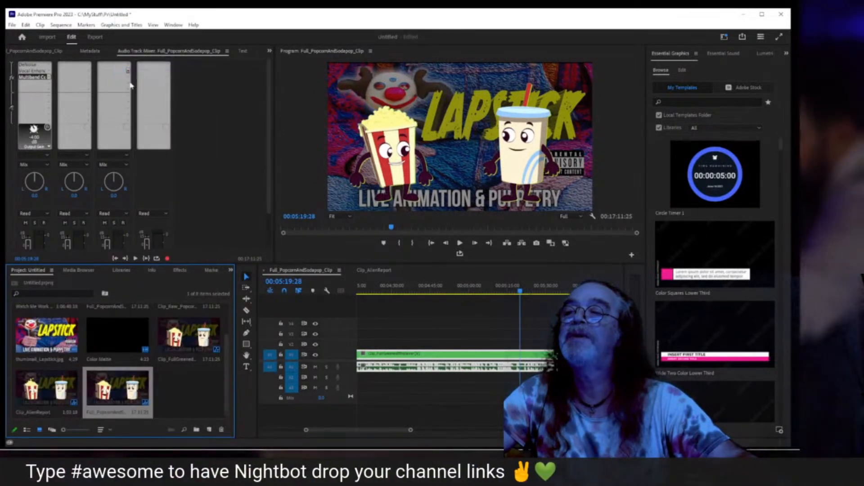
left_click(119, 412)
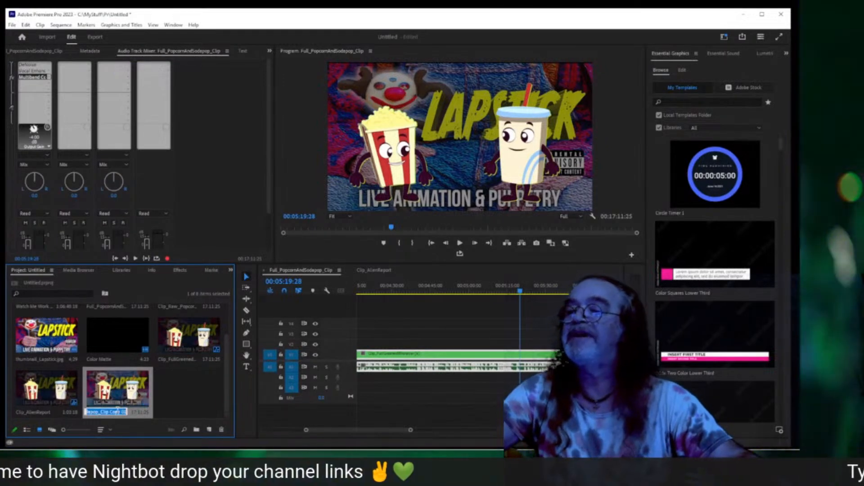
type("Clip")
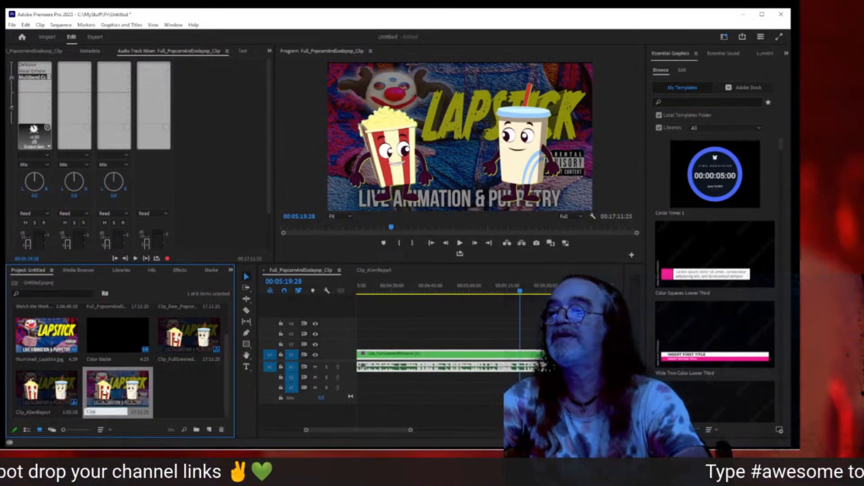
type("_Kel")
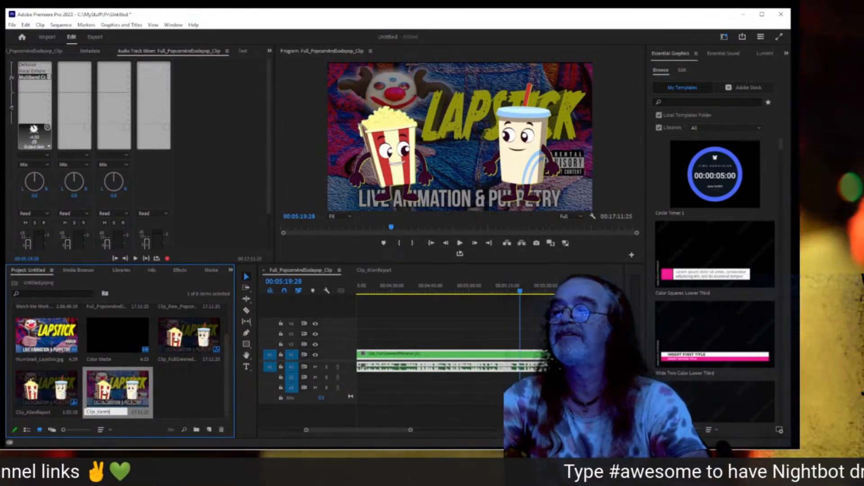
type("en")
key("Return")
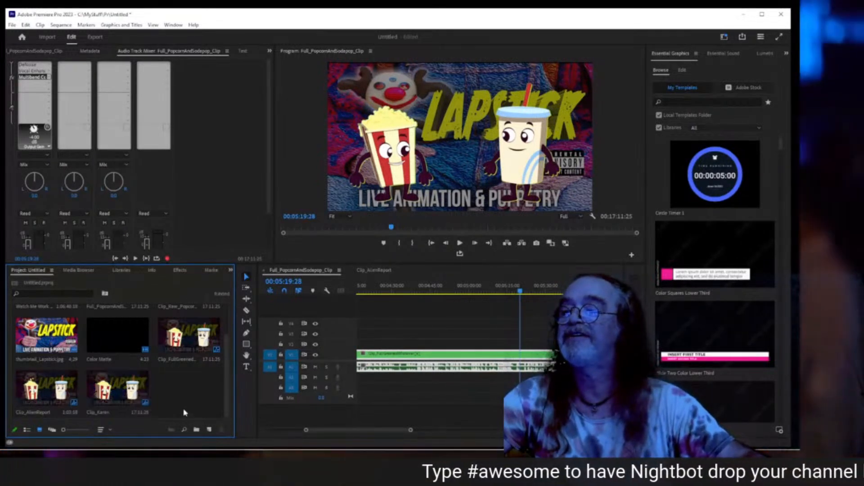
- Open the Clip_Karen sequence, split its clip at 00:05:18:04 and delete everything after the cut
double_click(130, 396)
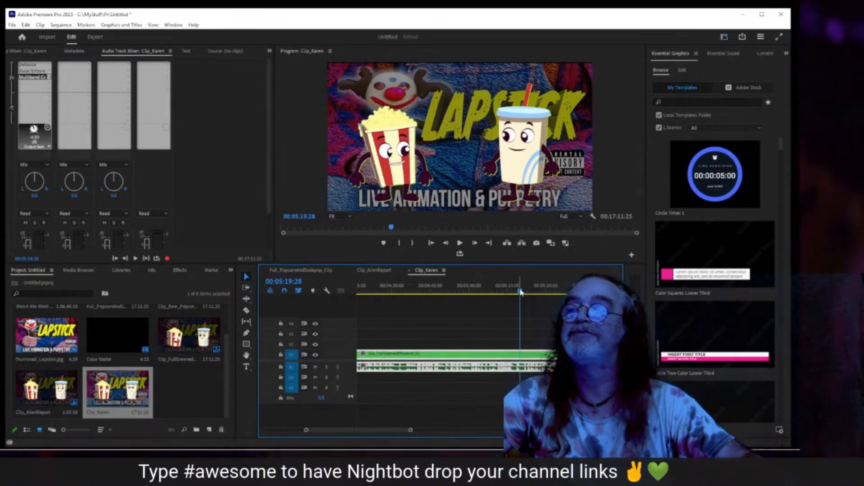
left_click_drag(520, 292, 516, 293)
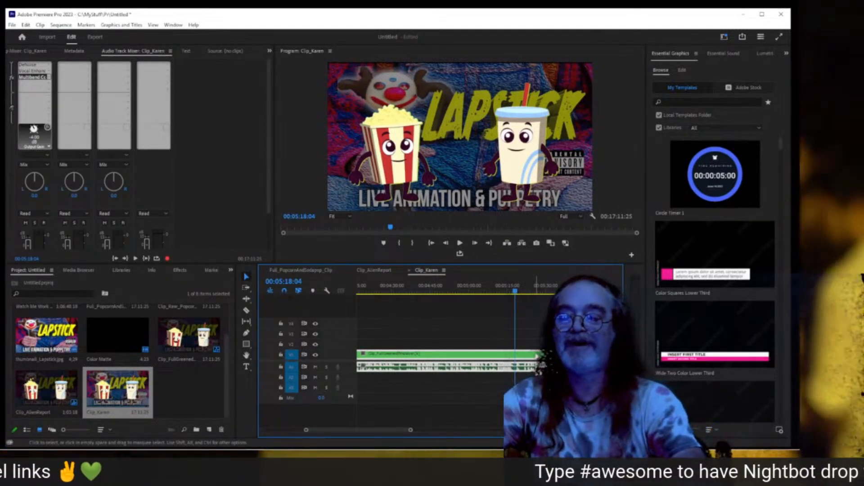
left_click(536, 356)
key("Delete")
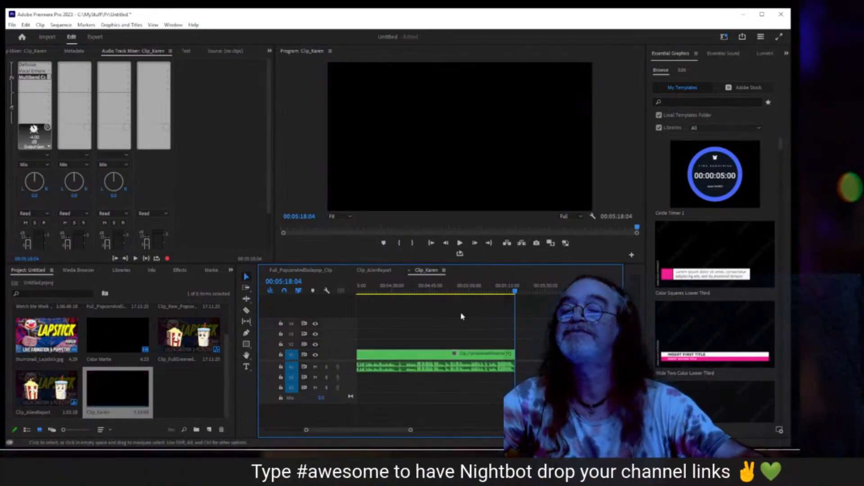
- Locate the segment's start in Clip_Karen, split the clip at 00:04:35:03 and ripple-delete the part before the cut
left_click_drag(417, 292, 405, 292)
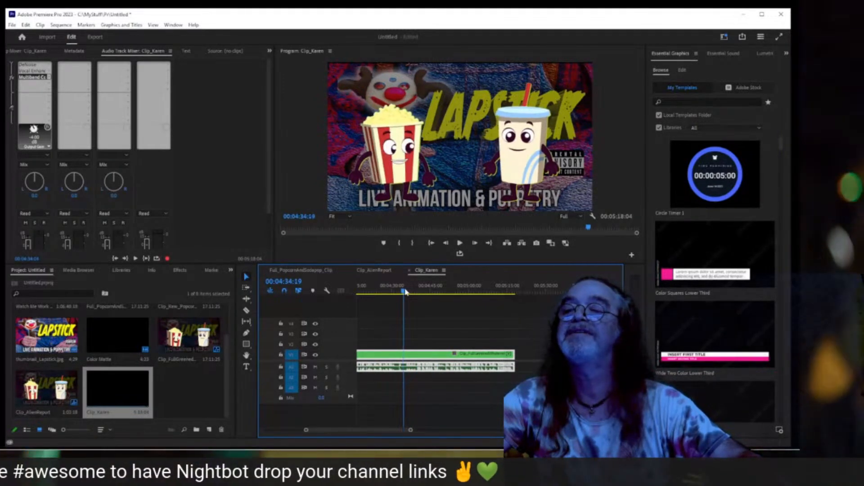
key("space")
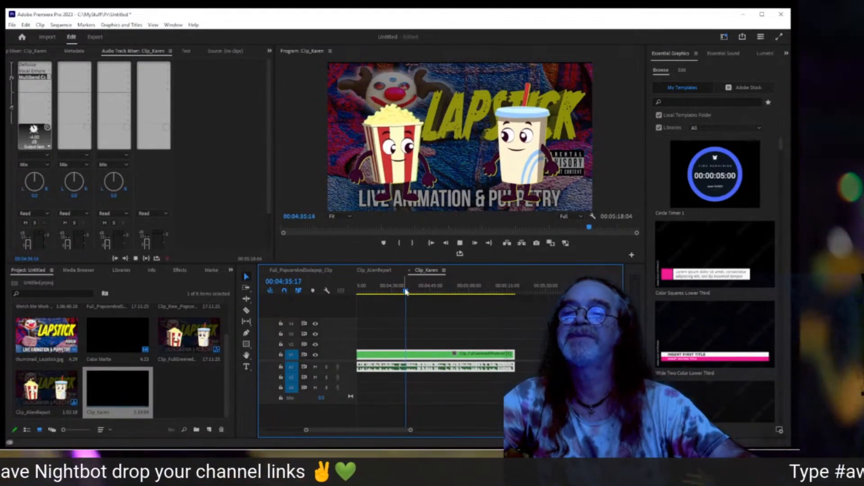
key("space")
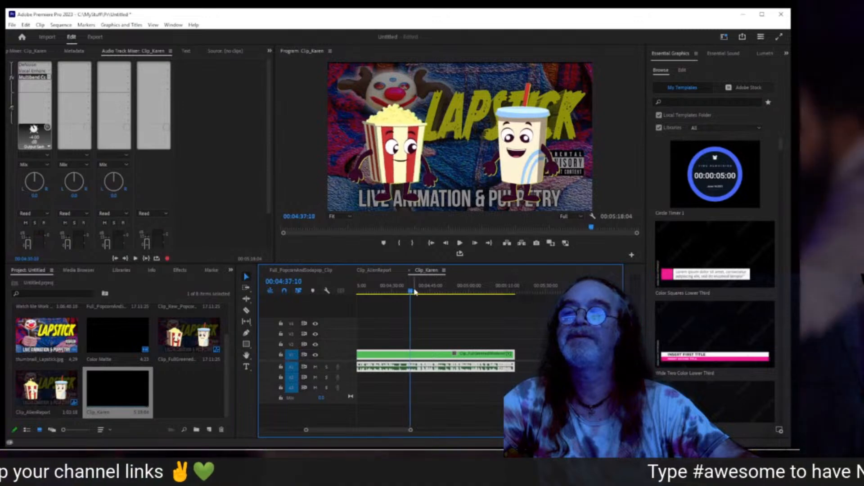
left_click_drag(411, 292, 405, 294)
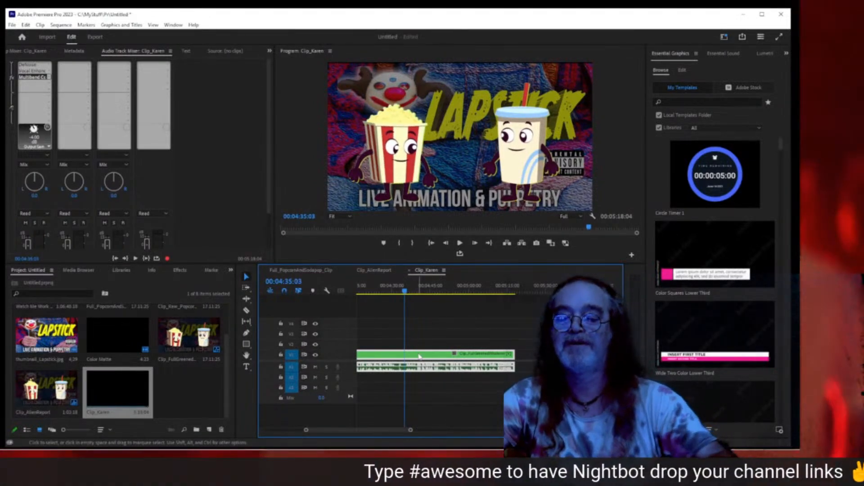
key("ctrl+k")
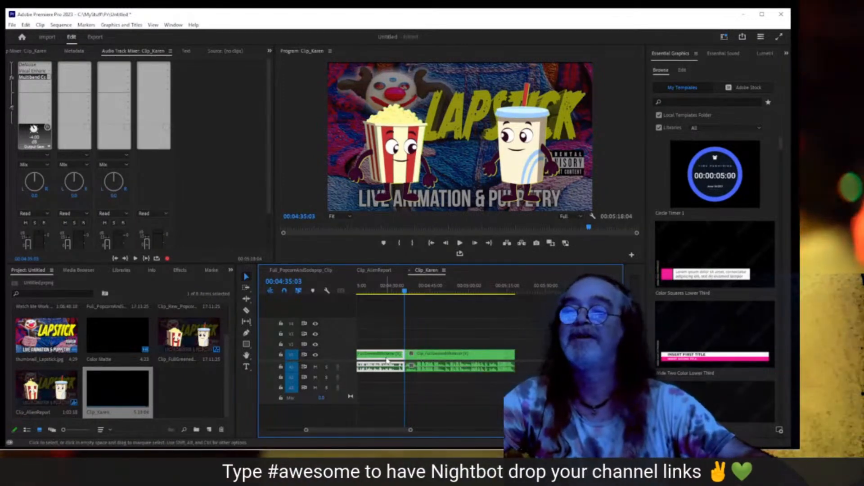
right_click(388, 360)
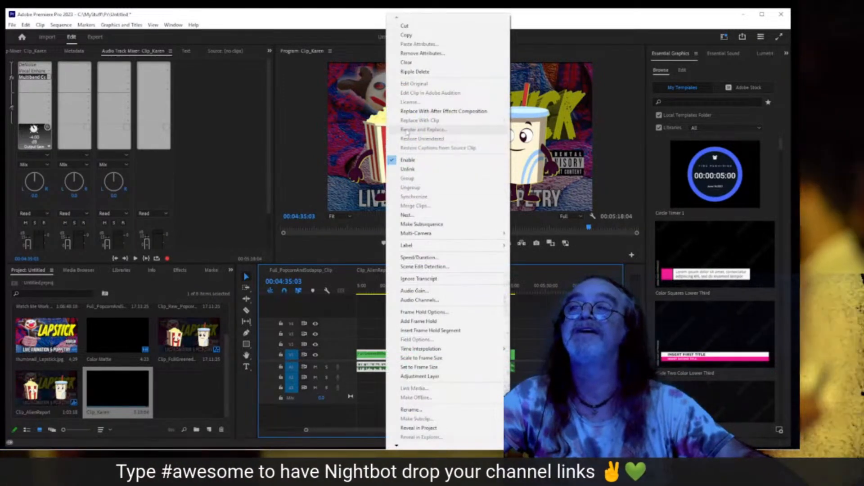
left_click(414, 71)
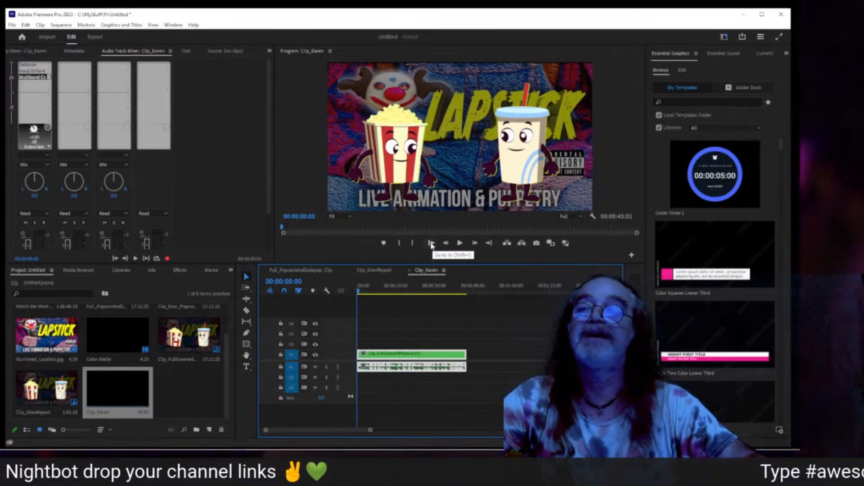
- Play the trimmed Clip_Karen sequence from its beginning to its end, viewing it full screen
left_click(431, 244)
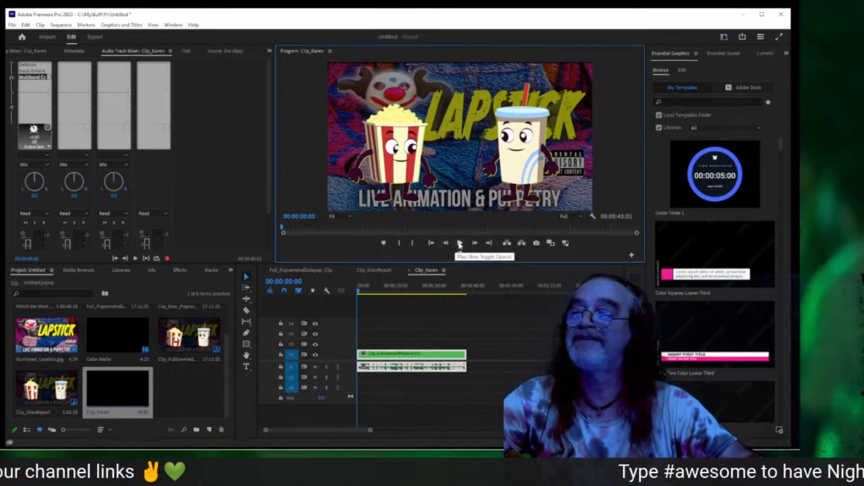
left_click(460, 244)
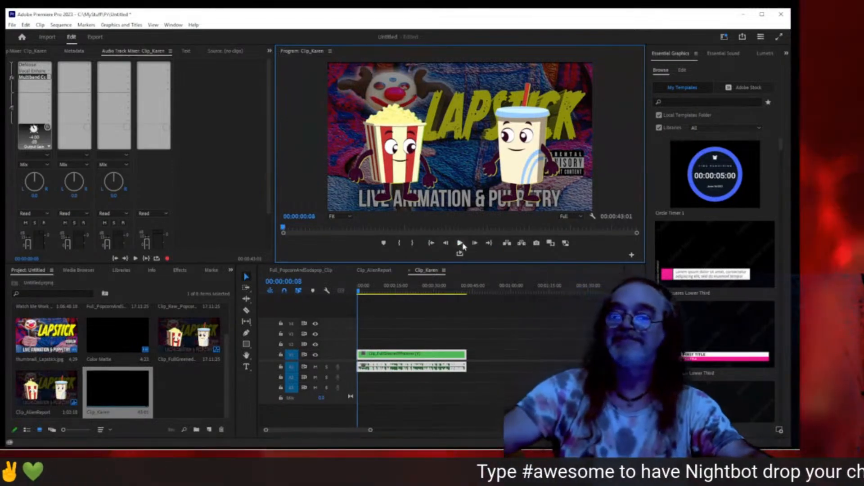
left_click(461, 245)
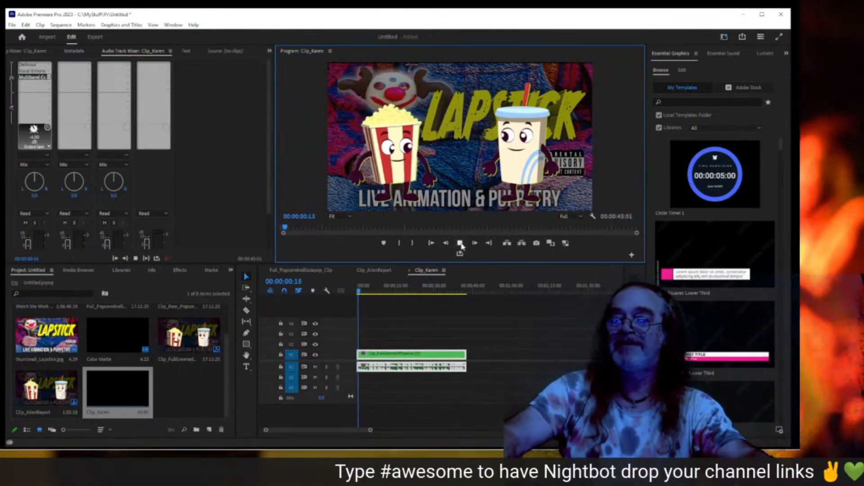
key("ctrl+grave")
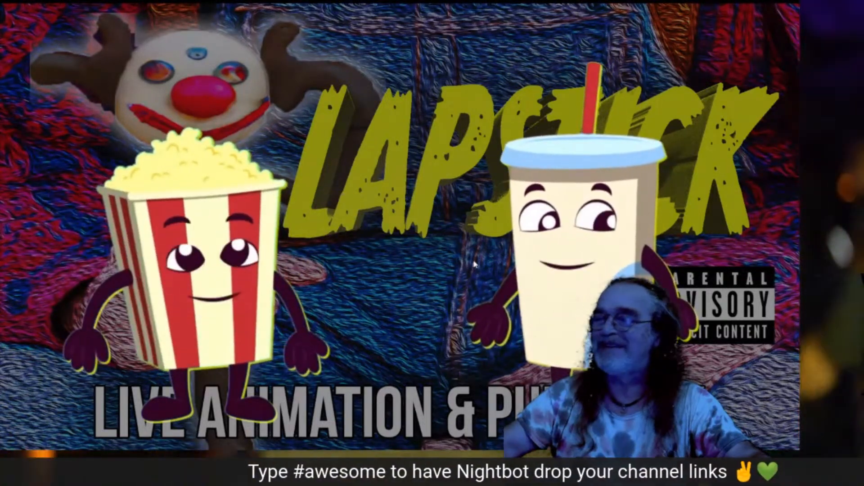
key("Escape")
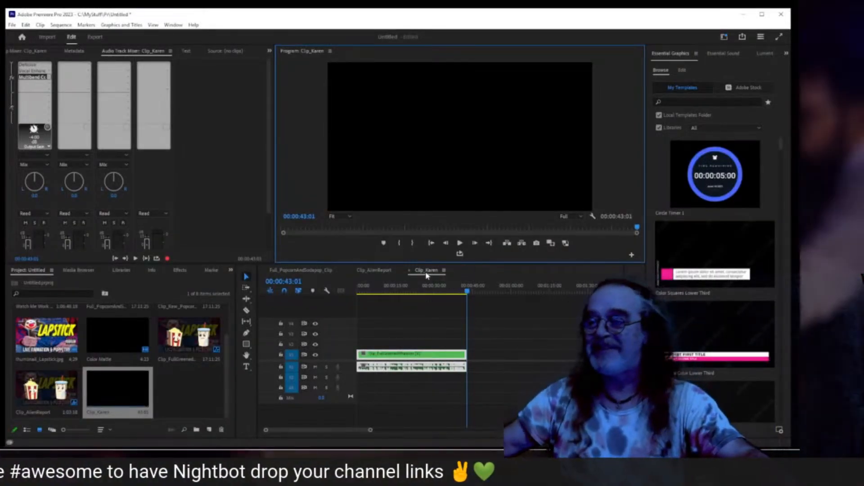
- Switch to the Full_PopcornAndSodapop_Clip sequence and move the playhead to 00:05:20:13
left_click(427, 275)
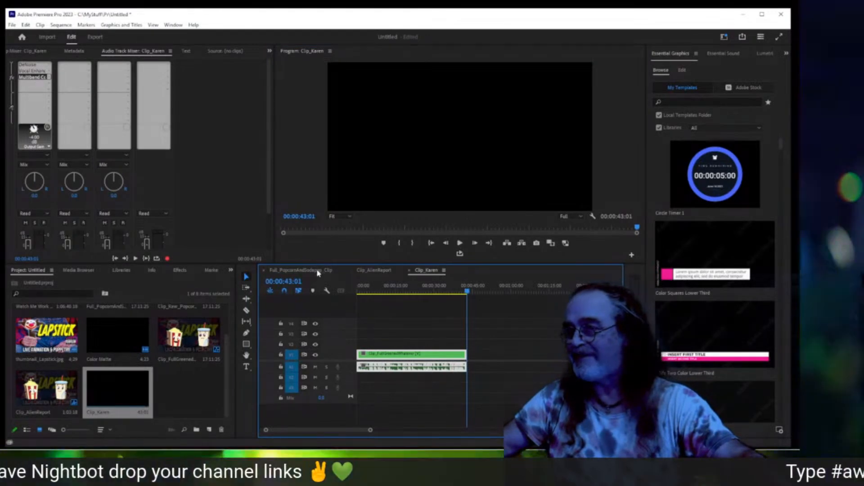
left_click(300, 270)
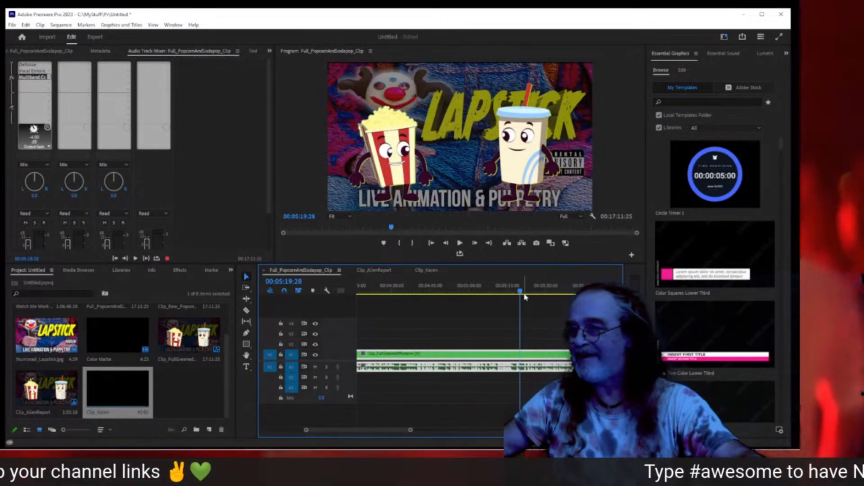
left_click_drag(521, 292, 522, 292)
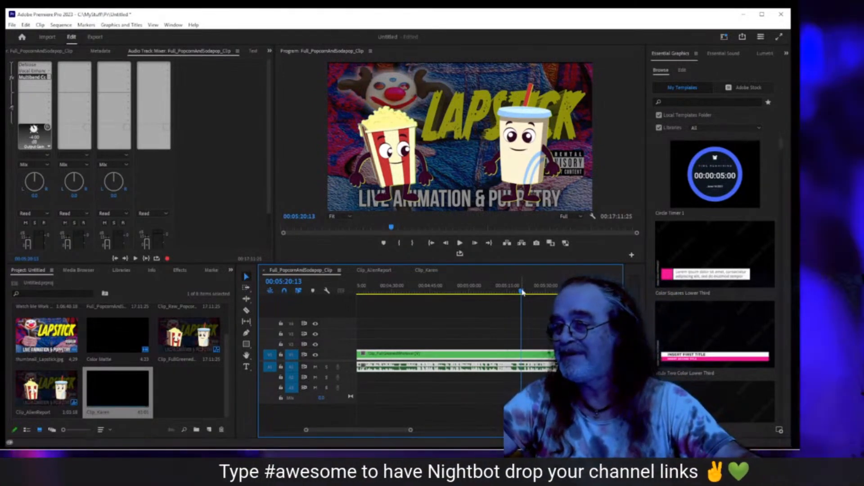
- Reveal Full_PopcornAndSodapop_Clip in the project, duplicate the sequence and name the copy Clip_ArtOfFloundering
right_click(297, 273)
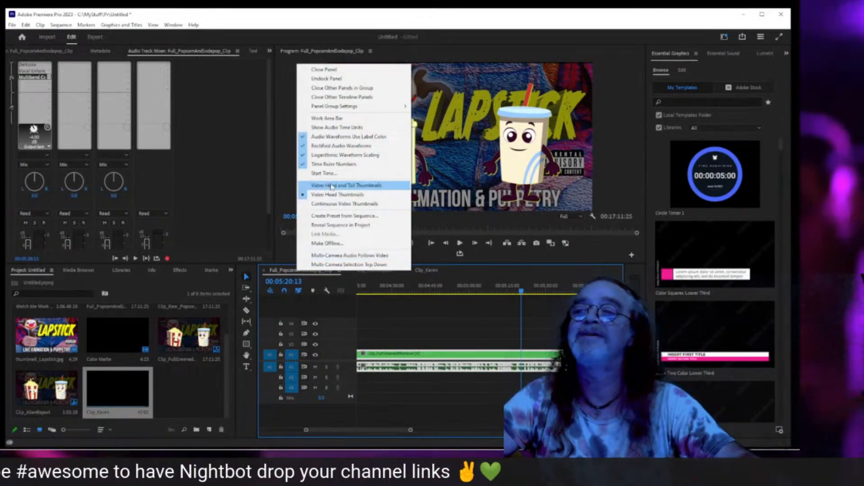
left_click(341, 225)
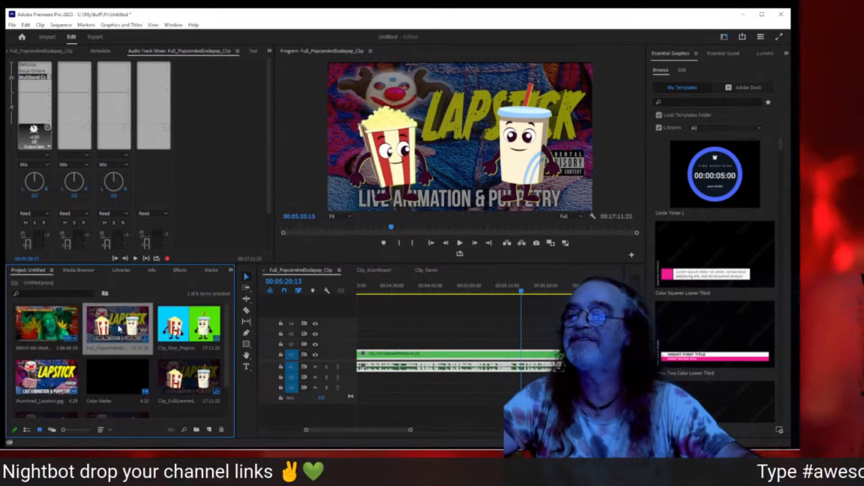
right_click(113, 323)
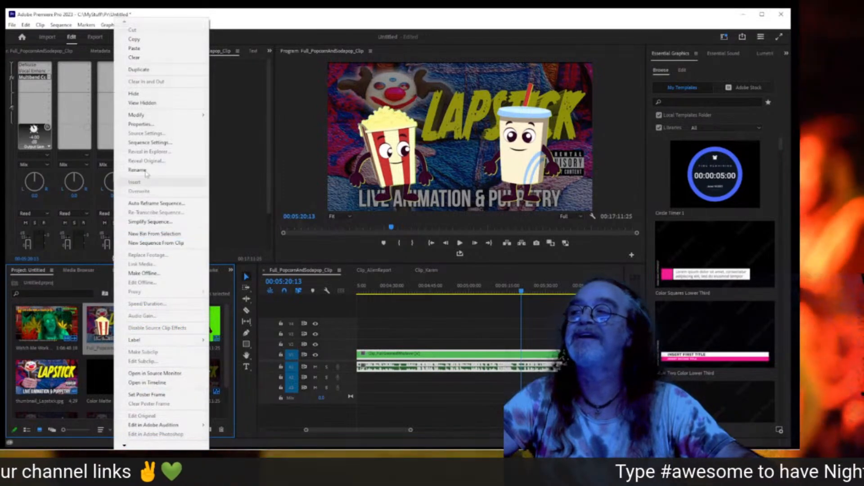
left_click(138, 69)
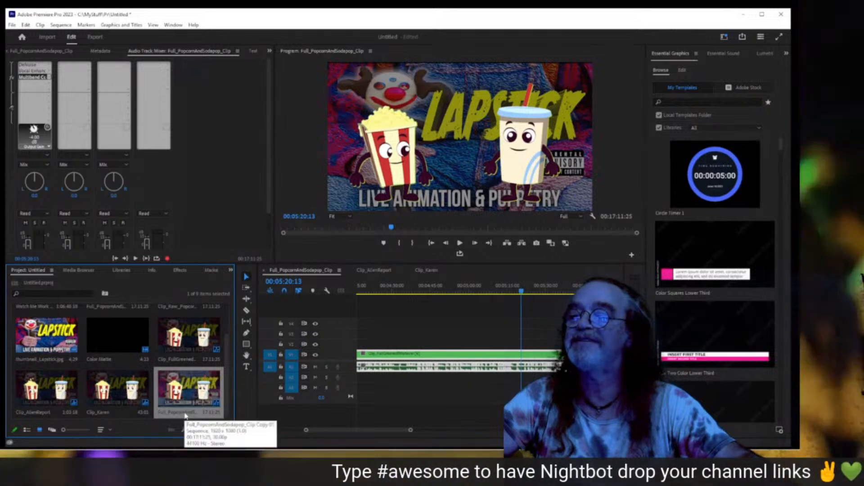
left_click(182, 412)
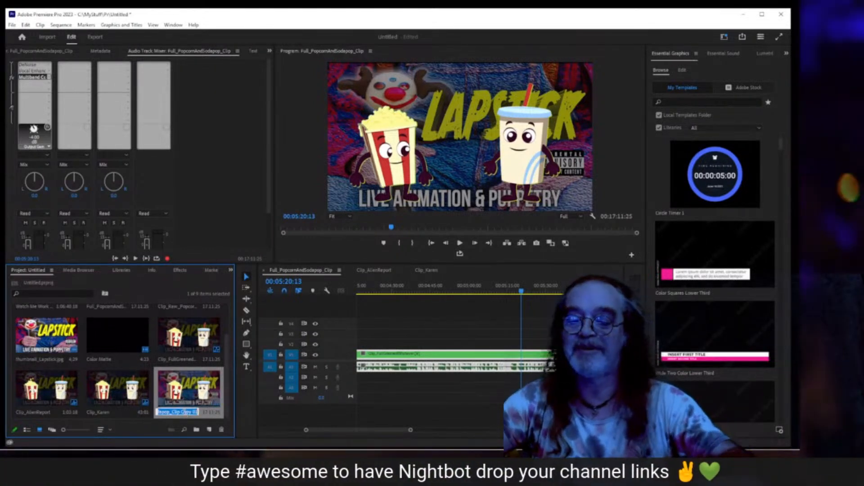
type("Clip")
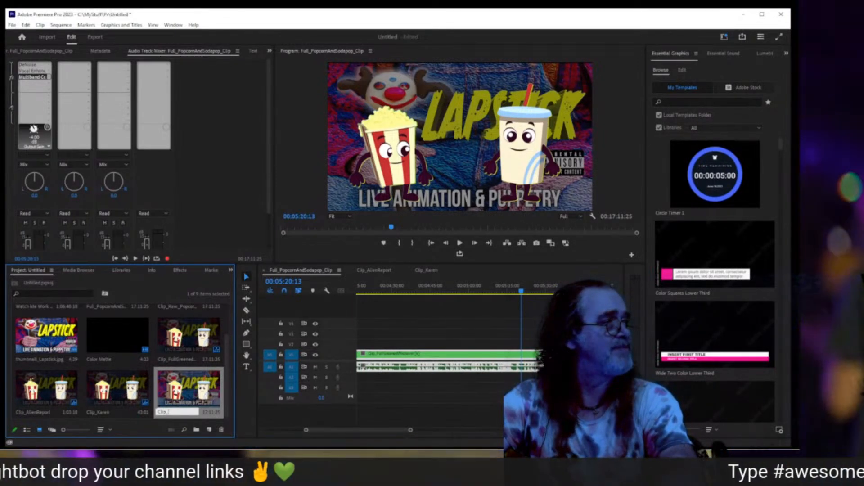
type("_Alt")
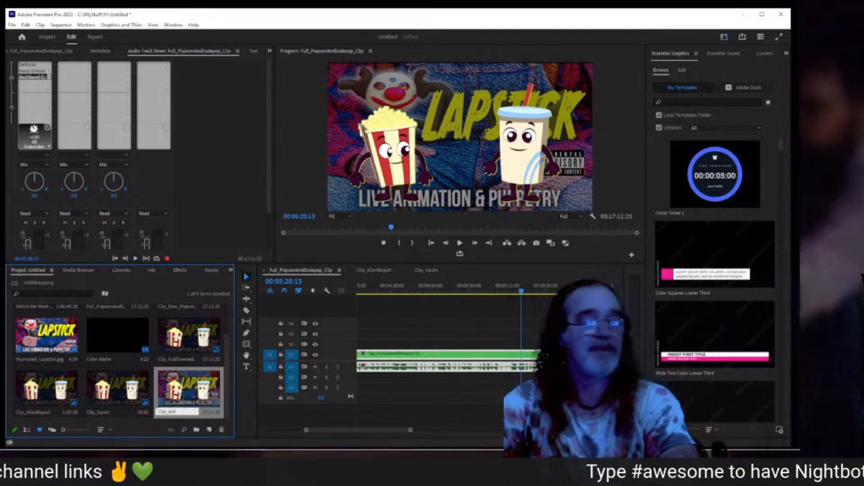
type("Of")
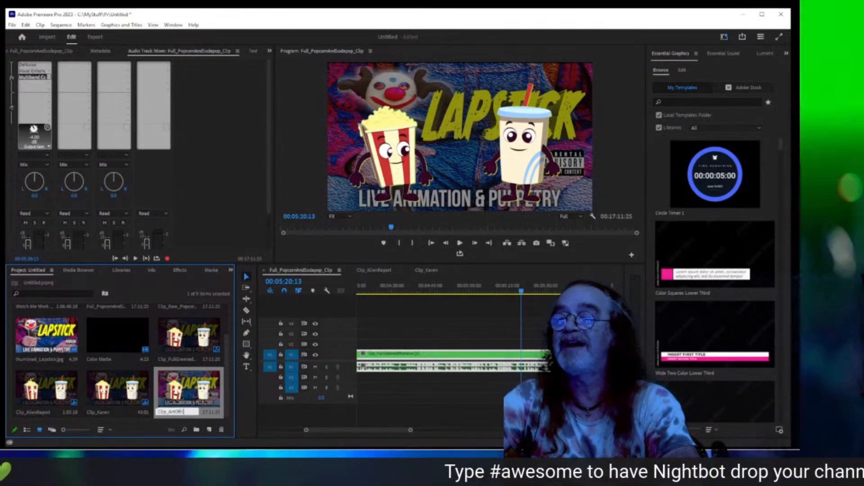
type("Floundering")
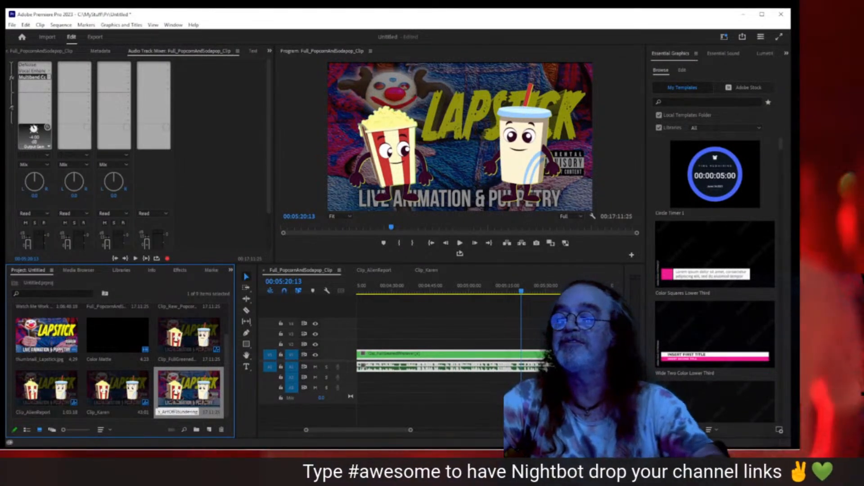
key("Return")
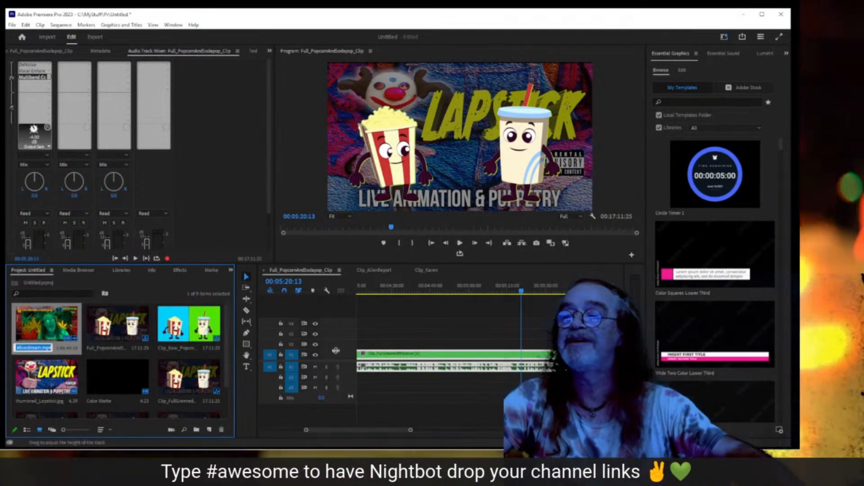
- Open the Clip_ArtOfFloundering sequence and play it from 00:05:20:13 past 00:08:40 to find the segment's start
left_click_drag(229, 330, 228, 431)
double_click(207, 405)
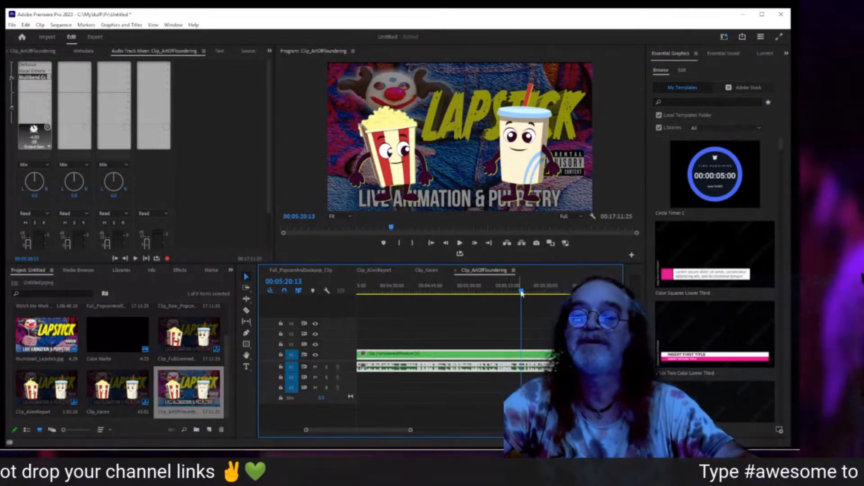
key("space")
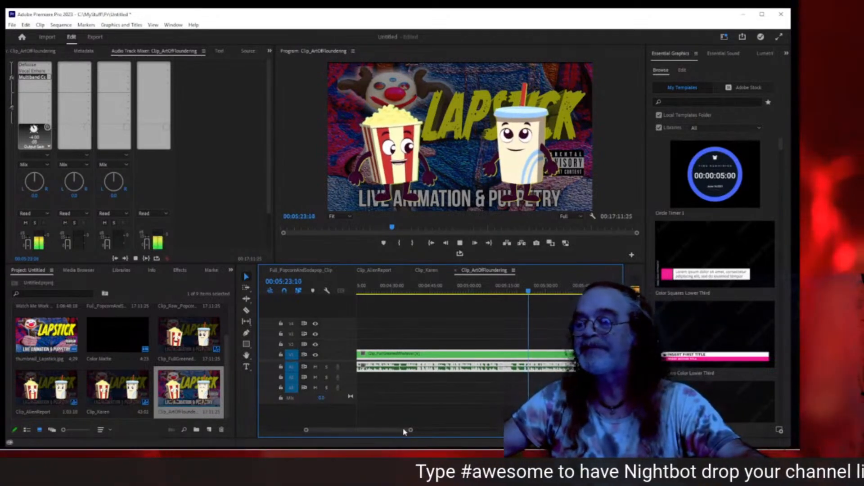
left_click_drag(380, 431, 389, 431)
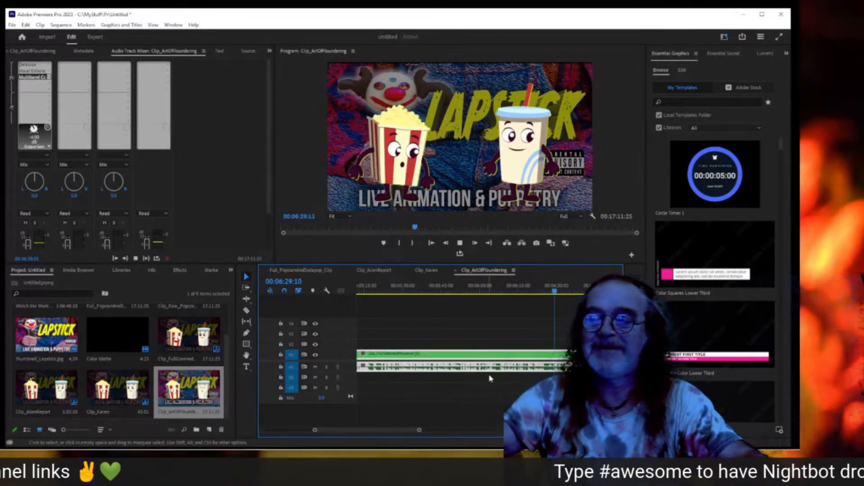
left_click_drag(387, 430, 390, 431)
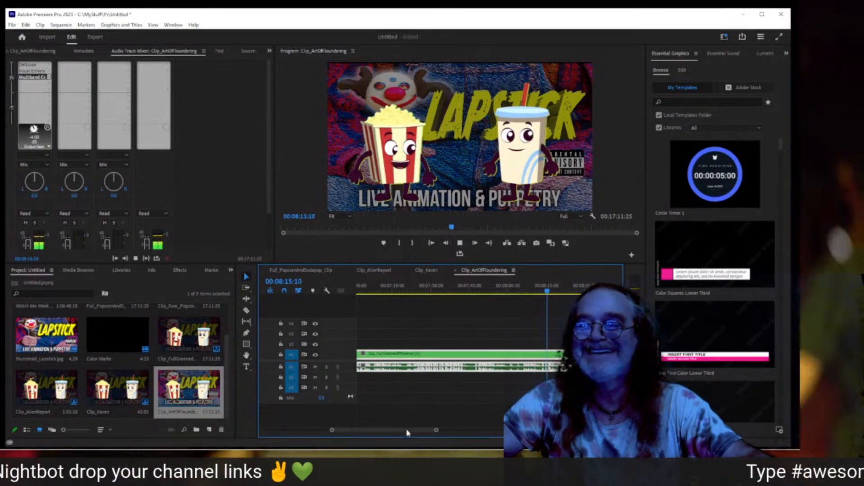
scroll(413, 431, "down", 2)
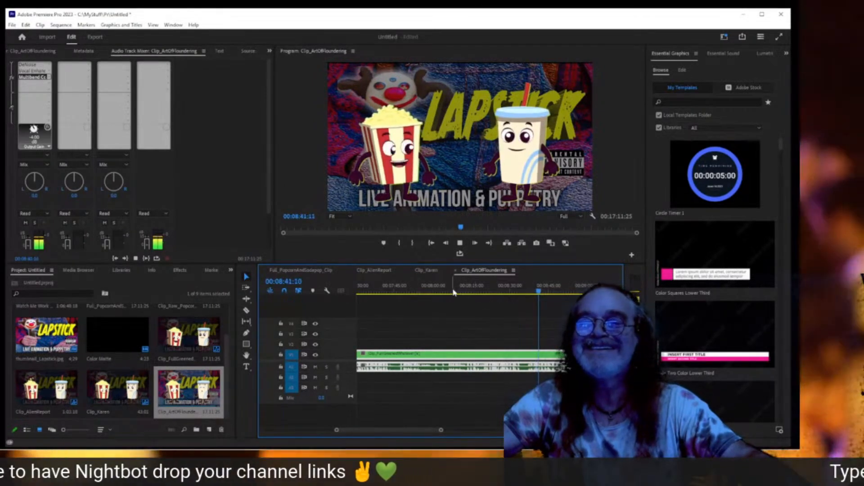
- Split the Clip_ArtOfFloundering footage at 00:08:05:16 and ripple delete everything before the cut
left_click(450, 293)
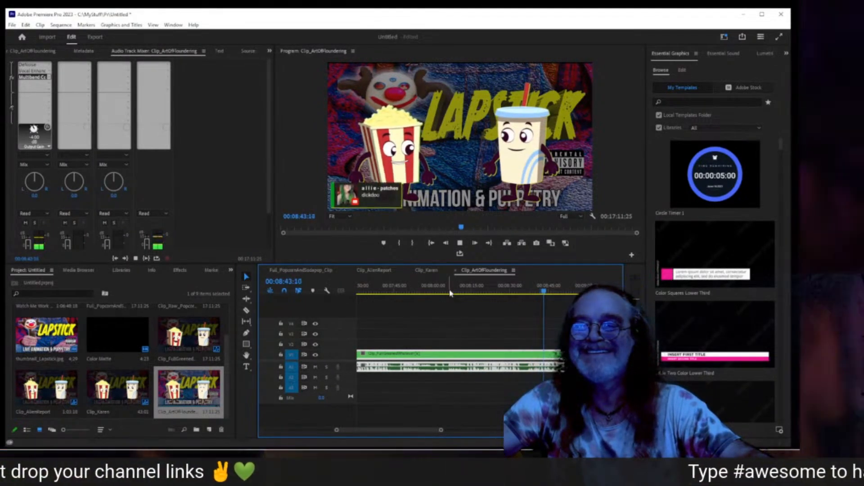
key("space")
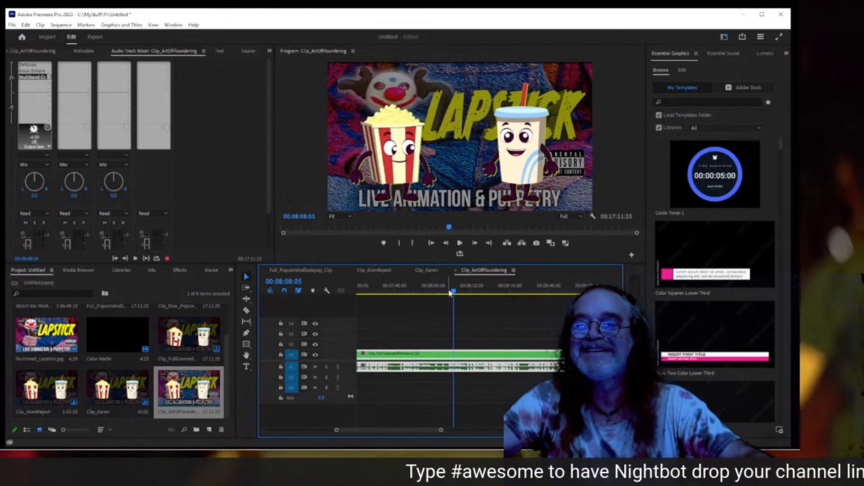
left_click(449, 293)
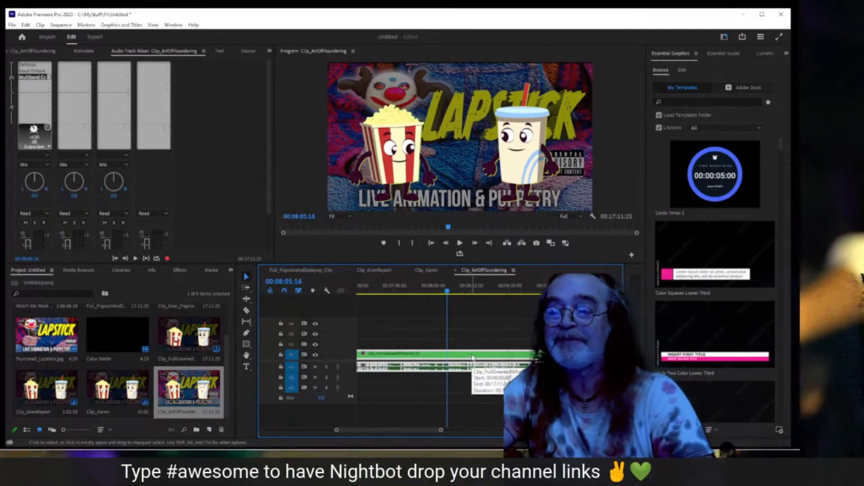
key("ctrl+k")
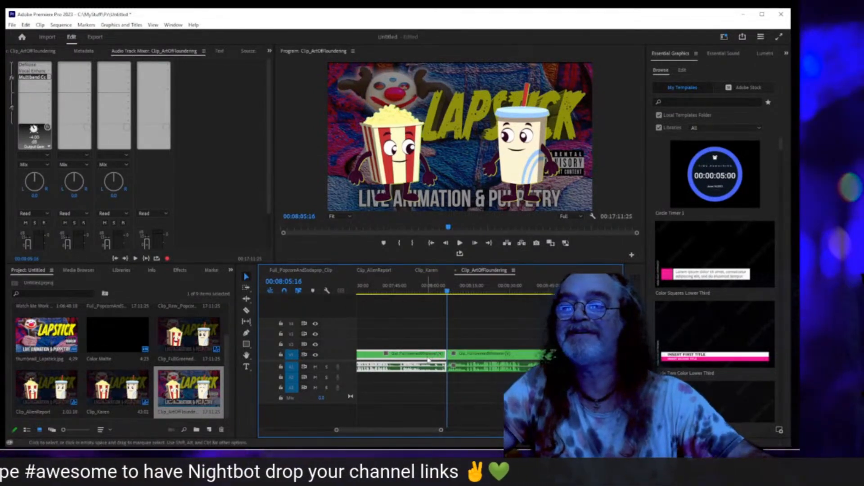
right_click(428, 360)
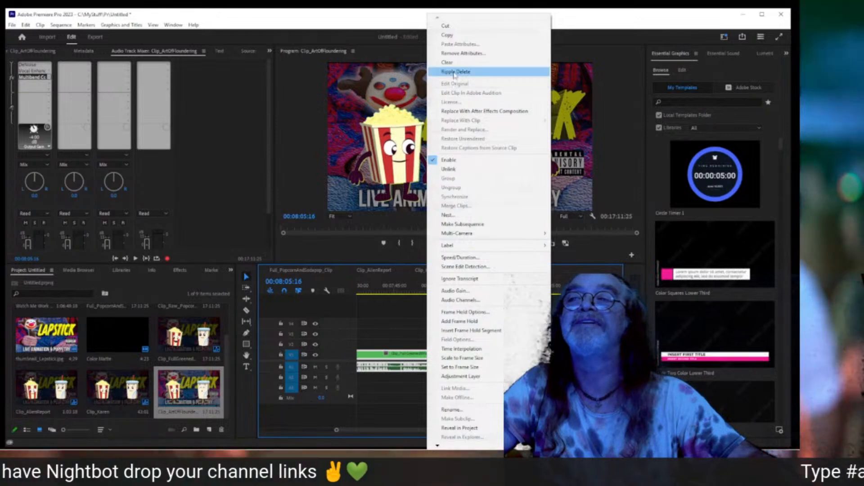
left_click(454, 72)
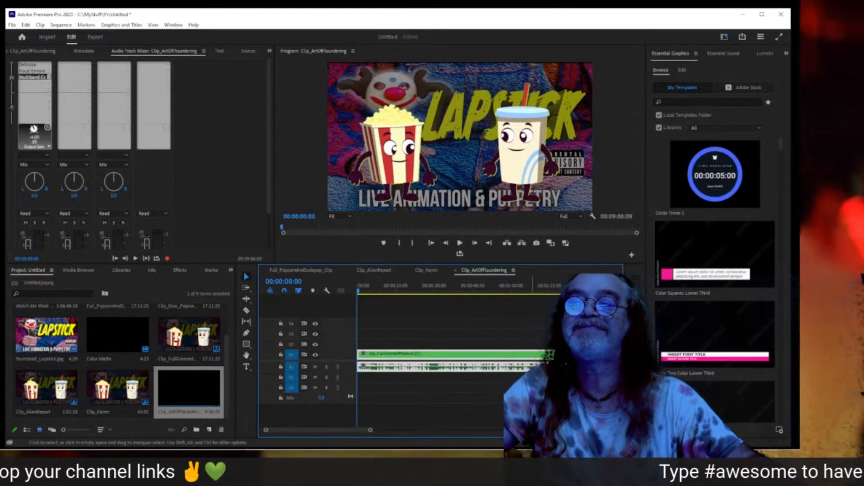
- Play the segment to find its end, split it at 00:00:29:02, delete the remainder and return the playhead to the start
key("space")
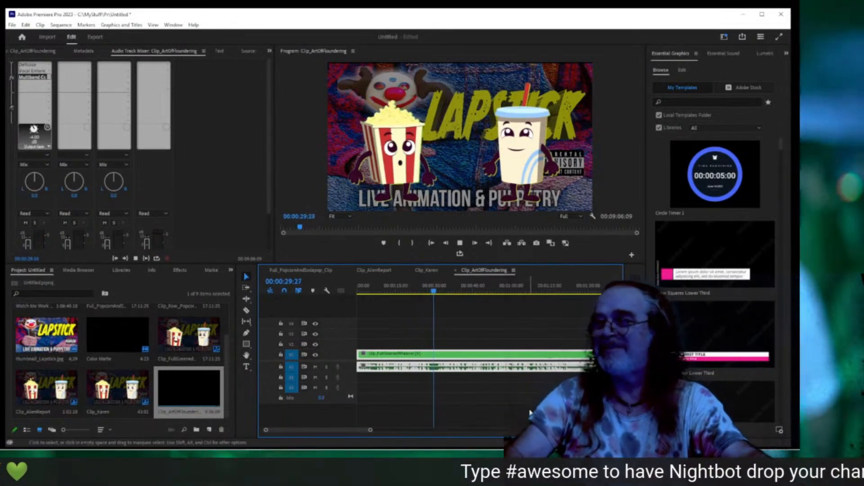
key("space")
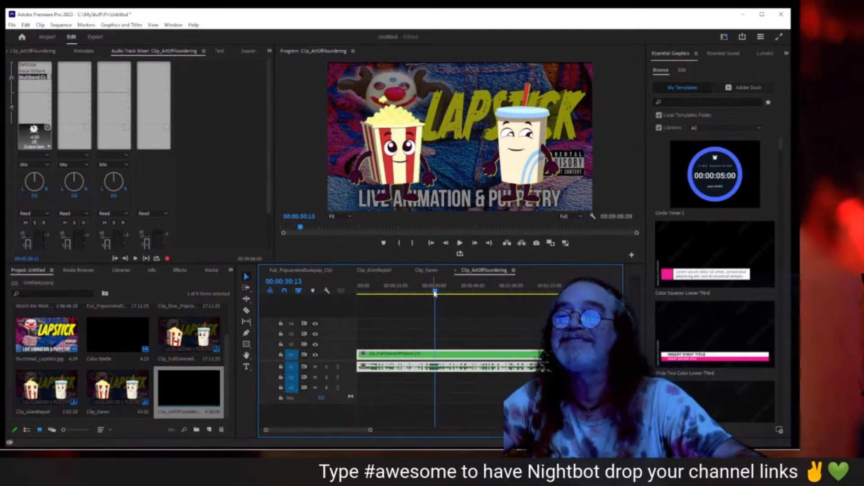
left_click_drag(435, 292, 431, 294)
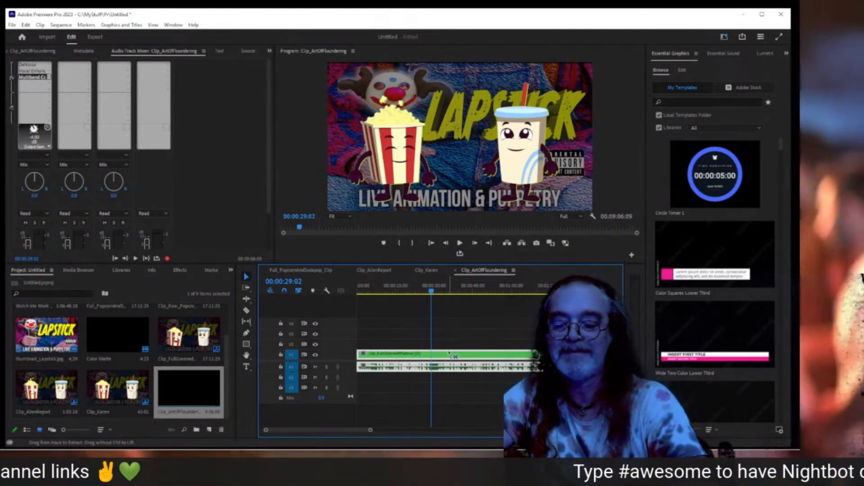
key("ctrl+k")
left_click(449, 354)
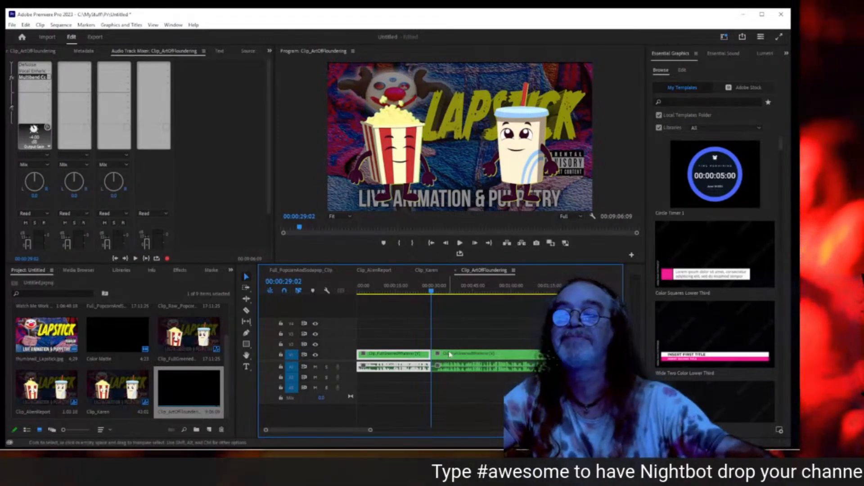
key("Delete")
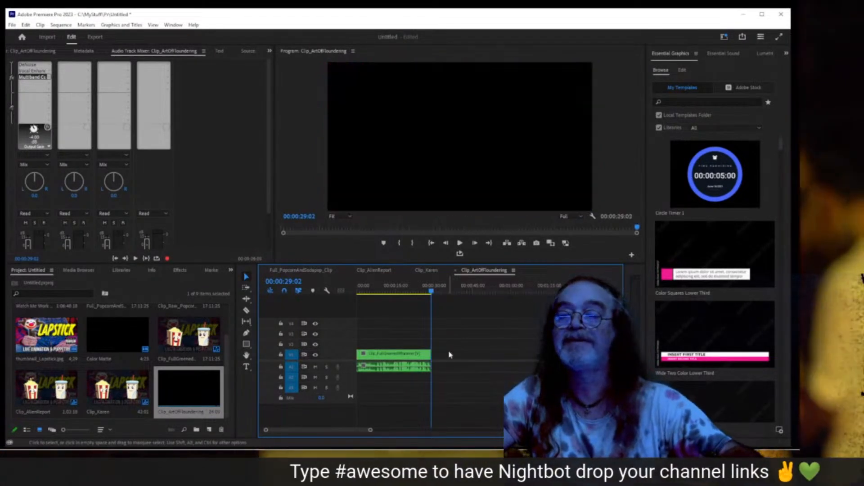
left_click(431, 243)
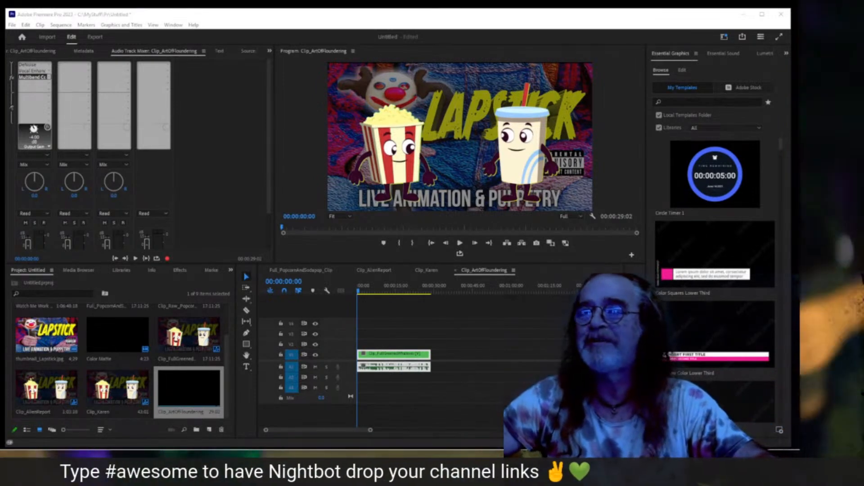
- Switch to the Full_PopcornAndSodapop_Clip sequence, reveal it in the project and bring up the commands for that item
left_click(430, 273)
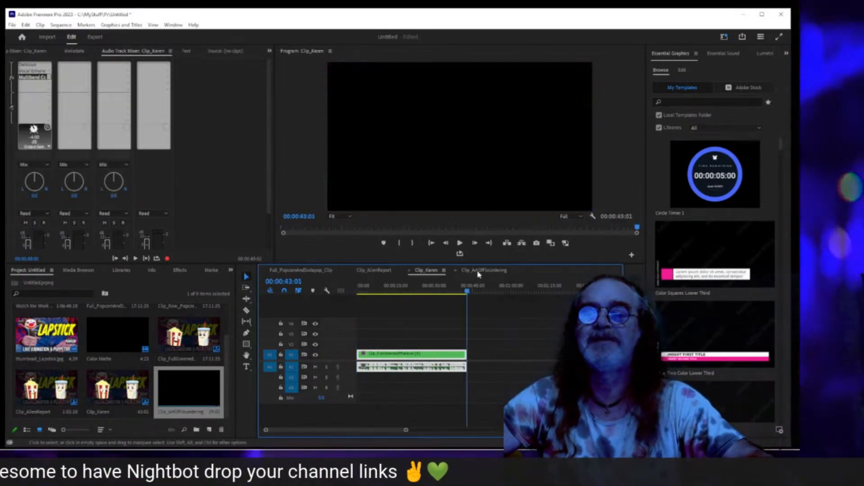
left_click(479, 273)
left_click(297, 275)
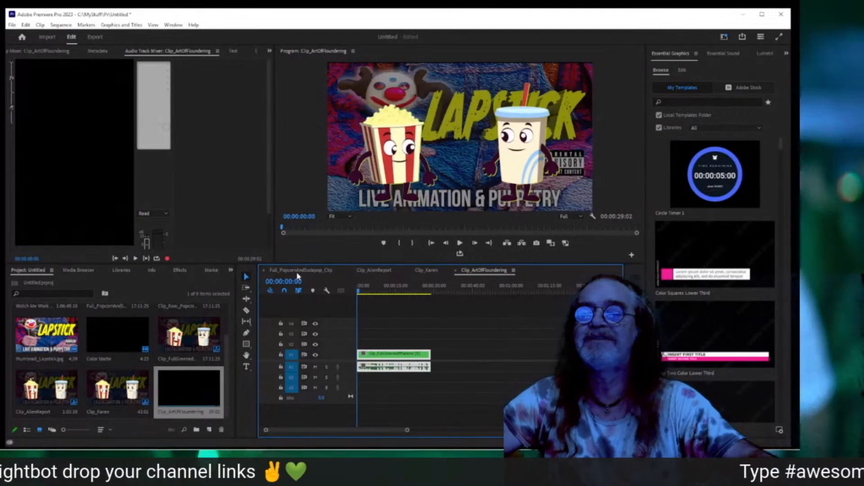
right_click(298, 275)
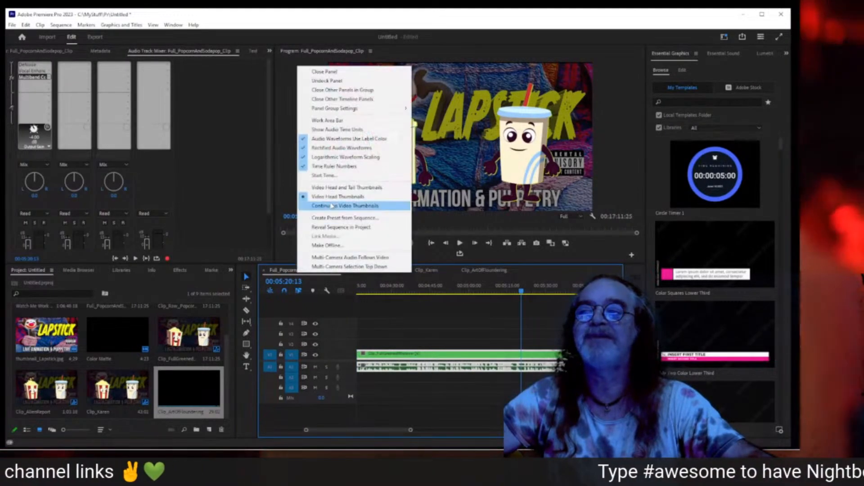
left_click(332, 228)
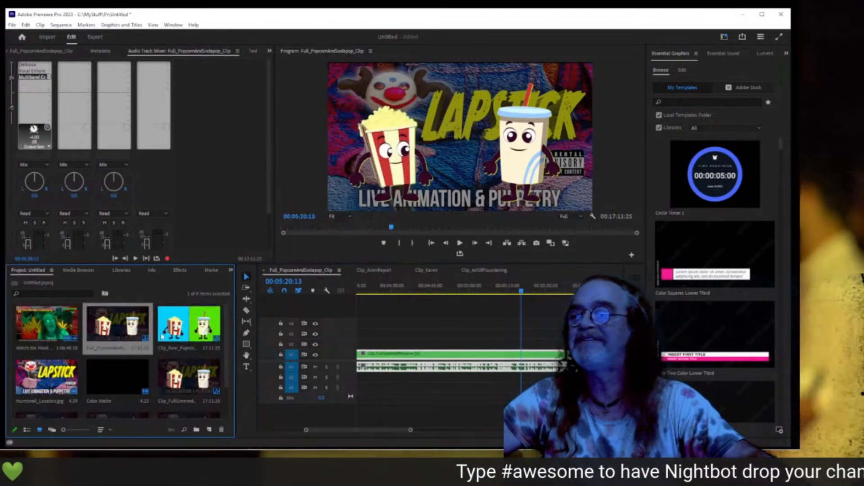
right_click(116, 342)
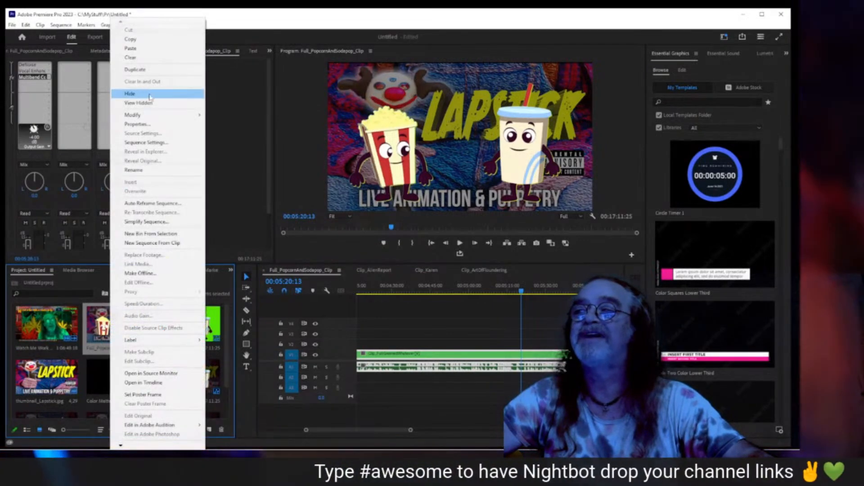
- Duplicate the Full_PopcornAndSodapop_Clip sequence, rename the copy Clip_BudZone, and open it in the timeline
left_click(135, 69)
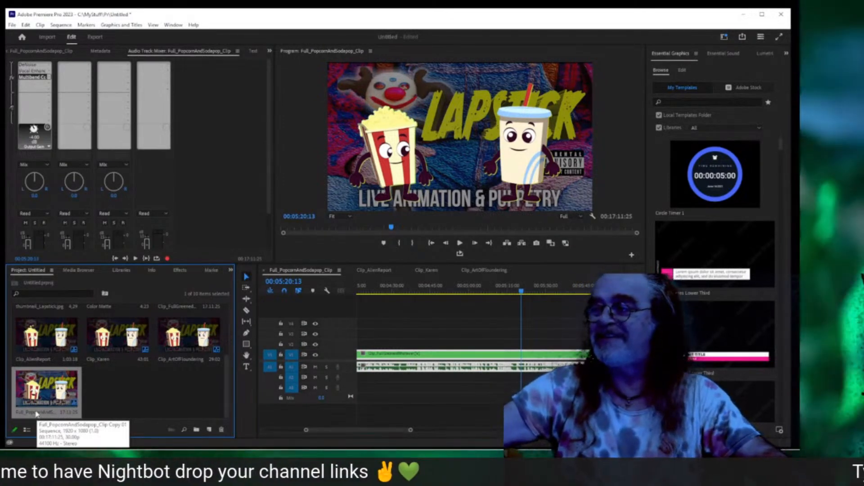
left_click(38, 412)
type("Cl")
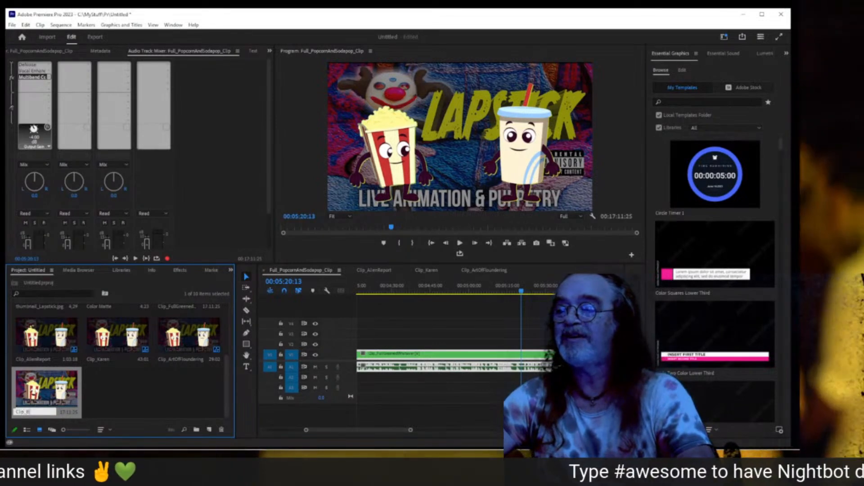
type("ip_Bud")
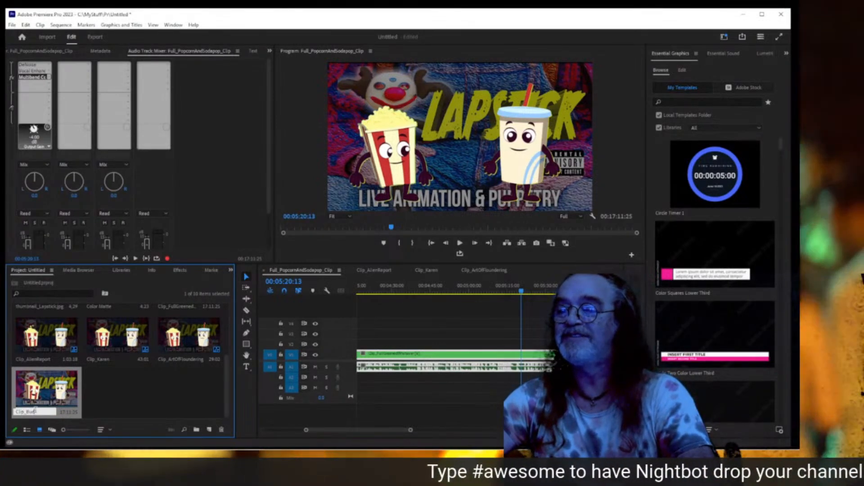
type("Zon")
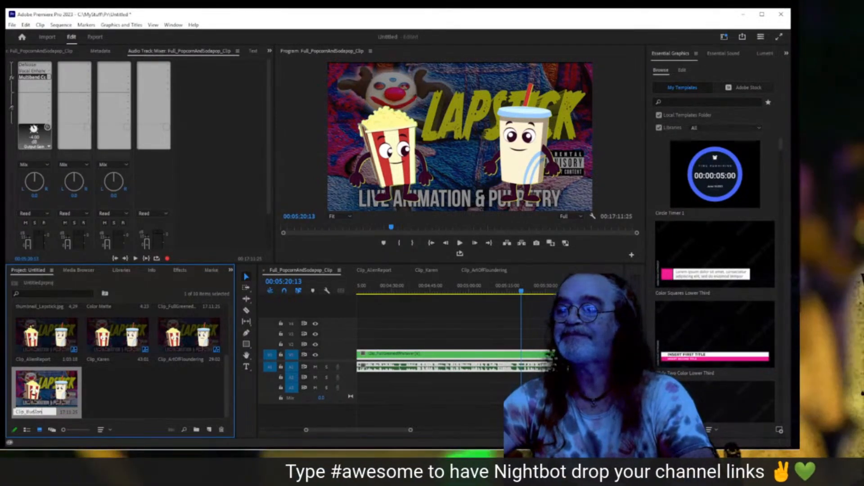
type("e")
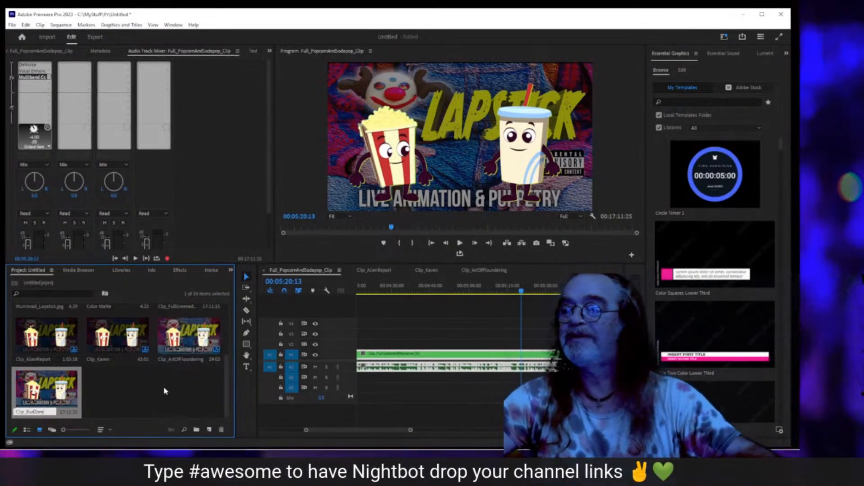
left_click(148, 388)
double_click(49, 397)
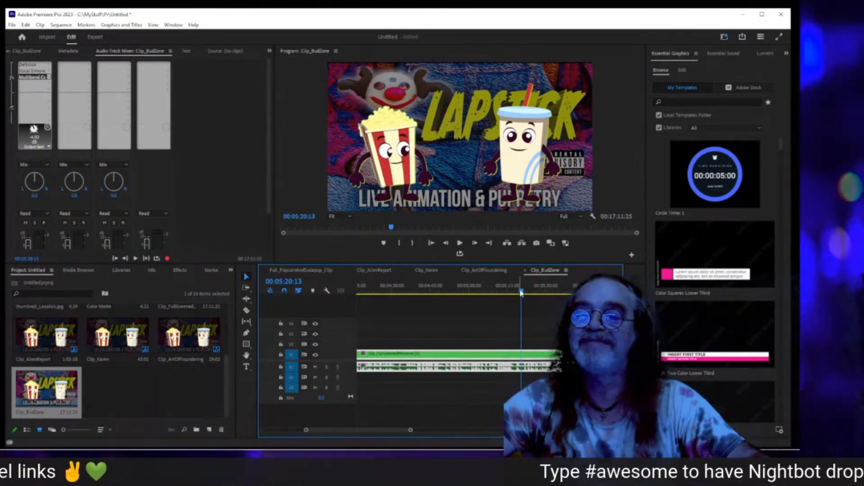
- Review Clip_BudZone from 00:05:20:13 by playing and skipping ahead to about 00:05:54, and replay it from about 00:05:34
key("space")
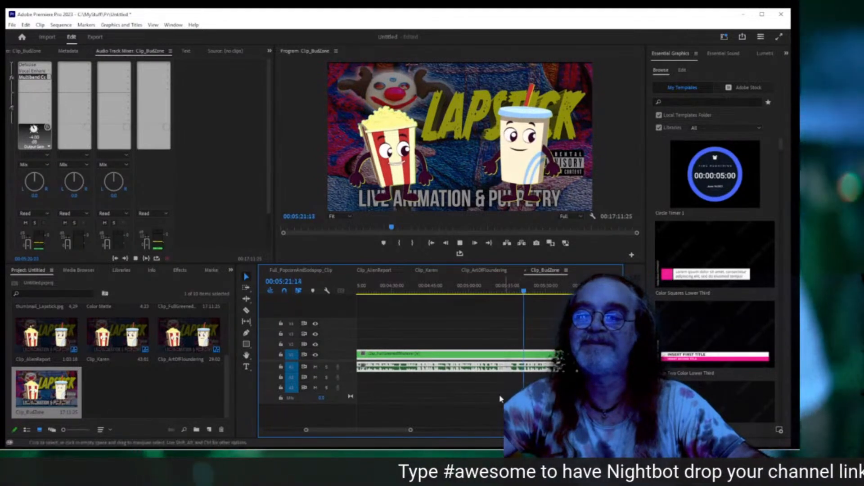
left_click_drag(410, 431, 402, 431)
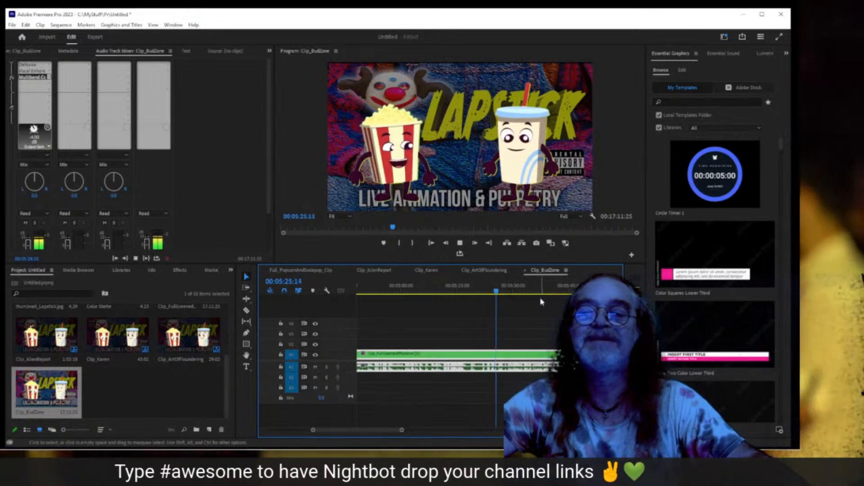
left_click(526, 292)
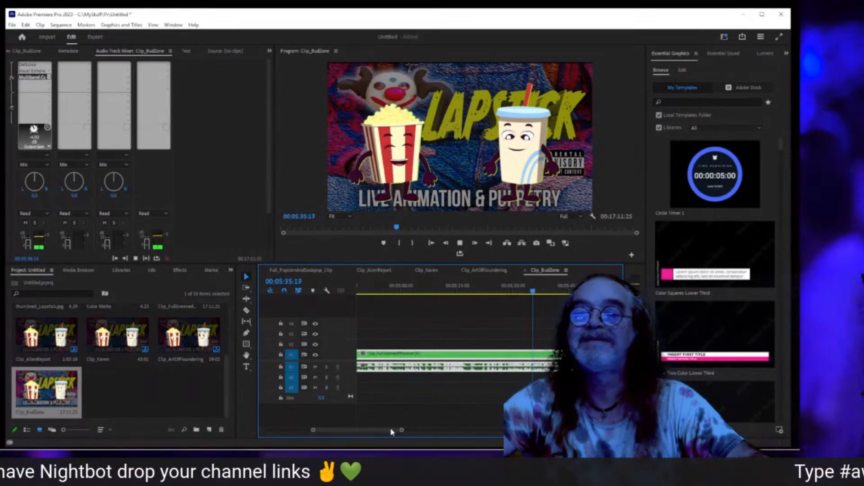
left_click_drag(391, 432, 397, 432)
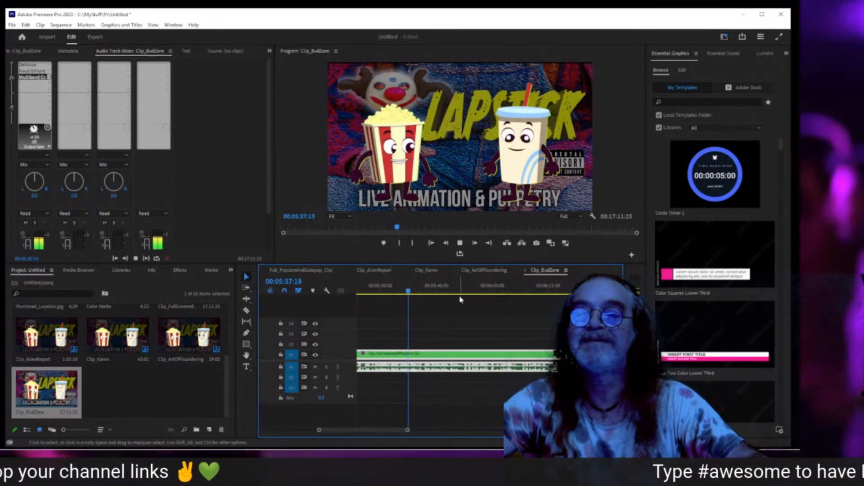
left_click(468, 292)
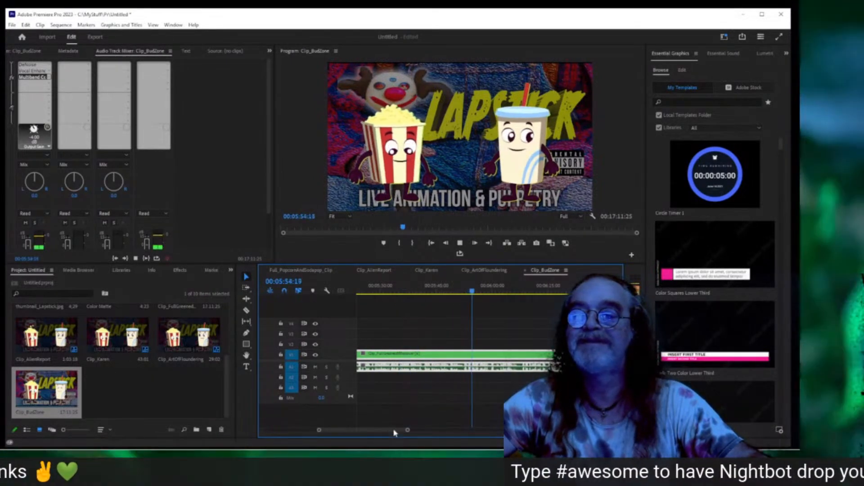
left_click_drag(394, 431, 406, 430)
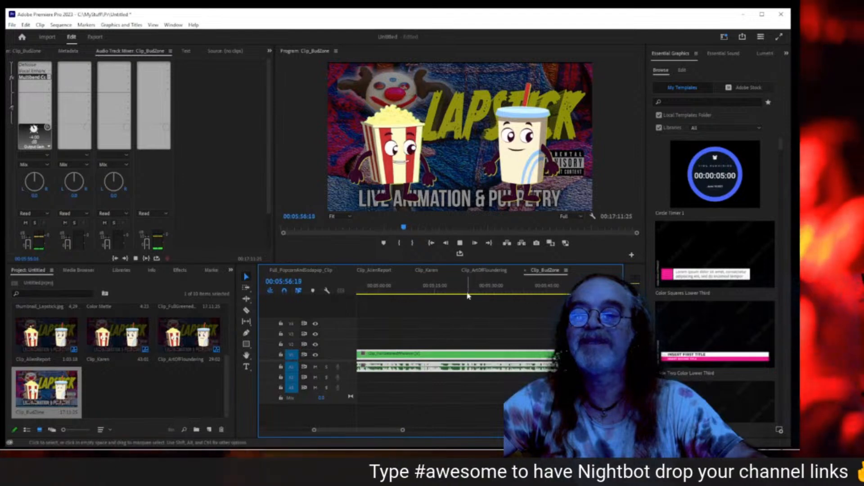
left_click(508, 291)
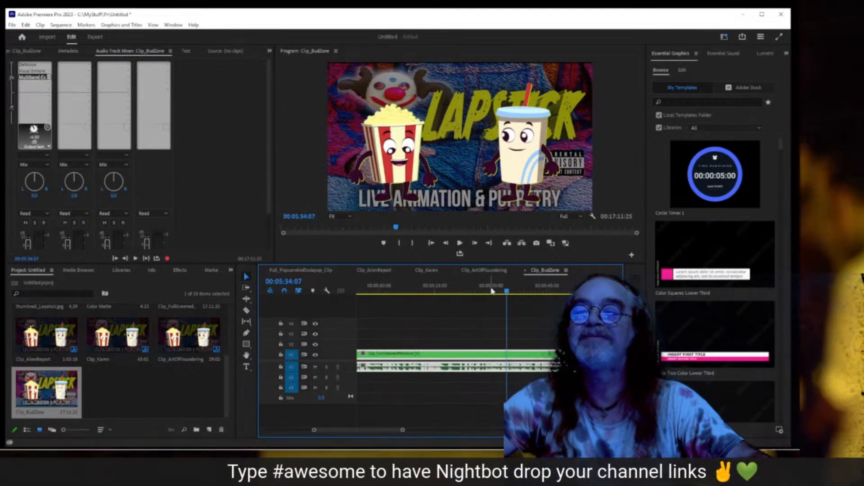
key("space")
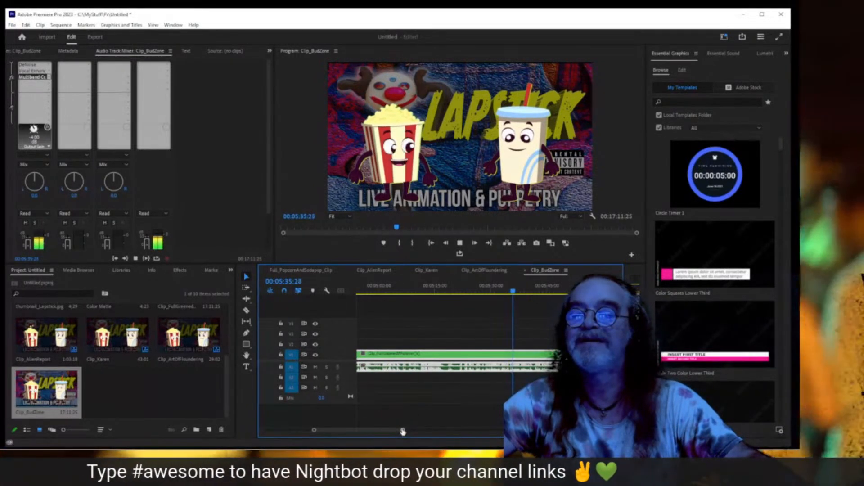
- Show a longer stretch of the Clip_BudZone timeline and sample playback further ahead, past 00:06:24
left_click_drag(403, 432, 466, 433)
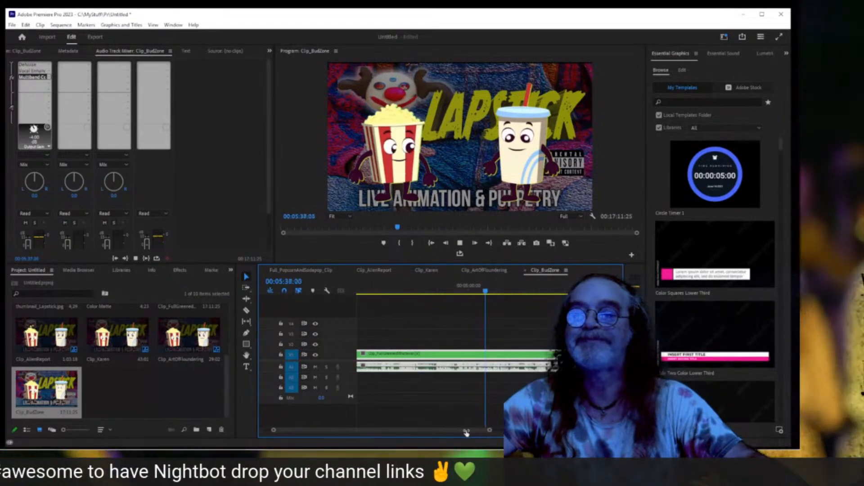
left_click(498, 293)
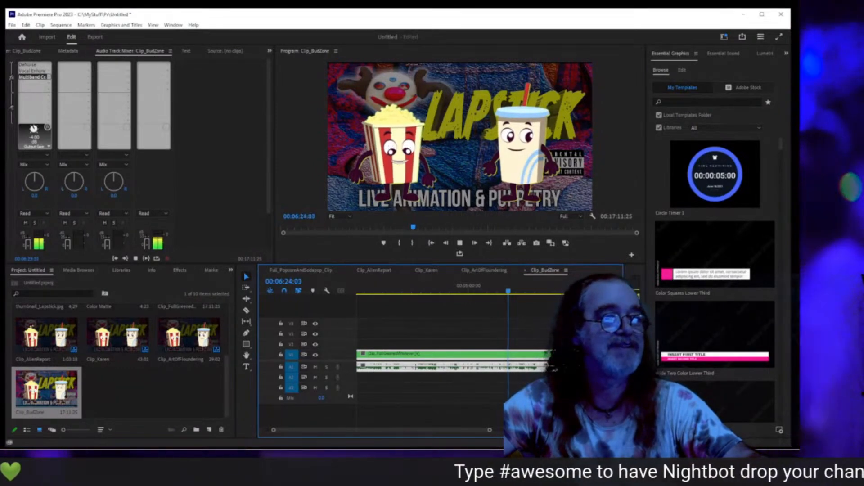
key("space")
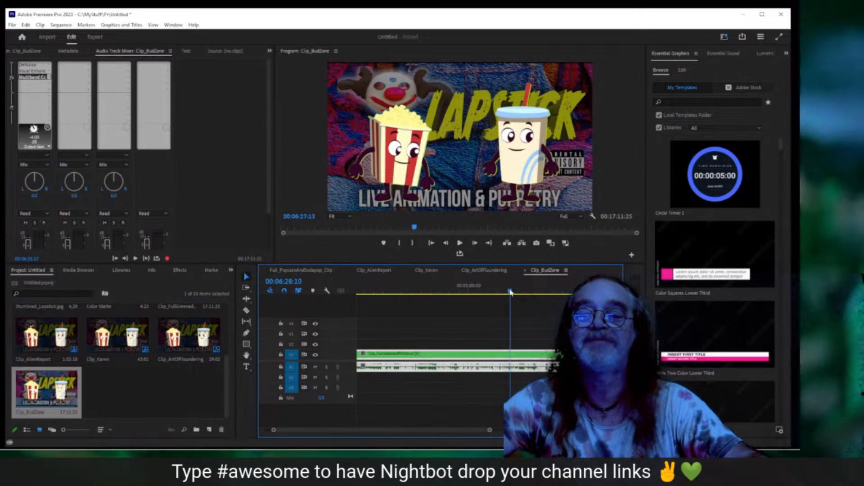
left_click(518, 292)
key("space")
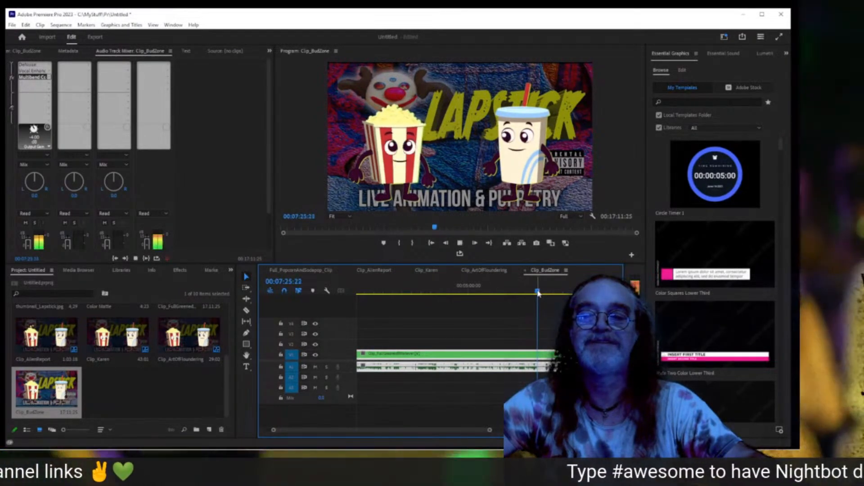
- Skip beyond 00:07:25 in Clip_BudZone and review the footage, pausing playback at 00:11:09:14
left_click_drag(539, 294, 552, 293)
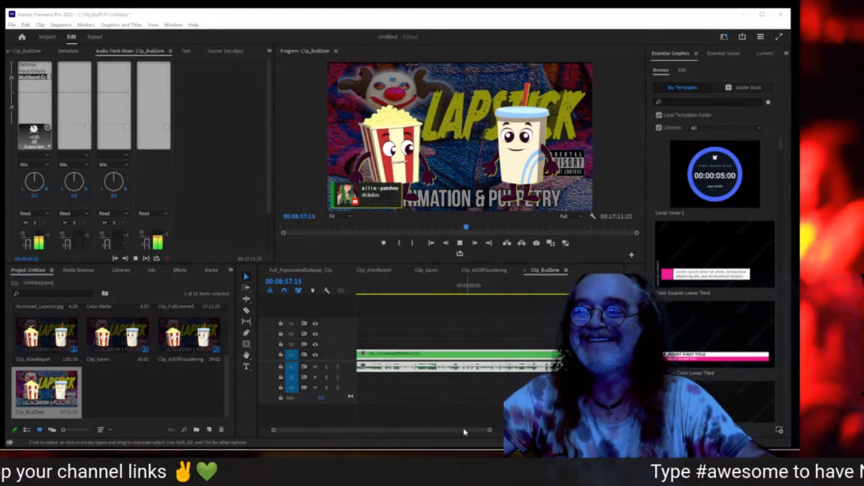
left_click_drag(465, 430, 495, 433)
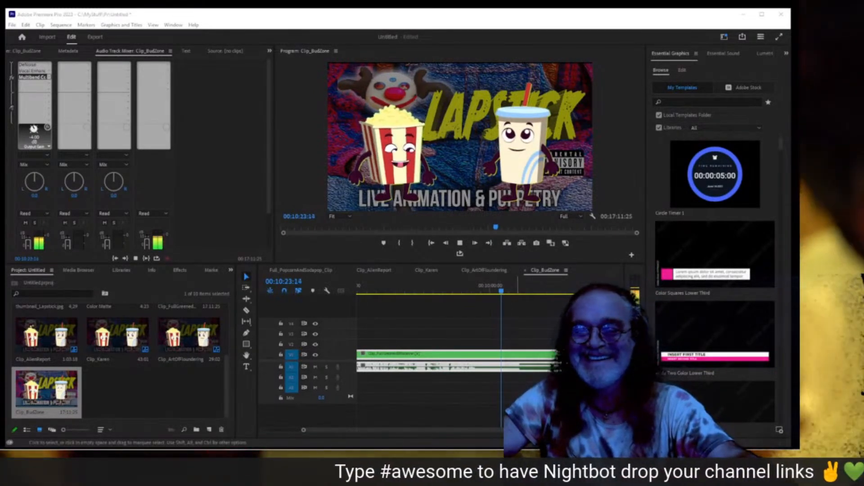
left_click_drag(521, 430, 502, 433)
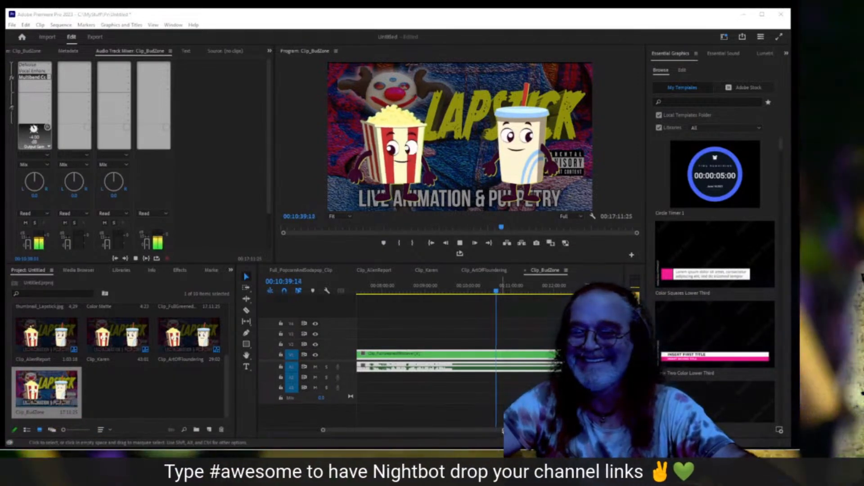
left_click_drag(503, 430, 499, 430)
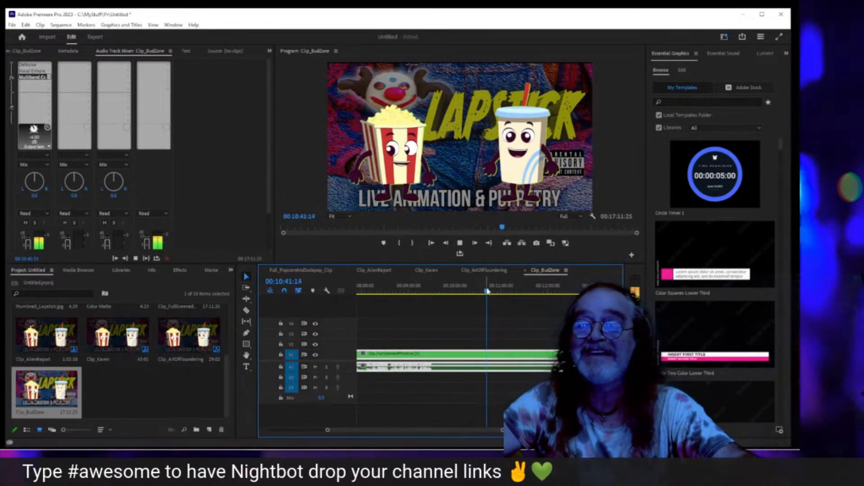
left_click_drag(487, 291, 493, 293)
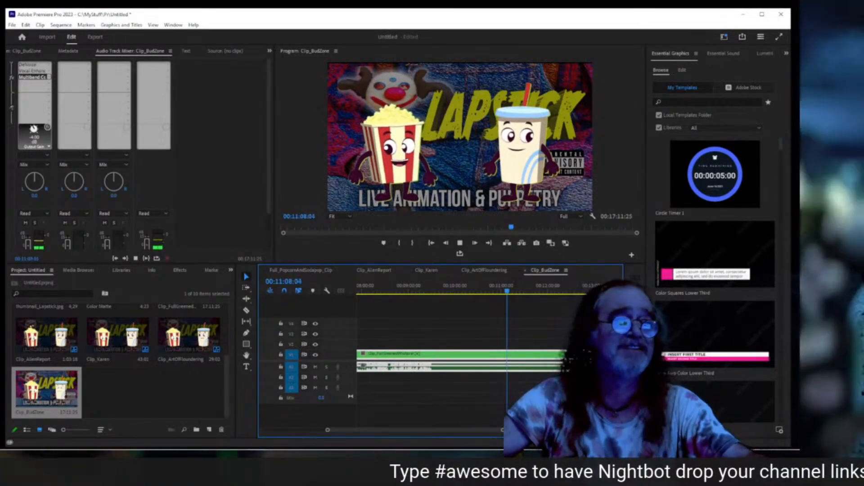
key("space")
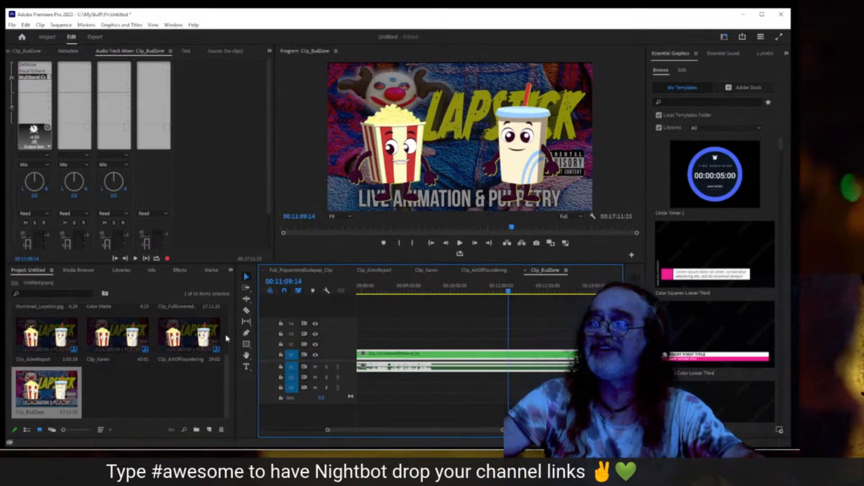
- Open the Clip_Raw_PopcornAndSodapop sequence to view its raw footage, and return to the Clip_BudZone sequence
left_click(221, 360)
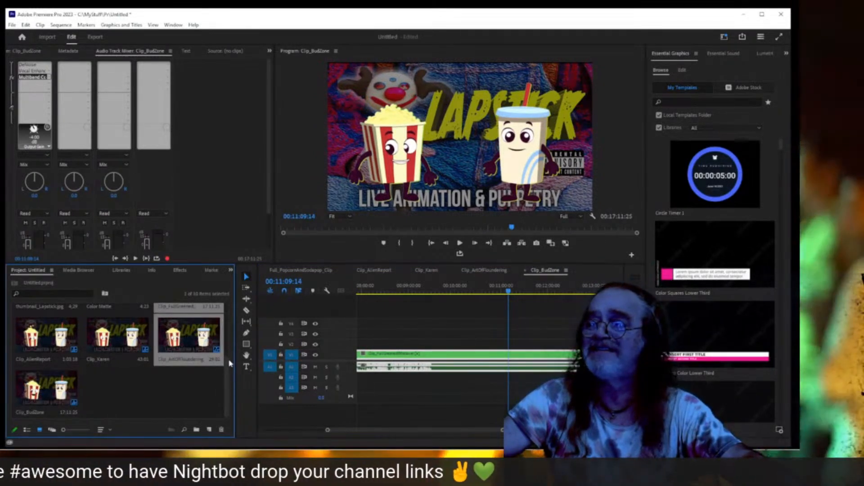
scroll(229, 362, "up", 3)
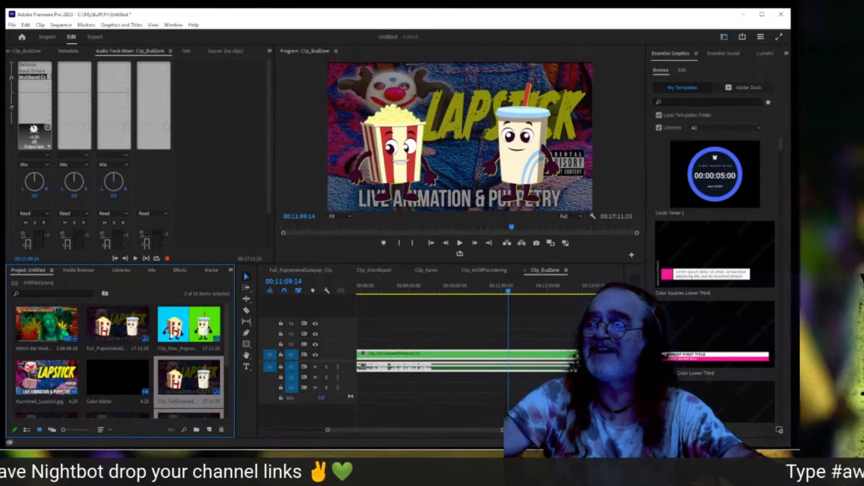
double_click(193, 336)
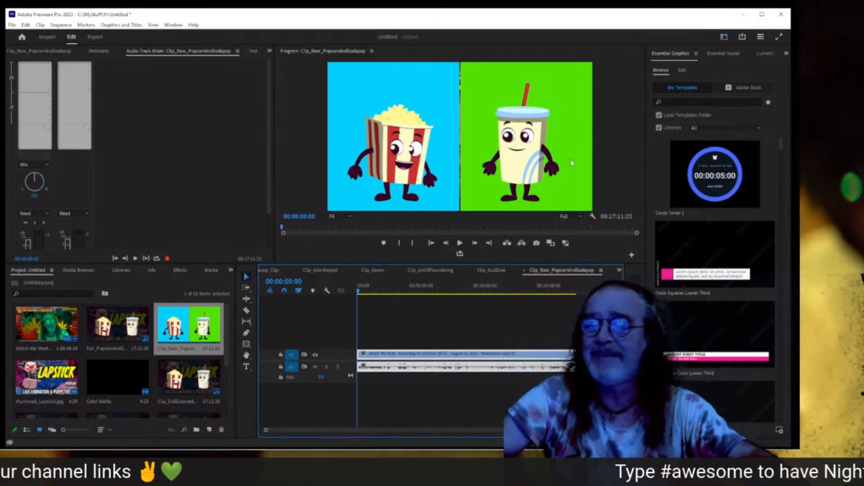
left_click(490, 271)
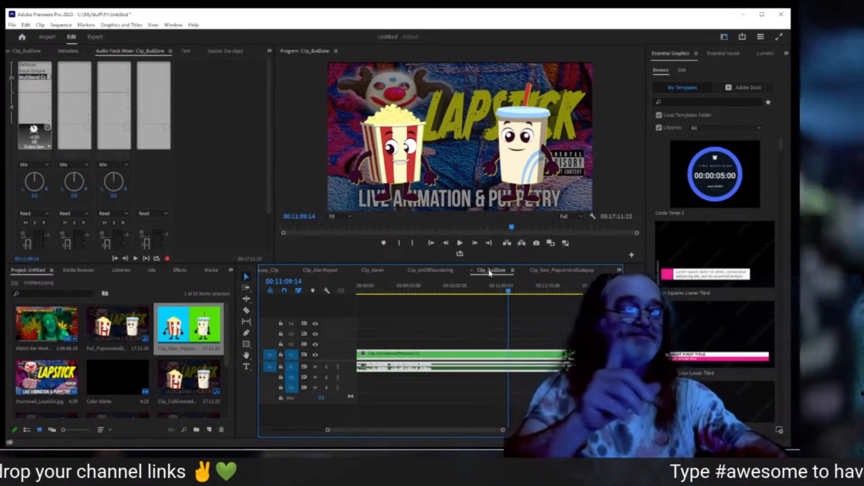
- Play Clip_BudZone from 00:11:09:14 and enlarge the Audio 1 track's height, pausing playback at 00:11:58:06
key("space")
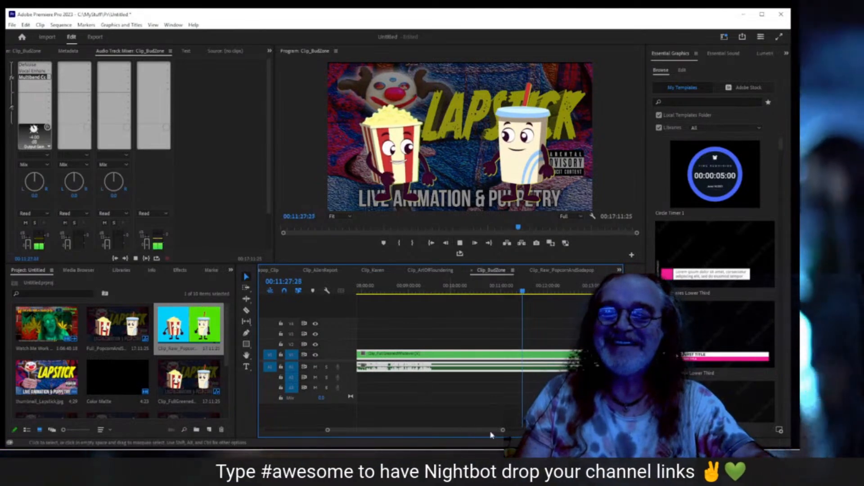
left_click_drag(503, 430, 479, 434)
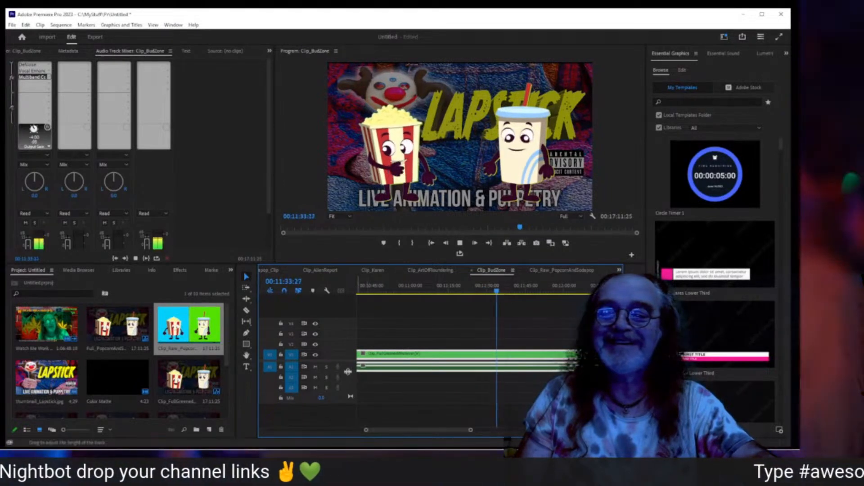
left_click_drag(348, 395, 349, 394)
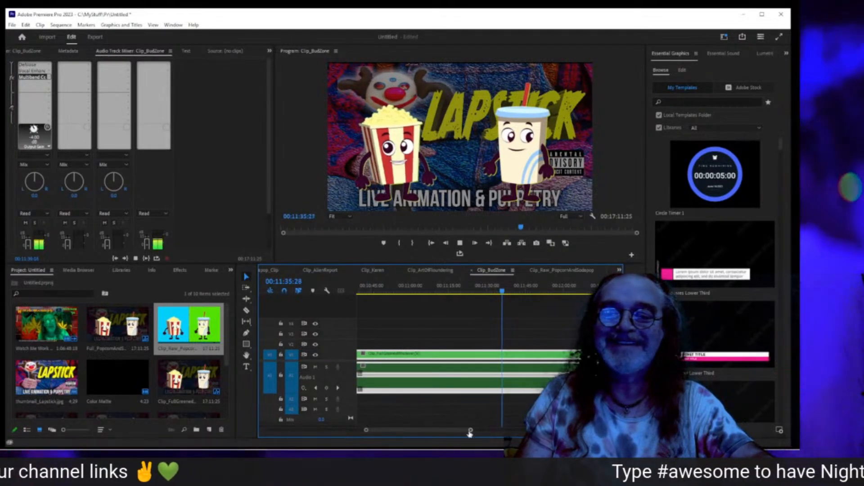
left_click_drag(471, 432, 490, 433)
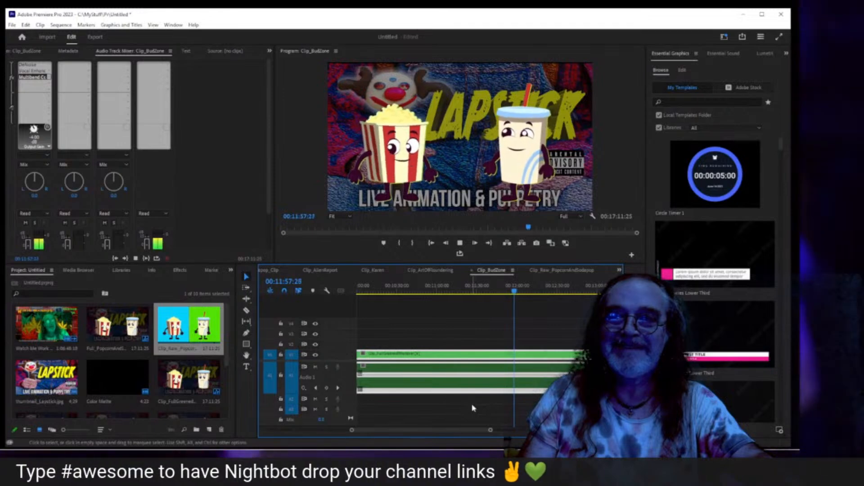
key("space")
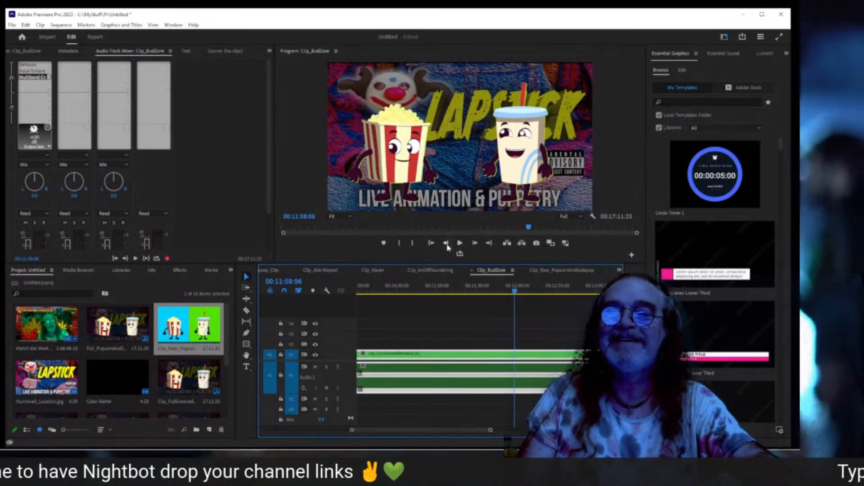
- Step back six frames from 00:11:58:06 and resume playback to review the footage past 00:12:36
left_click(447, 245)
left_click(446, 244)
left_click(447, 245)
left_click(447, 244)
left_click(446, 245)
left_click(447, 245)
key("space")
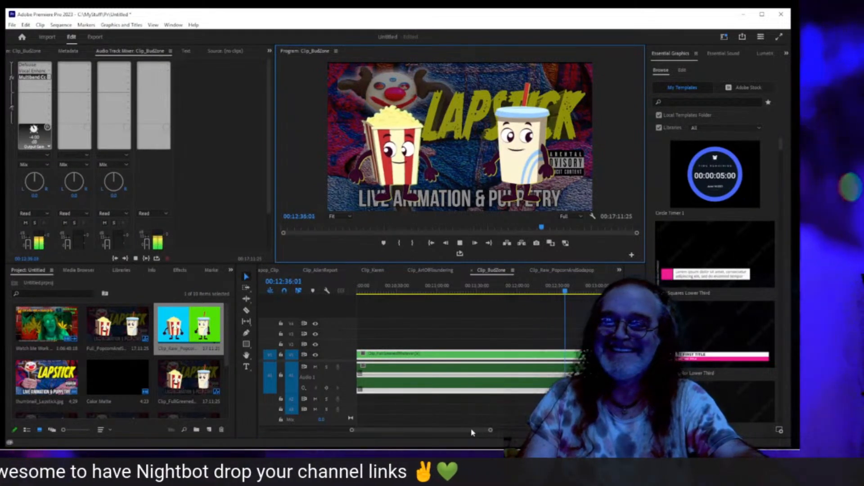
left_click_drag(472, 432, 478, 433)
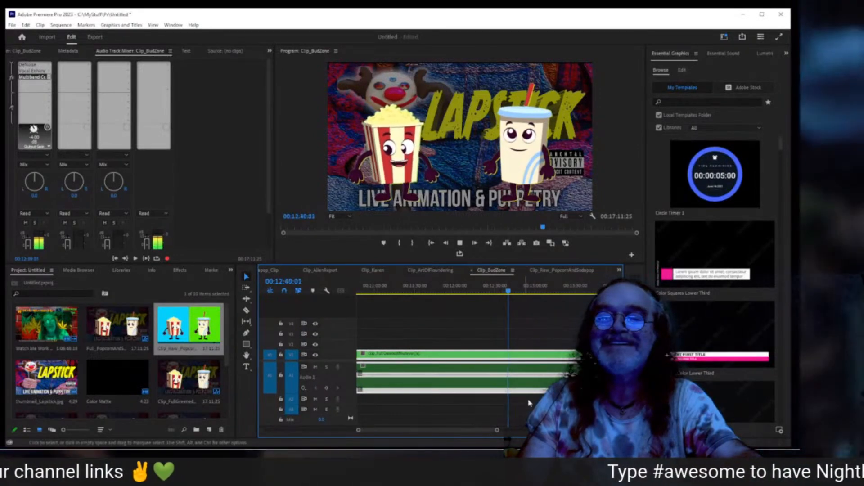
- Stop at 00:12:41:13, split the Clip_BudZone footage there, and ripple delete the part before the cut
key("space")
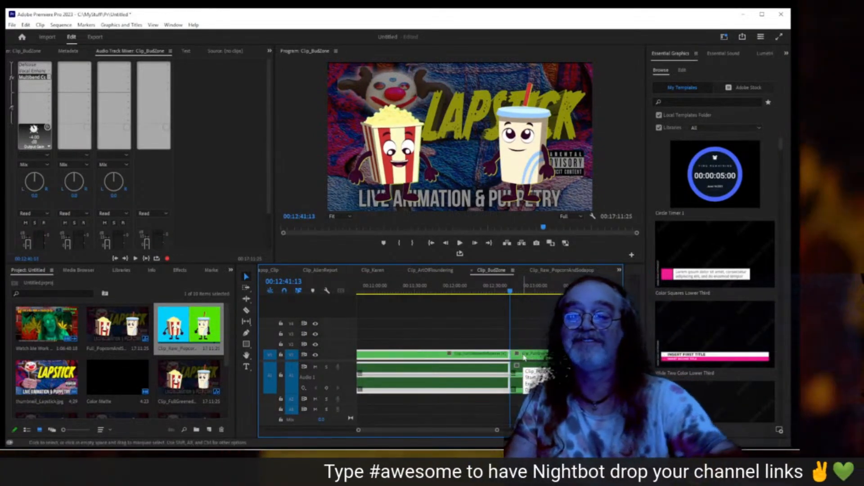
right_click(479, 357)
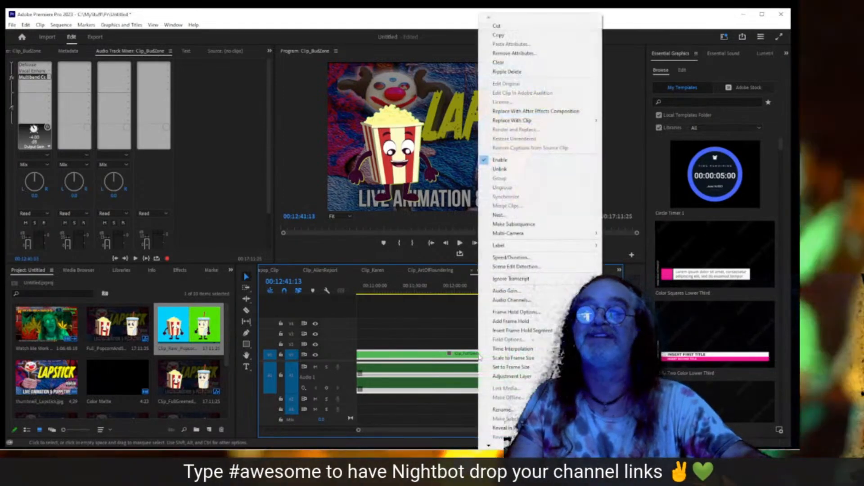
left_click(511, 72)
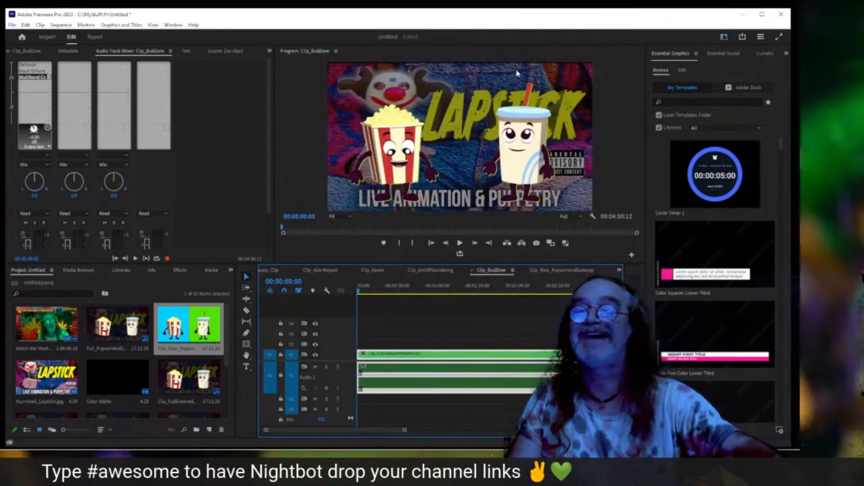
left_click_drag(405, 430, 455, 436)
double_click(448, 385)
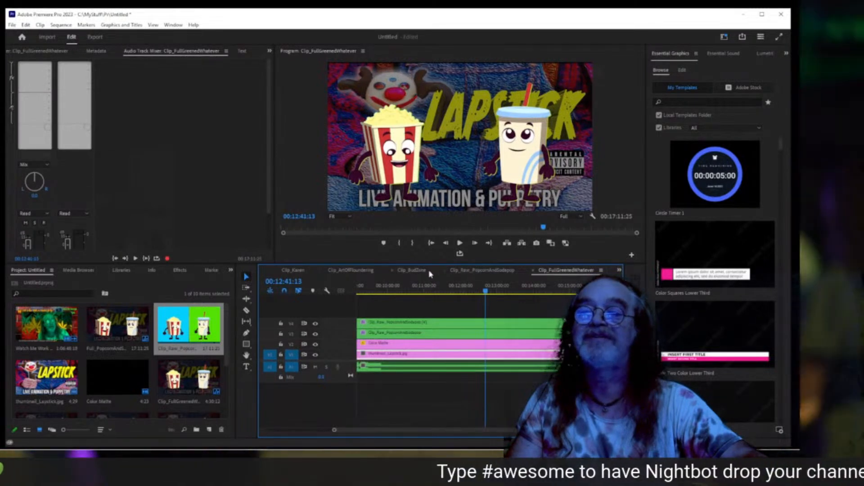
left_click(400, 271)
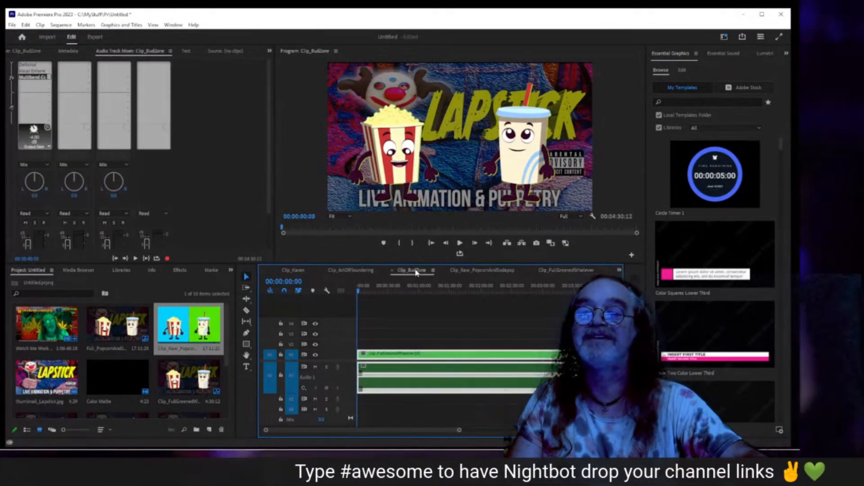
- Play the opening of Clip_BudZone to find where the clip should start, replaying it and pausing at 00:00:07:19
key("space")
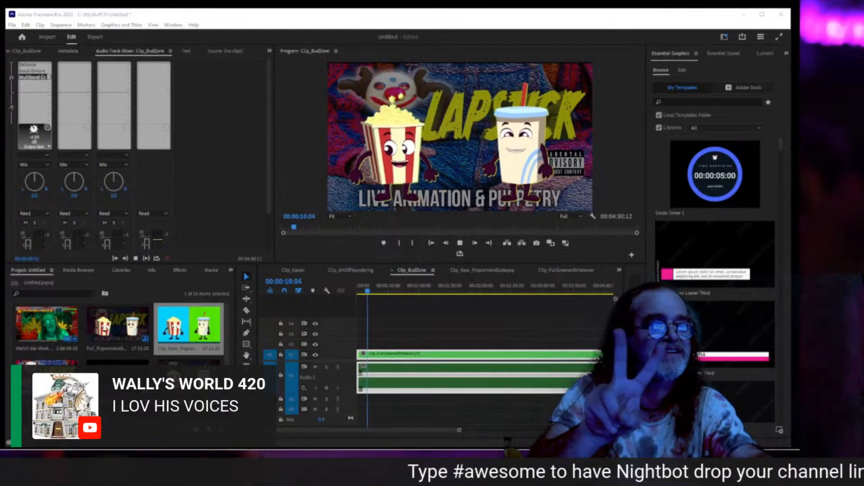
left_click(369, 292)
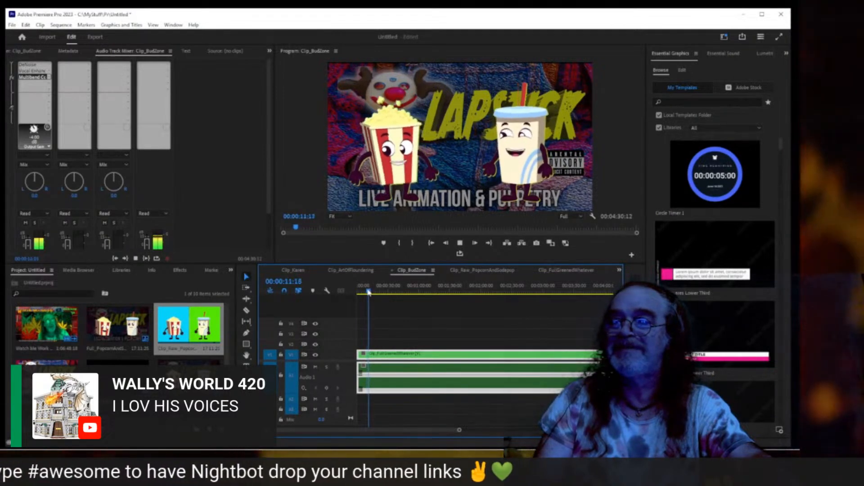
left_click(363, 292)
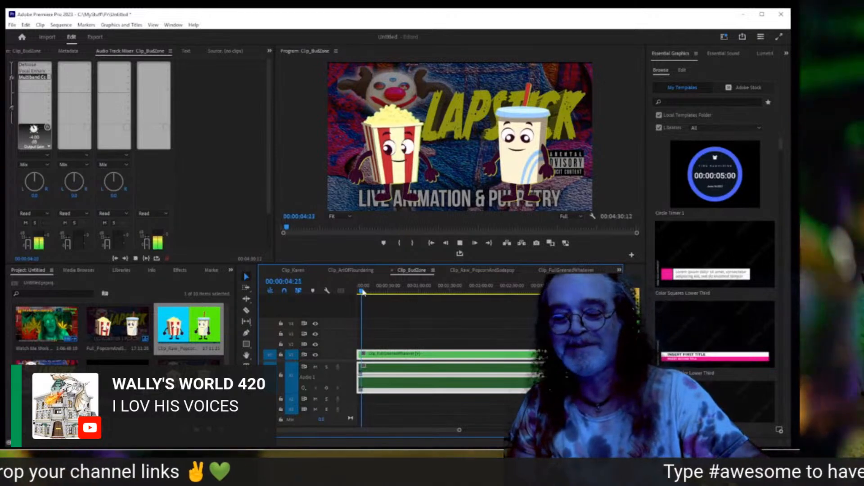
left_click(460, 244)
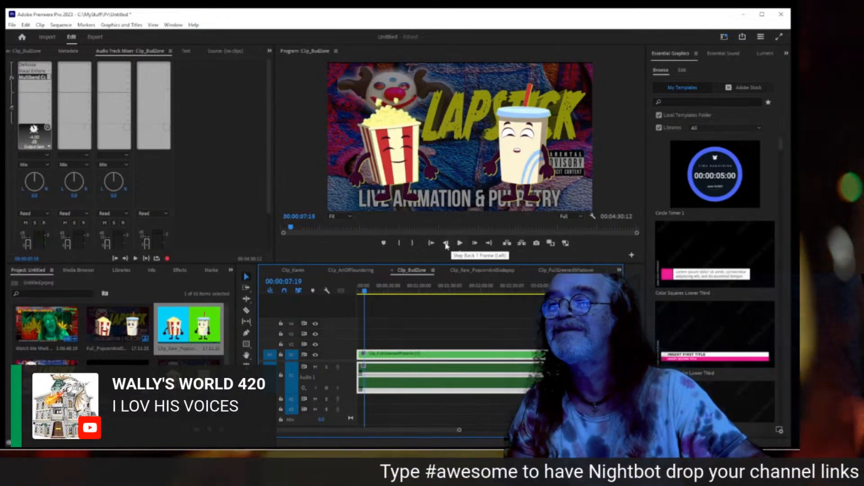
- Step back frame by frame from 00:00:07:19 to place the playhead at 00:00:06:05
left_click(446, 245)
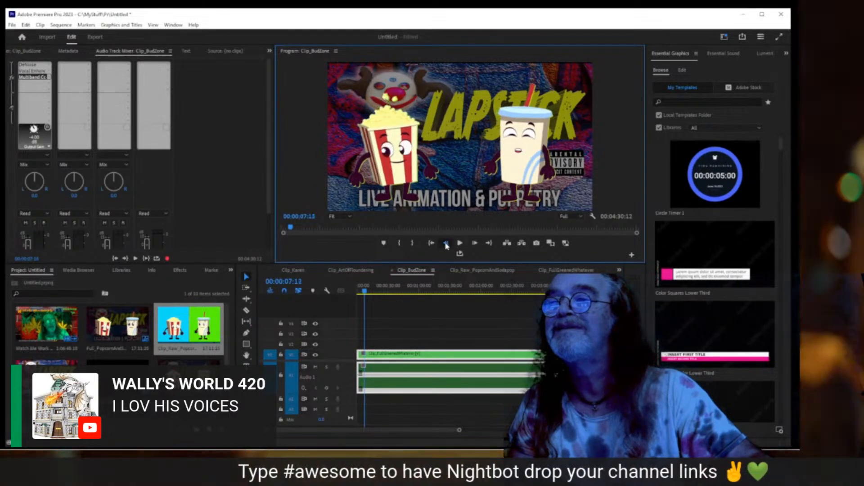
left_click(446, 245)
left_click(447, 245)
left_click(446, 244)
left_click(446, 244)
left_click(446, 244)
left_click(447, 244)
left_click(446, 244)
left_click(446, 245)
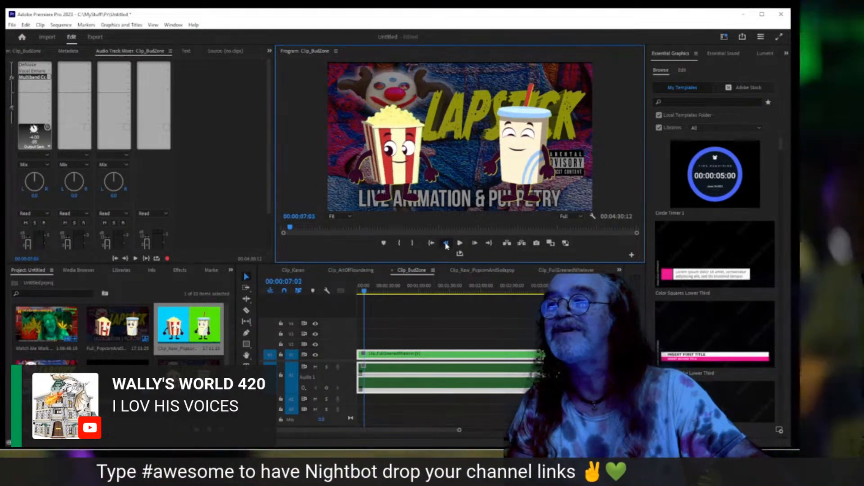
left_click(446, 244)
left_click(447, 244)
left_click(447, 244)
left_click(446, 245)
left_click(446, 244)
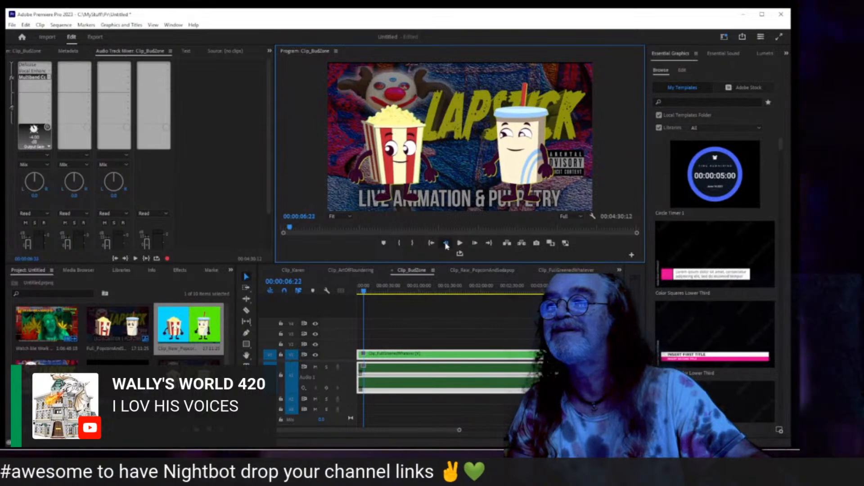
left_click(447, 244)
left_click(446, 244)
left_click(446, 244)
left_click(446, 244)
left_click(446, 245)
left_click(446, 244)
left_click(446, 245)
left_click(446, 245)
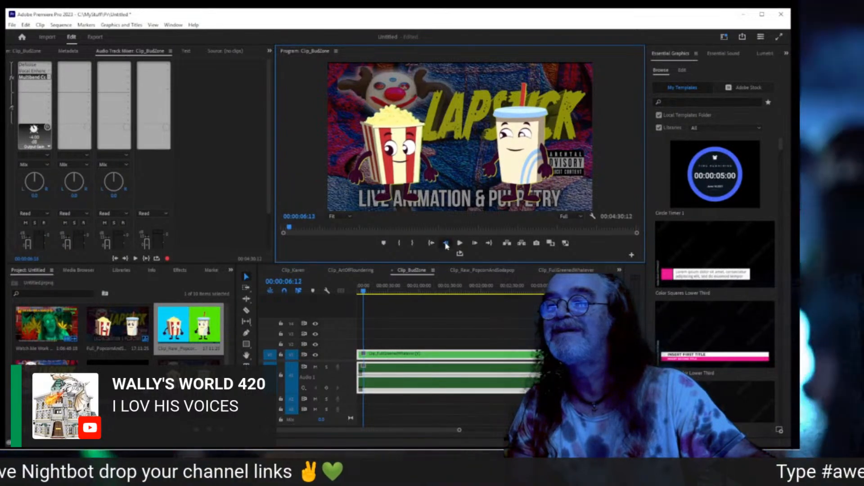
left_click(446, 245)
left_click(447, 245)
left_click(446, 244)
left_click(446, 244)
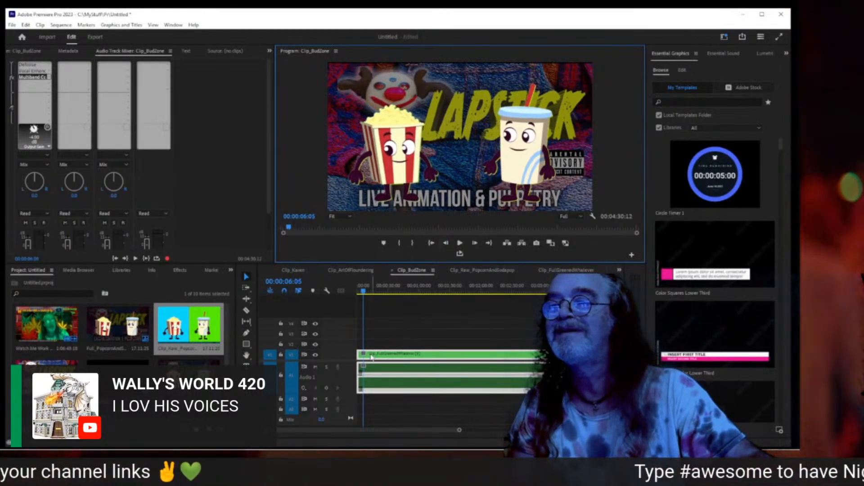
- Trim the start of the Clip_BudZone footage to the playhead at 00:00:06:05 and ripple delete the leading gap
left_click_drag(359, 356, 361, 357)
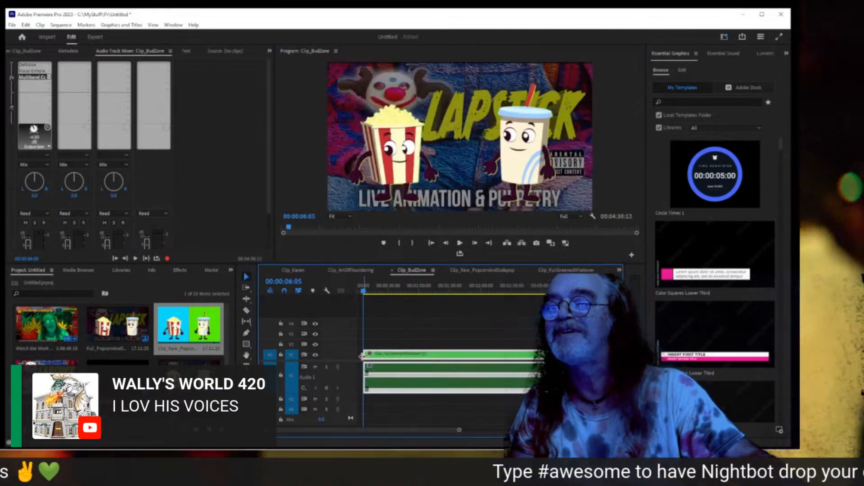
right_click(360, 358)
left_click(387, 362)
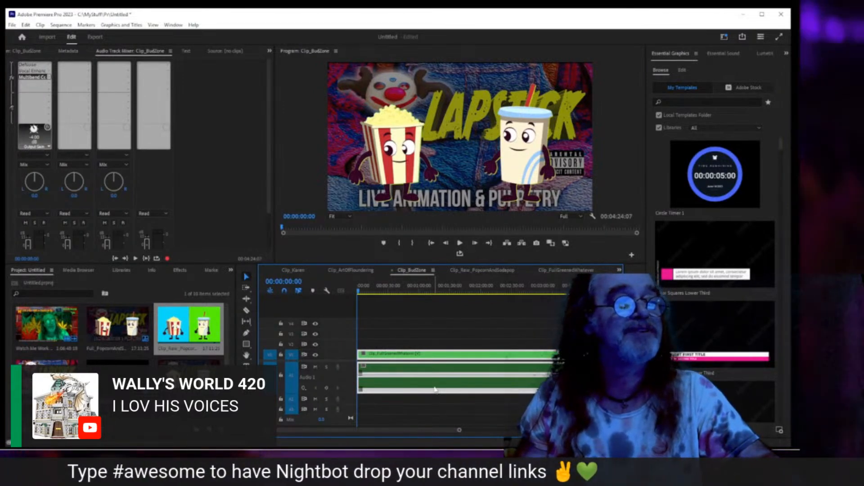
- Play Clip_BudZone from its beginning to find the end point, and step the playhead back to 00:00:20:18
key("space")
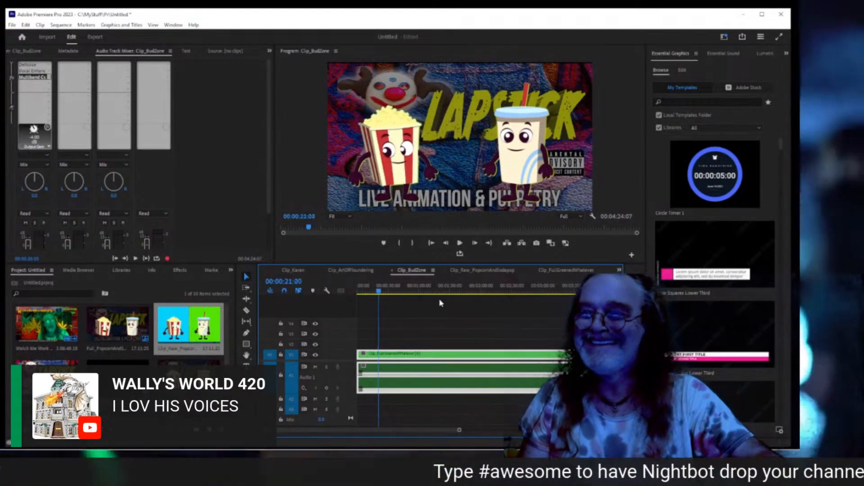
left_click(445, 243)
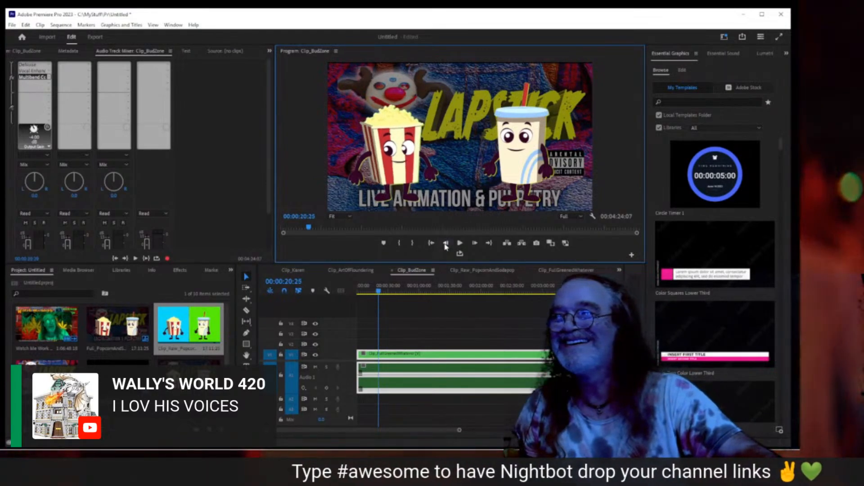
left_click(446, 245)
left_click(446, 246)
left_click(445, 246)
left_click(445, 246)
left_click(445, 245)
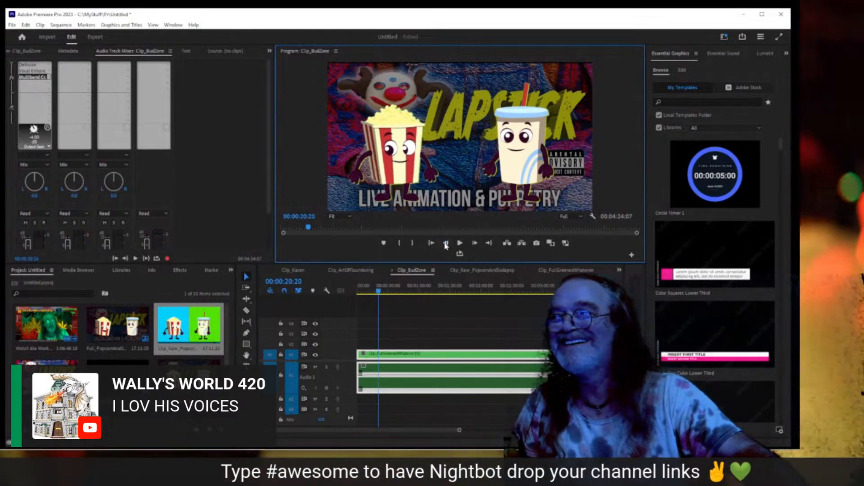
- Split the Clip_BudZone footage at 00:00:20:18 and delete everything after the cut
left_click(415, 355)
key("ctrl+k")
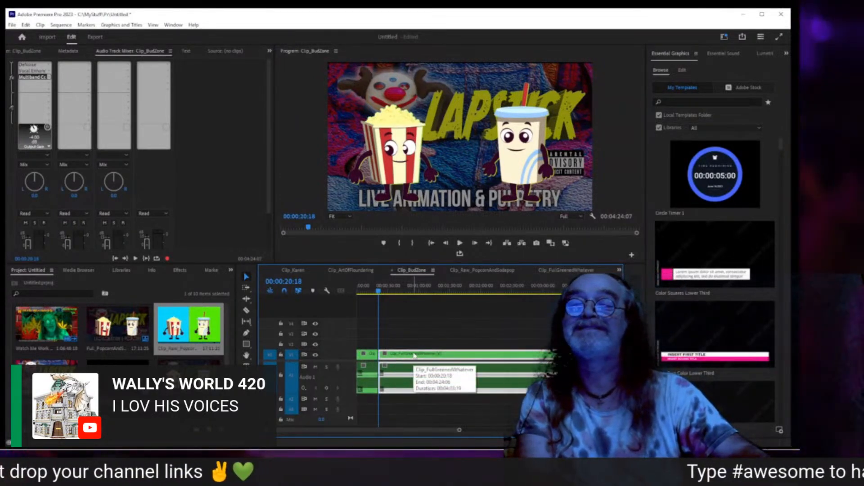
key("Delete")
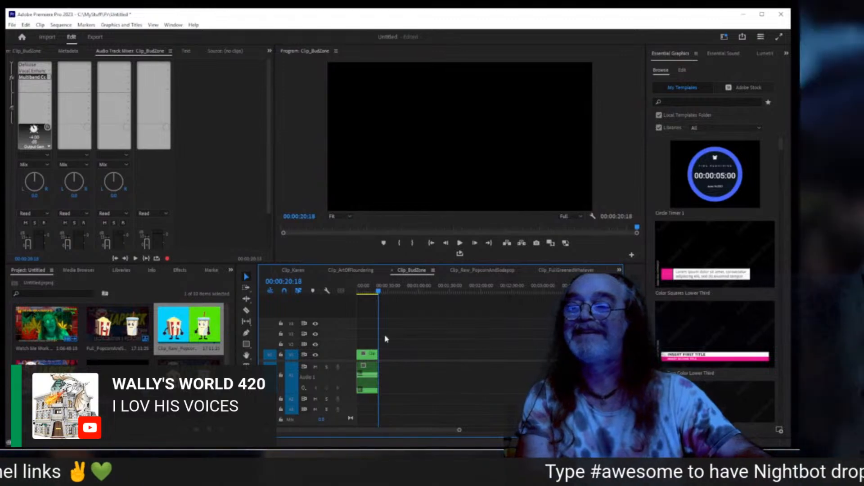
- Trim the end of the Clip_BudZone footage so the sequence lasts 00:00:20:16, and play back the ending
left_click(431, 243)
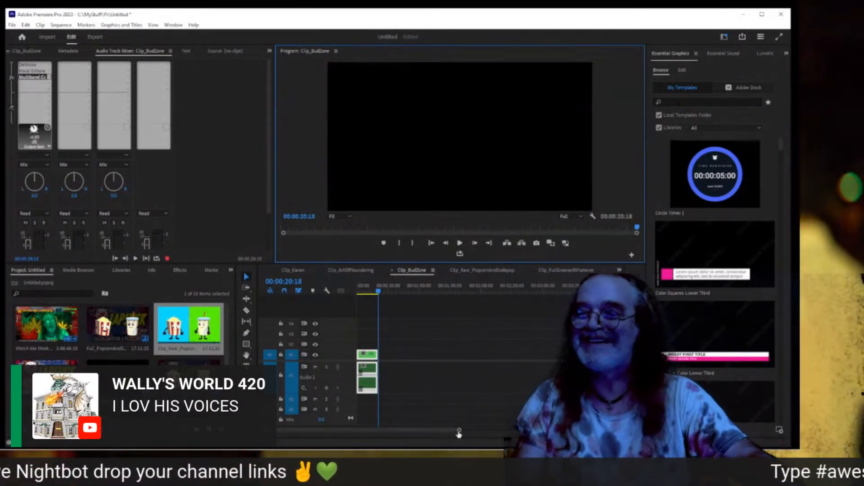
left_click_drag(459, 433, 311, 433)
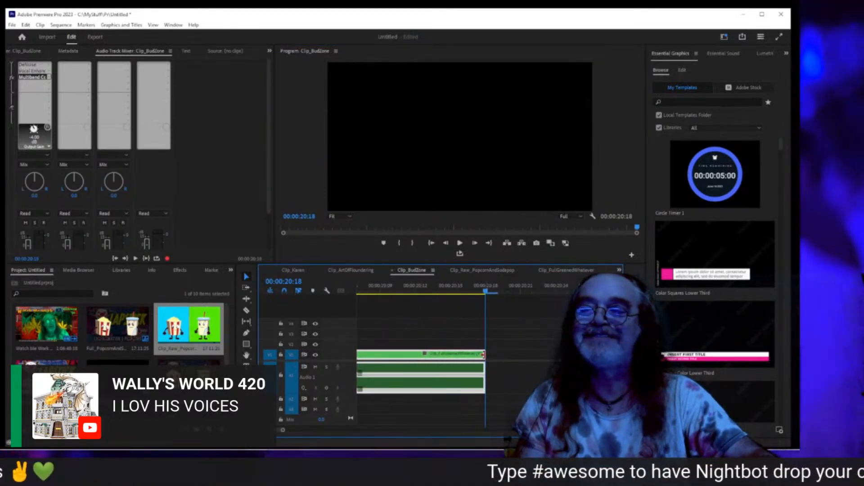
left_click_drag(480, 355, 464, 355)
left_click(368, 292)
key("space")
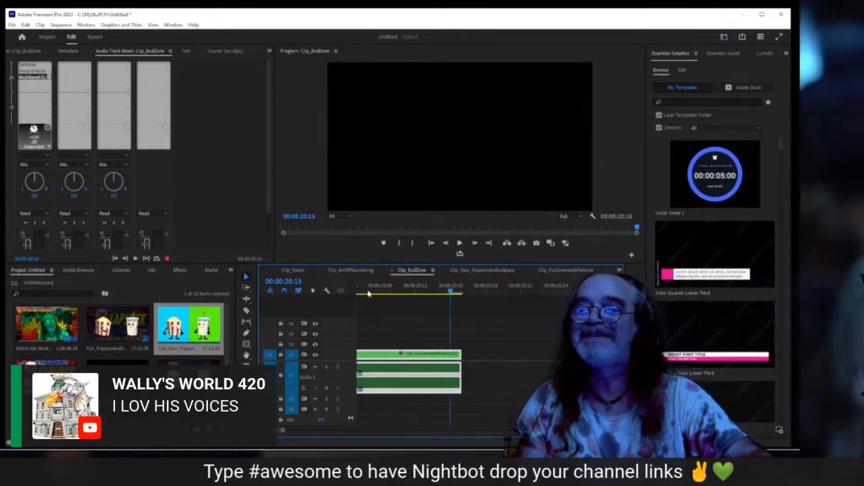
key("space")
key("space")
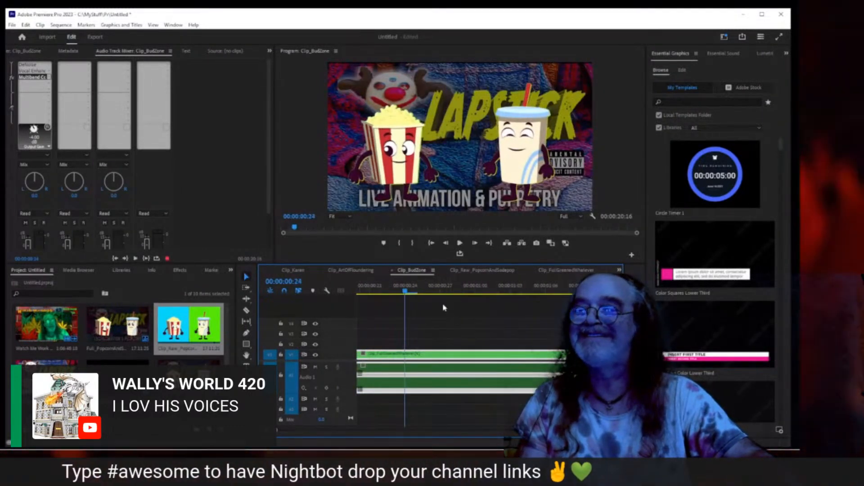
- Shorten the end of the footage to 00:00:20:14 and replay the last frames
left_click(490, 245)
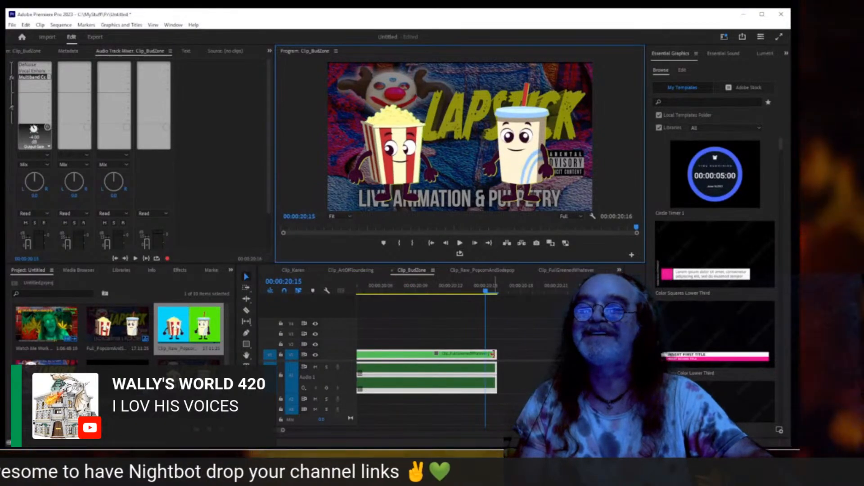
left_click_drag(493, 355, 472, 356)
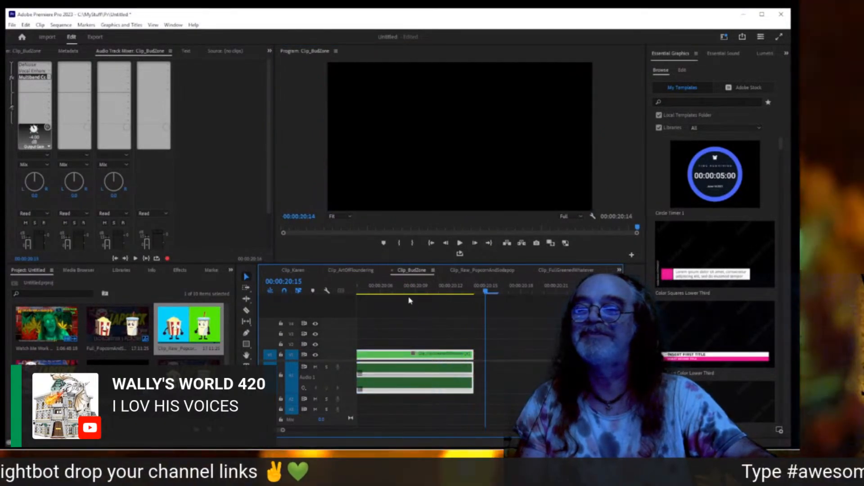
left_click(367, 293)
key("space")
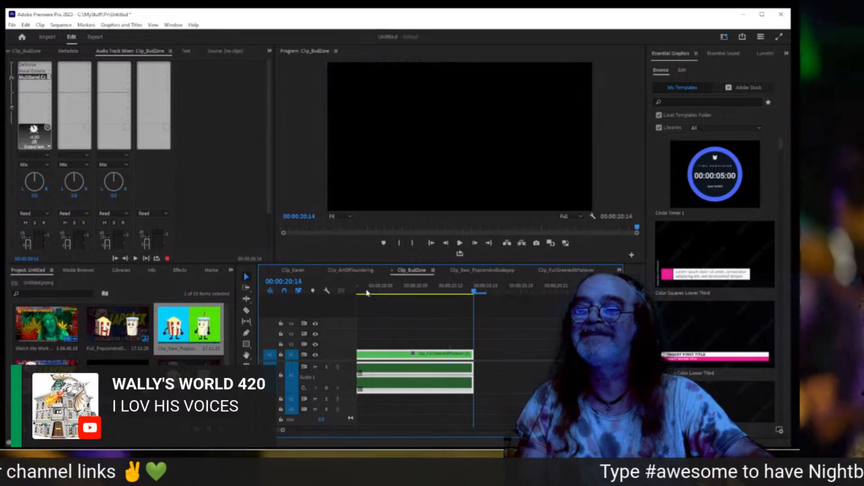
- Trim the footage's end to 00:00:20:12, replay the ending, and return the playhead to the sequence start
left_click_drag(469, 354, 449, 355)
left_click(366, 292)
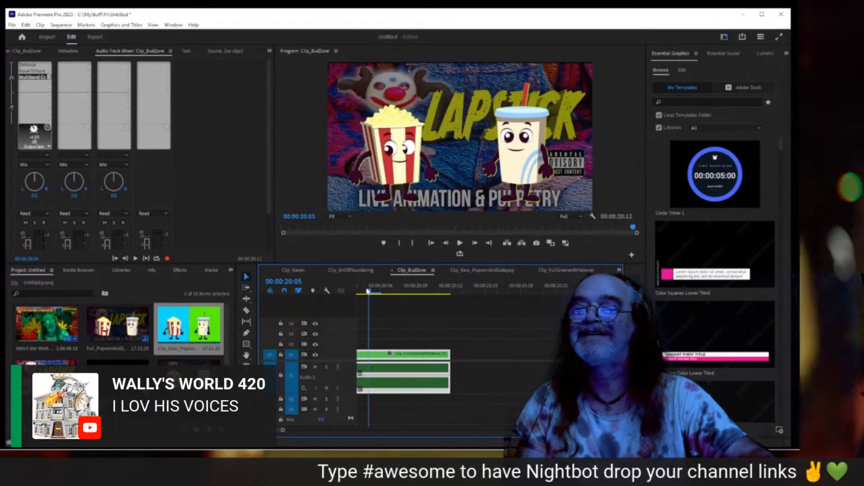
key("space")
left_click(431, 244)
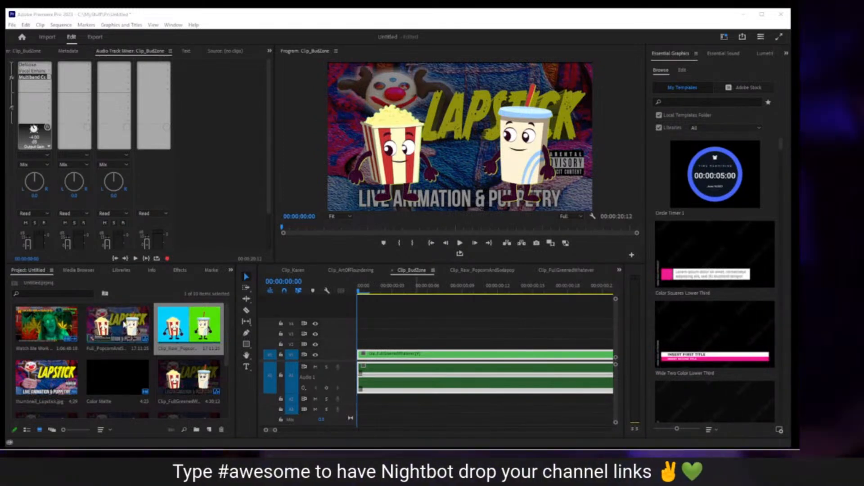
- Duplicate the full popcorn-and-sodapop clip sequence in the project and rename the copy Clip_WrapUp
right_click(119, 329)
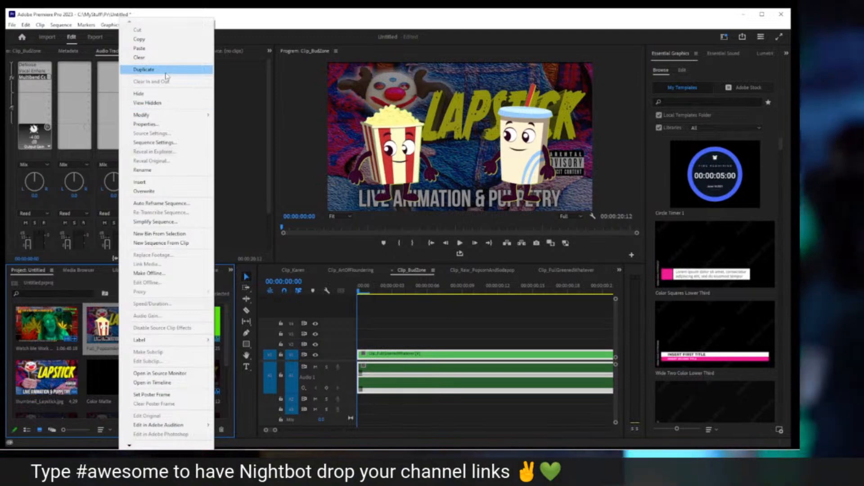
left_click(146, 69)
left_click(106, 412)
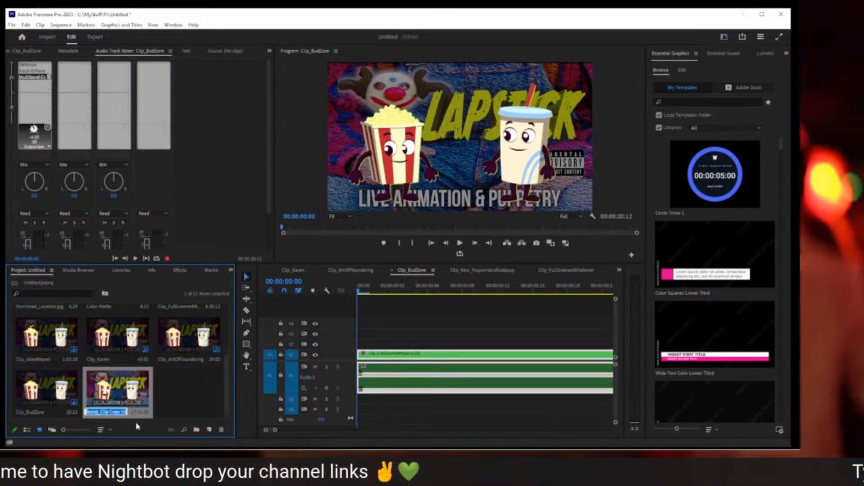
type("Cl")
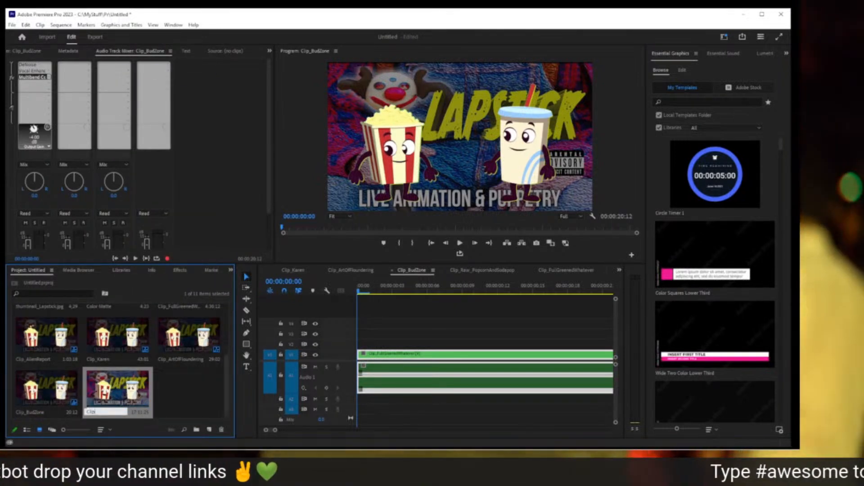
type("ip_WrapUp")
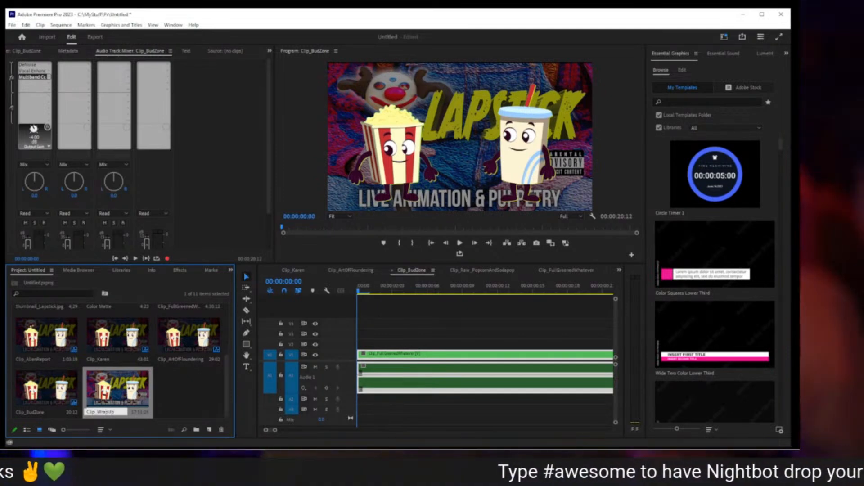
left_click(202, 405)
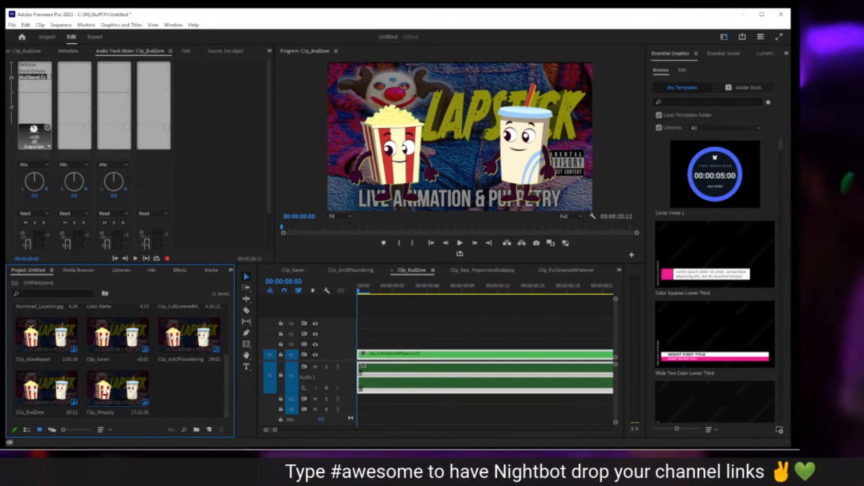
- Open the Clip_WrapUp sequence and scrub past 00:13:09:06 to locate where the wrap-up section starts
left_click(123, 394)
double_click(123, 394)
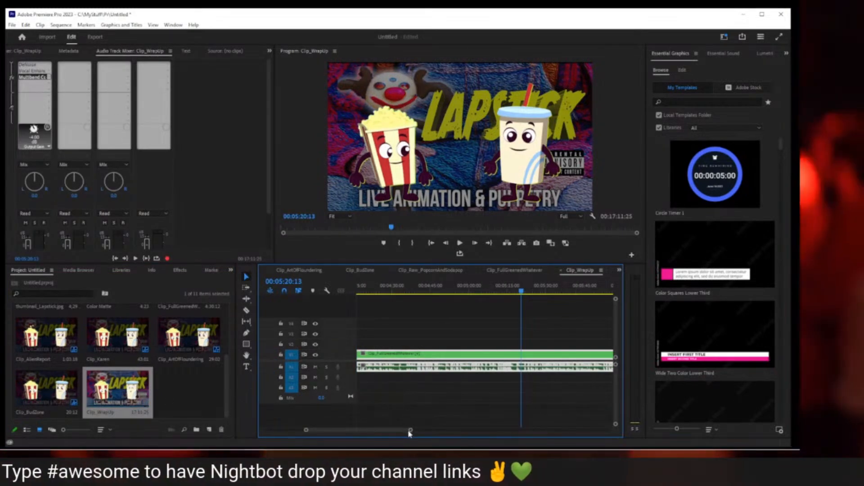
left_click_drag(410, 430, 486, 437)
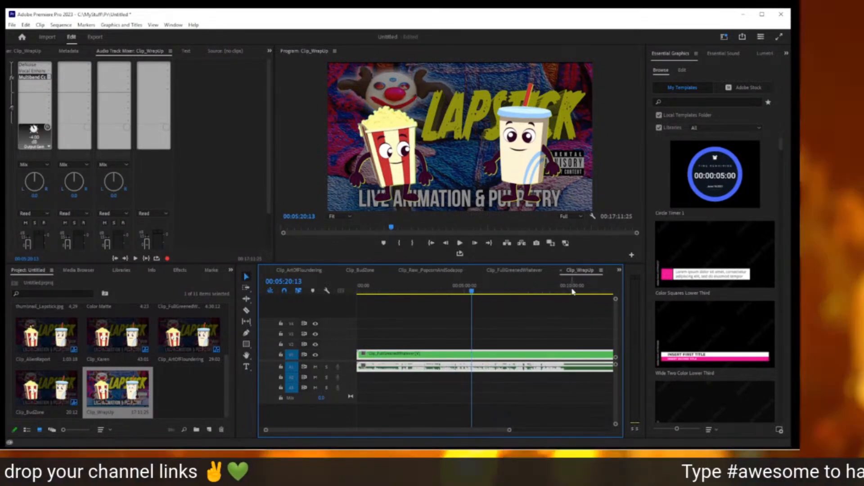
left_click(571, 288)
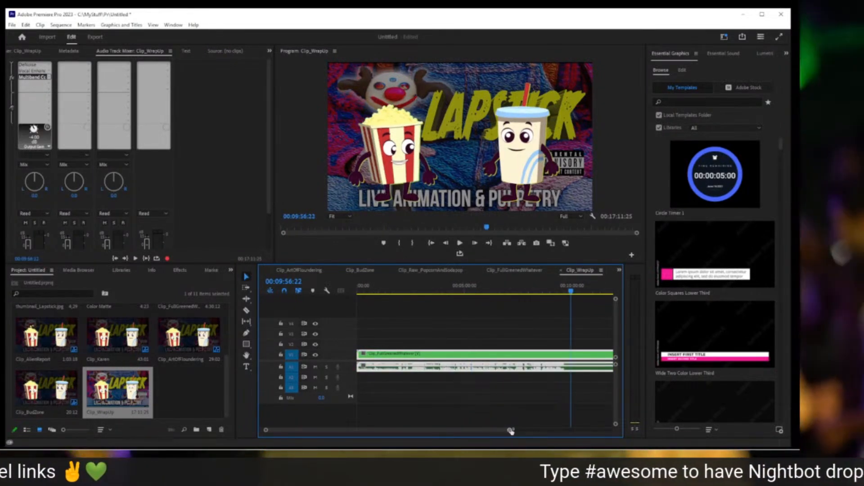
left_click_drag(511, 430, 532, 431)
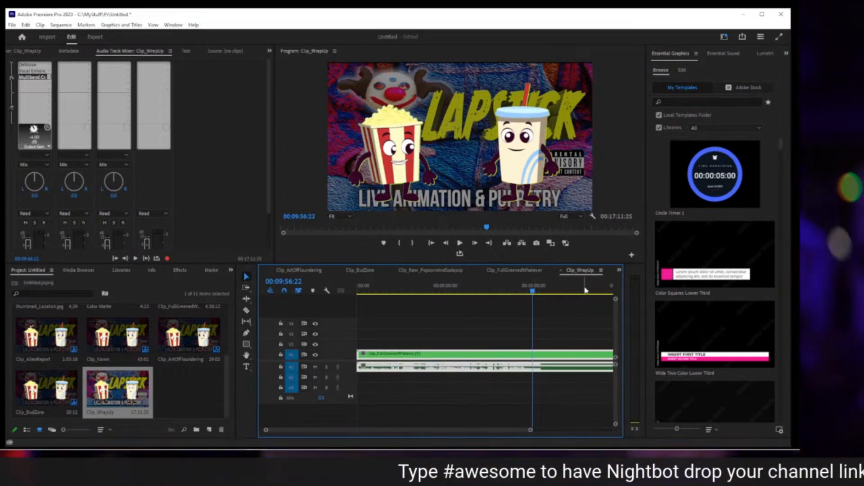
left_click(582, 288)
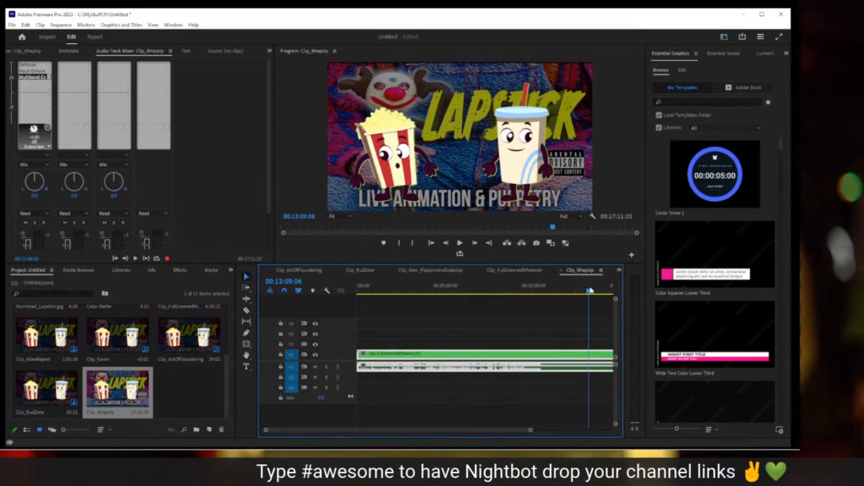
left_click(596, 291)
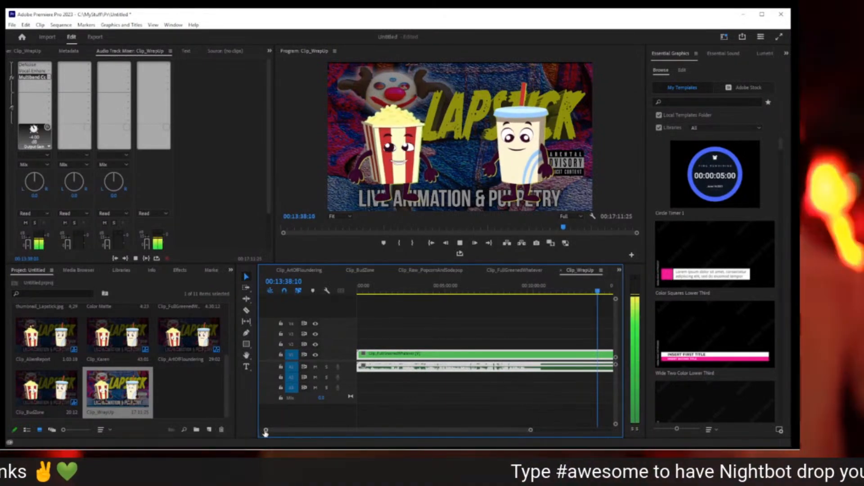
- Play on to 00:13:46:14, split the footage there, and ripple-delete everything before the cut
left_click_drag(266, 433, 382, 440)
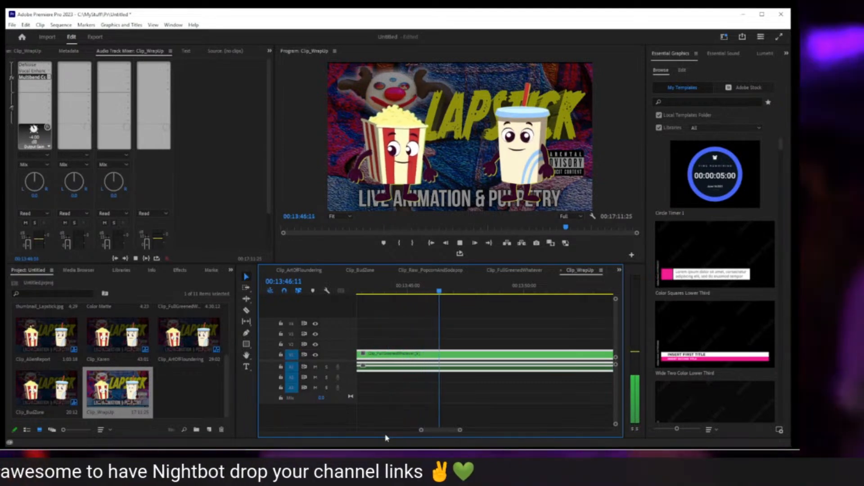
key("space")
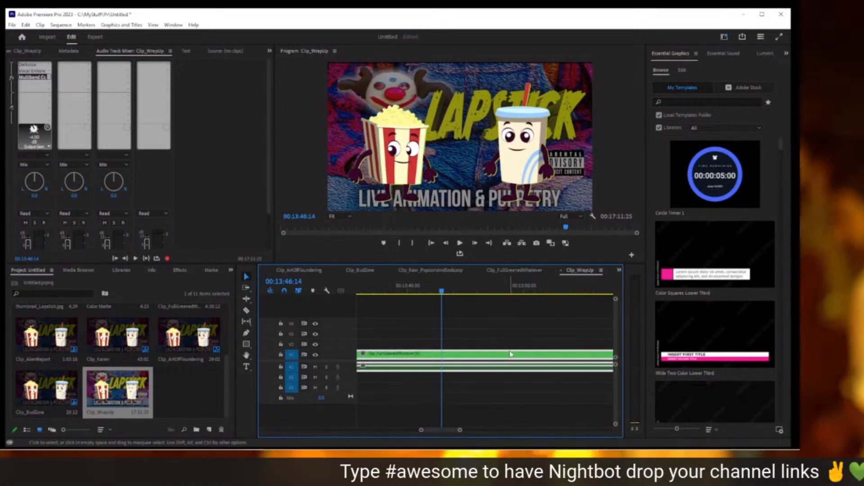
key("ctrl+k")
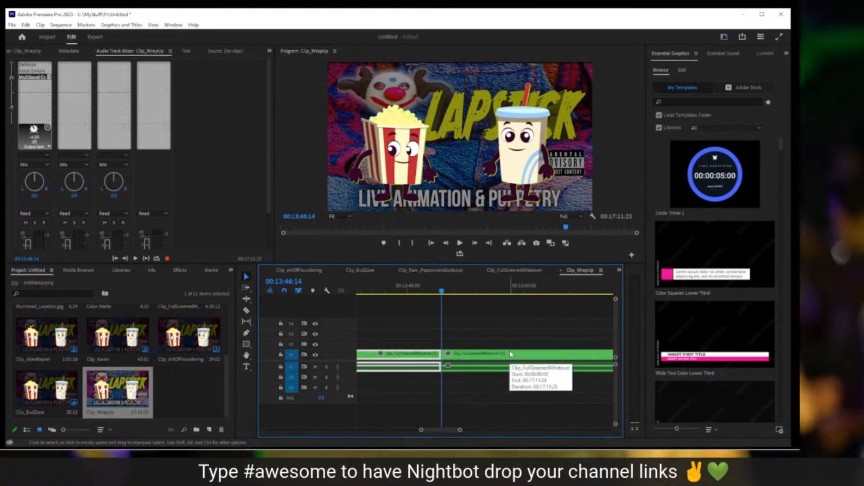
right_click(403, 354)
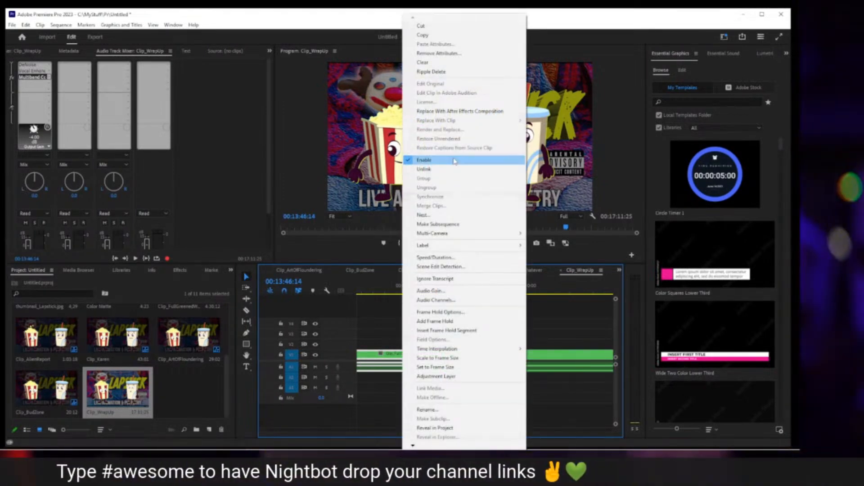
left_click(446, 72)
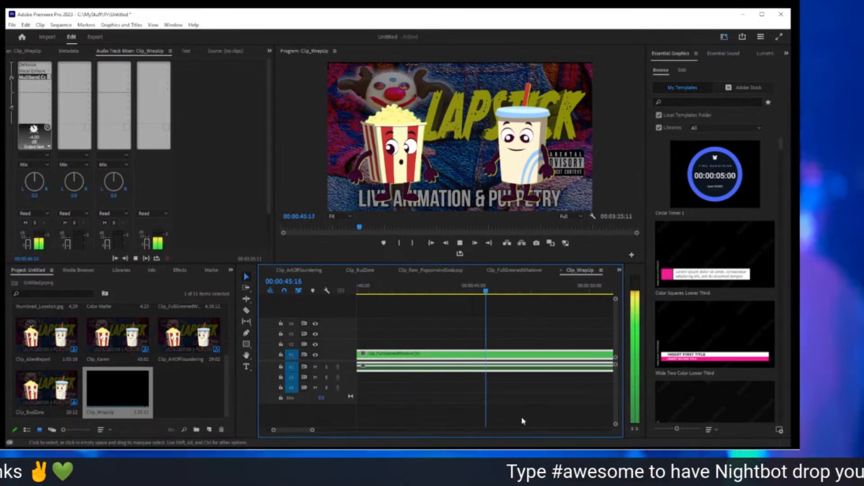
- Stop playback at 00:00:46:16, split the Clip_WrapUp footage there, and ripple-delete the part before it
key("space")
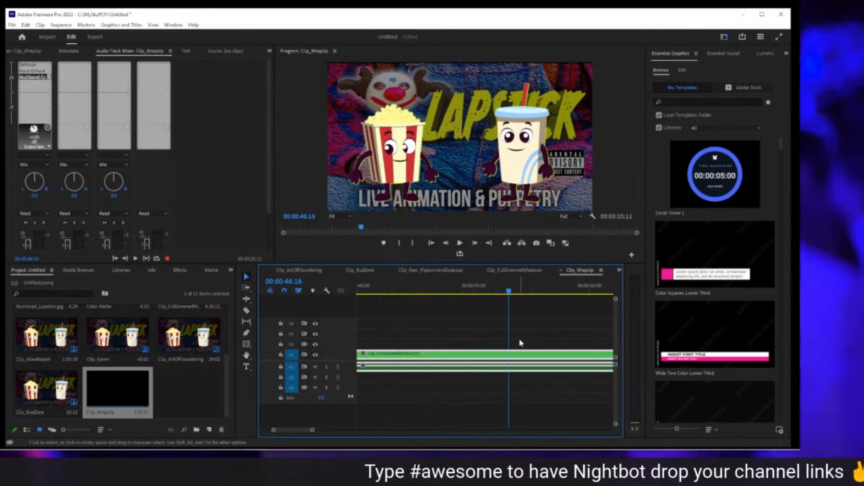
key("ctrl+k")
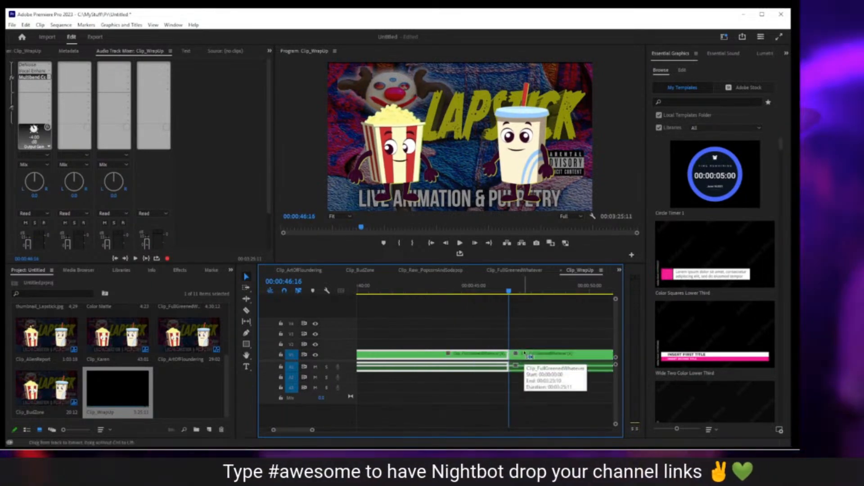
right_click(433, 354)
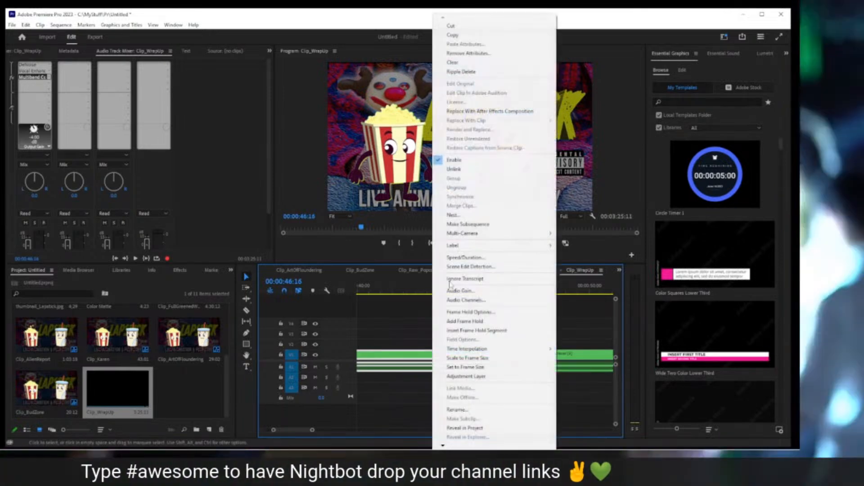
left_click(460, 72)
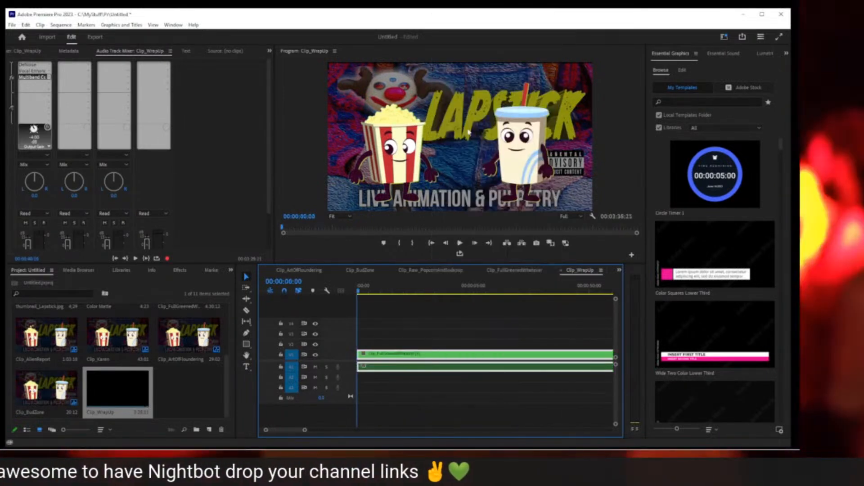
- Play to 00:00:06:05, trim the footage's start to that point with the audio track expanded, and close the gap left in front
left_click(459, 244)
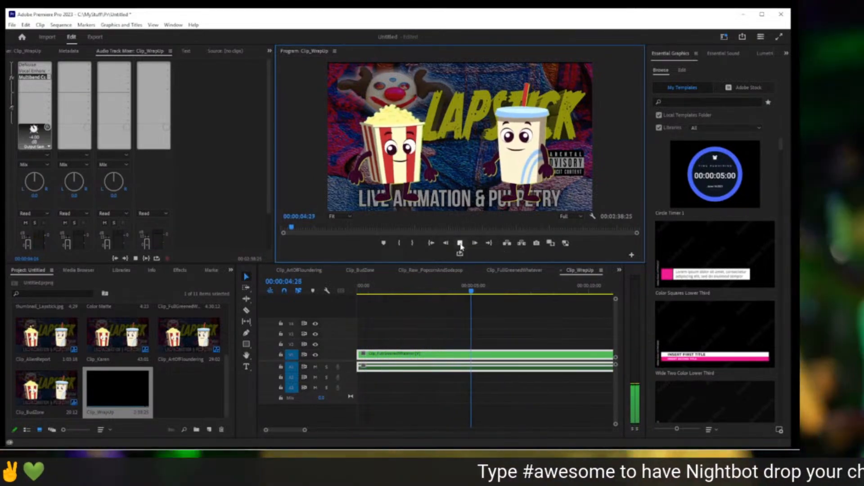
left_click(460, 243)
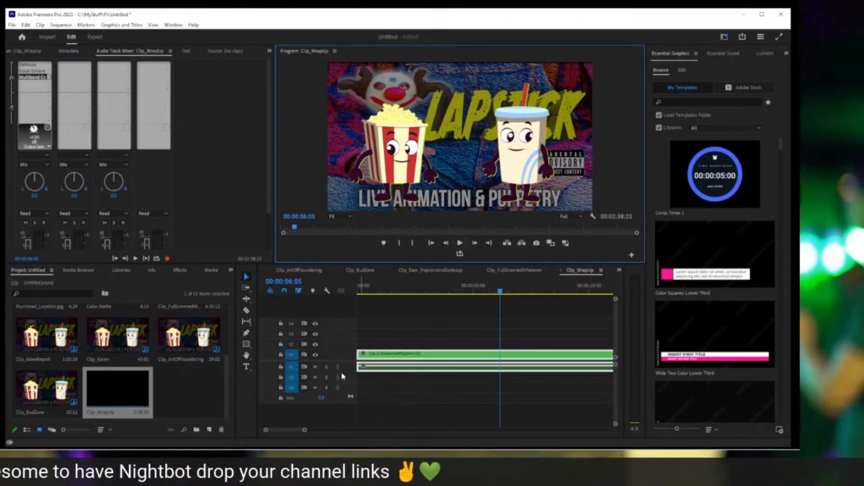
left_click(349, 393)
left_click_drag(350, 393, 350, 393)
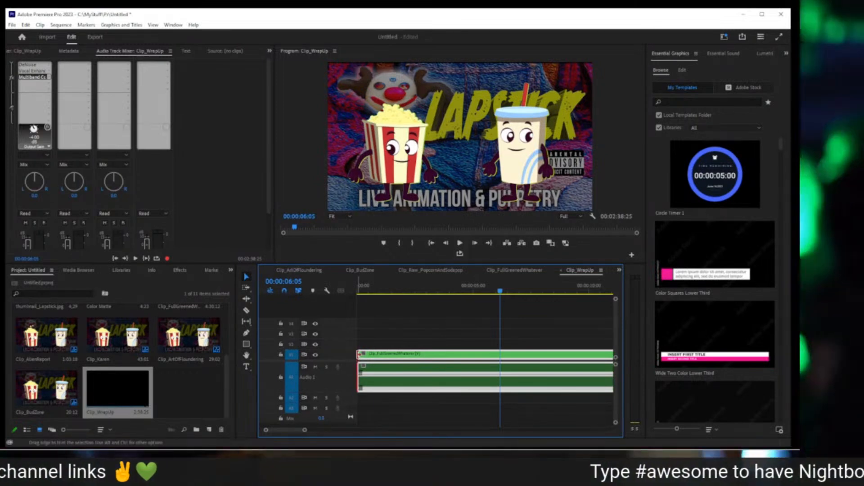
left_click_drag(359, 355, 498, 357)
left_click(489, 355)
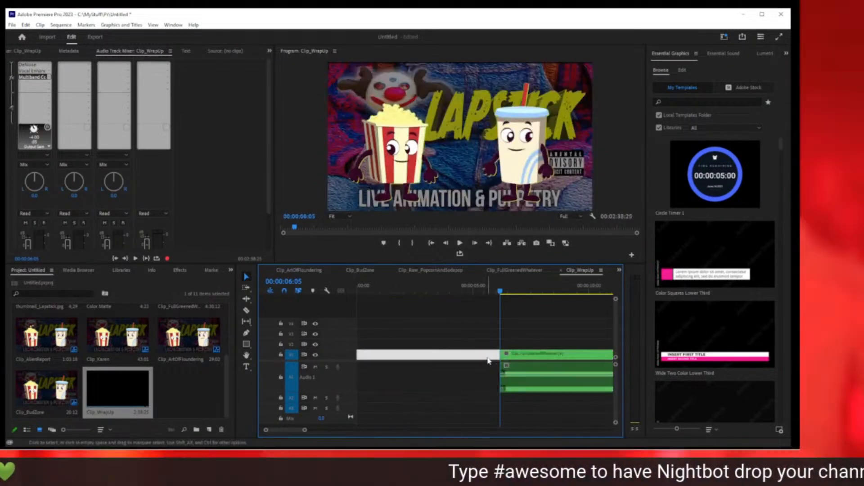
right_click(489, 358)
left_click(492, 364)
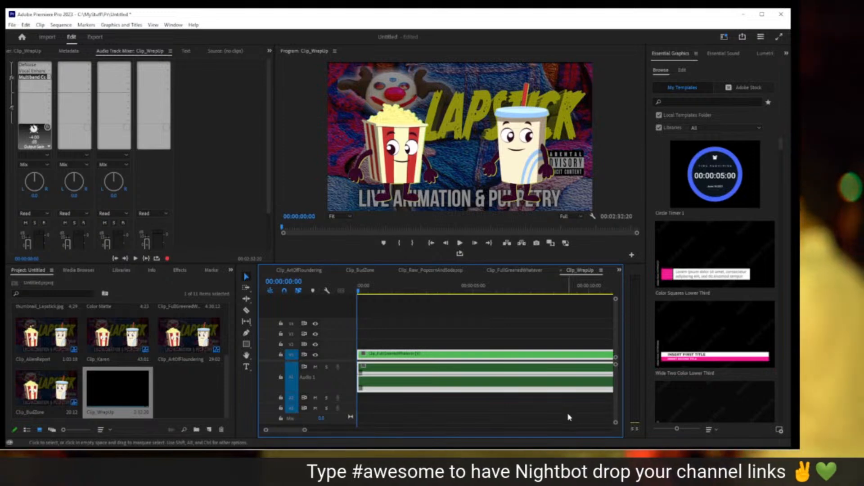
- Play to 00:00:31:15, split the footage there, delete the remainder, and return the playhead to the sequence start
key("space")
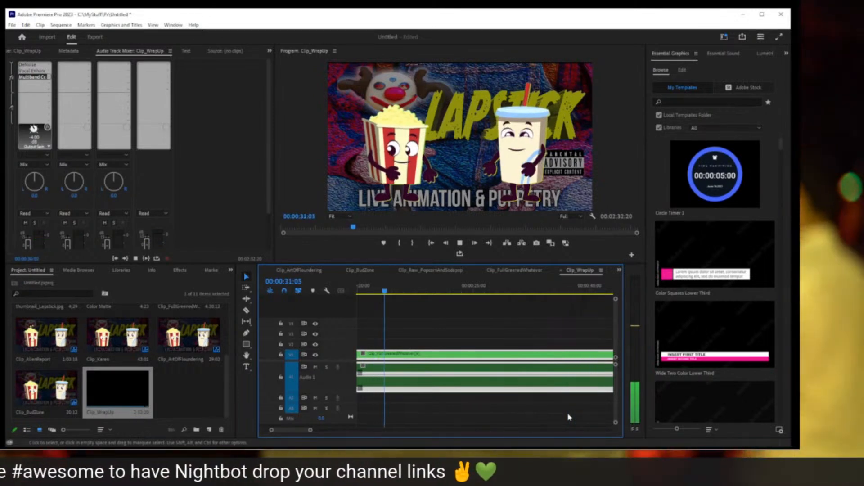
key("space")
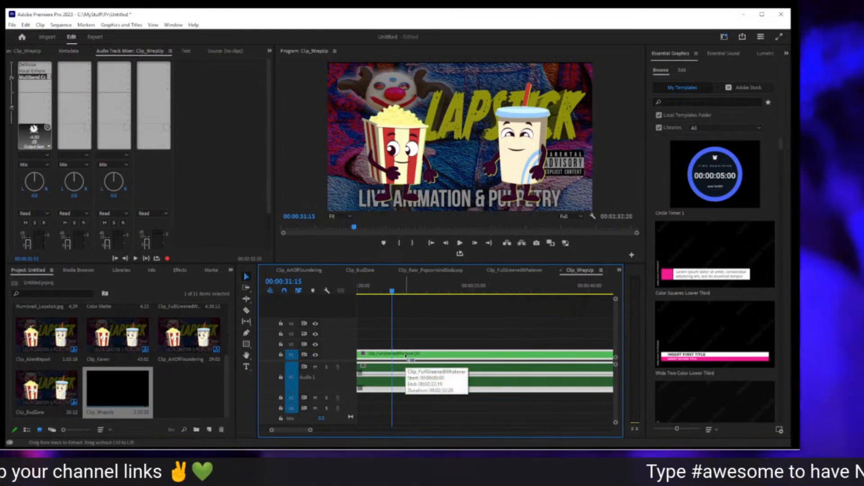
key("ctrl+k")
left_click(410, 357)
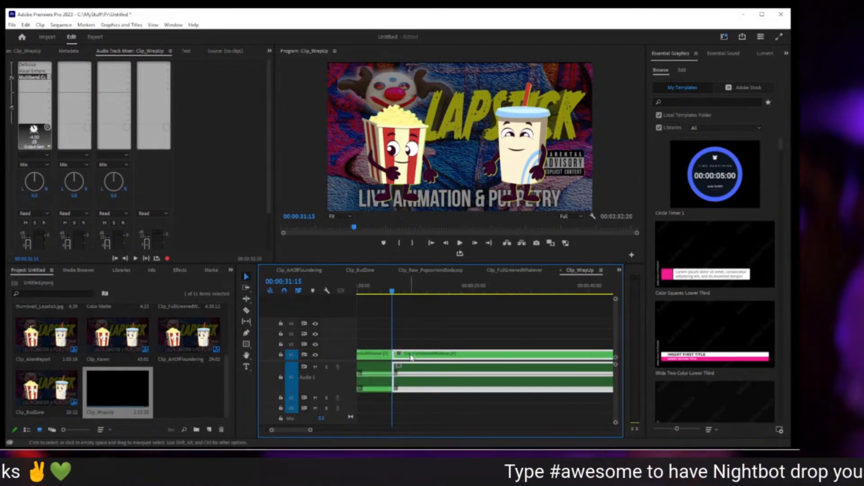
key("Delete")
left_click(431, 245)
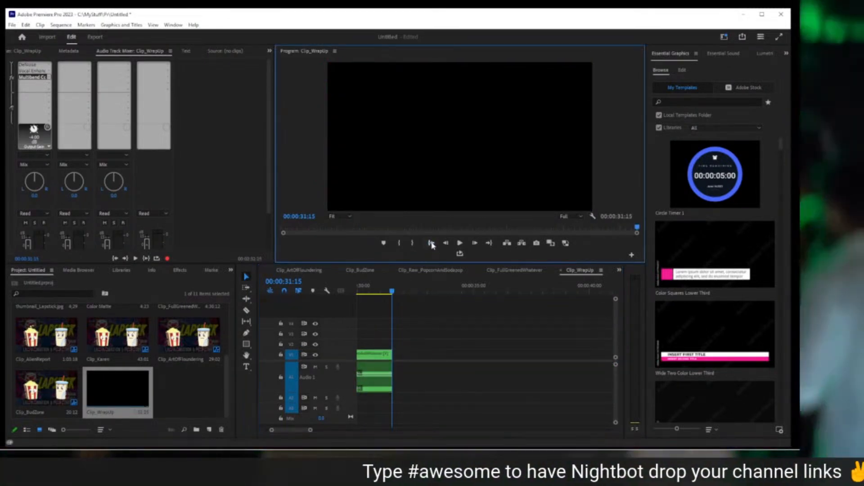
left_click(432, 244)
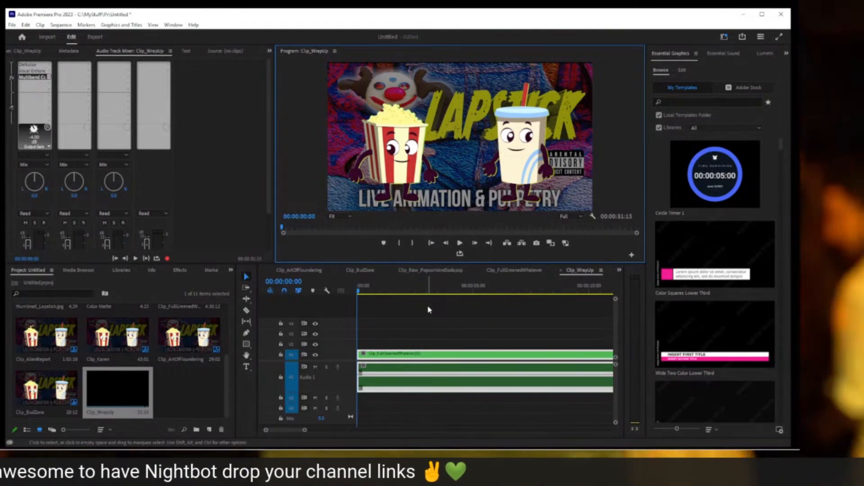
- Play the whole Clip_WrapUp sequence in full screen, and return the playhead to the start
key("ctrl+grave")
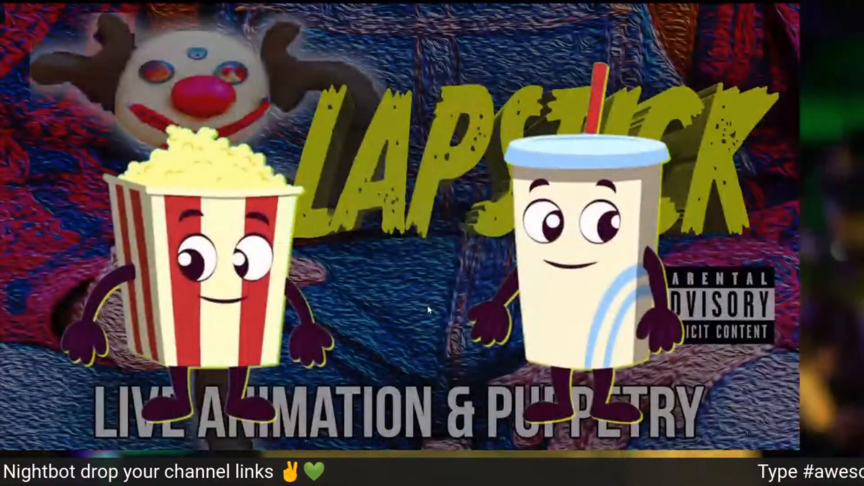
key("space")
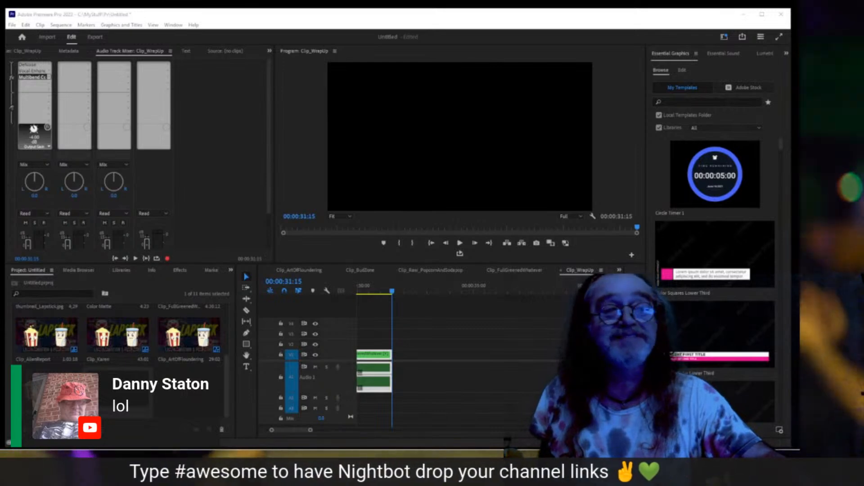
left_click(432, 244)
left_click(432, 244)
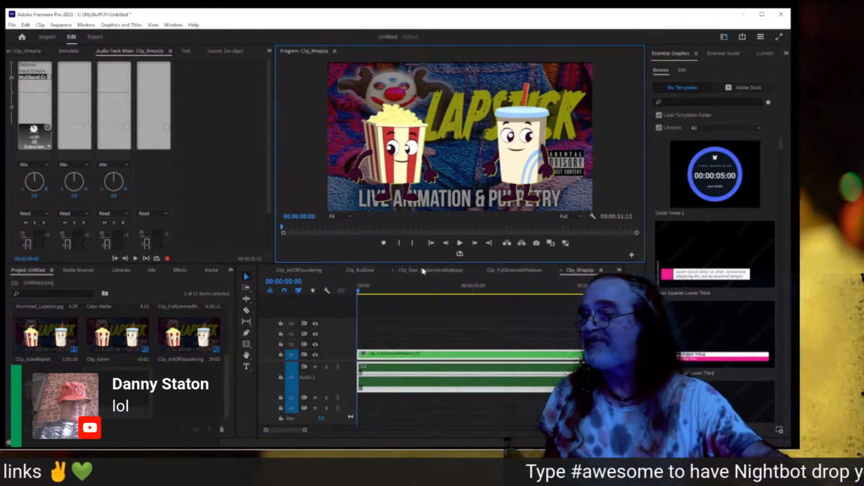
- Create a new sequence from the Watch Me Work livestream recording in the project and scrub it to 00:27:53:04
scroll(197, 323, "down", 2)
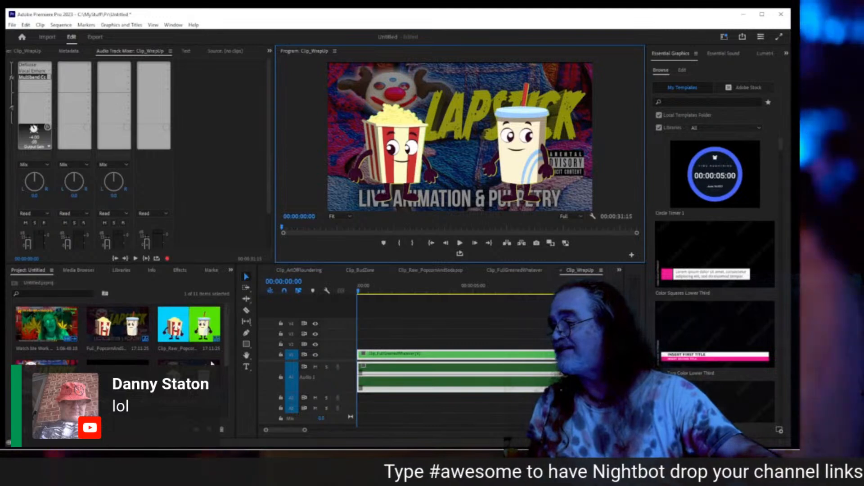
left_click(47, 330)
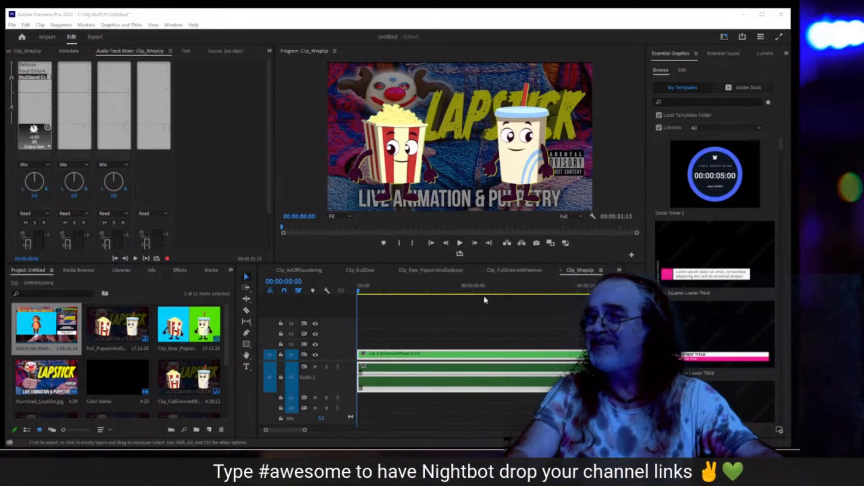
left_click(619, 270)
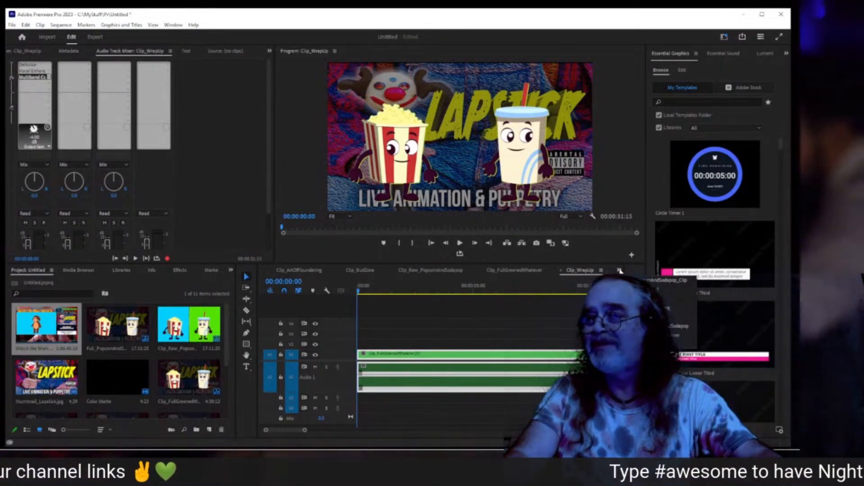
left_click(620, 271)
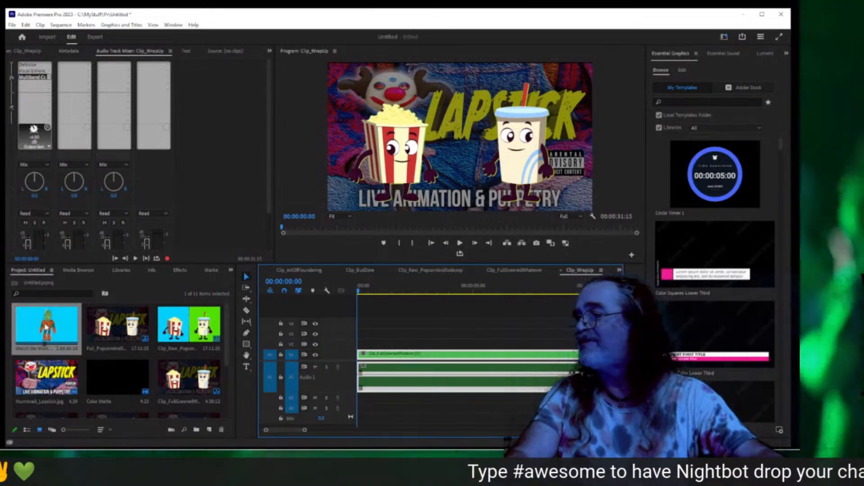
right_click(41, 324)
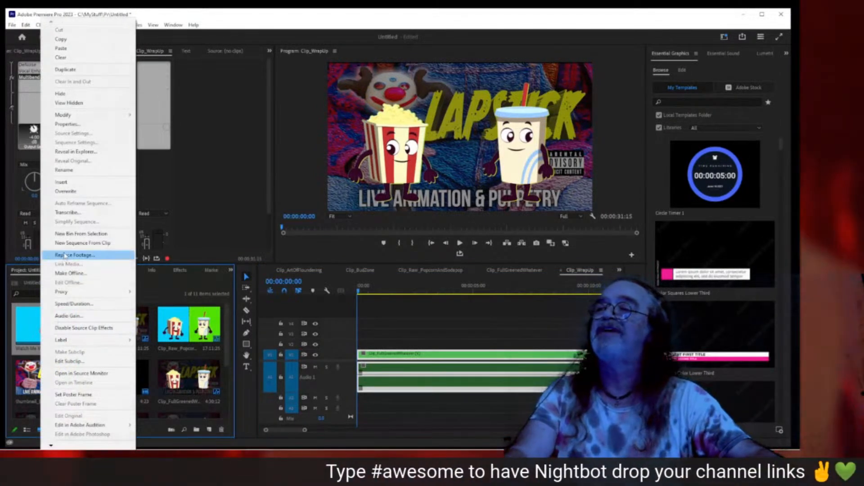
left_click(66, 246)
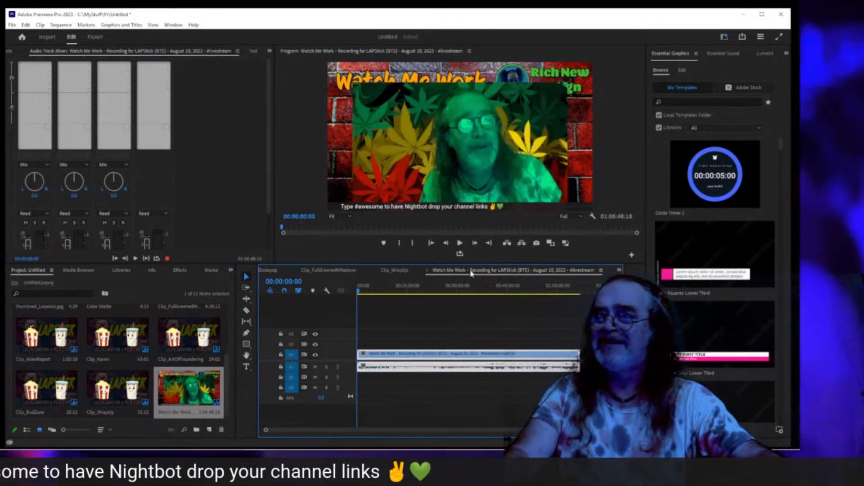
left_click_drag(418, 292, 452, 295)
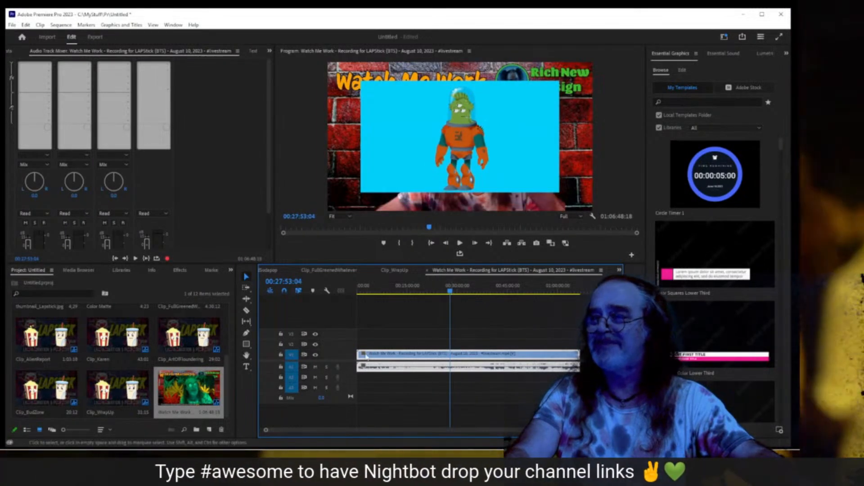
- Trim the livestream footage's start to 00:27:53:04, close the gap left in front, and return the playhead to the sequence start
left_click_drag(360, 355, 441, 358)
left_click(450, 363)
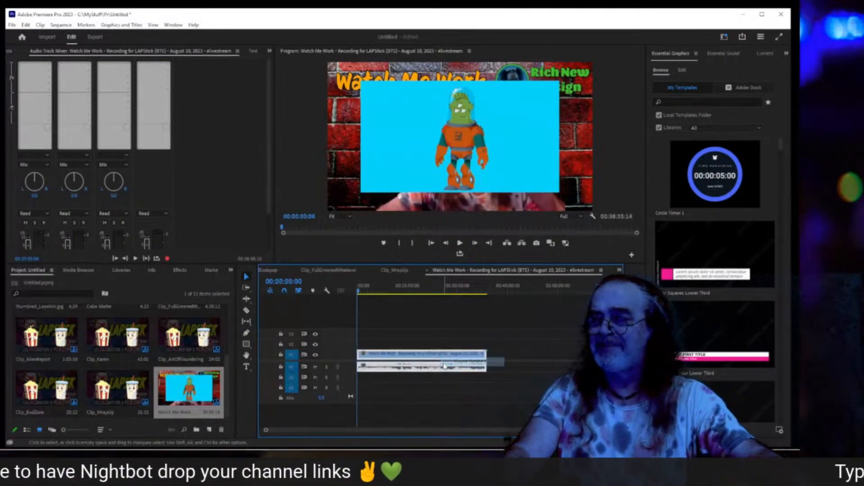
key("Home")
- Play the livestream sequence from its start, partly in full screen, and stop at 00:04:36:02
key("space")
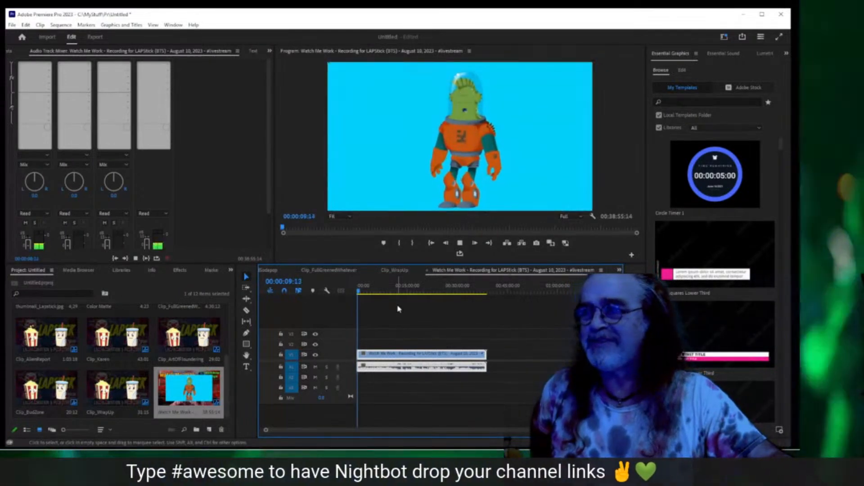
key("space")
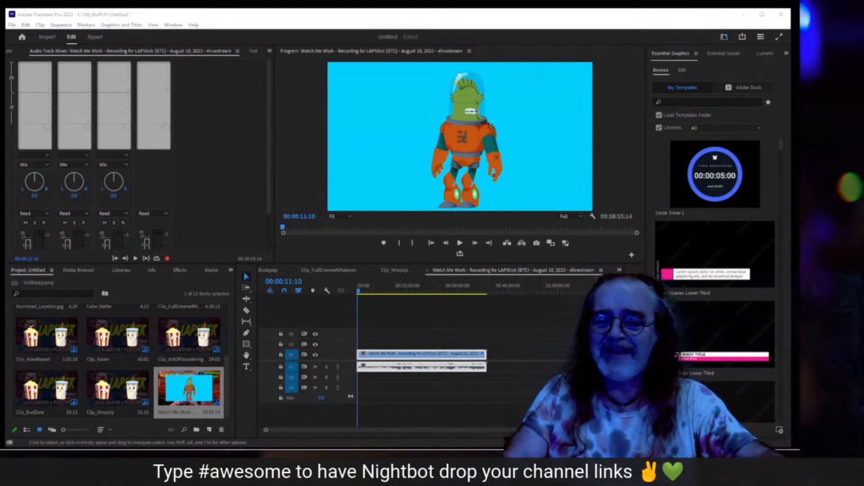
left_click_drag(618, 430, 496, 430)
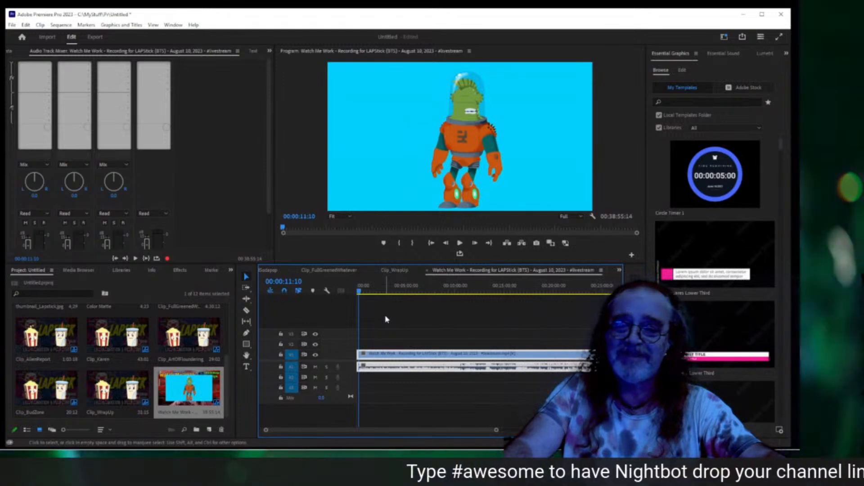
key("space")
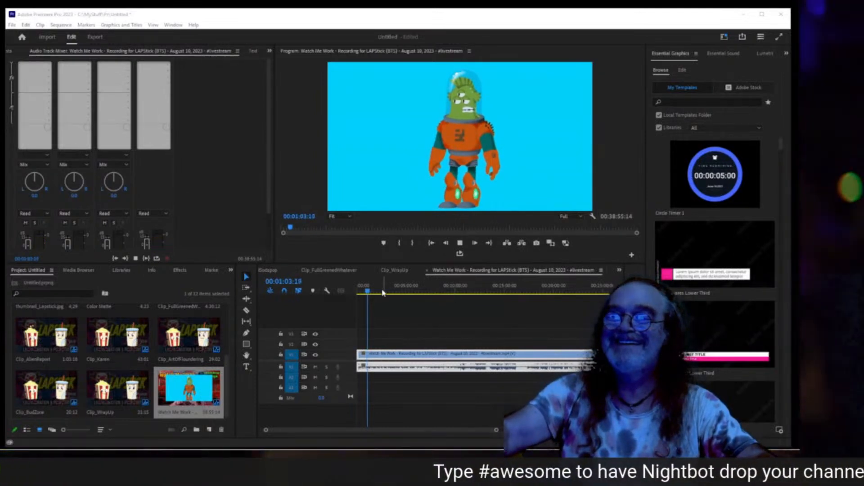
left_click(308, 15)
key("ctrl+grave")
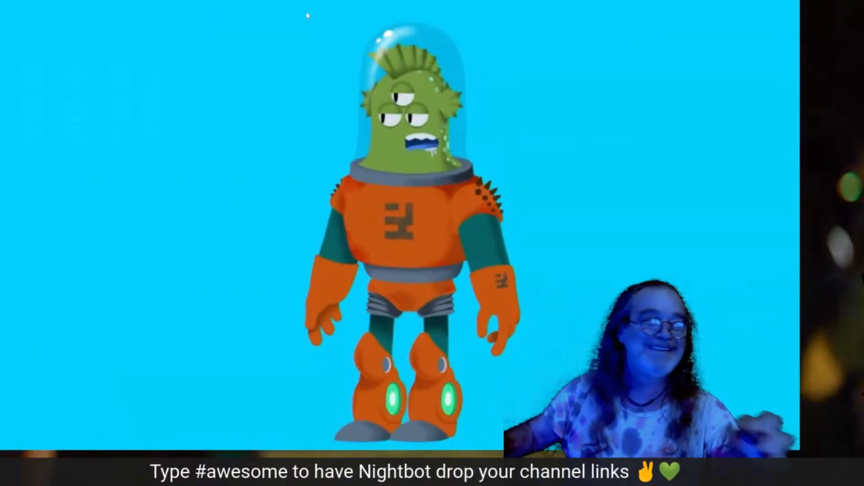
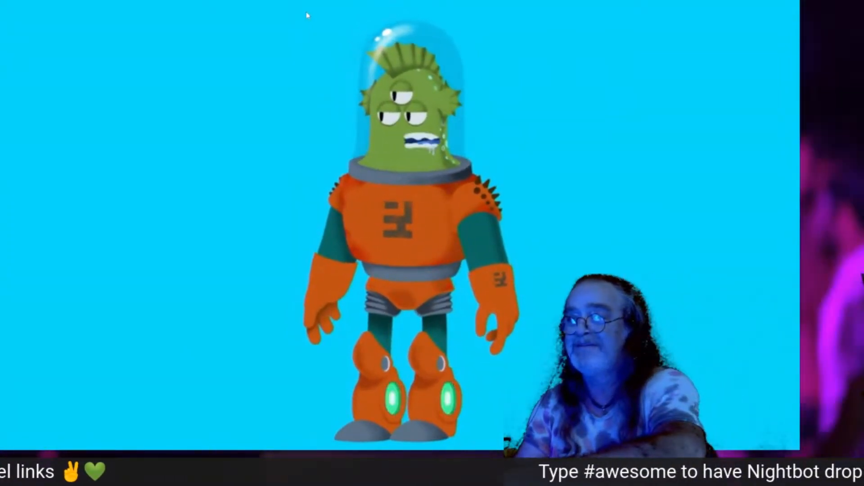
key("Escape")
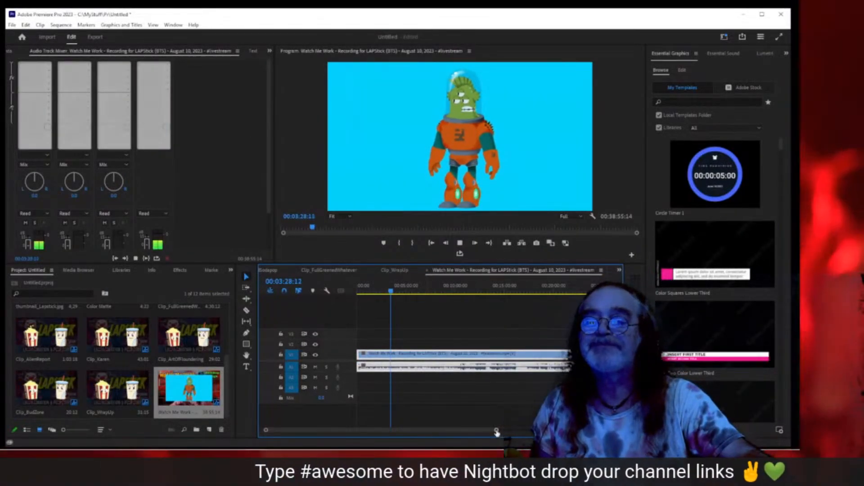
left_click_drag(497, 432, 435, 436)
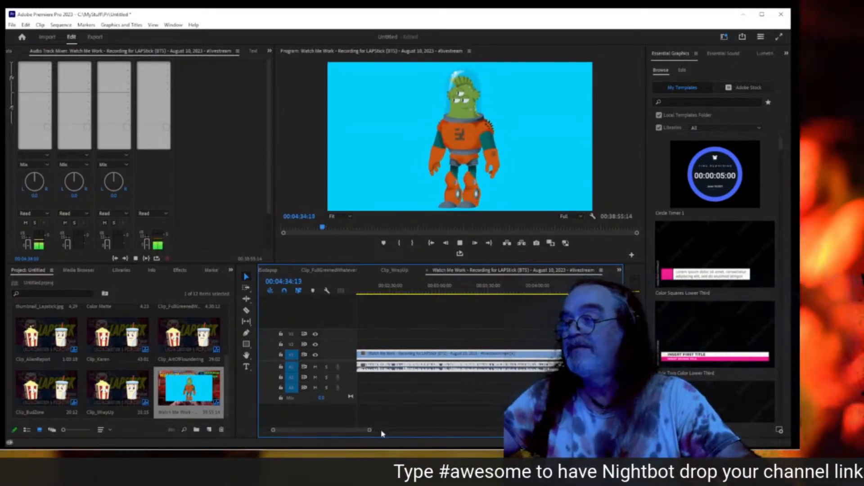
key("space")
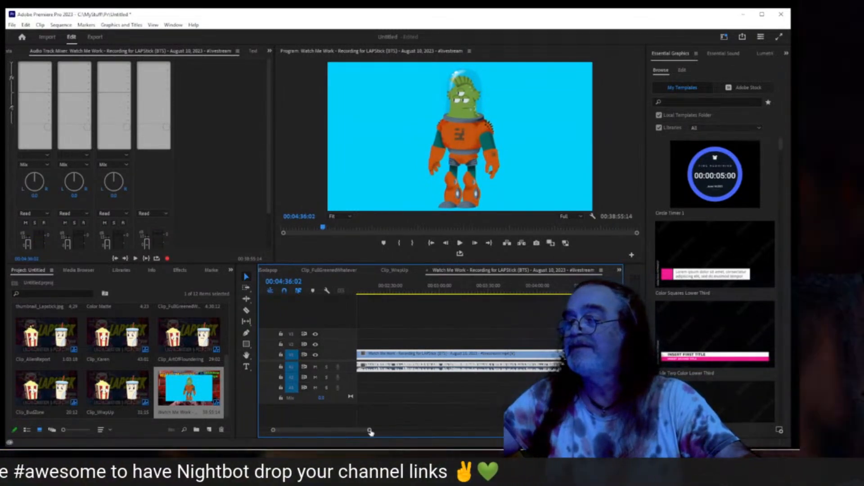
- Trim the livestream footage's start to the playhead at 00:04:36:02 and ripple delete the gap left in front
left_click_drag(369, 430, 412, 431)
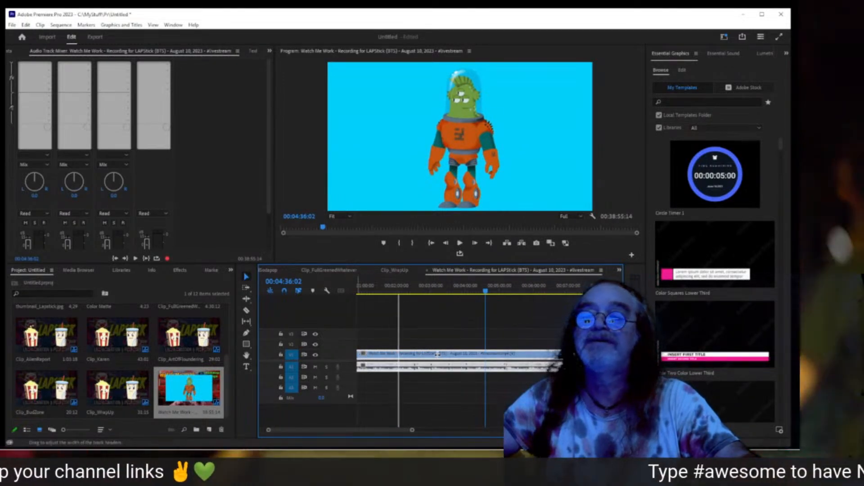
left_click_drag(438, 355, 439, 358)
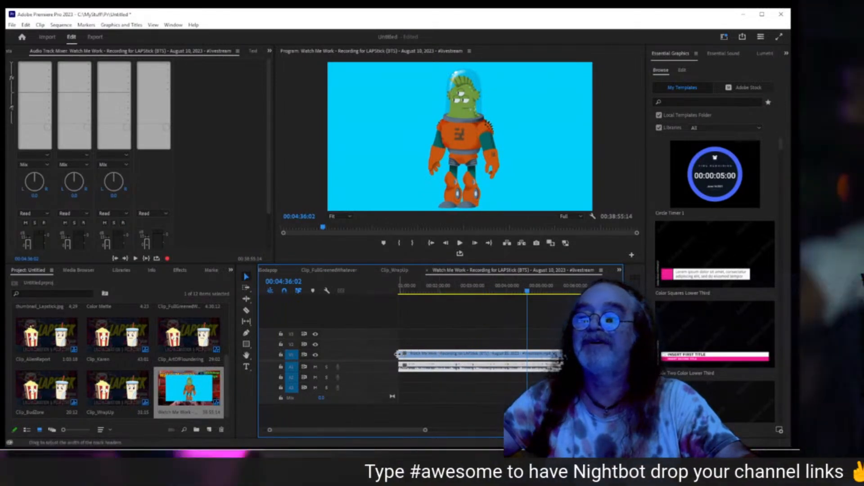
left_click_drag(397, 354, 346, 357)
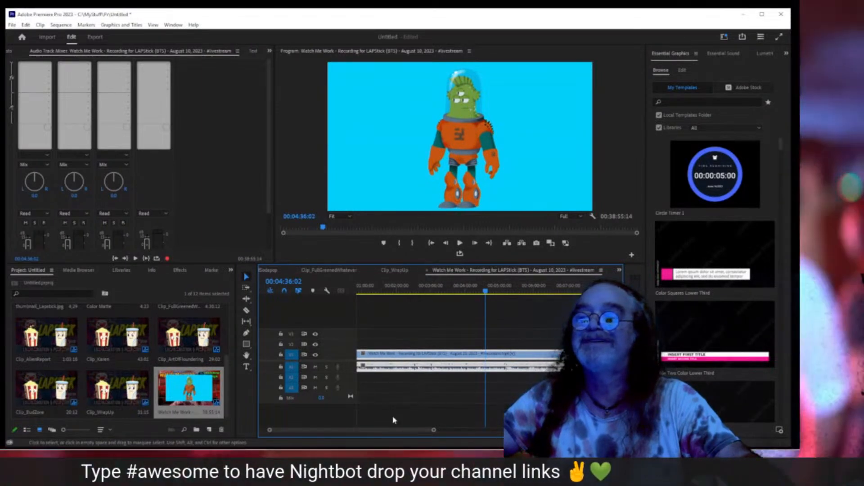
left_click_drag(408, 431, 395, 432)
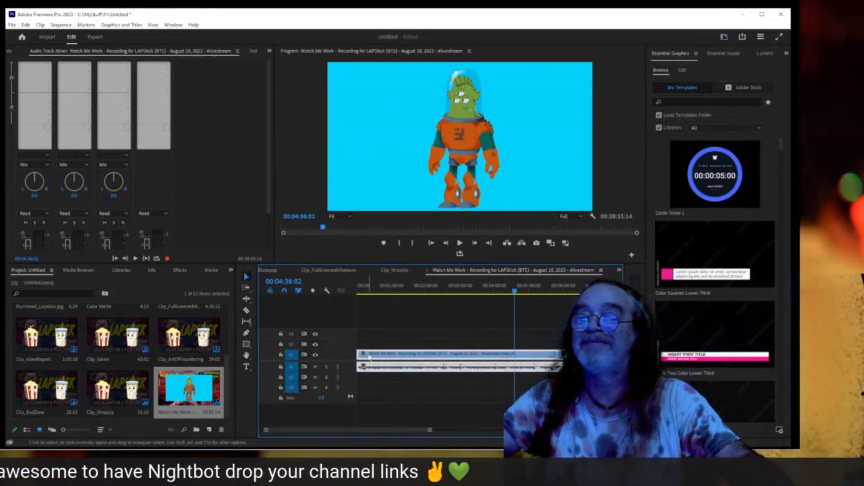
left_click_drag(421, 352, 513, 357)
right_click(501, 358)
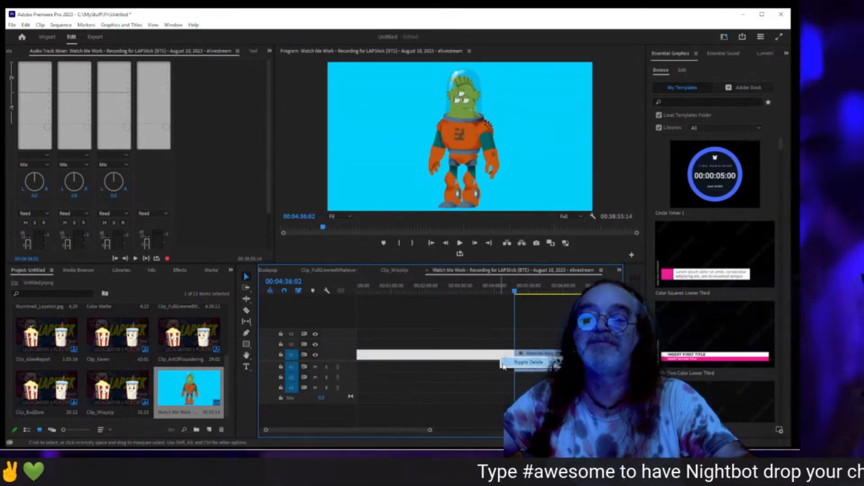
left_click(522, 362)
- Play on to 00:01:14:24, split the livestream footage there, and ripple delete the piece before the cut
key("space")
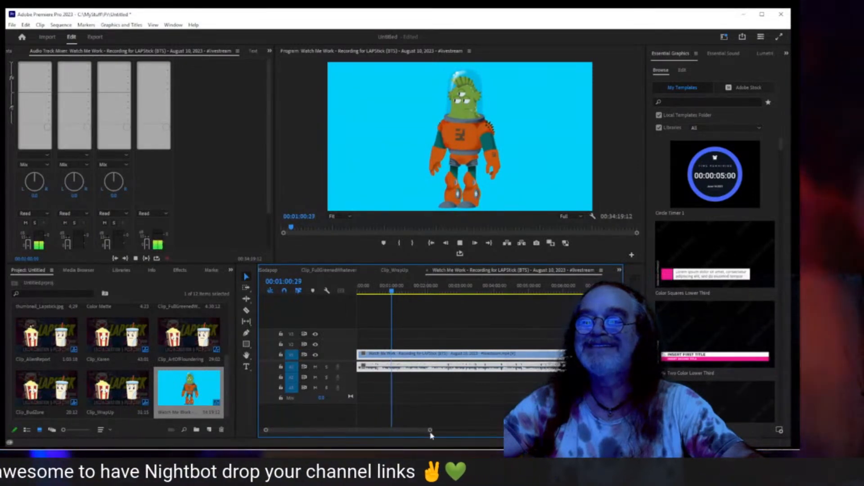
left_click_drag(431, 434, 374, 438)
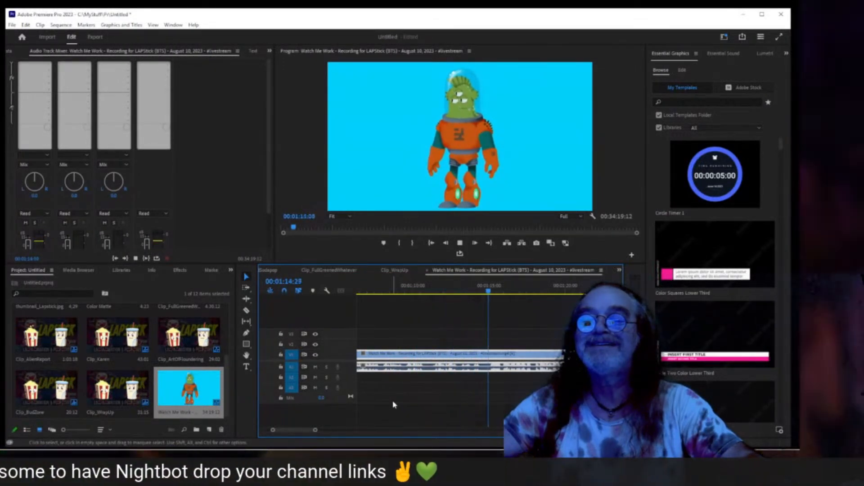
key("space")
left_click(490, 290)
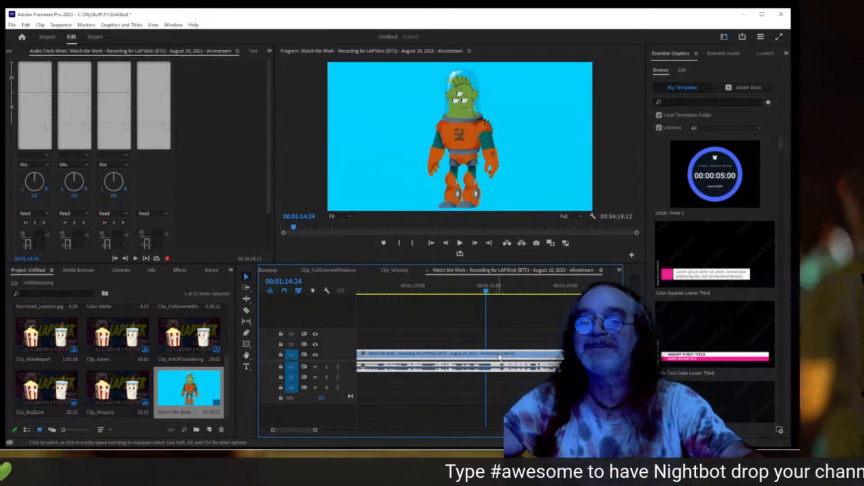
key("ctrl+k")
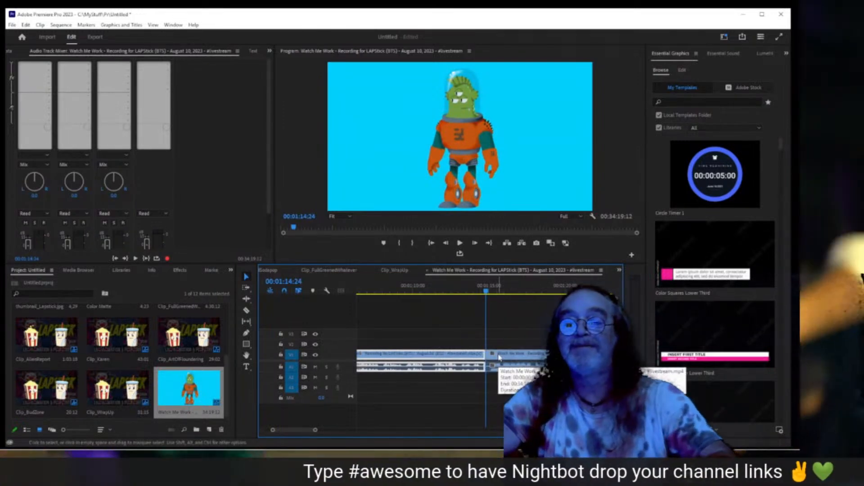
right_click(462, 354)
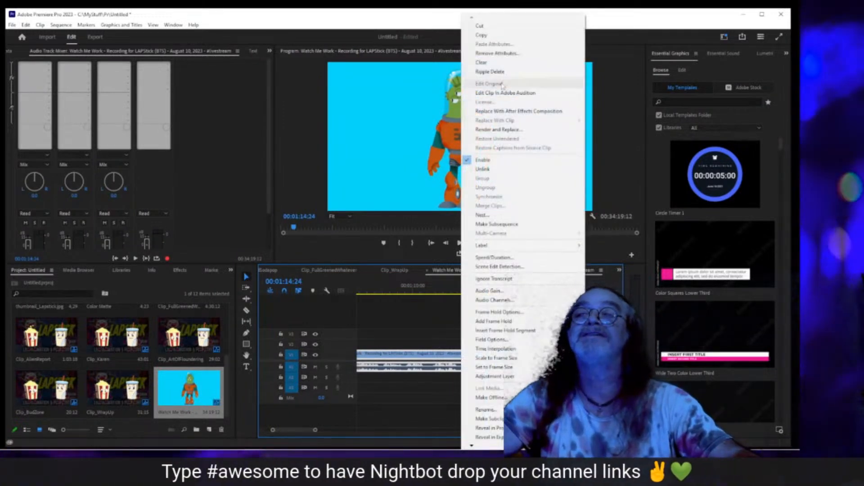
left_click(491, 71)
- Play from the start, set the playhead to 00:00:51:28, split the footage there, and ripple delete the piece before it
key("space")
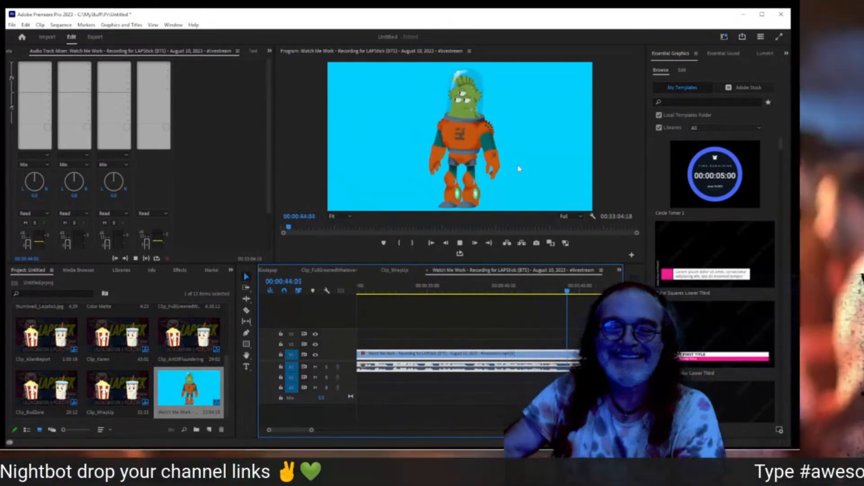
key("space")
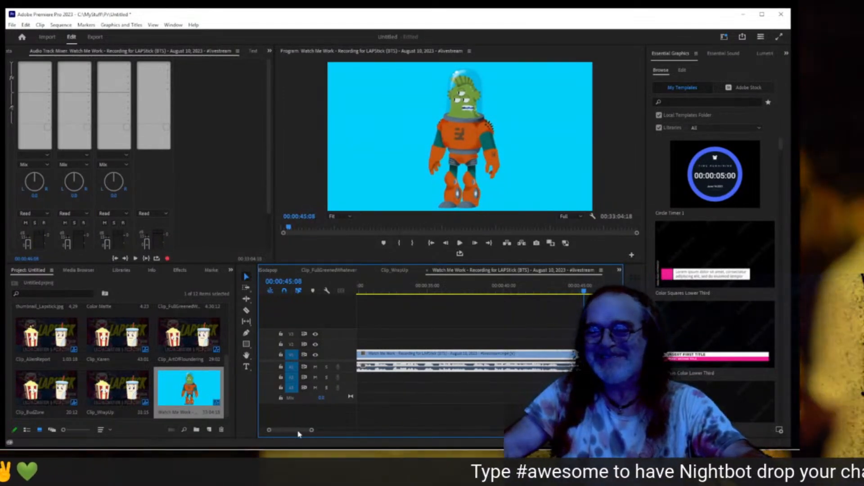
left_click_drag(298, 434, 300, 433)
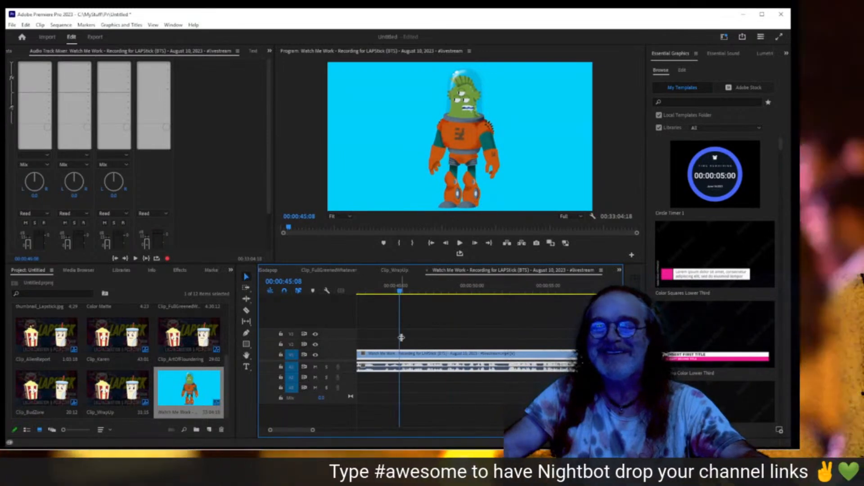
key("space")
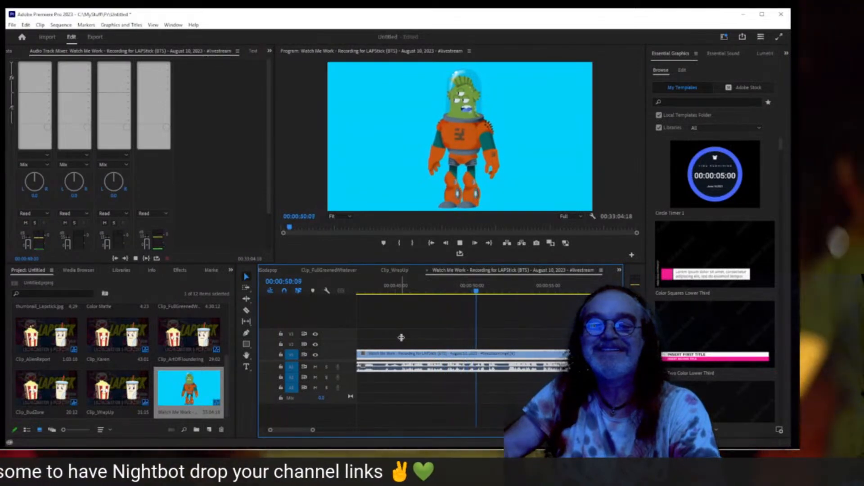
key("space")
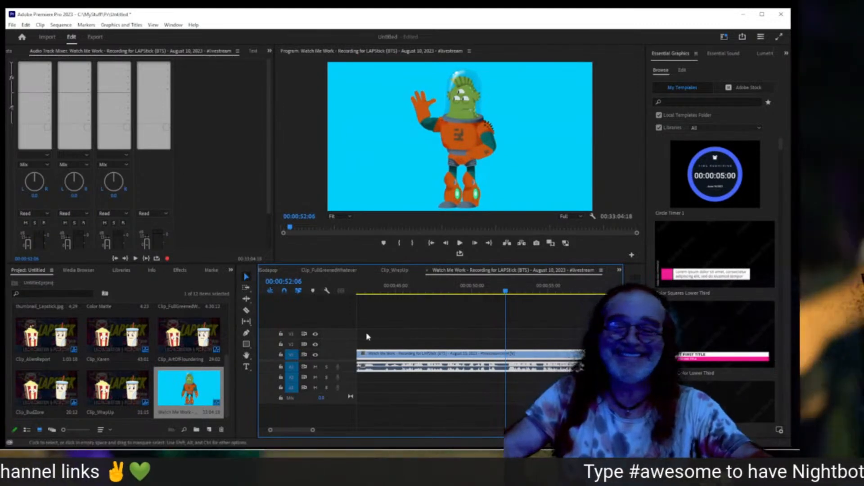
left_click_drag(506, 294, 502, 294)
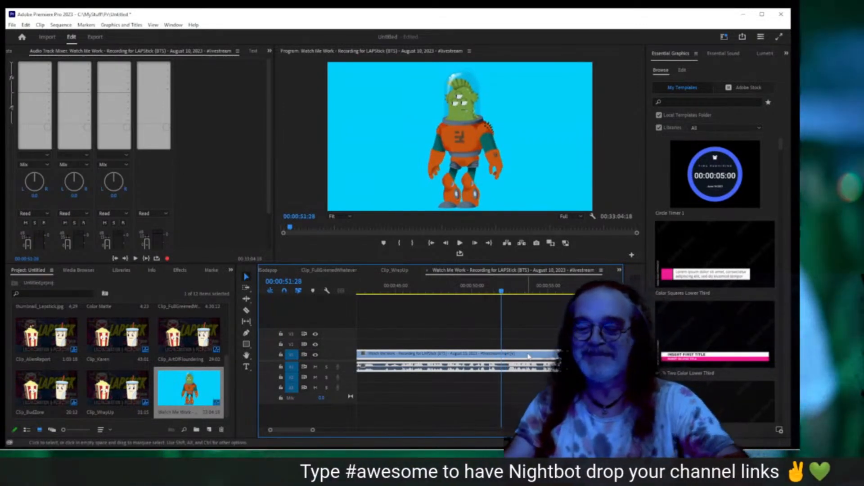
key("ctrl+k")
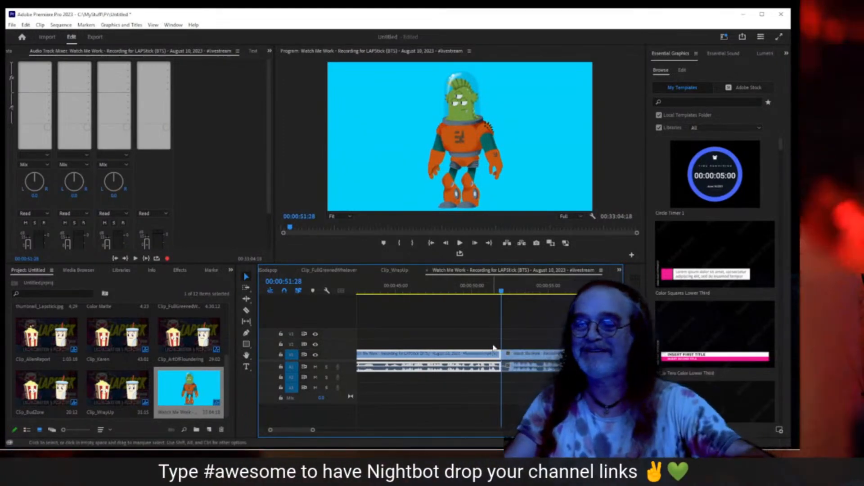
right_click(473, 356)
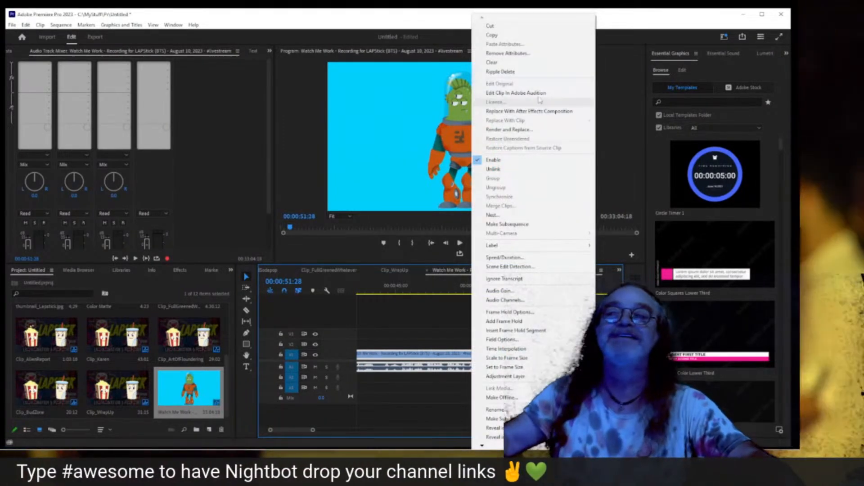
left_click(534, 72)
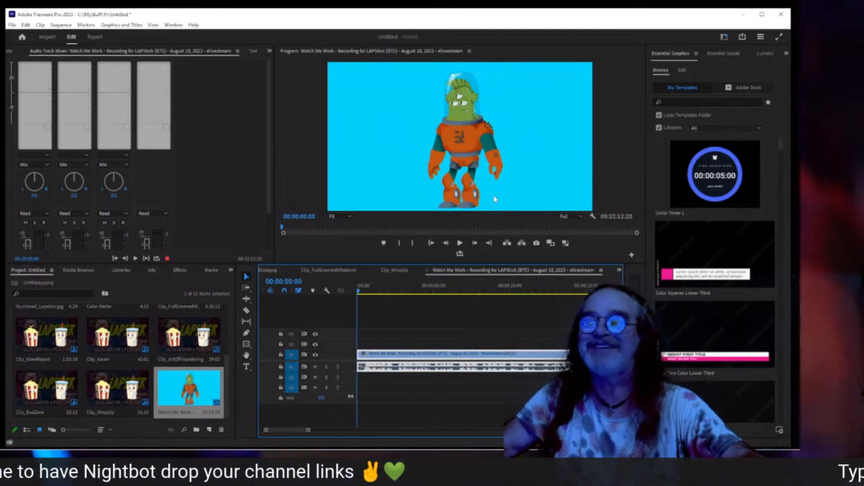
- Play to 00:00:40:08, move the playhead back to 00:00:33:22, split the footage there, and delete the remainder
left_click(459, 243)
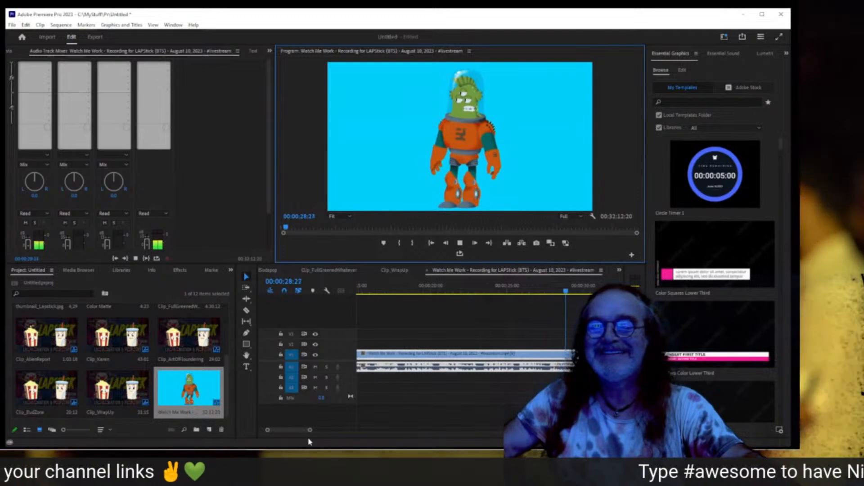
left_click_drag(310, 430, 314, 433)
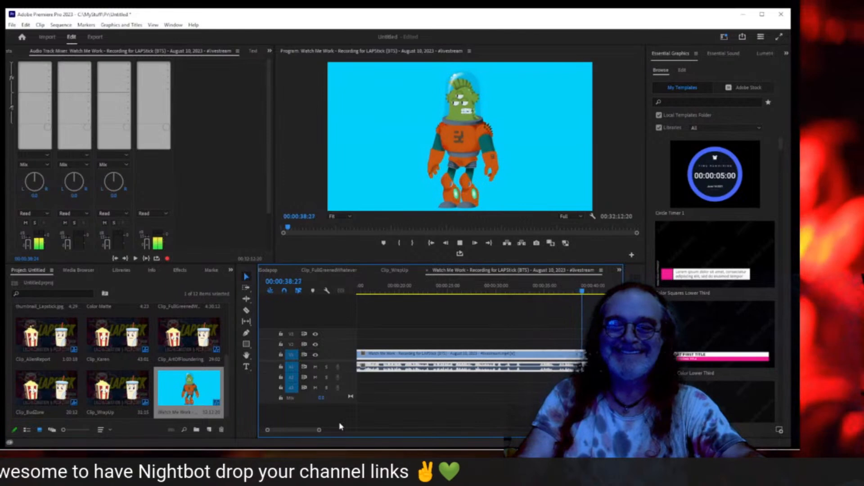
key("space")
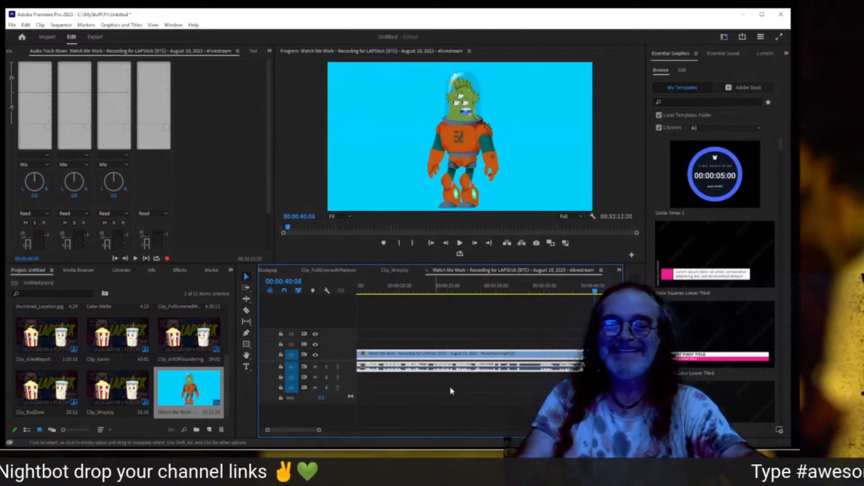
left_click(530, 293)
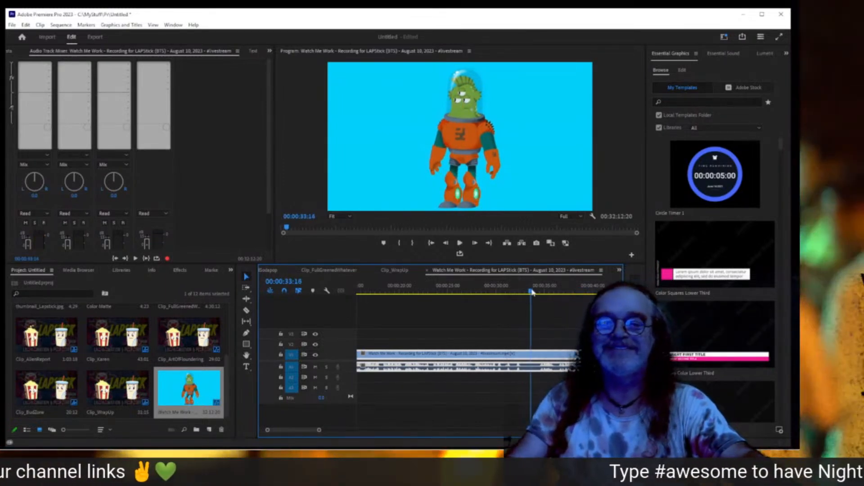
left_click_drag(530, 292, 513, 296)
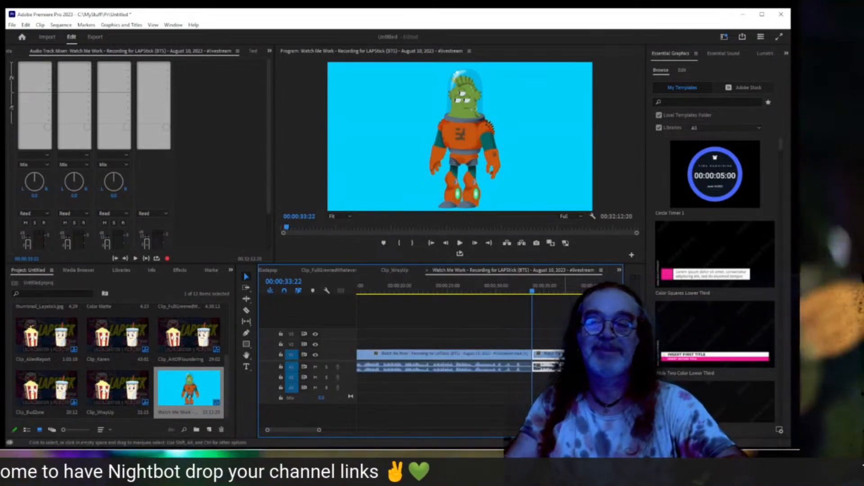
key("Delete")
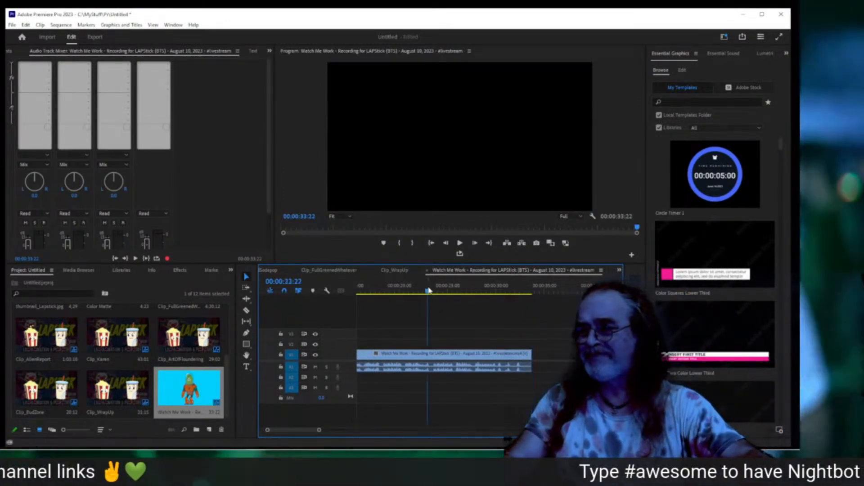
- Return the playhead to the sequence start and reveal the Watch Me Work sequence in the project
left_click(429, 290)
key("Home")
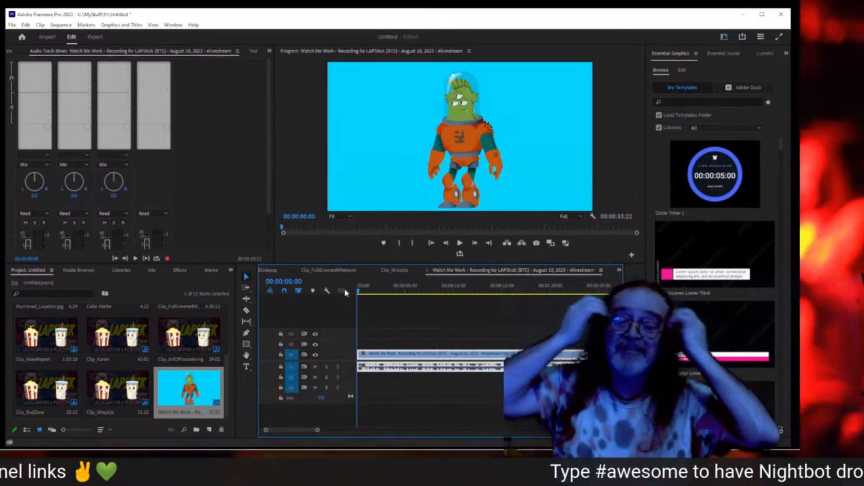
right_click(474, 355)
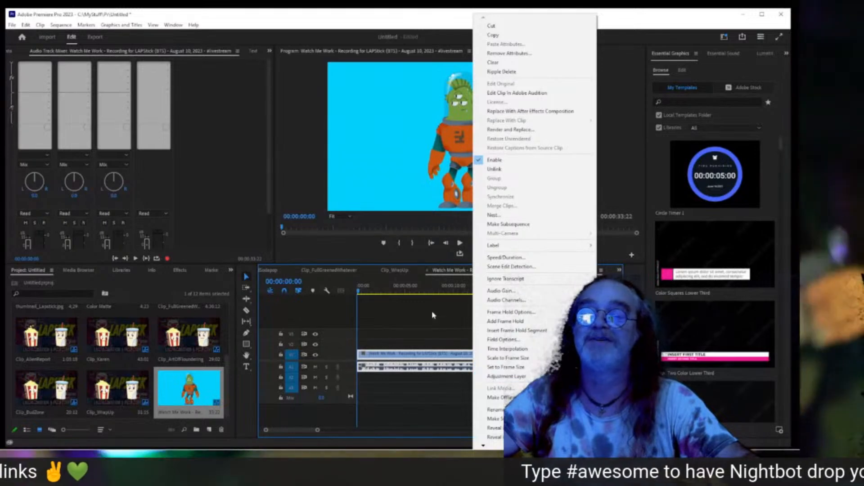
right_click(442, 275)
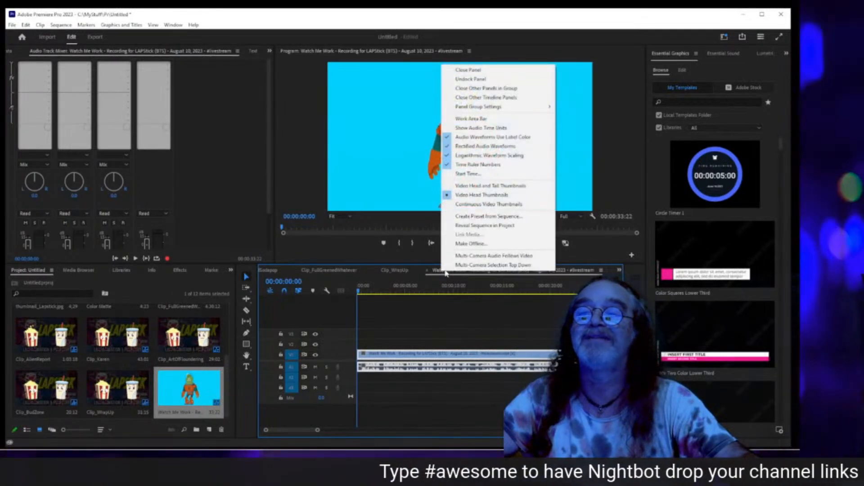
left_click(464, 225)
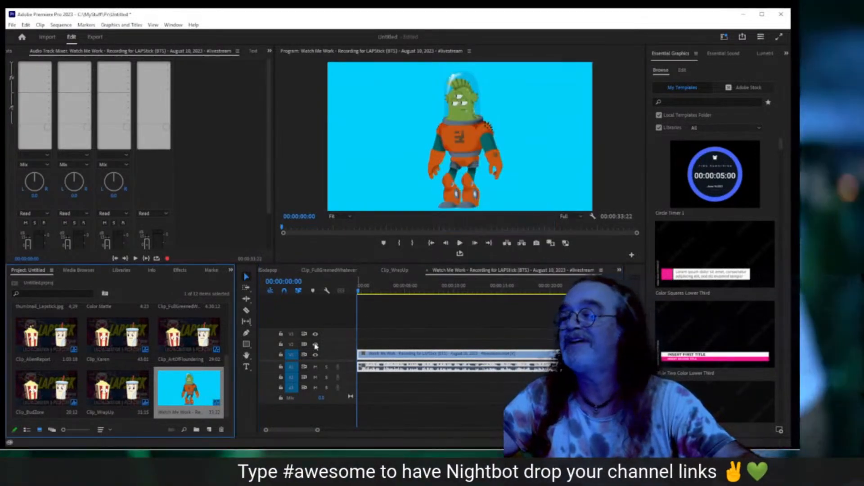
- Rename the revealed Watch Me Work sequence as Clip_SteveSellAlie
left_click(171, 412)
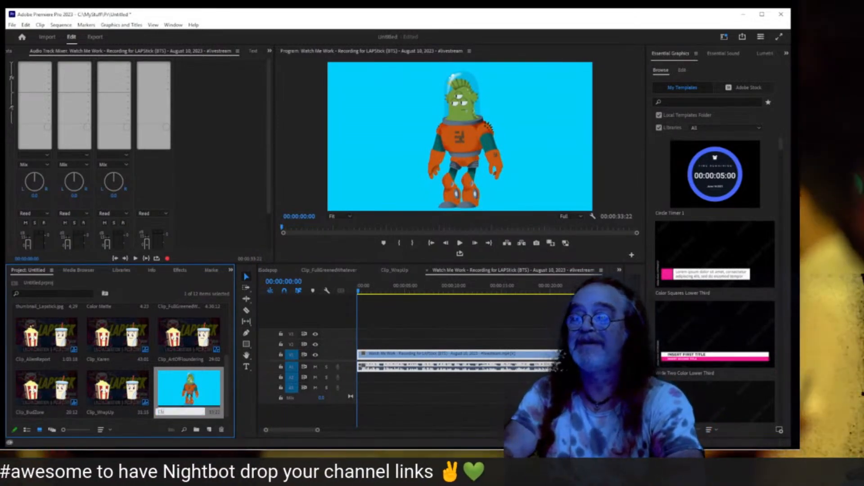
type("Clip_")
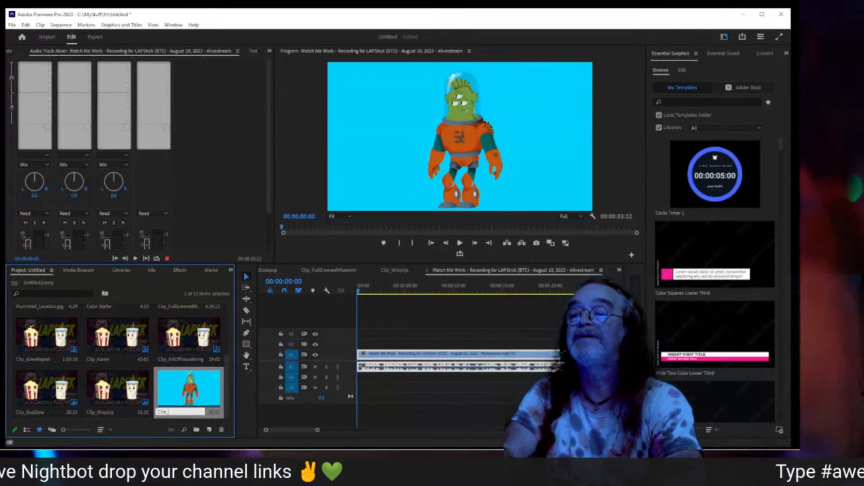
type("Ide")
type("ve")
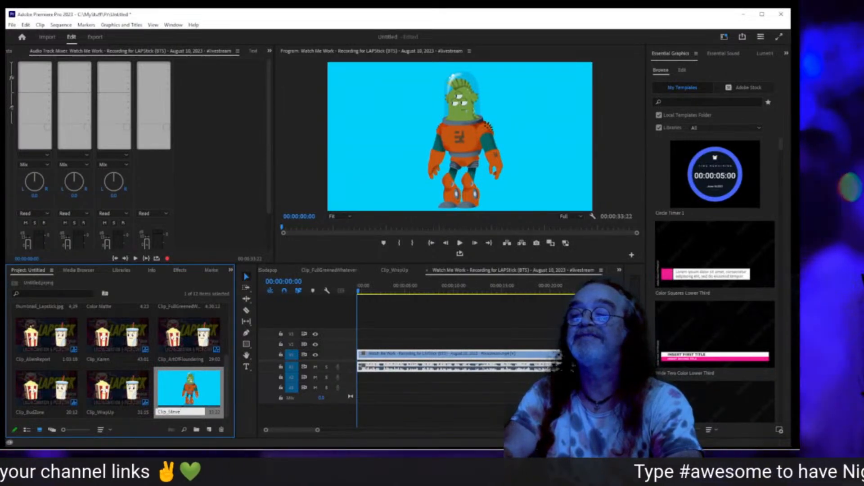
type("SellAlie")
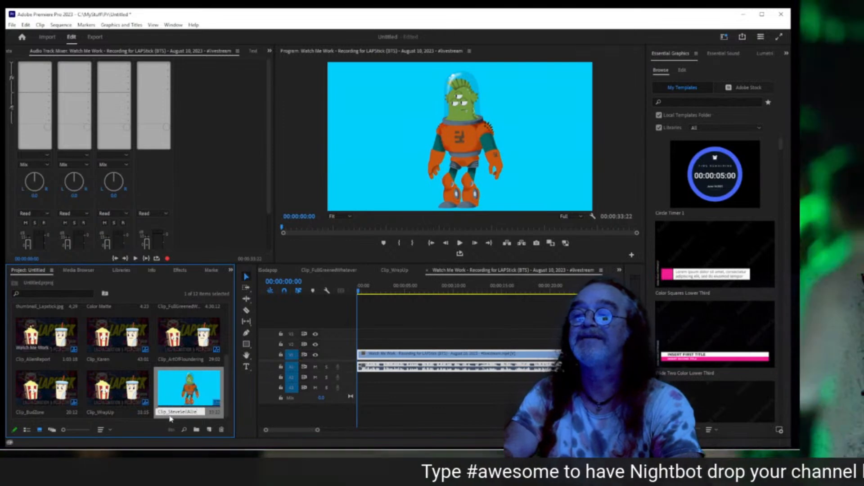
key("Tab")
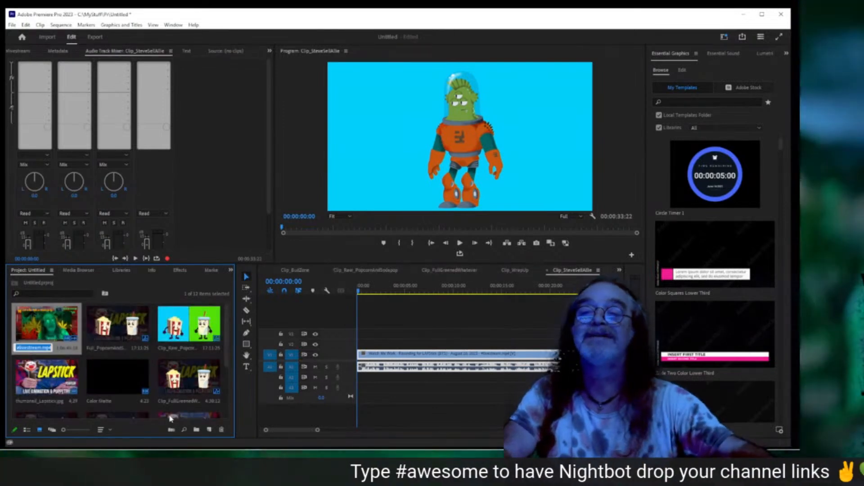
- Nest the livestream footage in the alien clip sequence as a nested sequence named SteveSellAlie_raw
left_click(568, 274)
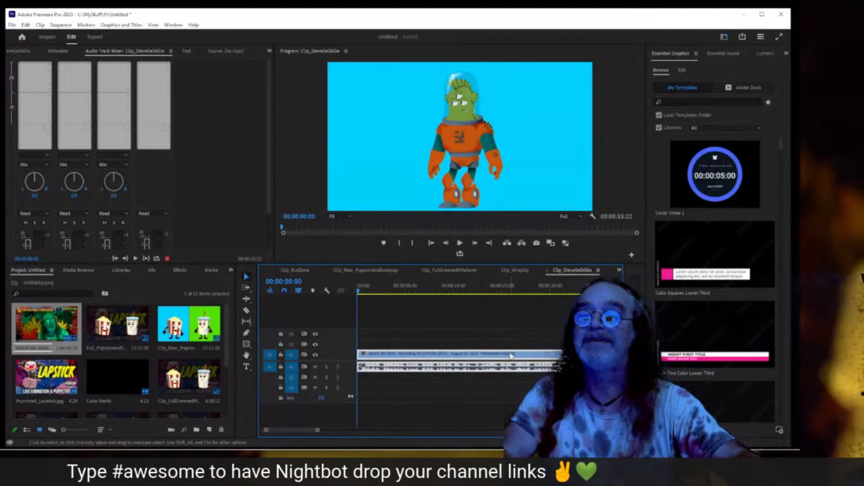
right_click(451, 357)
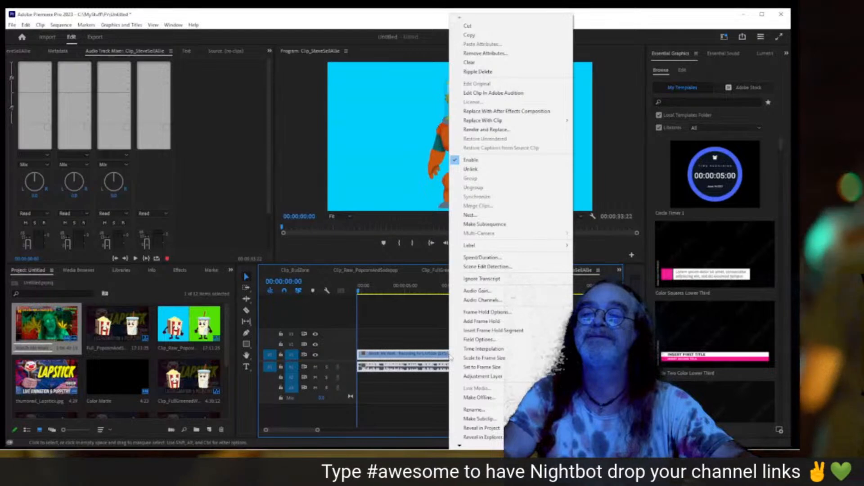
left_click(486, 215)
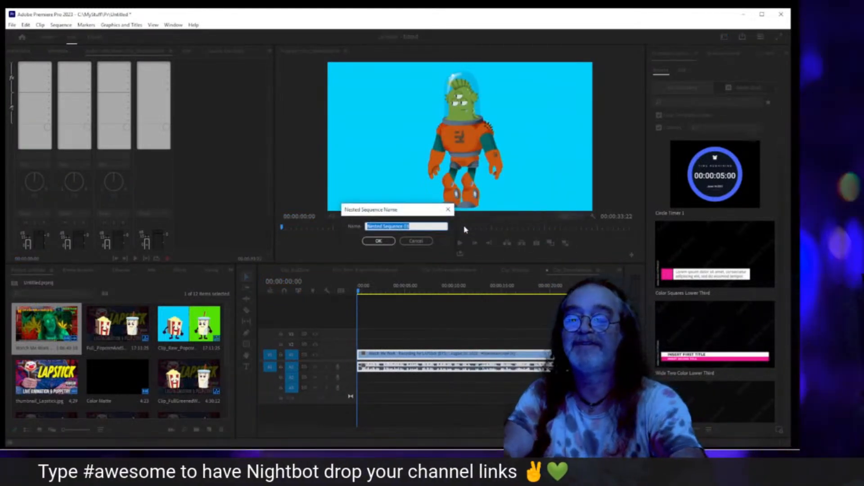
key("BackSpace")
type("Clip")
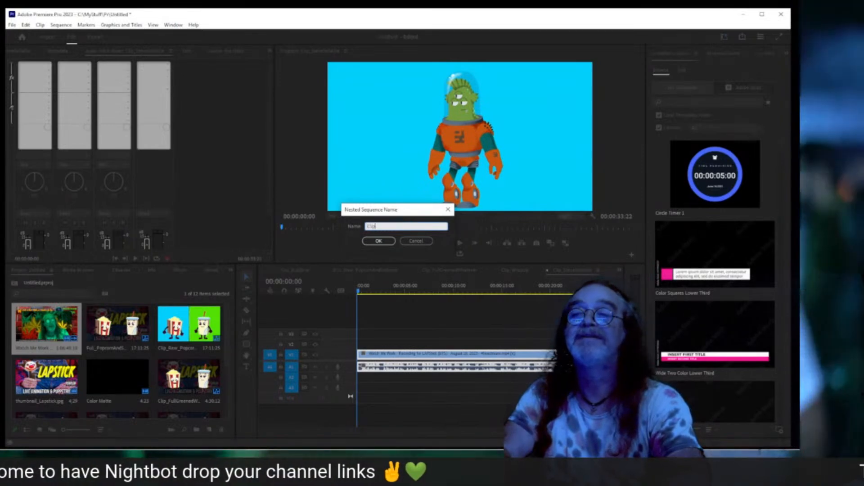
type("_")
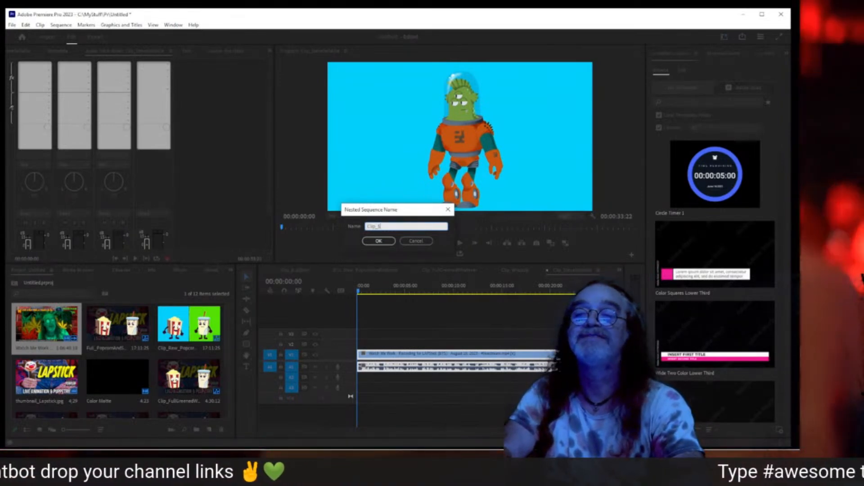
type("S")
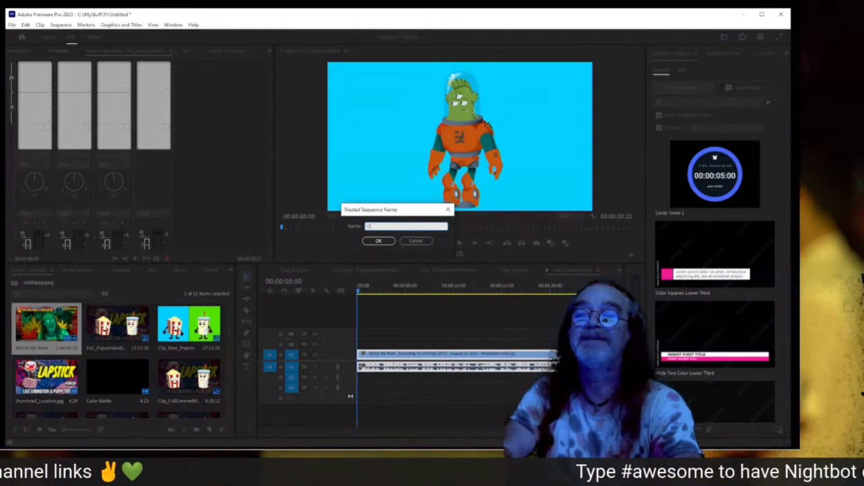
type("Ste")
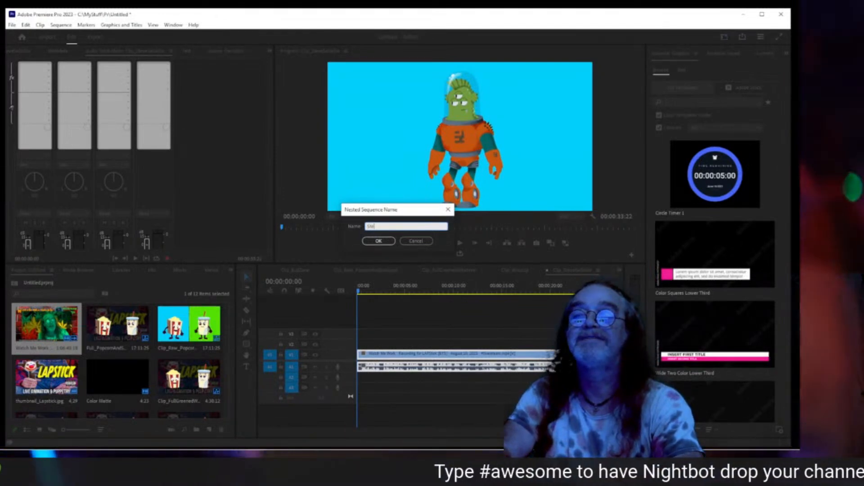
type("veSel")
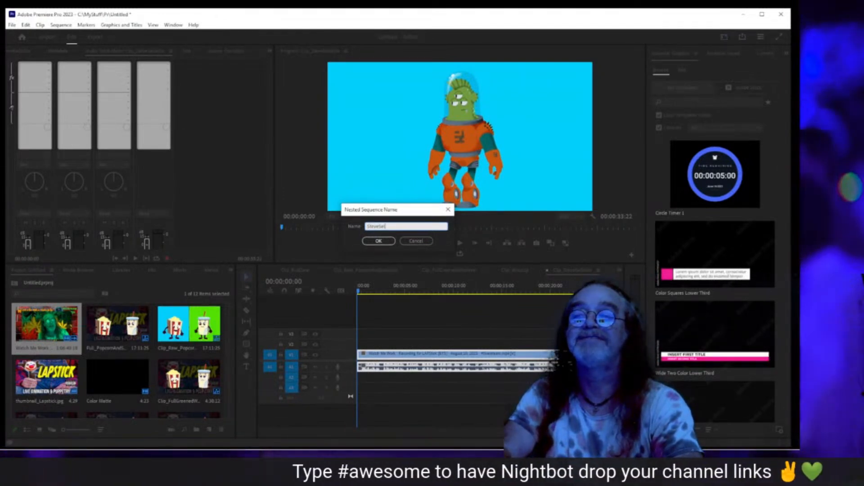
type("fs")
type("A")
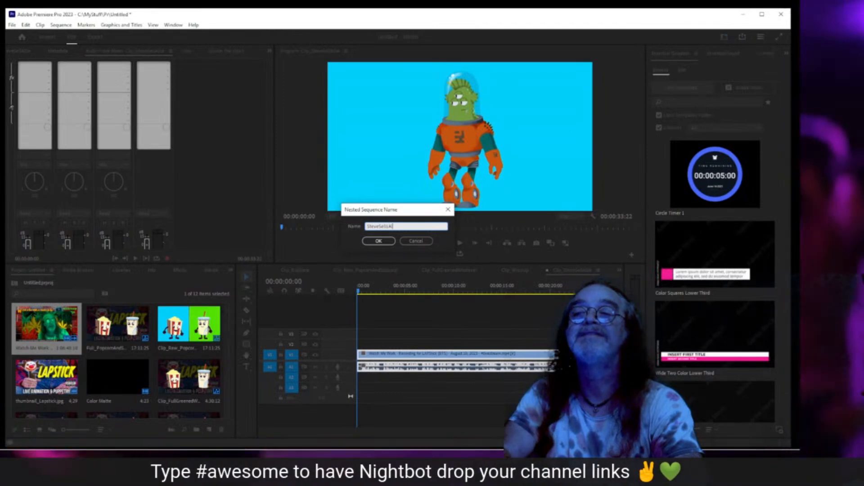
type("lien_raw")
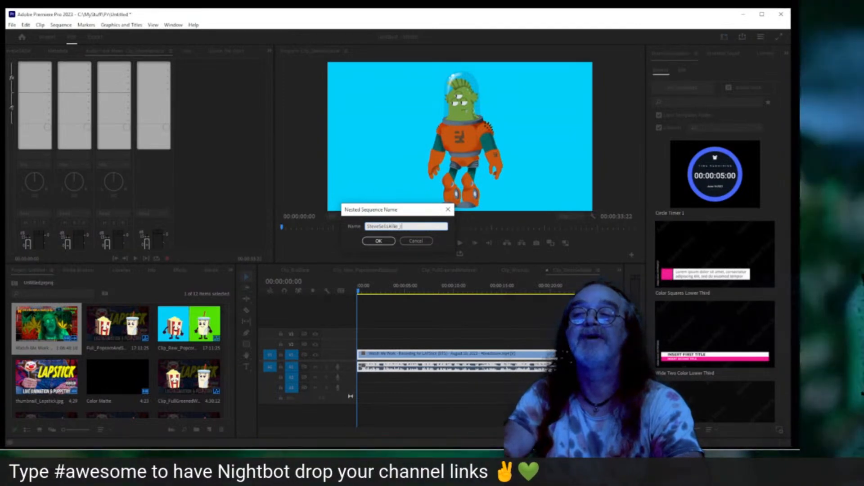
left_click(386, 240)
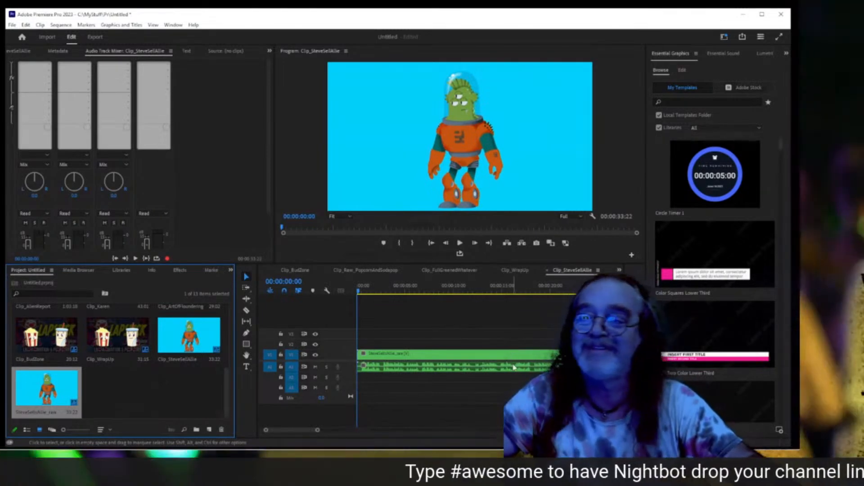
- Find the Ultra Key video effect by searching for "ult" and apply it to the nested alien clip
left_click(460, 359)
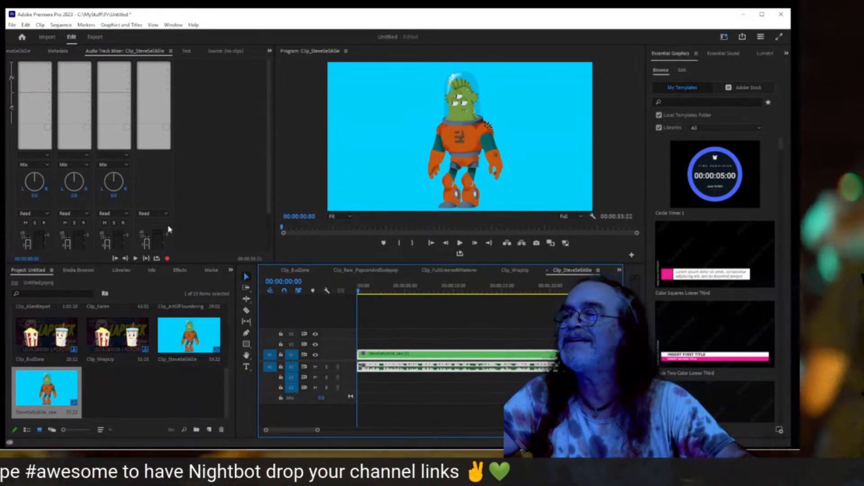
left_click(62, 293)
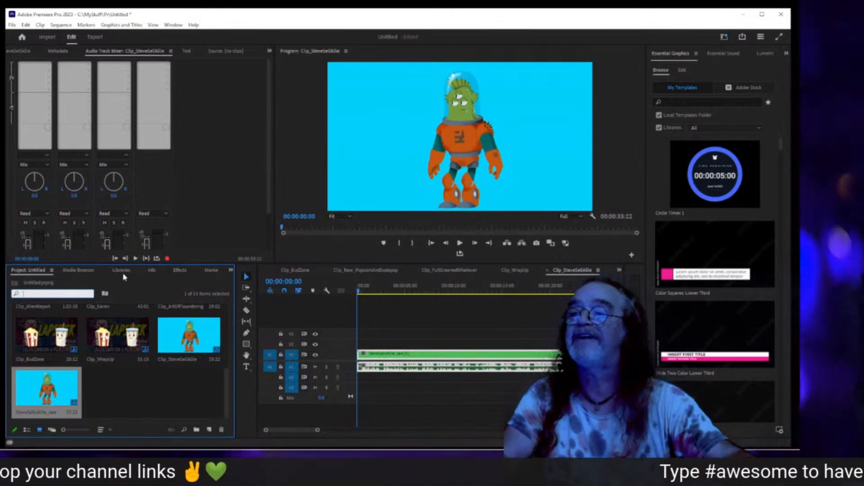
left_click(180, 271)
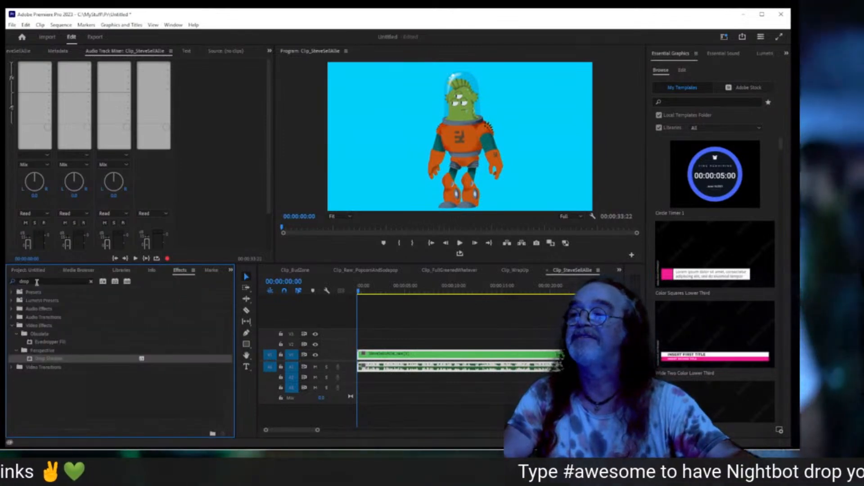
left_click_drag(37, 282, 4, 283)
type("unti")
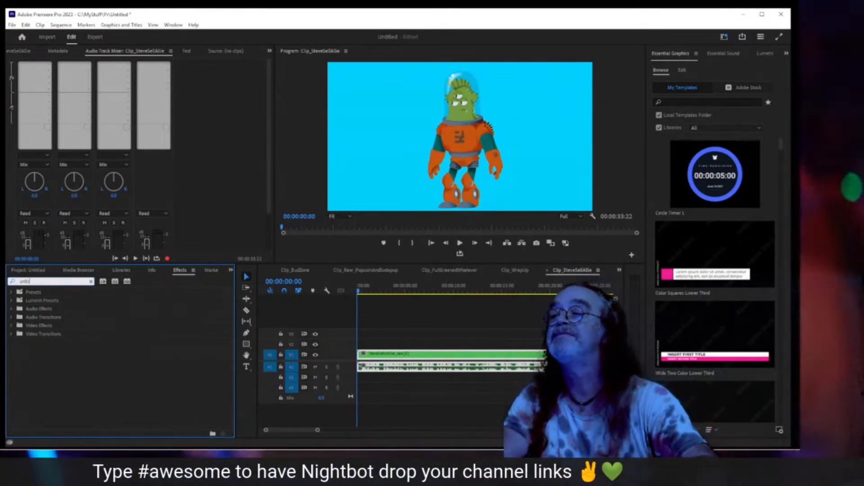
key("BackSpace")
key("BackSpace")
key("BackSpace")
key("BackSpace")
key("BackSpace")
key("BackSpace")
type("ult")
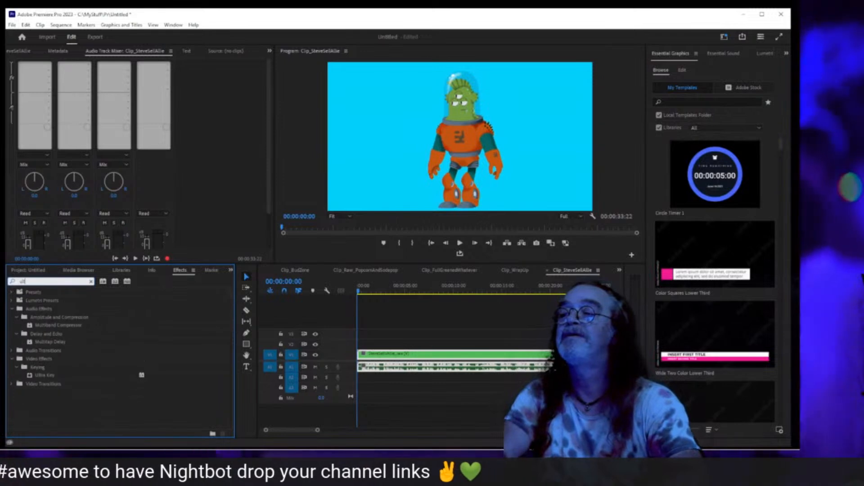
left_click(44, 375)
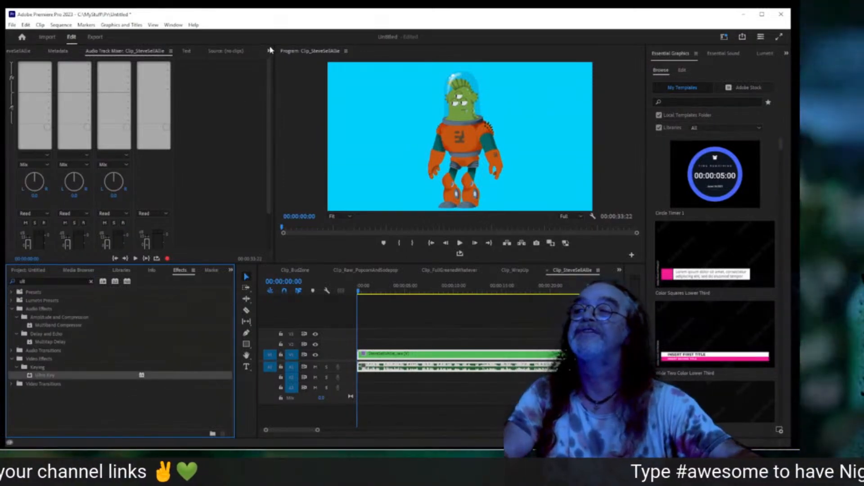
- Set the Ultra Key's key color by sampling the cyan background beside the alien
left_click(270, 51)
left_click(272, 63)
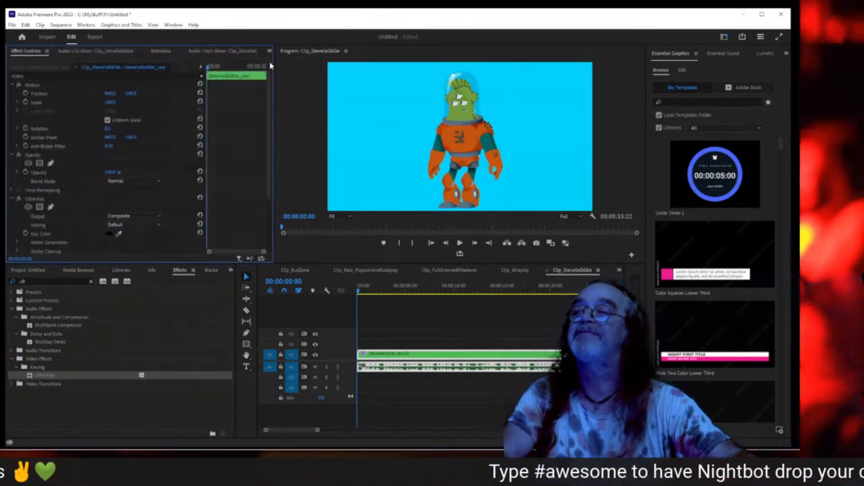
scroll(77, 215, "down", 2)
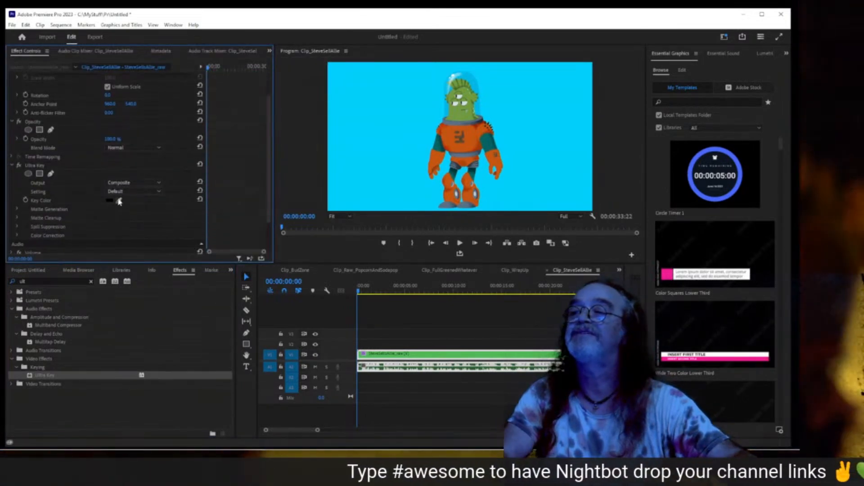
left_click(396, 115)
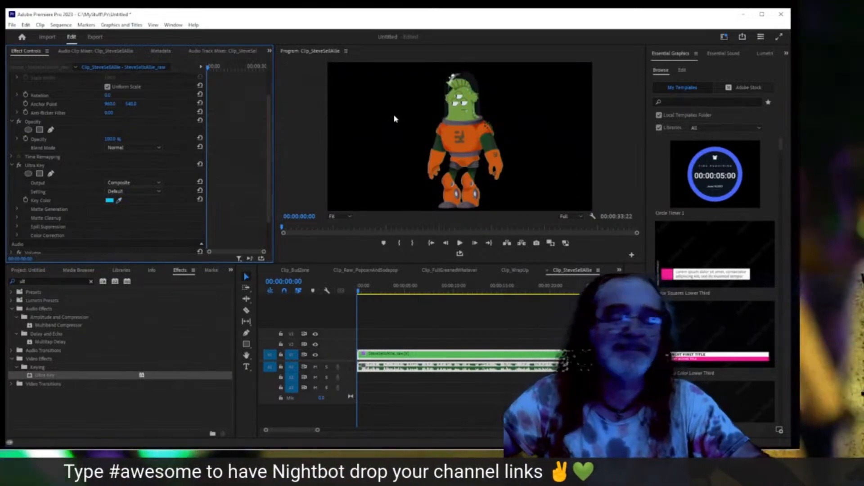
- Inspect the keyed alien full screen and compare the picture with Ultra Key switched off and on
key("ctrl+grave")
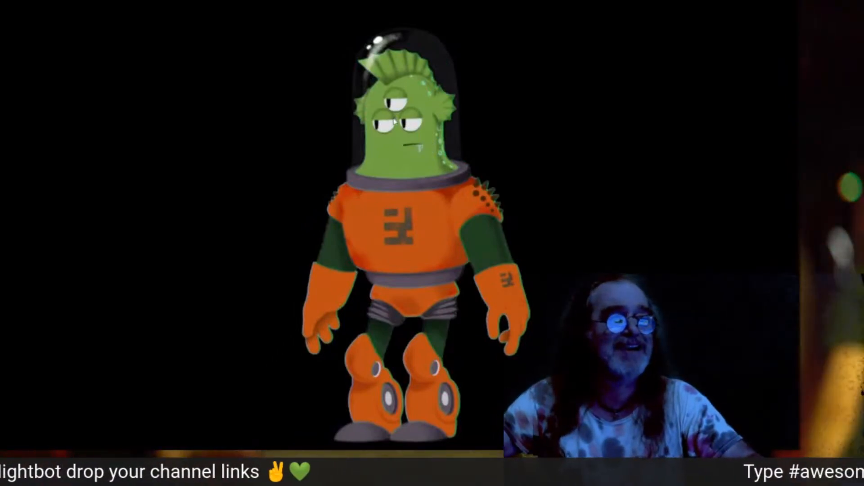
key("ctrl+grave")
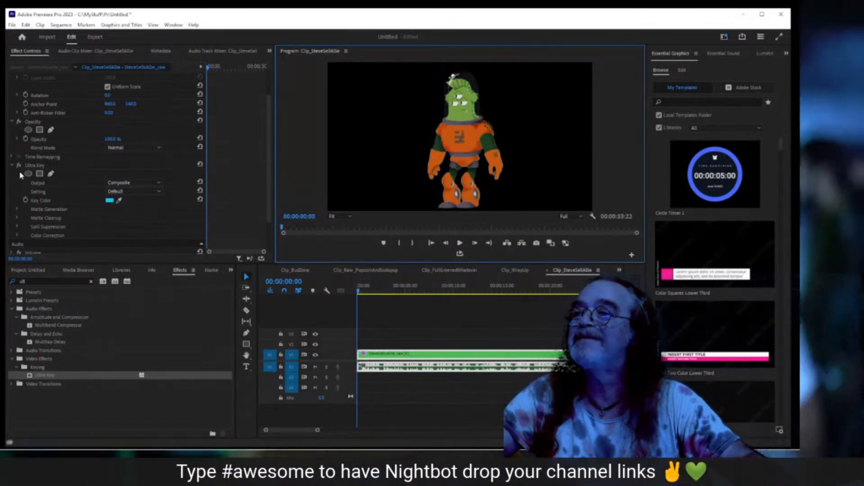
left_click(19, 166)
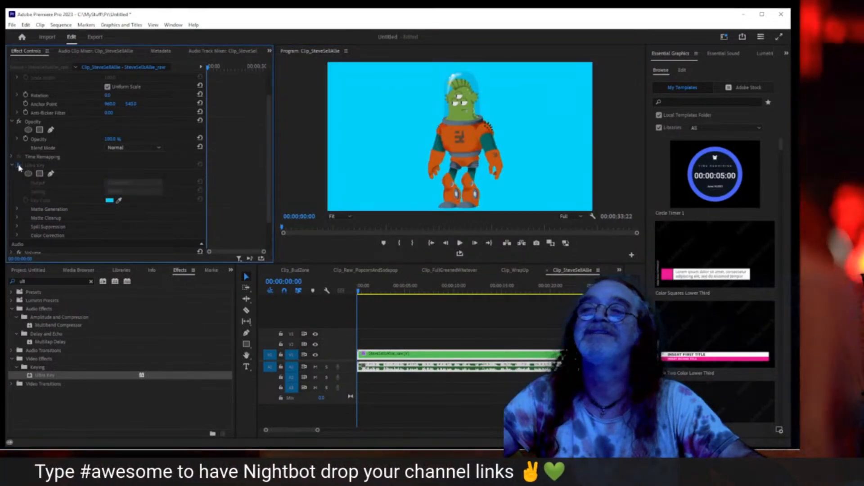
left_click(19, 166)
left_click(19, 166)
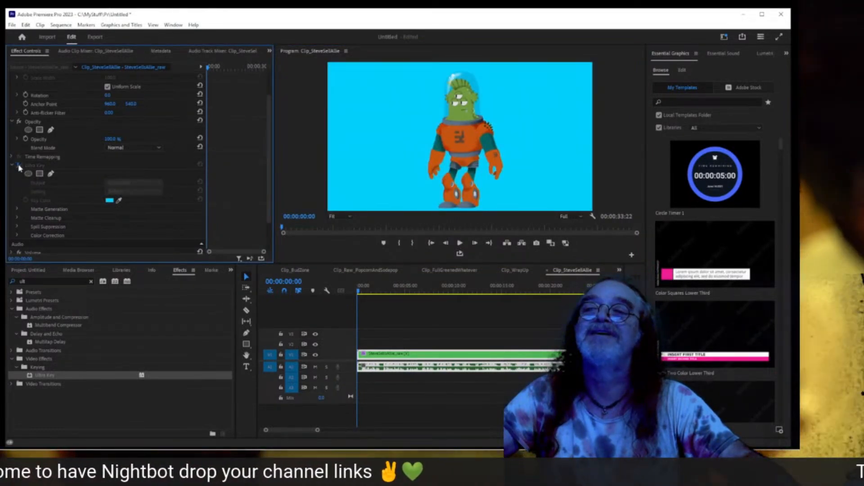
left_click(19, 165)
left_click(18, 165)
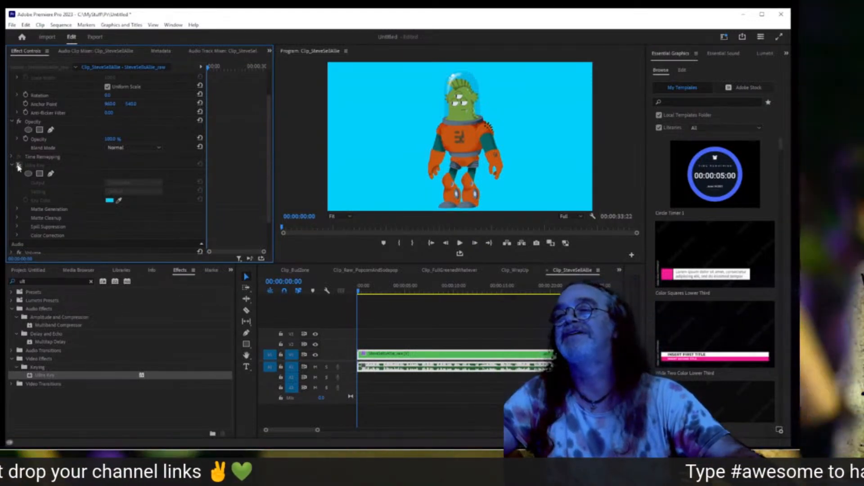
left_click(19, 165)
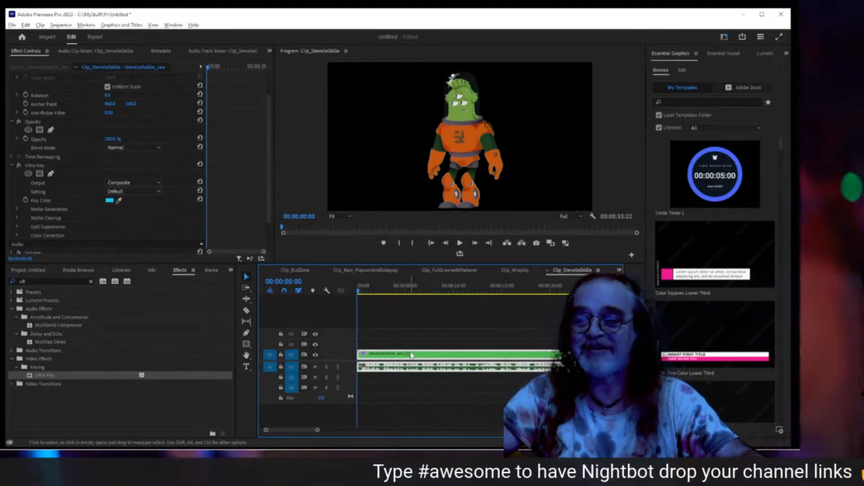
left_click_drag(411, 355, 411, 348)
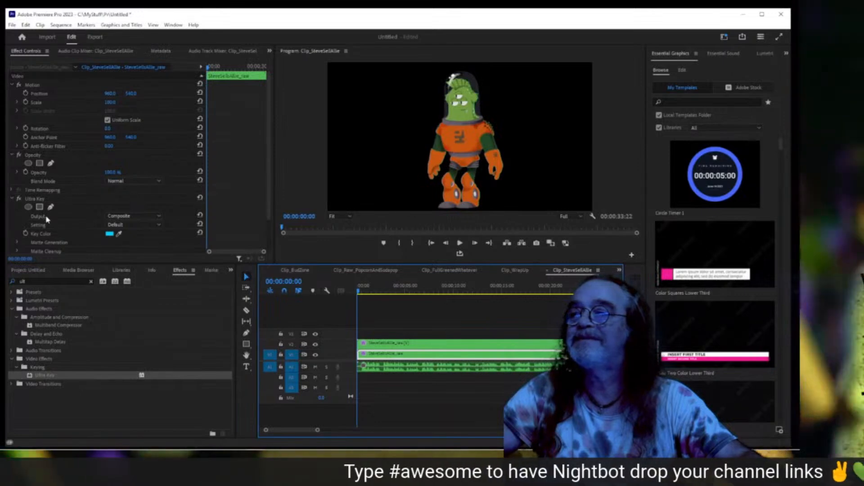
scroll(47, 219, "down", 1)
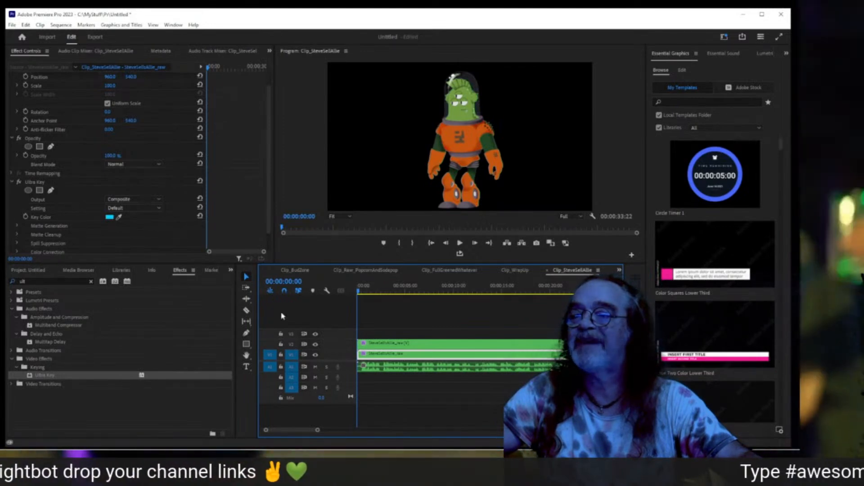
right_click(412, 359)
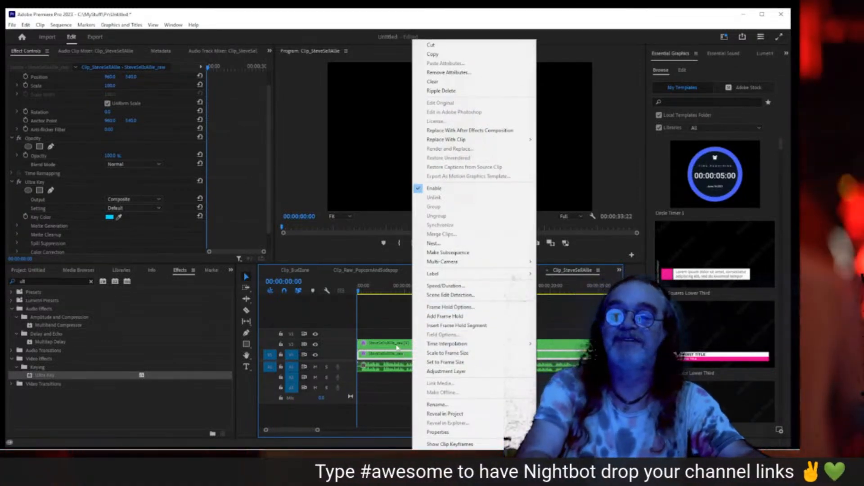
left_click(391, 330)
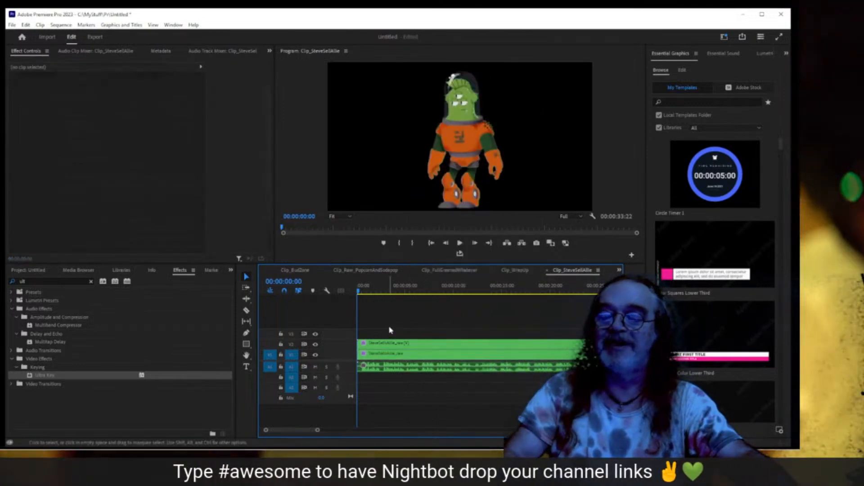
key("ctrl+z")
- Nest the keyed alien clip as a nested sequence named keyedSteve
right_click(424, 358)
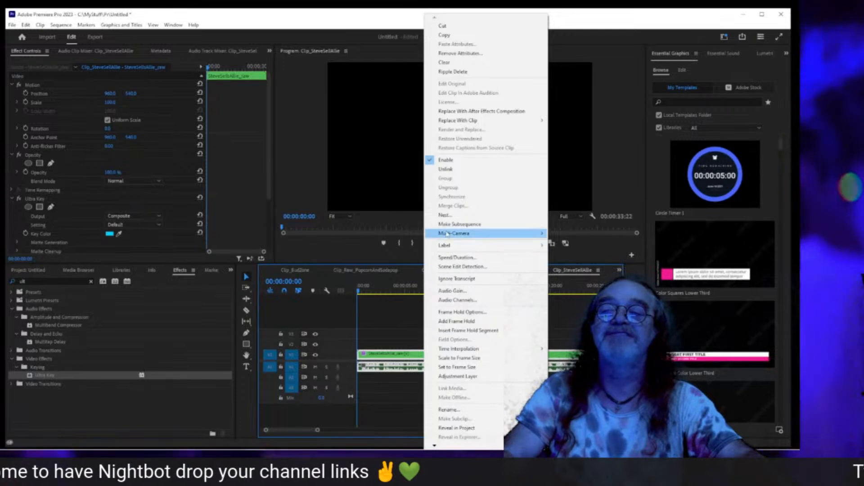
left_click(446, 216)
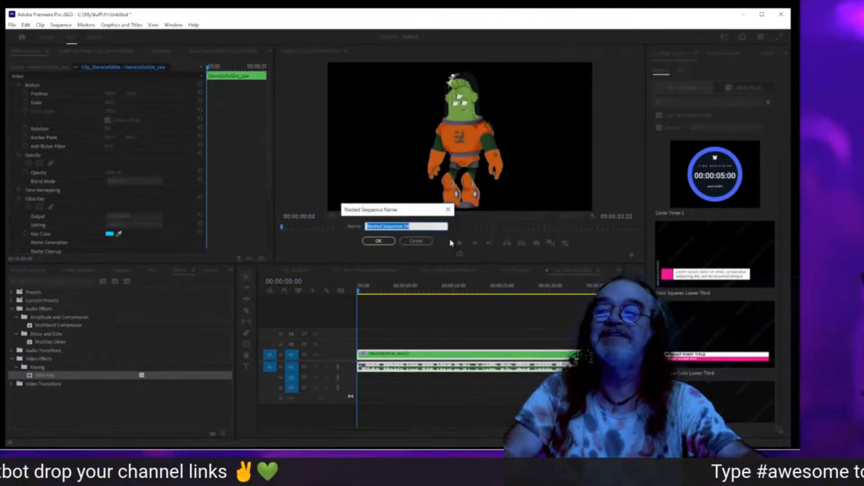
type("Keyed")
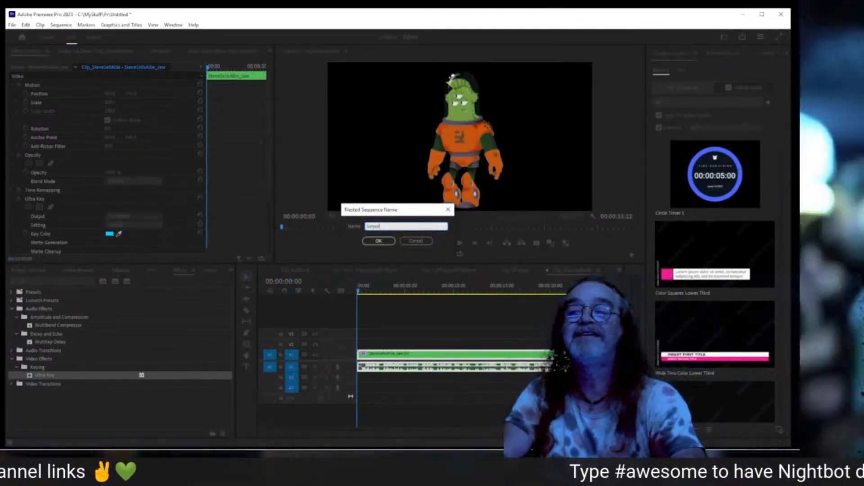
type("Steve")
key("Return")
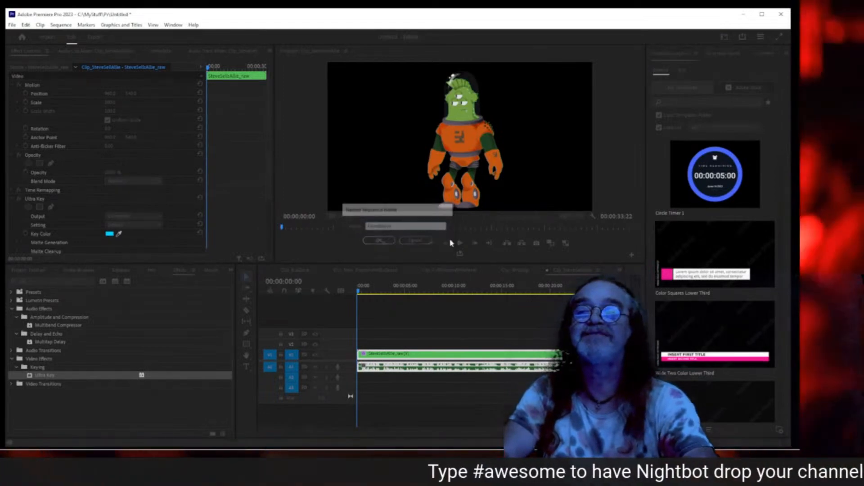
- Duplicate the keyedSteve video onto the track above, then find the Tint effect by searching for "tint" and apply it to the lower copy
left_click(439, 358)
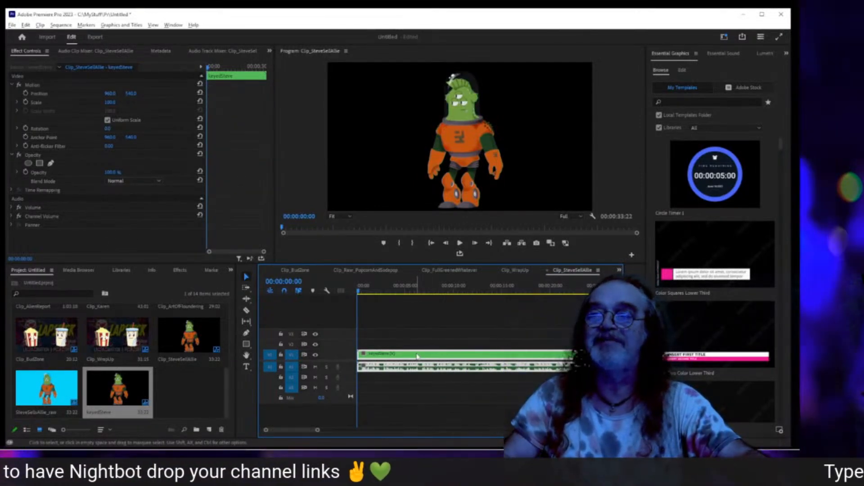
left_click_drag(417, 356, 417, 350)
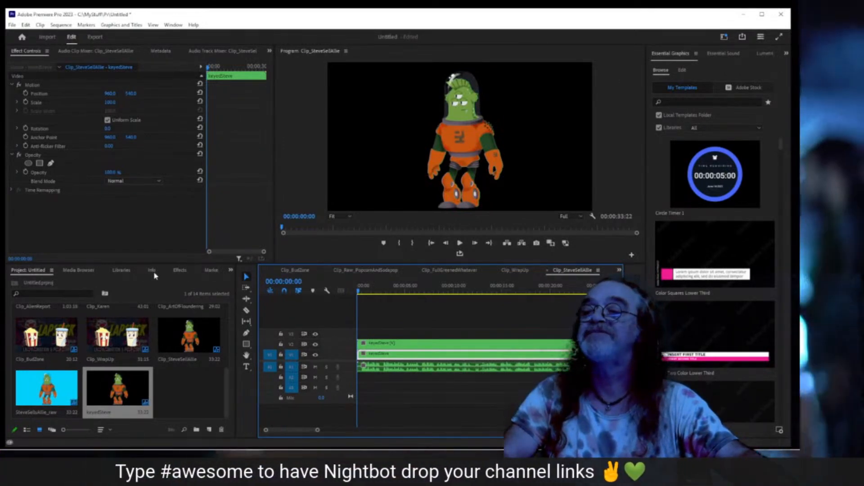
left_click(180, 270)
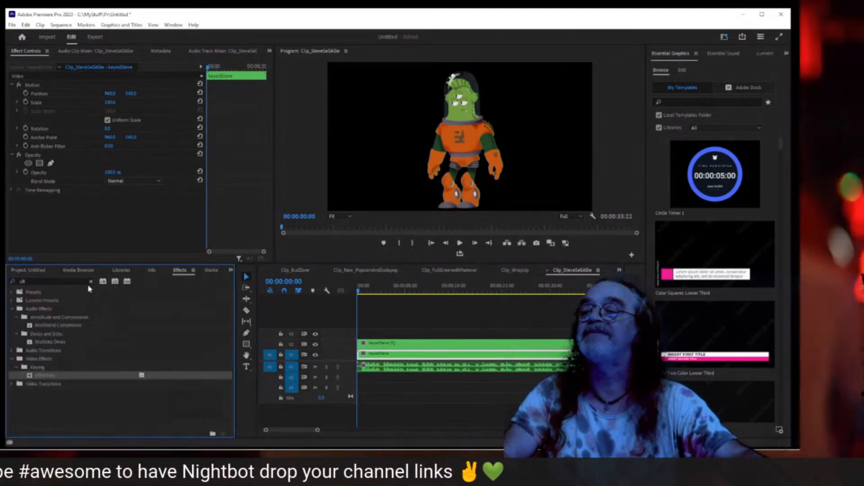
left_click(70, 281)
type("tint")
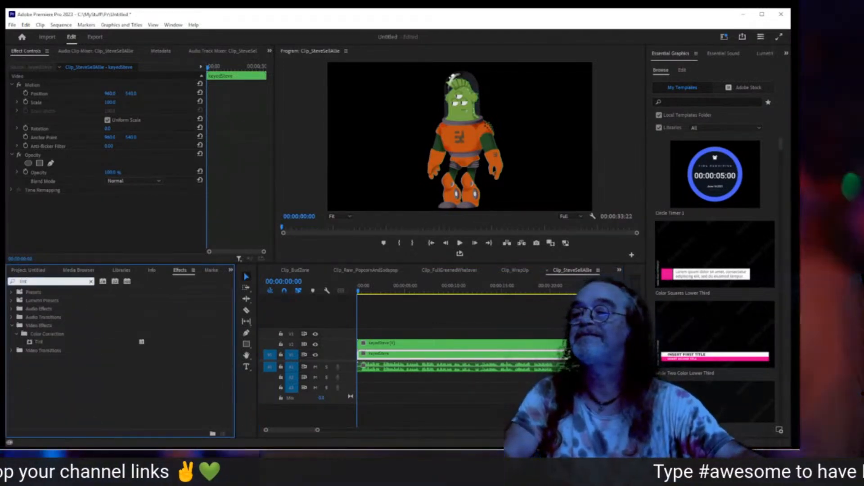
double_click(37, 343)
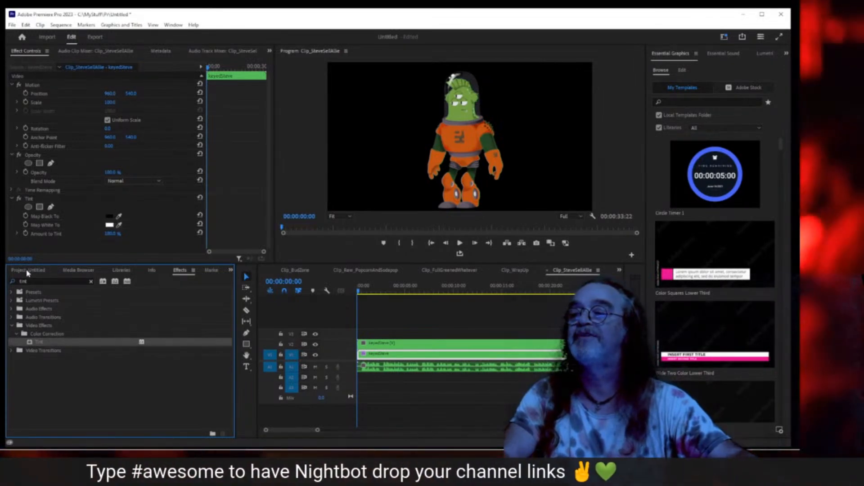
- Set both Tint colors, Map Black To and Map White To, by sampling the cyan background of the SteveSellAlie_raw thumbnail
left_click(15, 272)
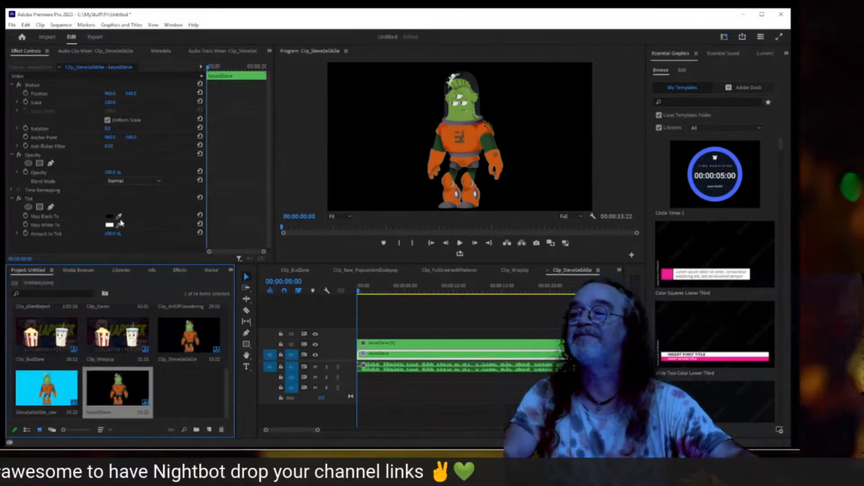
left_click(119, 217)
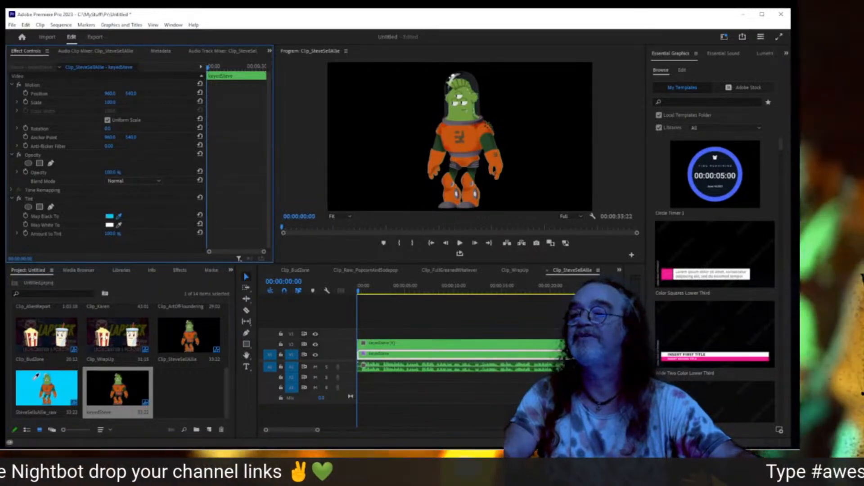
left_click(34, 383)
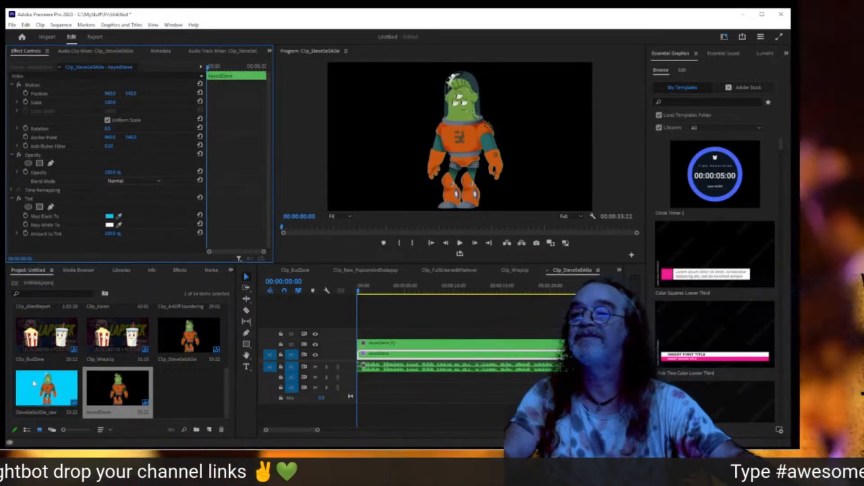
left_click(119, 225)
left_click(35, 386)
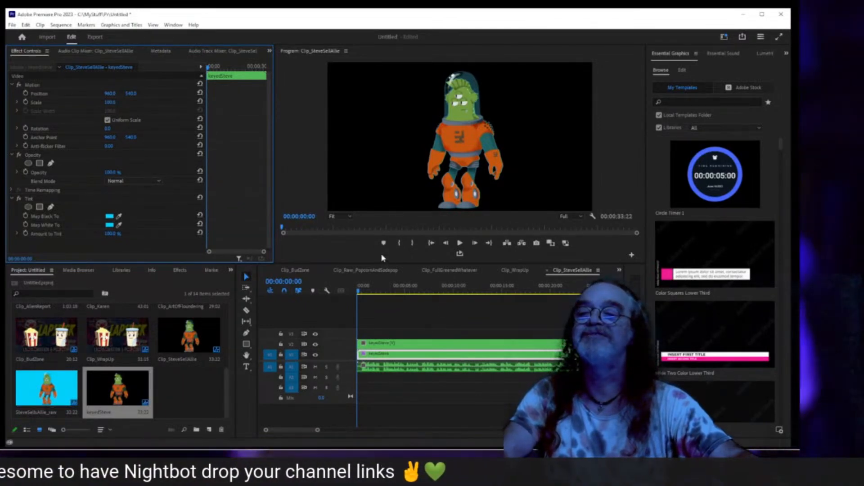
- Inspect the tinted alien full screen and compare the picture with the upper video track hidden and shown
key("ctrl+grave")
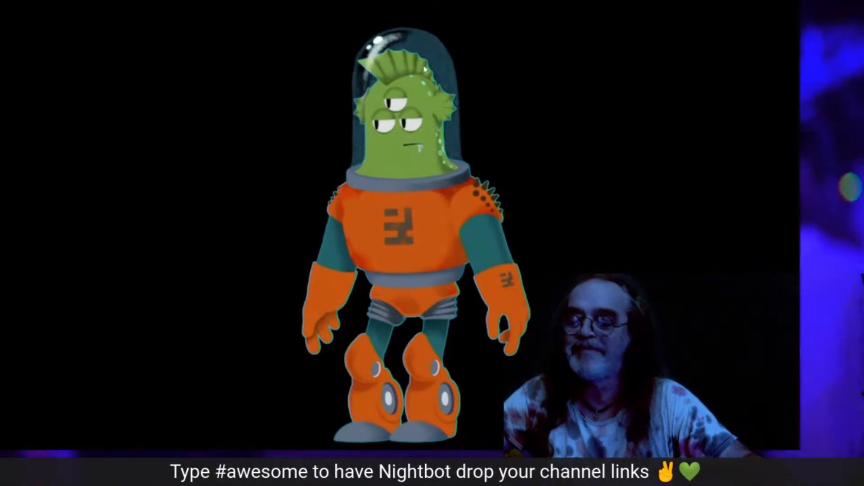
key("Escape")
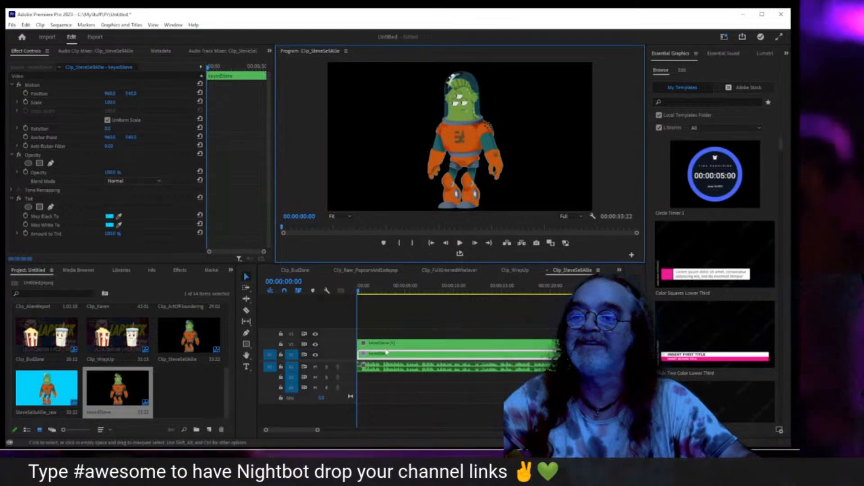
left_click(316, 345)
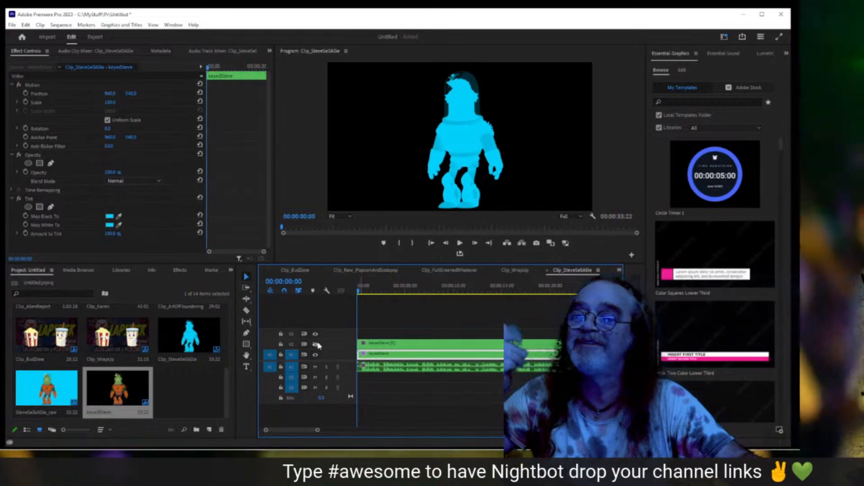
left_click(317, 345)
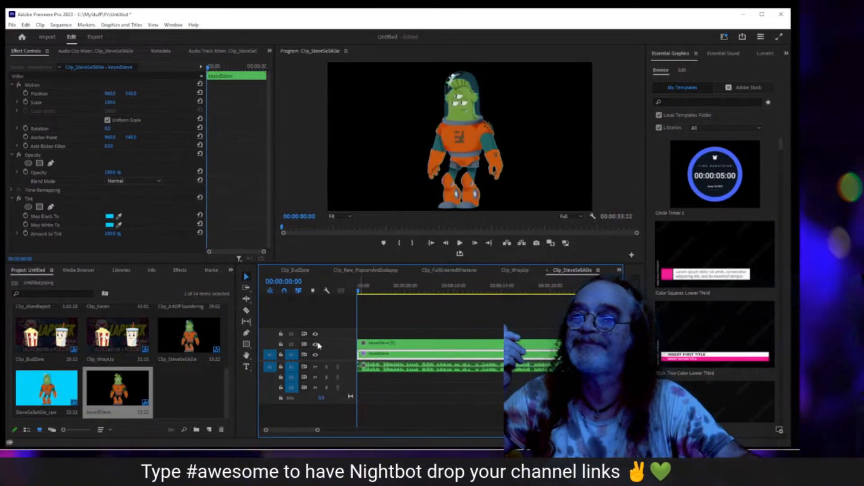
left_click(317, 345)
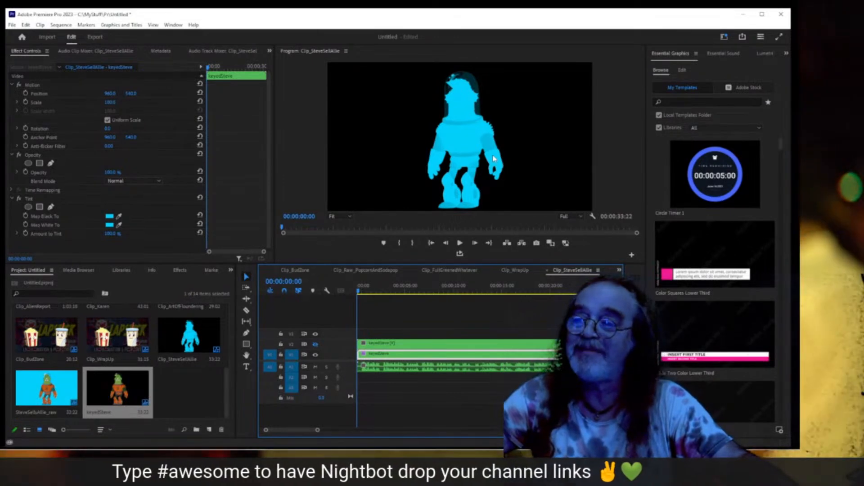
key("ctrl+grave")
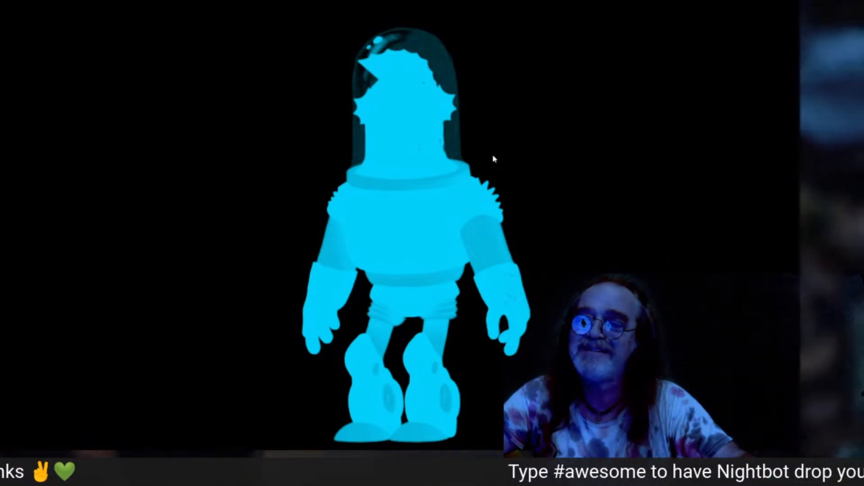
key("ctrl+grave")
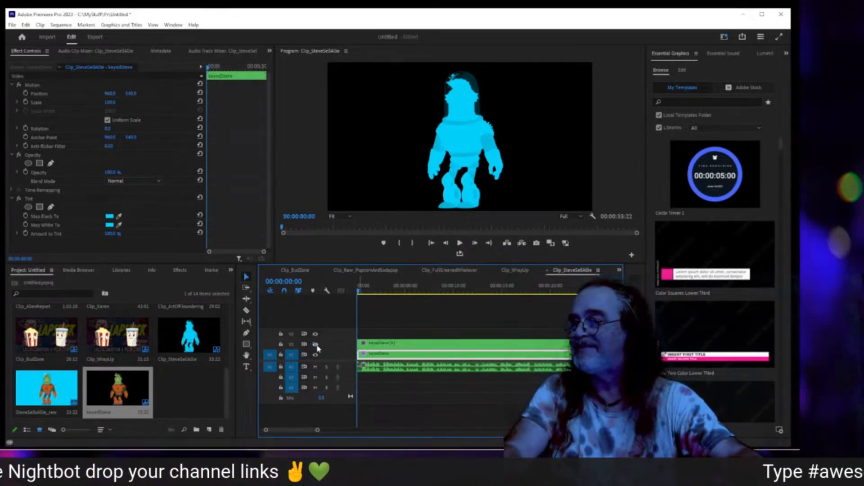
left_click(316, 346)
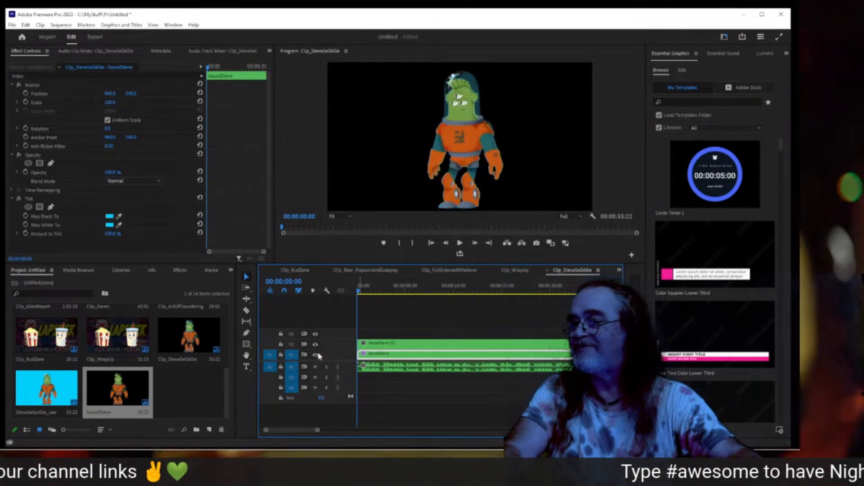
- Nest both stacked keyedSteve video copies and their audio as a nested sequence named SteveFixed
left_click_drag(459, 322, 471, 347)
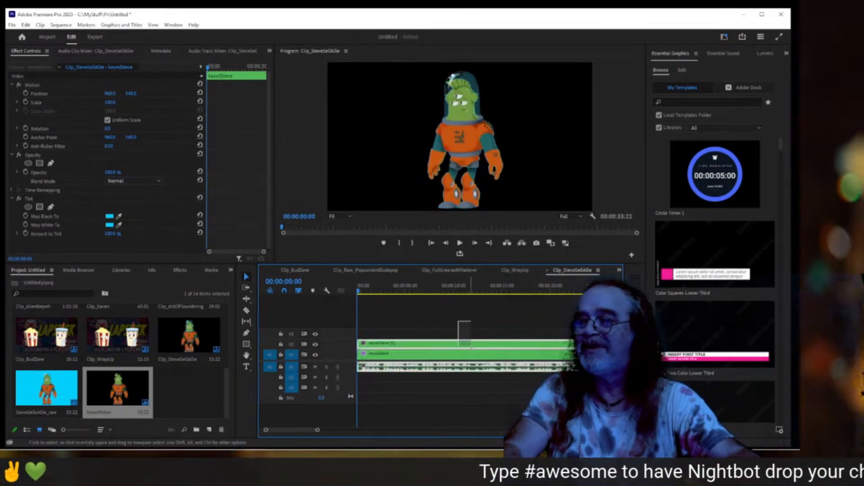
left_click_drag(485, 383, 485, 384)
right_click(474, 347)
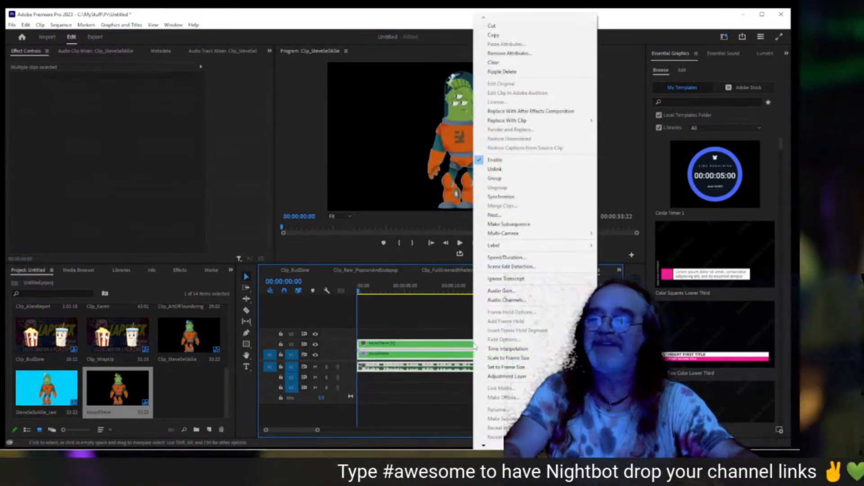
left_click(495, 215)
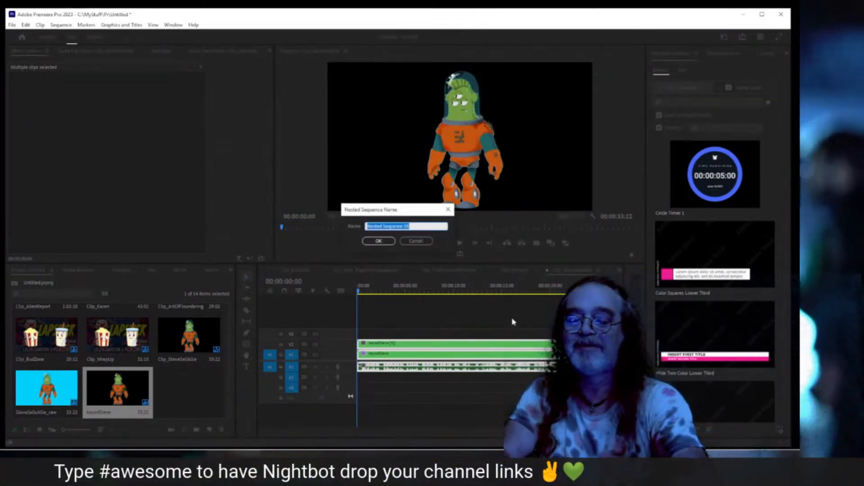
type("Steve")
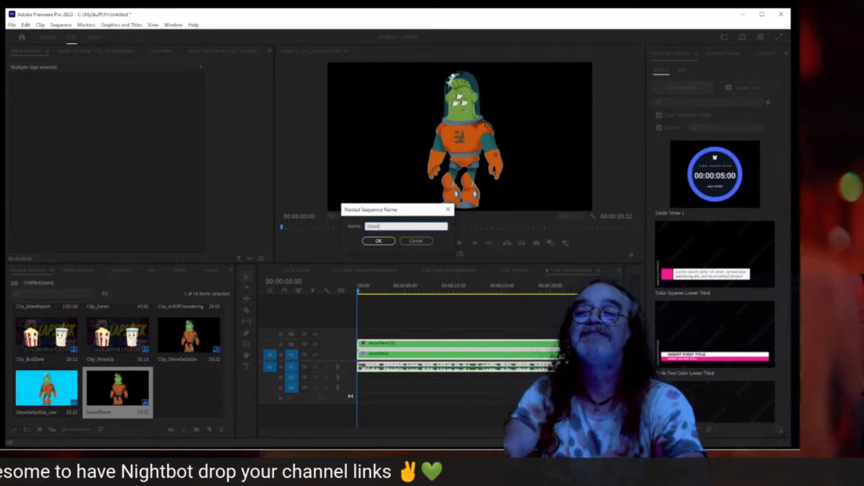
type("Fl")
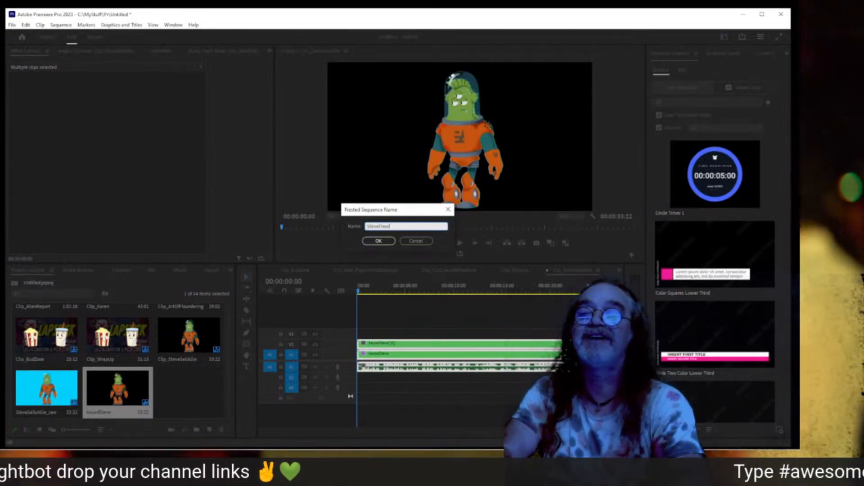
key("Return")
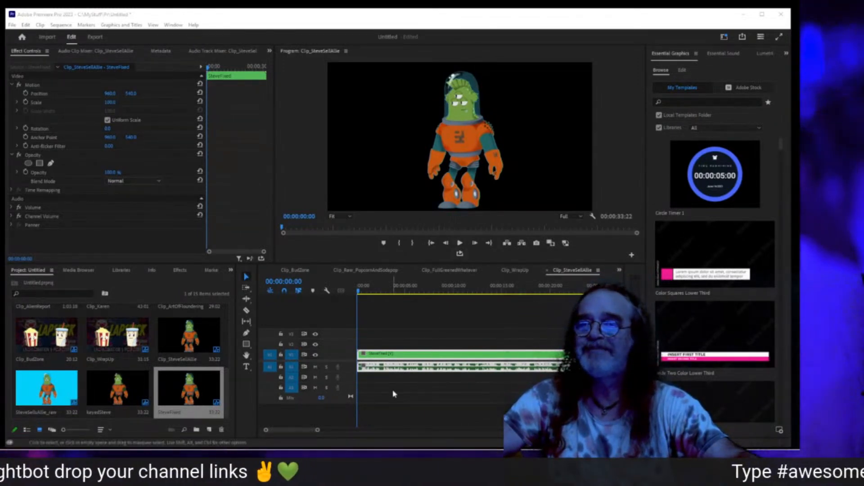
- Play the alien clip sequence through to its end and return the playhead to the start
mouse_move(227, 453)
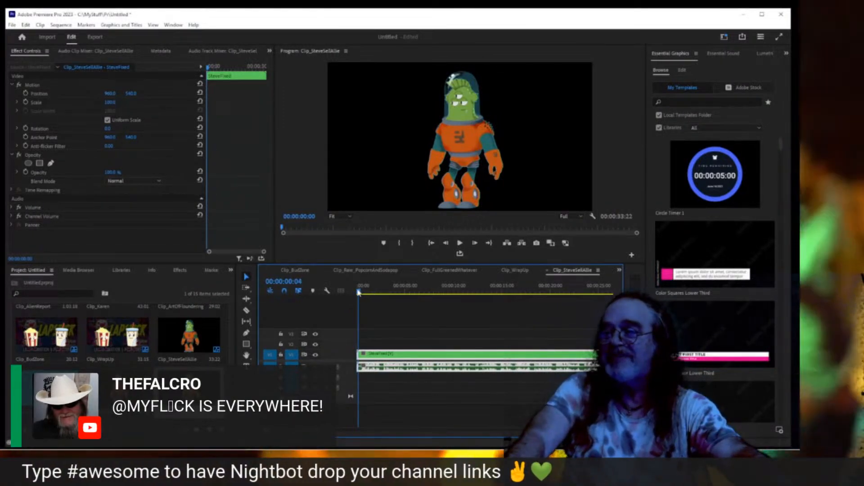
key("space")
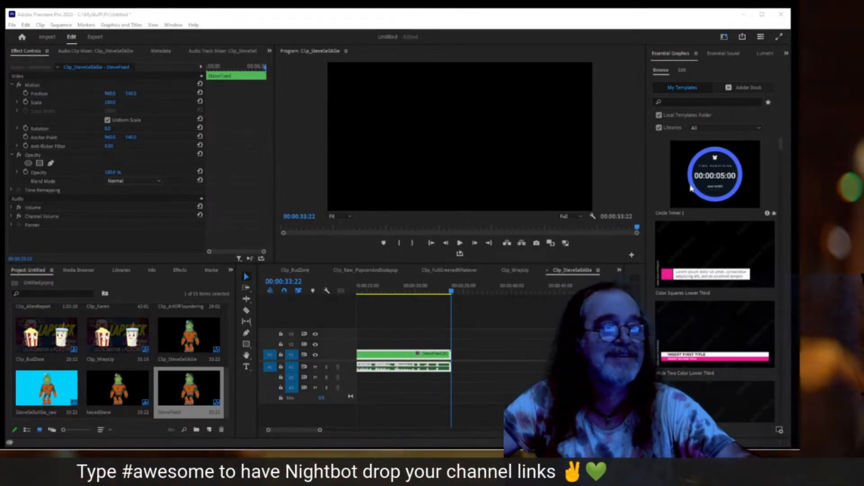
left_click(431, 244)
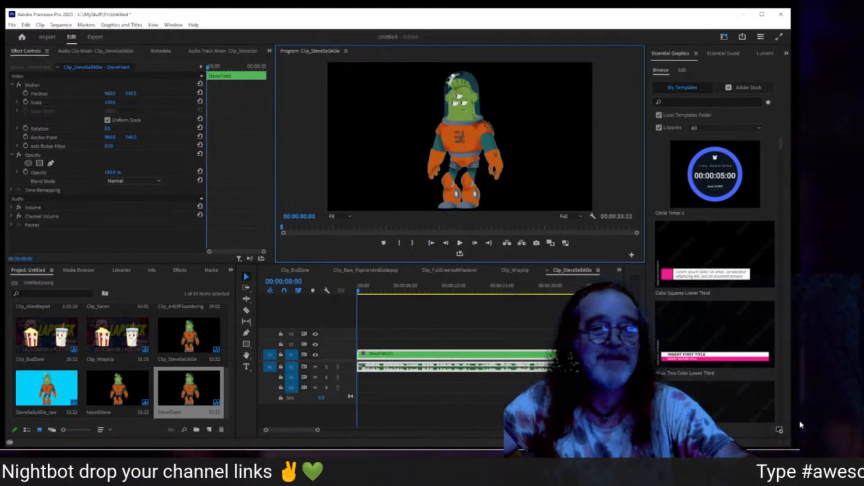
mouse_move(201, 450)
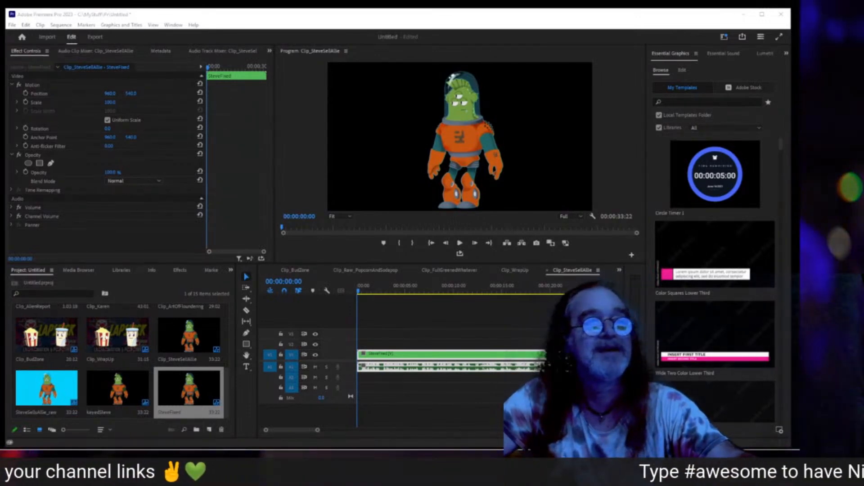
- Switch to the Envato Elements browser window and show all photos found for "car dealership"
left_click_drag(799, 106, 436, 80)
scroll(446, 226, "down", 5)
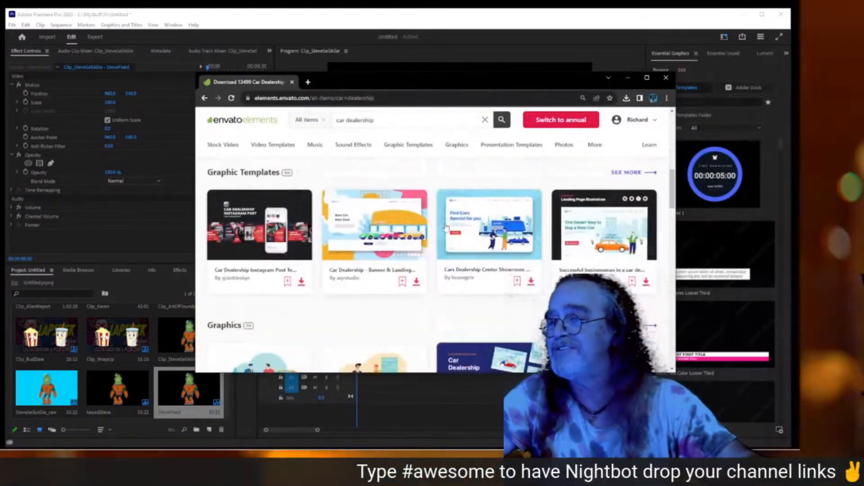
scroll(446, 227, "up", 6)
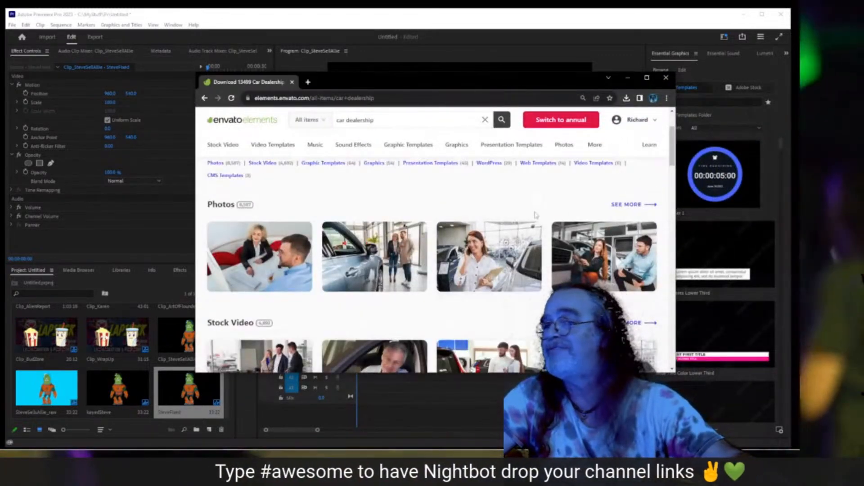
left_click(635, 207)
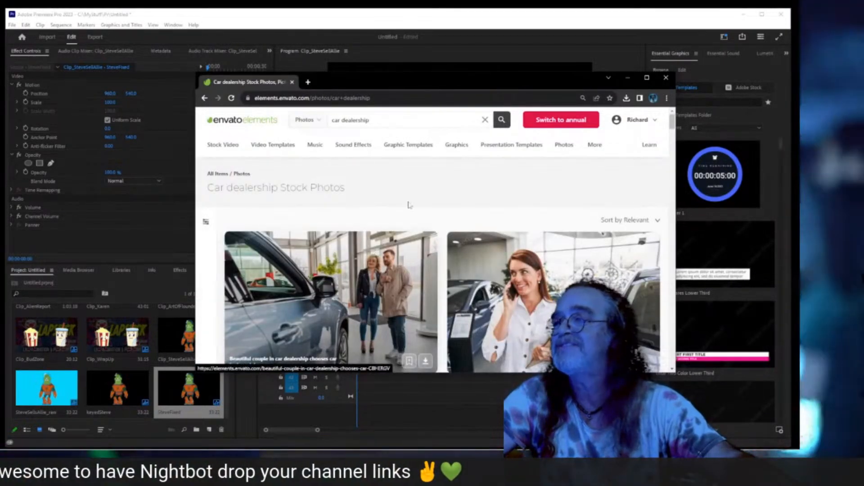
- Look through the car dealership stock photos for a suitable background for the alien clip
scroll(449, 256, "down", 8)
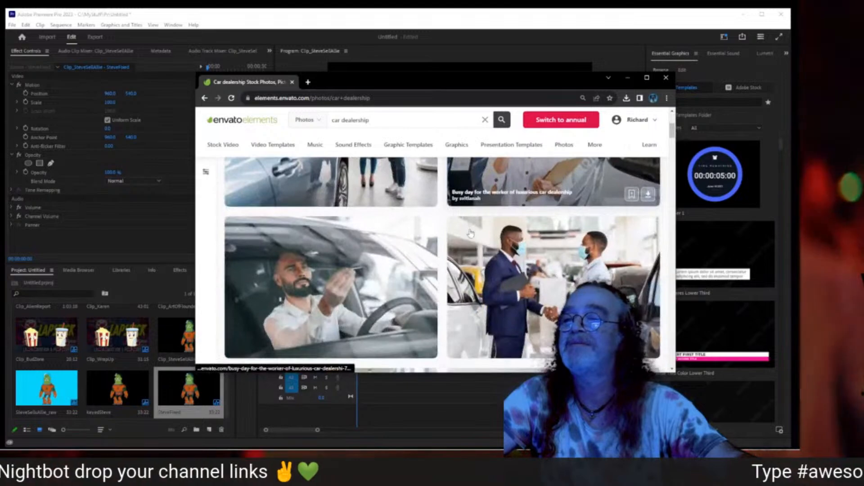
scroll(449, 255, "down", 10)
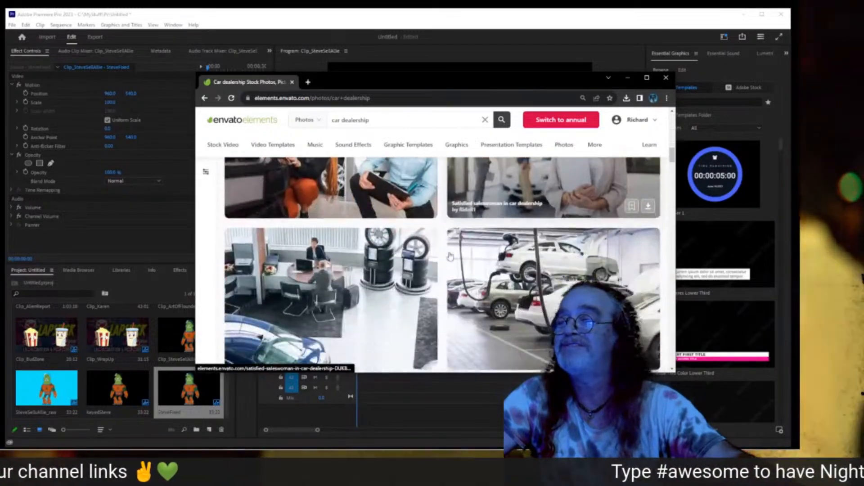
scroll(450, 256, "up", 1)
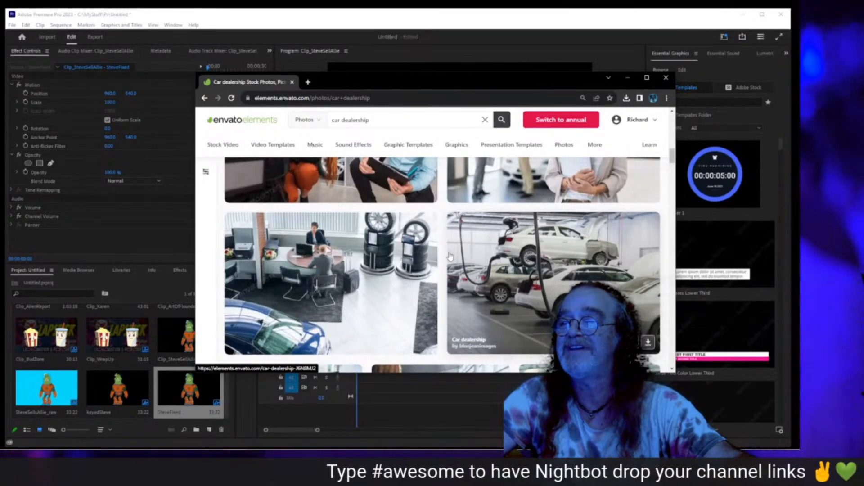
scroll(450, 255, "down", 1)
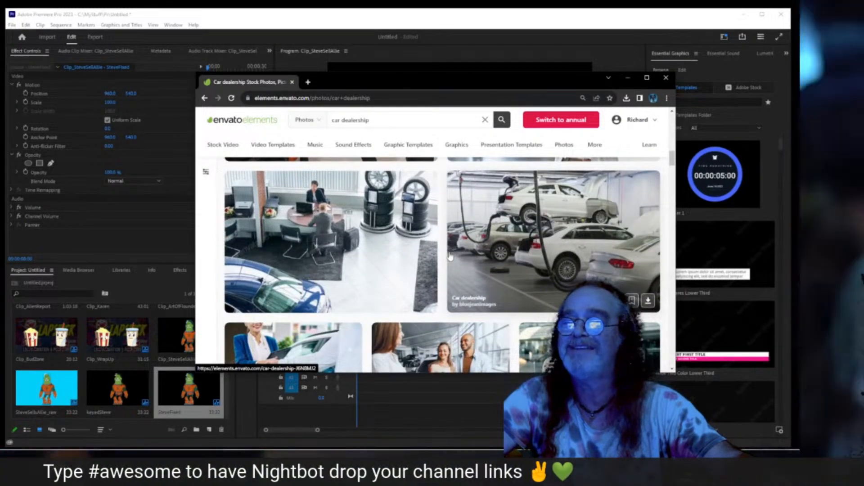
scroll(450, 255, "down", 3)
scroll(450, 256, "down", 6)
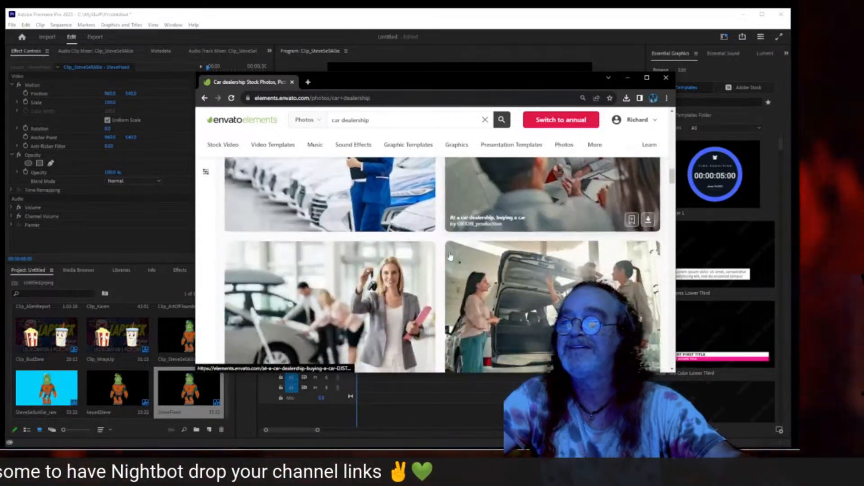
scroll(450, 256, "down", 7)
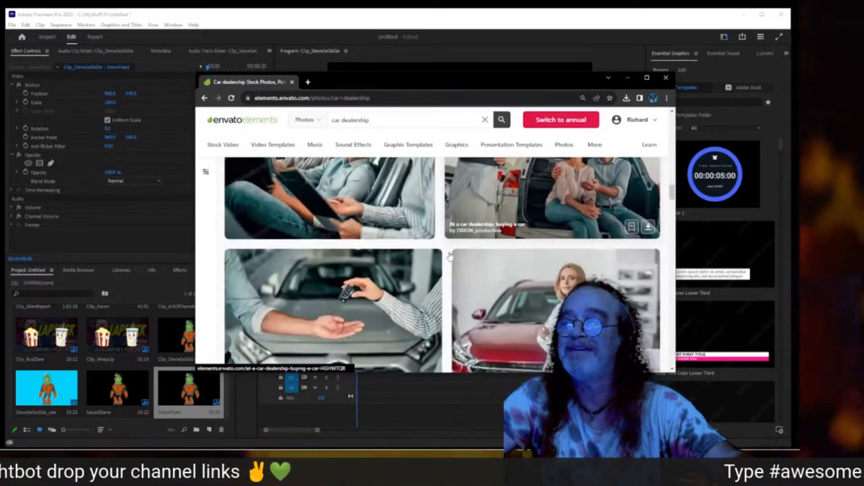
scroll(450, 256, "down", 6)
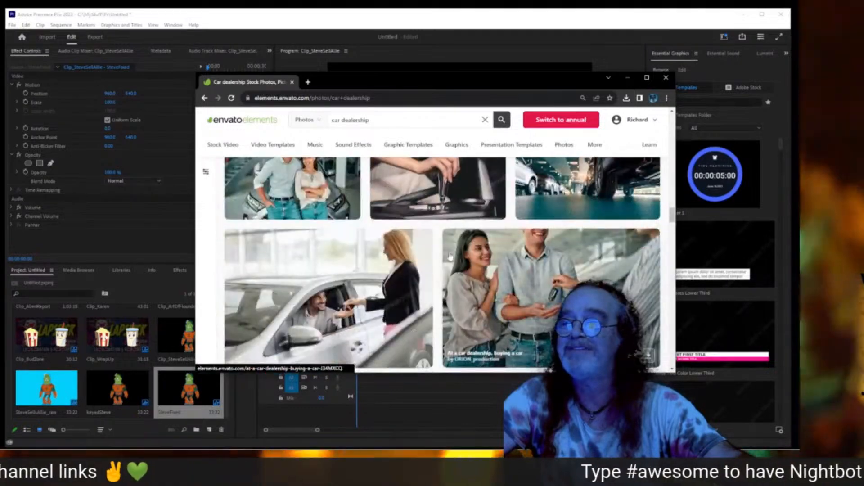
scroll(450, 256, "down", 3)
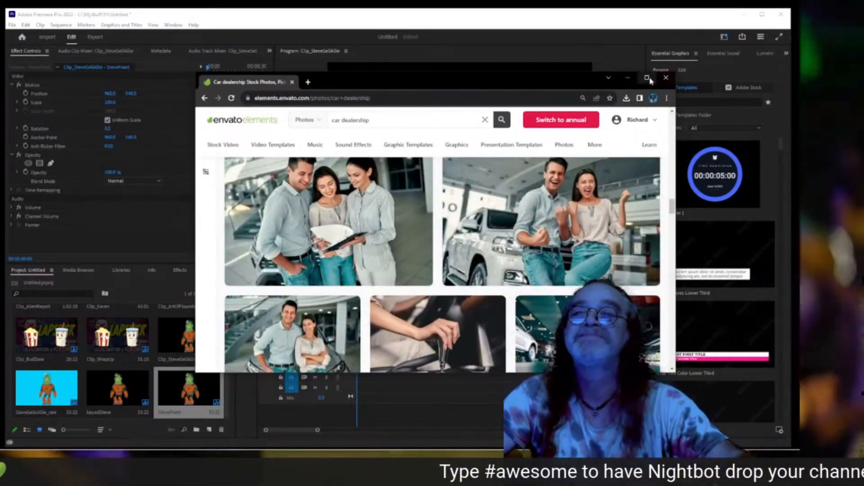
- Maximize the browser window, filter the car dealership photos to No People, and return to the start of the results
left_click(646, 78)
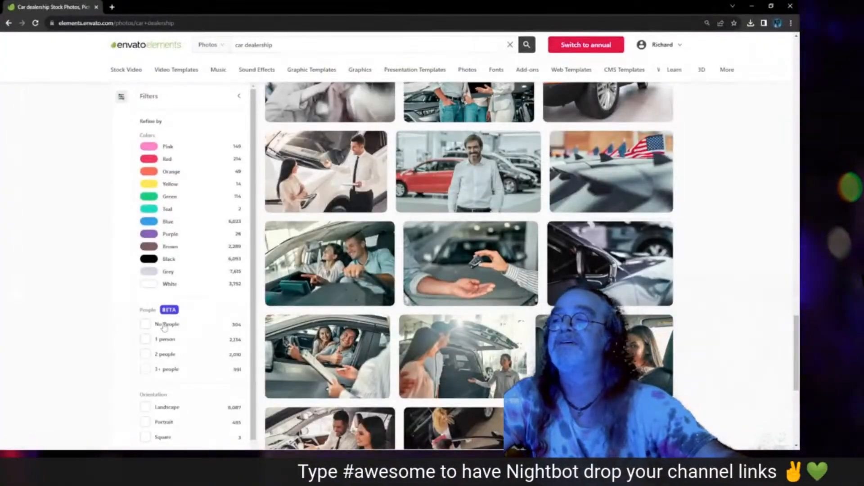
left_click(148, 327)
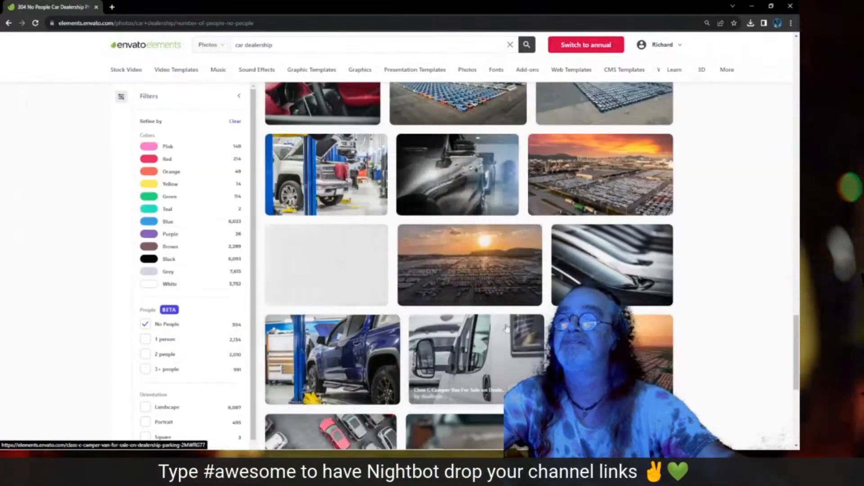
scroll(614, 215, "up", 8)
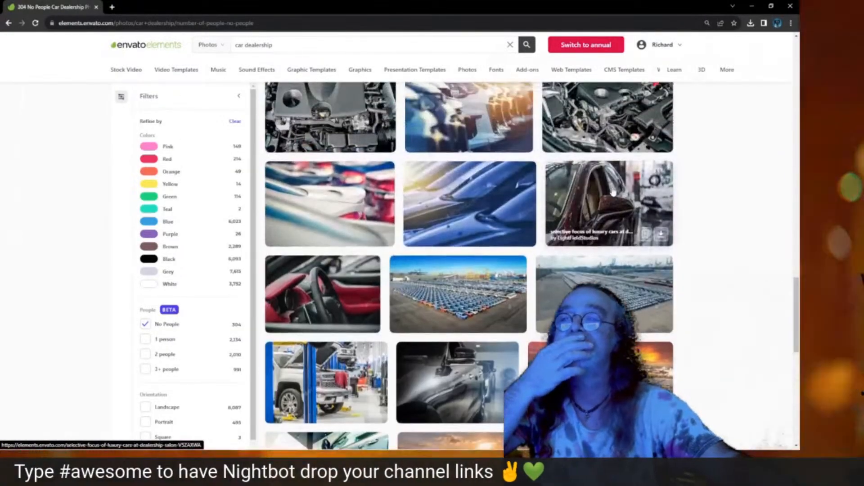
scroll(614, 192, "up", 10)
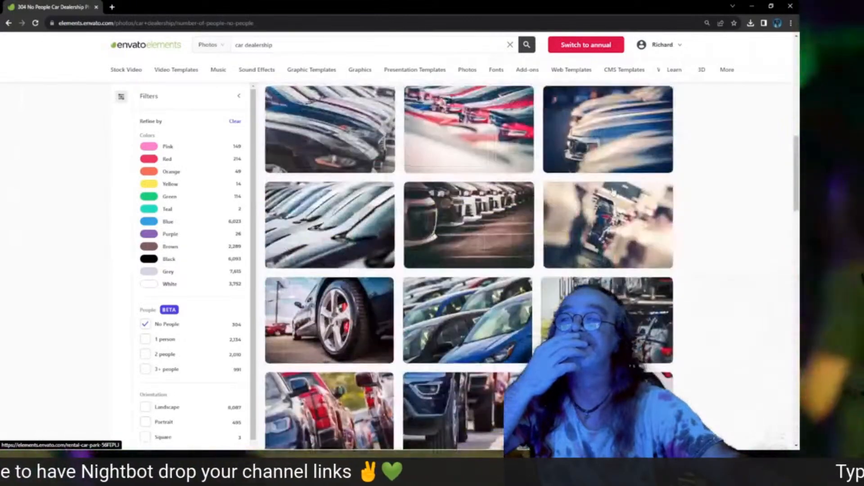
scroll(614, 193, "up", 1)
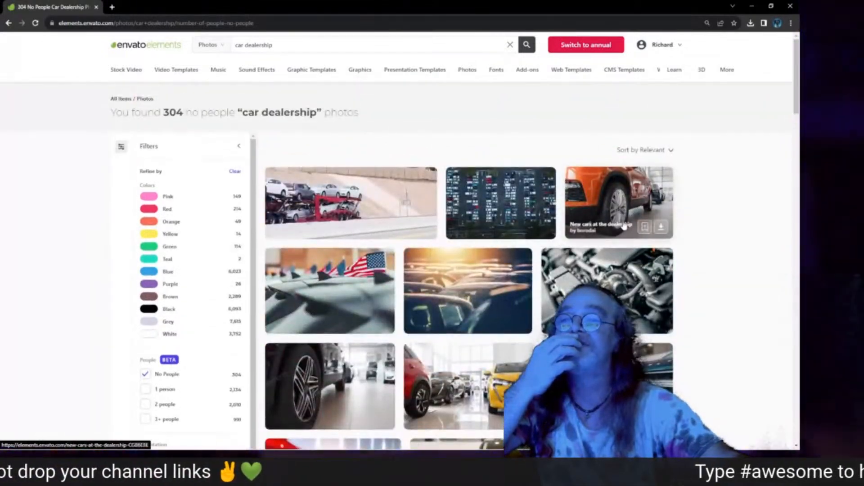
- Examine the first two result pages of car dealership photos without people for a usable showroom background
scroll(621, 216, "down", 2)
scroll(603, 252, "down", 1)
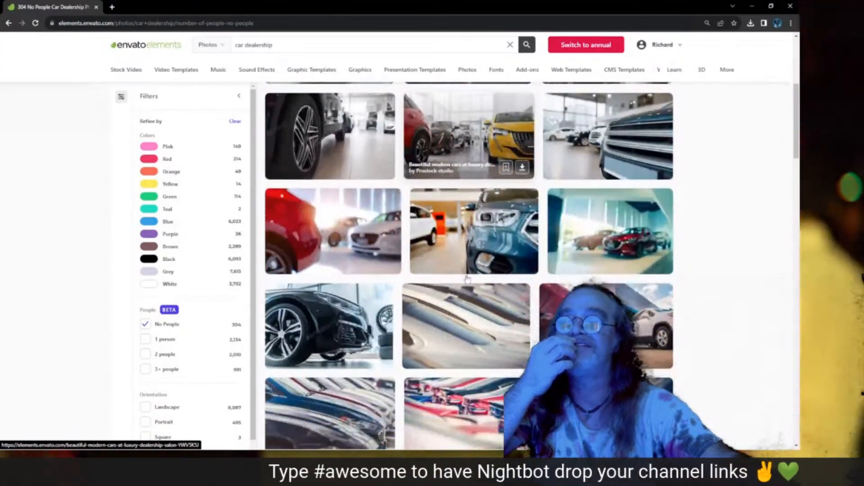
scroll(466, 279, "down", 2)
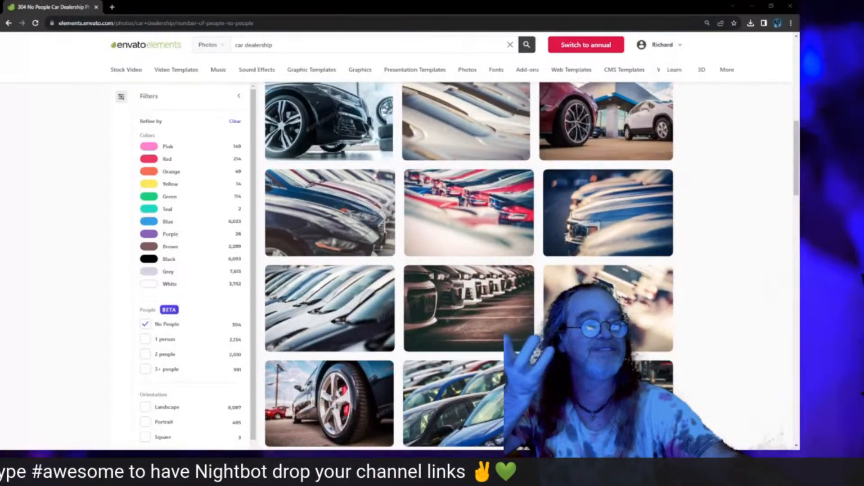
scroll(717, 249, "down", 2)
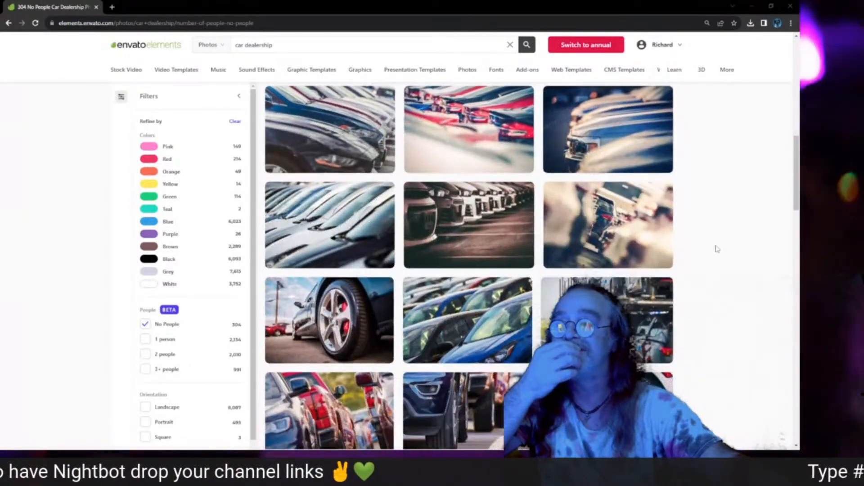
scroll(717, 249, "down", 5)
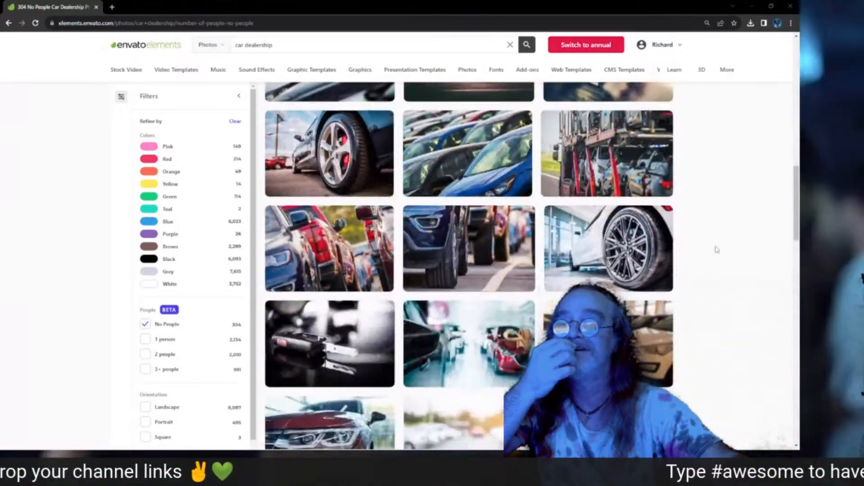
scroll(717, 249, "down", 2)
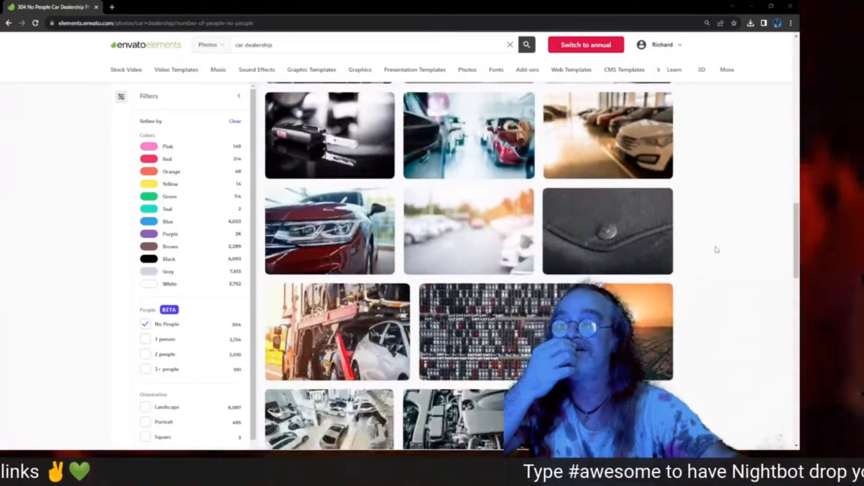
scroll(717, 249, "down", 2)
scroll(718, 249, "down", 7)
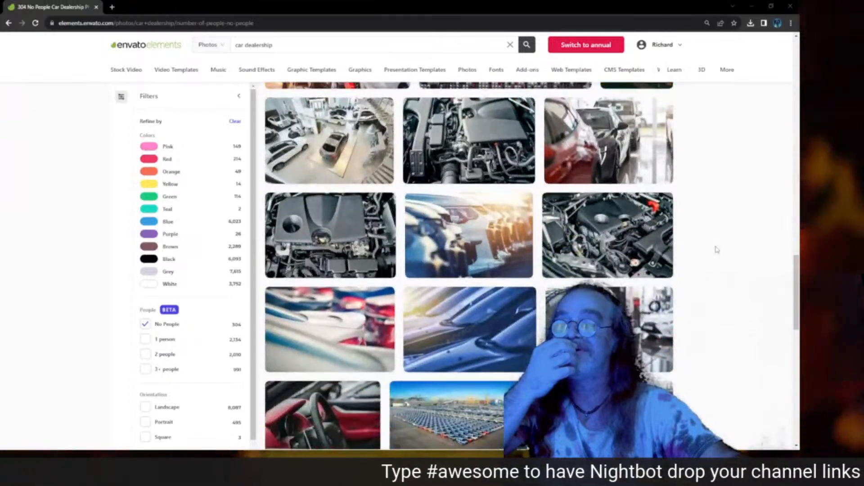
scroll(717, 249, "down", 7)
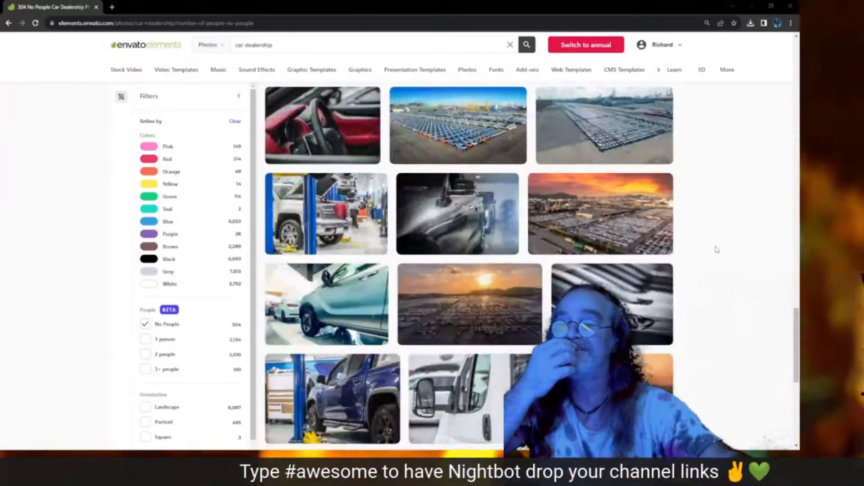
scroll(717, 249, "down", 1)
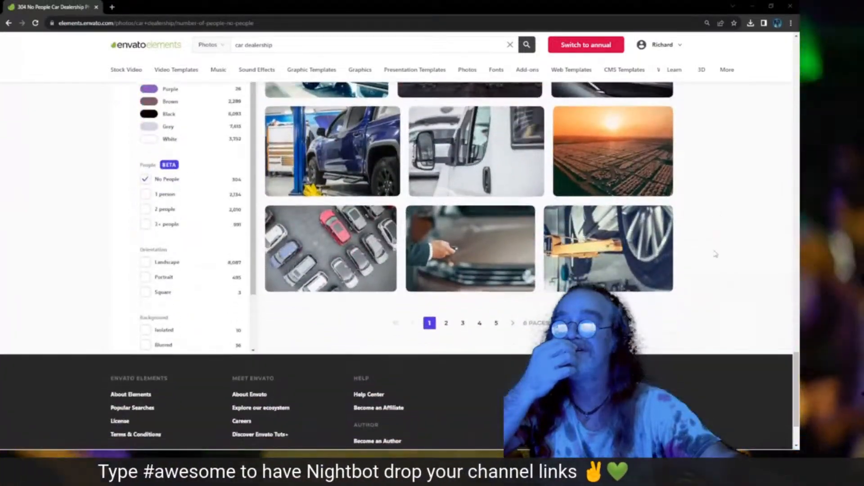
left_click(513, 323)
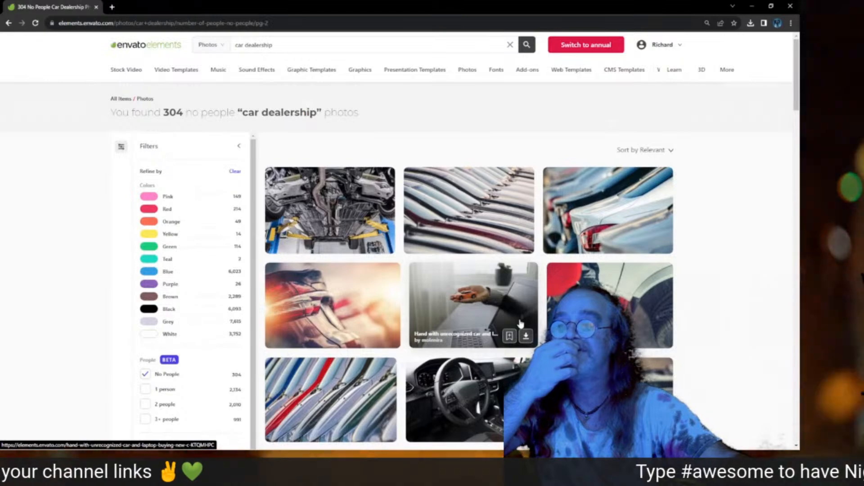
scroll(521, 323, "down", 15)
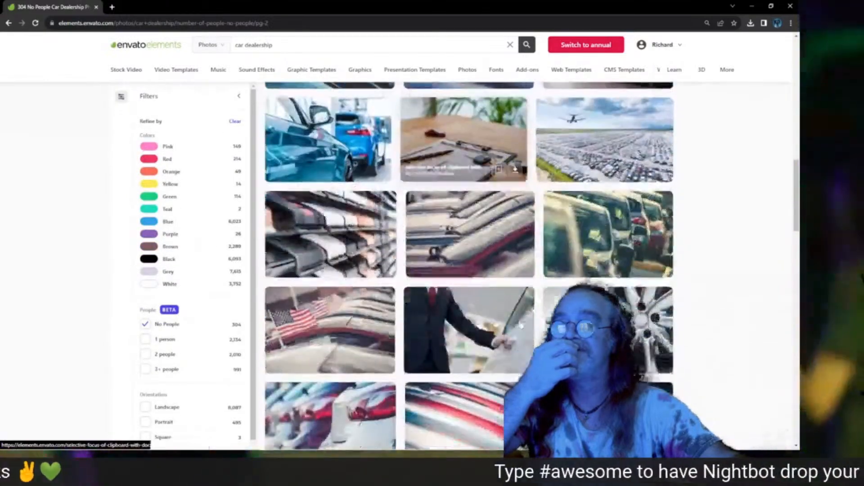
scroll(521, 323, "down", 5)
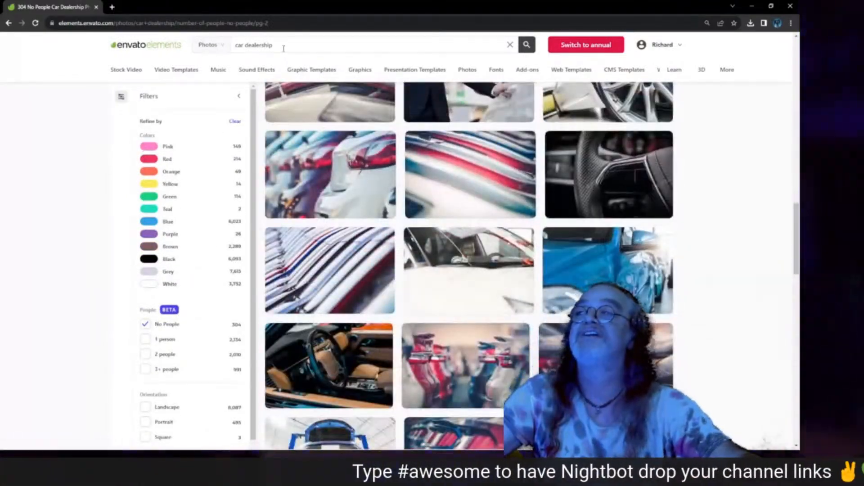
- Change the photo search to "car showroom", keeping the No People filter
left_click_drag(272, 45, 245, 45)
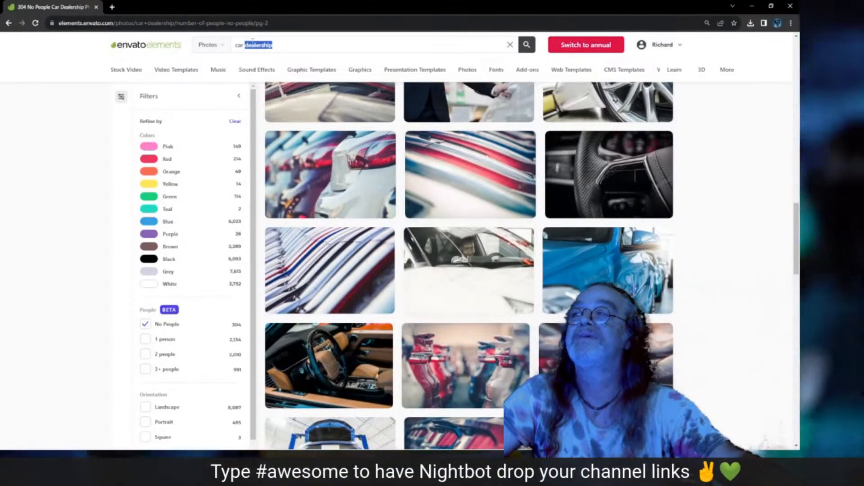
type("showroom")
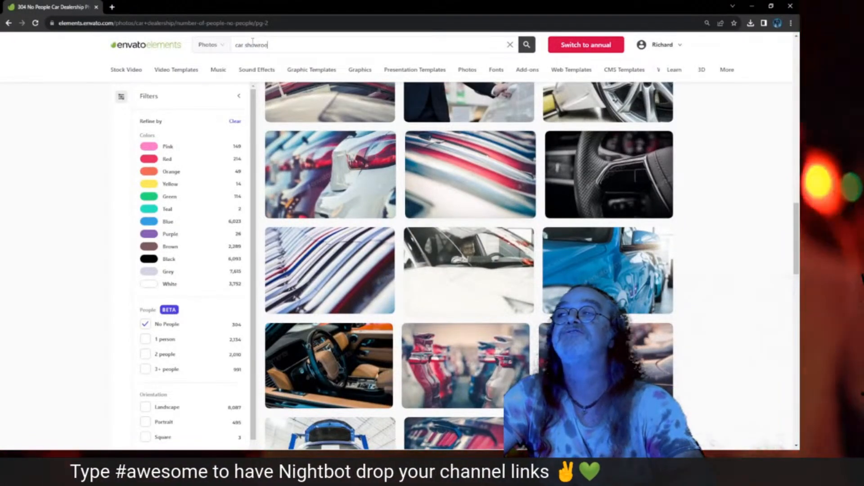
key("Return")
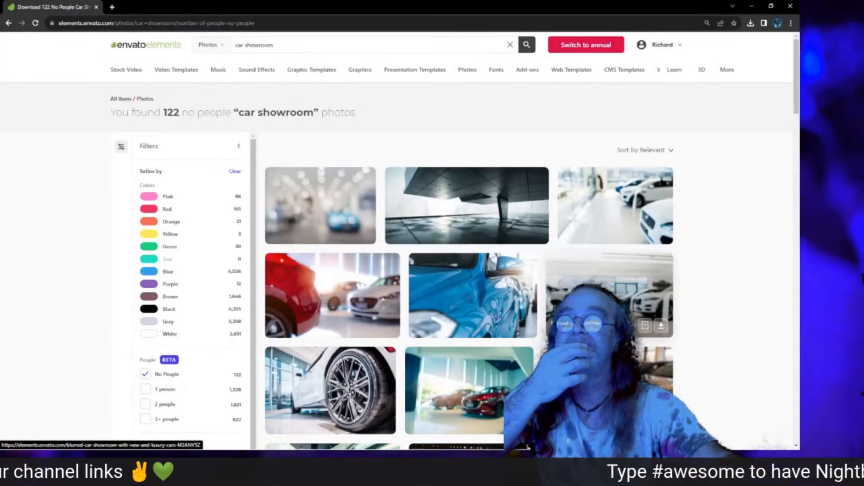
- Find the "variety of vintage cars and neon signs" photo among the showroom results and download it under the LAPStick project
scroll(608, 292, "down", 6)
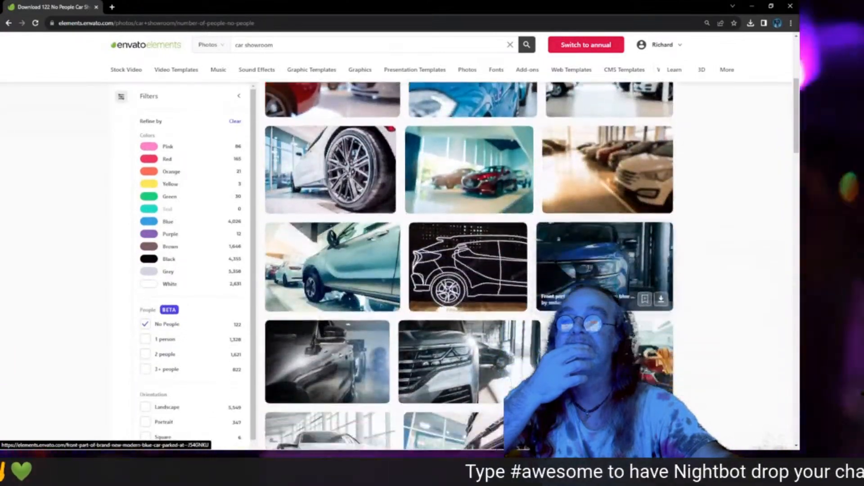
scroll(608, 315, "down", 4)
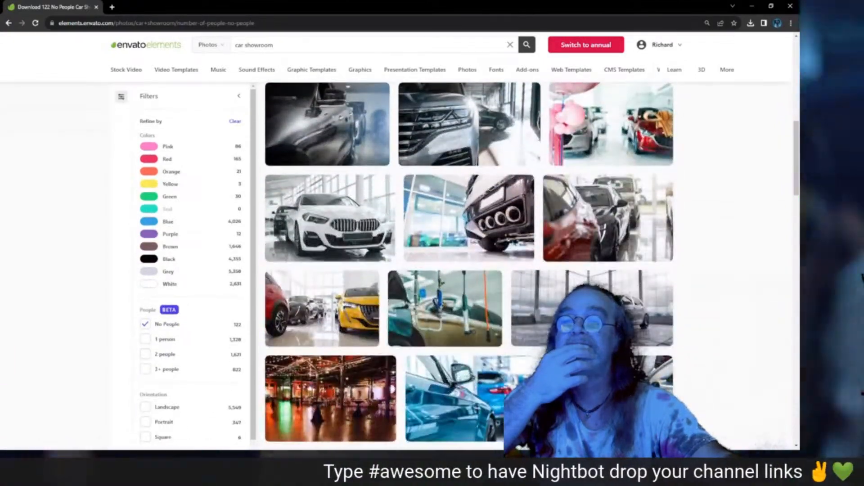
scroll(364, 258, "down", 4)
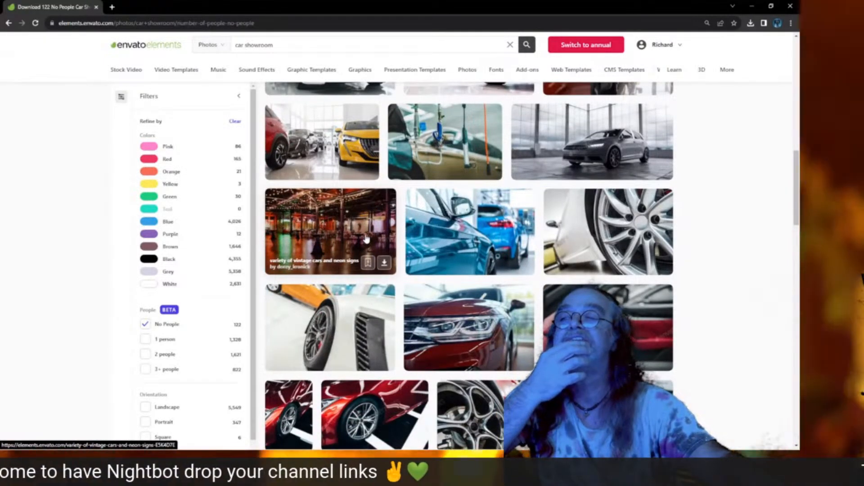
left_click(384, 263)
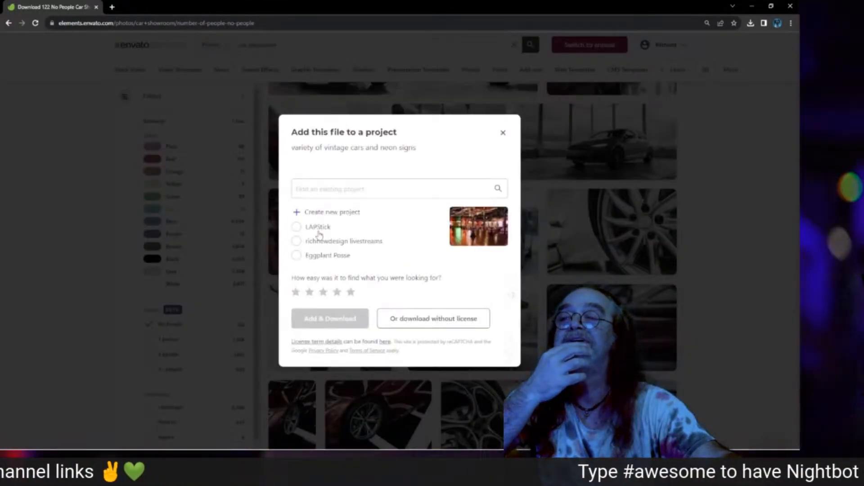
left_click(301, 232)
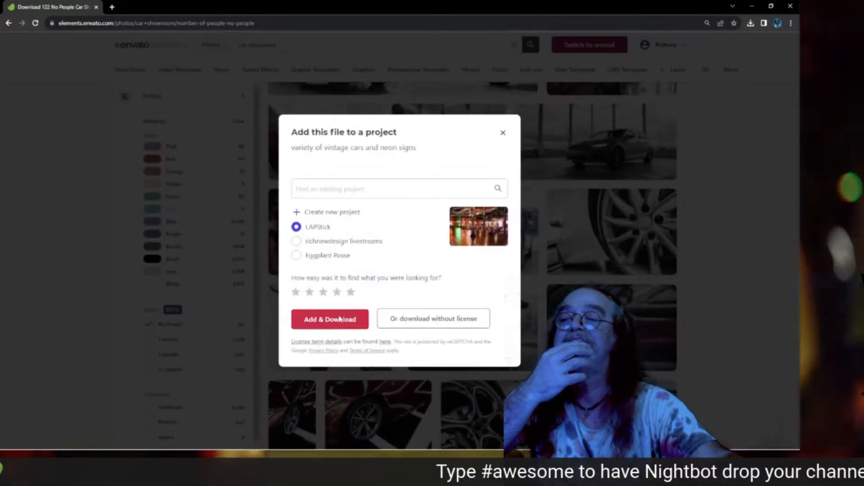
left_click(340, 319)
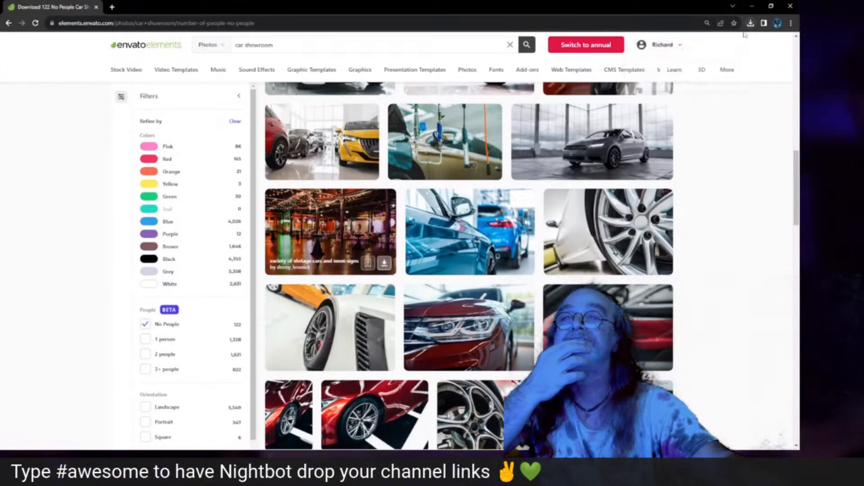
- Locate the downloaded vintage cars photo in its folder, move the browser aside, and import the photo into the Premiere Pro project
left_click(750, 23)
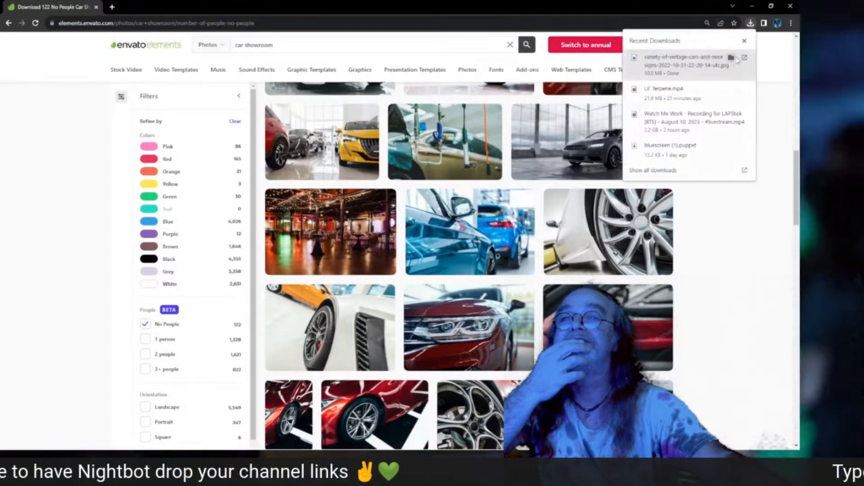
left_click(734, 59)
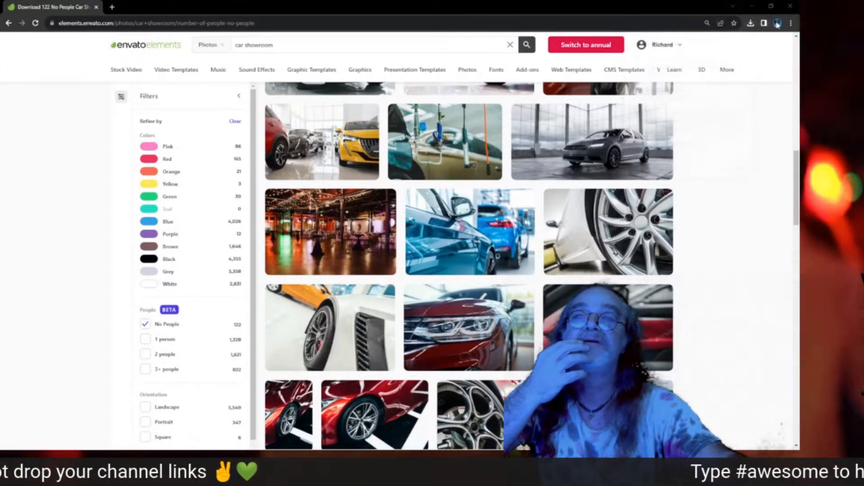
double_click(677, 9)
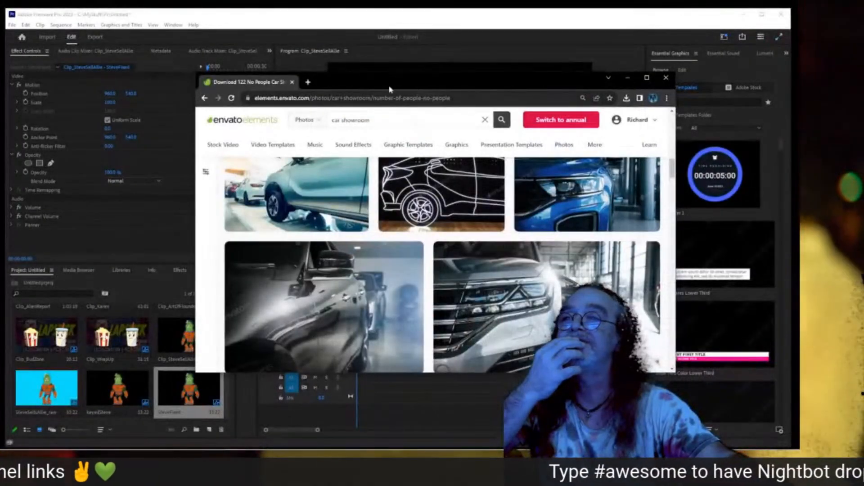
left_click_drag(328, 85, 799, 106)
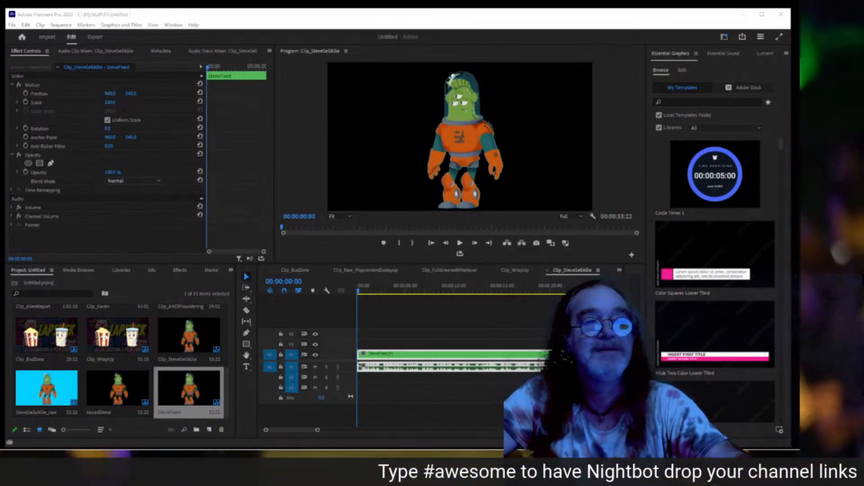
left_click_drag(790, 255, 131, 393)
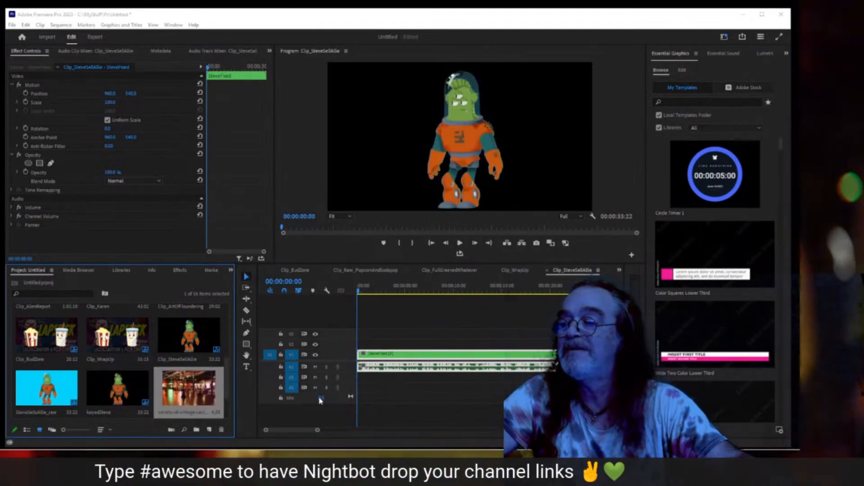
- Place the vintage cars photo on the track beneath the SteveFixed video and scale the photo to about 38
left_click_drag(391, 356, 392, 351)
left_click_drag(199, 394, 525, 356)
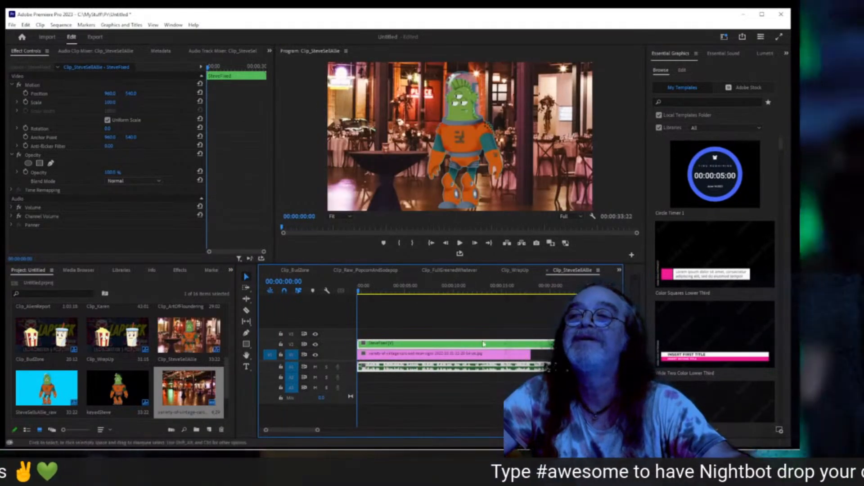
left_click(419, 358)
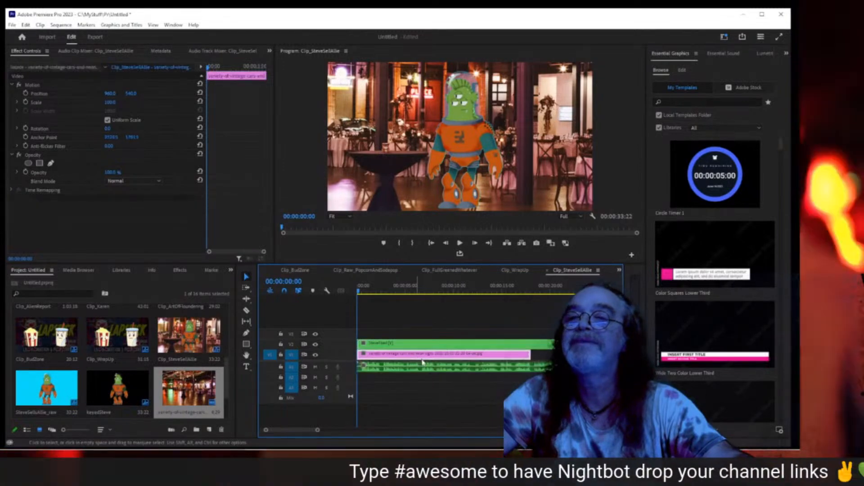
left_click_drag(110, 104, 82, 104)
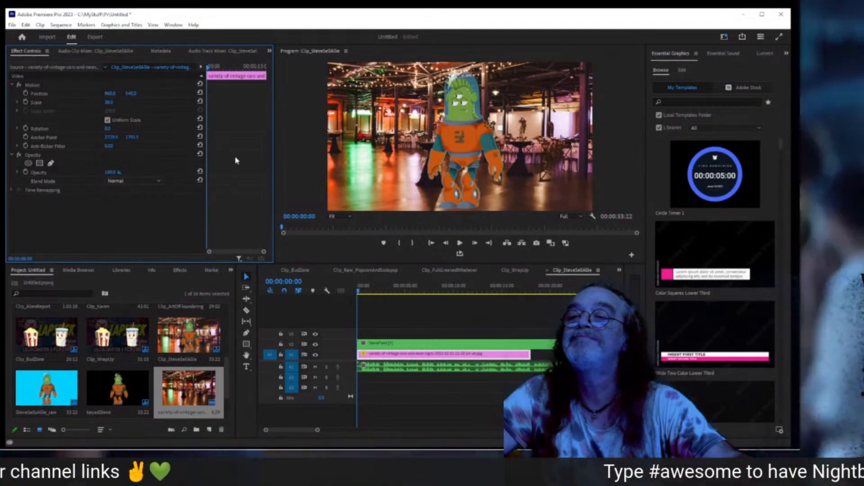
- Reposition the SteveFixed alien to the right and slightly lower in the frame, at about 1363, 622
left_click(383, 344)
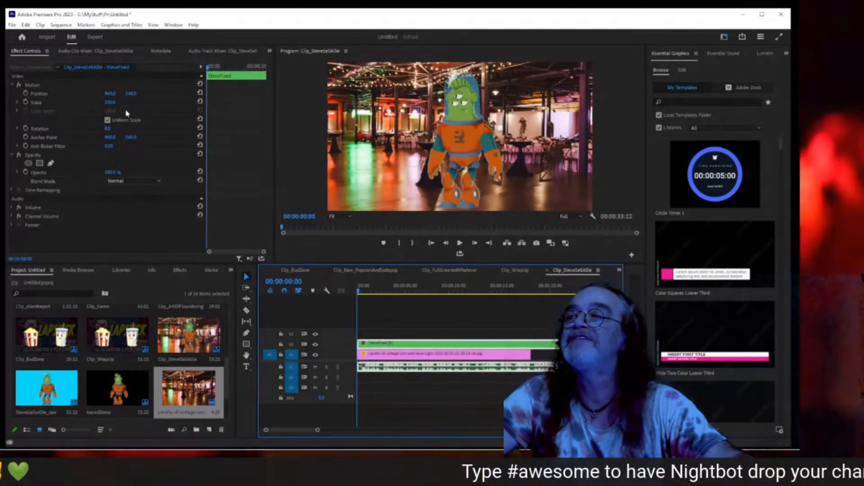
left_click_drag(129, 95, 271, 93)
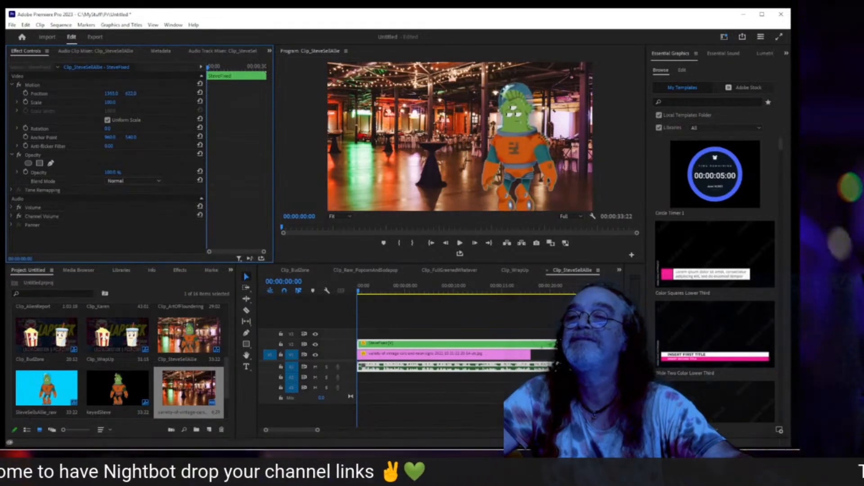
- Open the Lumetri Color Creative settings for the background photo and keep its Look at None to begin grading
left_click(397, 356)
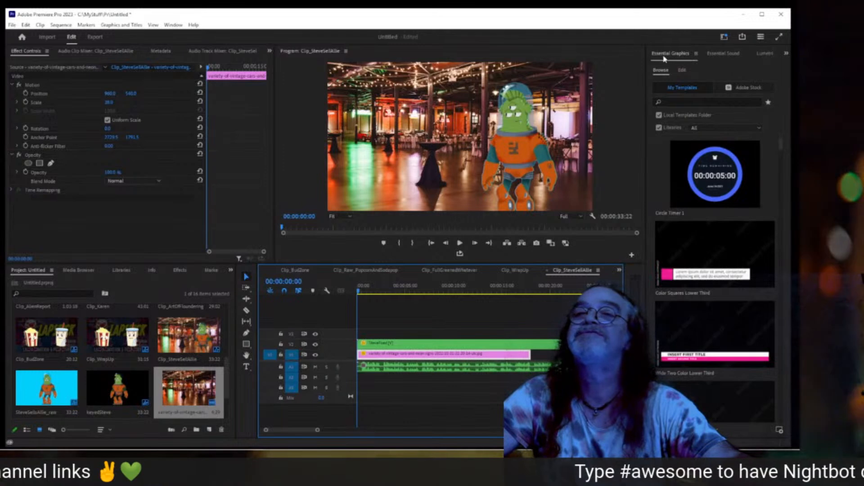
left_click(765, 54)
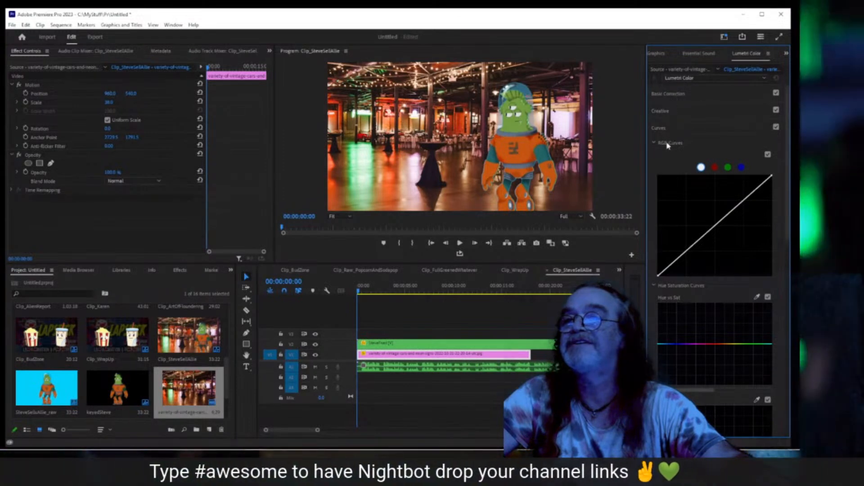
left_click(655, 145)
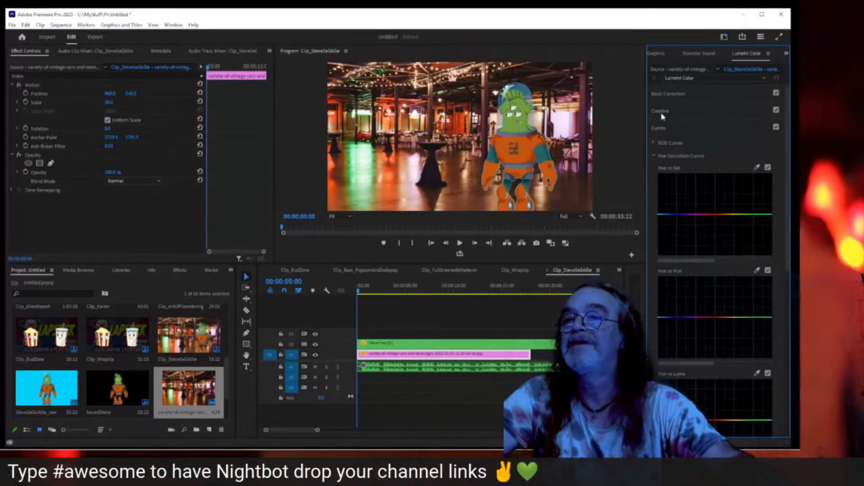
left_click(661, 112)
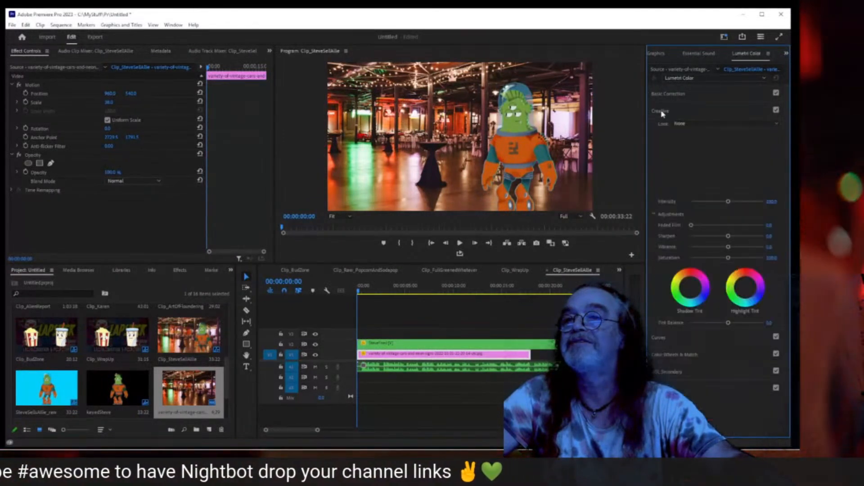
left_click(776, 122)
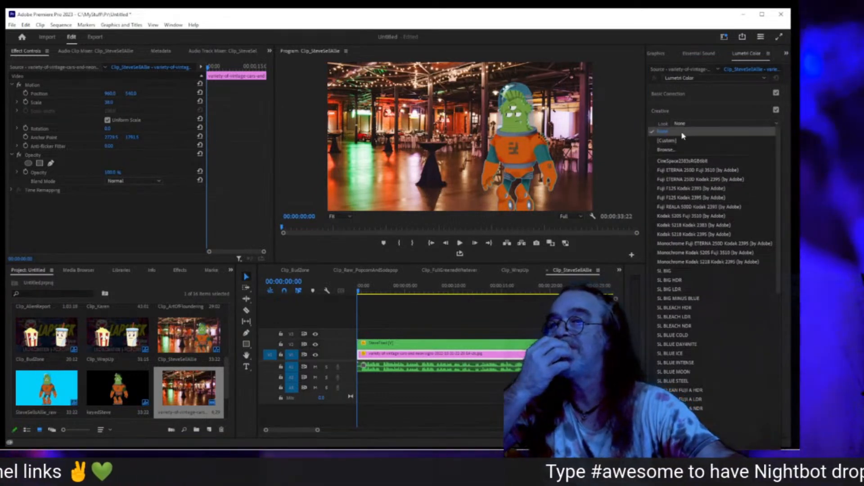
left_click(663, 131)
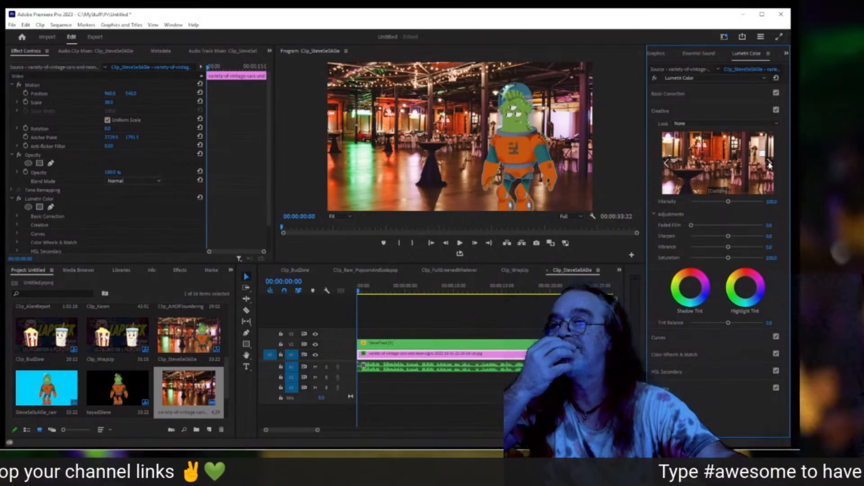
- Try the CineSpace2383sRGB6bit look on the background photo and preview the Fuji looks that follow it
left_click(769, 163)
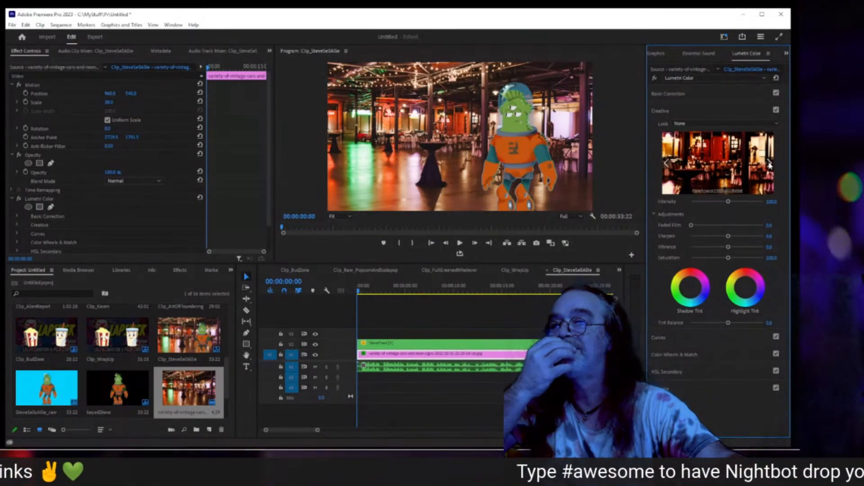
left_click(745, 170)
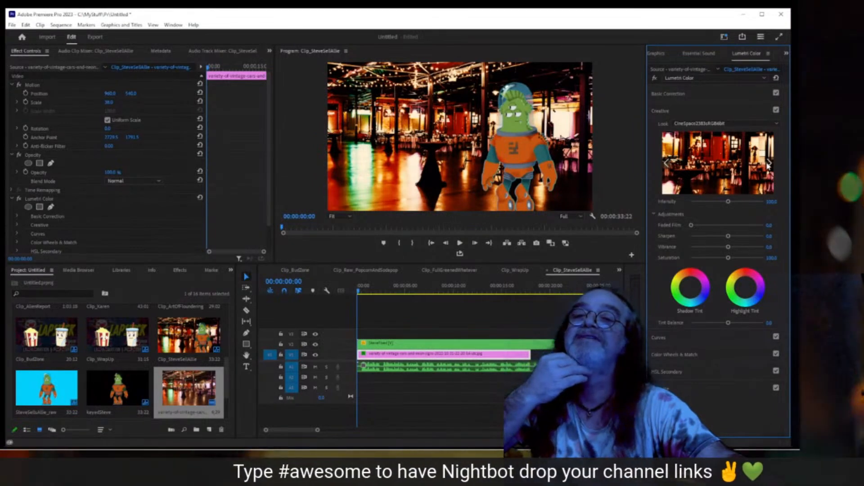
left_click(771, 166)
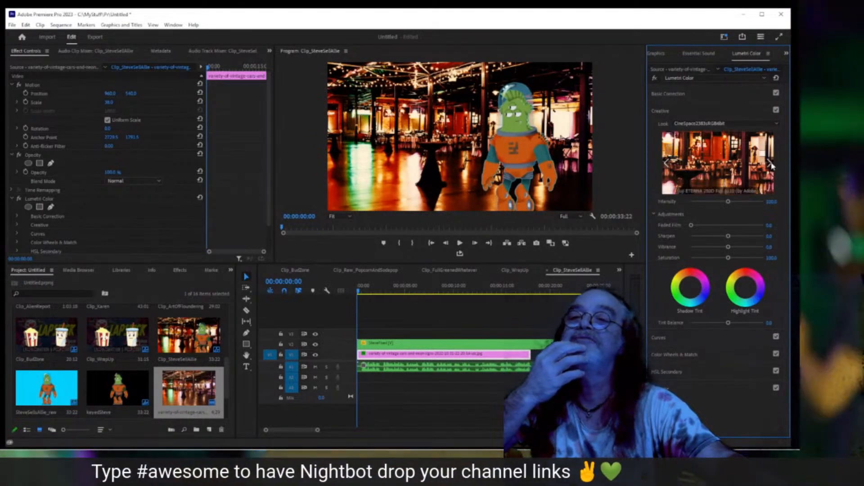
left_click(771, 166)
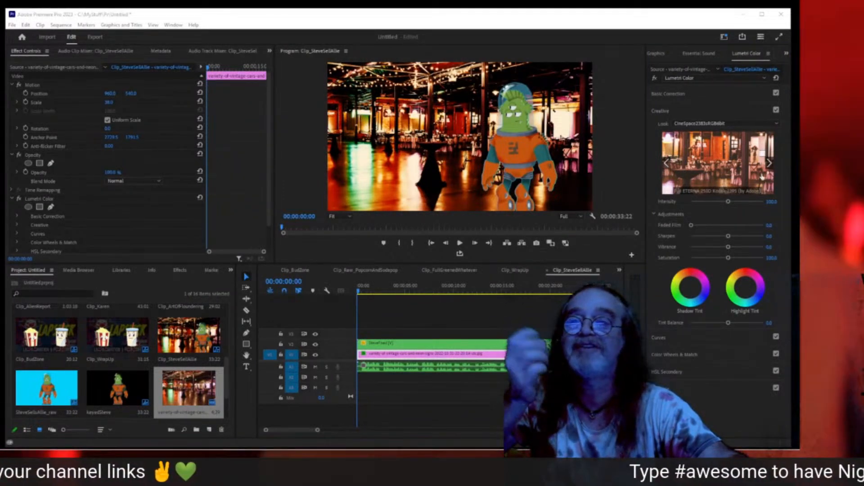
left_click(770, 165)
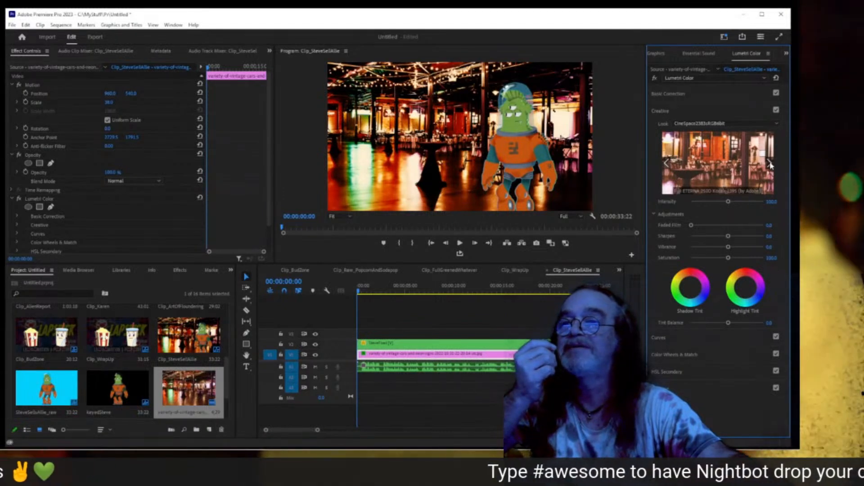
left_click(769, 165)
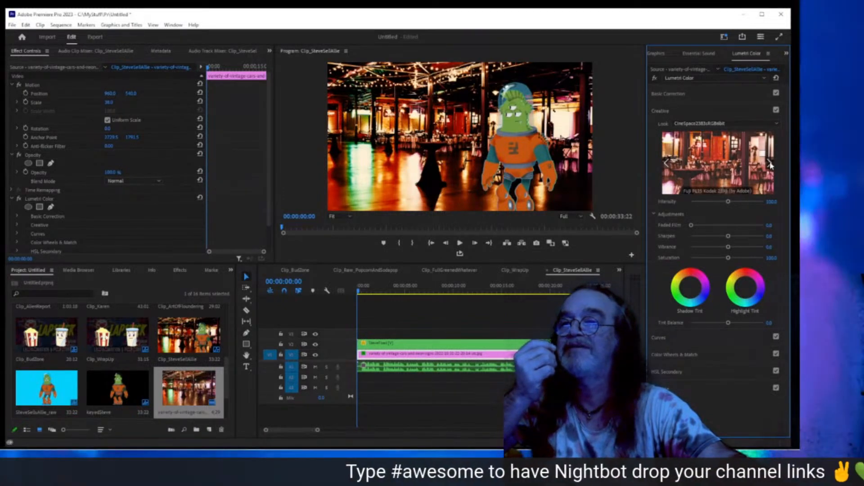
- Apply the SL BLUE INTENSE look to the background photo and raise its intensity to about 172
left_click(777, 124)
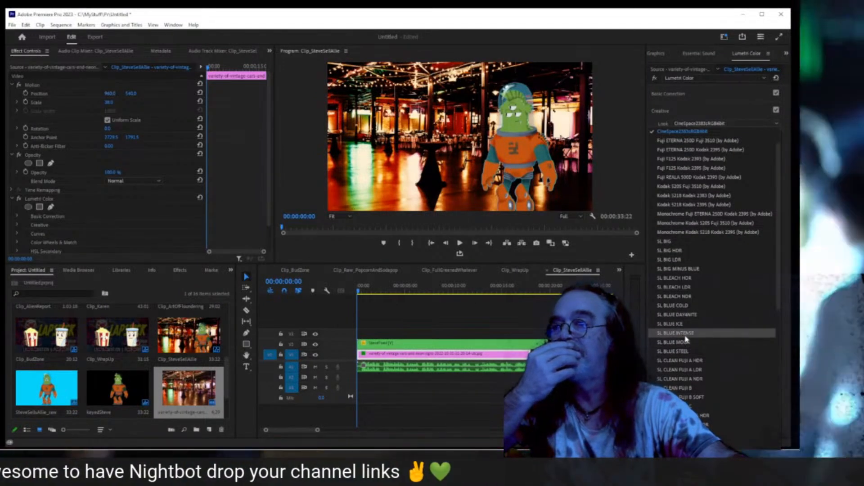
left_click(685, 336)
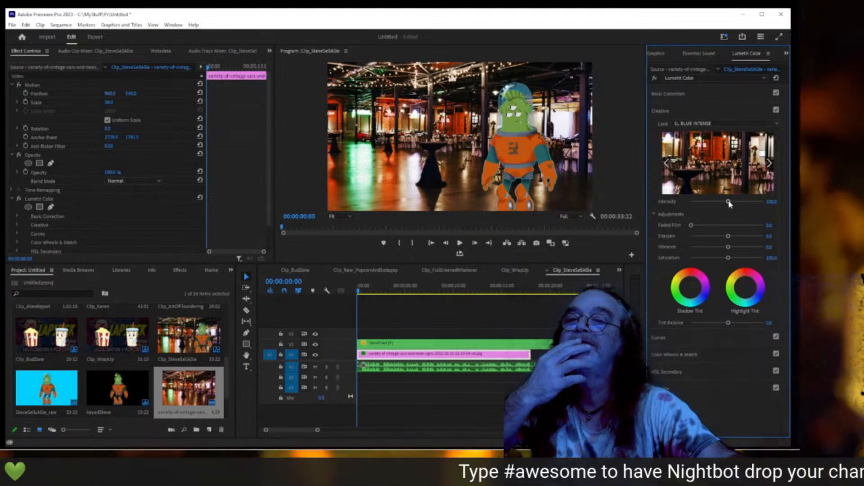
left_click_drag(729, 202, 748, 200)
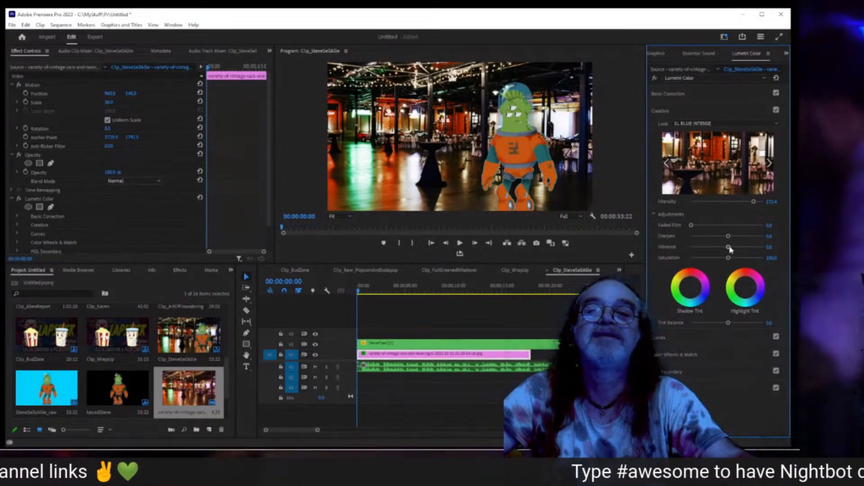
- Set the background's vibrance to about 39 and saturation to about 74, and compare the image with the Lumetri effect off and on
left_click_drag(731, 249, 707, 260)
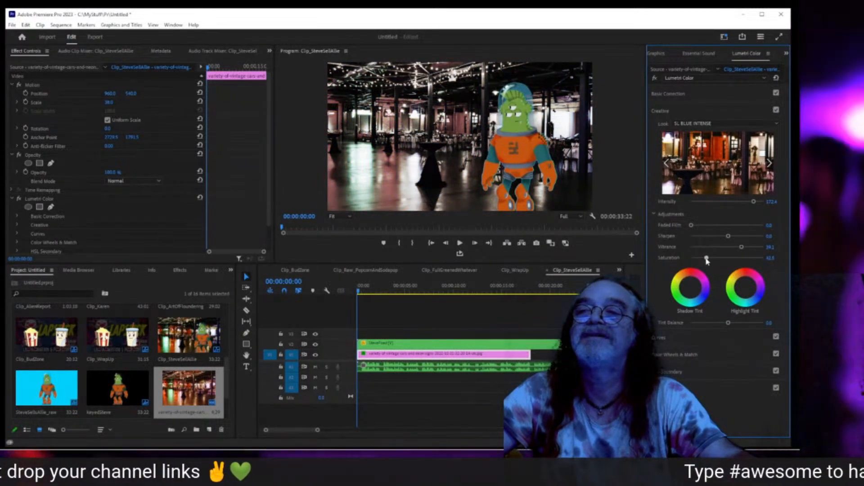
left_click_drag(705, 258, 717, 258)
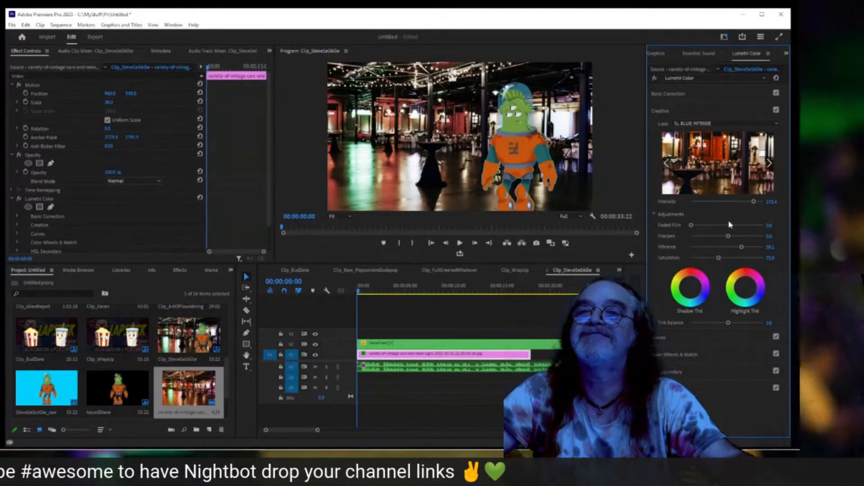
left_click(655, 79)
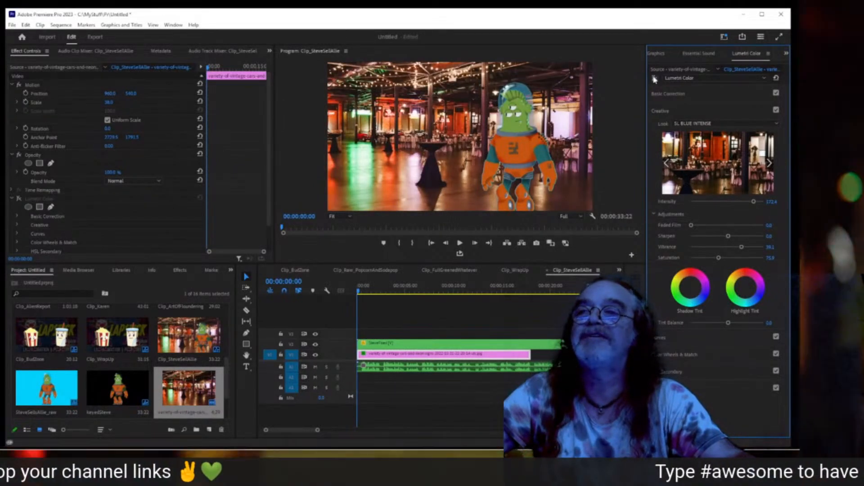
left_click(655, 78)
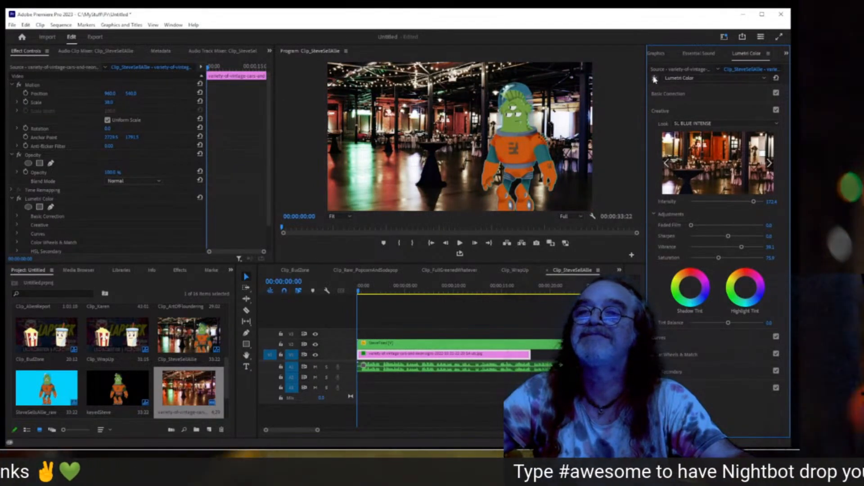
- Compare the background photo with its Lumetri Color effect off and on, and inspect the graded composite full screen
left_click(655, 78)
left_click(655, 79)
left_click(655, 79)
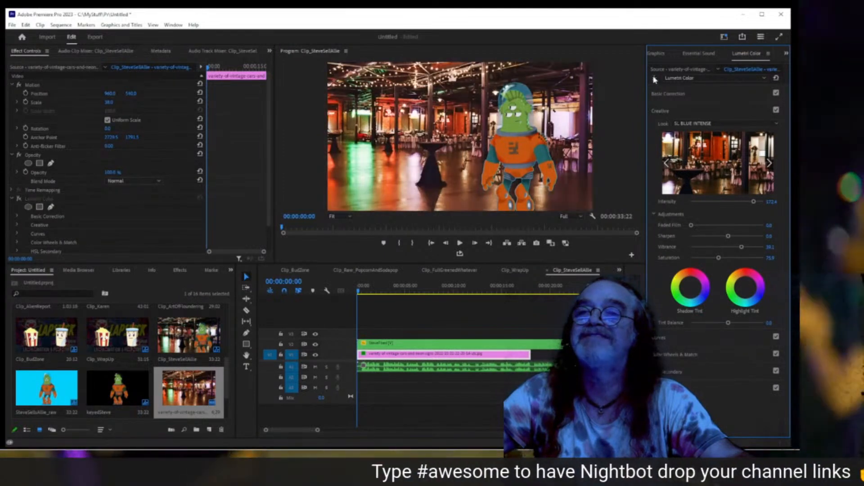
left_click(655, 78)
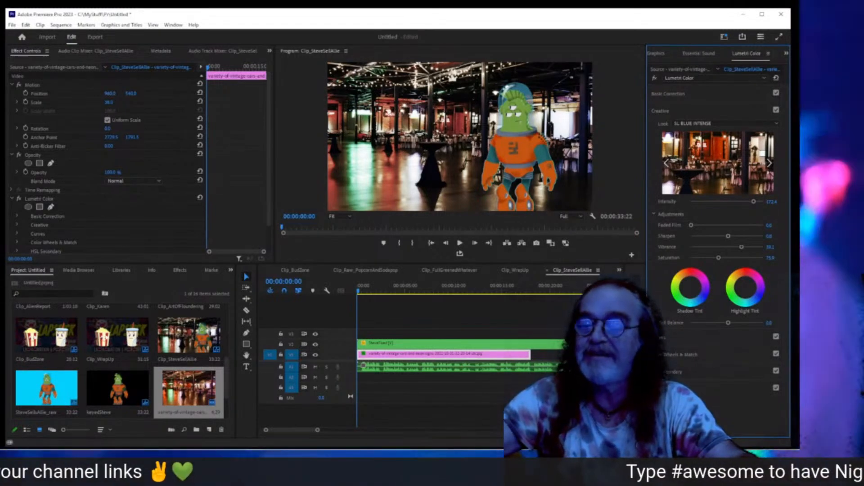
left_click(402, 323)
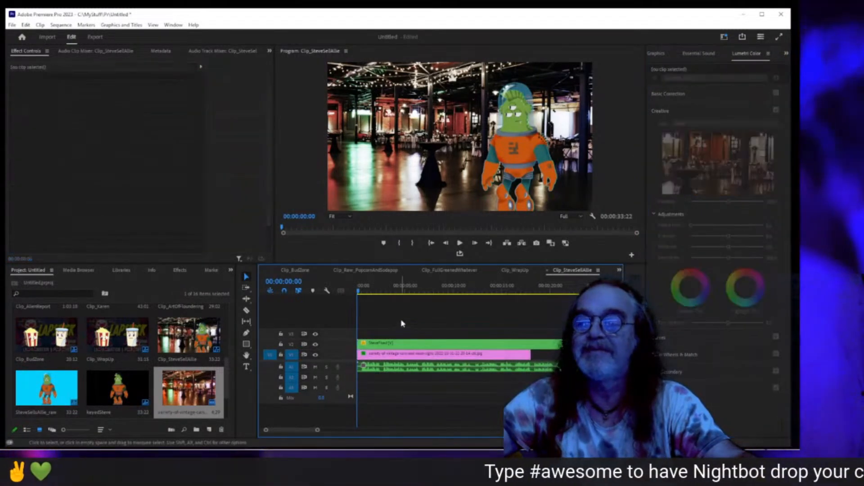
key("ctrl+grave")
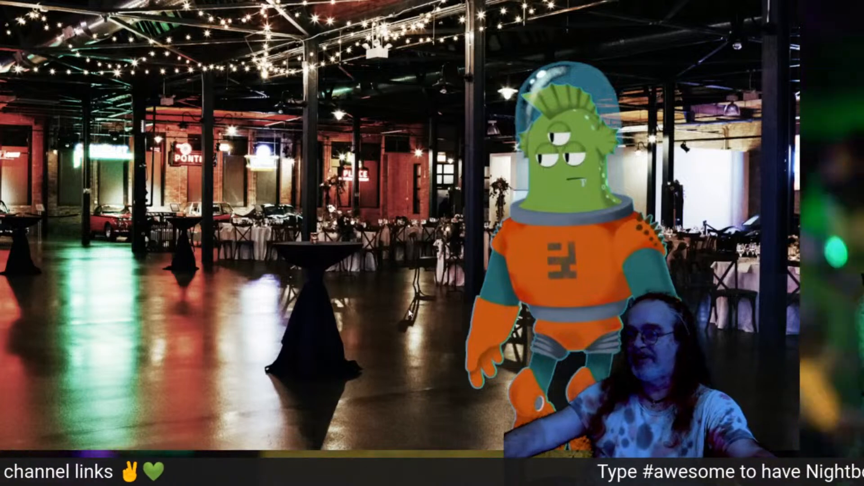
key("Escape")
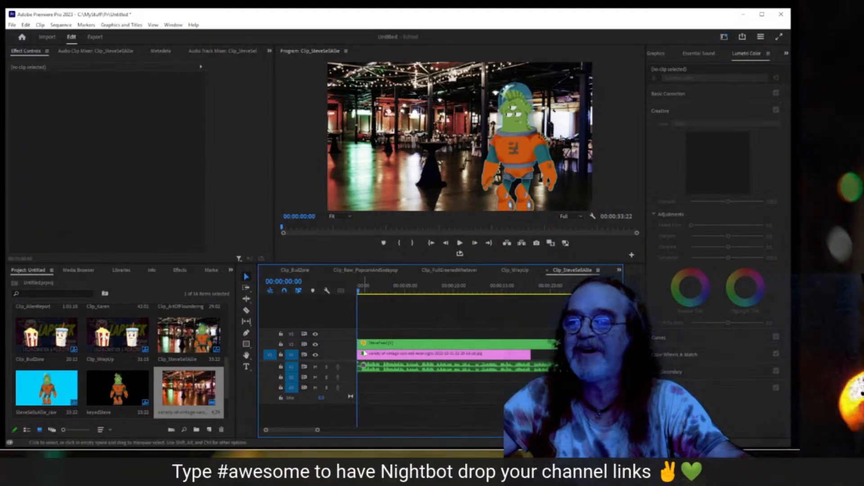
- Apply the Gaussian Blur effect to the background photo and set its blurriness to about 36
left_click(367, 357)
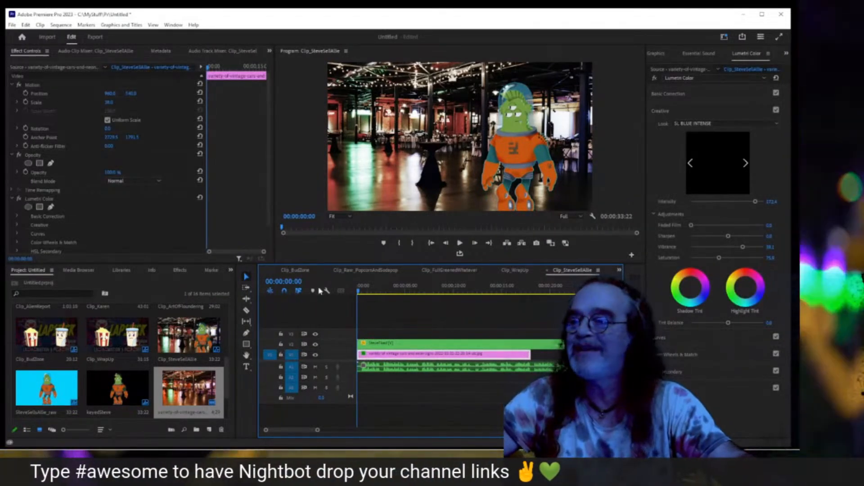
left_click(179, 271)
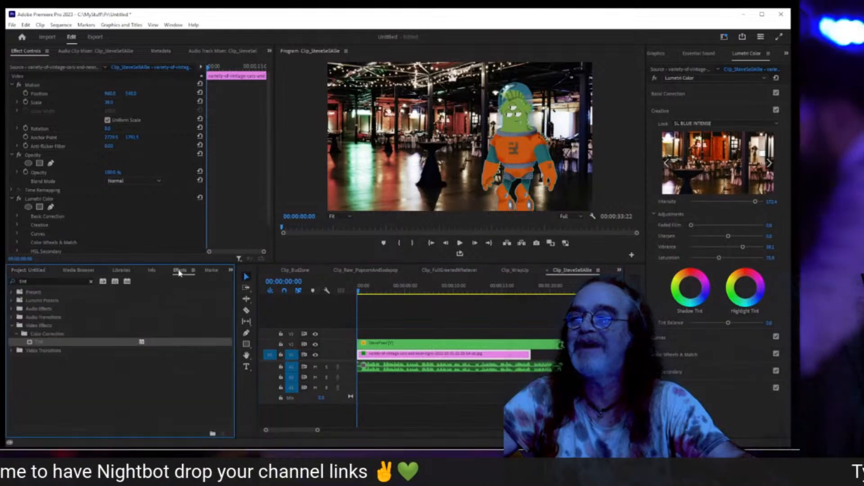
left_click(59, 281)
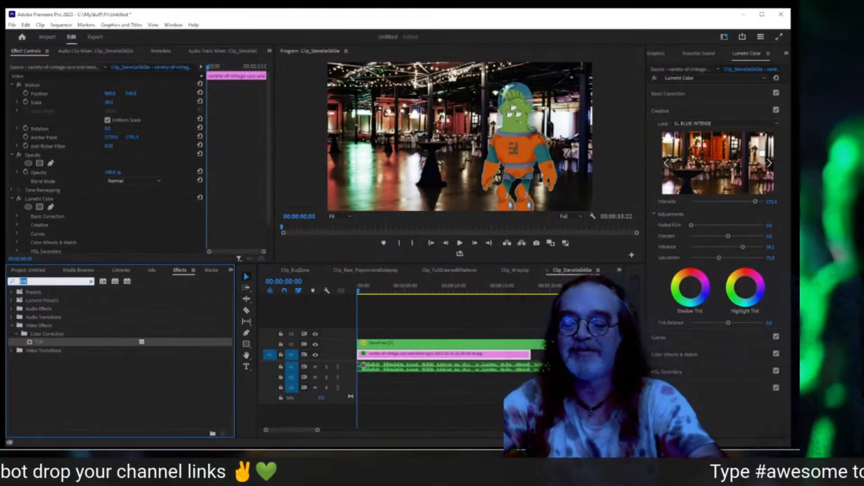
type("blur")
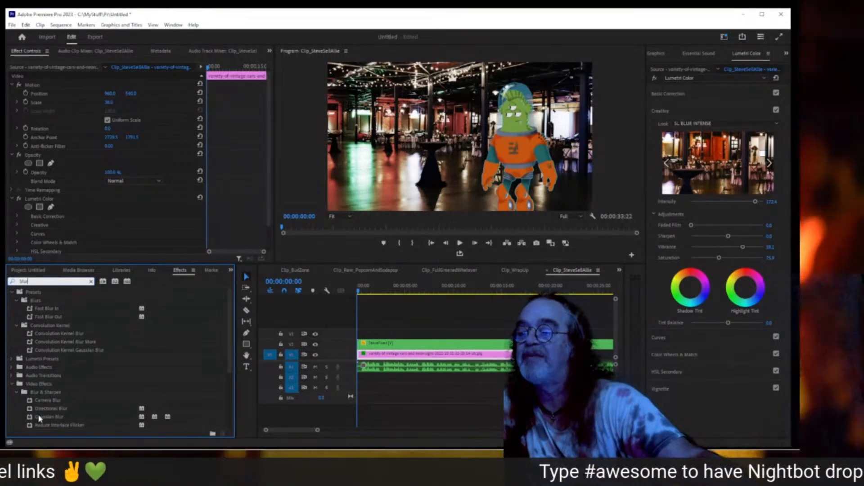
left_click(39, 419)
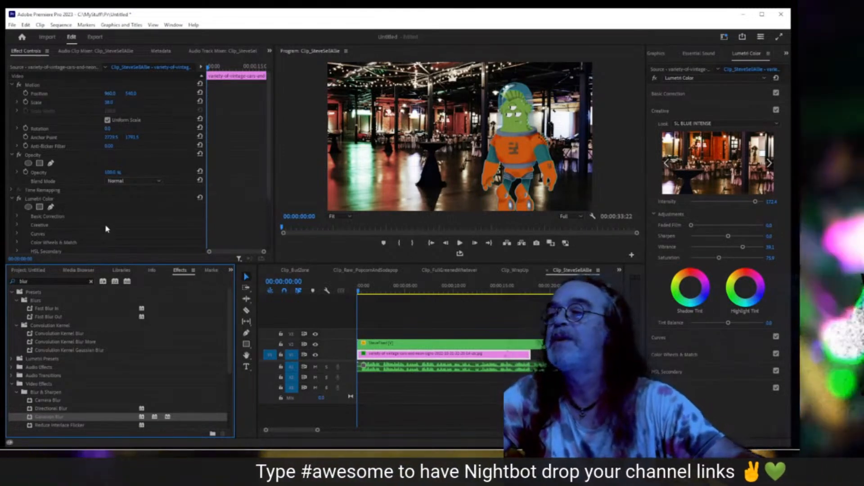
left_click_drag(106, 216, 105, 214)
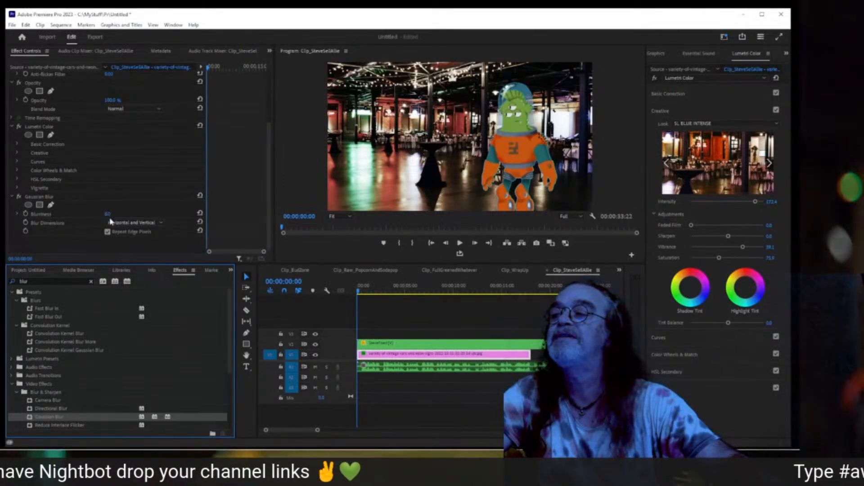
left_click_drag(107, 215, 123, 215)
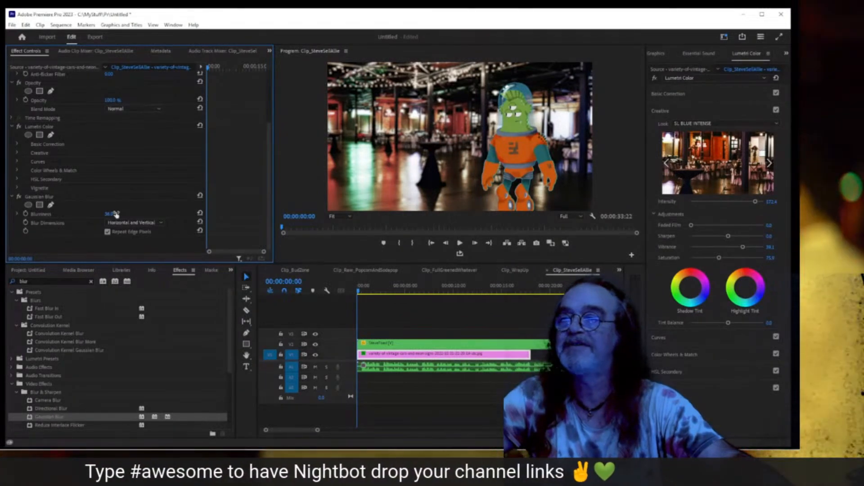
- Compare the composite full screen with the background's Gaussian Blur on, off and on again
key("ctrl+grave")
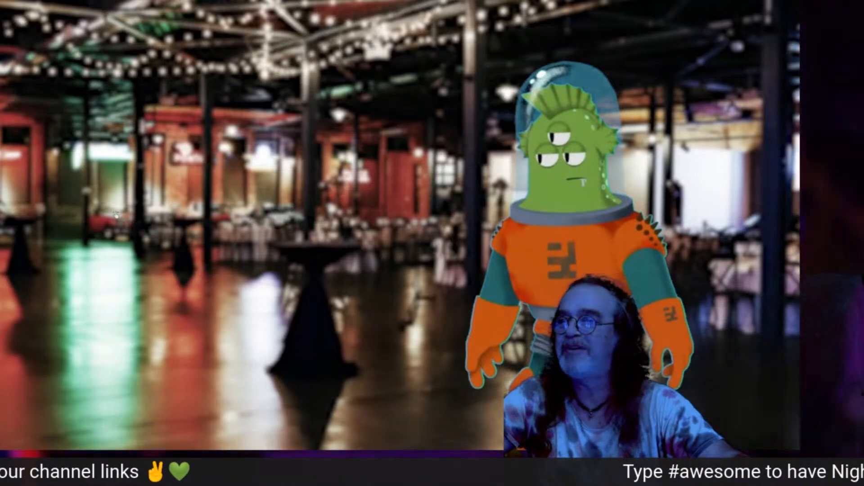
key("Escape")
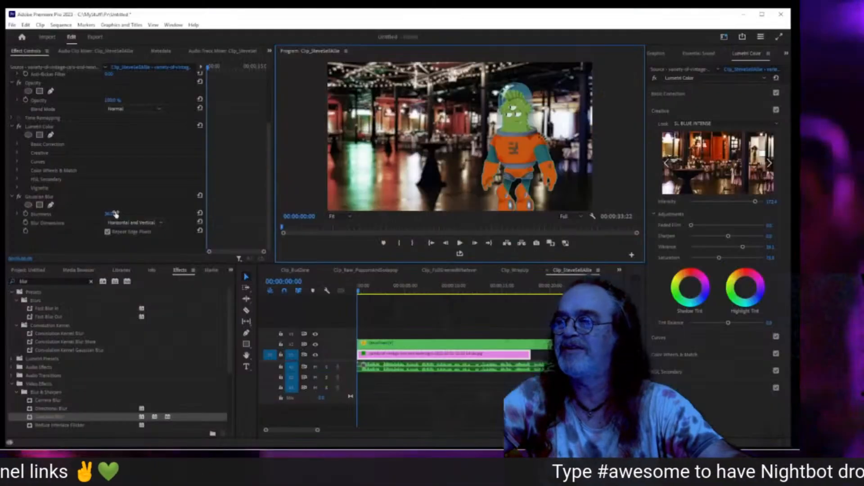
left_click(19, 197)
key("ctrl+grave")
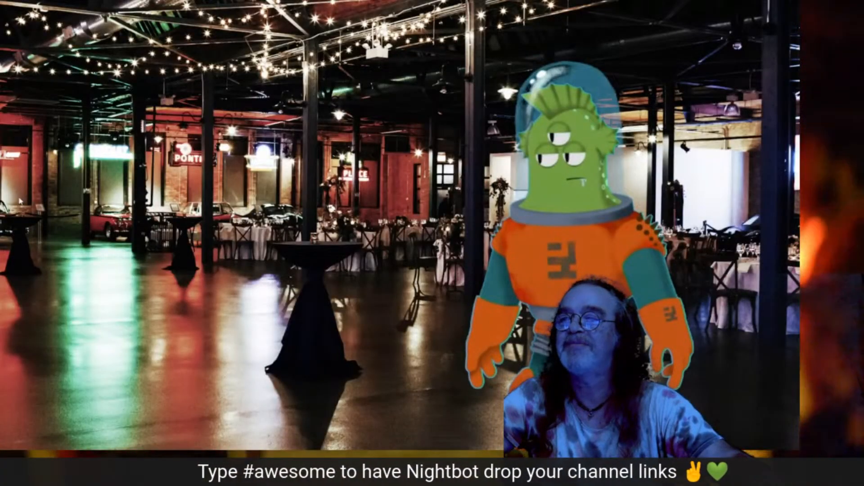
key("ctrl+grave")
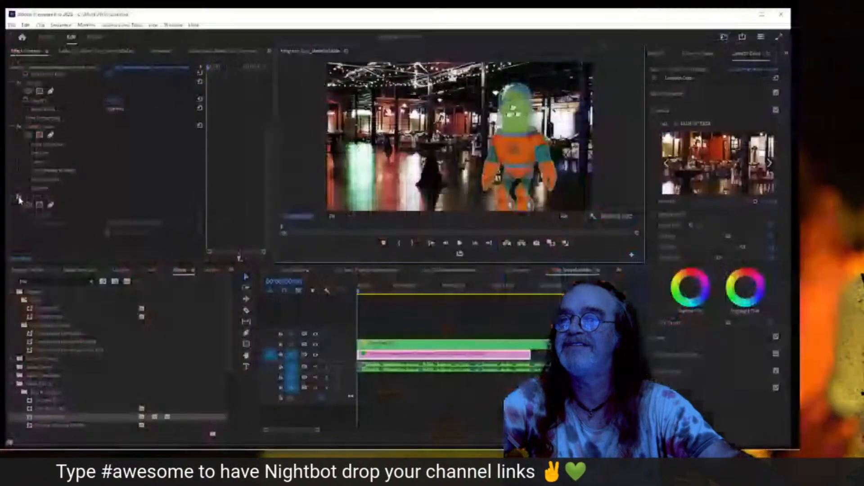
left_click(19, 201)
key("ctrl+grave")
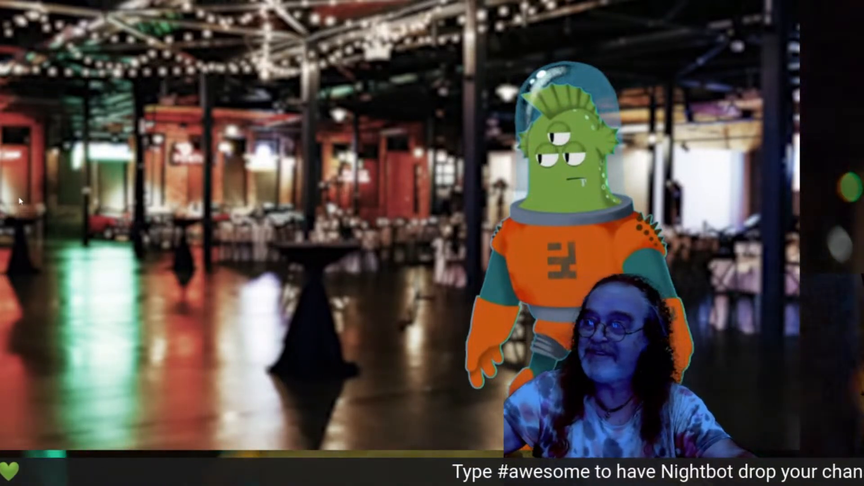
key("Escape")
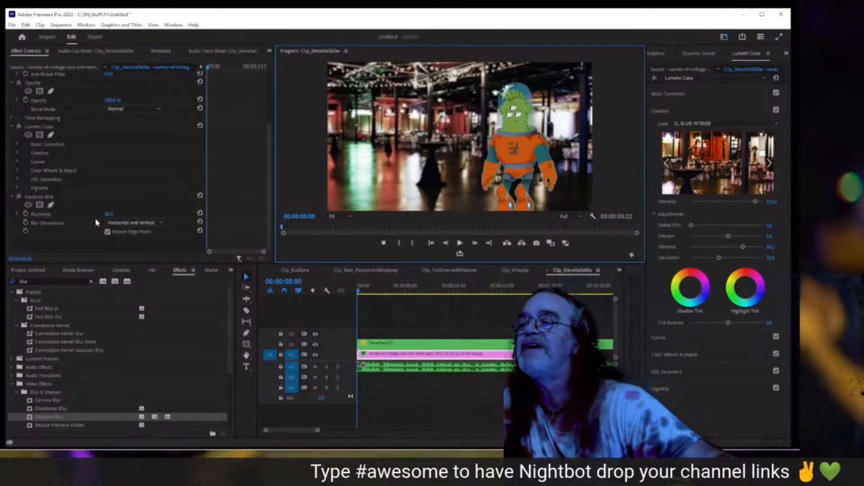
- Try a background blurriness of 15 and two much stronger blur settings, previewing each one full screen
left_click(108, 214)
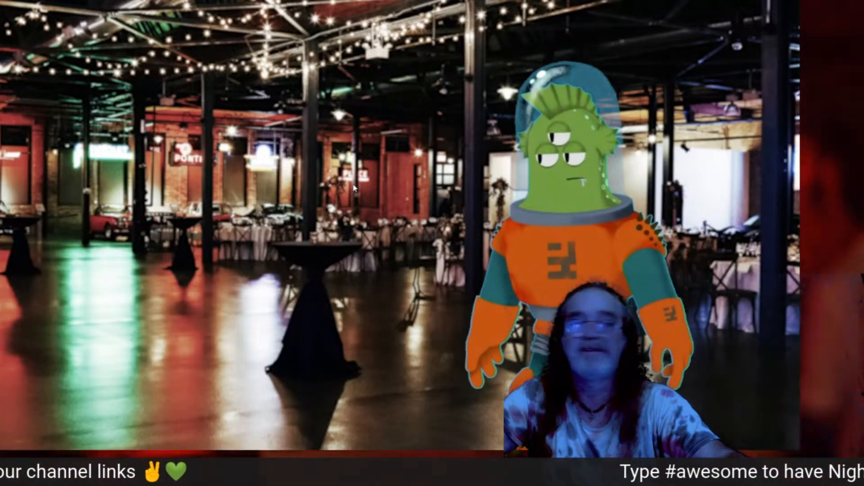
key("Escape")
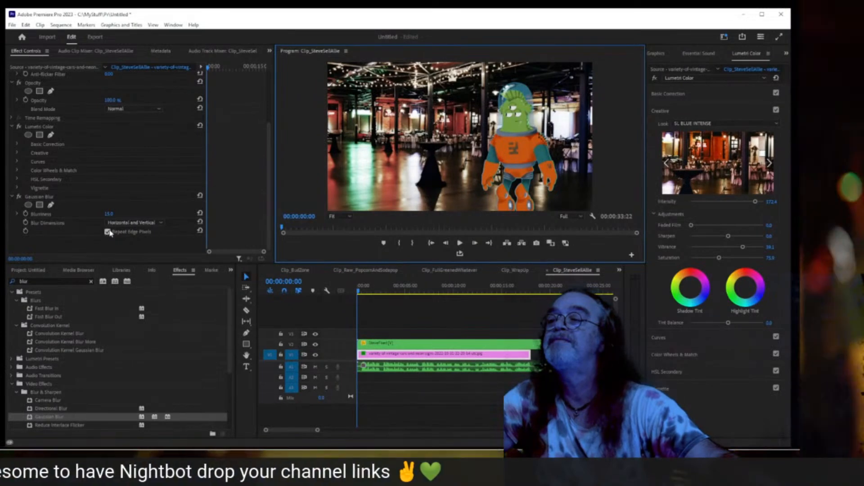
left_click_drag(108, 214, 126, 222)
key("ctrl+grave")
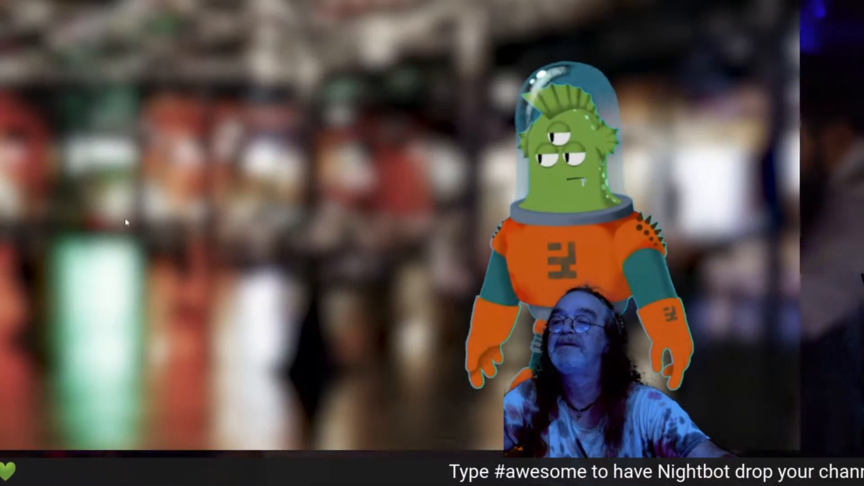
key("ctrl+grave")
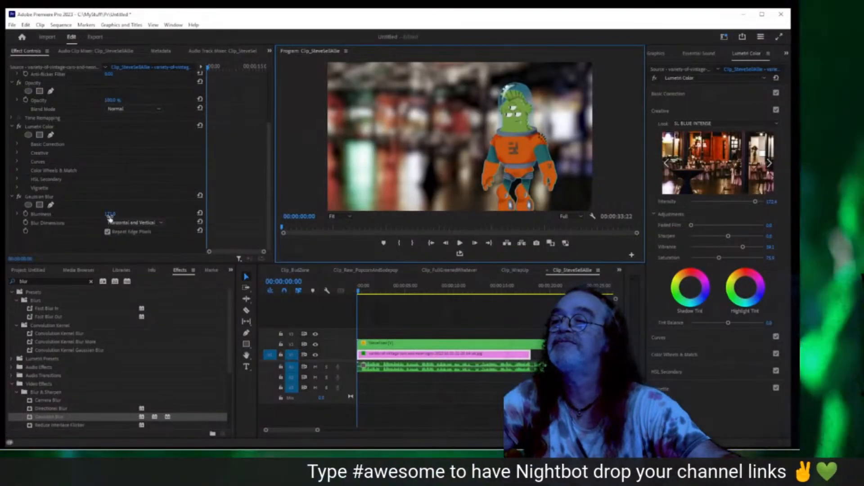
left_click_drag(110, 215, 75, 215)
key("ctrl+grave")
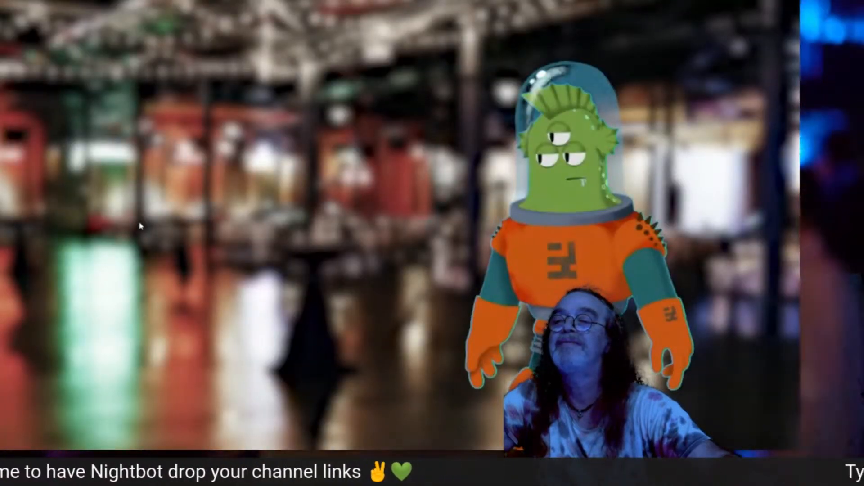
key("ctrl+grave")
- Try background blurriness values of over 200, about 158 and about 95, checking the composite full screen
left_click_drag(108, 218, 209, 218)
key("ctrl+grave")
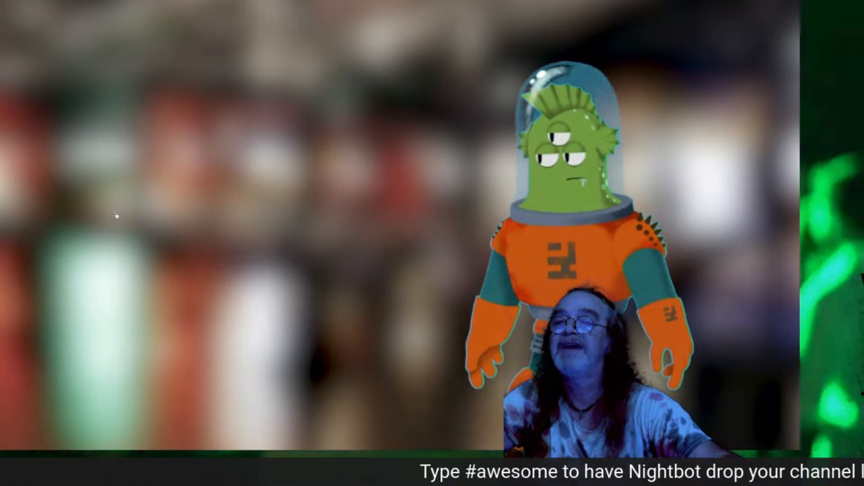
key("ctrl+grave")
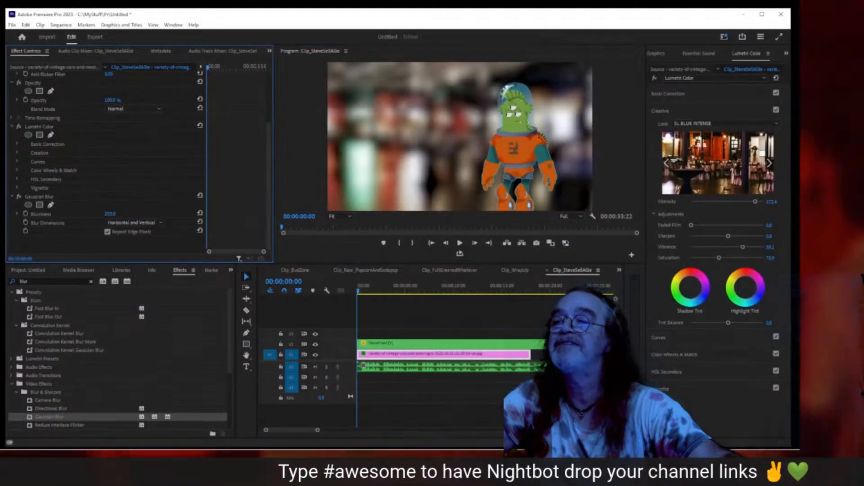
key("ctrl+grave")
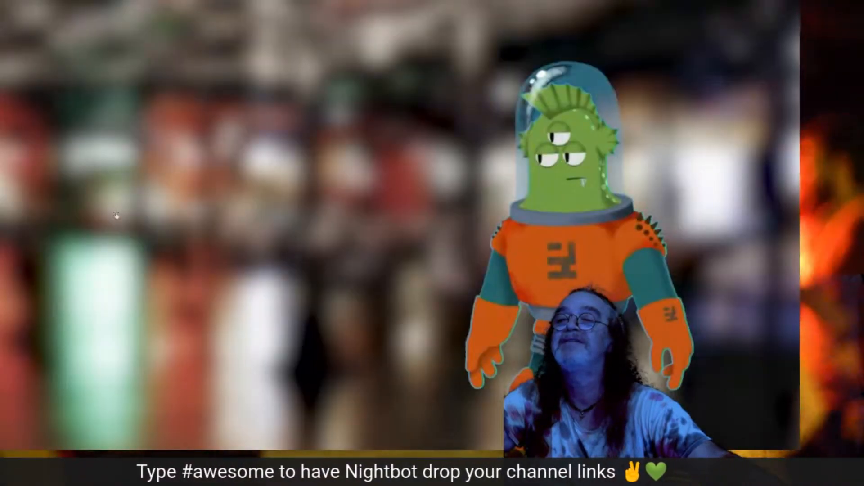
key("ctrl+grave")
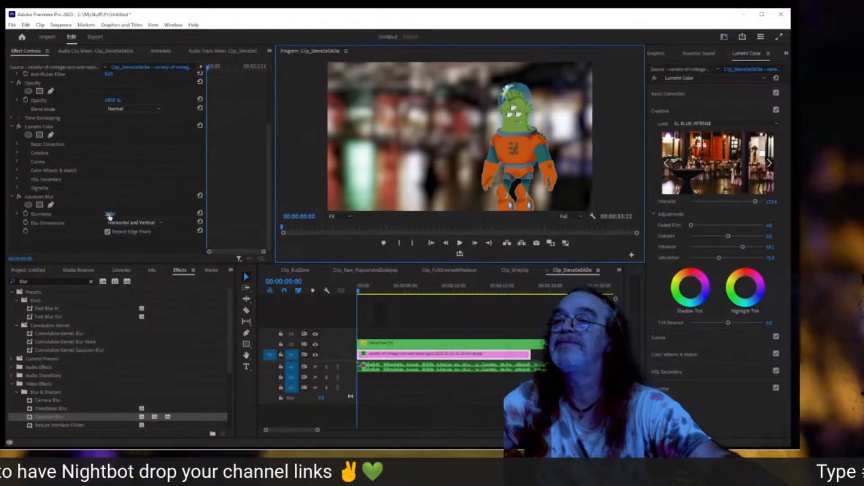
left_click_drag(109, 216, 100, 216)
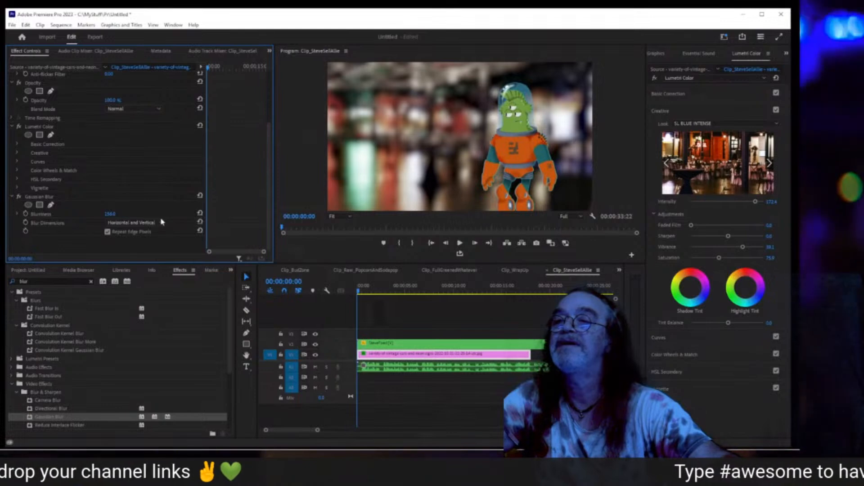
key("ctrl+grave")
key("ctrl+grave")
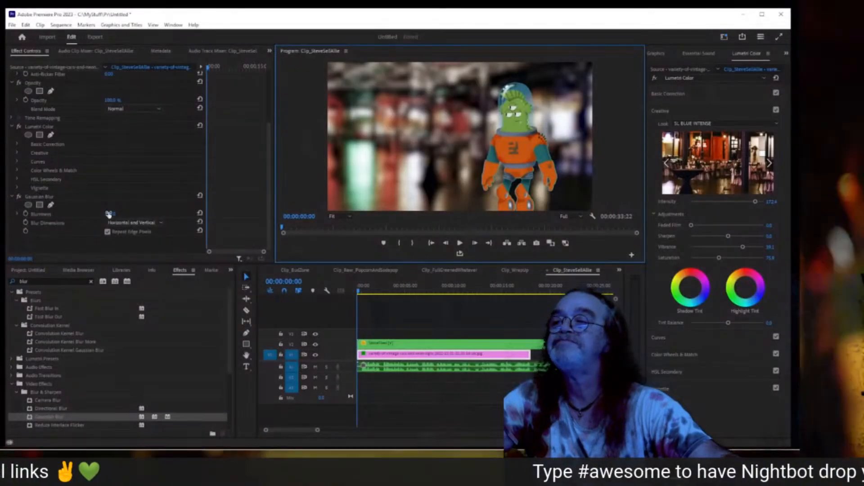
left_click_drag(109, 216, 112, 215)
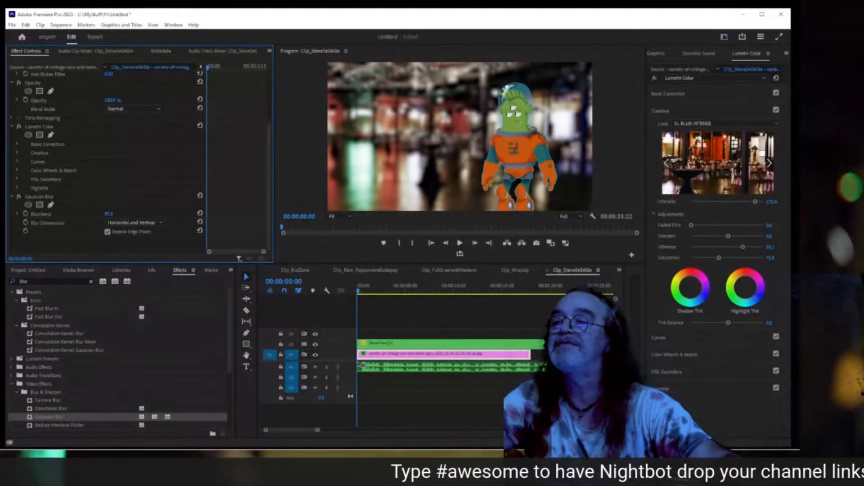
key("ctrl+grave")
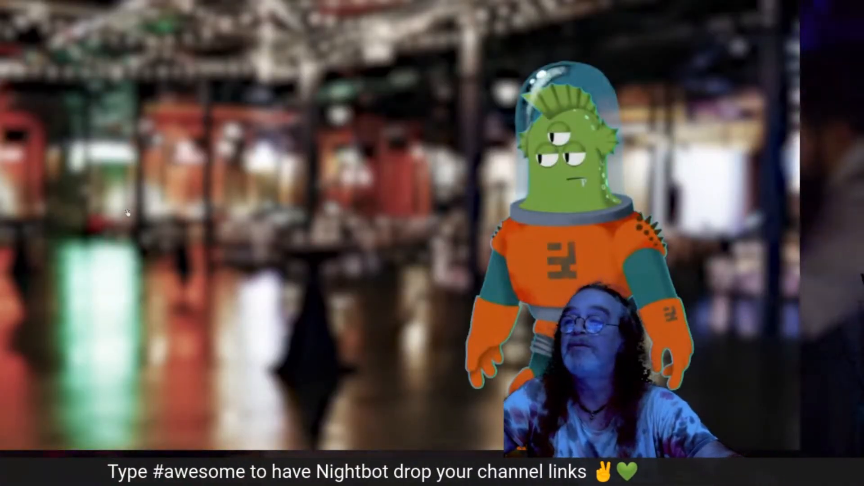
key("ctrl+grave")
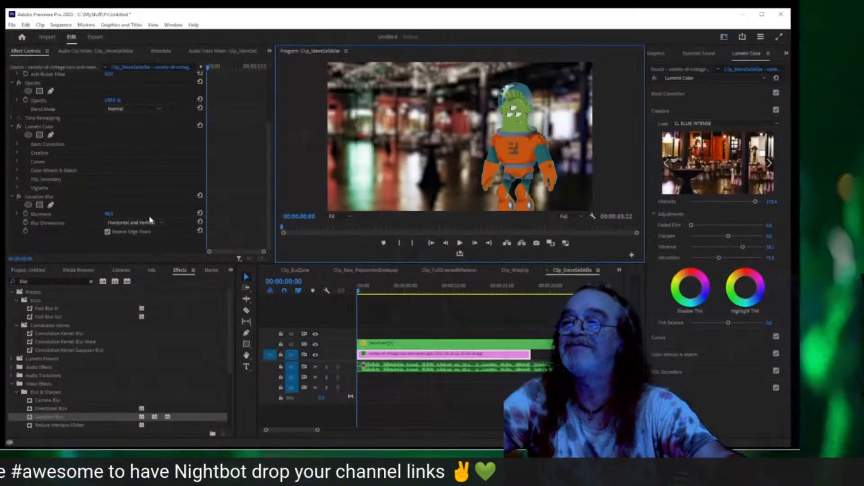
- Set the background's Gaussian blurriness to about 18 and check the softened composite full screen
left_click_drag(110, 214, 74, 214)
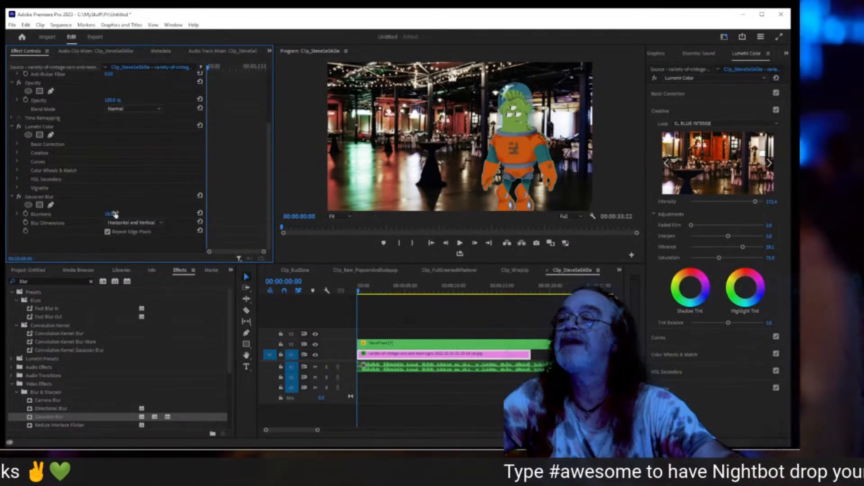
key("ctrl+grave")
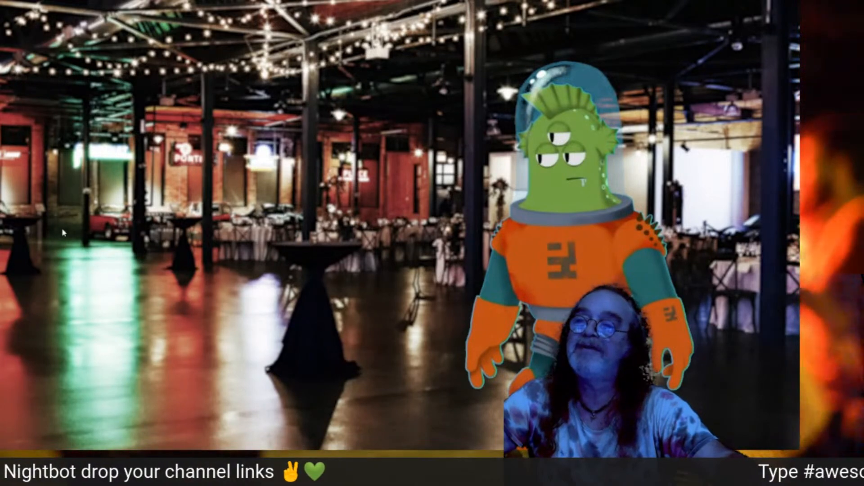
key("Escape")
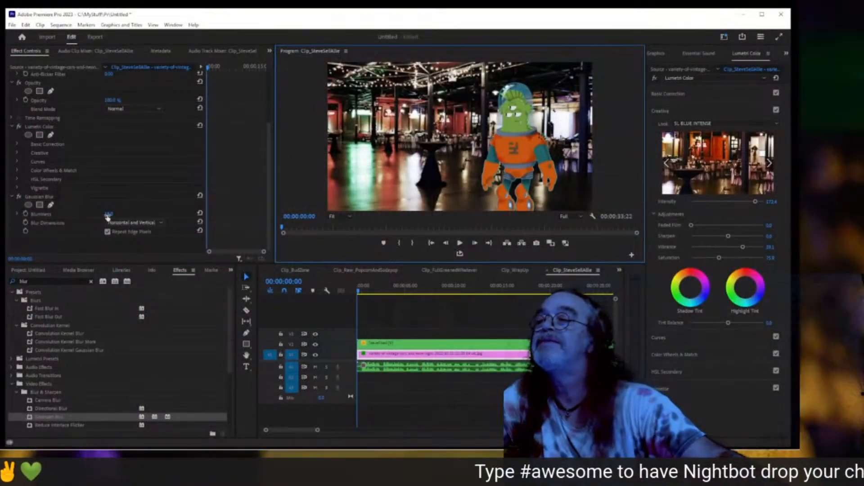
- Try a background Gaussian blurriness of 0 and check the unblurred composite full screen twice
left_click(109, 215)
type("0")
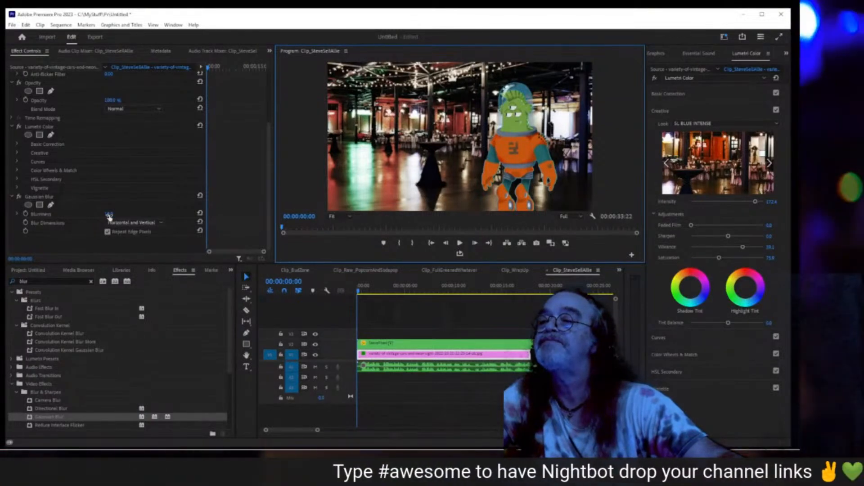
key("Return")
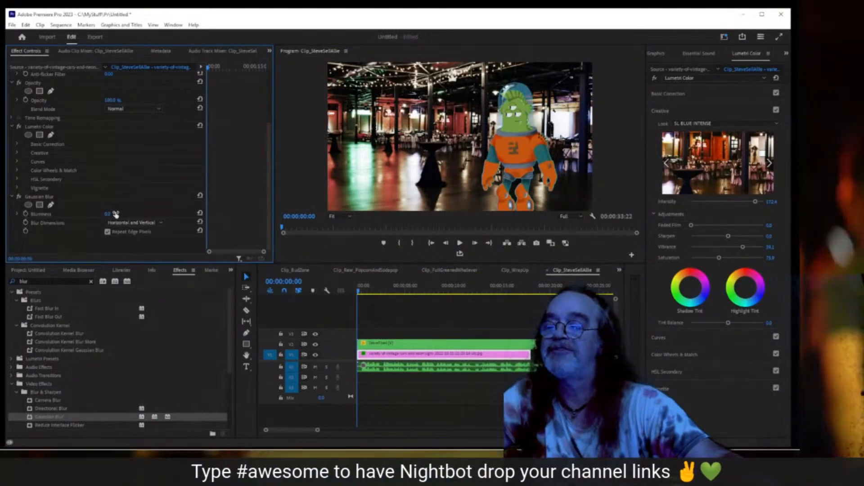
key("ctrl+grave")
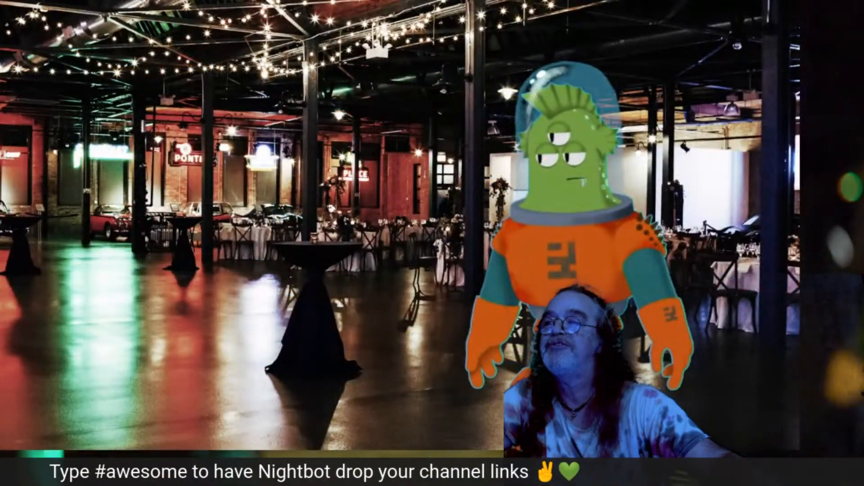
key("ctrl+grave")
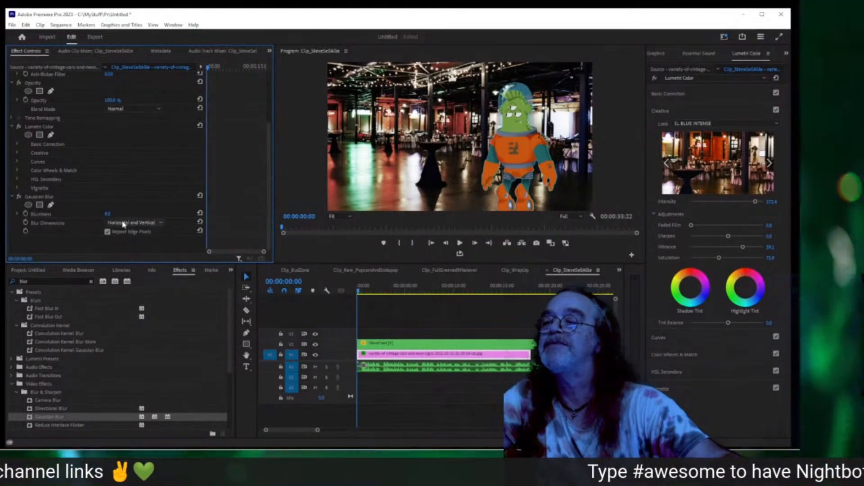
key("ctrl+grave")
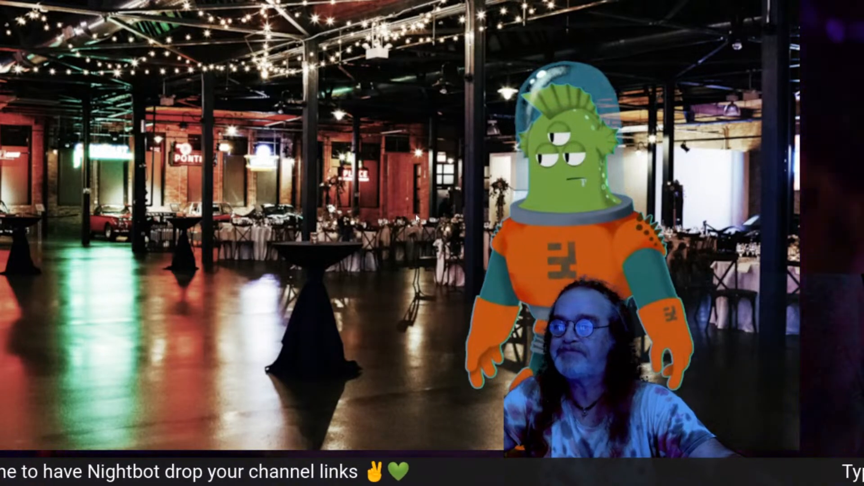
key("Escape")
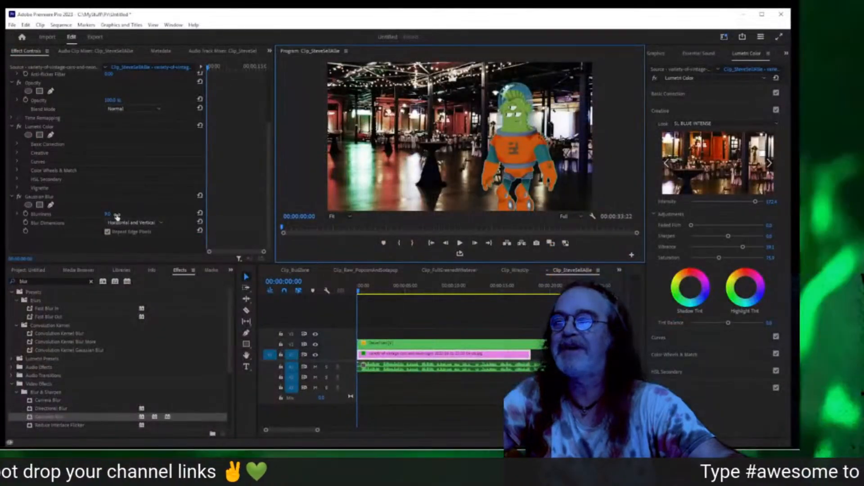
- Bring back a light blur on the showroom background by setting its Gaussian blurriness to about 15
left_click(113, 217)
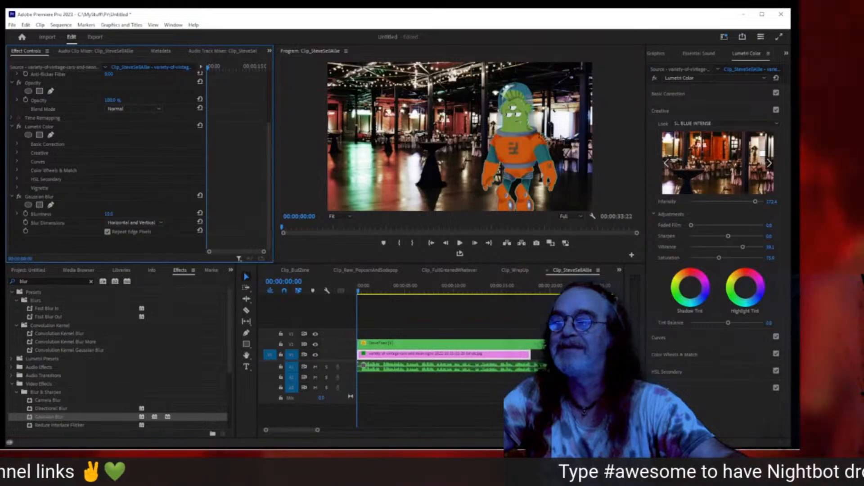
- Fine-tune the Gaussian Blur blurriness on the background image and check the frame in full screen
left_click_drag(110, 216, 111, 216)
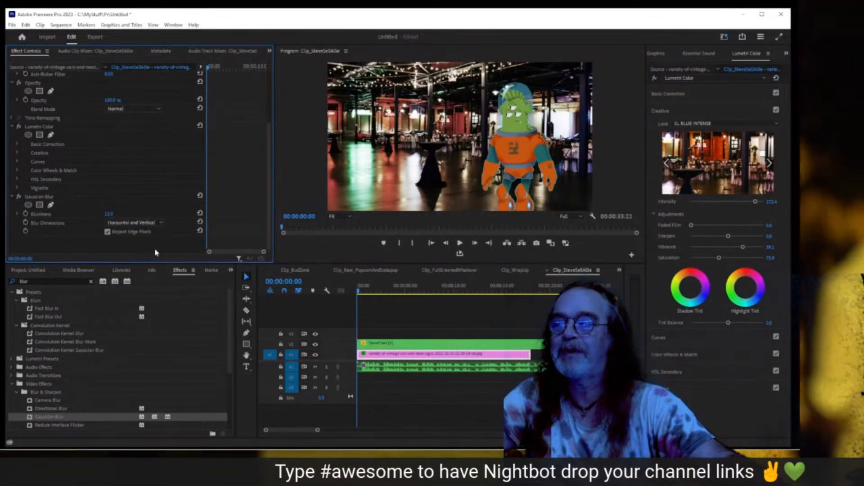
key("ctrl+grave")
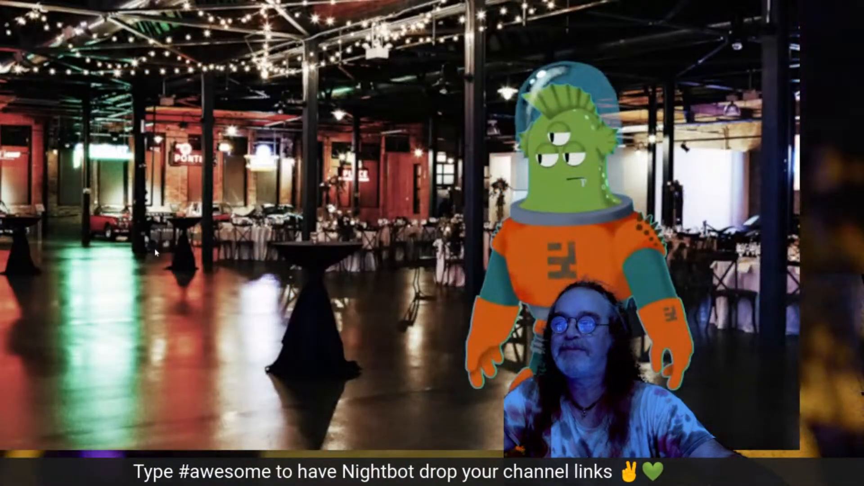
key("ctrl+grave")
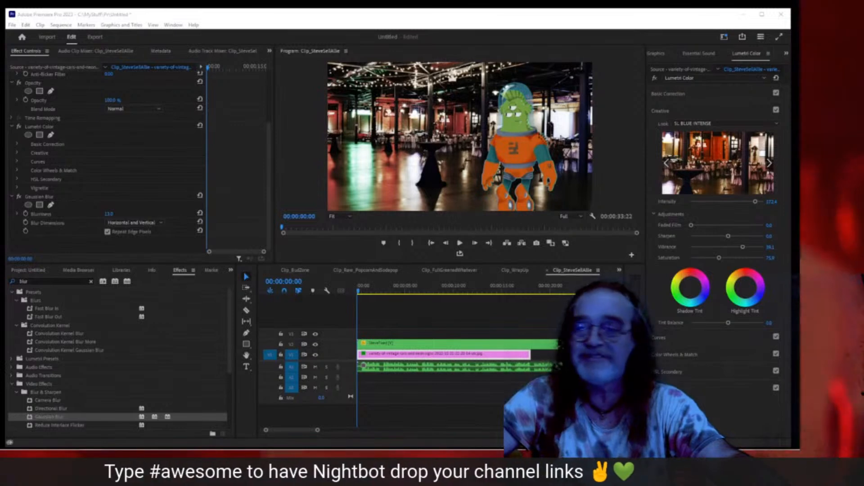
- Place terpshirt.png on the video track above the character, starting around 7 seconds, and view the frame at 00:00:10:21
left_click_drag(572, 357, 431, 335)
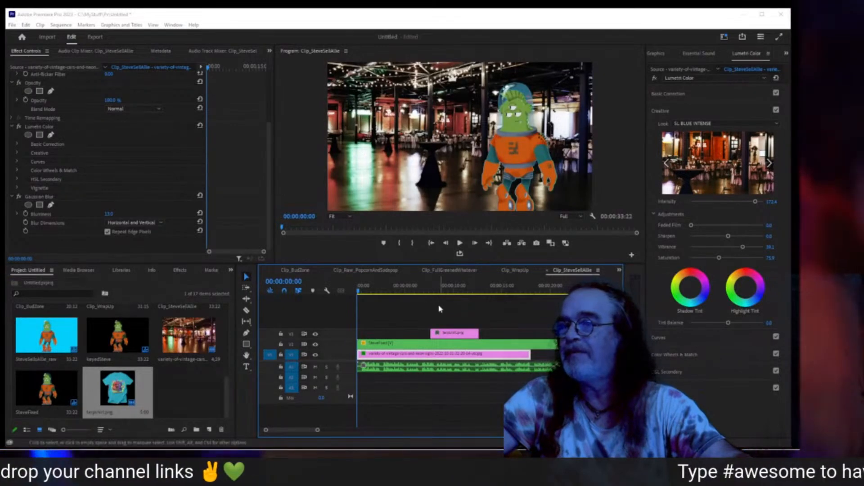
left_click(461, 292)
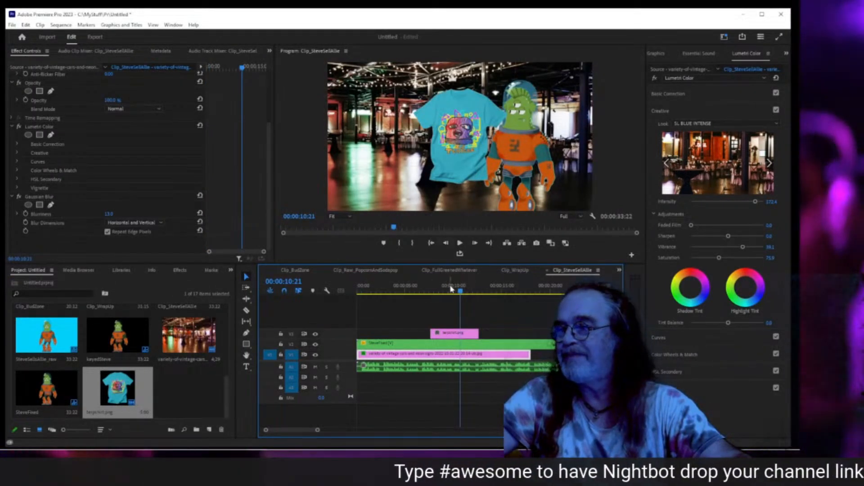
- Move the T-shirt image to X position 580, tilt it slightly counter-clockwise and enlarge it to a scale of about 135
left_click(454, 333)
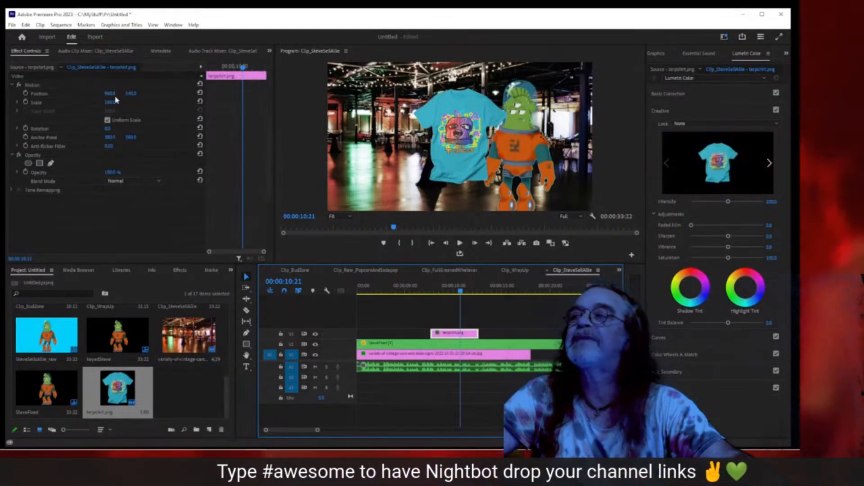
left_click_drag(110, 94, 66, 93)
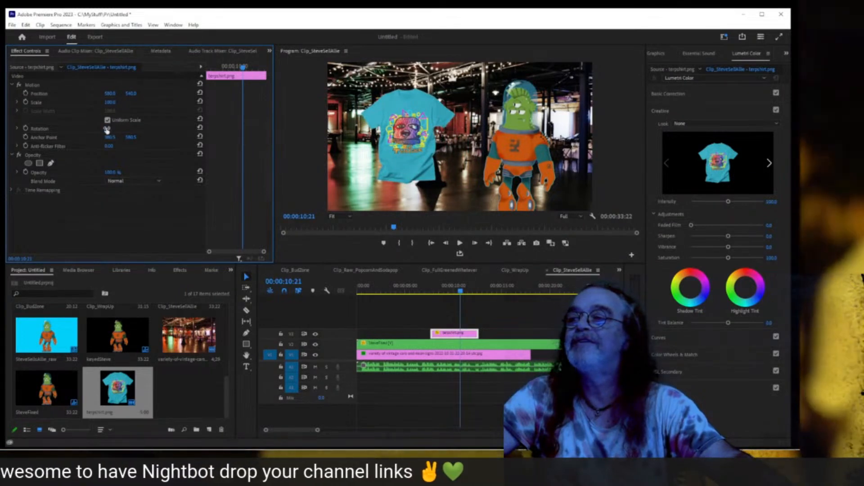
left_click_drag(111, 128, 102, 128)
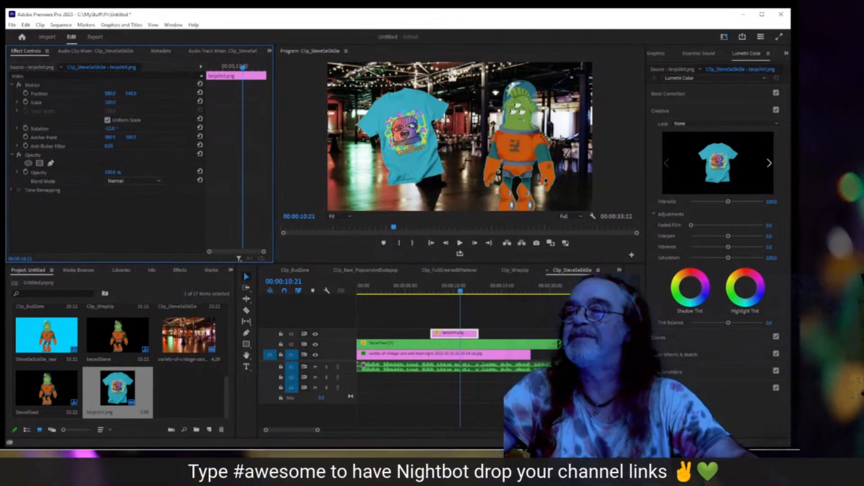
left_click_drag(110, 102, 125, 102)
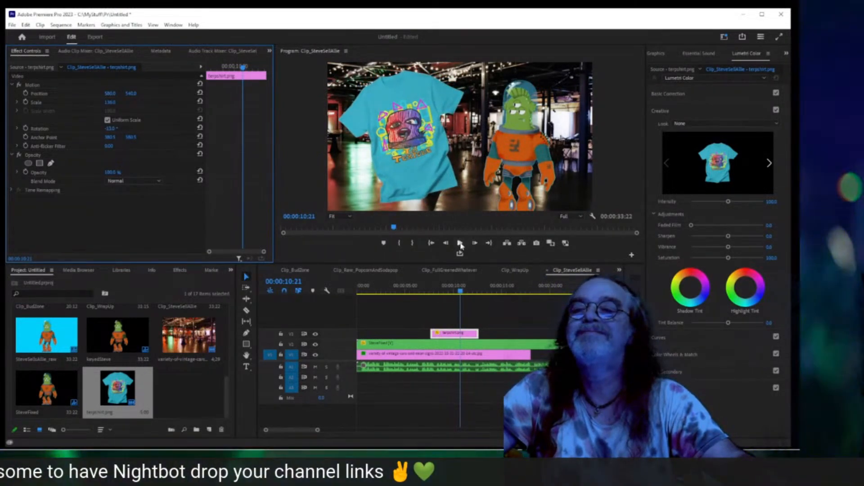
- Extend the background image clip to the end of the character clip while playing the sequence from the start
left_click(431, 243)
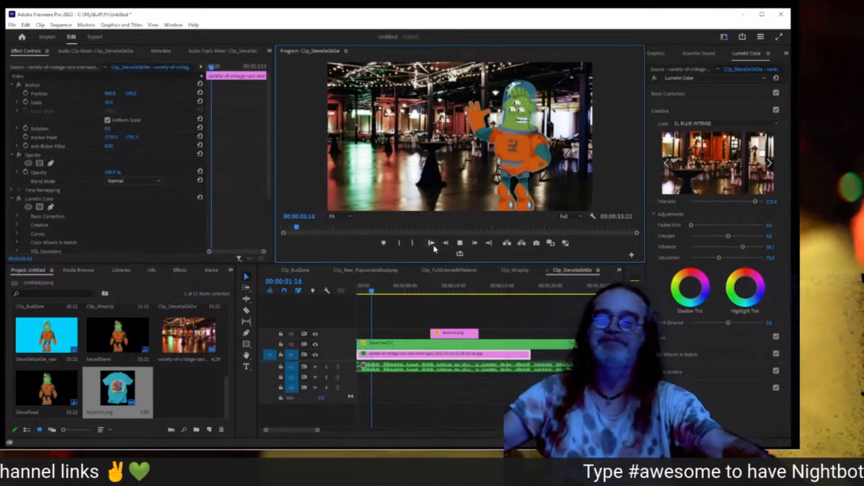
left_click_drag(527, 353, 592, 353)
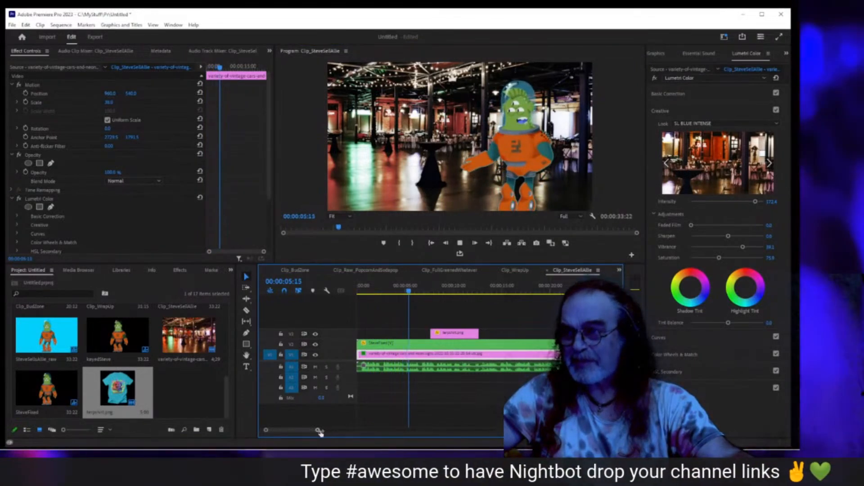
left_click_drag(320, 431, 336, 432)
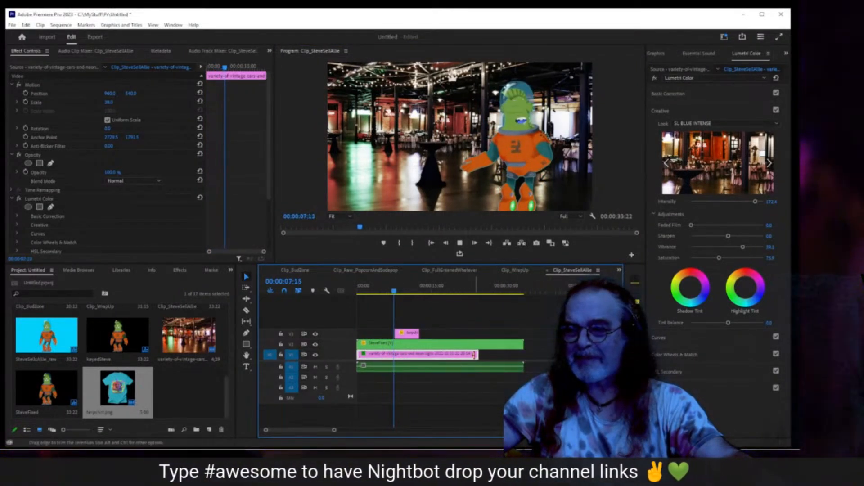
left_click_drag(475, 354, 523, 355)
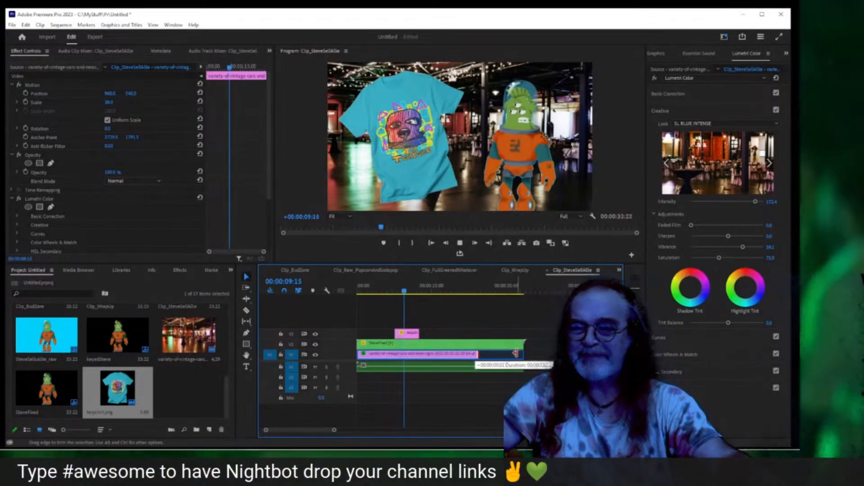
- Replay from about 3 seconds and shift the T-shirt clip earlier so it starts at 00:00:05:02
key("space")
left_click(374, 294)
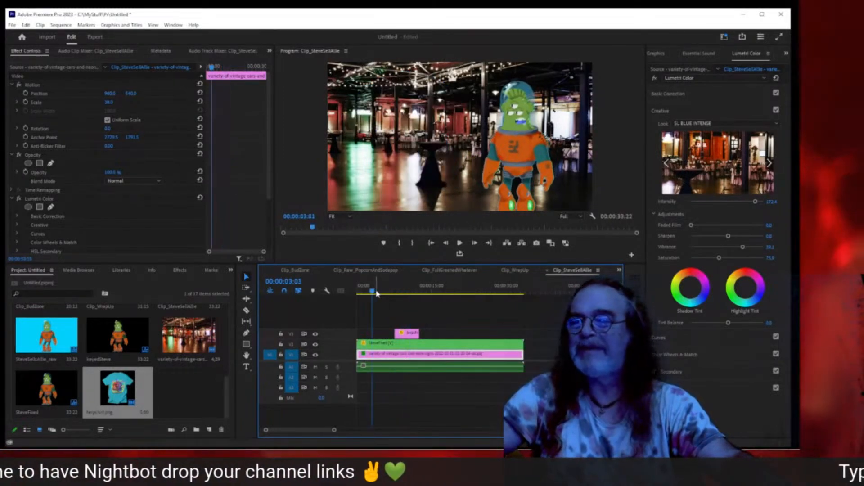
key("space")
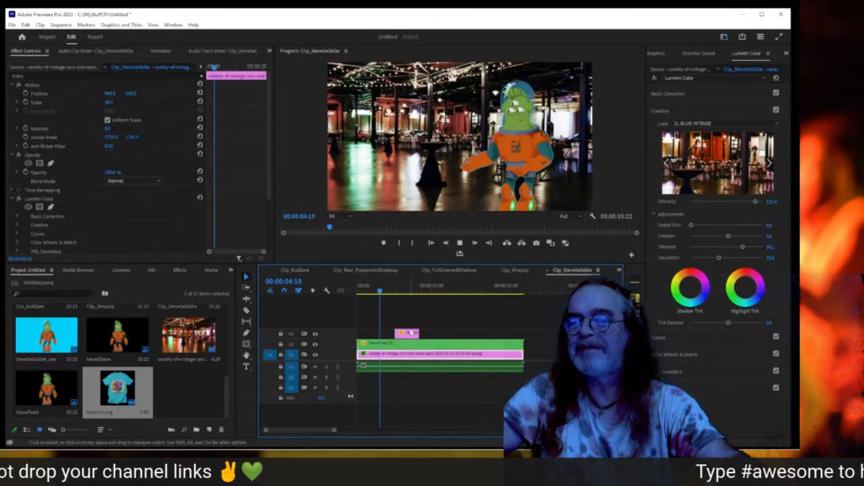
left_click_drag(411, 336, 398, 335)
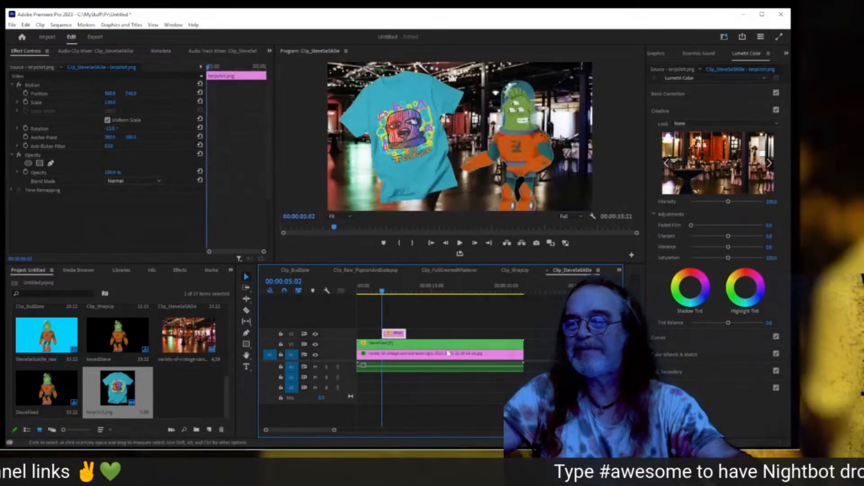
- Play the sequence from about 3 seconds and review the T-shirt timing in full screen
left_click(373, 294)
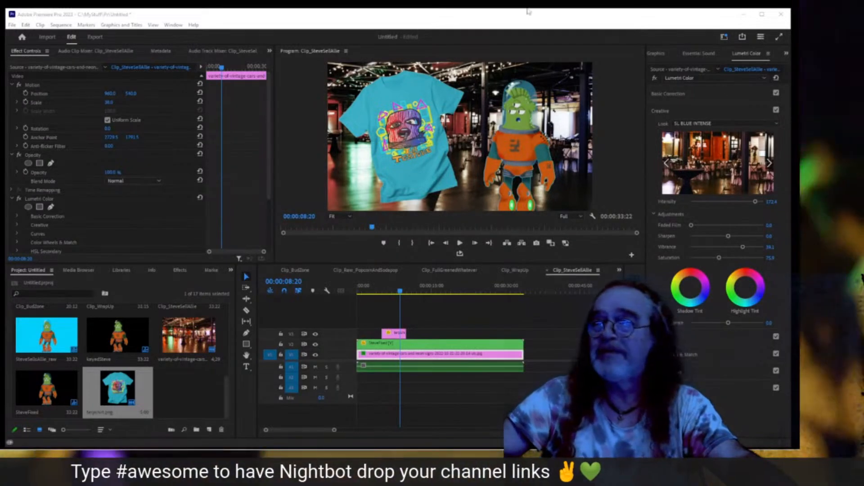
left_click(780, 36)
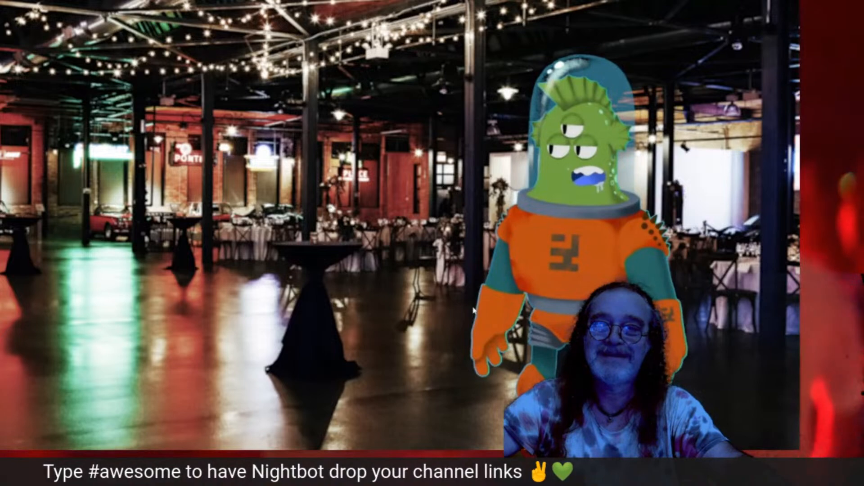
key("Escape")
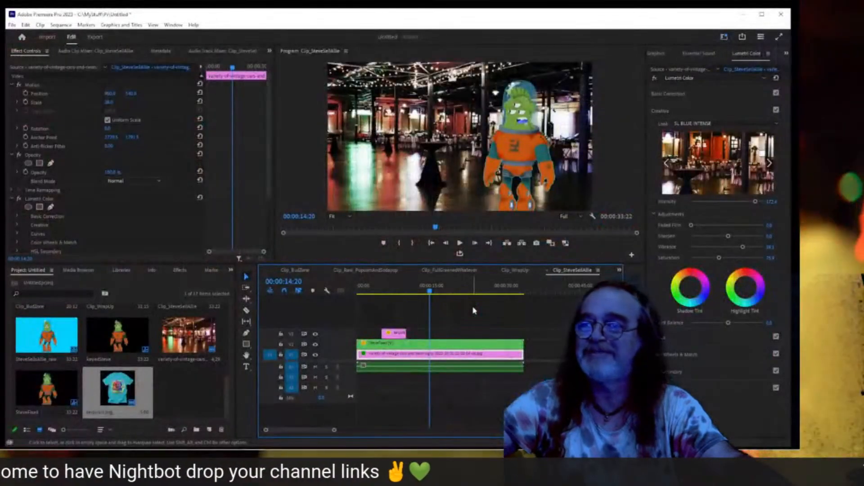
- Enlarge the SteveFixed character clip to a scale of about 140, lower it in the frame, and check it in full screen
left_click(436, 345)
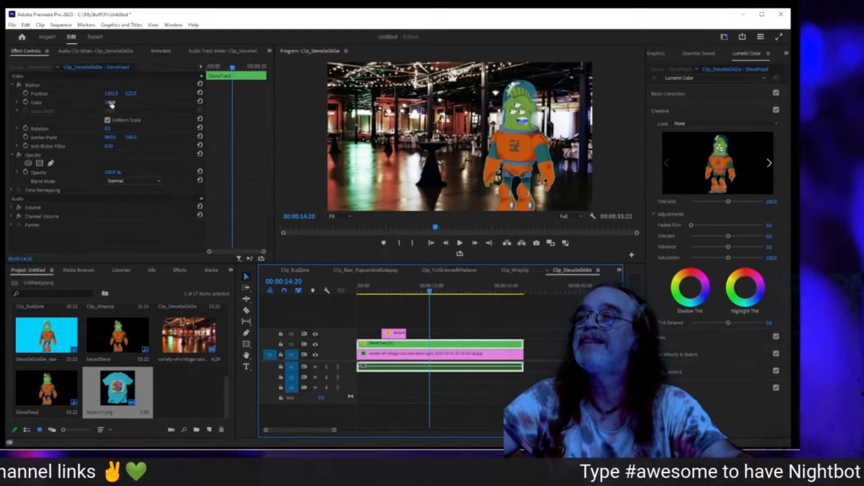
left_click_drag(114, 103, 136, 96)
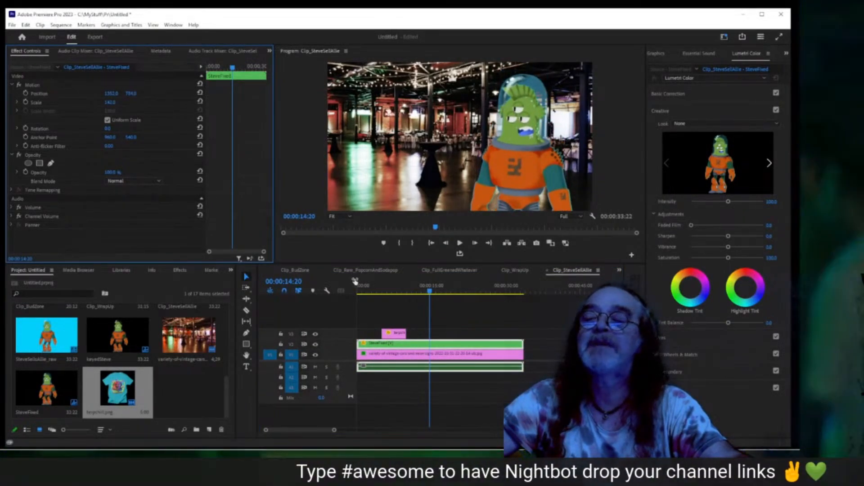
key("ctrl+grave")
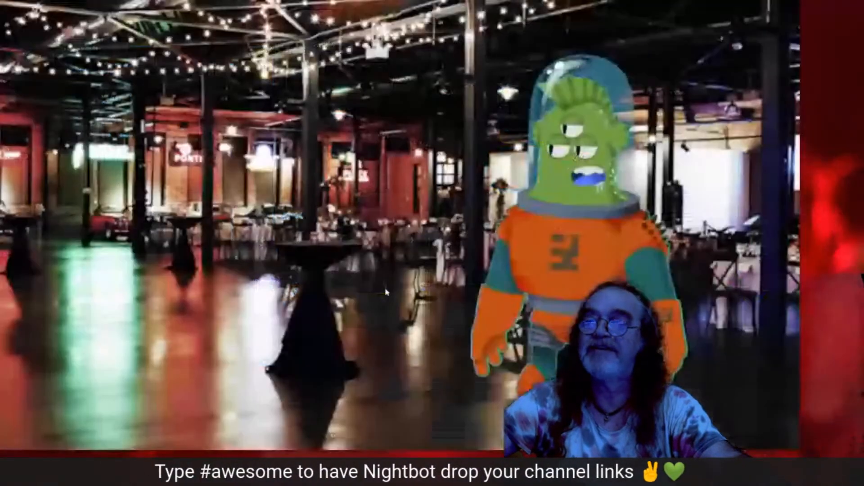
key("ctrl+grave")
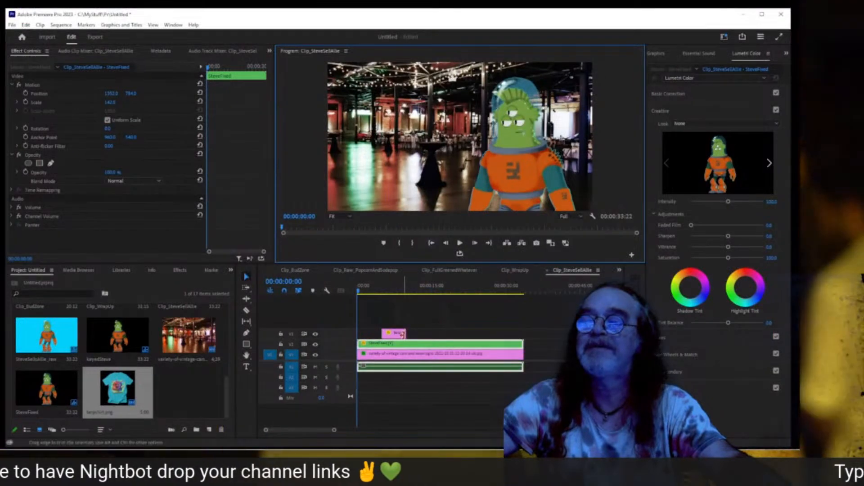
- Extend the T-shirt clip to the end of the character clip, play the sequence through and return to its start
left_click_drag(402, 335, 428, 334)
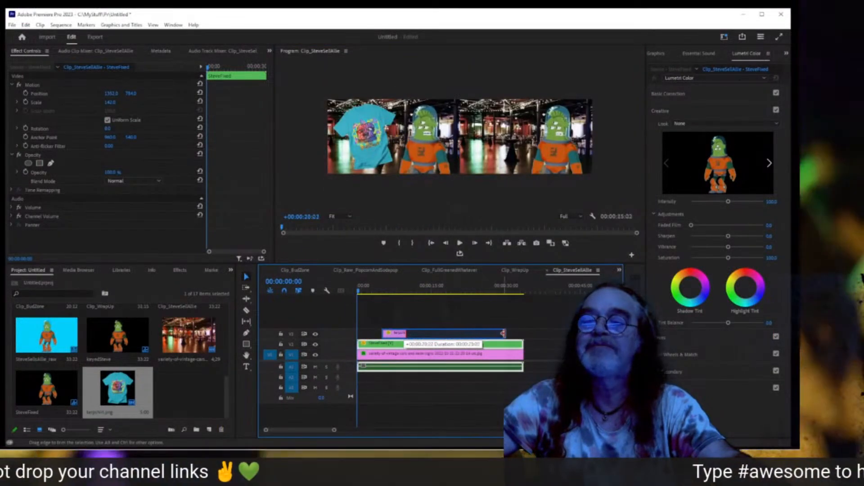
left_click_drag(503, 334, 524, 334)
key("space")
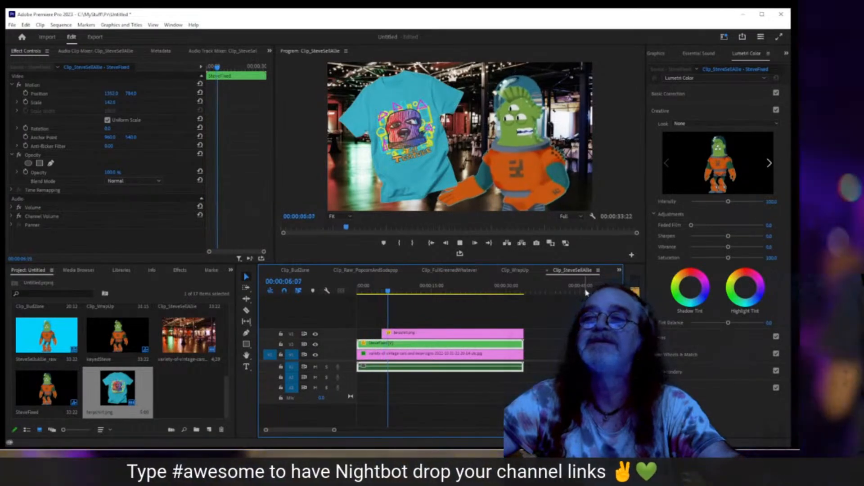
key("space")
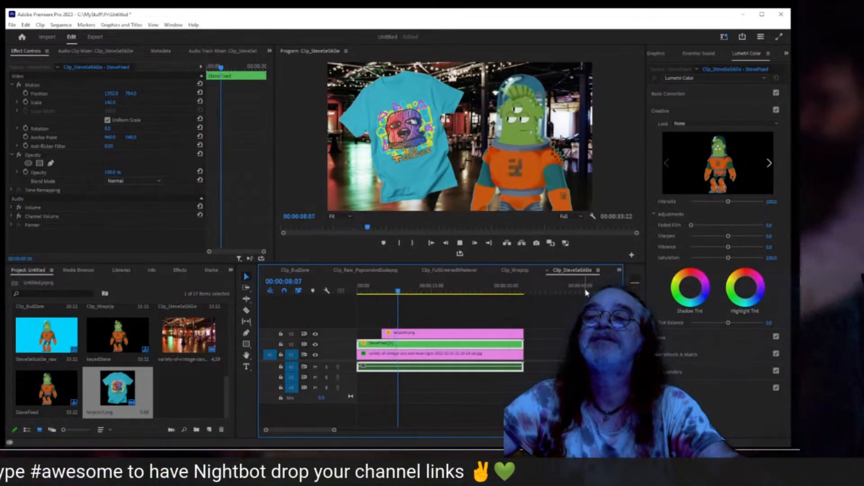
key("space")
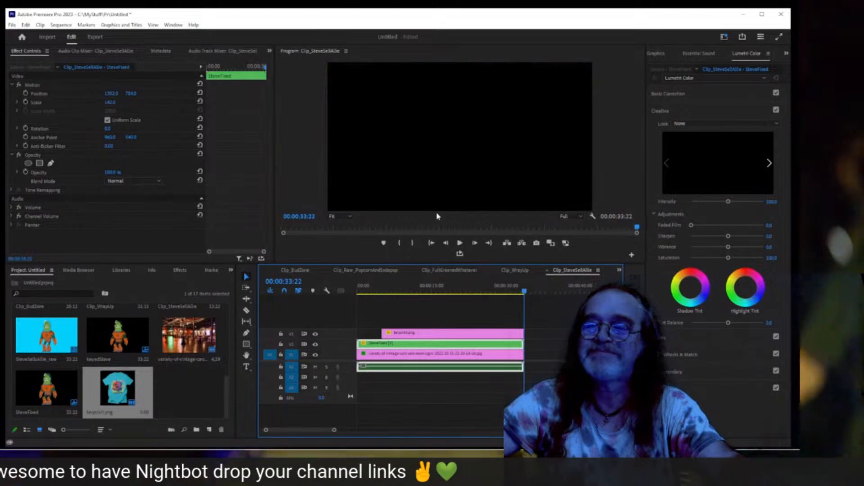
left_click(431, 244)
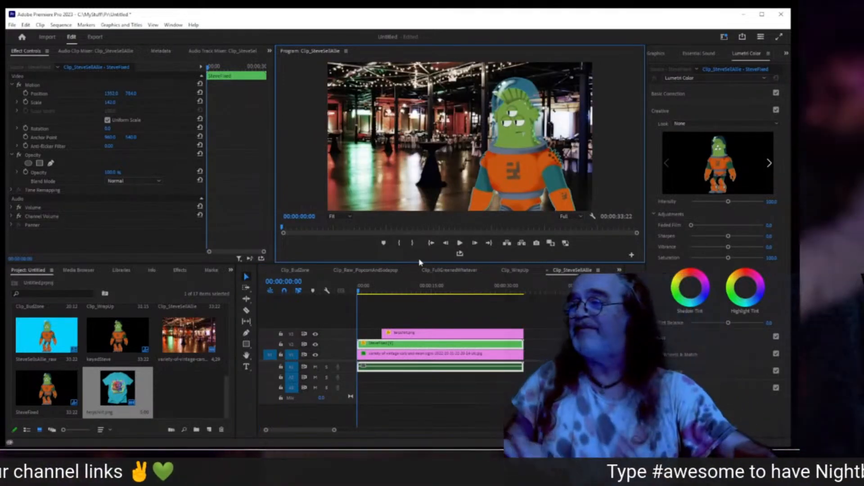
- Save the project under its existing name
left_click(13, 25)
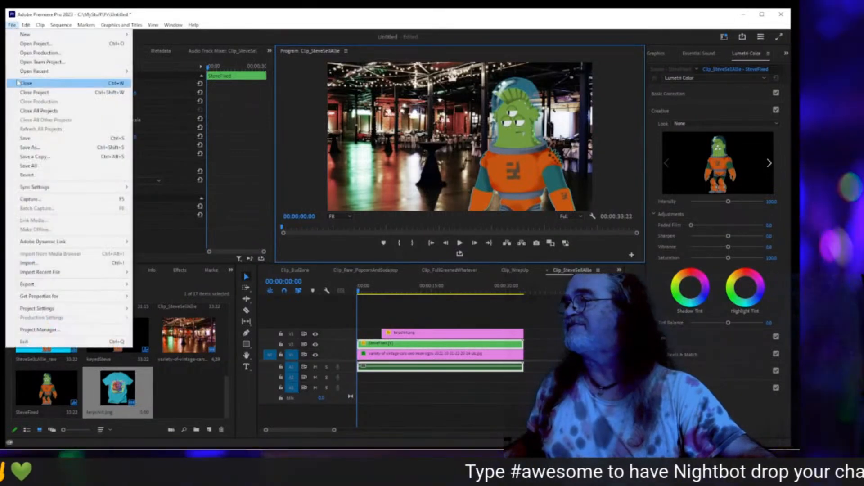
left_click(26, 143)
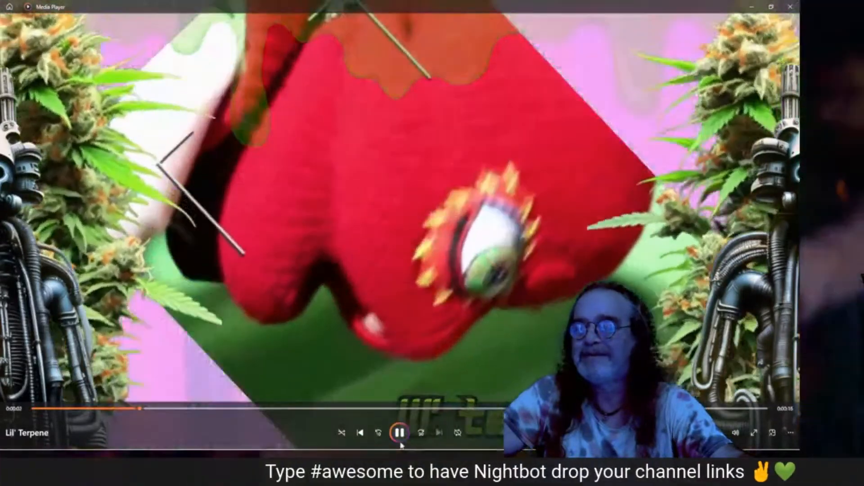
- Pause the Lil' Terpene video in Media Player and minimize the player to return to Premiere Pro
left_click(400, 437)
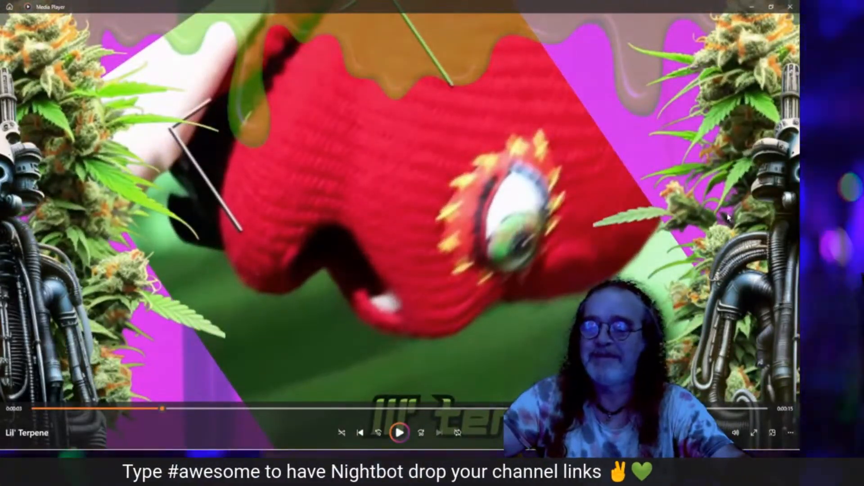
left_click(752, 7)
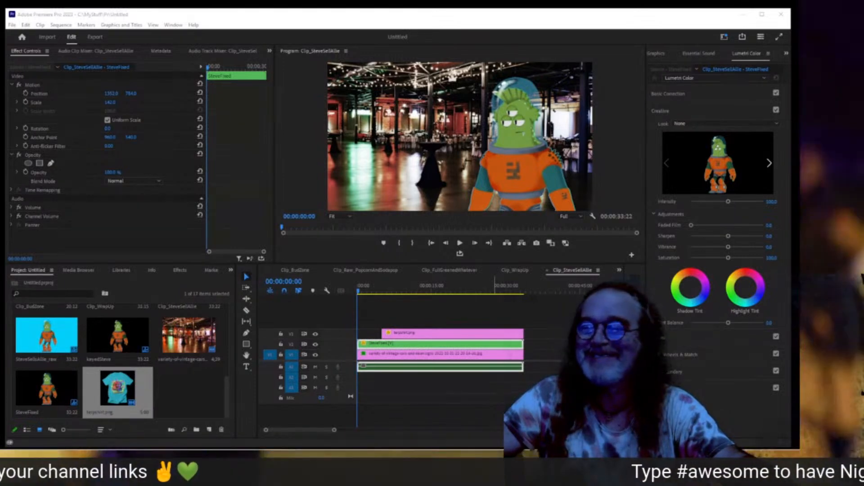
- Play the sequence from the start and stop just after the T-shirt appears
left_click(460, 247)
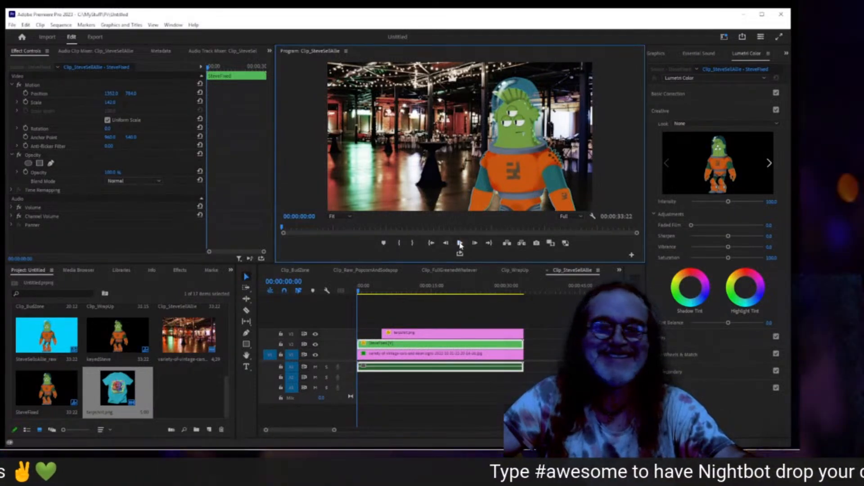
key("space")
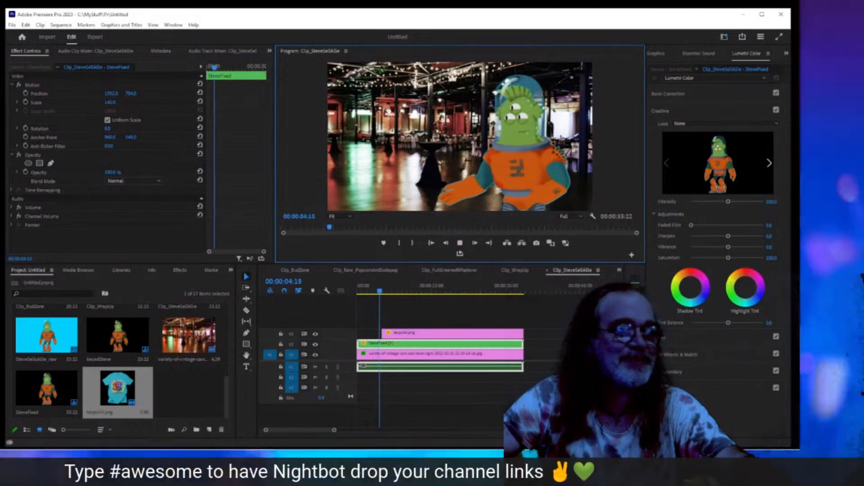
key("space")
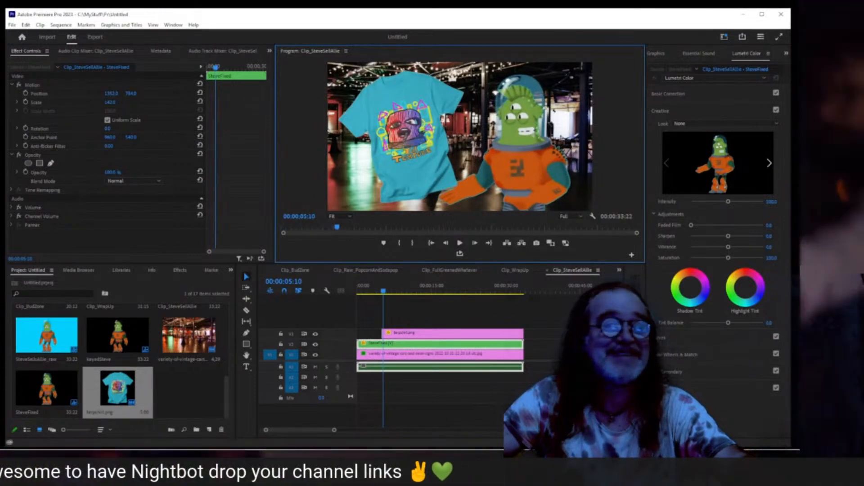
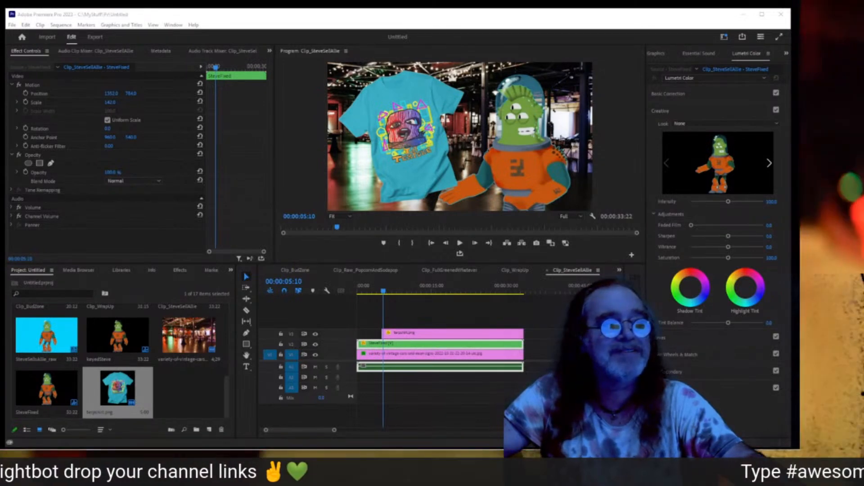
- Place the Lil Terp BioEngineering video on the track above the T-shirt clip, starting about 8 seconds in, and preview it
left_click_drag(689, 258, 400, 315)
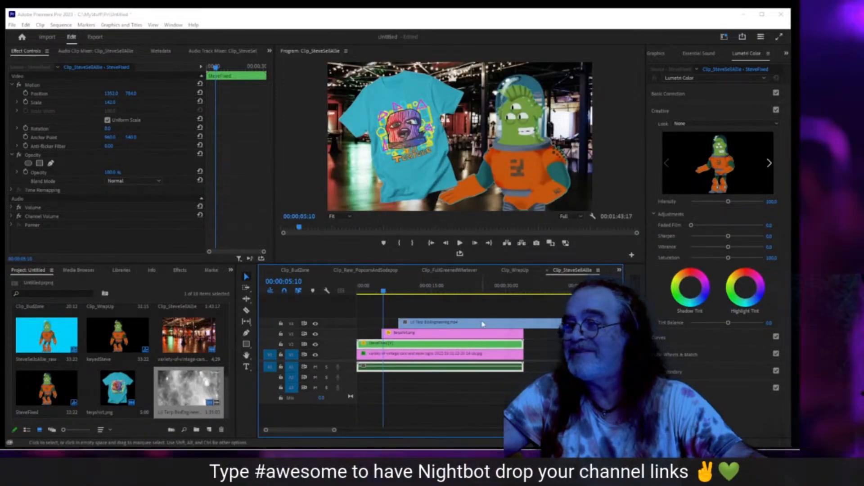
left_click(416, 291)
left_click_drag(416, 291, 452, 293)
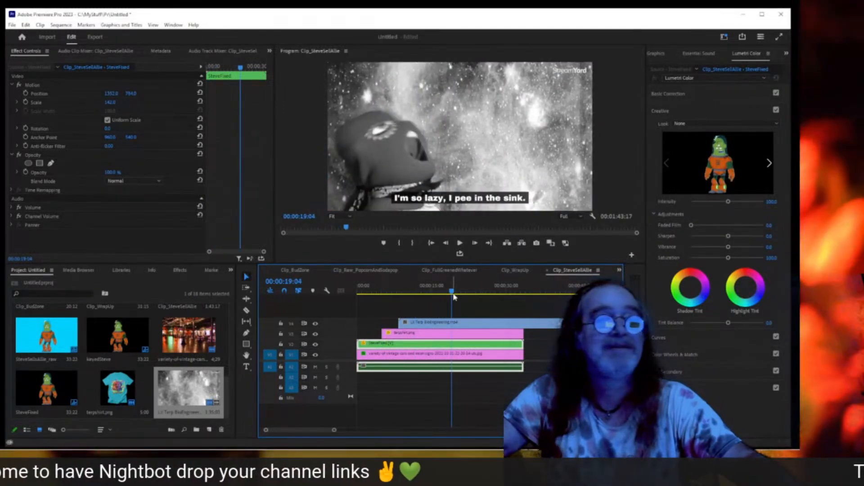
key("space")
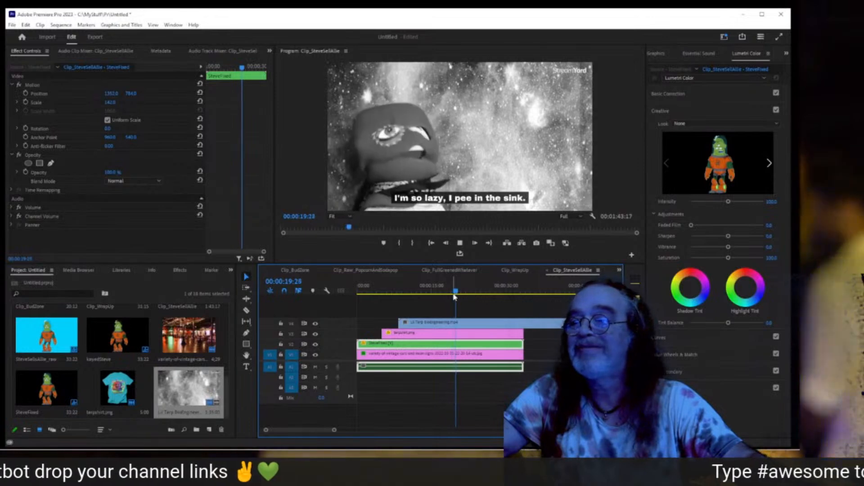
left_click(479, 322)
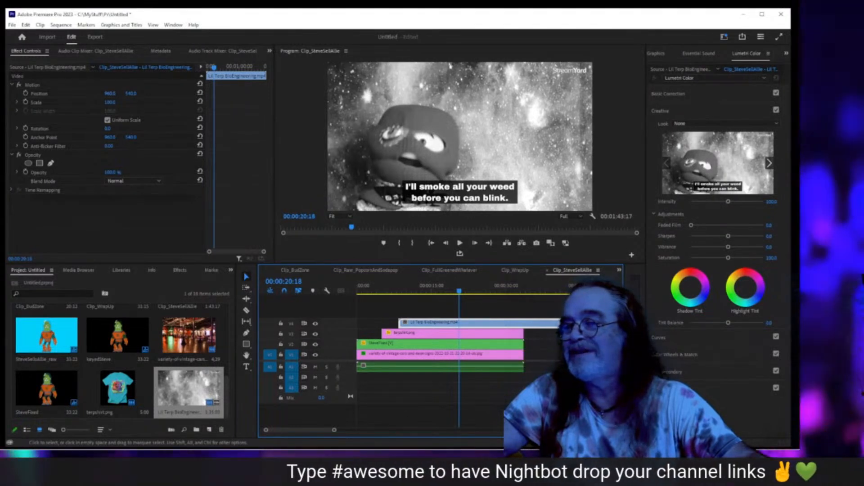
mouse_move(620, 378)
left_mouse_down()
mouse_move(620, 391)
mouse_move(620, 378)
left_mouse_up()
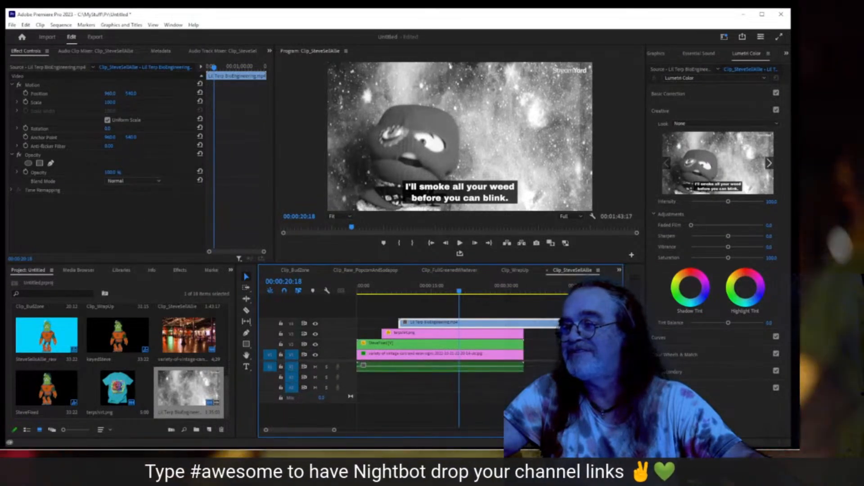
- Trim the start of the Lil Terp clip to 00:00:44:13 and undo the misplaced move that overwrote the T-shirt clip
left_click(391, 289)
left_click(433, 323)
left_click(433, 290)
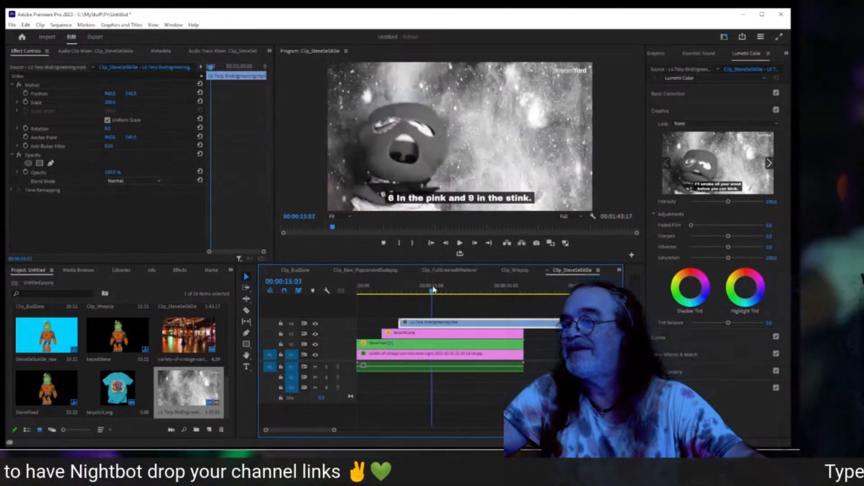
left_click_drag(433, 289, 581, 304)
key("Left")
key("Left")
key("Left")
key("Left")
key("Left")
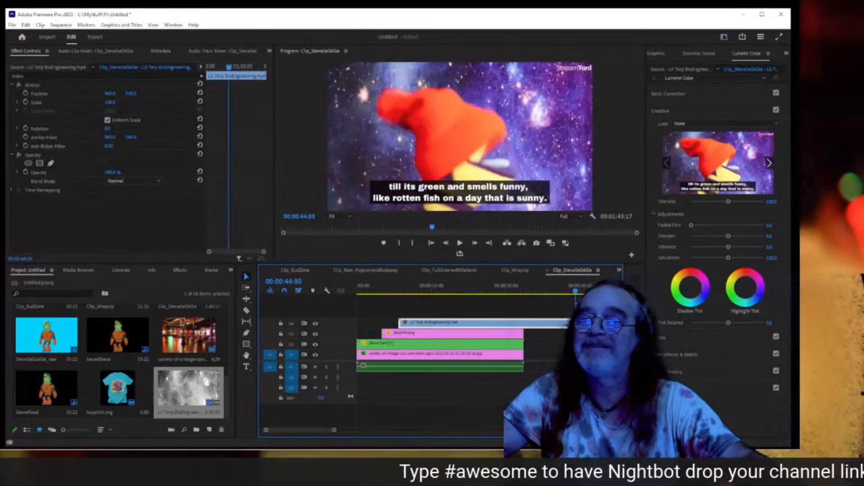
key("Right")
key("Right")
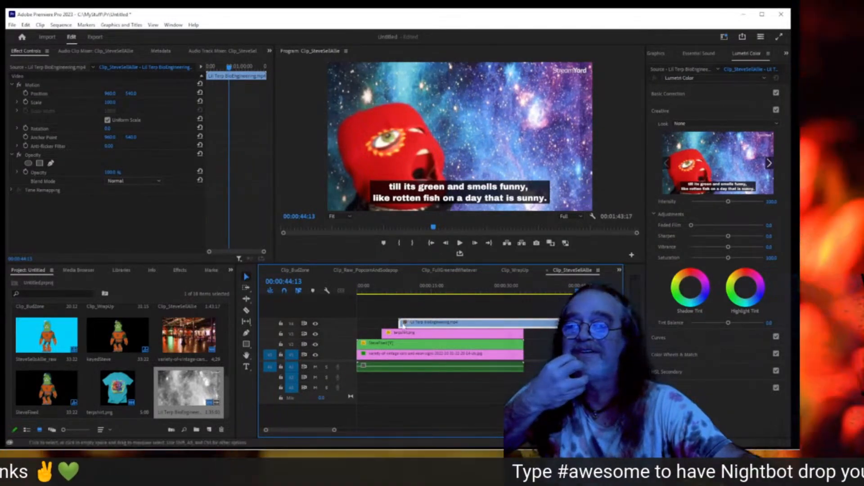
mouse_move(401, 322)
left_mouse_down()
mouse_move(448, 328)
mouse_move(412, 327)
left_mouse_up()
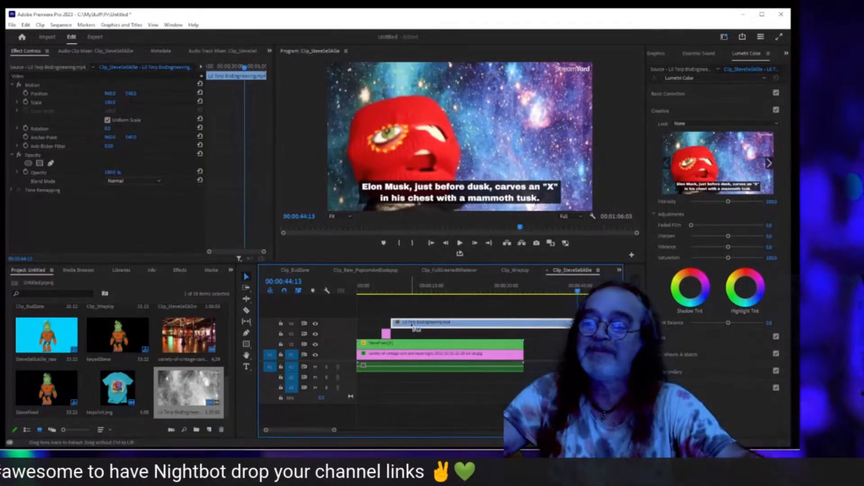
key("ctrl+z")
key("ctrl+z")
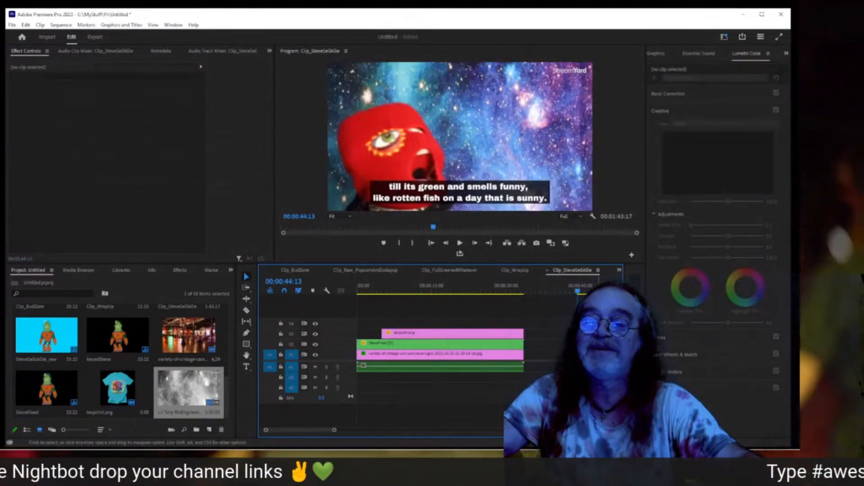
- Move the trimmed Lil Terp clip back above the T-shirt clip so it starts about 9 seconds into the sequence
left_click_drag(604, 333, 493, 323)
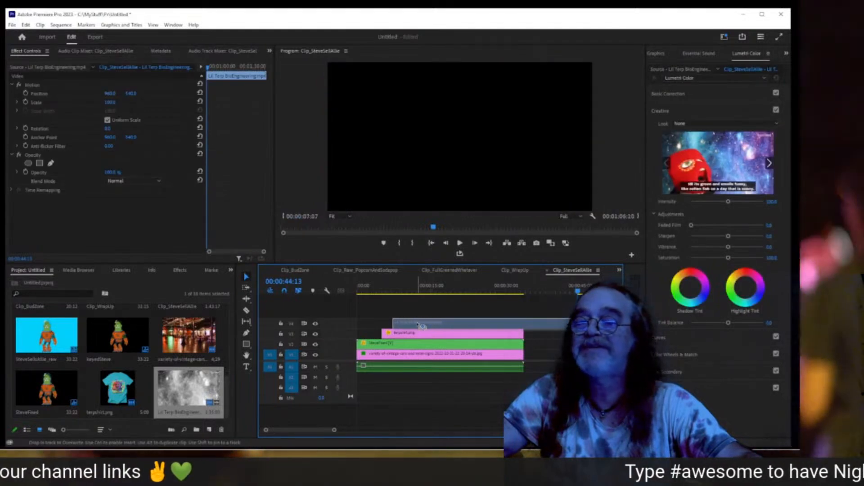
left_click_drag(419, 325, 427, 325)
- Scale the Lil Terp clip to 34 and position it over the lower T-shirt at about 578, 799
left_click(444, 293)
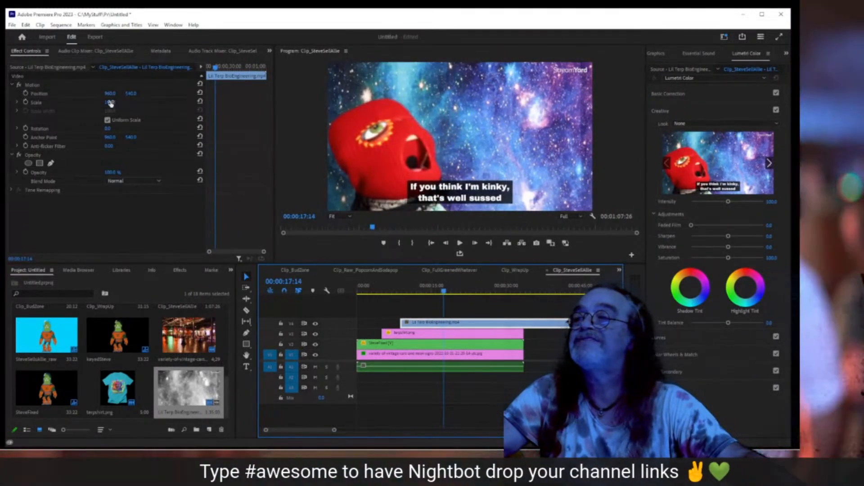
left_click_drag(111, 103, 79, 103)
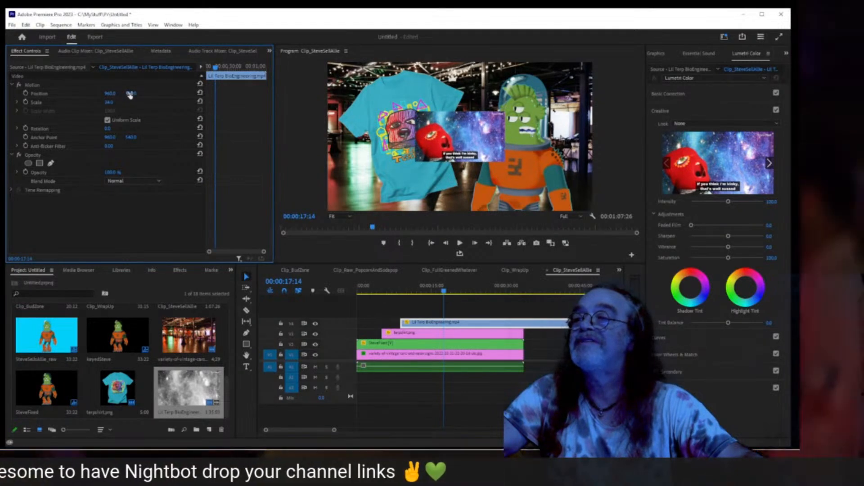
mouse_move(130, 94)
left_mouse_down()
mouse_move(171, 95)
mouse_move(72, 98)
mouse_move(154, 94)
mouse_move(128, 94)
left_mouse_up()
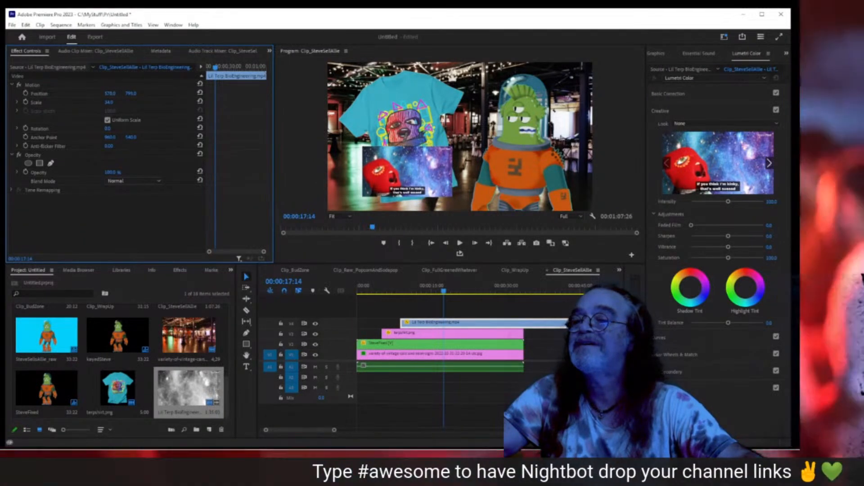
- Extend the start of the T-shirt clip to about 4 seconds into the sequence
left_click(402, 333)
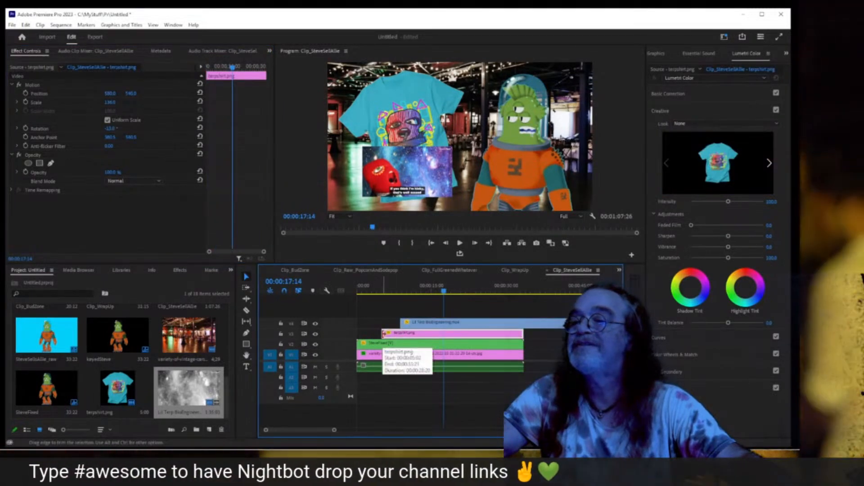
left_click_drag(383, 334, 378, 334)
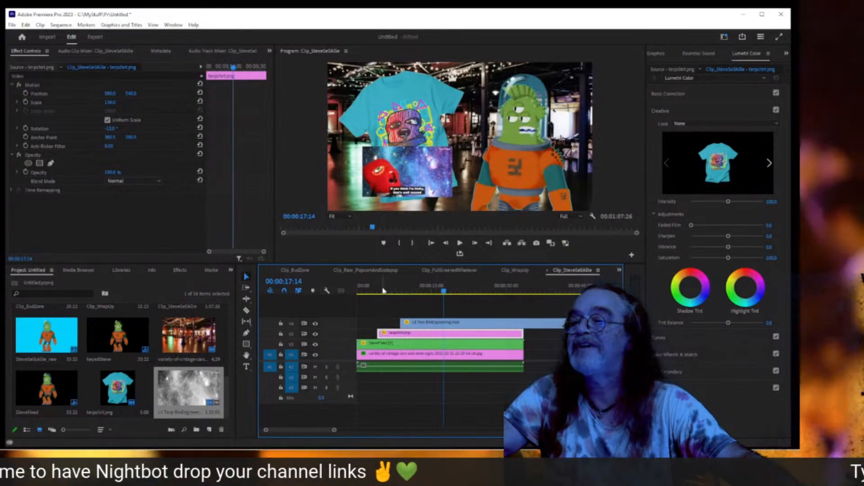
- At 00:00:04:29, set the T-shirt's rotation to 0 and scale to 7, and start keyframing its position, scale and rotation
left_click(384, 291)
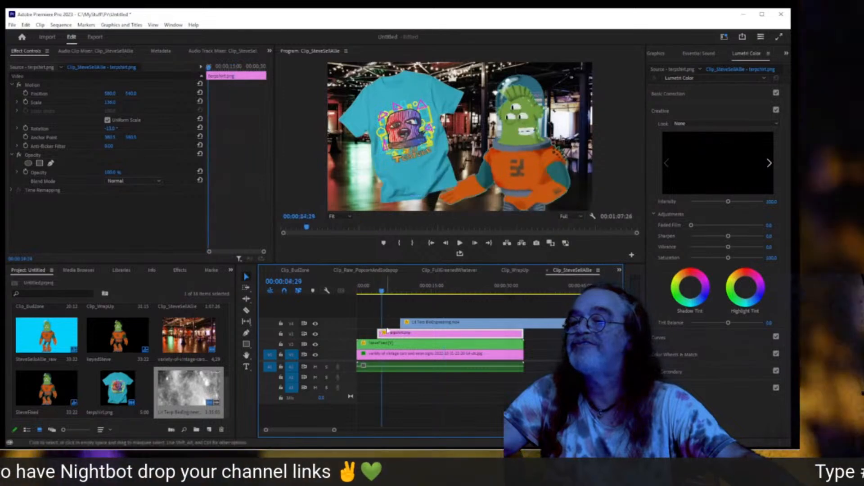
left_click(110, 129)
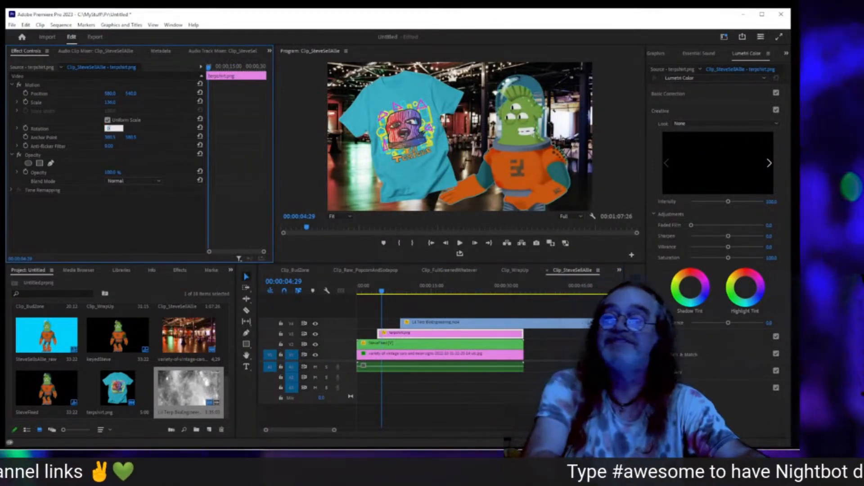
type("0")
key("Return")
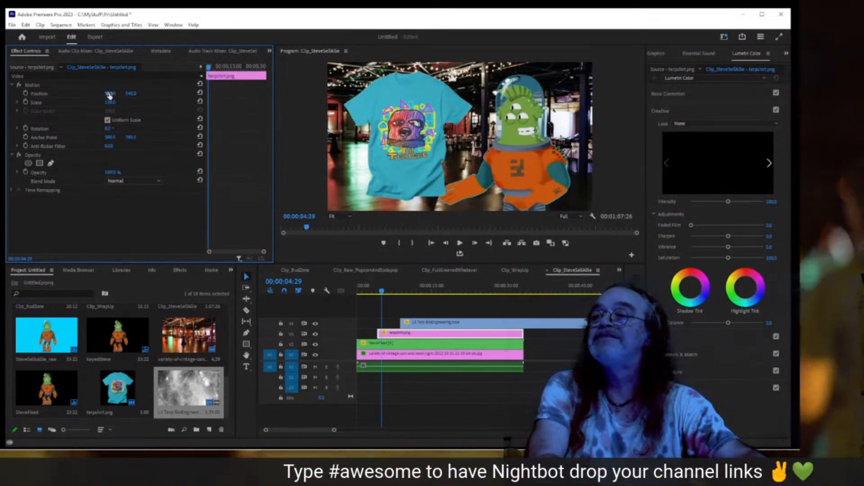
left_click_drag(109, 104, 47, 104)
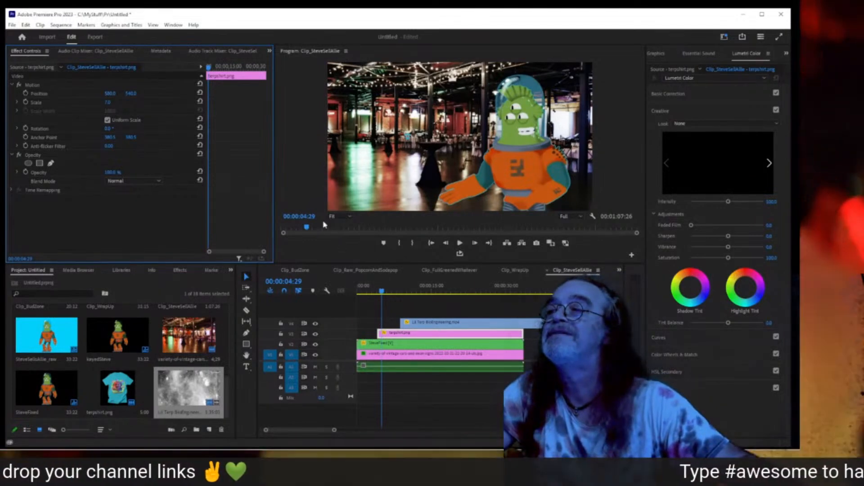
left_click(26, 103)
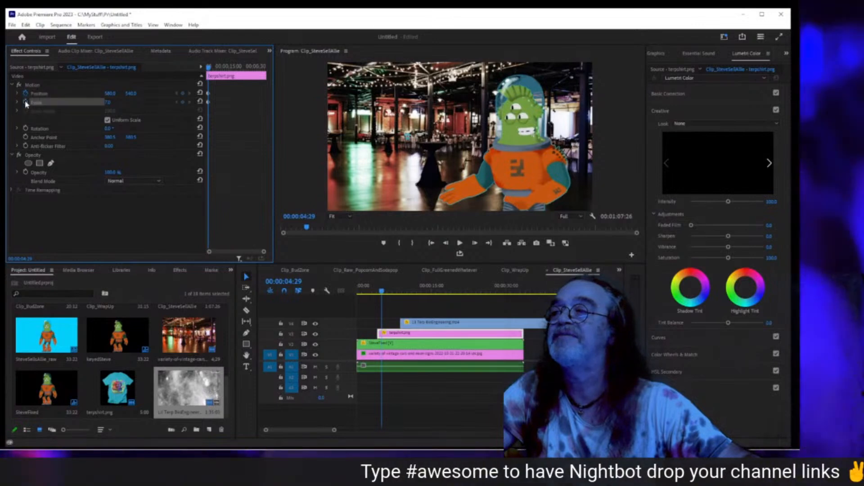
left_click(26, 129)
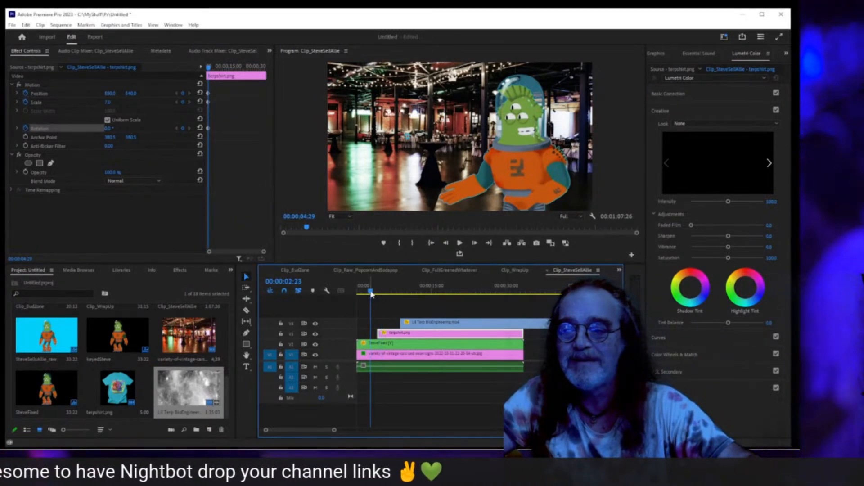
- At 00:00:05:14, keyframe the T-shirt's scale at 117 and its rotation at several full turns ending at 347°
key("space")
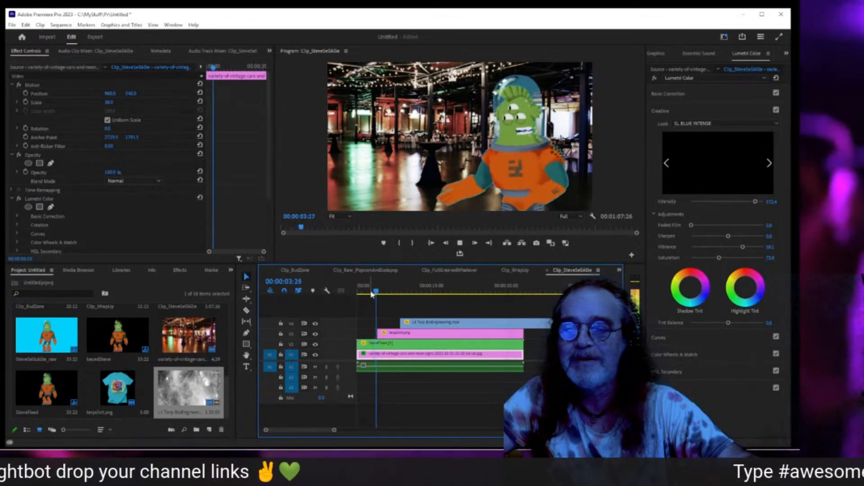
key("space")
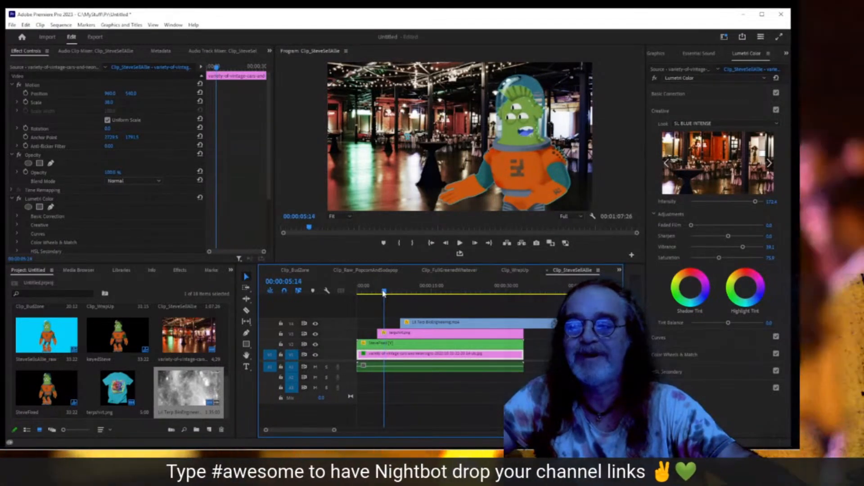
left_click(398, 334)
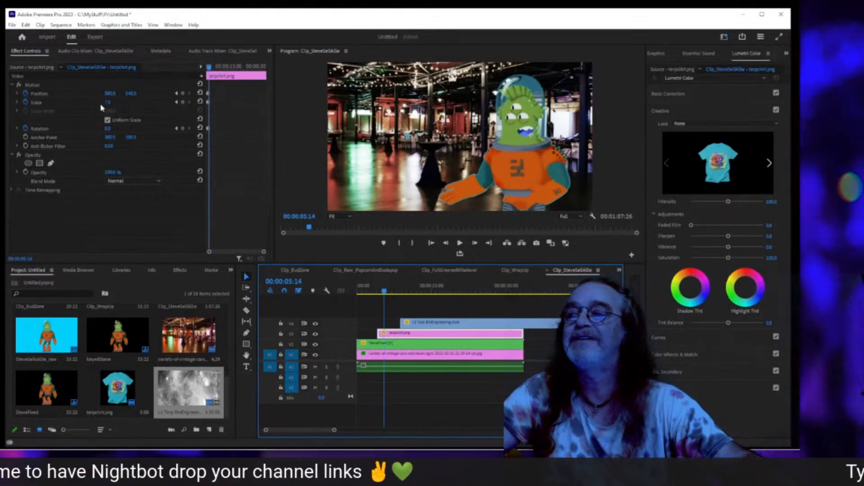
left_click_drag(107, 102, 142, 103)
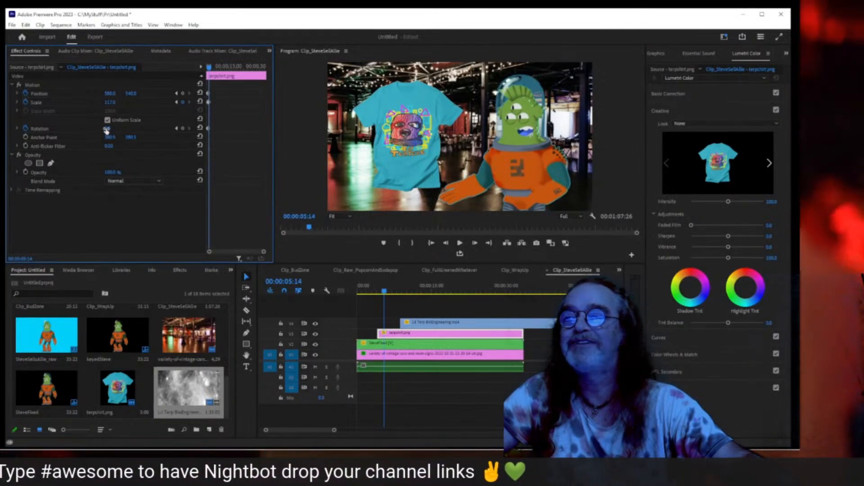
left_click_drag(108, 129, 205, 128)
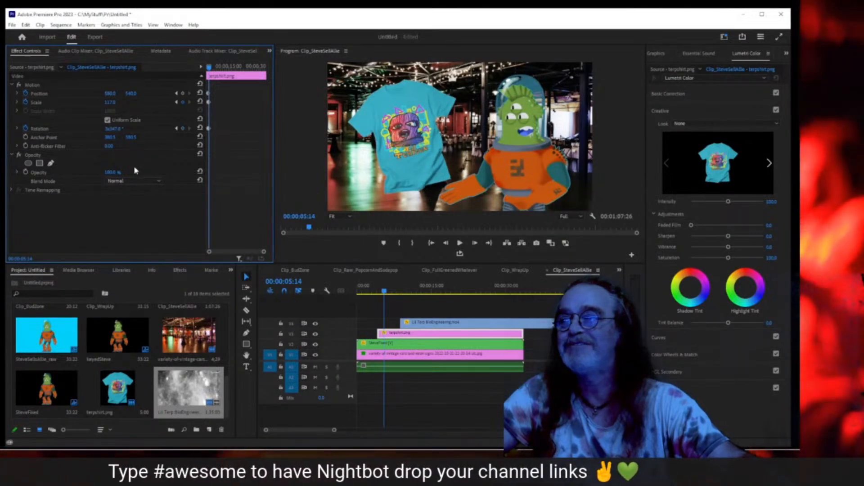
- Hide the Lil Terp video track and play the T-shirt's spin-in animation from 00:00:02:26 to 00:00:08:29
left_click(316, 324)
left_click(372, 291)
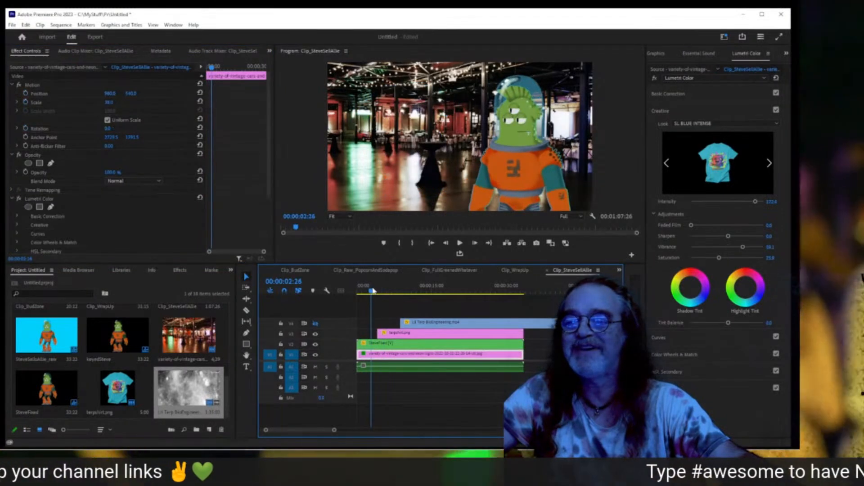
key("space")
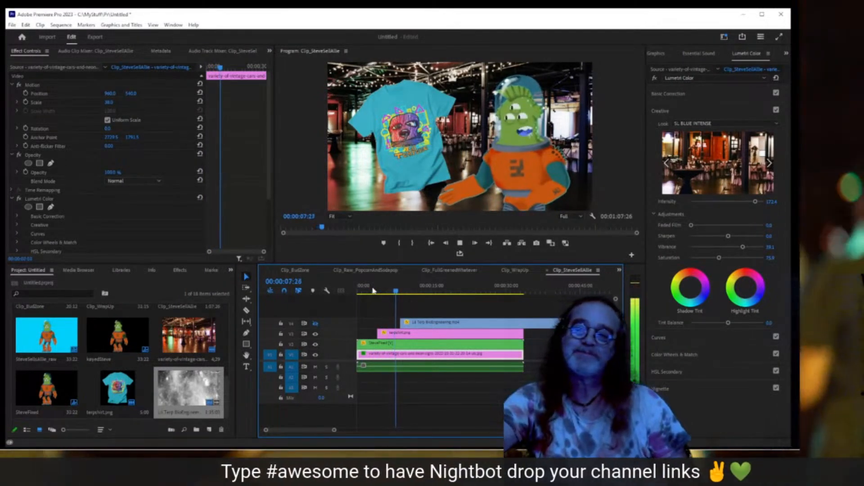
key("space")
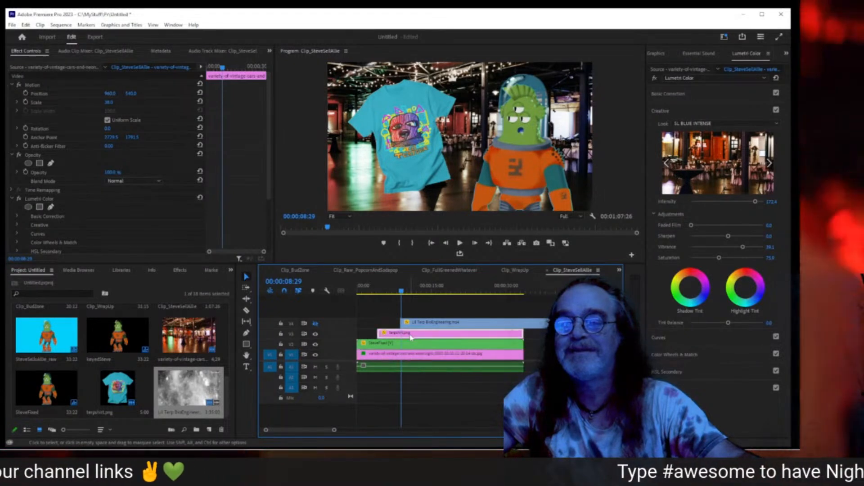
- Shift the T-shirt clip about one second earlier on its track
left_click_drag(411, 338, 406, 336)
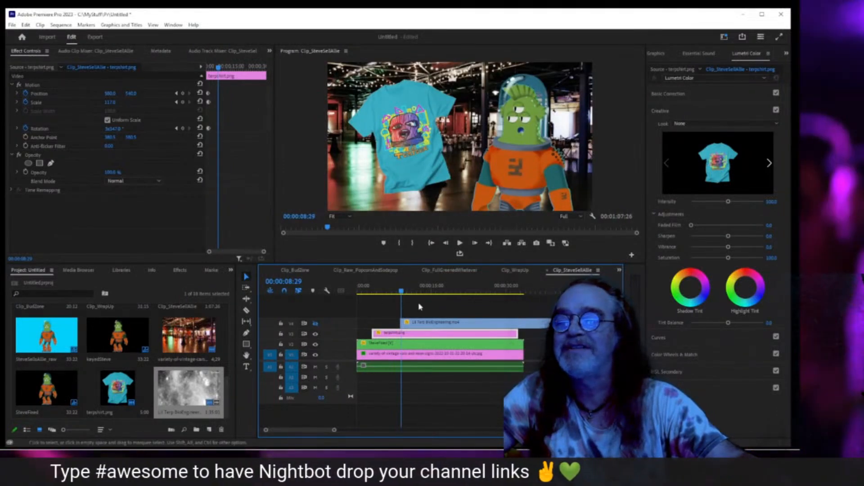
- Add a position keyframe to the T-shirt clip at 00:00:04:11, level with its second scale and rotation keyframes
left_click_drag(403, 294, 371, 301)
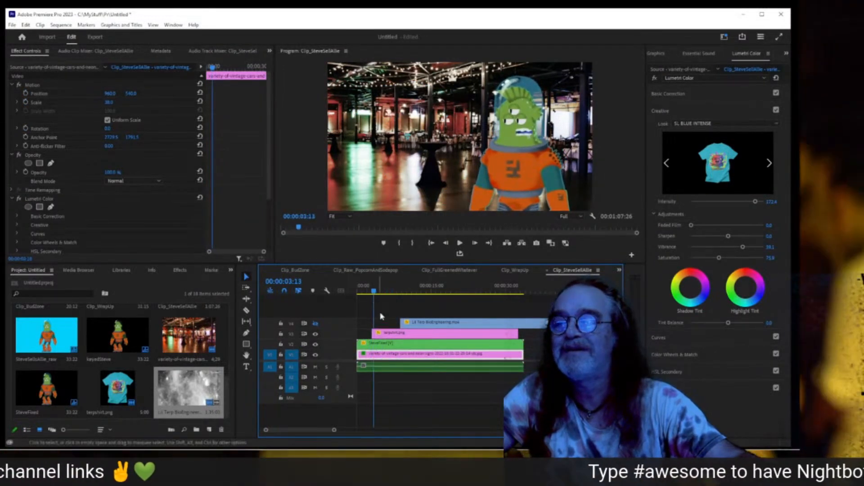
left_click(389, 335)
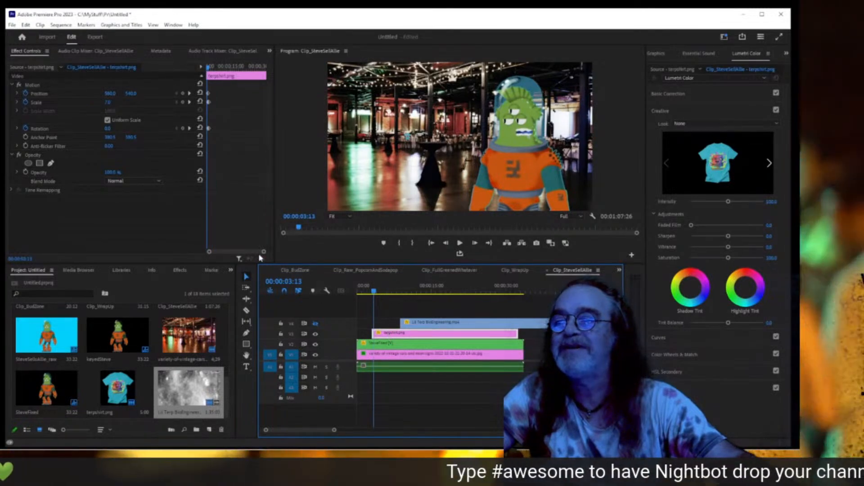
left_click_drag(264, 253, 231, 252)
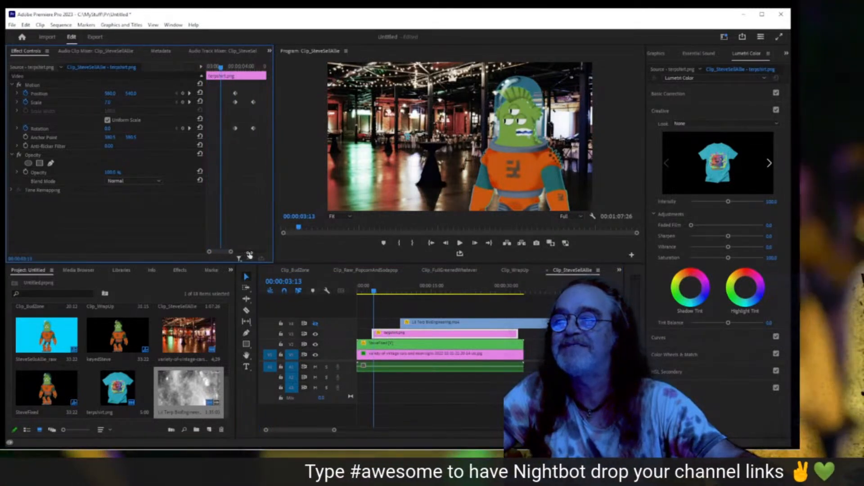
left_click(189, 102)
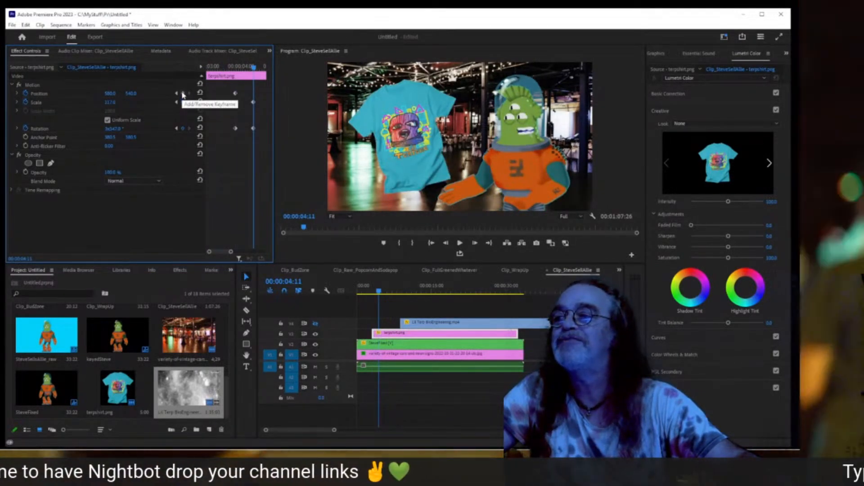
left_click(183, 93)
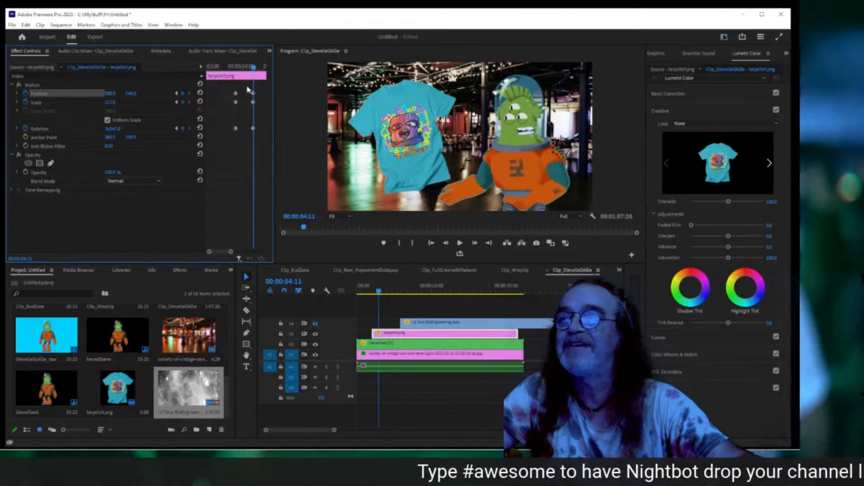
- Lengthen the T-shirt's spin-in by moving its ending position, scale and rotation keyframes together to 00:00:05:14
left_click_drag(248, 89, 261, 134)
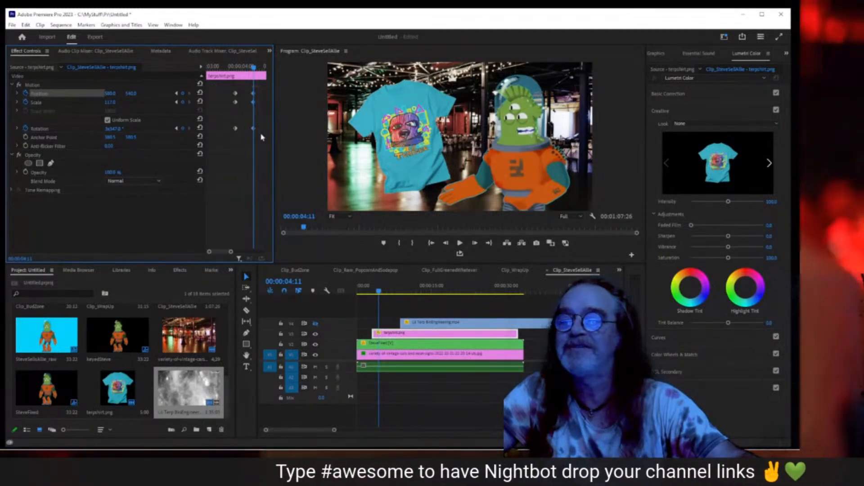
left_click(380, 293)
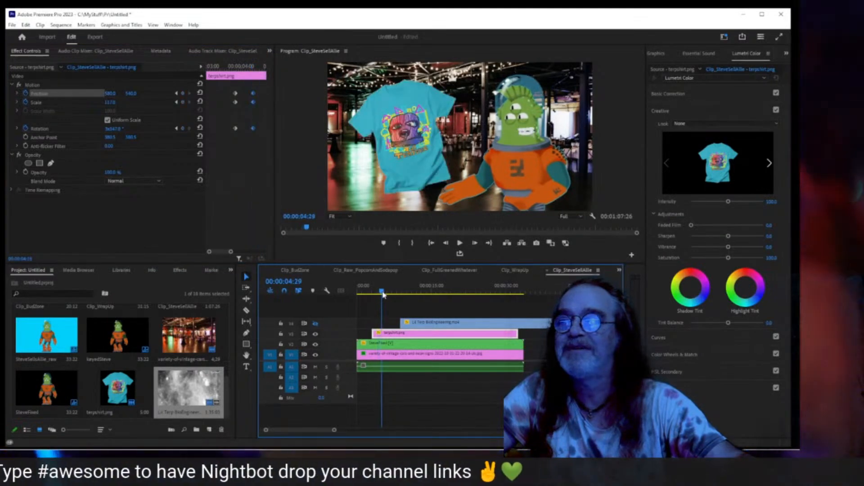
left_click_drag(382, 294, 379, 296)
key("space")
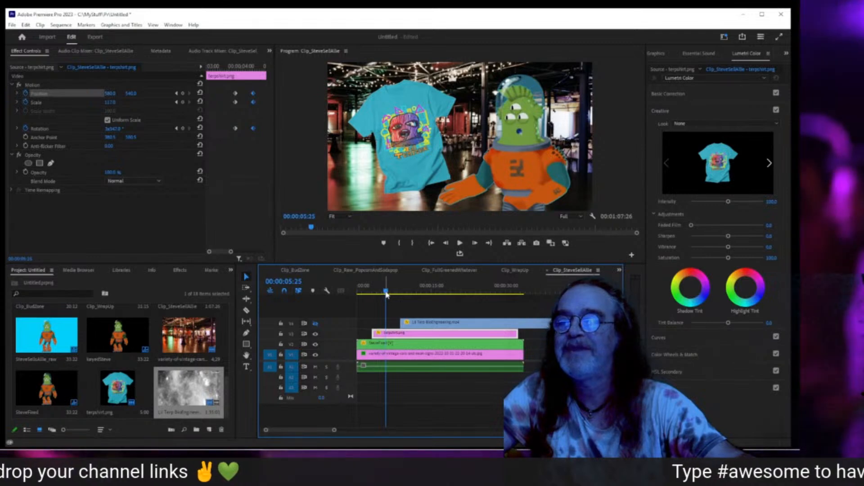
left_click_drag(386, 293, 384, 293)
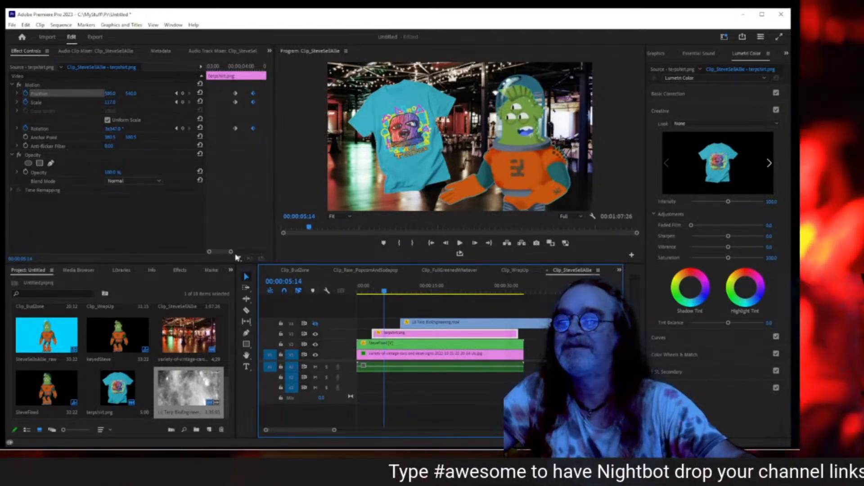
left_click_drag(231, 254, 231, 254)
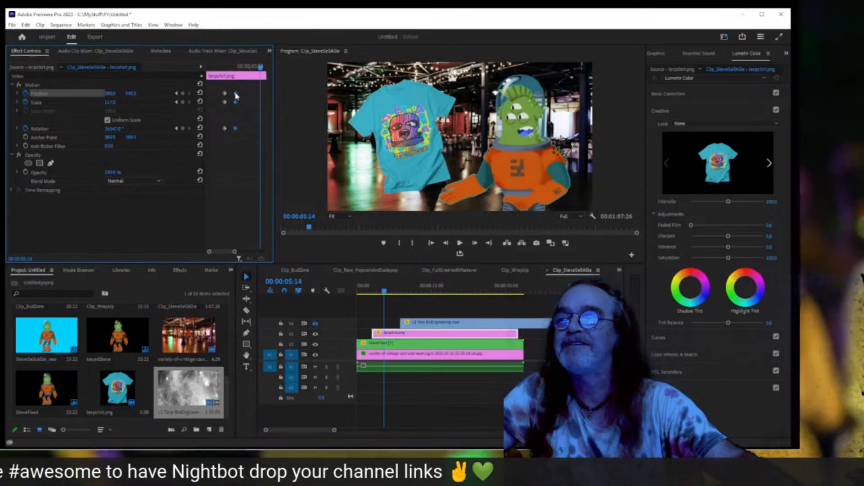
left_click_drag(236, 95, 260, 95)
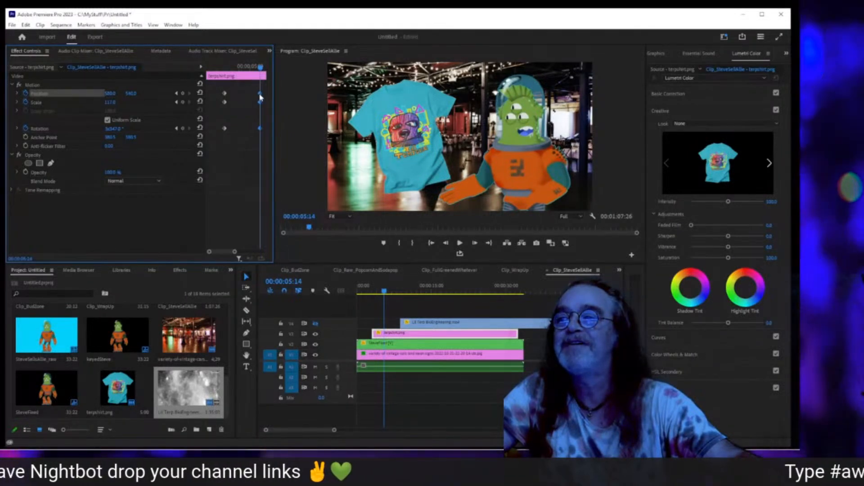
- Play the T-shirt's spin-in full screen from 00:00:01:28 to 00:00:08:04
left_click(369, 291)
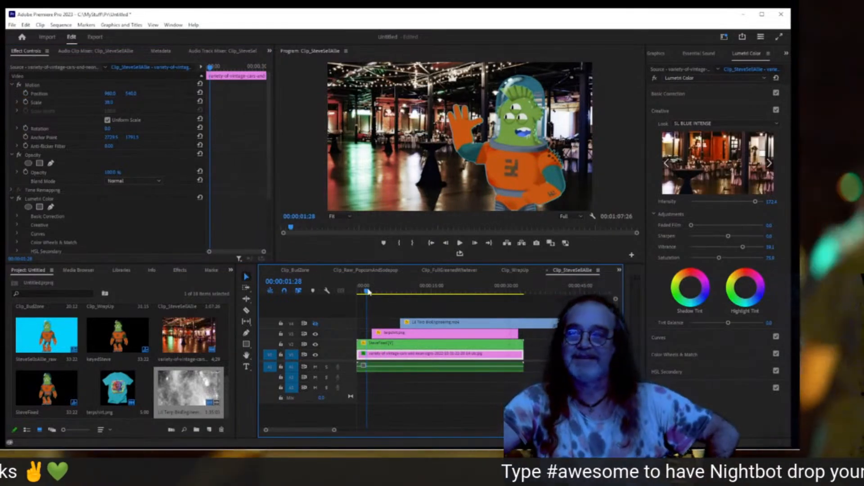
key("ctrl+grave")
key("space")
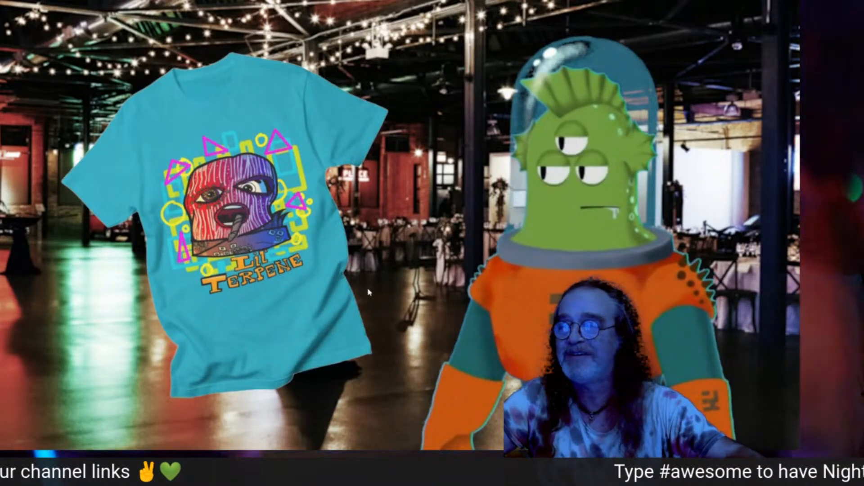
key("Escape")
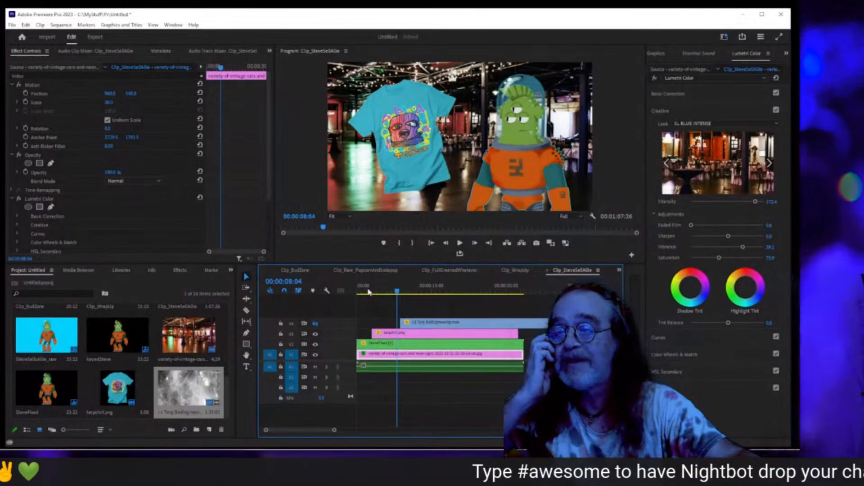
- Shift the Lil Terp clip slightly later and keyframe the T-shirt's current position, scale and rotation at 00:00:08:04
left_click_drag(425, 323, 432, 324)
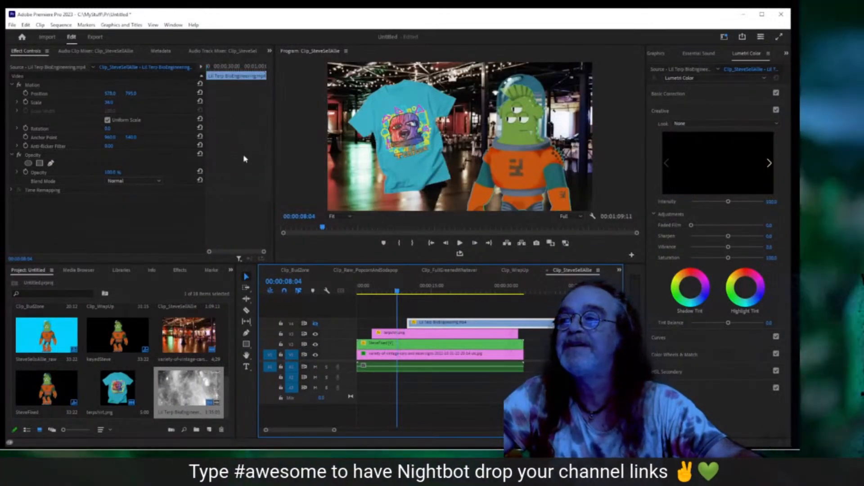
left_click(401, 334)
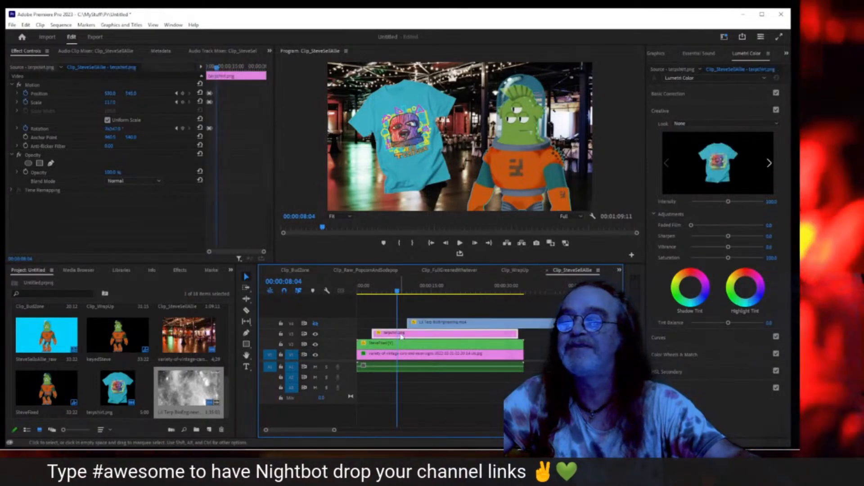
left_click(182, 94)
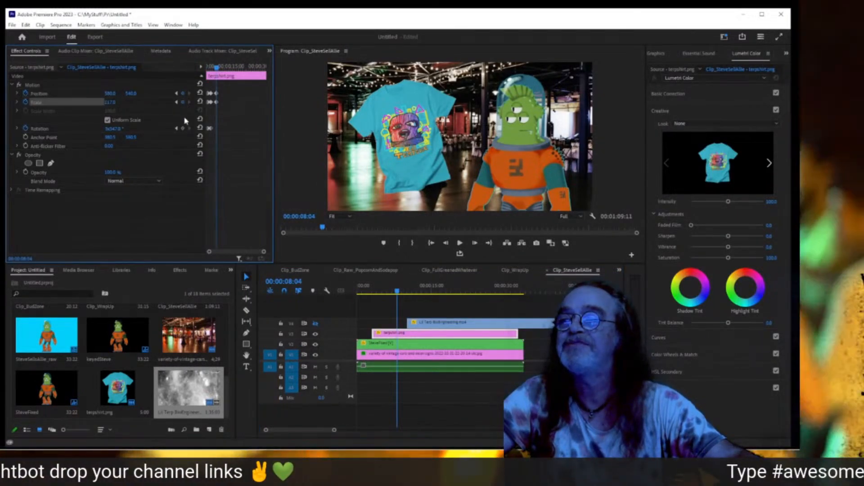
left_click(183, 130)
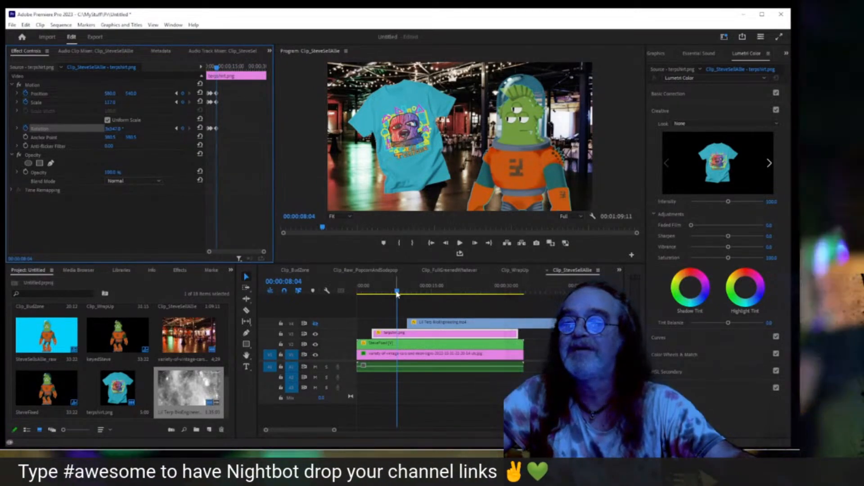
- At 00:00:08:19, keyframe the T-shirt at a scale of 101 and reposition it toward the upper-left corner of the frame
left_click(475, 243)
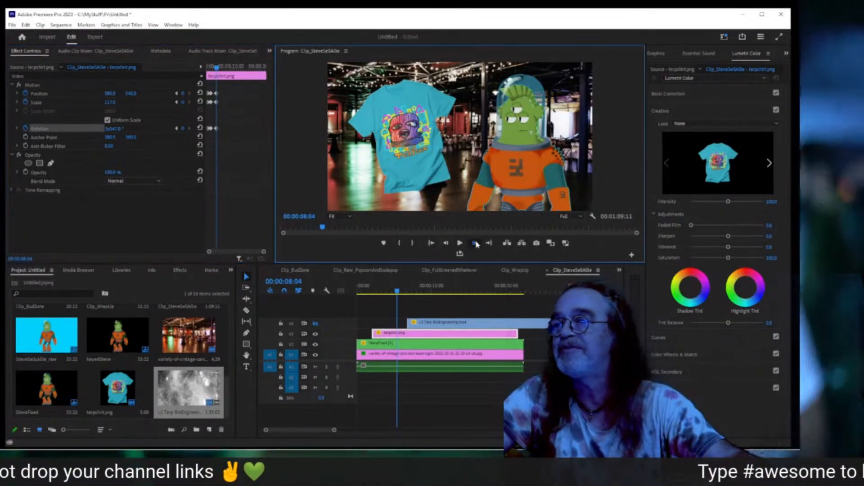
left_click(476, 243)
left_click(476, 243)
left_click(475, 243)
left_click(475, 243)
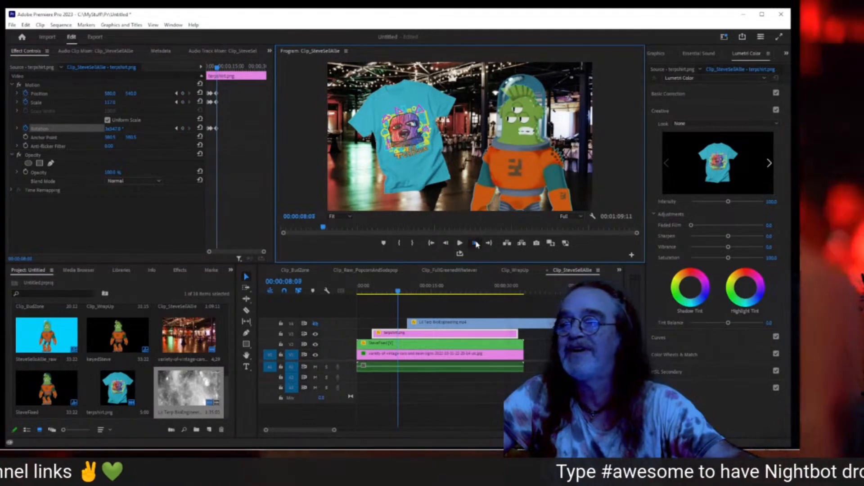
left_click(475, 243)
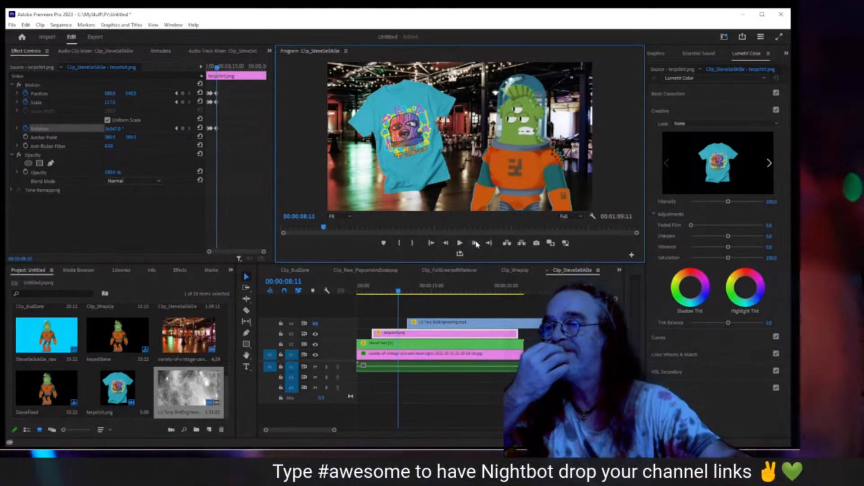
left_click(476, 243)
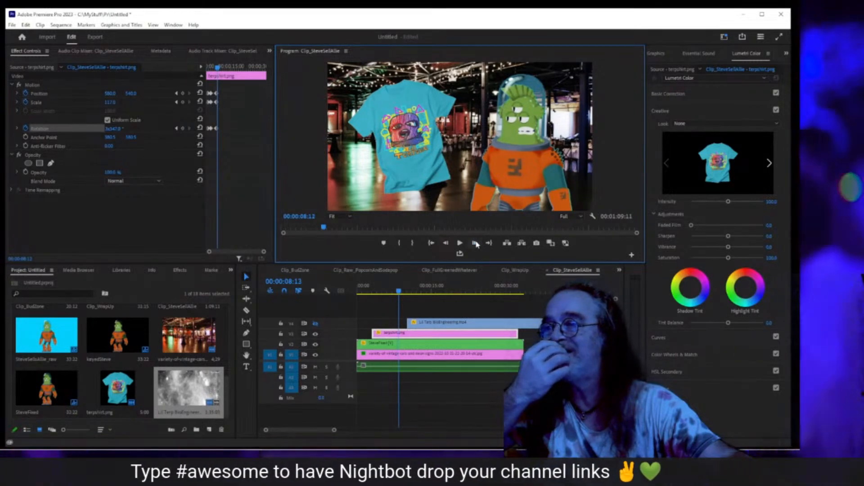
left_click(475, 243)
left_click(475, 243)
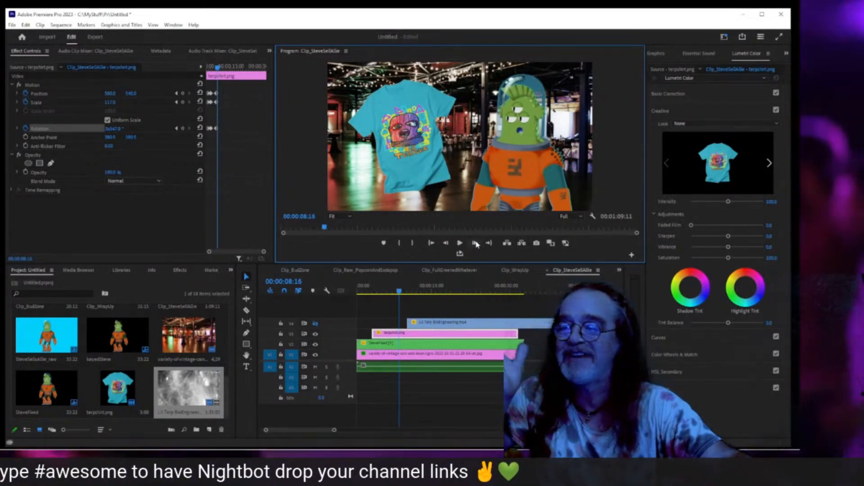
left_click(476, 243)
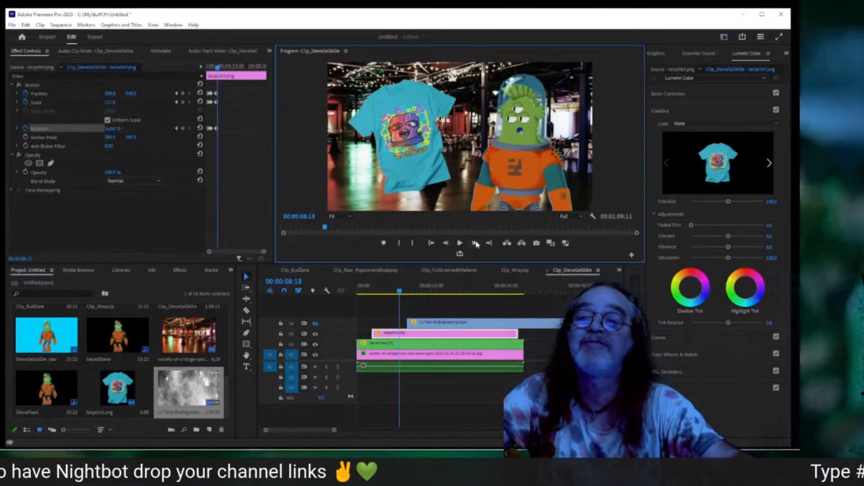
left_click(476, 243)
left_click(476, 243)
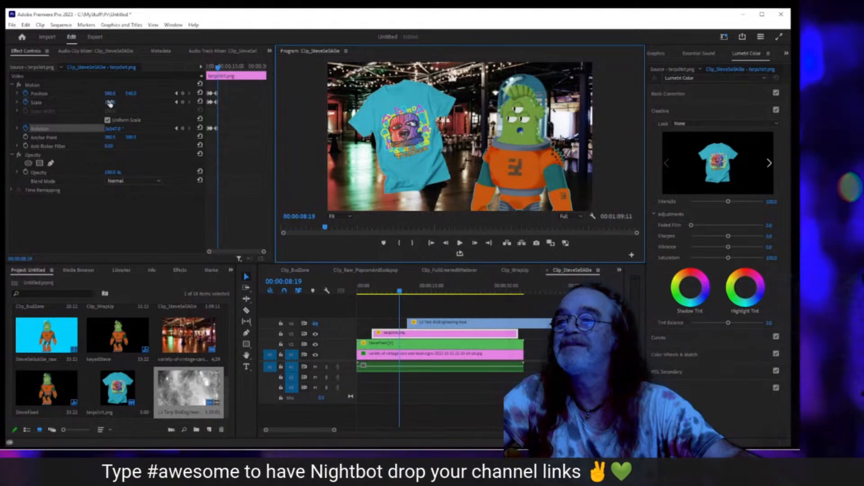
left_click(111, 102)
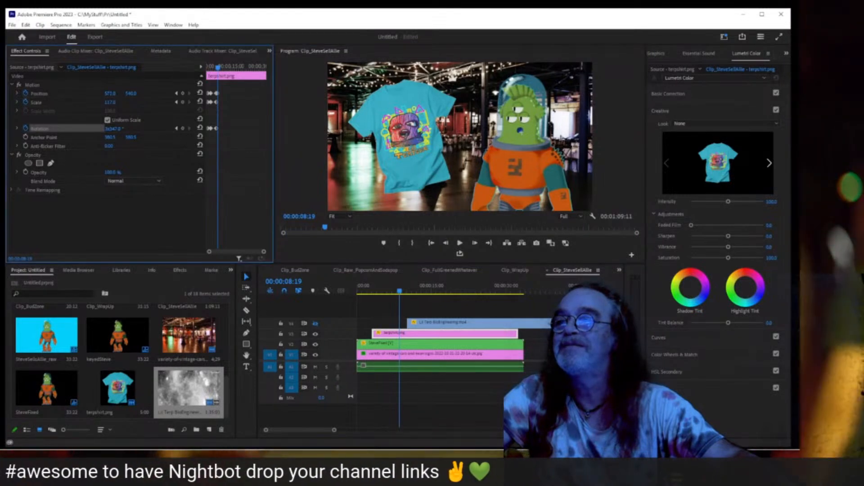
mouse_move(110, 93)
left_mouse_down()
mouse_move(90, 93)
mouse_move(131, 93)
mouse_move(104, 102)
mouse_move(110, 93)
mouse_move(99, 93)
mouse_move(129, 94)
mouse_move(107, 95)
left_mouse_up()
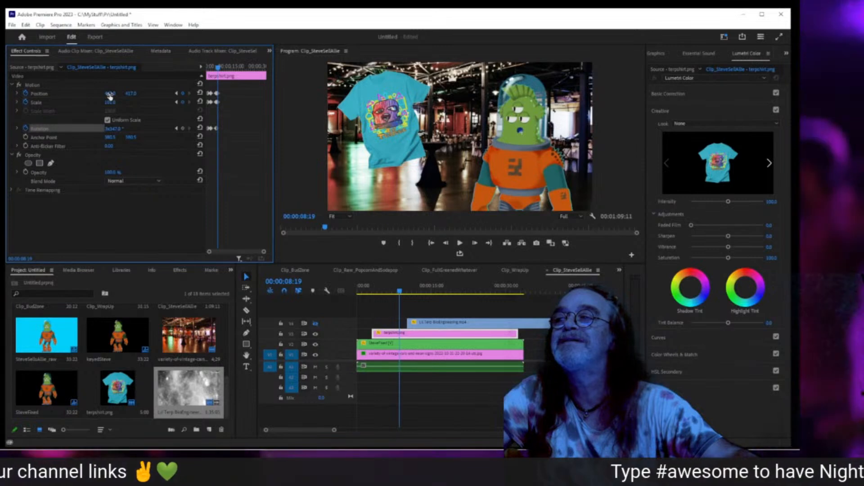
left_click_drag(109, 96, 103, 96)
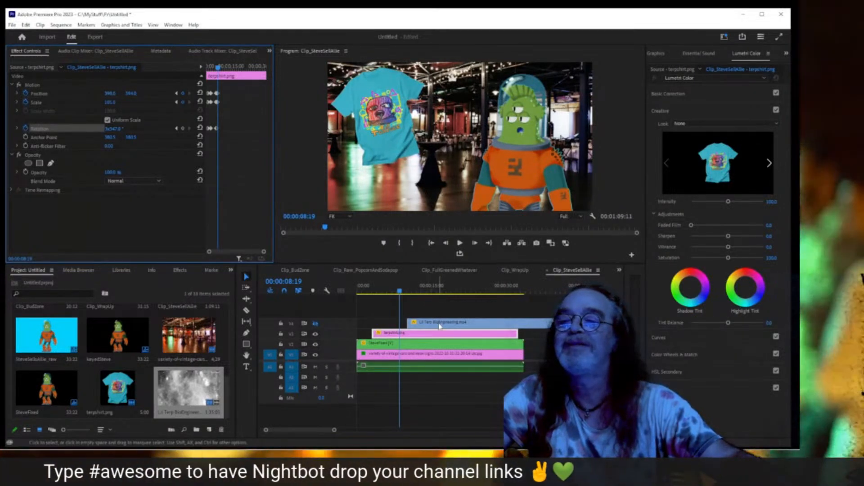
- Shift the Lil Terp clip to start at 00:00:08:19 and play the sequence up to 00:00:10:29
left_click_drag(440, 326, 432, 326)
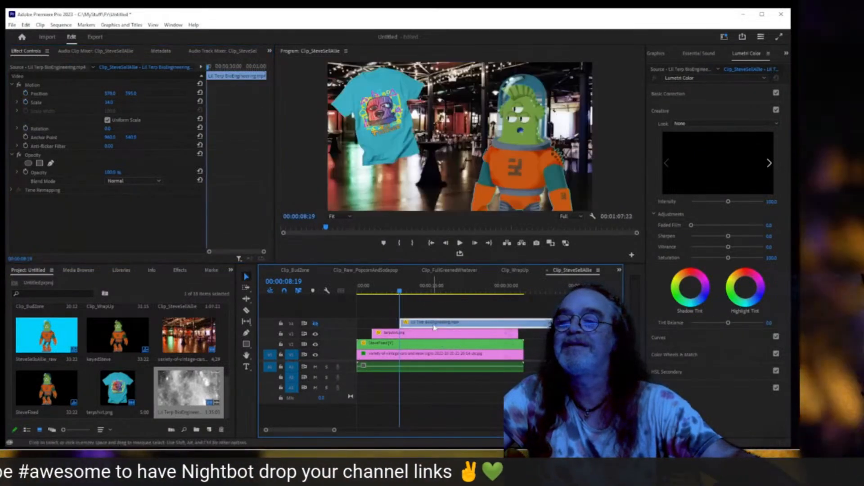
left_click(368, 290)
key("space")
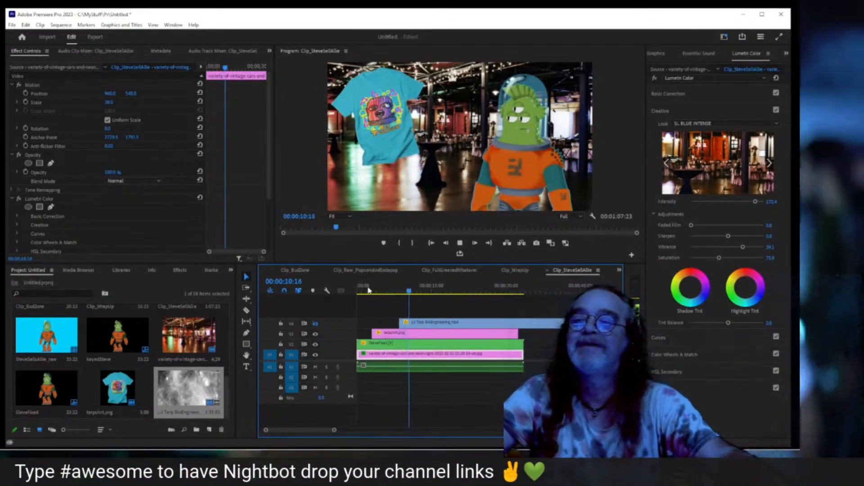
key("space")
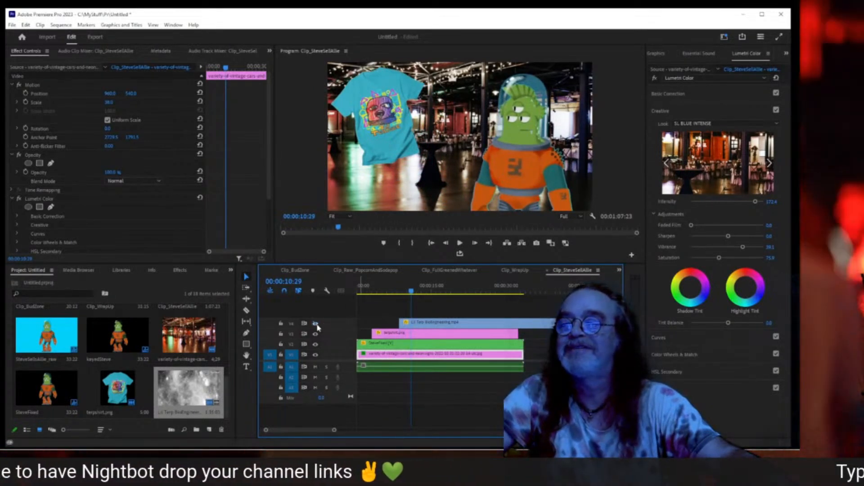
- Show the Lil Terp video track again, split its clip at 00:00:17:22 and delete the portion after the cut
left_click(316, 324)
left_click(391, 293)
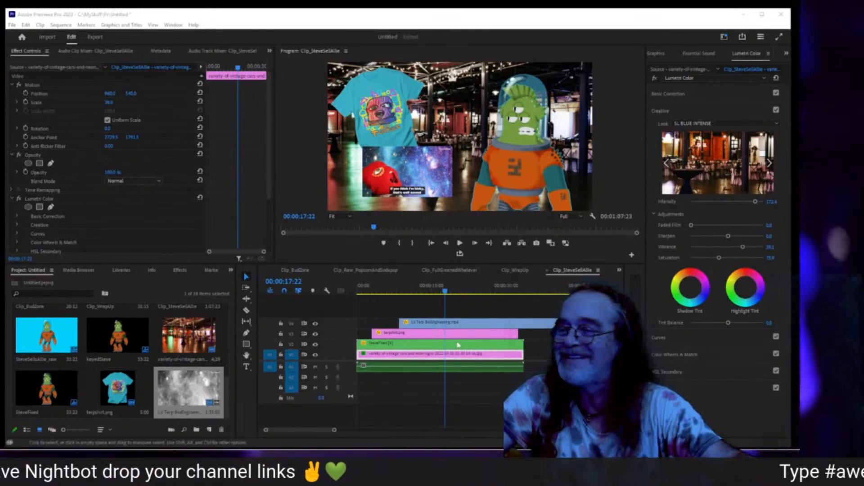
left_click(519, 323)
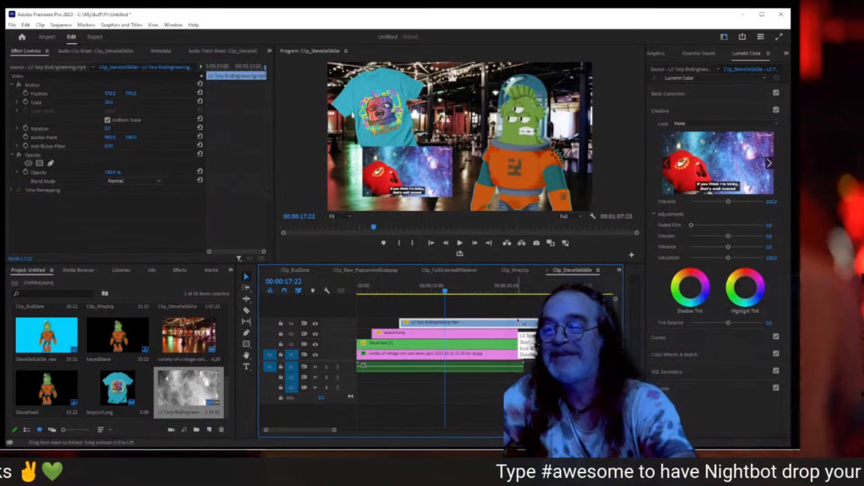
key("ctrl+k")
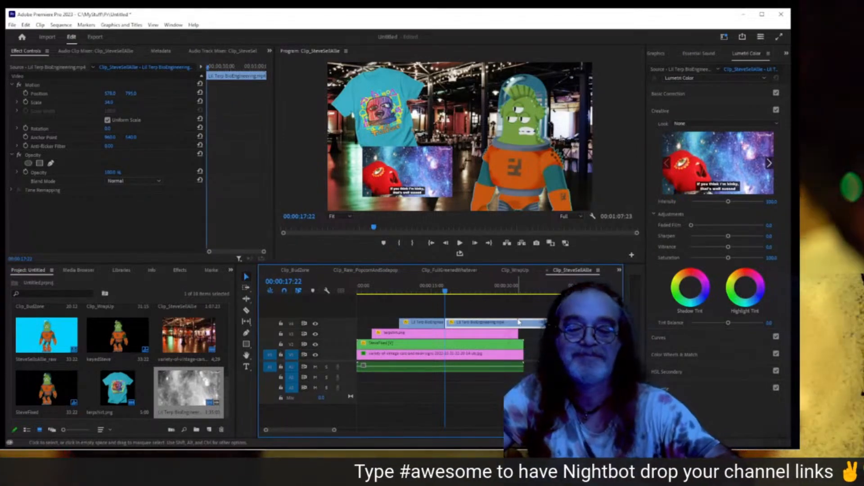
key("Delete")
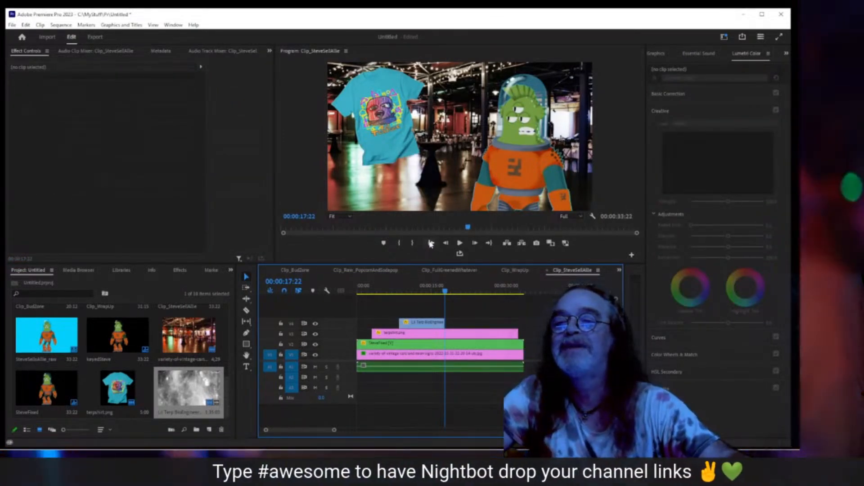
- Go to the T-shirt's opening keyframes at 00:00:03:26, examine their spacing and play its entrance
left_click(376, 291)
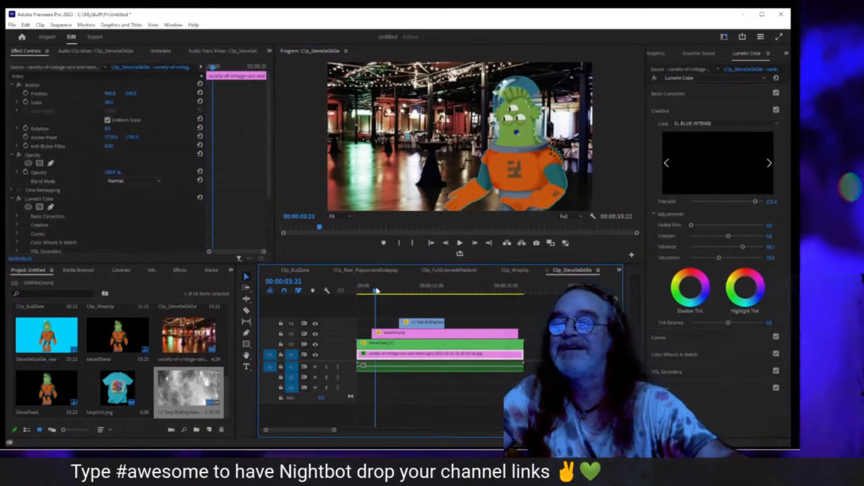
left_click_drag(376, 291, 378, 291)
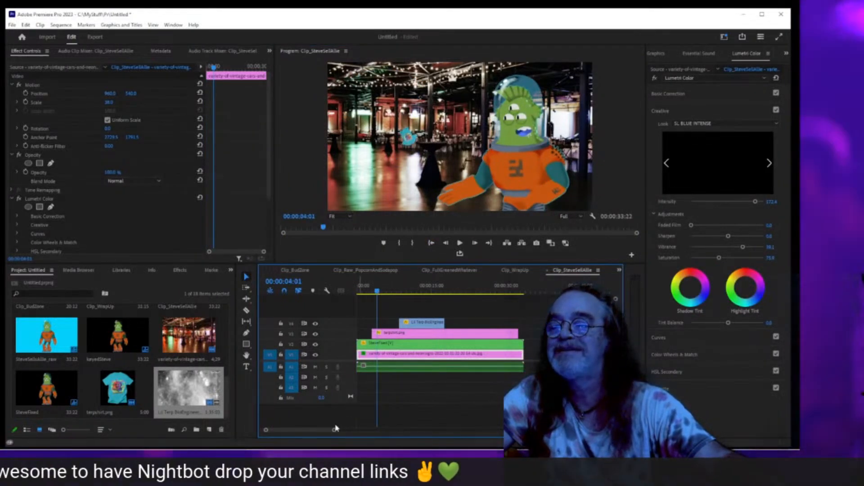
left_click_drag(335, 428, 313, 434)
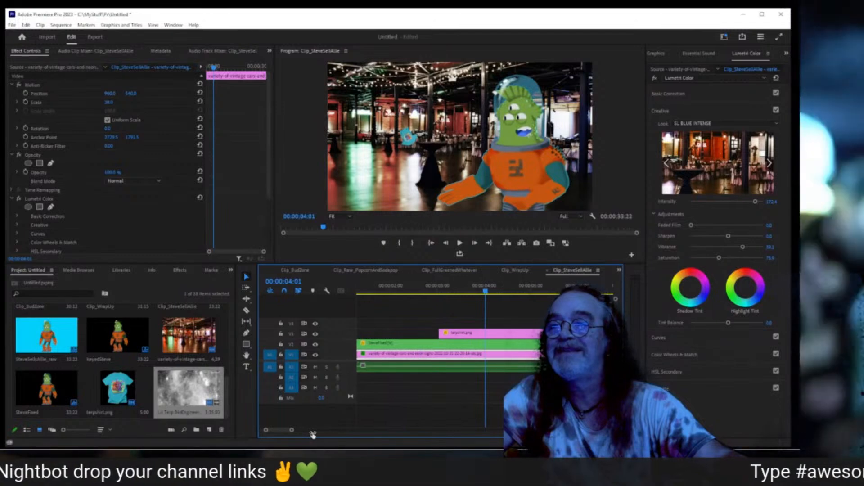
left_click(452, 334)
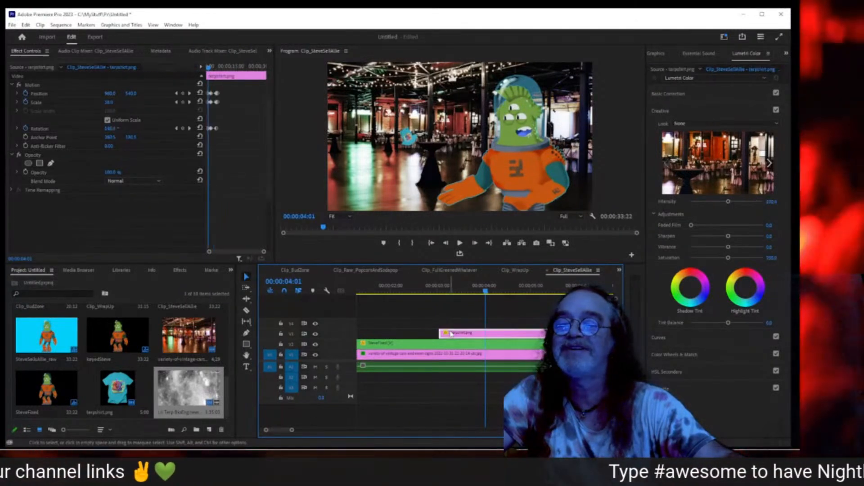
left_click(176, 94)
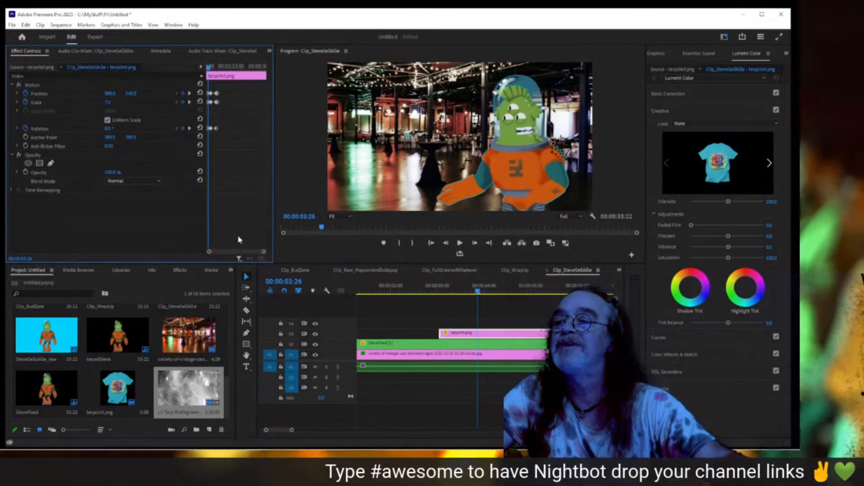
left_click_drag(263, 251, 254, 252)
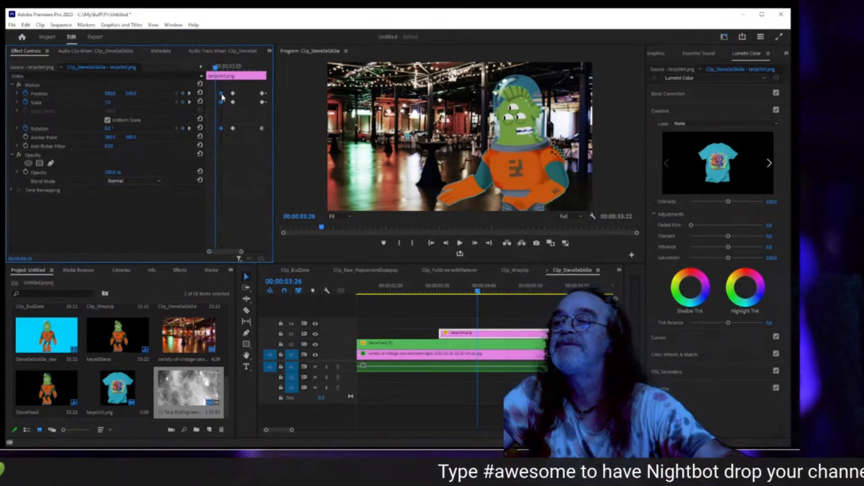
left_click(429, 292)
key("space")
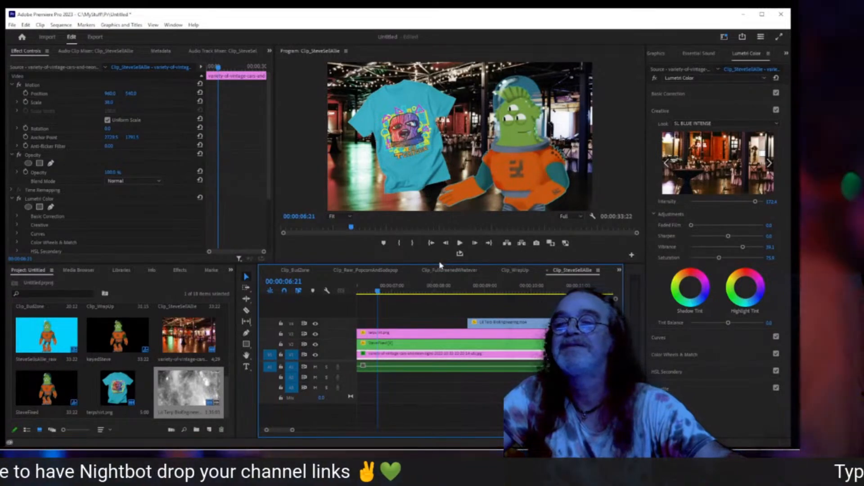
- Play the sequence from the beginning through to 00:00:19:11
left_click(434, 263)
key("Home")
key("space")
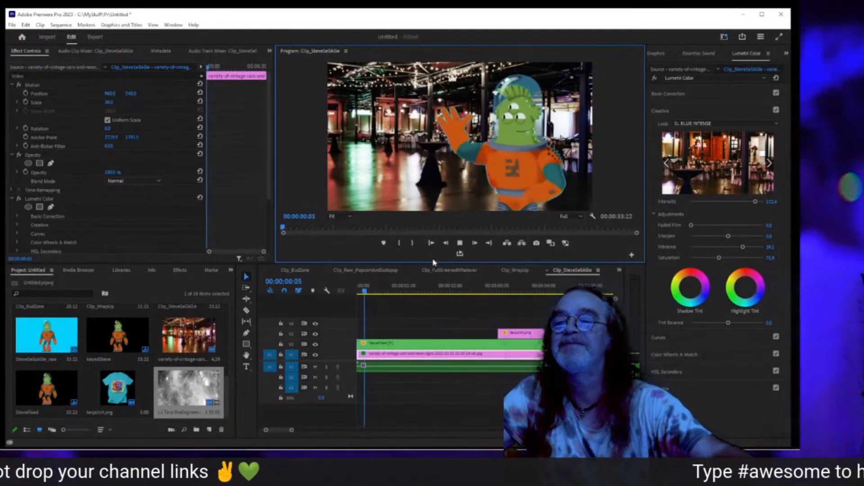
key("ctrl+grave")
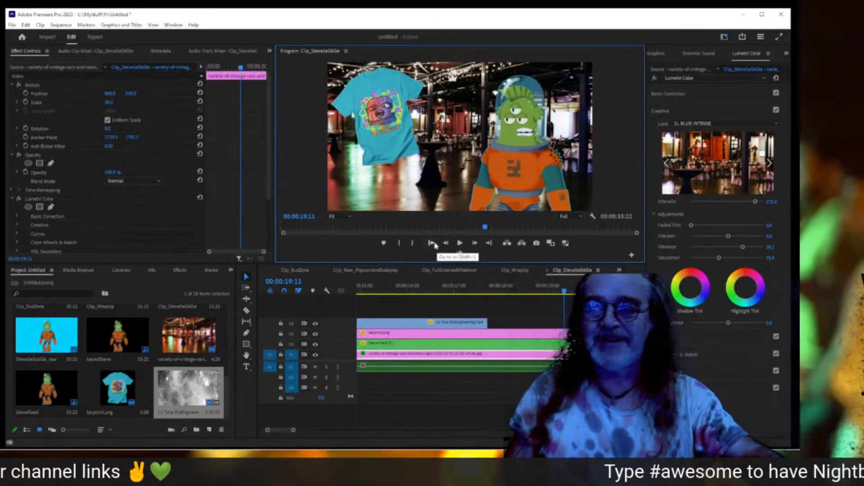
- Trim the end of the Lil Terp clip back to about 00:00:16:27
left_click(433, 243)
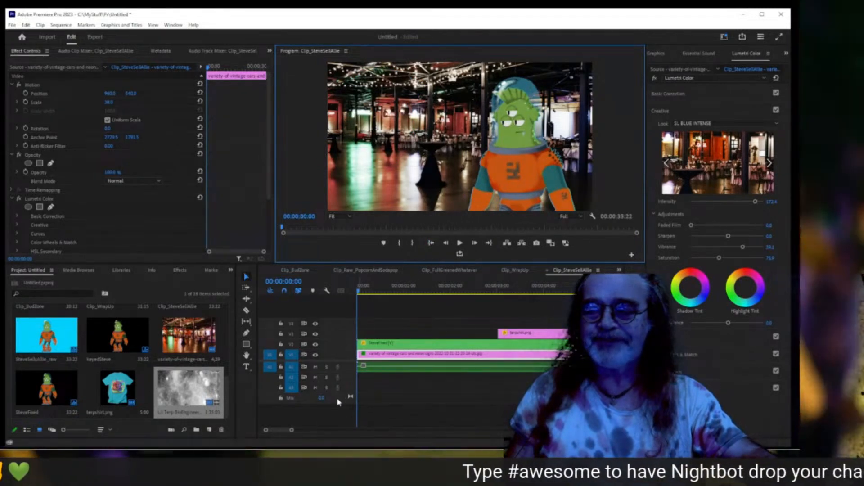
left_click_drag(299, 431, 339, 430)
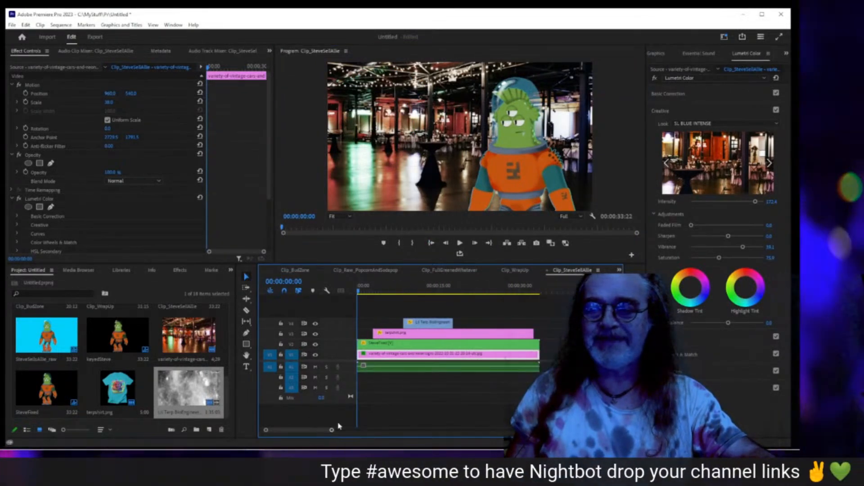
left_click(444, 293)
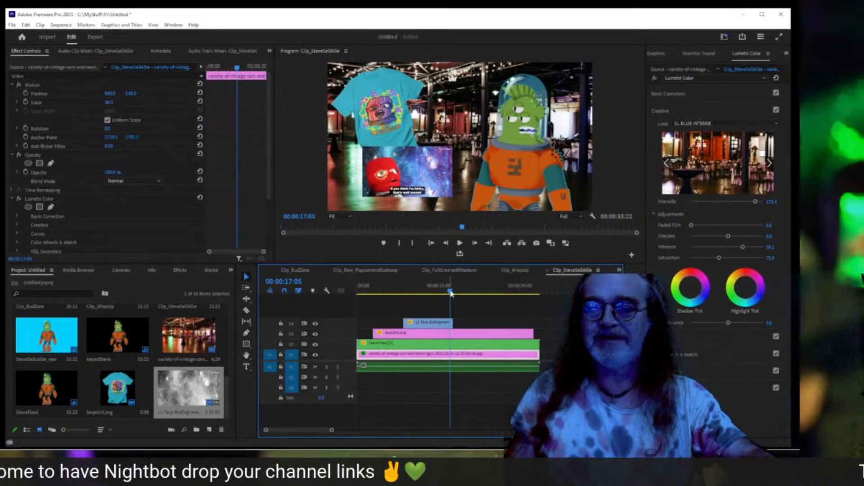
left_click_drag(451, 293, 444, 295)
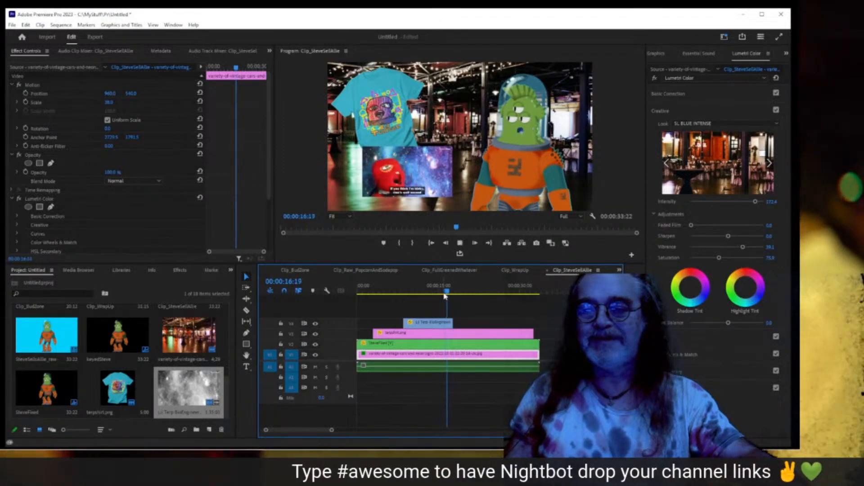
left_click(454, 293)
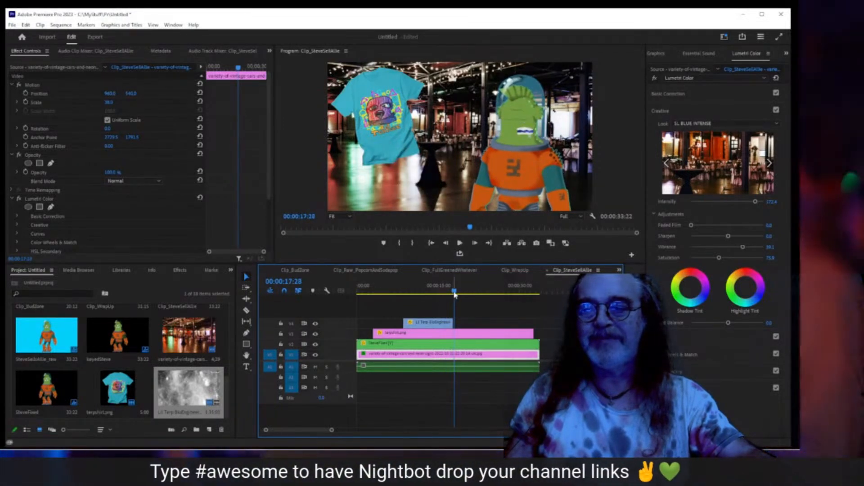
left_click_drag(455, 294, 454, 294)
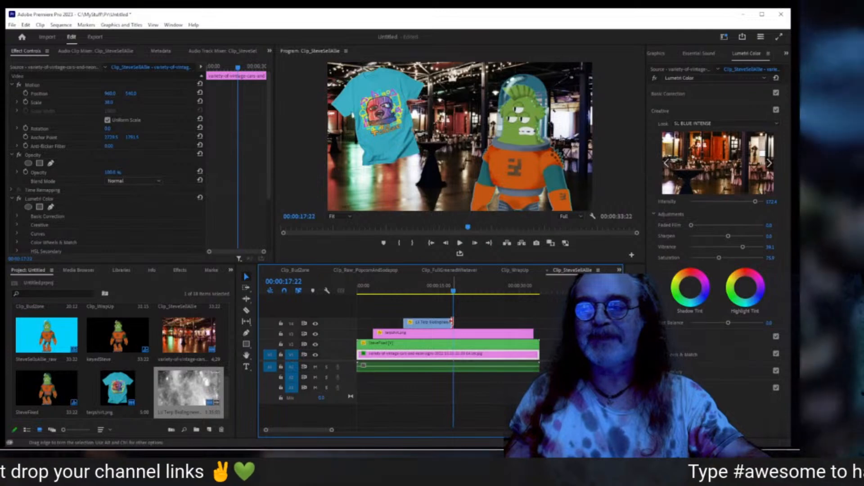
left_click_drag(451, 321, 448, 321)
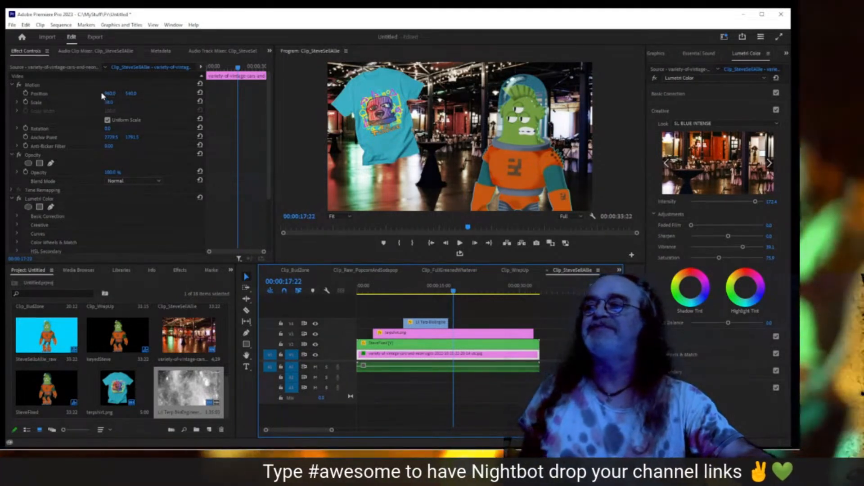
- Keyframe the T-shirt's current position, scale and rotation at both 00:00:17:22 and 00:00:16:27
left_click(458, 331)
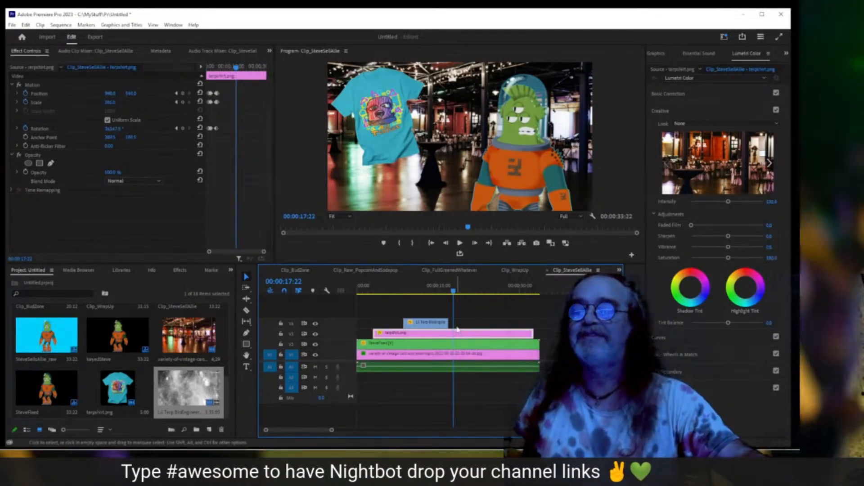
left_click(183, 94)
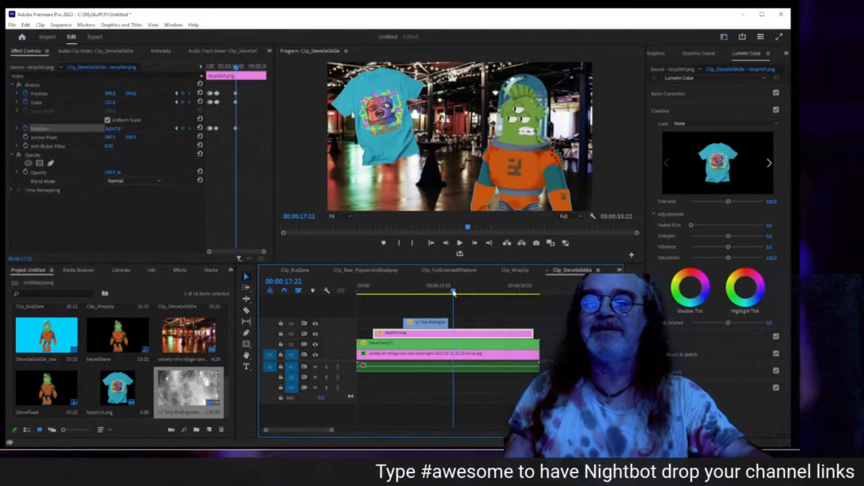
left_click_drag(454, 293, 449, 294)
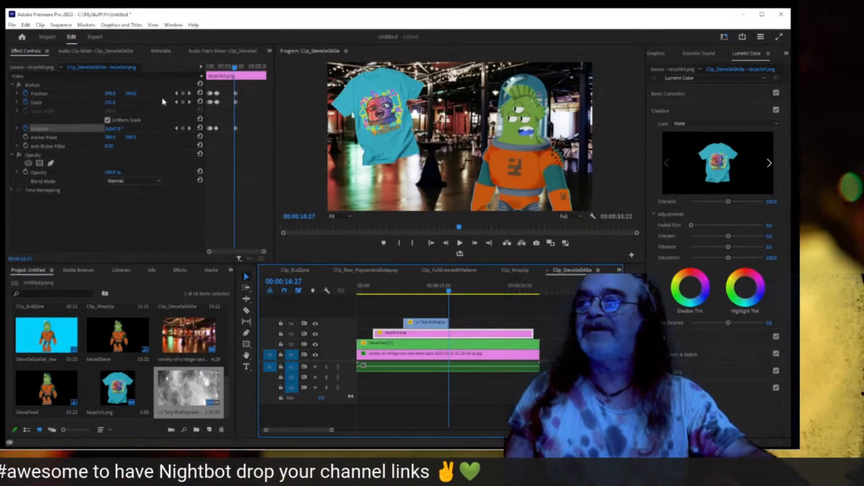
left_click(183, 94)
left_click(183, 103)
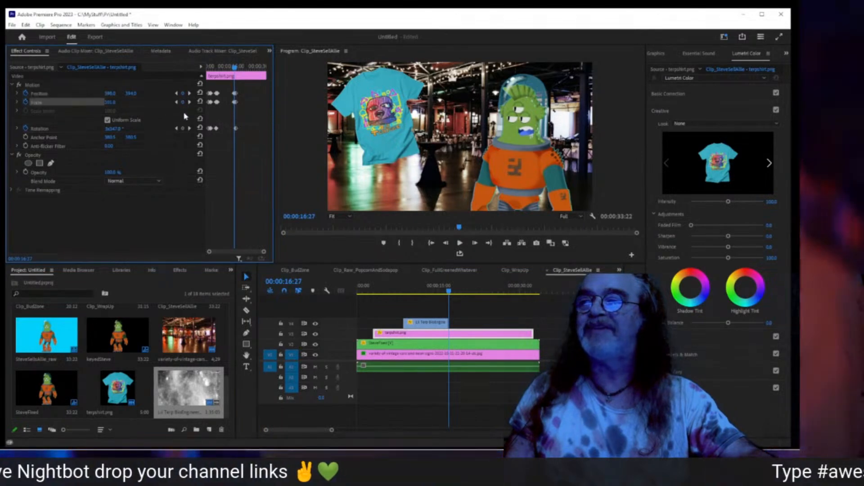
left_click(183, 129)
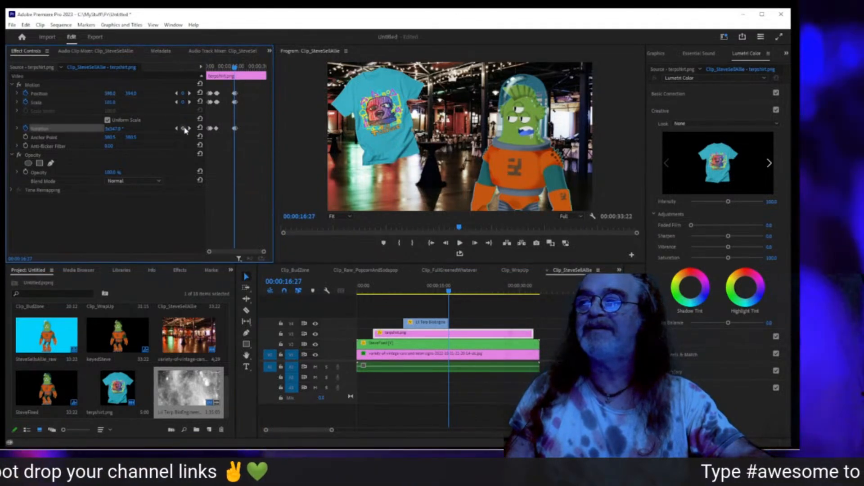
- On the 00:00:17:22 keyframes, enlarge the T-shirt, rotate it nearly upright and set its position to about 547, 520
left_click(189, 93)
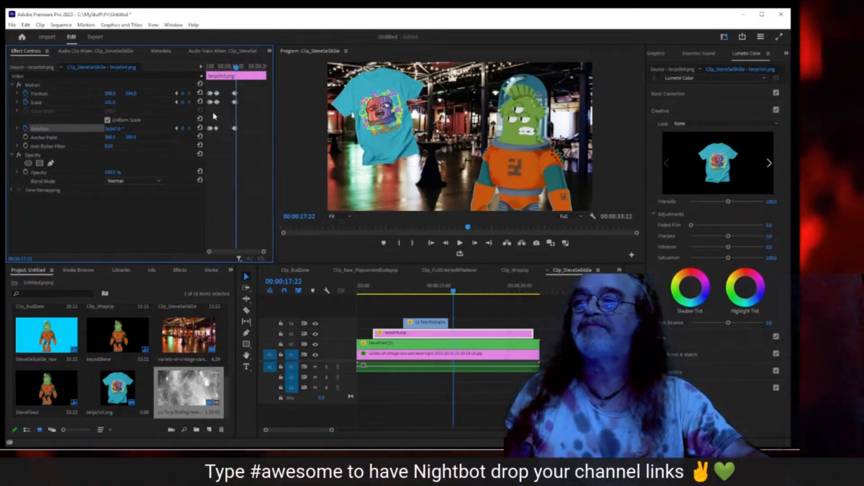
left_click_drag(110, 103, 134, 94)
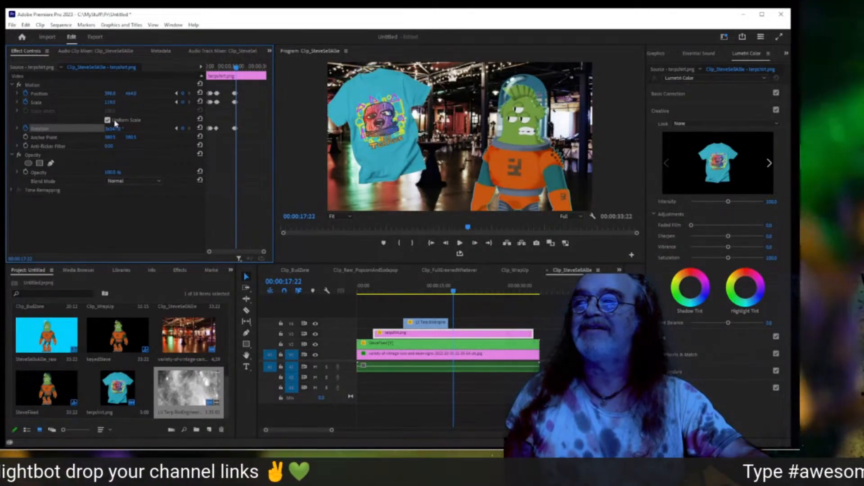
left_click_drag(116, 130, 118, 130)
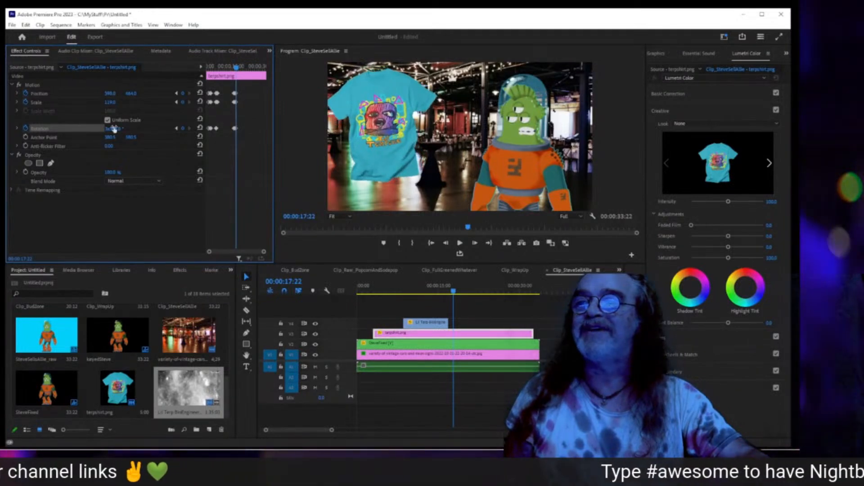
left_click_drag(108, 95, 168, 95)
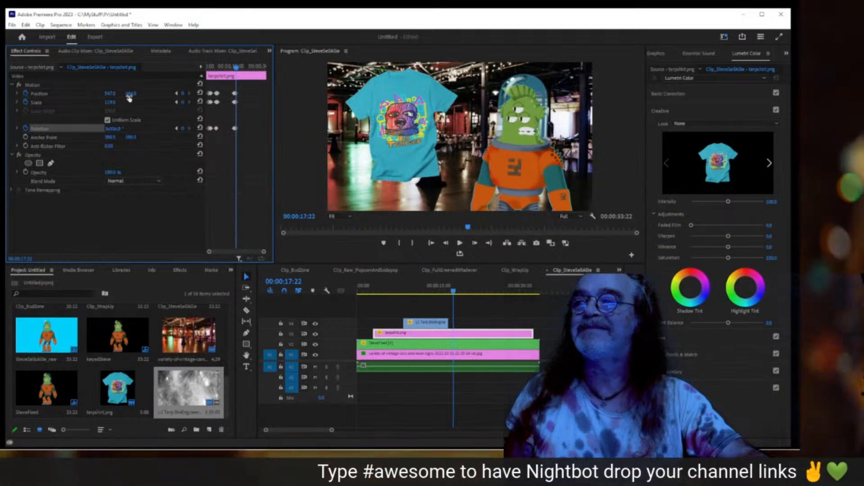
left_click_drag(111, 102, 155, 94)
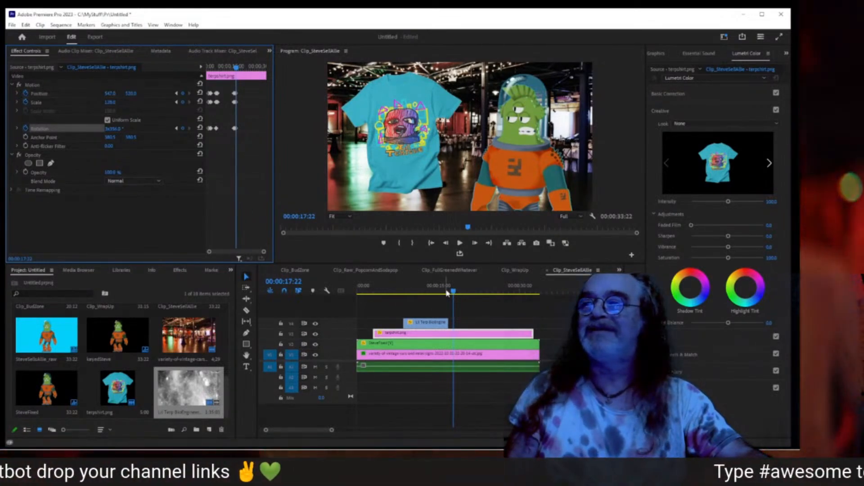
- Play the T-shirt's return move around 00:00:17:22 twice to judge its timing
left_click(447, 293)
key("space")
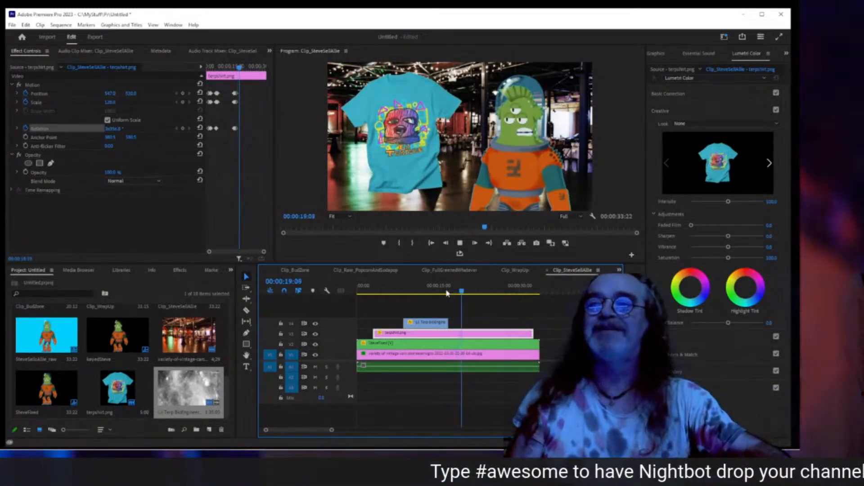
key("space")
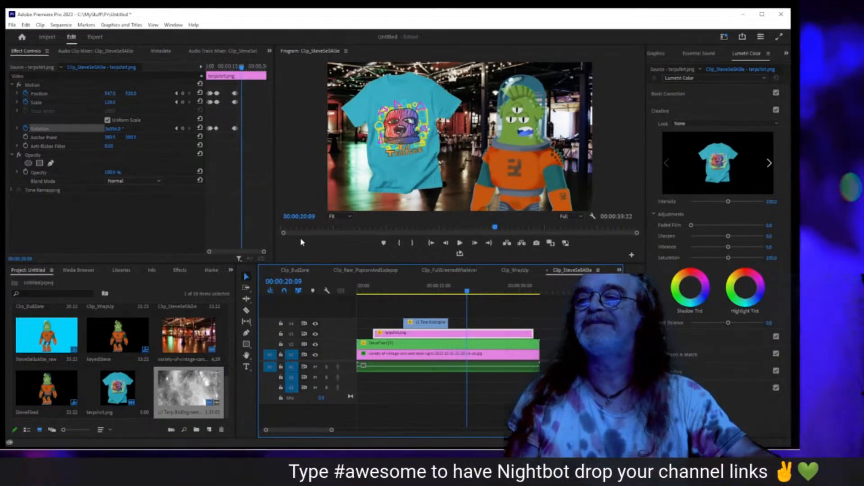
left_click(430, 291)
key("space")
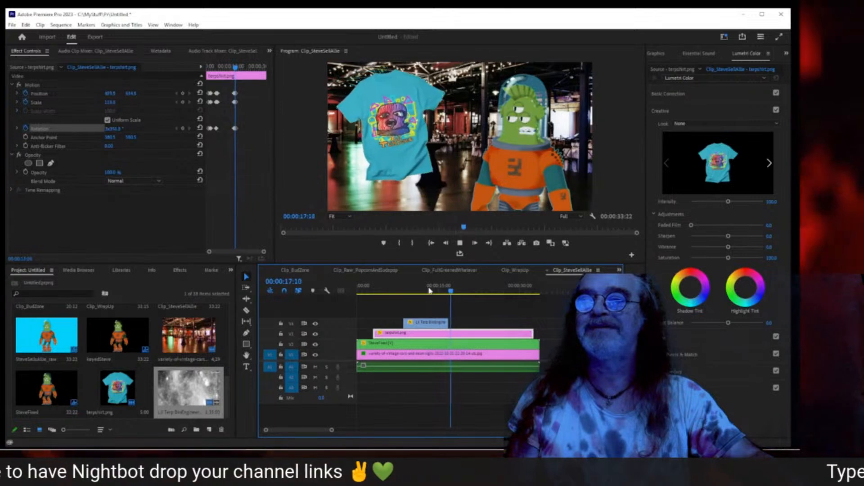
key("space")
- Shift the T-shirt's last position, scale and rotation keyframes earlier to 00:00:17:06 and play the move back
left_click_drag(454, 294, 450, 293)
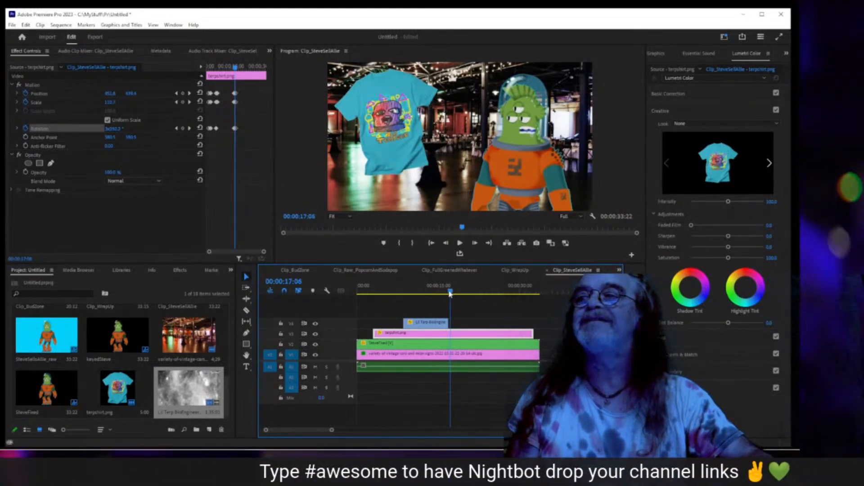
left_click_drag(264, 253, 262, 255)
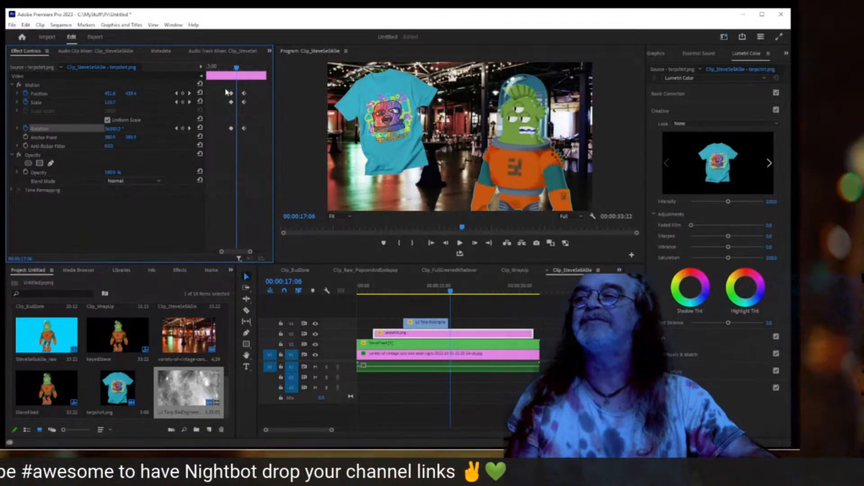
mouse_move(240, 89)
left_mouse_down()
mouse_move(246, 115)
mouse_move(239, 99)
left_mouse_up()
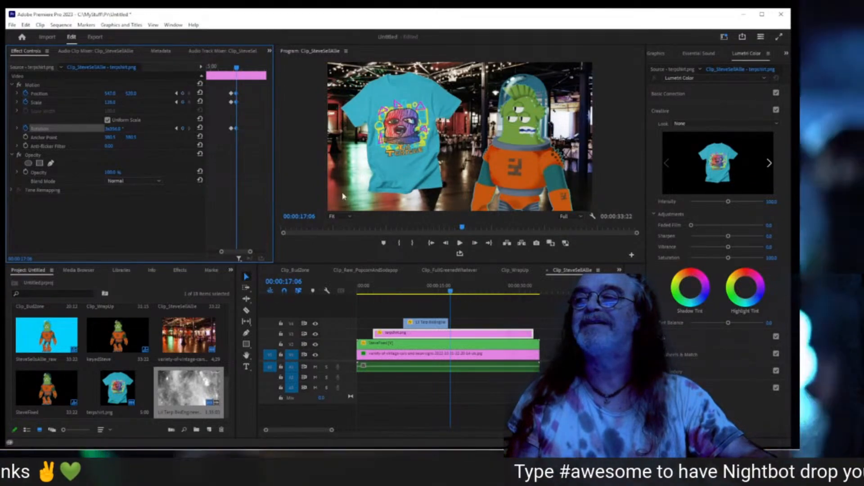
left_click(443, 291)
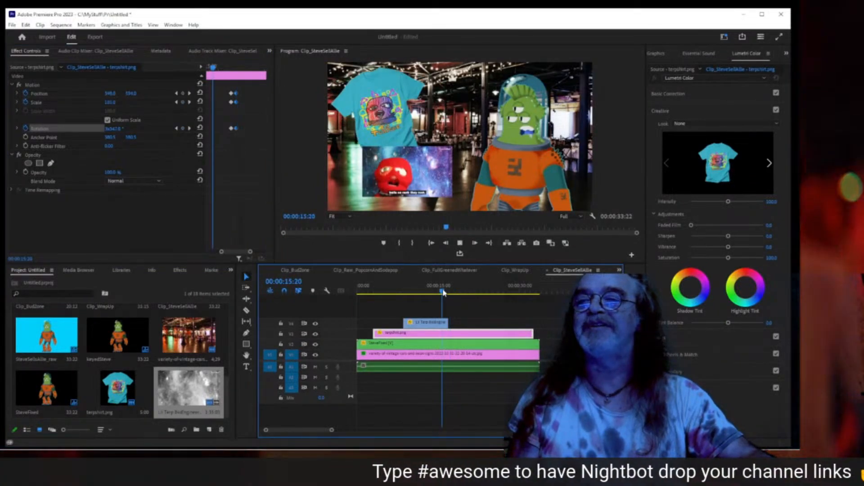
key("space")
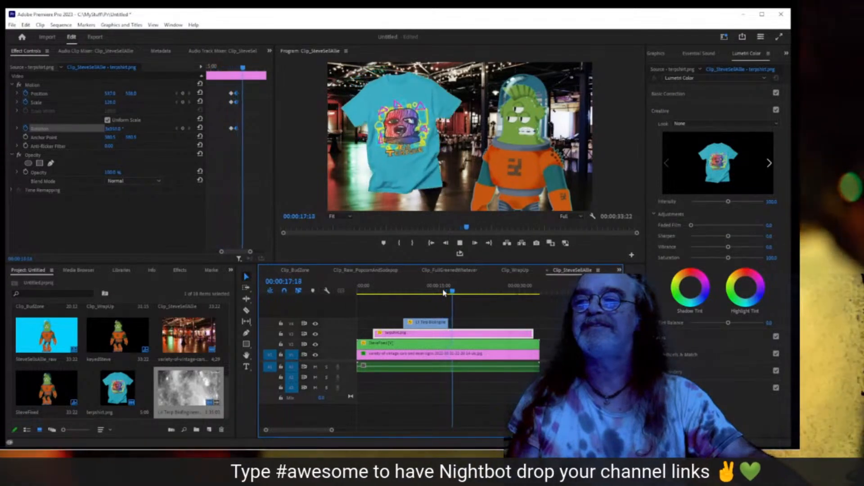
key("space")
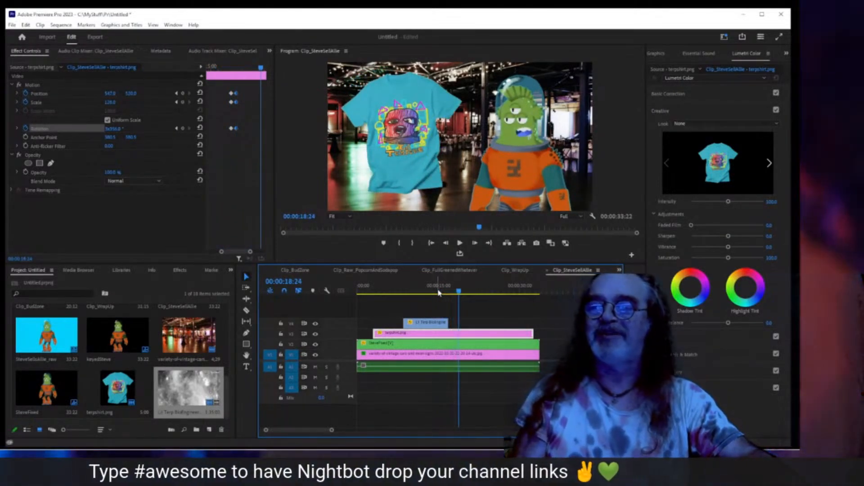
- Play back the T-shirt's return move, and replay the sequence from 00:00:07:20 through the inset to about 00:00:22:10
left_click(439, 292)
key("space")
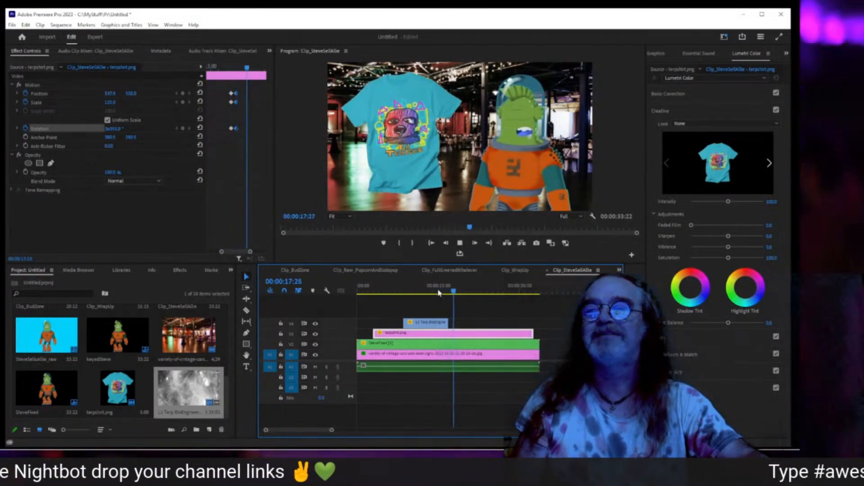
key("space")
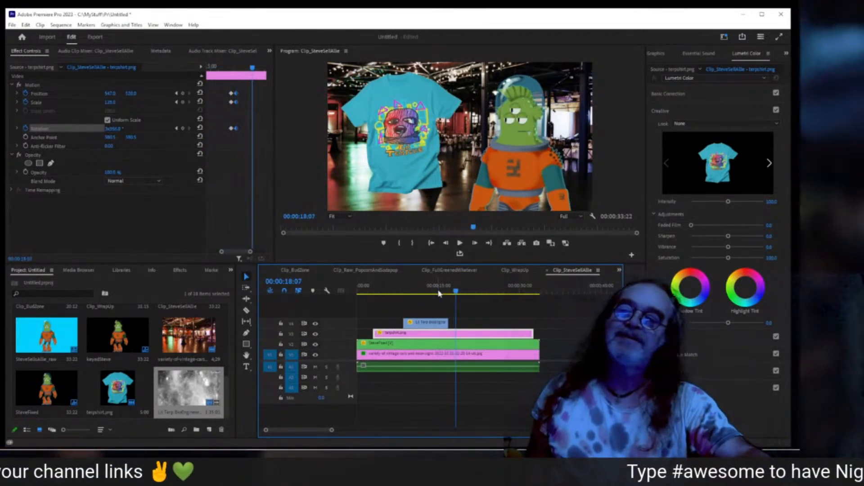
left_click(400, 292)
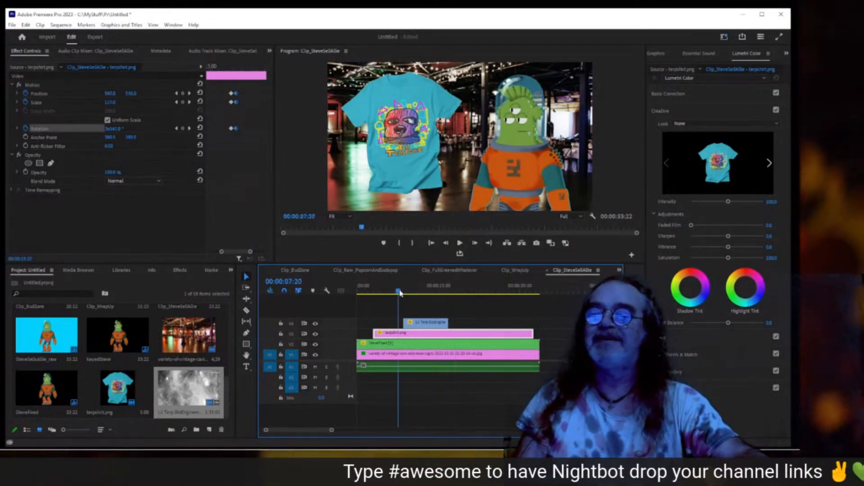
key("space")
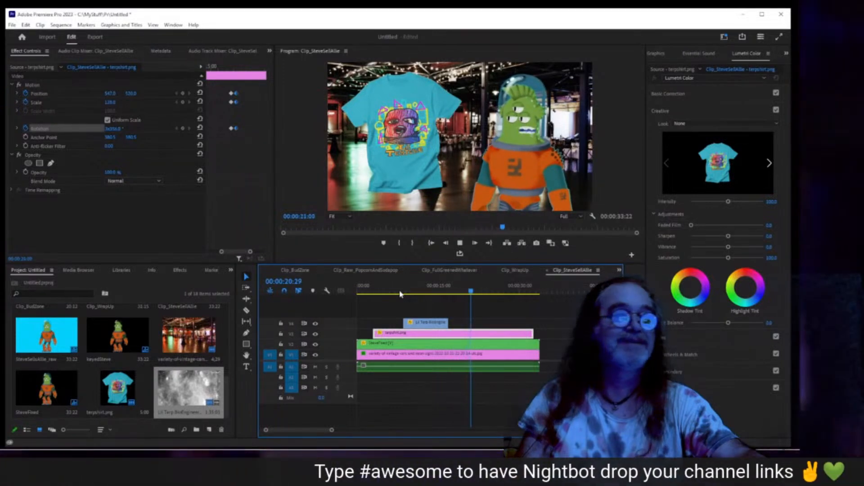
key("space")
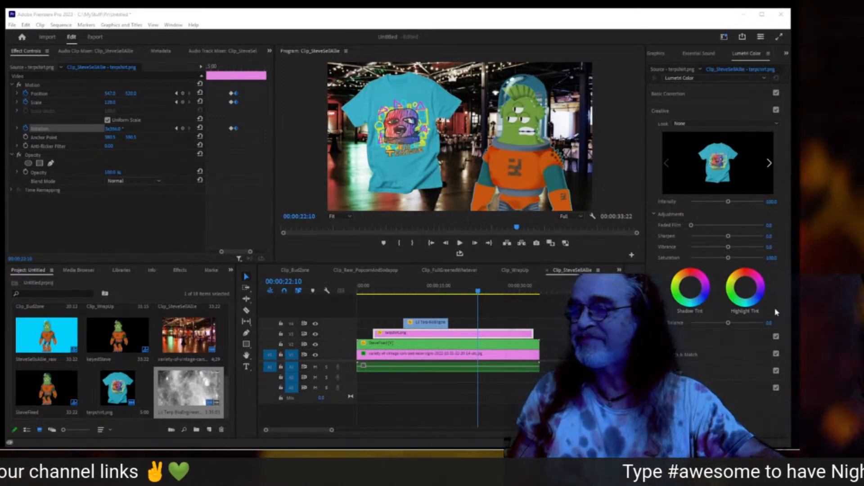
left_click(516, 271)
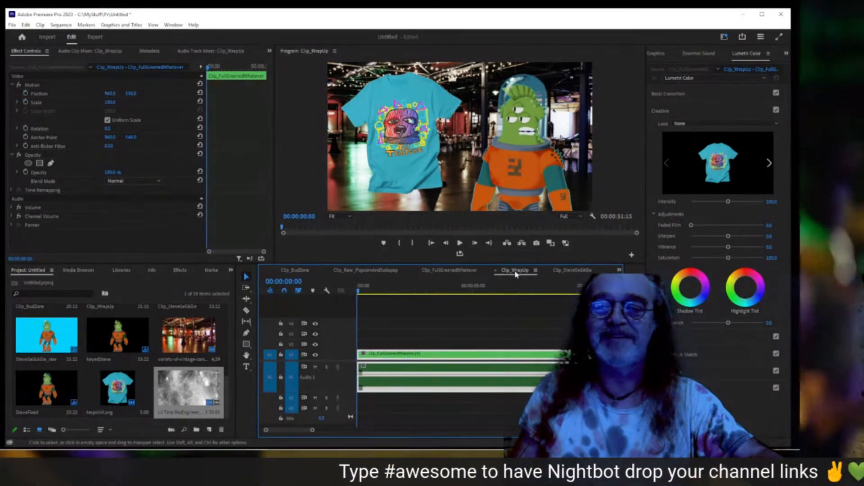
double_click(516, 273)
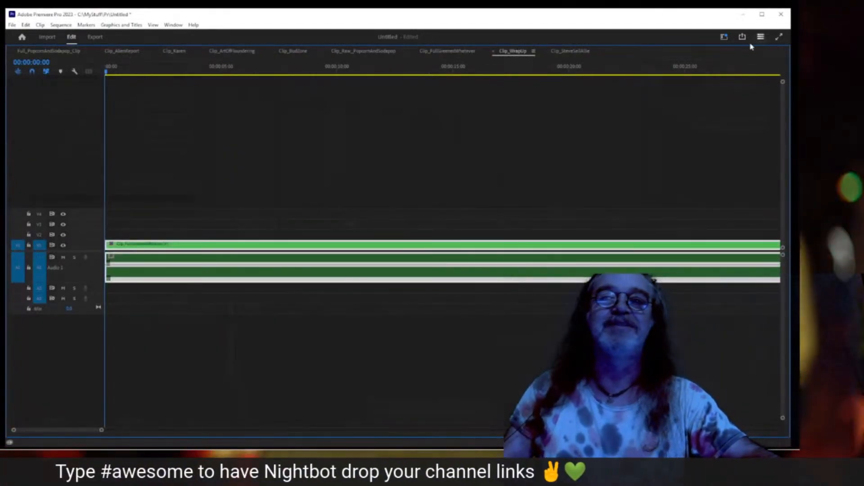
double_click(526, 53)
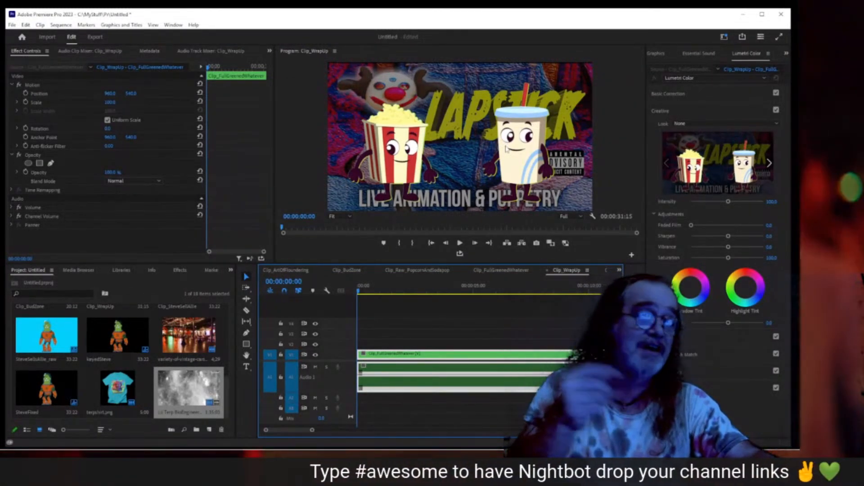
left_click(620, 270)
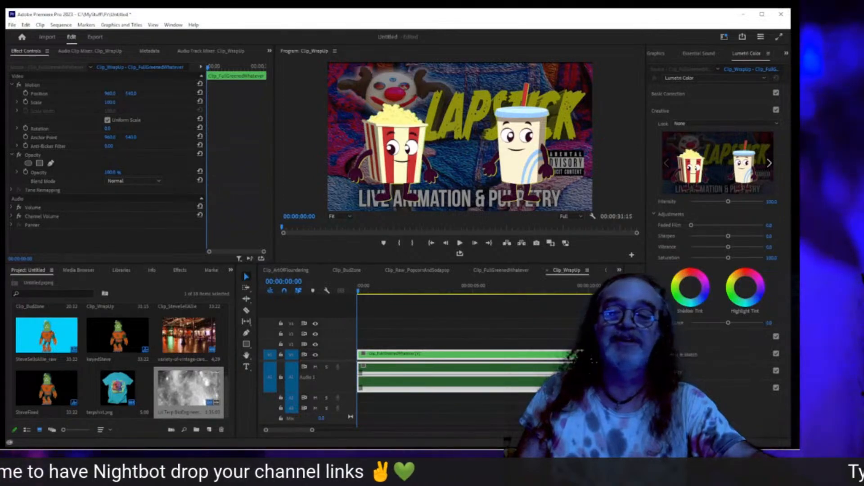
- Play the Clip_SteveSellAllie promo full screen from its start to review the alien and T-shirt animation
left_click(430, 243)
key("ctrl+grave")
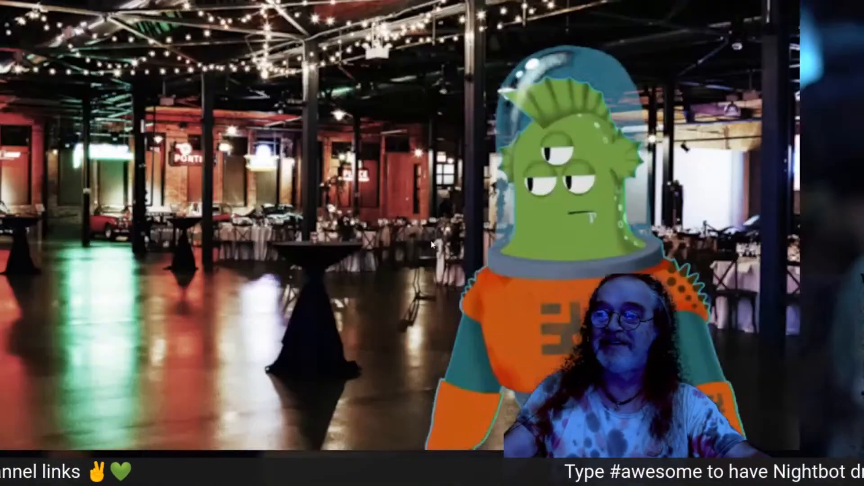
key("space")
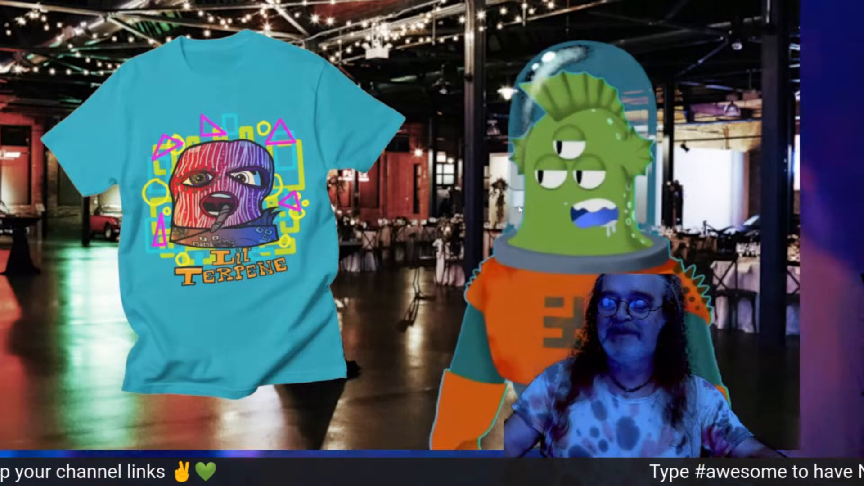
key("Escape")
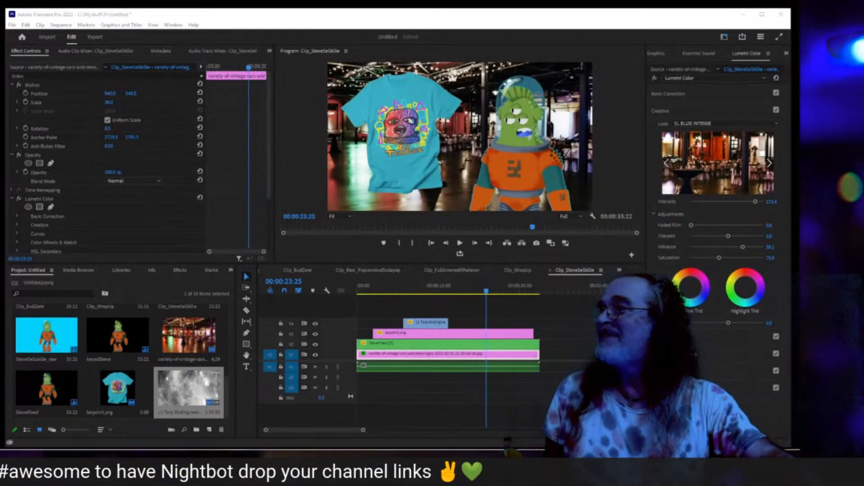
- Switch to the web browser and view the home page of the CAMP GMAY YouTube channel
left_click_drag(0, 118, 476, 76)
left_click(594, 65)
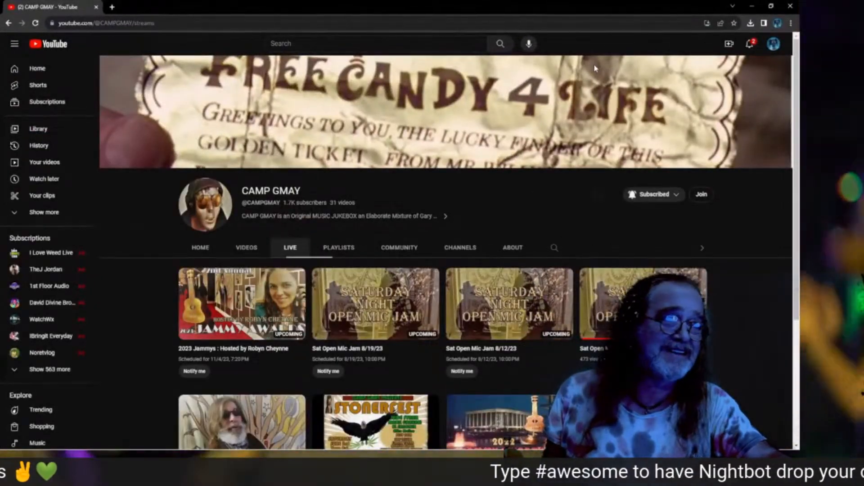
left_click(214, 252)
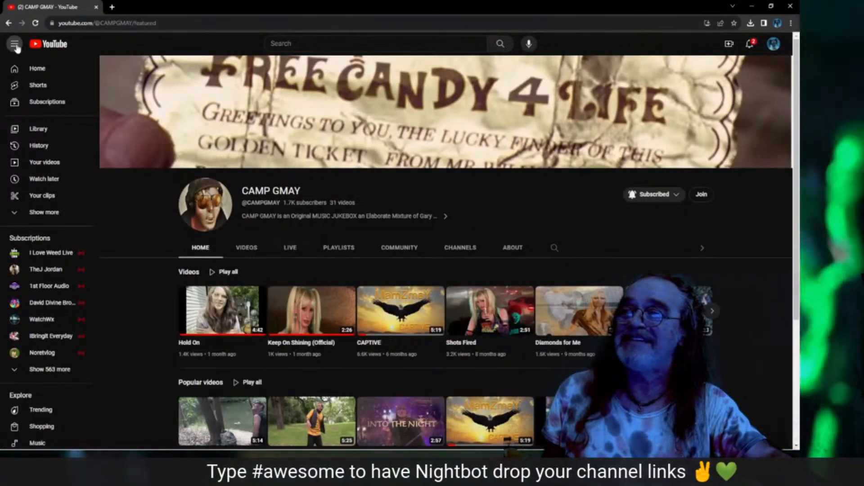
left_click(16, 46)
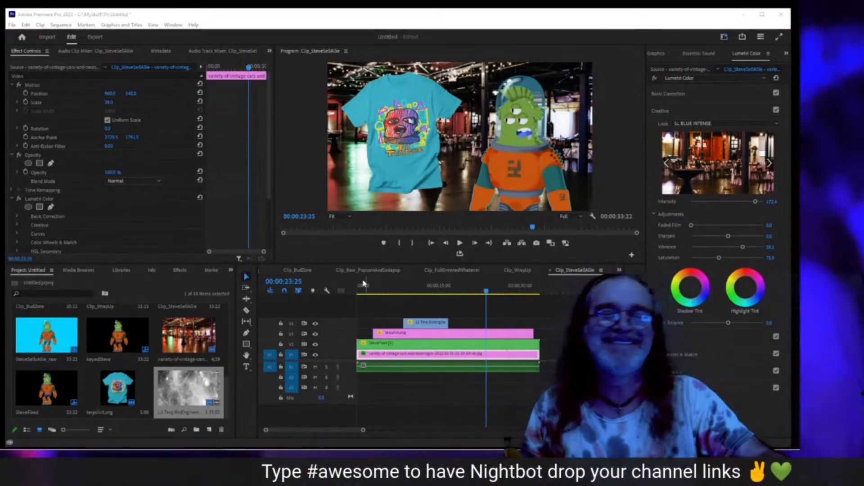
- Return to Premiere Pro and play the promo sequence from 00:00:00:00 to about 00:00:22:14
left_click_drag(414, 290, 337, 299)
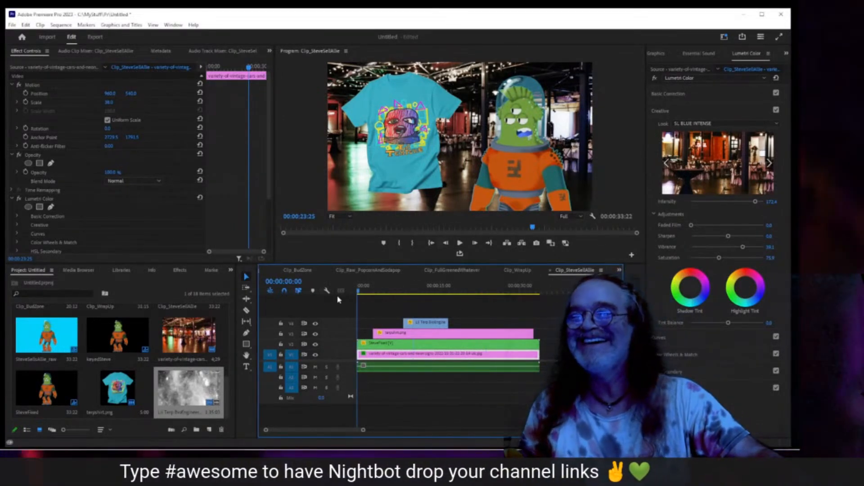
key("space")
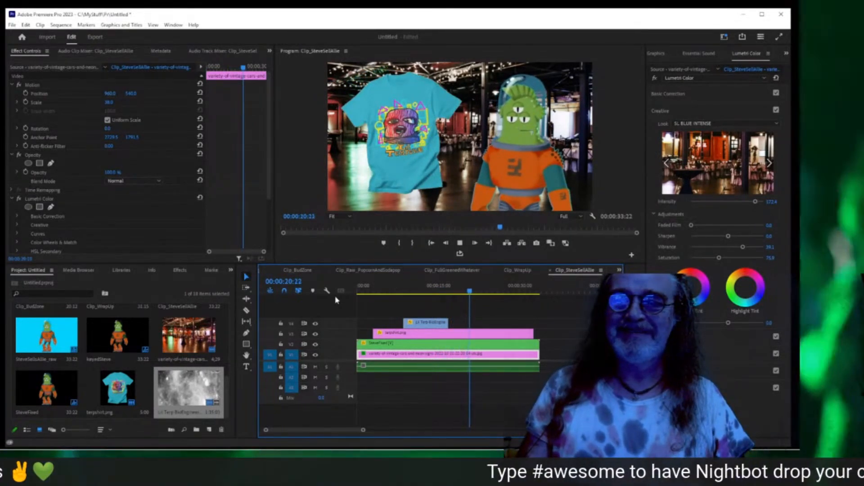
key("space")
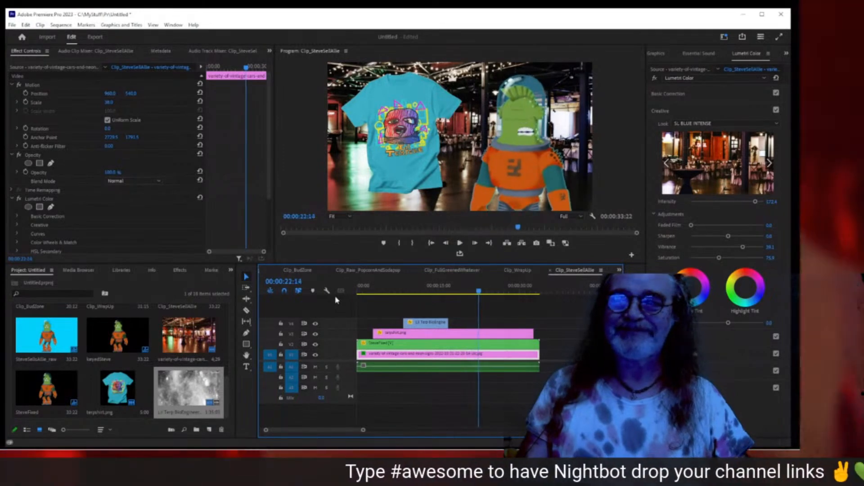
- Add a new Essential Graphics text layer above the other clips at 00:00:05:14, just after the T-shirt has spun in
left_click(386, 293)
left_click_drag(367, 296, 387, 297)
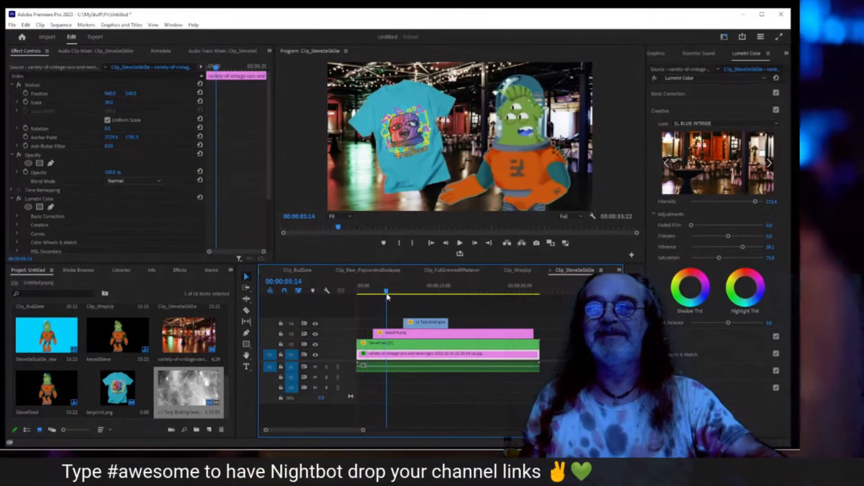
left_click(403, 336)
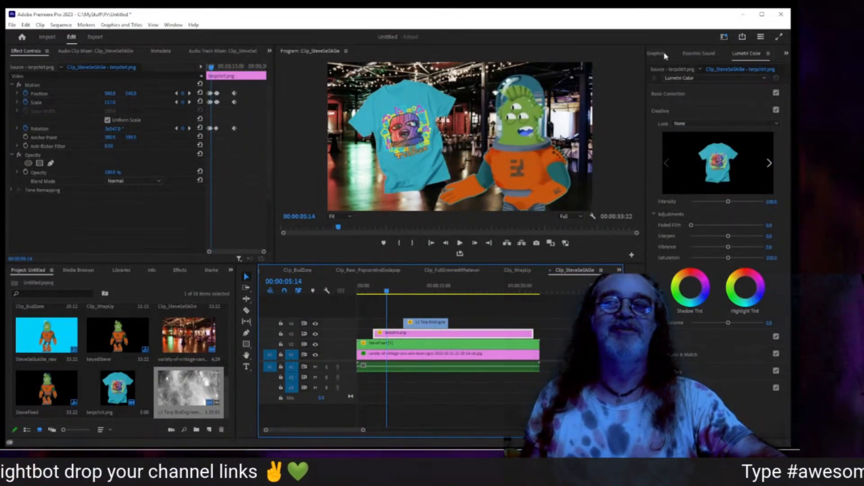
left_click(787, 53)
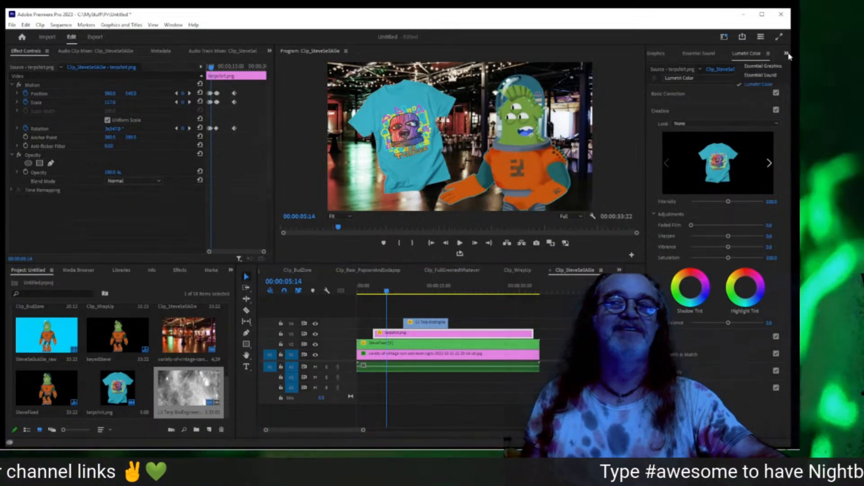
left_click(771, 66)
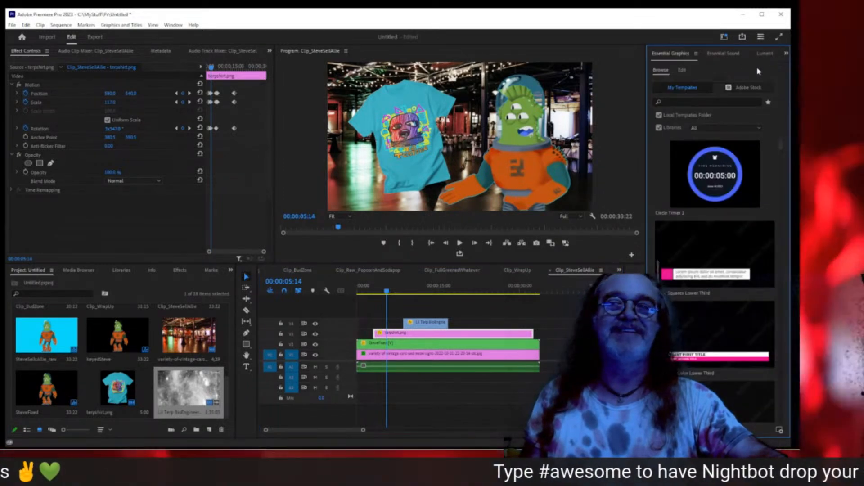
left_click(682, 71)
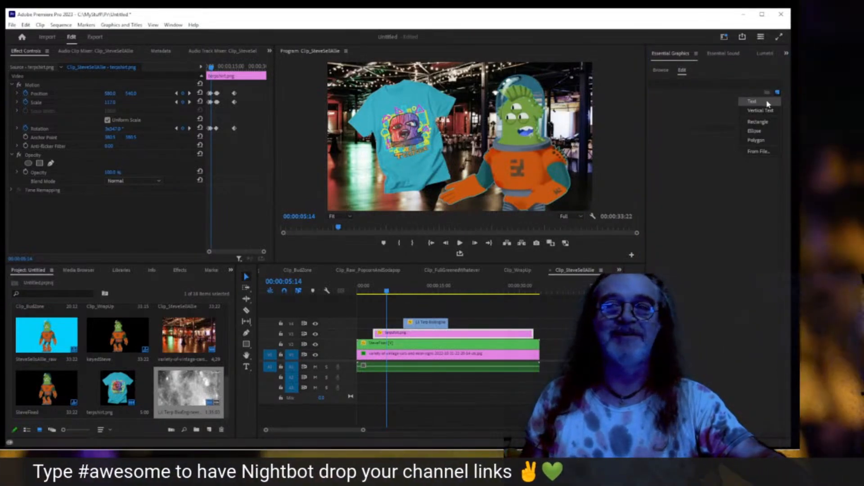
left_click(767, 103)
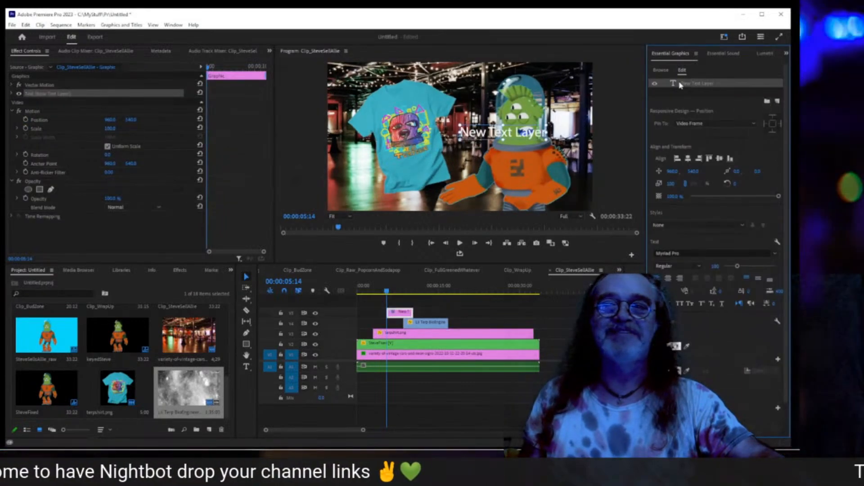
- Replace the new layer's text with "Lil' Terpene T-Shirt" and move the title up to the frame's upper edge
left_click(696, 84)
key("BackSpace")
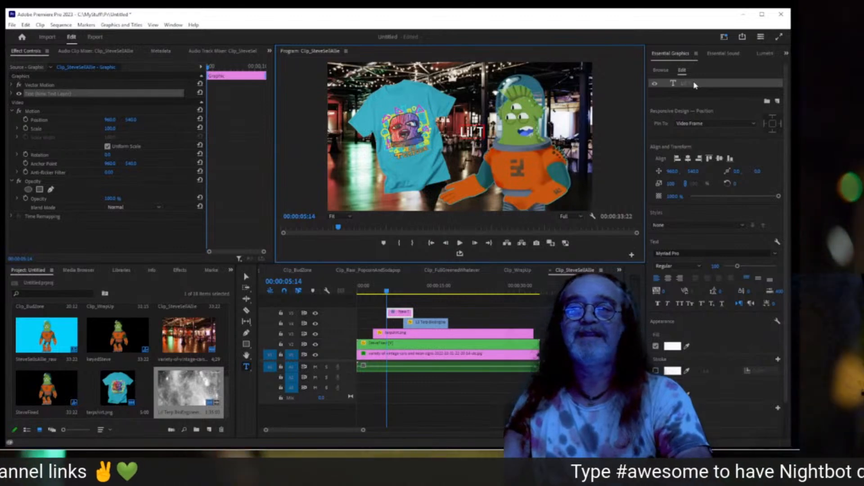
type("Lil'Terpene ")
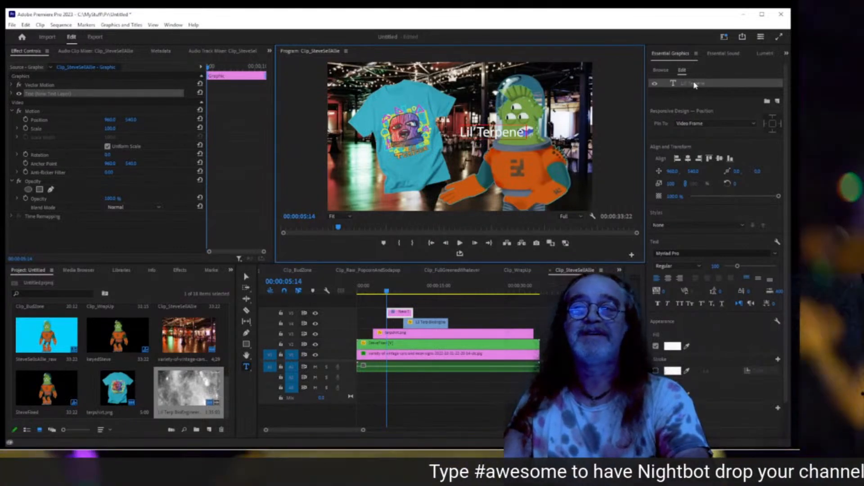
type("T")
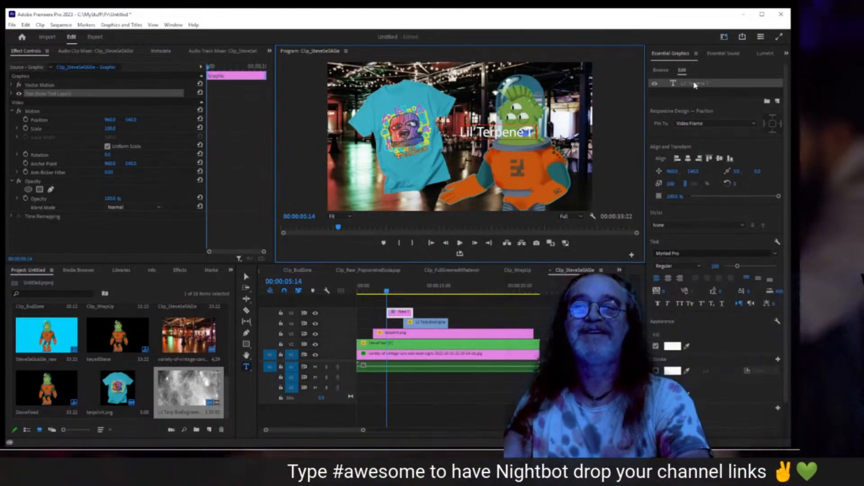
type("-Shirt")
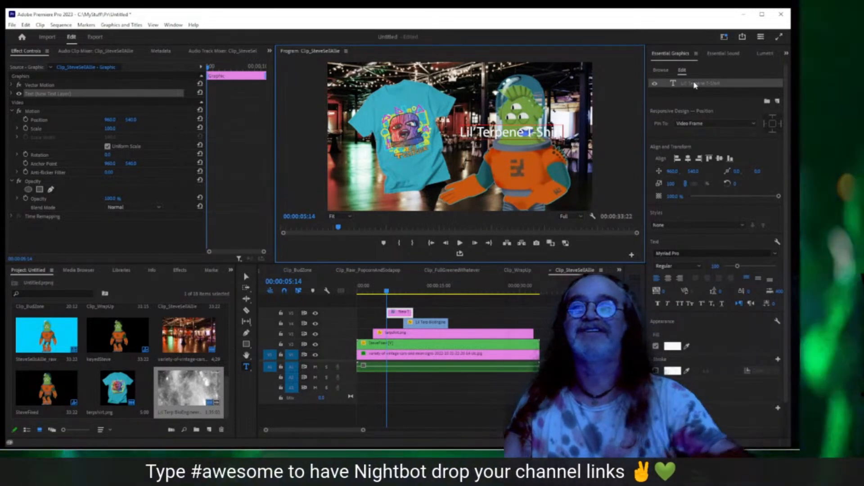
left_click(706, 92)
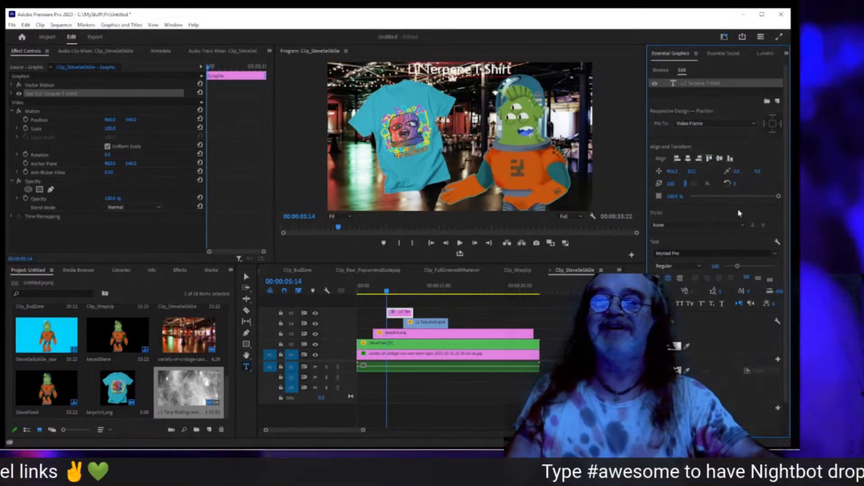
- Set the title's font to Alfarn Regular and enlarge its font size to about 142
left_click(768, 253)
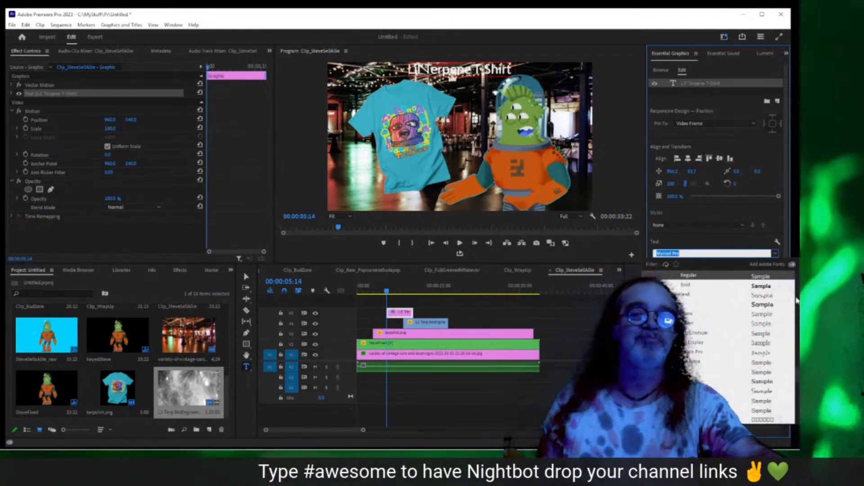
left_click_drag(797, 374, 797, 282)
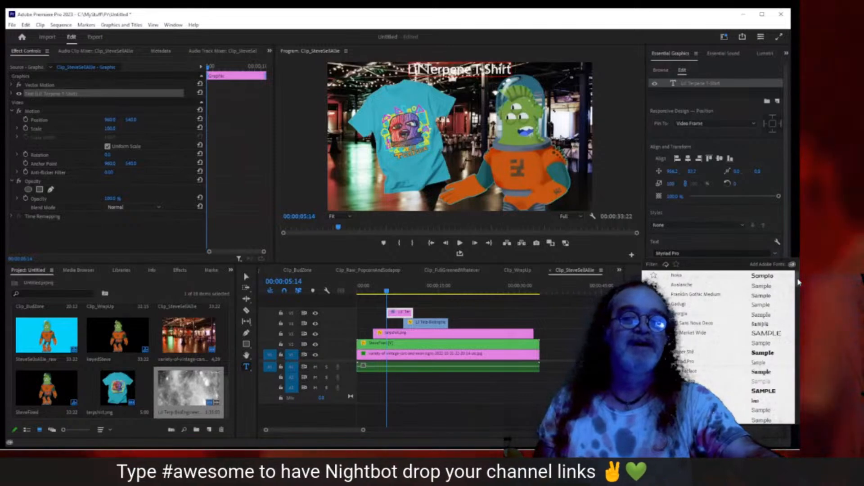
scroll(703, 324, "down", 1)
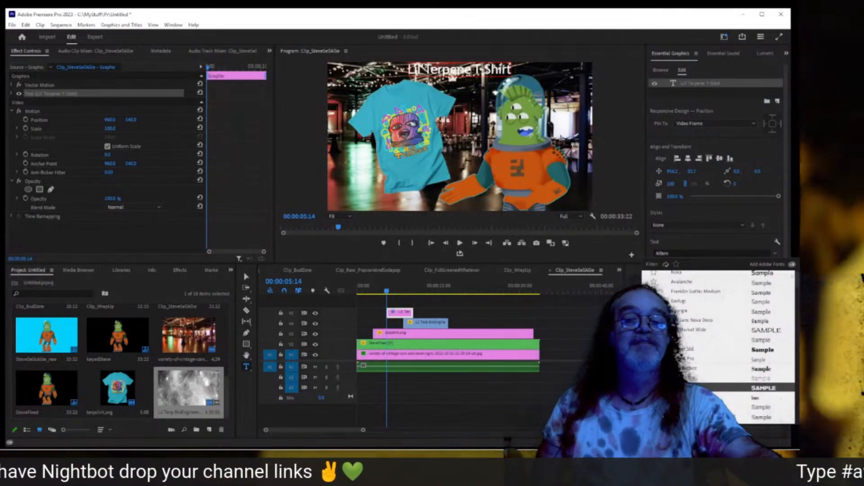
left_click(703, 388)
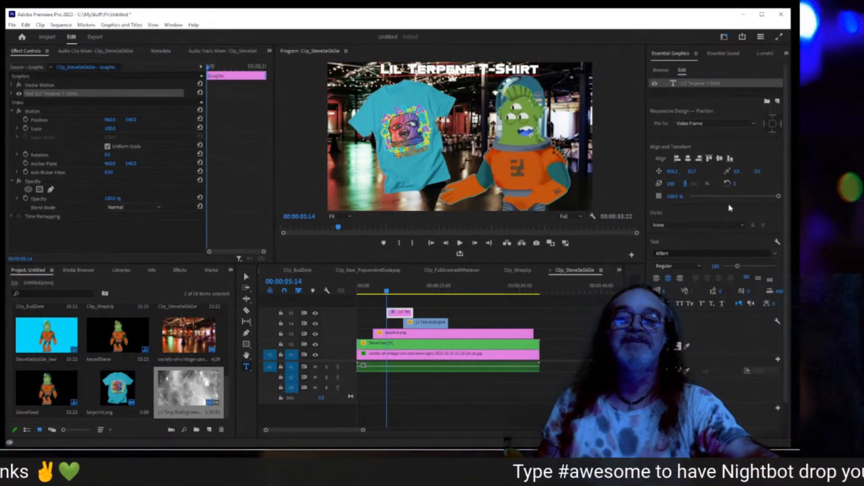
left_click(716, 267)
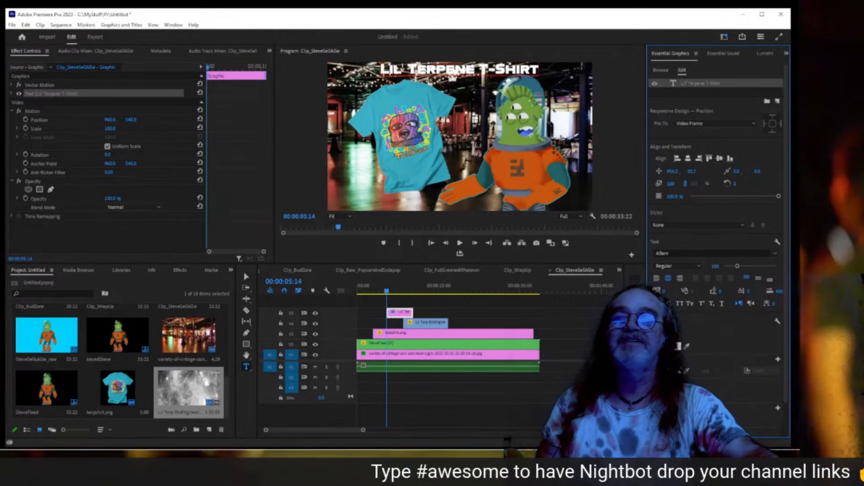
left_click_drag(716, 267, 734, 267)
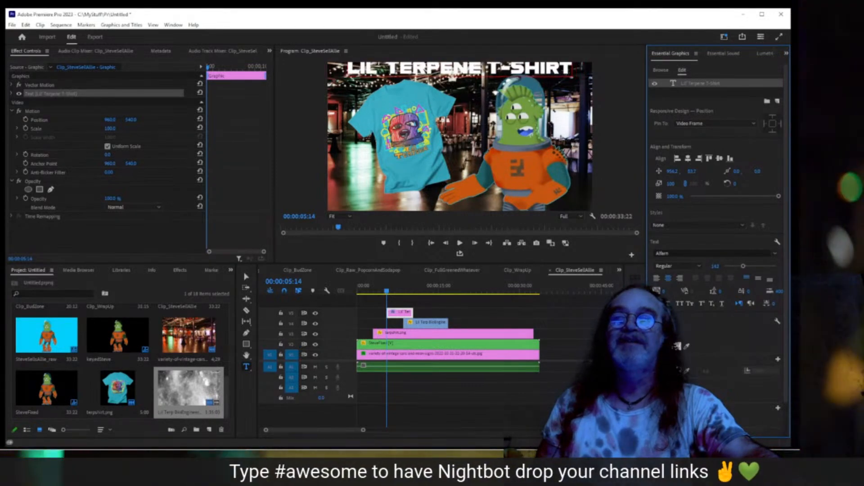
- Lower the title in the frame to a vertical position of 146.7 and set its stroke color to black (000000)
left_click_drag(690, 173, 697, 171)
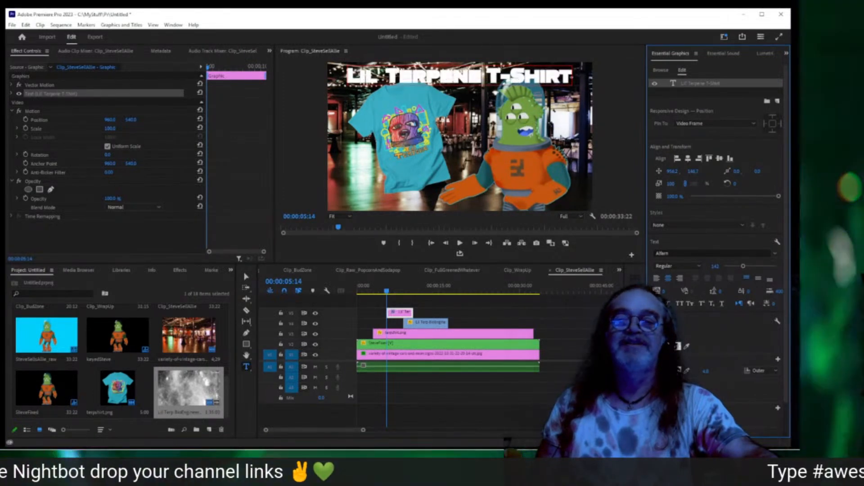
left_click(676, 346)
left_click_drag(374, 212, 270, 176)
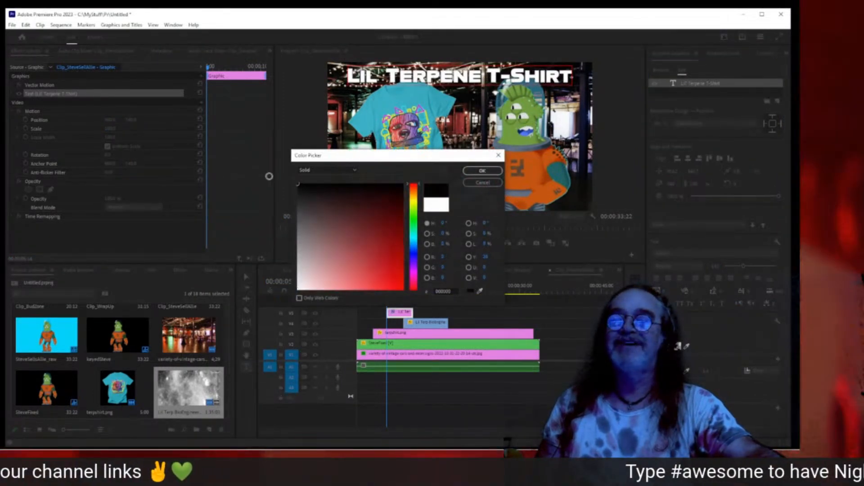
left_click(482, 171)
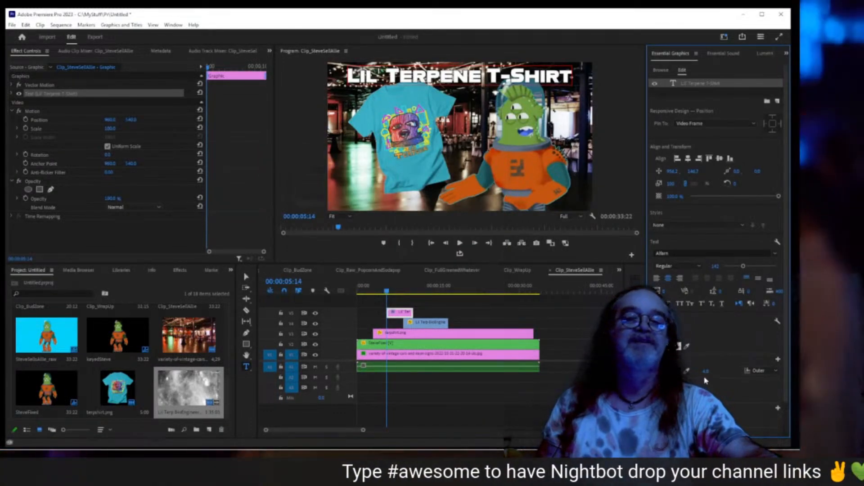
- Set the title's fill color to bright green 18FF00 and check it in the full-screen preview
left_click(678, 346)
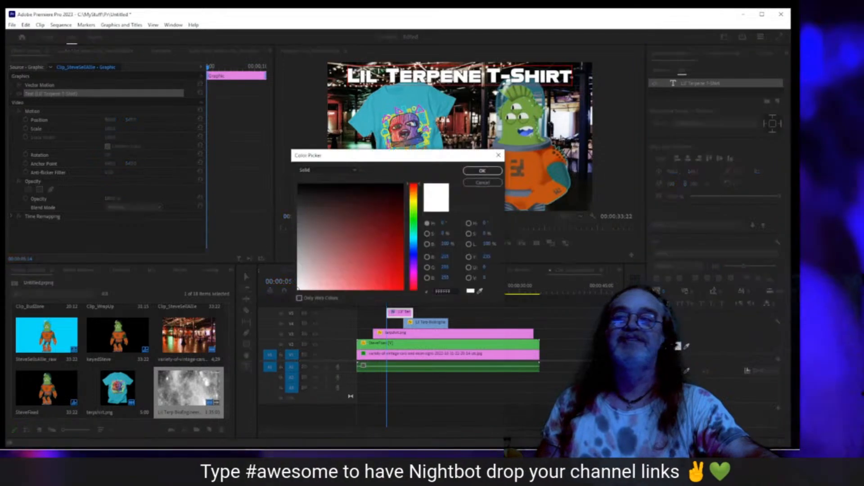
left_click(414, 198)
left_click_drag(414, 197, 414, 198)
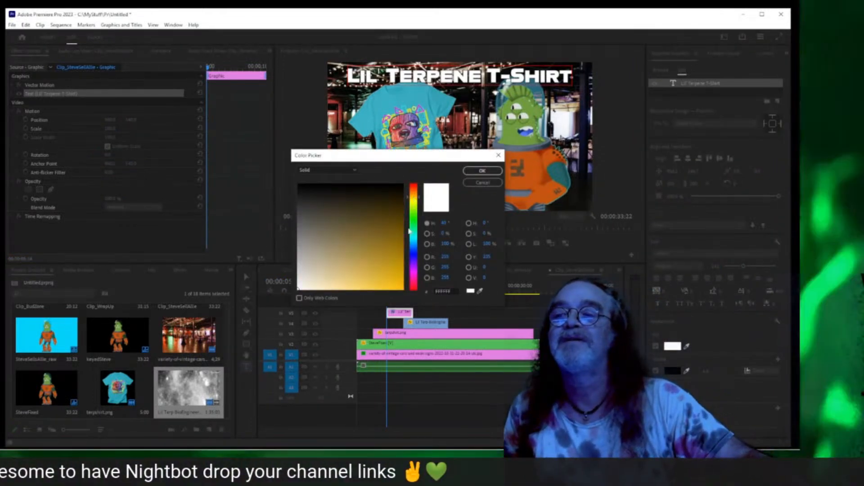
left_click(404, 289)
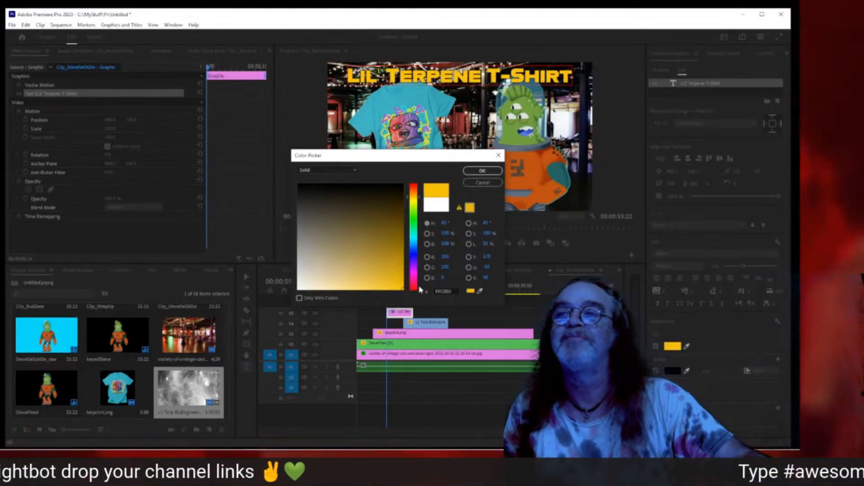
left_click(414, 203)
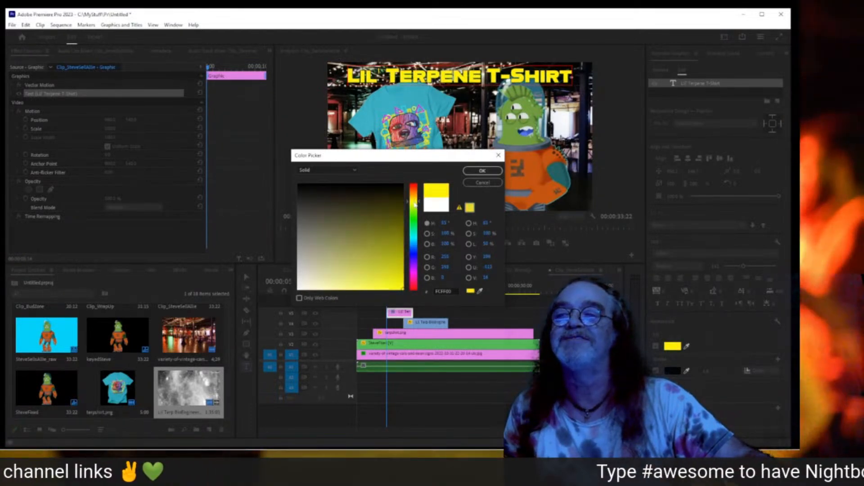
left_click_drag(415, 204, 415, 220)
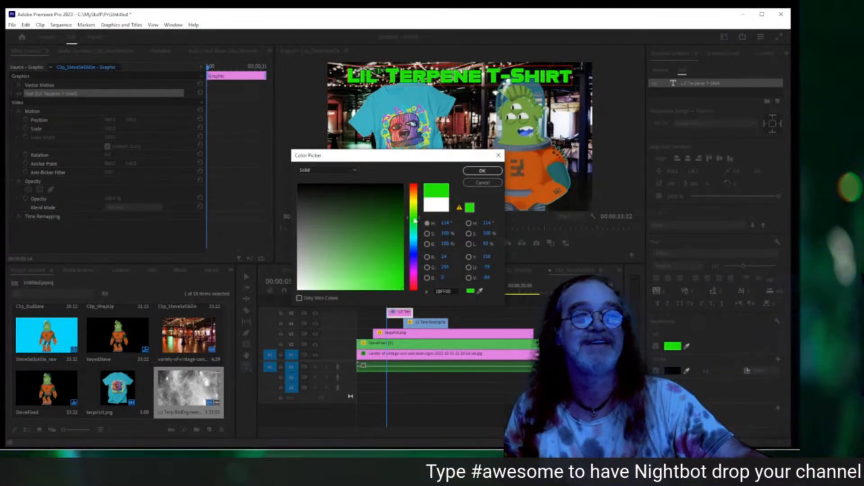
left_click(483, 172)
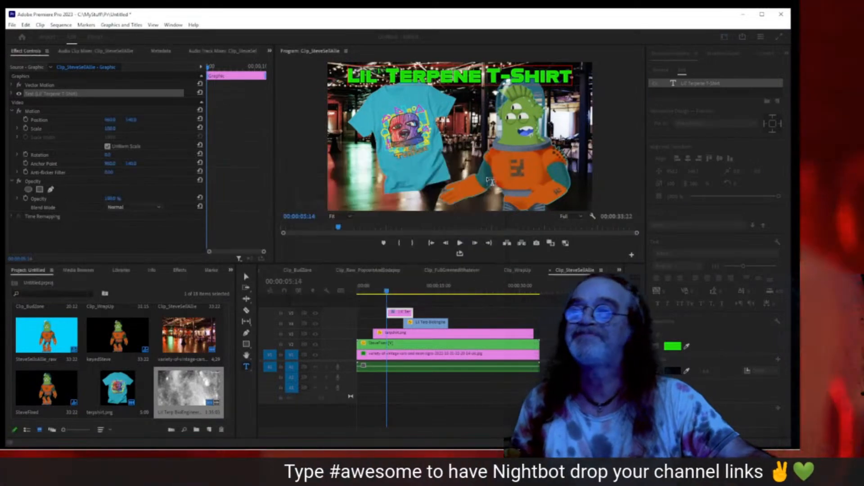
key("ctrl+grave")
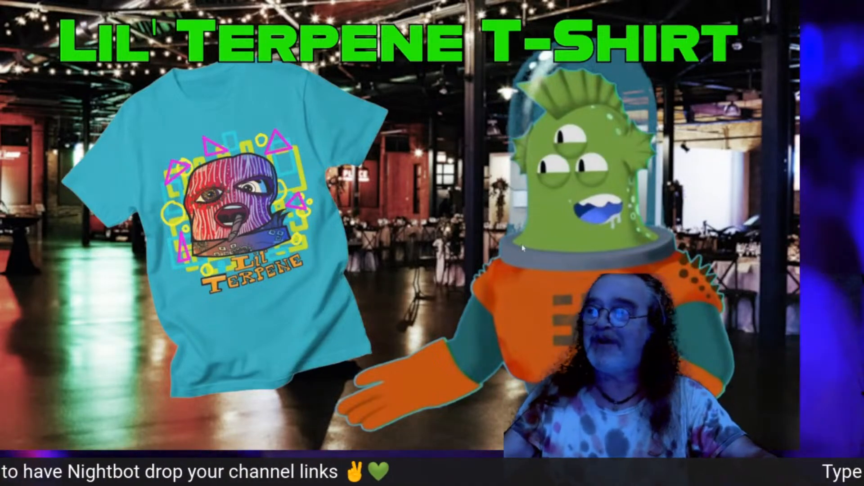
key("ctrl+grave")
- Align the title clip's start with the T-shirt's keyframe at 00:00:05:14 and extend the title and T-shirt clips to the sequence's end
left_click(371, 293)
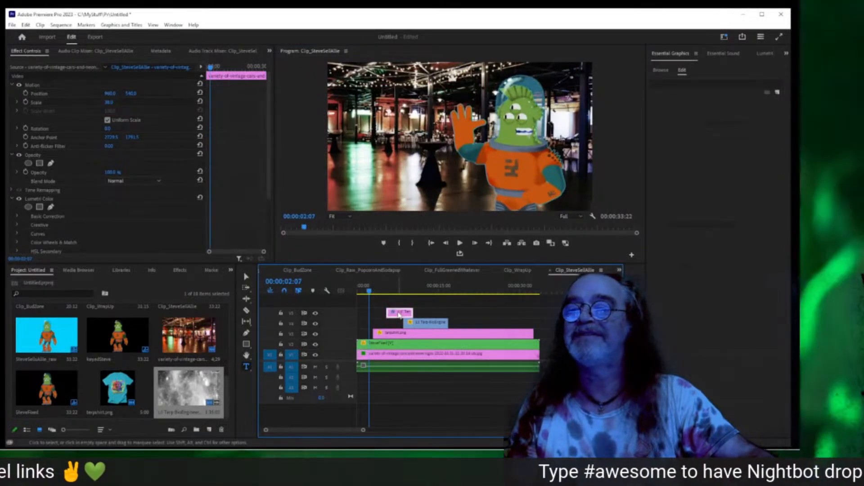
left_click_drag(400, 314, 401, 310)
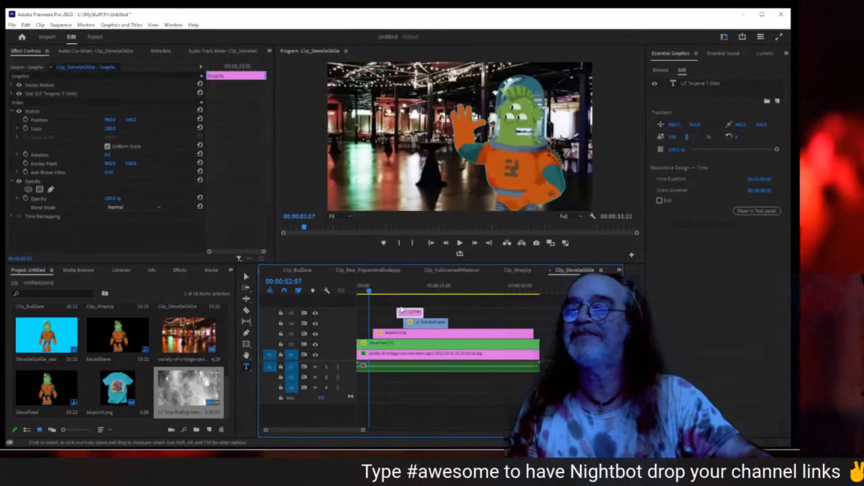
left_click(388, 333)
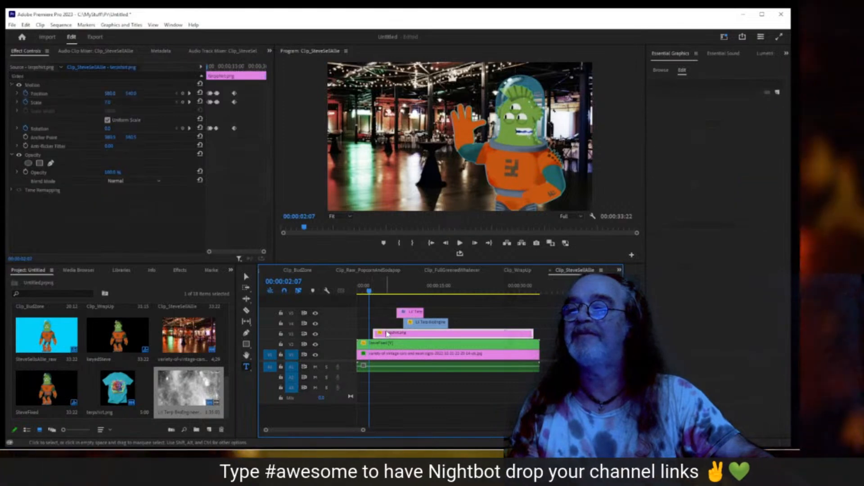
left_click(188, 94)
left_click(189, 93)
left_click(188, 93)
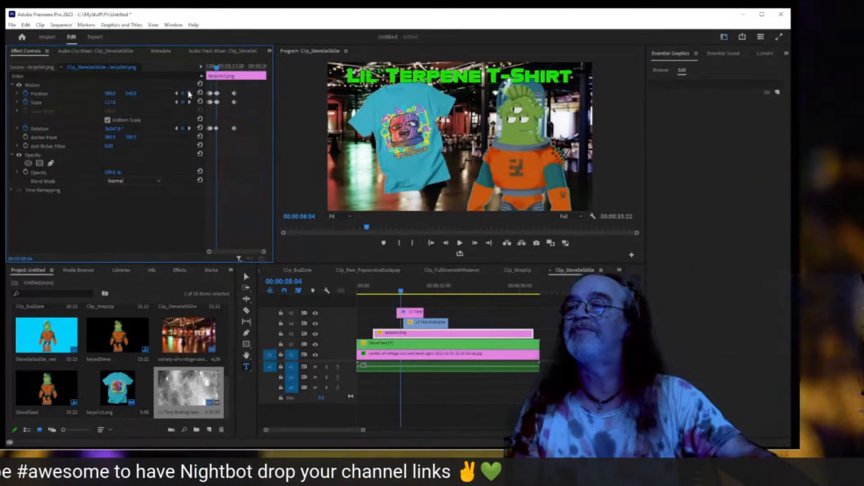
left_click(188, 93)
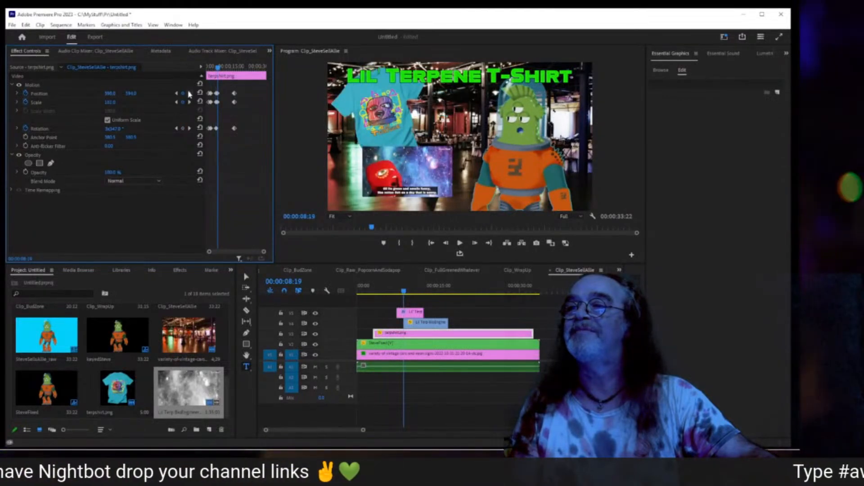
left_click(179, 94)
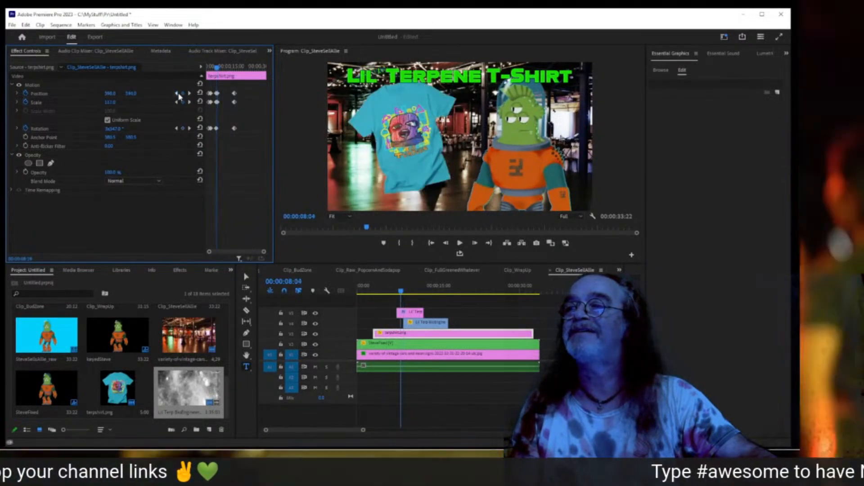
left_click(179, 94)
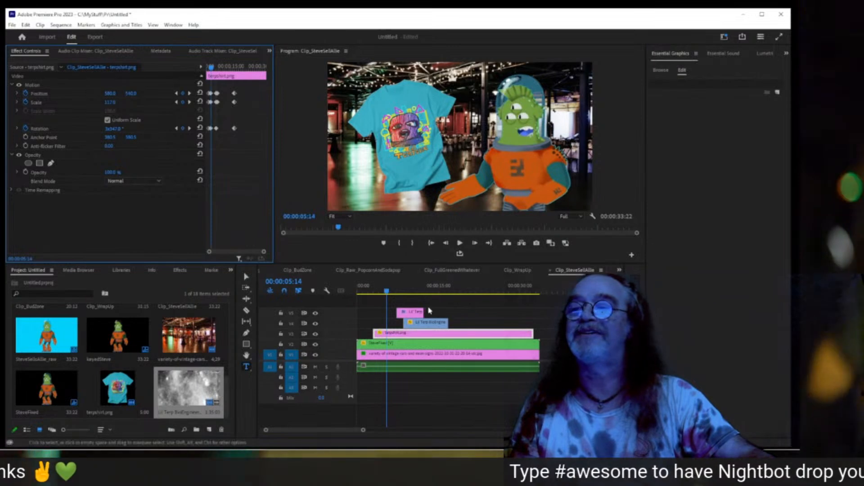
left_click_drag(410, 313, 539, 333)
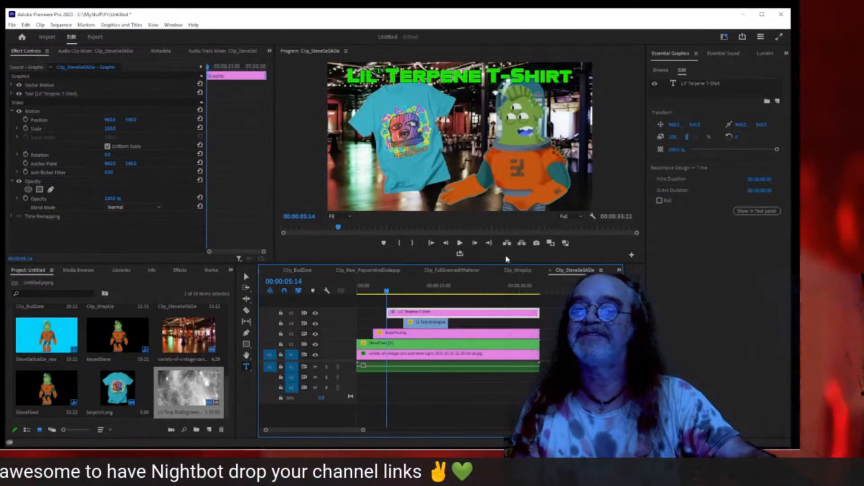
- Play the promo full screen from 00:00:00:00 to about 00:00:20:28
left_click(432, 243)
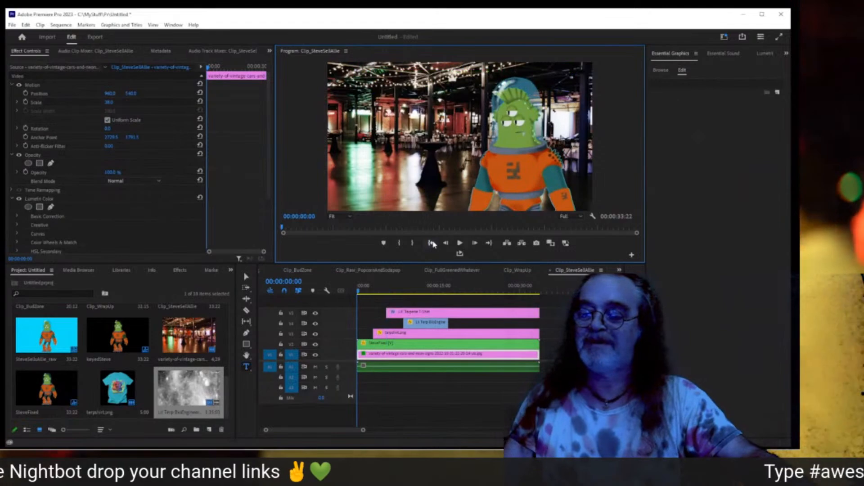
key("ctrl+grave")
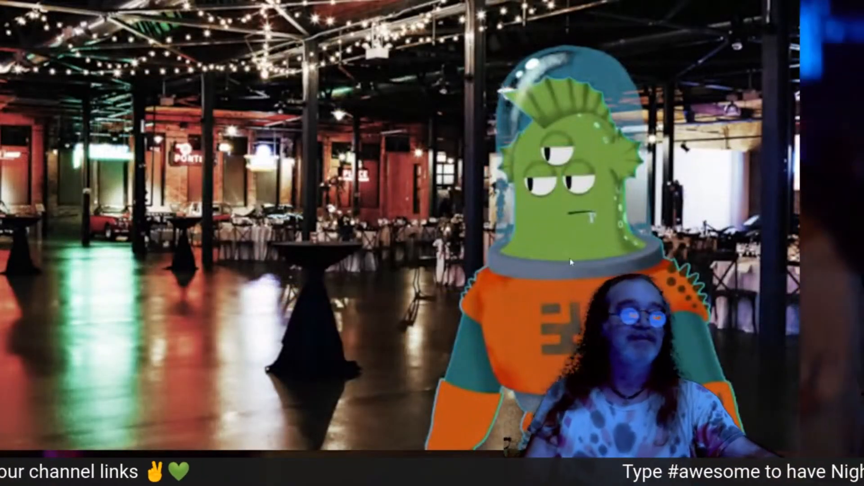
key("space")
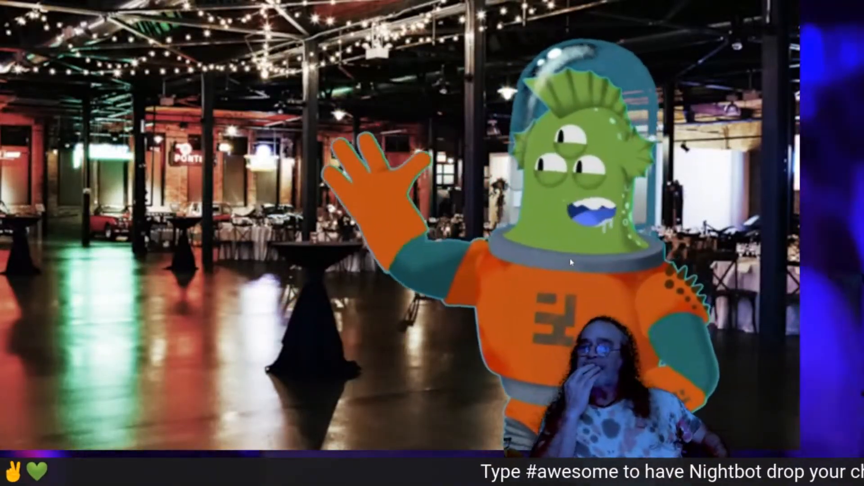
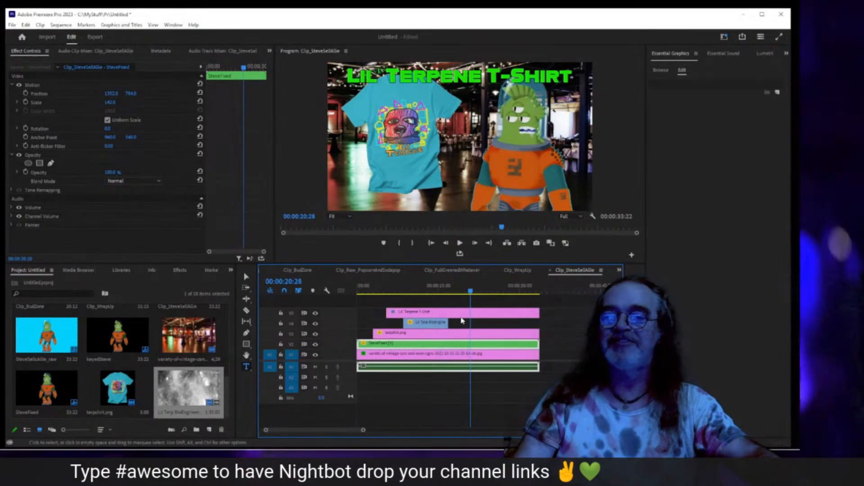
- Add a second Essential Graphics text layer above the title clip at 00:00:20:01
left_click(467, 293)
left_click_drag(466, 292, 466, 292)
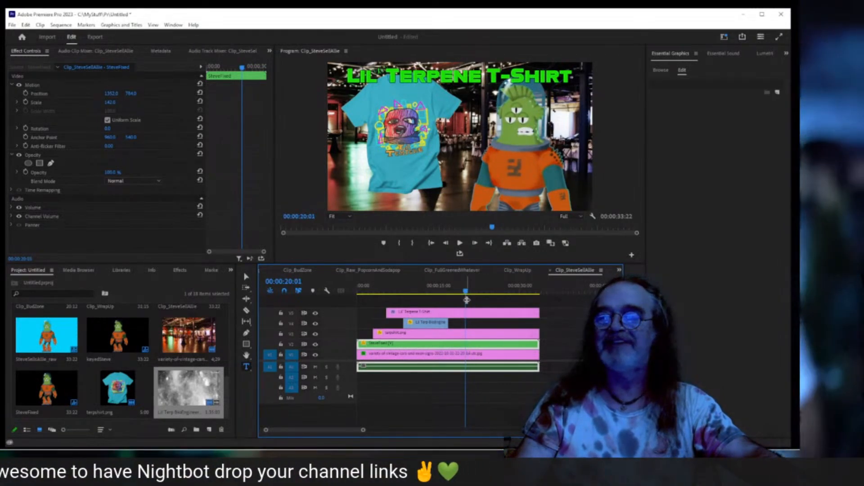
left_click(683, 71)
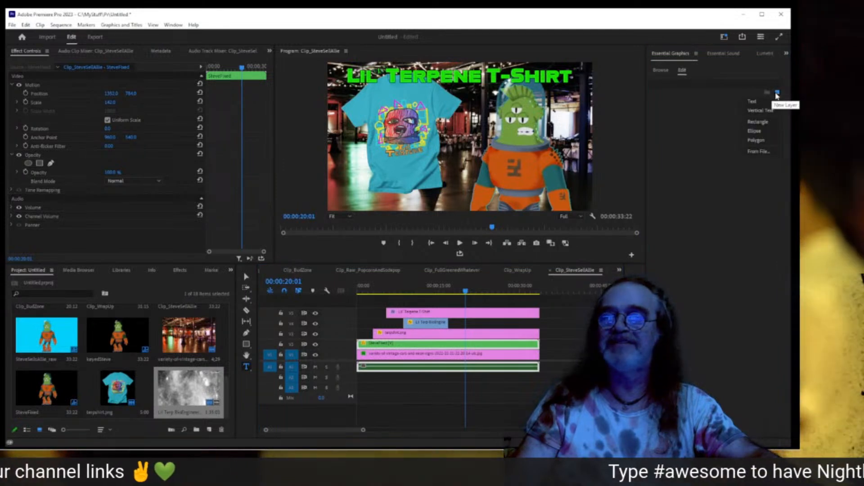
left_click(770, 102)
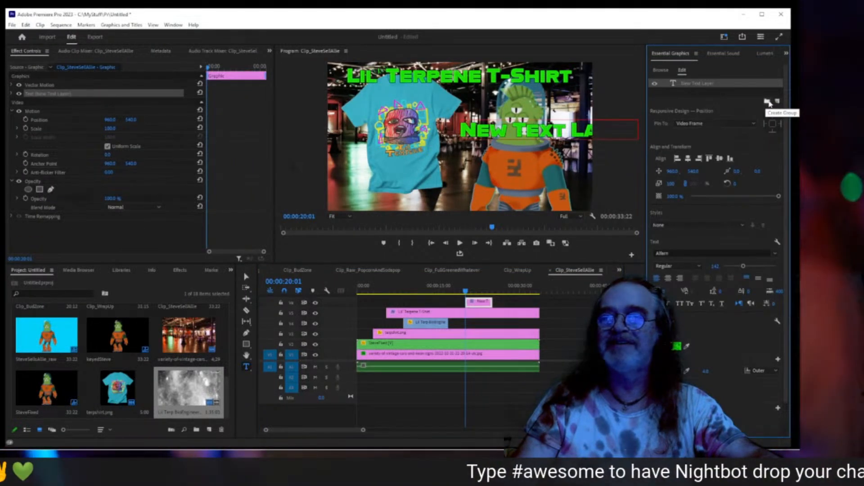
- Replace the second text layer's placeholder with "Link in description"
left_click(702, 85)
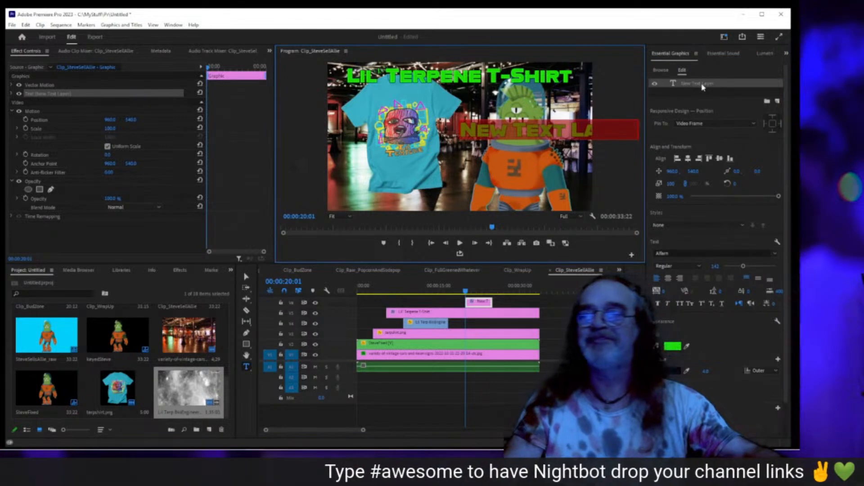
type("L")
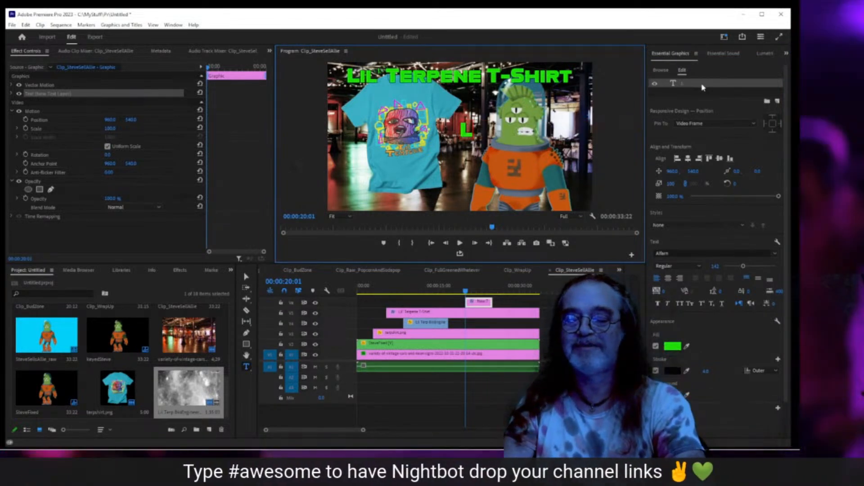
type("ink i")
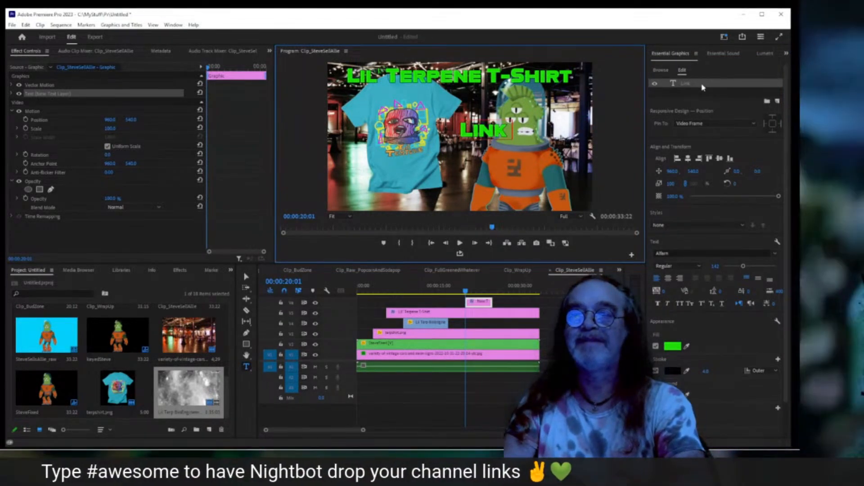
type("n")
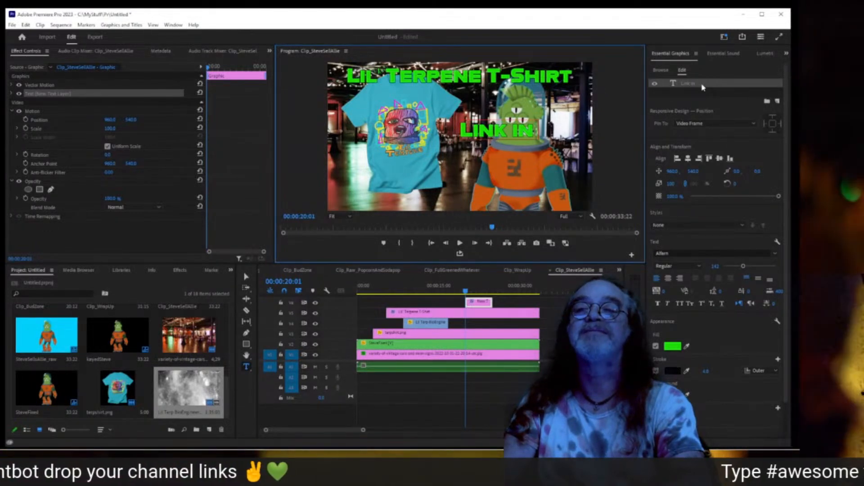
key("BackSpace")
key("BackSpace")
key("BackSpace")
key("BackSpace")
key("BackSpace")
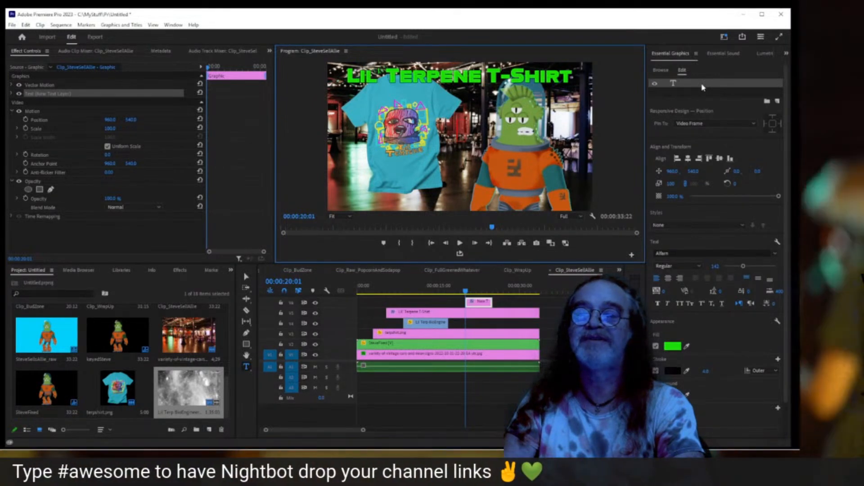
type("nk")
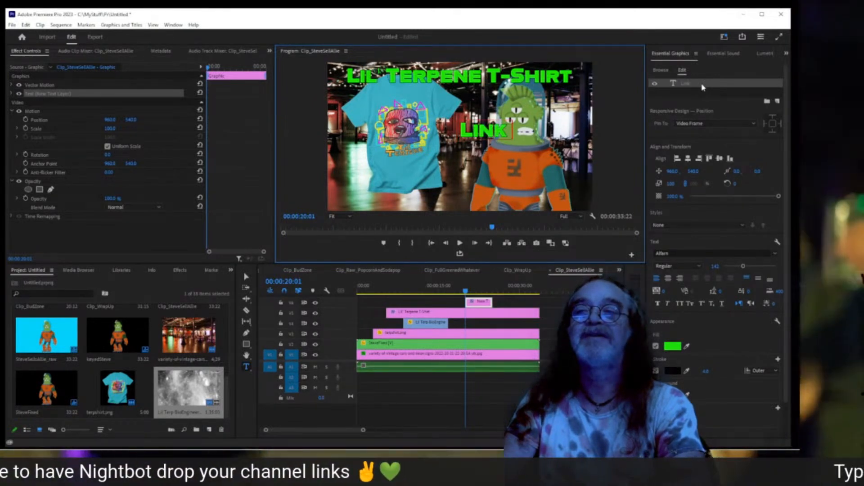
type(" in")
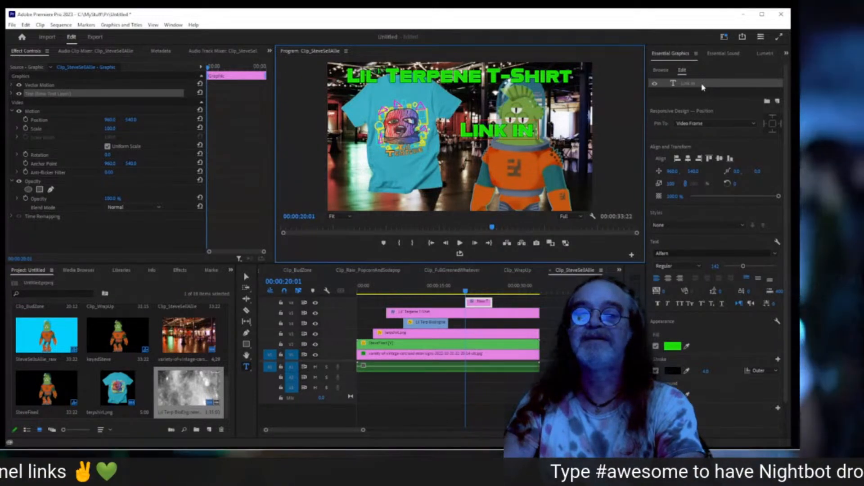
type(" de")
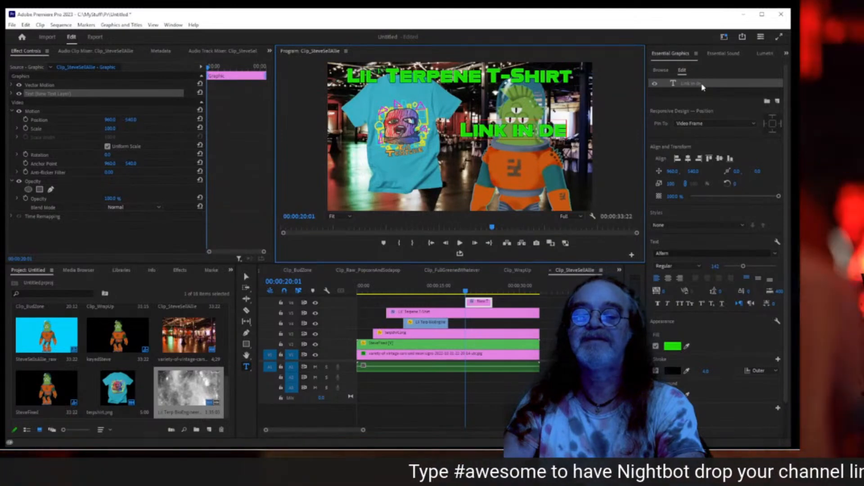
type("sc")
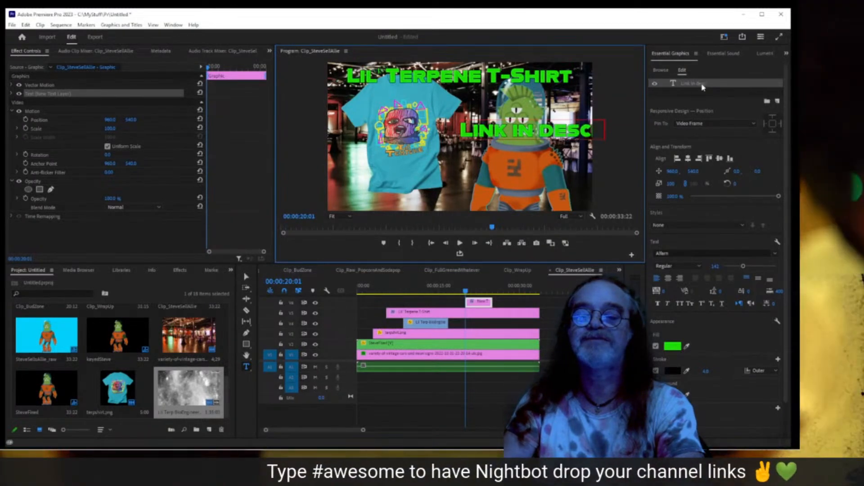
type("ription")
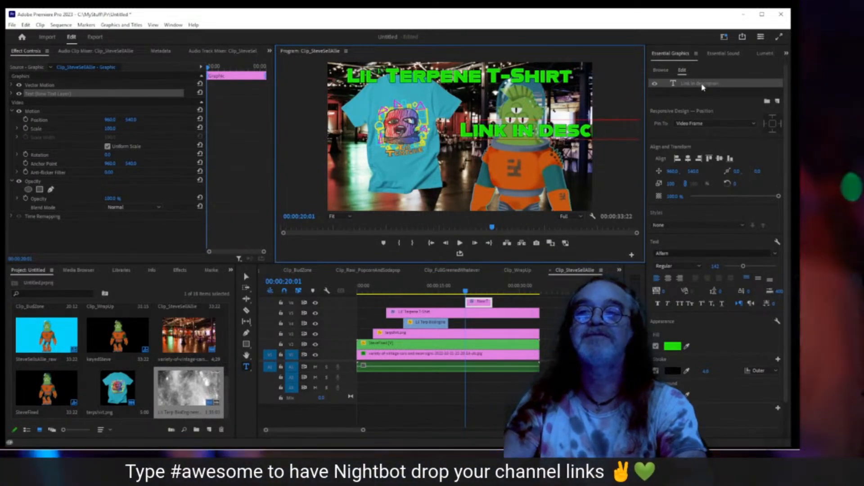
- Reduce the caption's font size to about 72 and change its text to "Link in video description"
left_click(697, 83)
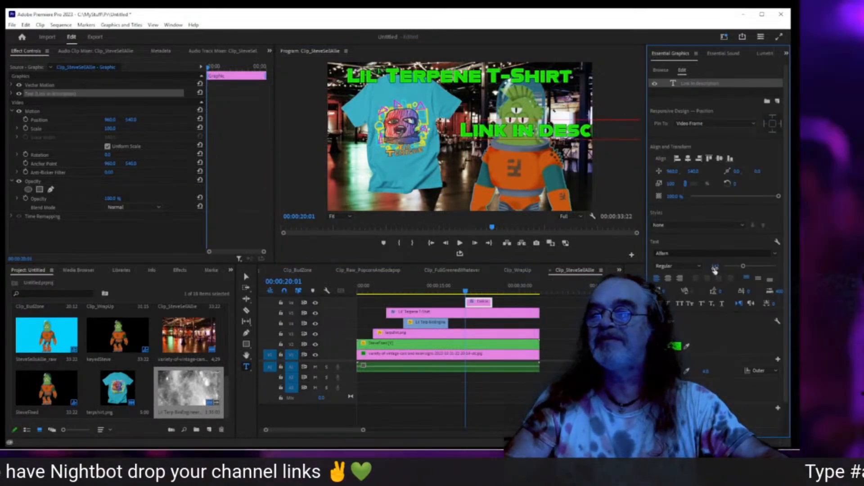
left_click_drag(717, 269, 688, 269)
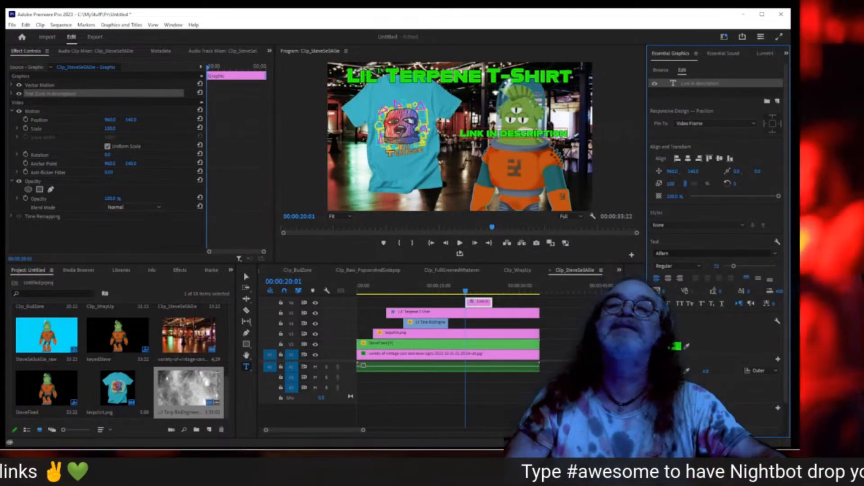
left_click(707, 85)
left_click(517, 133)
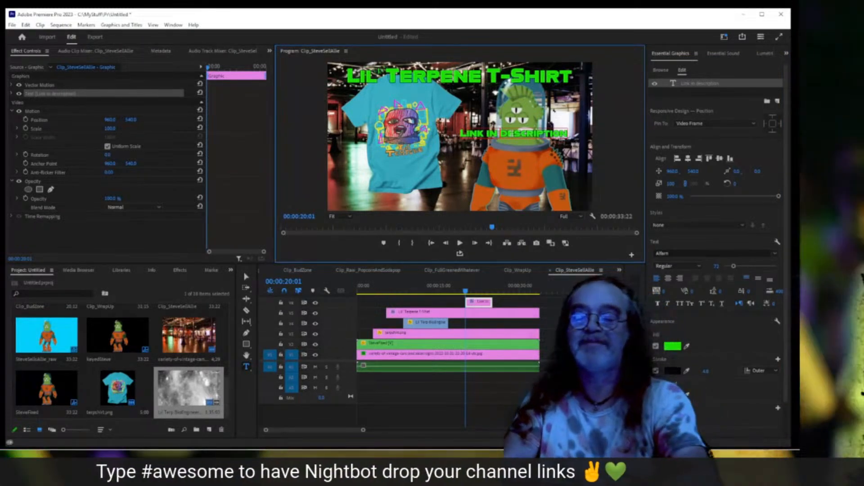
type("Video")
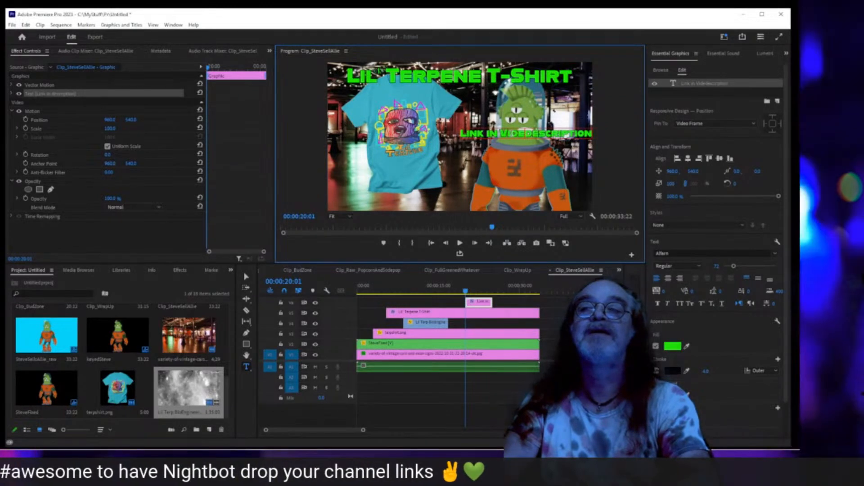
key("BackSpace")
key("BackSpace")
key("BackSpace")
key("BackSpace")
key("BackSpace")
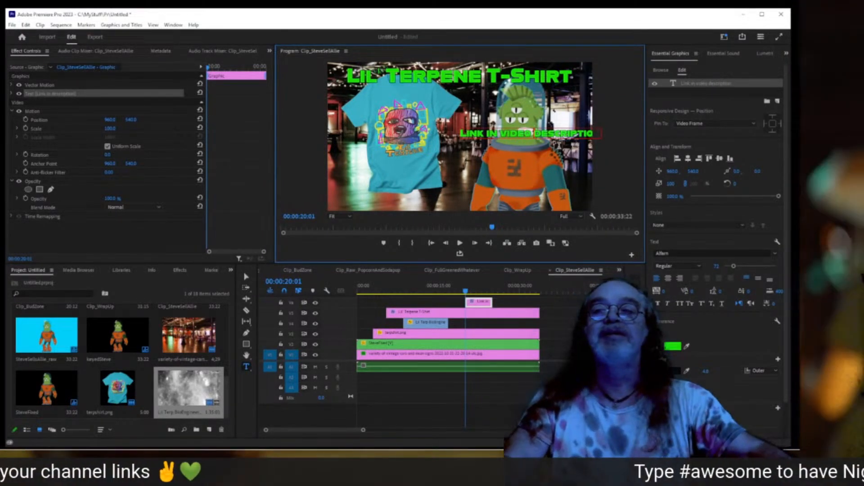
- Center-align the caption text and raise it to sit just beneath the Lil' Terpene T-Shirt title
left_click(686, 179)
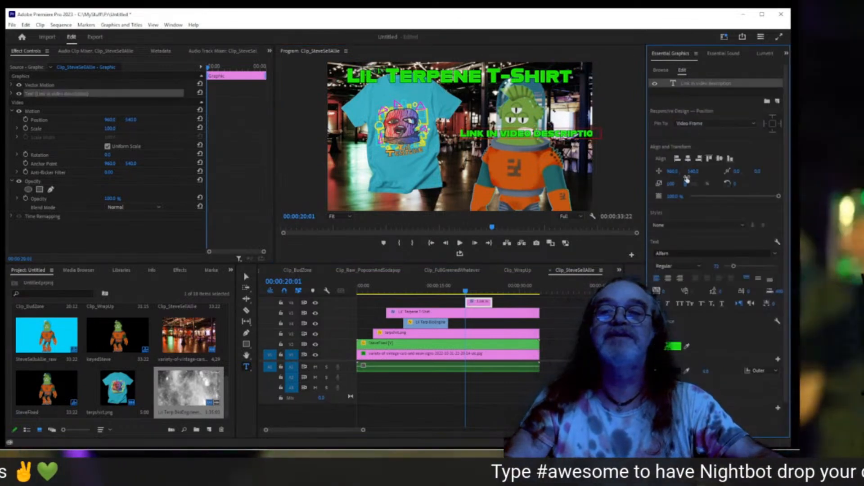
left_click(668, 279)
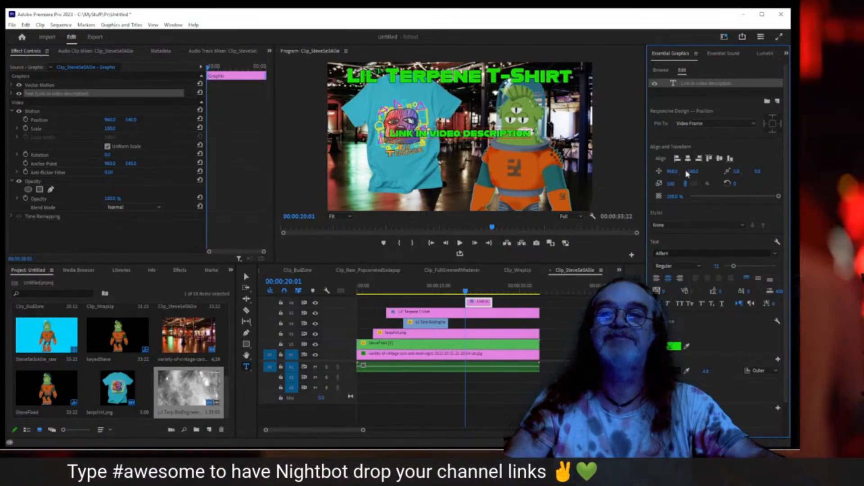
left_click_drag(694, 172, 575, 172)
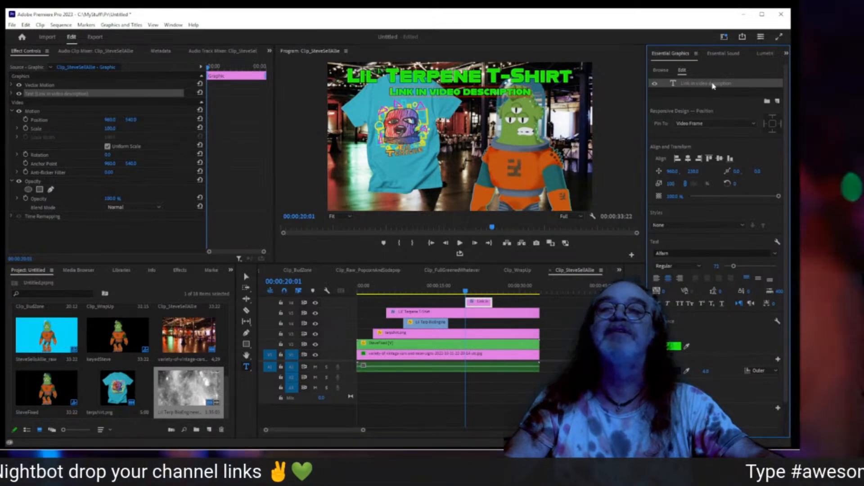
- Try enclosing the caption text in parentheses
double_click(713, 85)
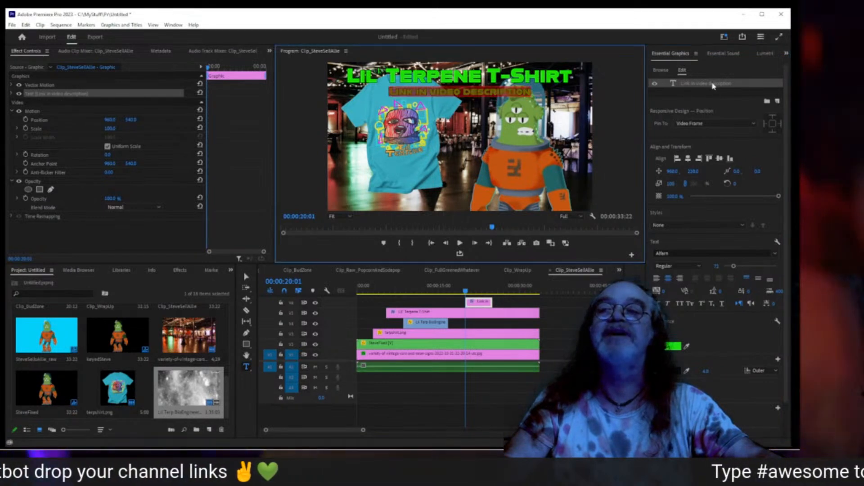
left_click(737, 86)
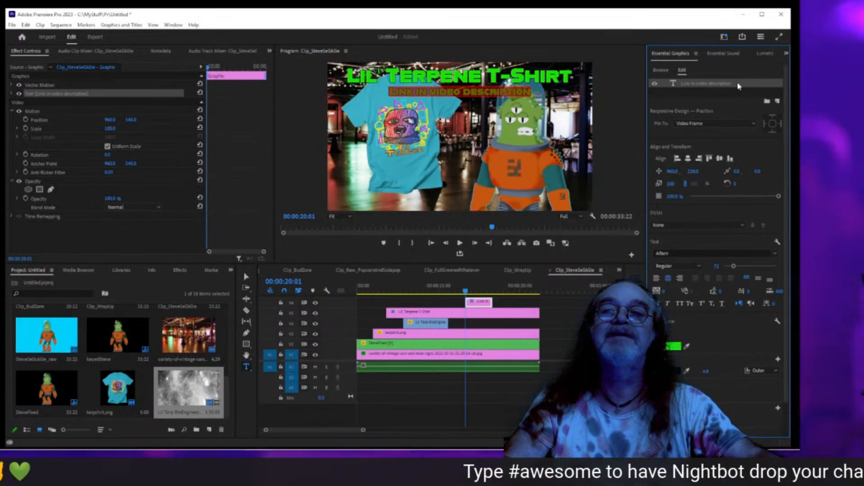
left_click(510, 91)
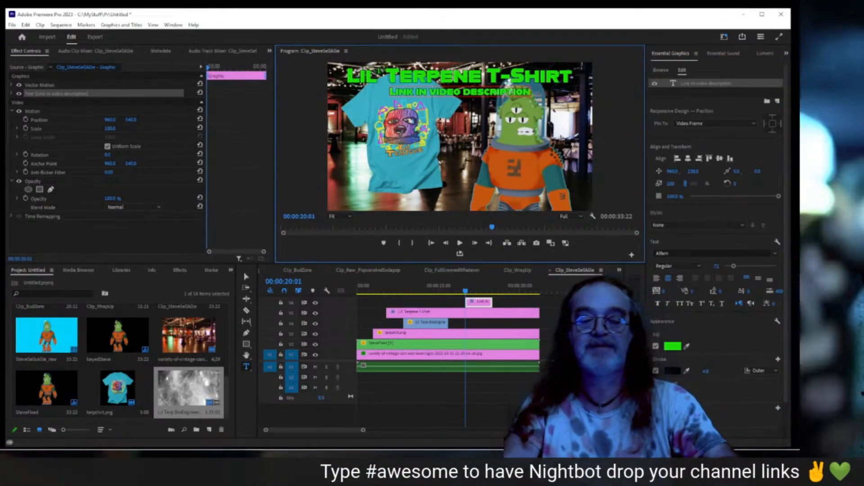
type(".")
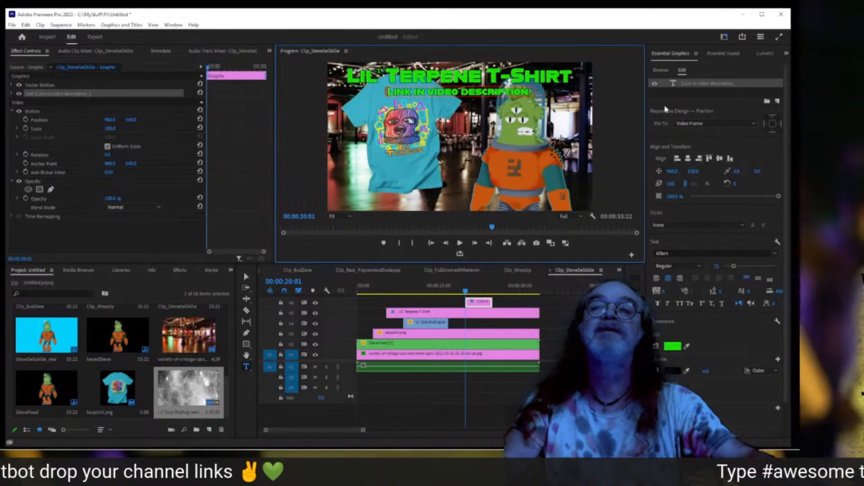
left_click(680, 98)
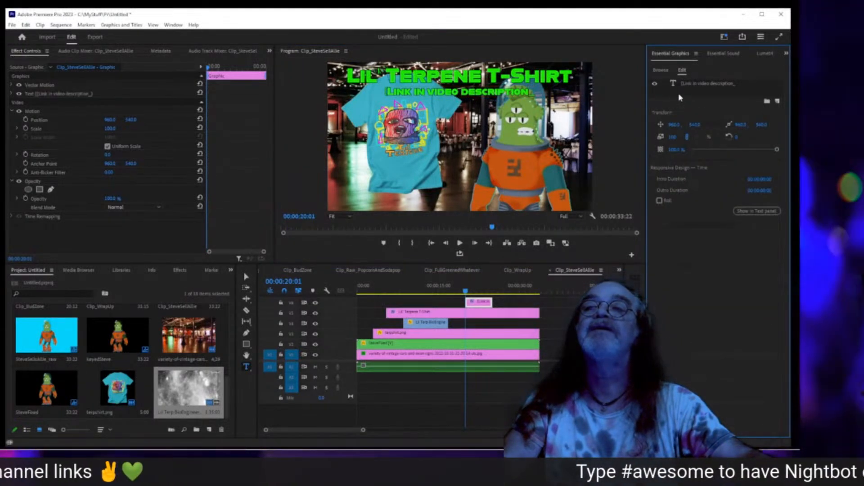
- Replace the caption's parentheses with asterisks so that it reads "*** Link in video description ***"
left_click(686, 86)
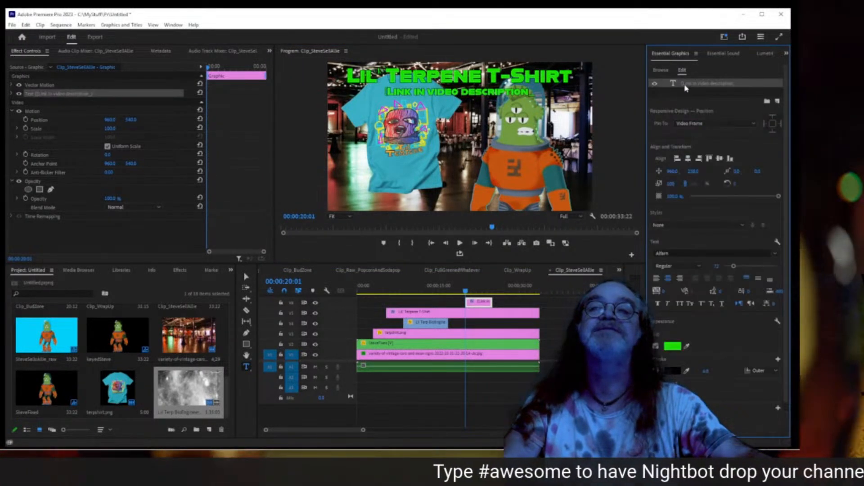
double_click(686, 89)
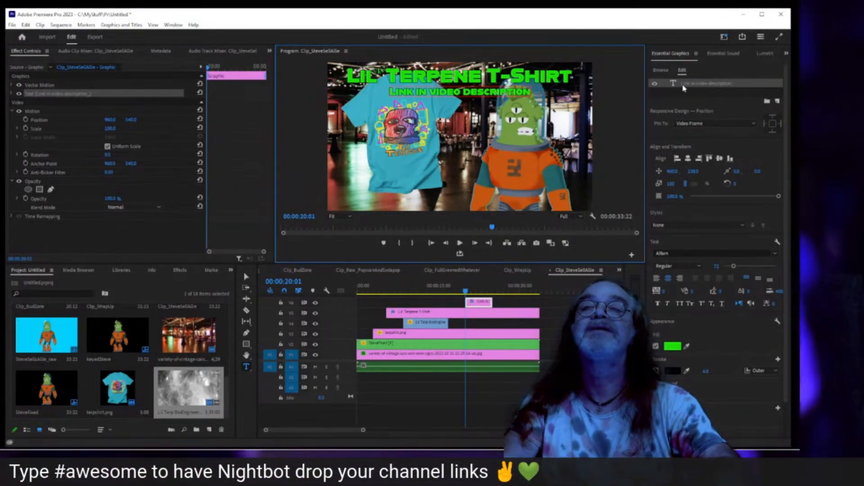
type("*")
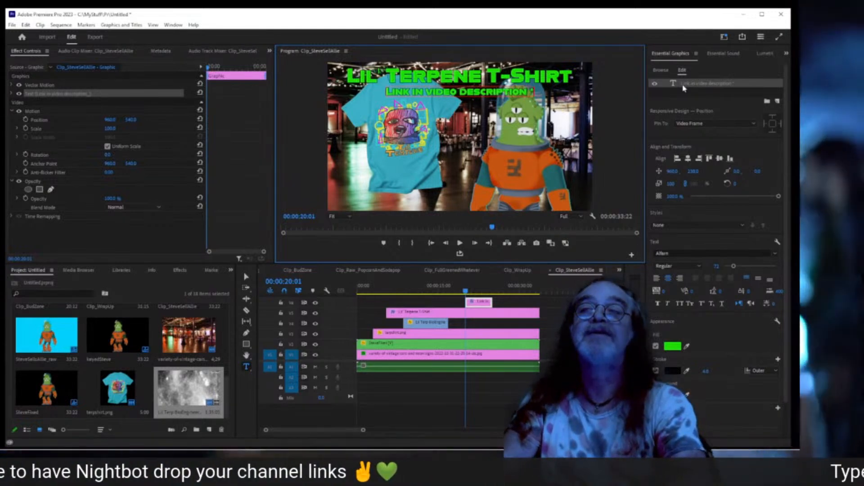
type("**")
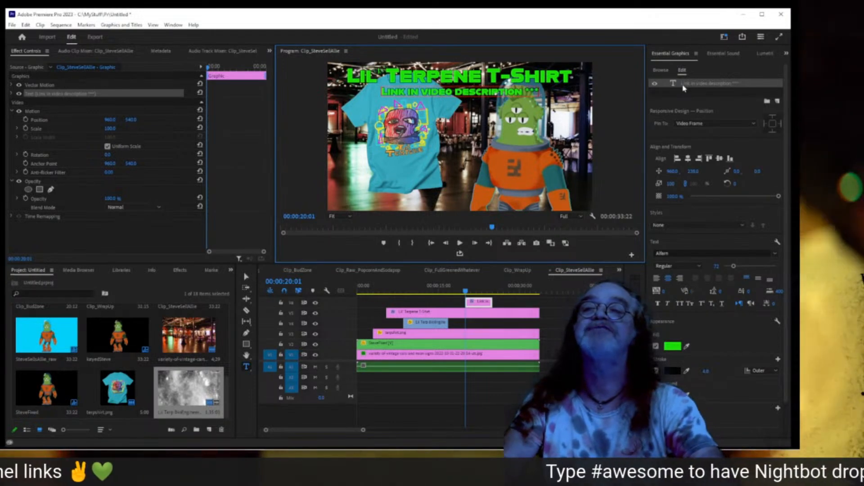
key("Home")
type("**")
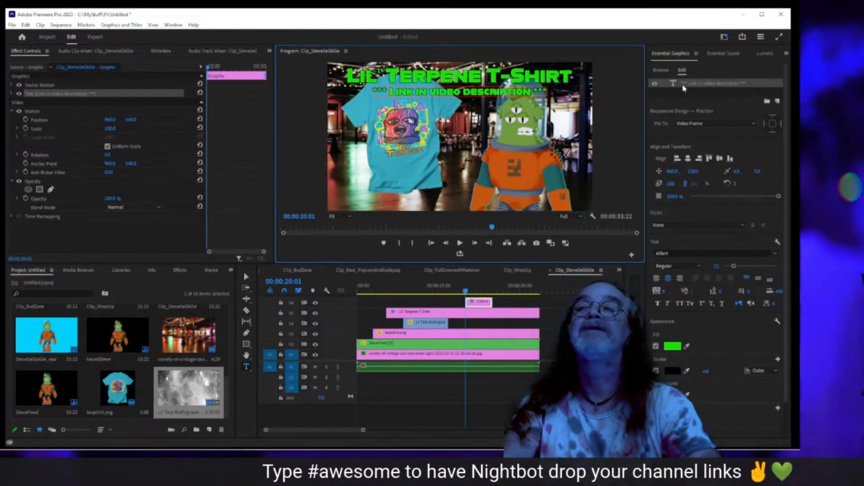
- Extend the caption clip's end to the end of the sequence
left_click(720, 94)
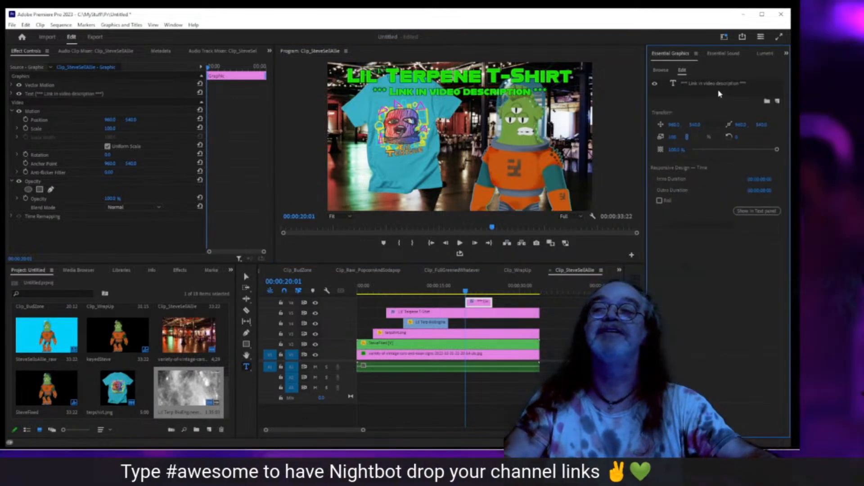
left_click(715, 87)
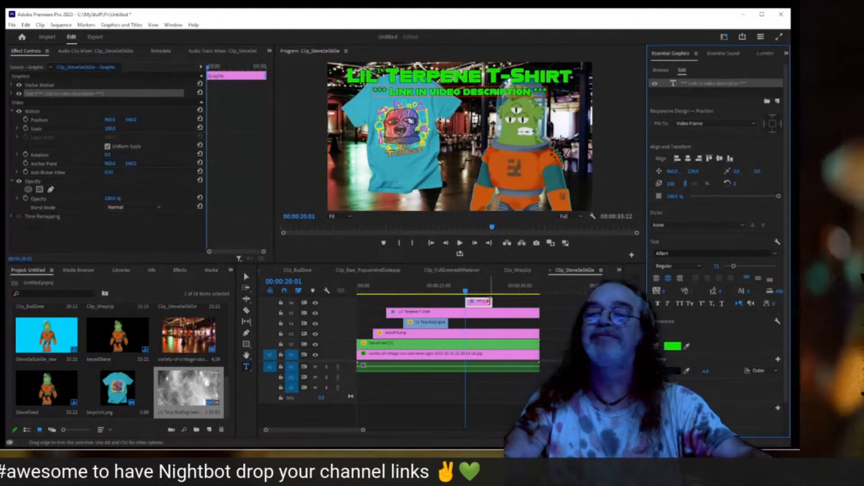
left_click_drag(490, 301, 533, 305)
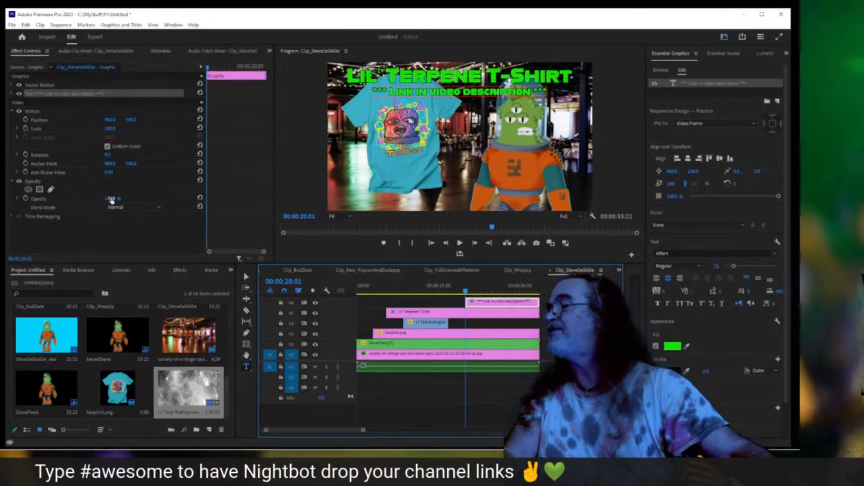
- Keyframe the caption clip's opacity at 100% at 00:00:20:01, 0% at 00:00:20:03 and 100% at 00:00:20:05
left_click(26, 199)
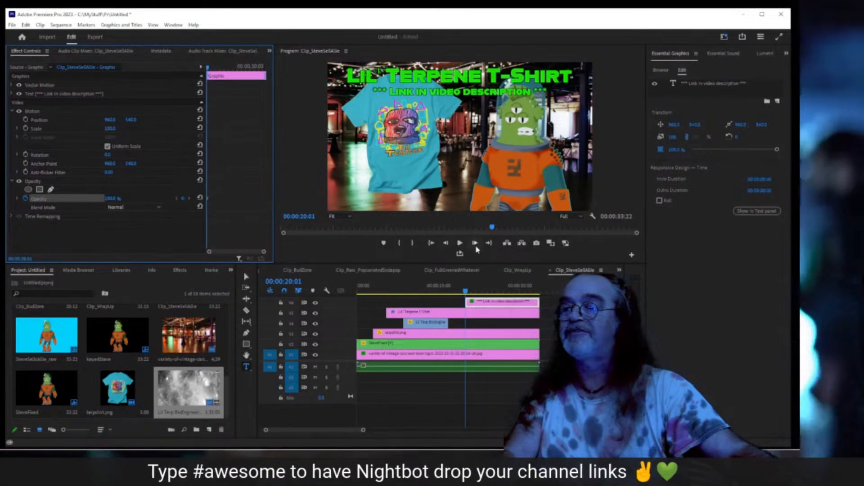
left_click(476, 244)
left_click(476, 244)
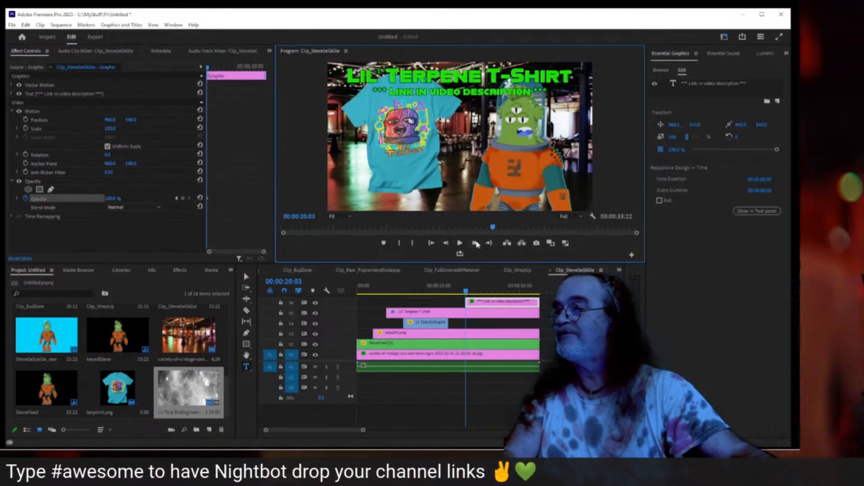
left_click(184, 201)
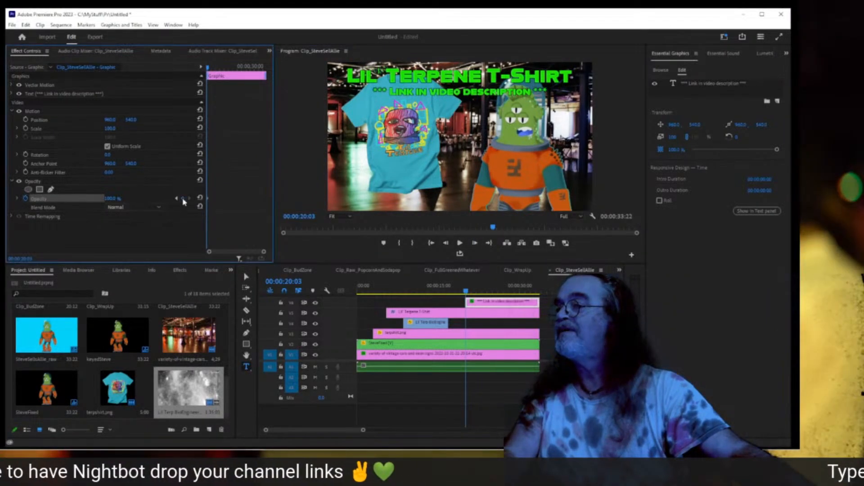
left_click_drag(110, 198, 65, 199)
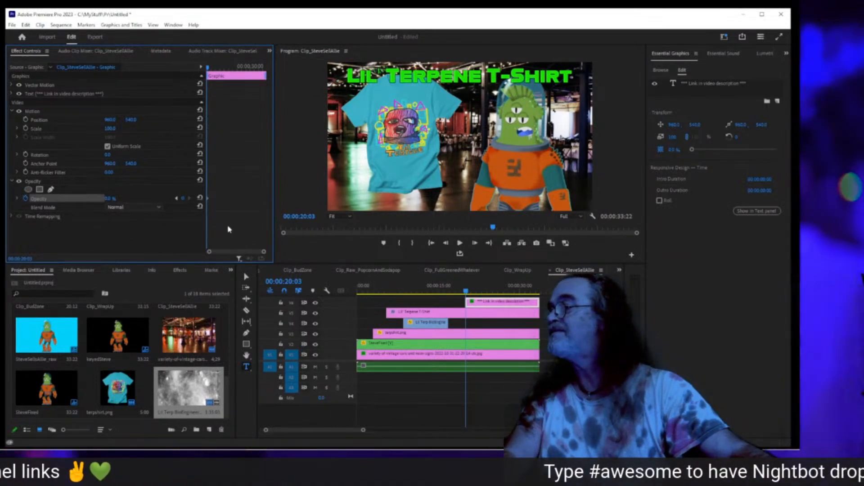
left_click(475, 244)
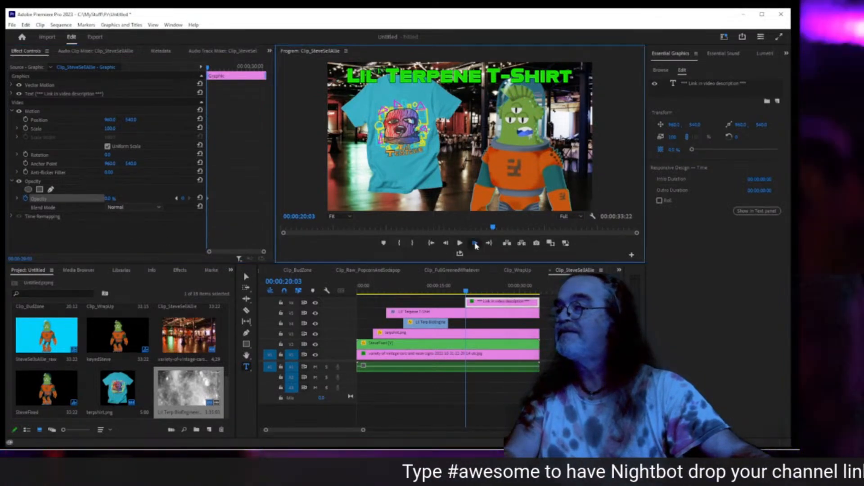
left_click(475, 243)
left_click(475, 244)
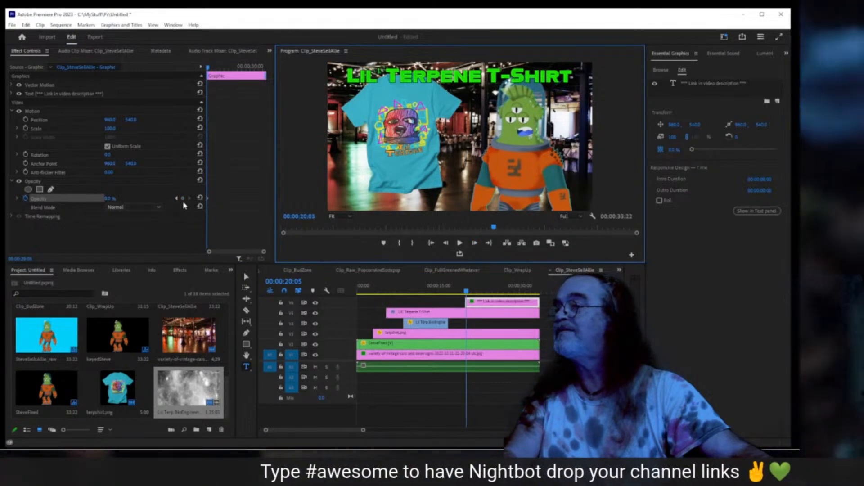
left_click(109, 199)
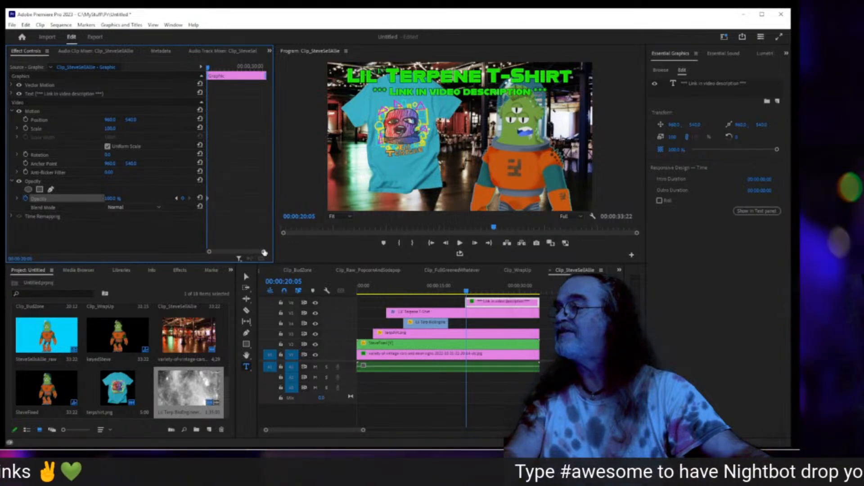
- Copy the caption's three opacity keyframes and paste them at 00:00:20:08
left_click_drag(265, 253, 251, 252)
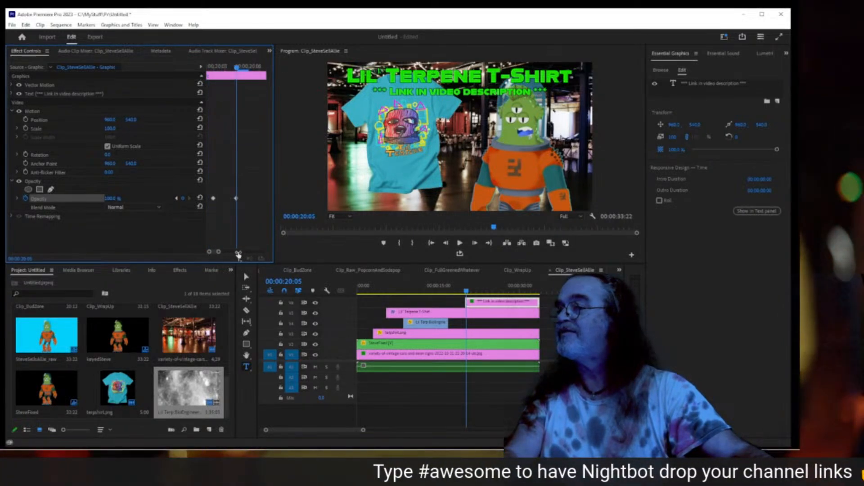
left_click_drag(231, 209, 205, 193)
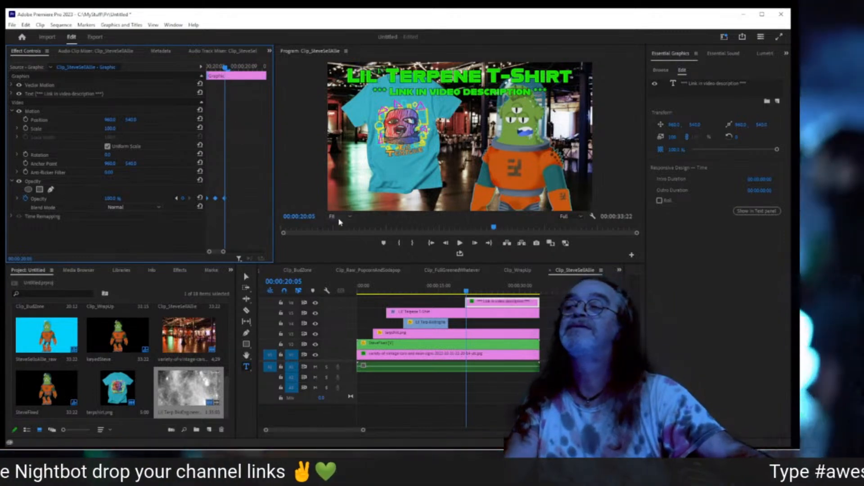
left_click(476, 245)
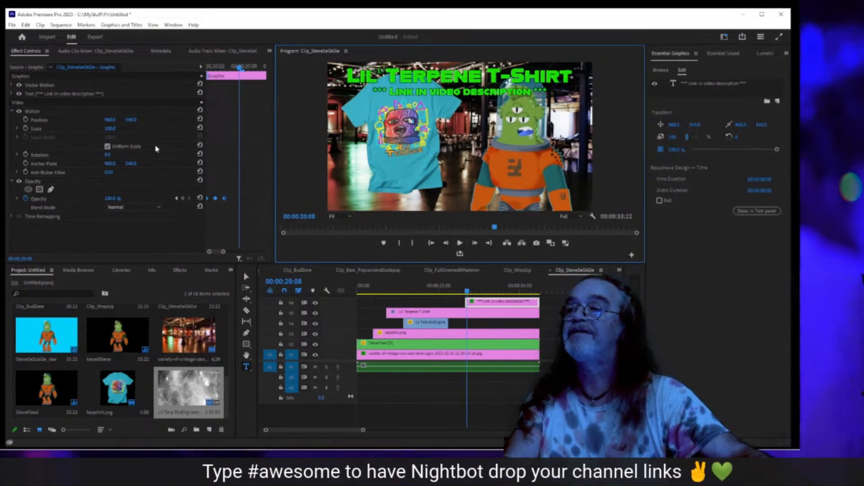
left_click(43, 202)
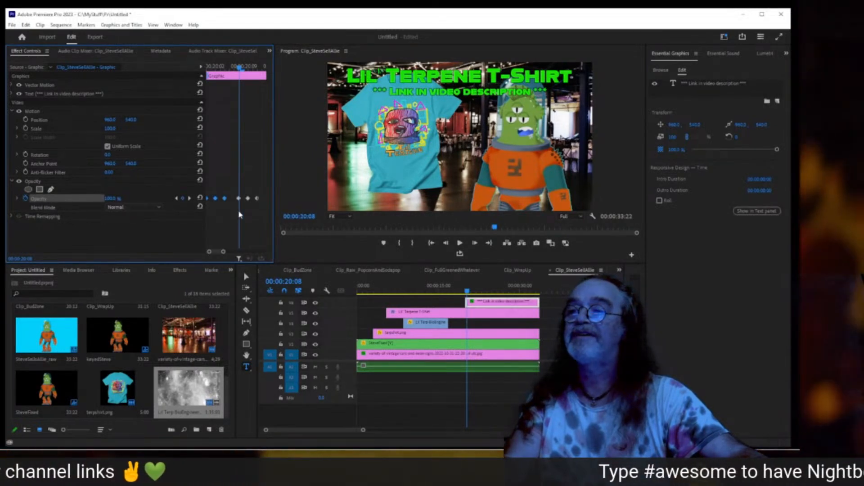
- Preview the caption's flashing up to about 00:00:21:05 and return to the caption clip at 00:00:20:10
left_click(462, 291)
key("space")
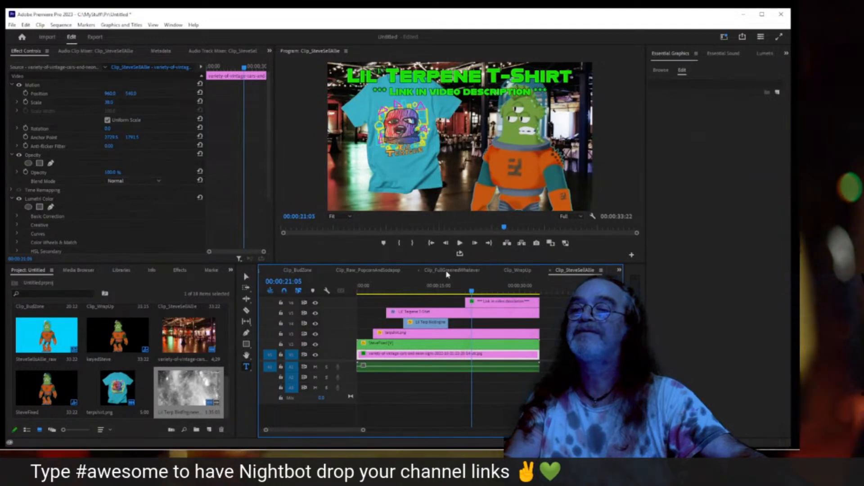
left_click_drag(472, 292, 471, 291)
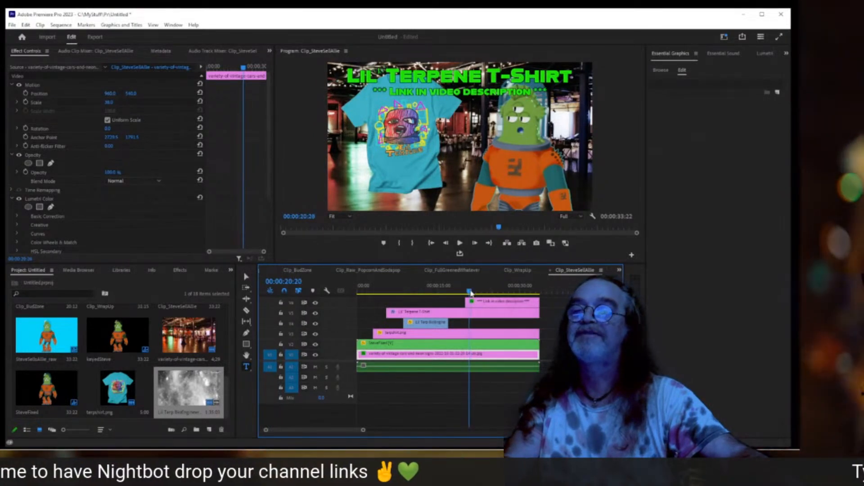
left_click(476, 307)
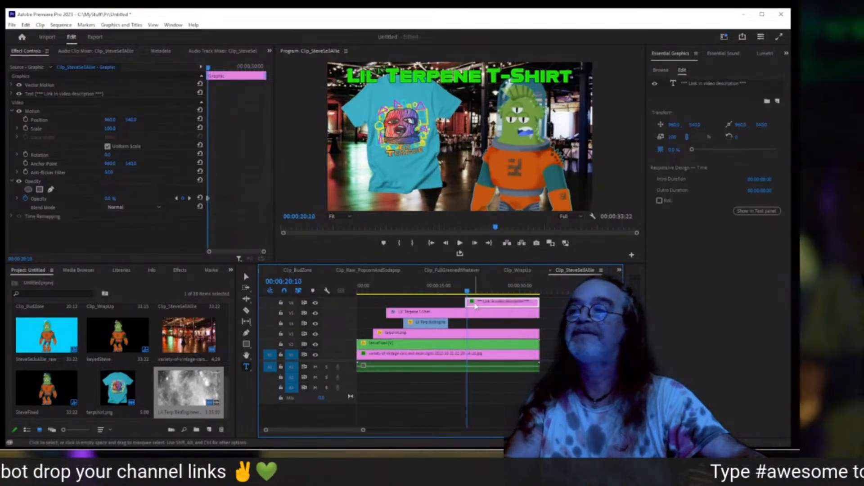
- Copy all six of the caption clip's opacity keyframes and paste them at 00:00:20:15
left_click_drag(263, 254, 227, 253)
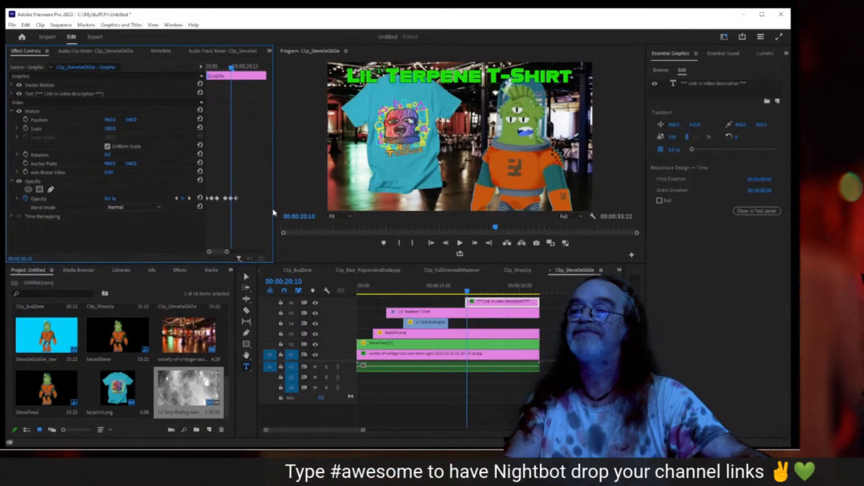
left_click_drag(276, 210, 520, 198)
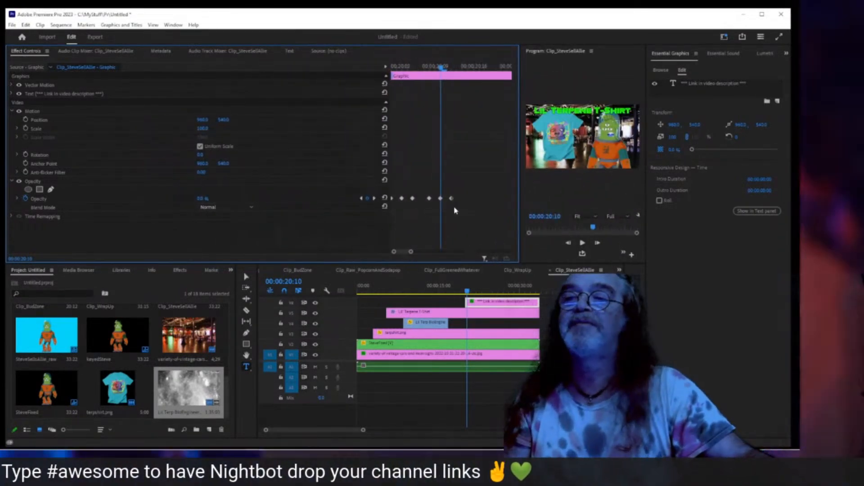
left_click_drag(449, 209, 389, 181)
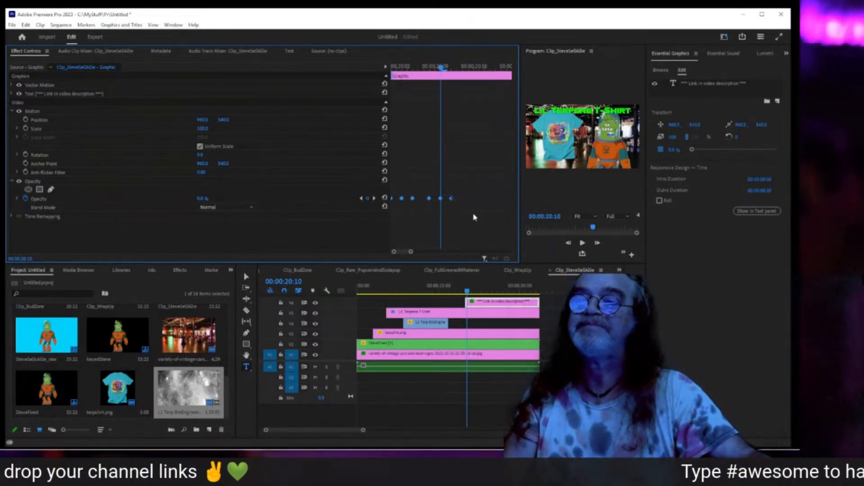
left_click(374, 198)
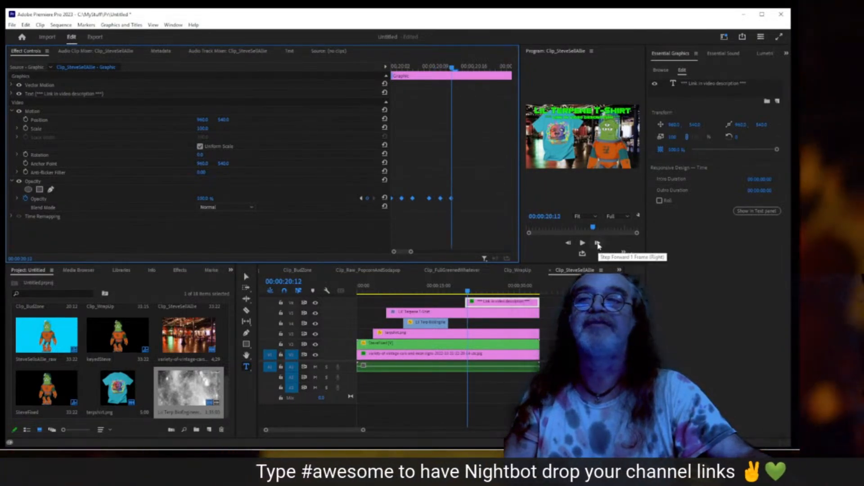
left_click(599, 244)
left_click(597, 243)
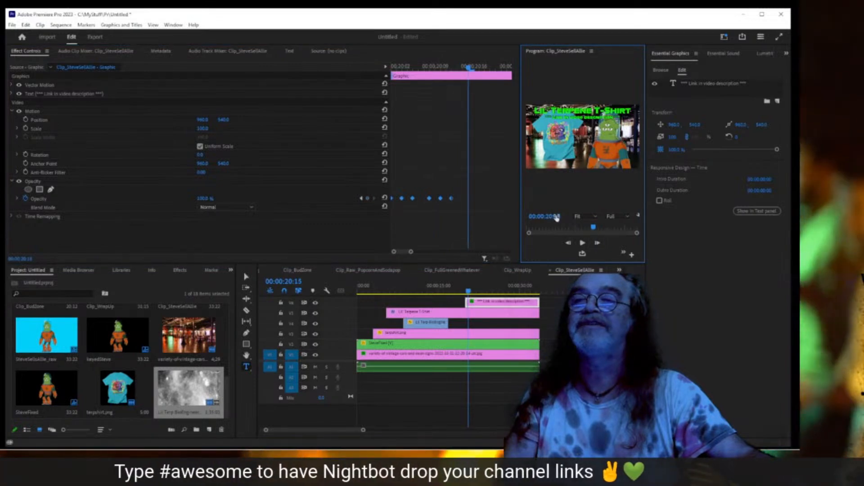
left_click(39, 199)
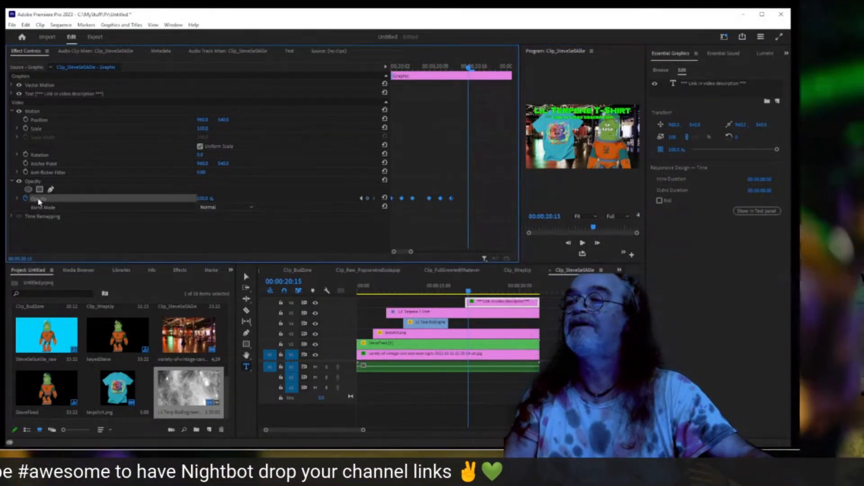
key("ctrl+v")
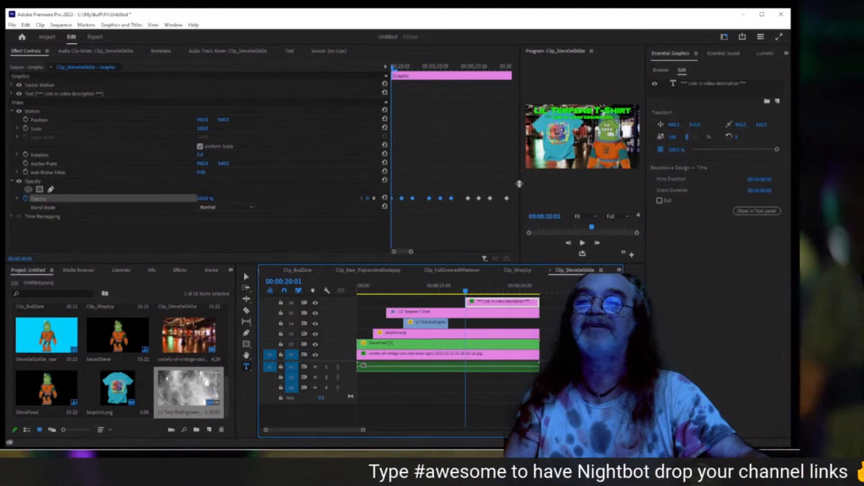
- Preview the whole Clip_SteveSellAllie sequence in full screen from its beginning
left_click_drag(520, 184, 272, 198)
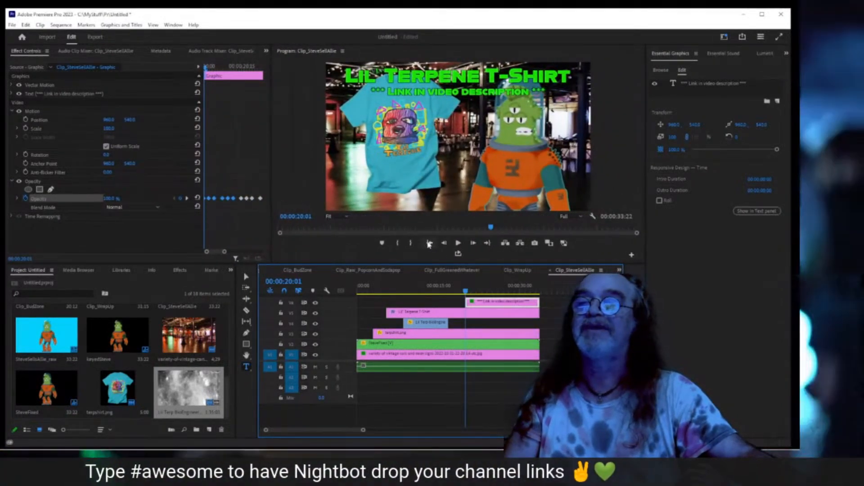
left_click(429, 244)
key("ctrl+grave")
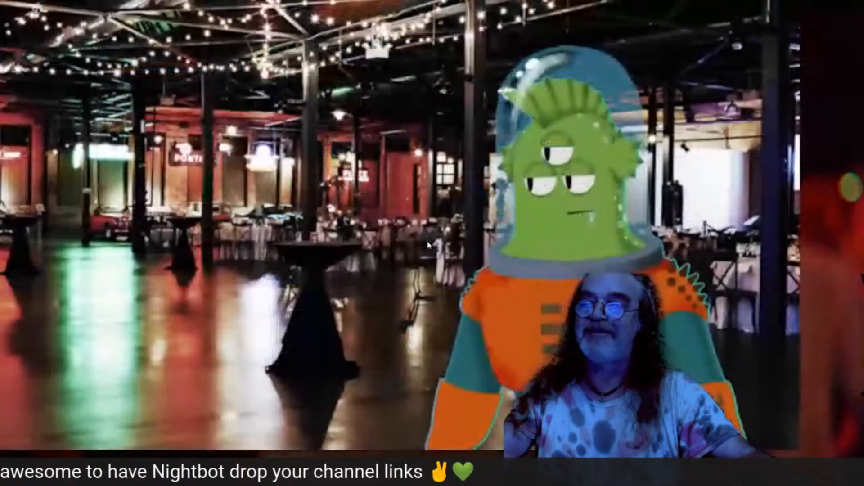
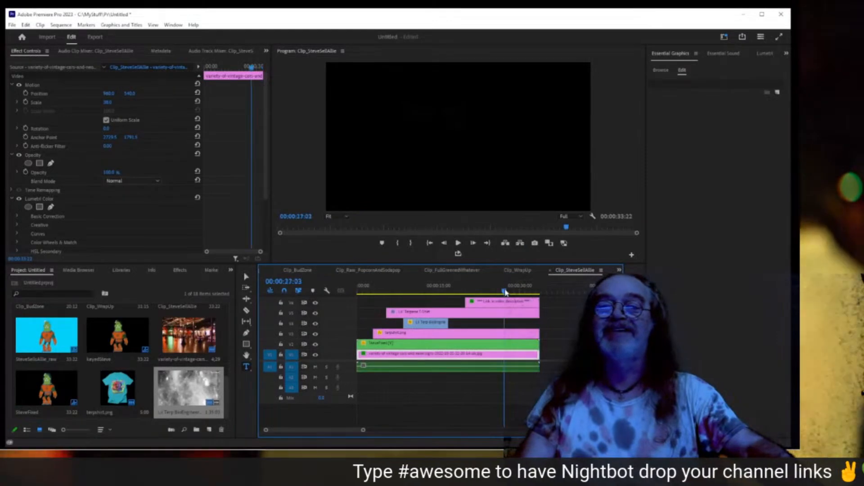
left_click(505, 291)
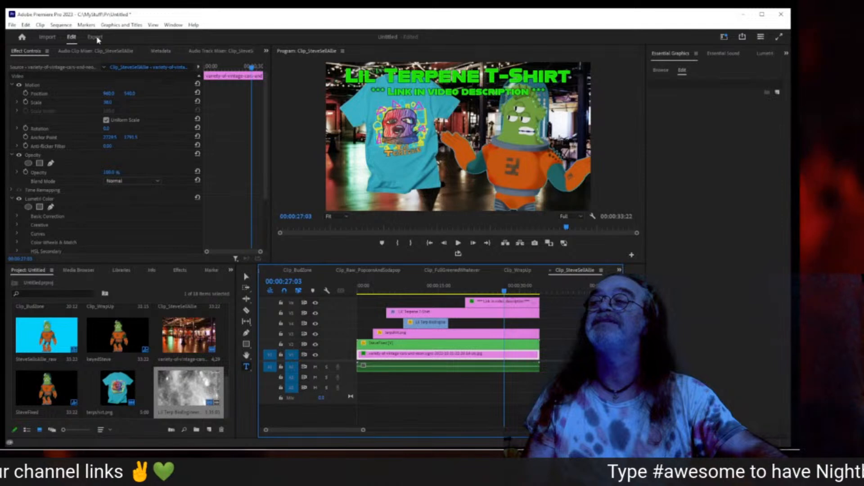
- Export the sequence as Clip_SteveSellAllie_1.mp4 in H.264 to the tmpout folder, with import into the project enabled
left_click(95, 37)
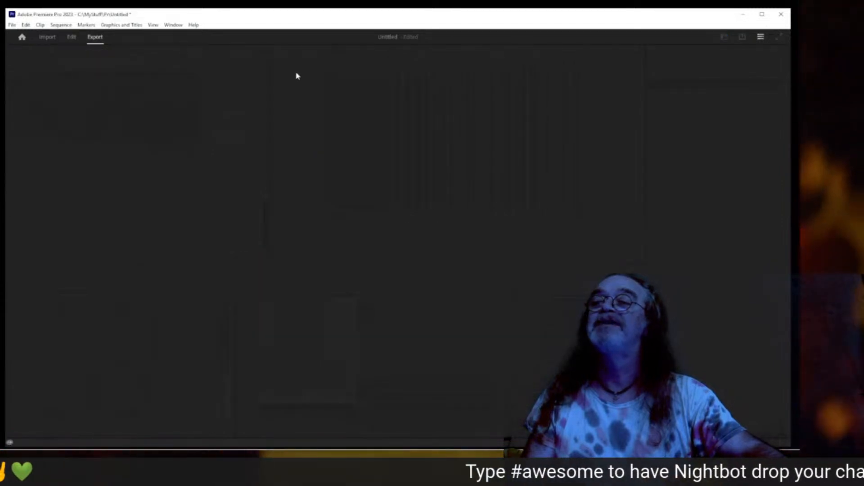
left_click(218, 96)
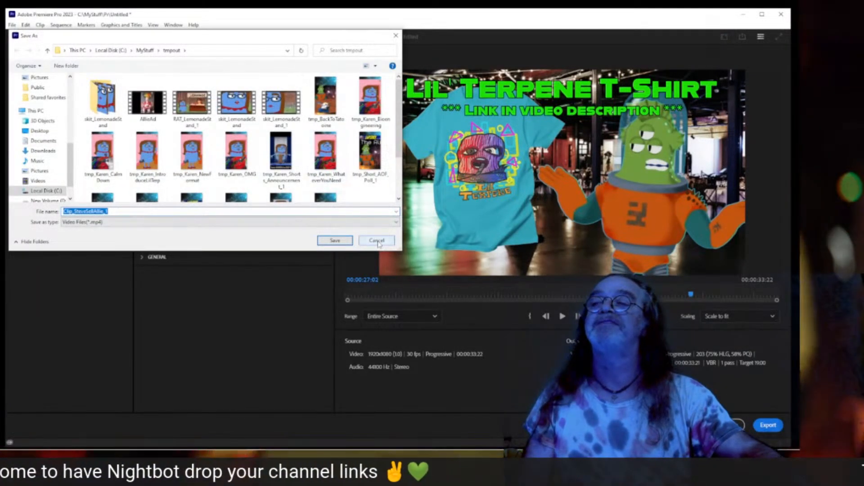
left_click(350, 241)
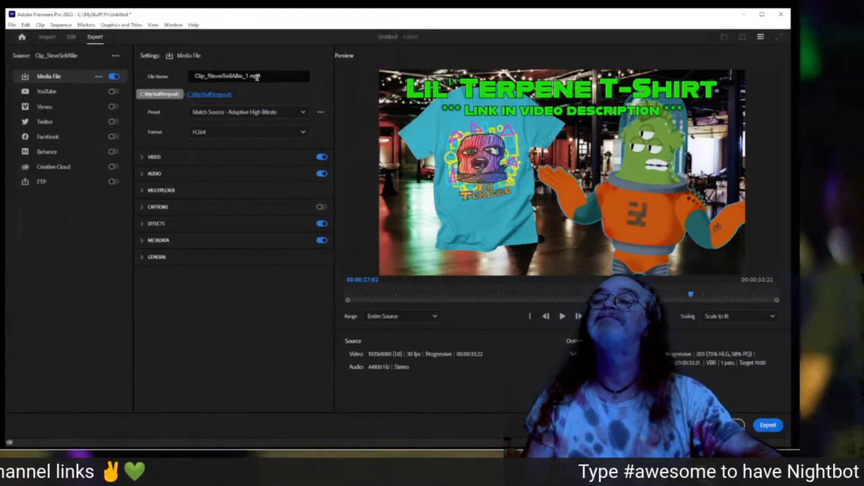
left_click(156, 256)
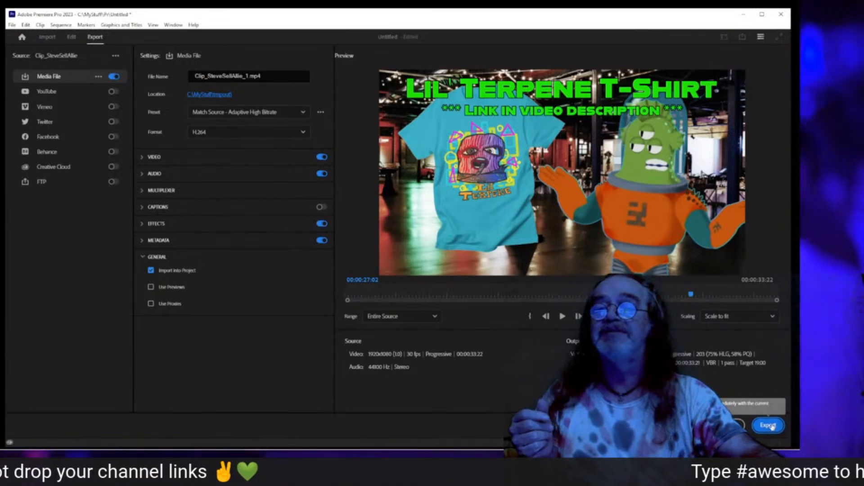
left_click(769, 425)
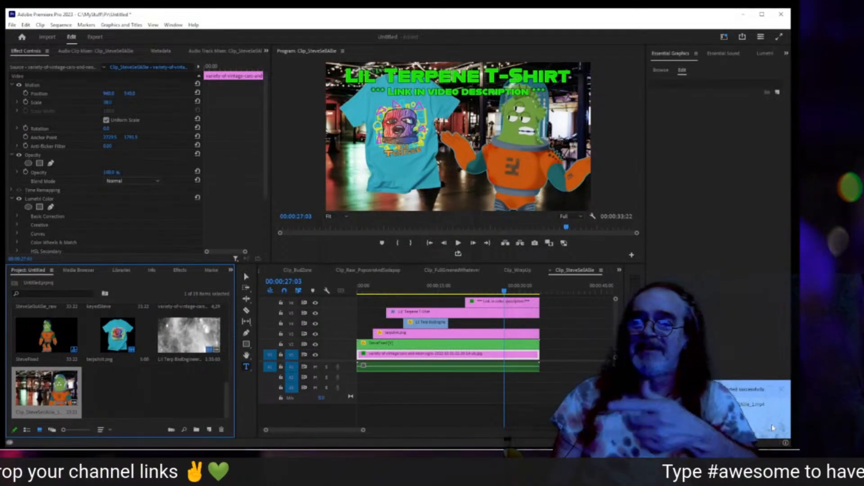
- Create a new sequence from the exported Clip_SteveSellAllie_1 clip and rename it final_SteveSellsAllie
right_click(48, 395)
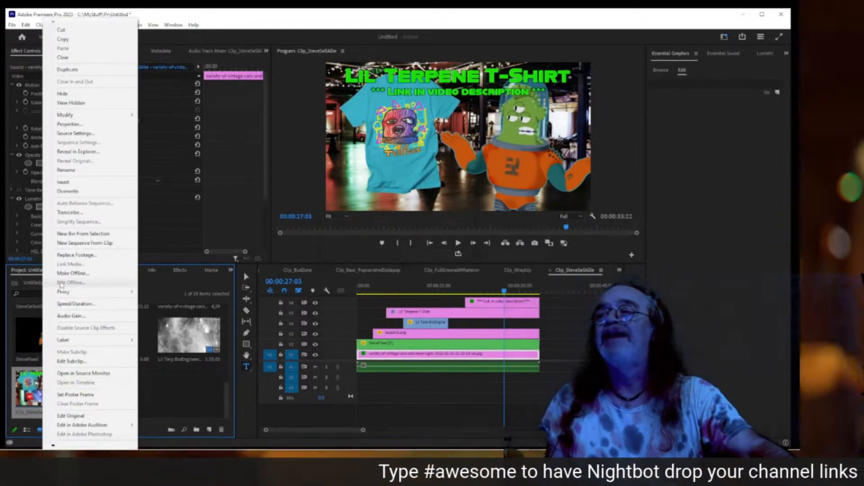
left_click(69, 243)
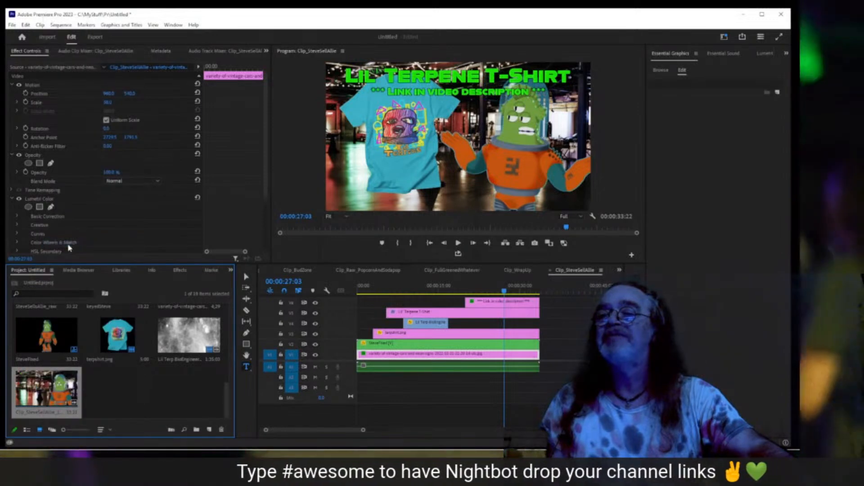
left_click(110, 412)
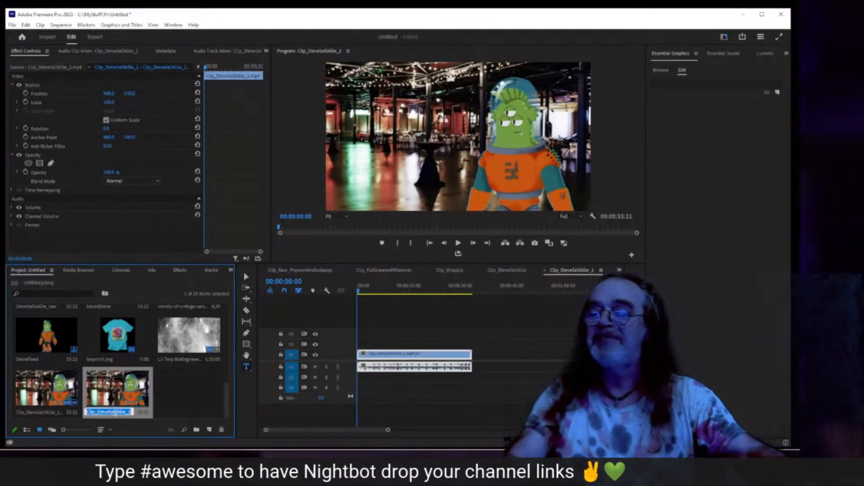
type("final")
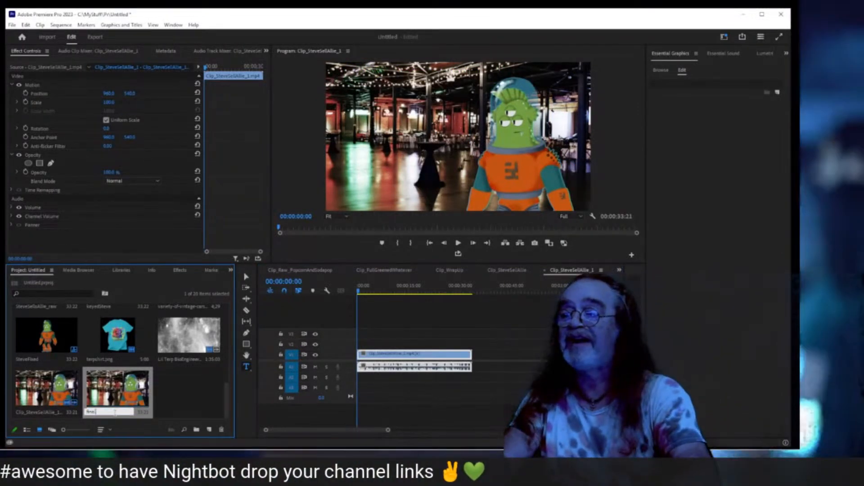
type("_Steve")
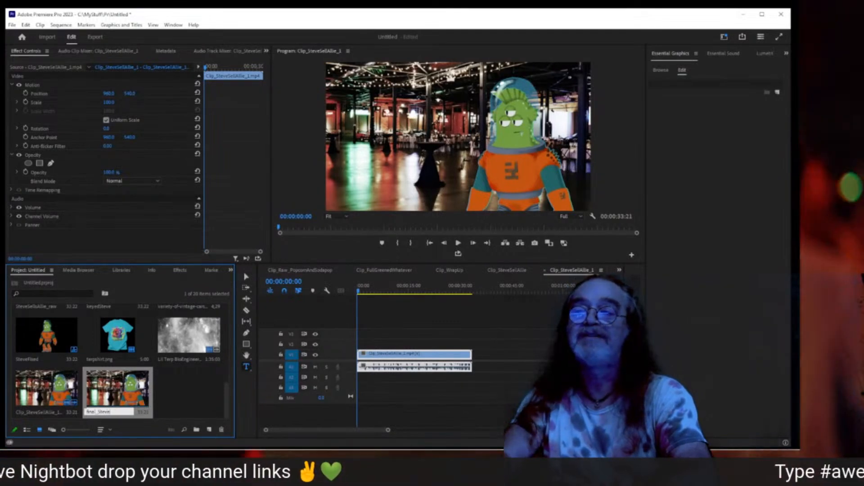
type("SellA")
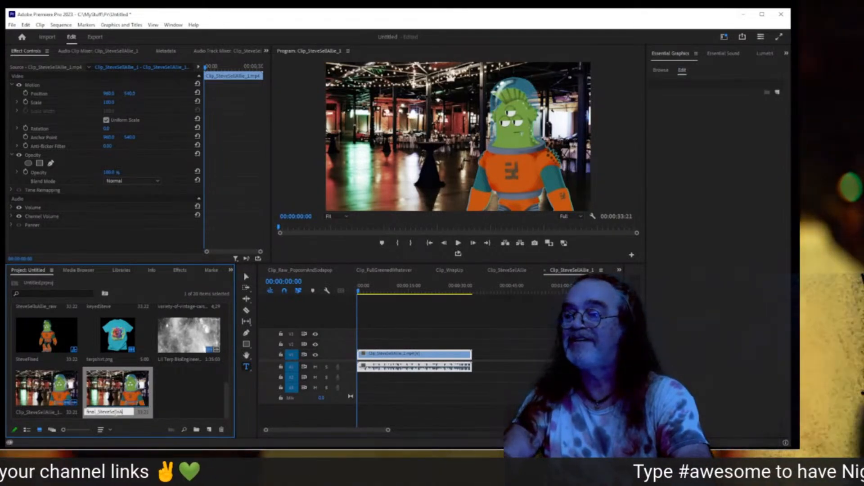
type("llie")
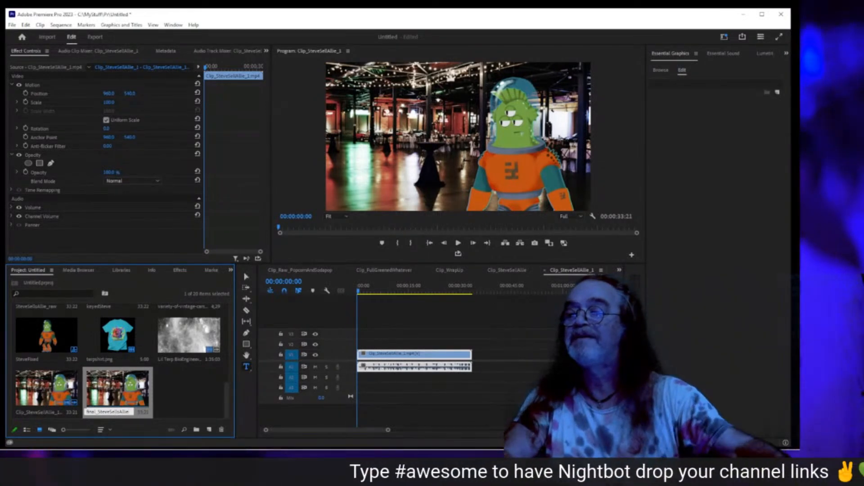
left_click(191, 396)
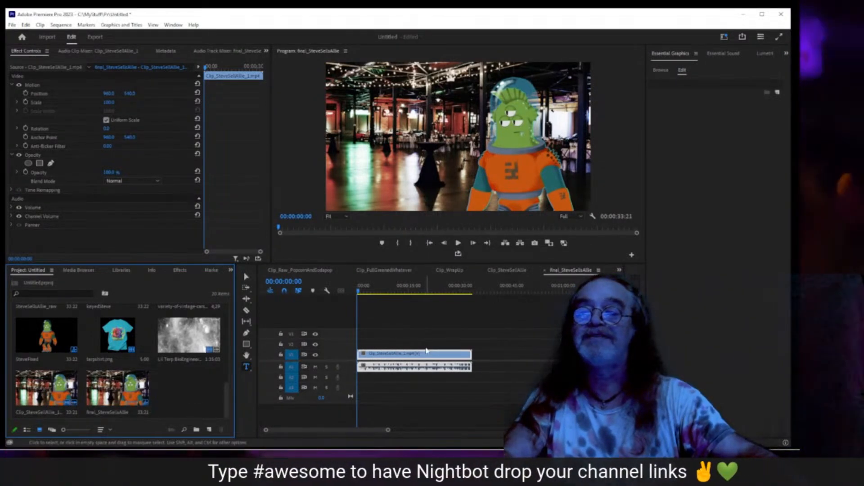
left_click(426, 375)
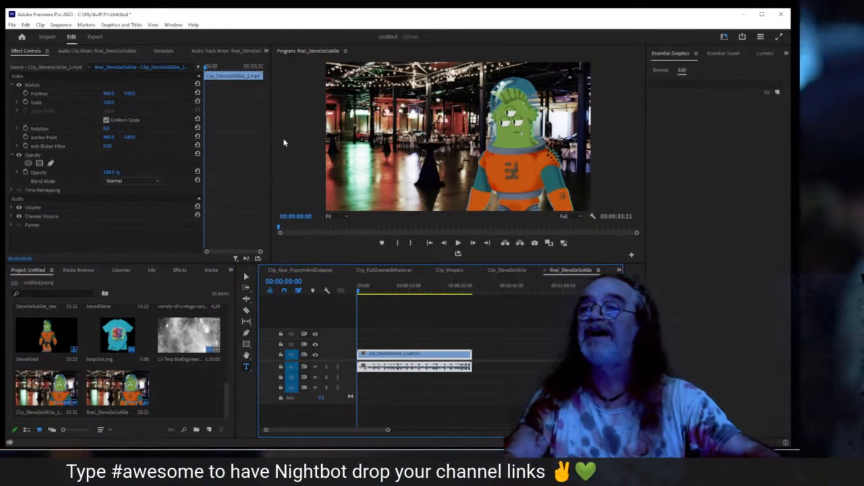
- Transcribe the source clip of the final_SteveSellsAllie sequence
left_click(265, 51)
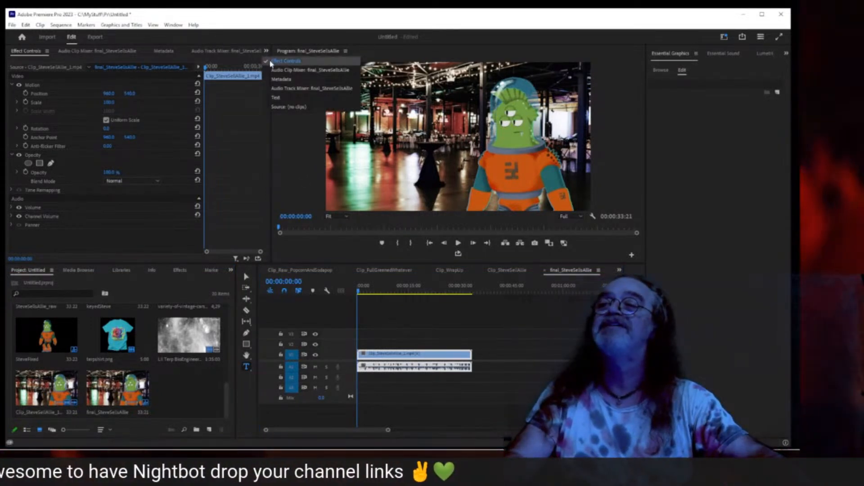
left_click(276, 98)
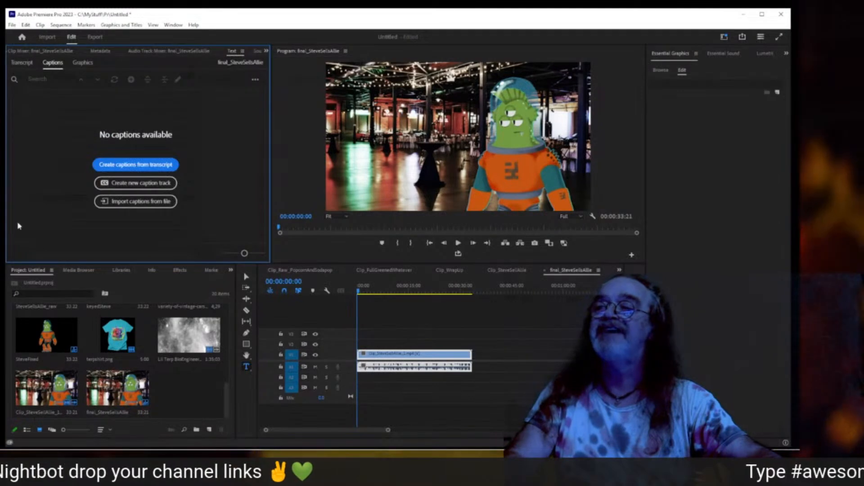
left_click(173, 25)
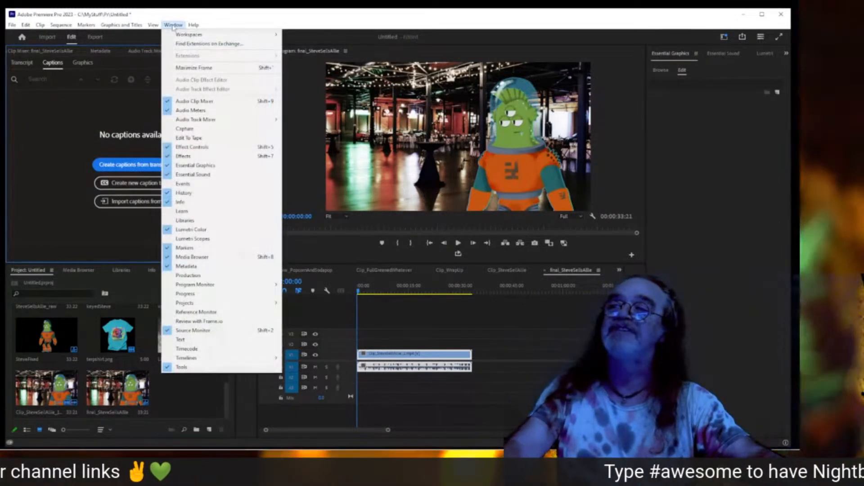
left_click(207, 339)
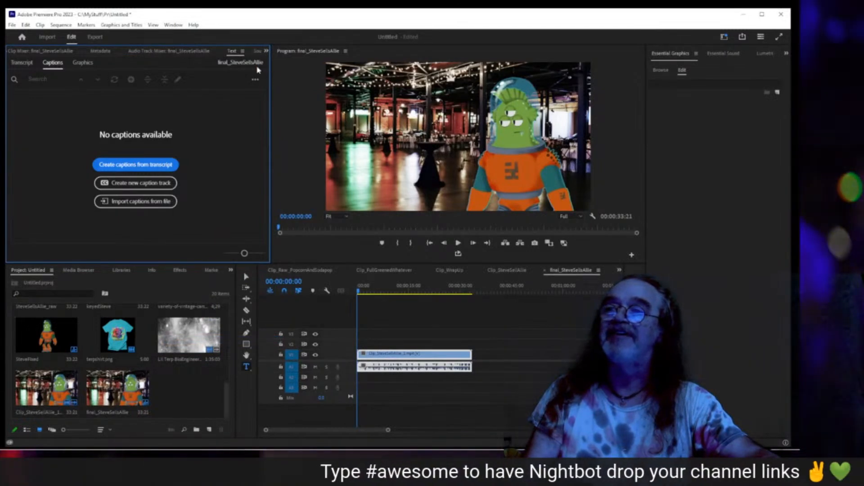
left_click(21, 63)
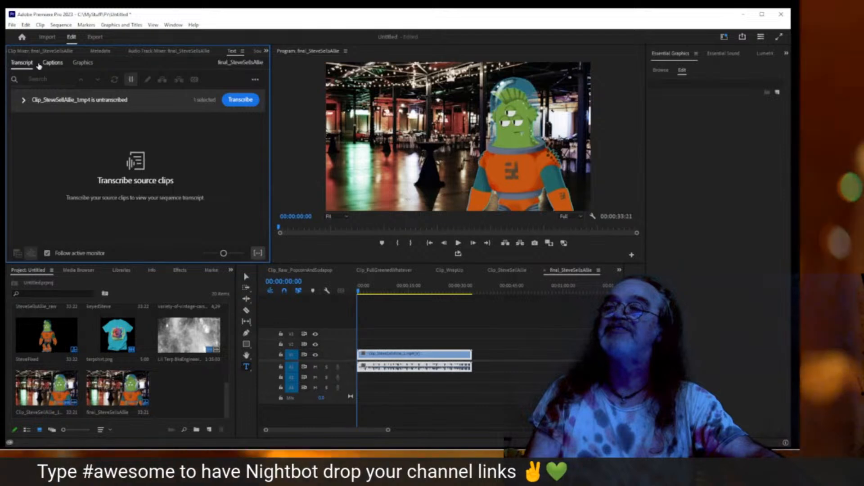
left_click(244, 104)
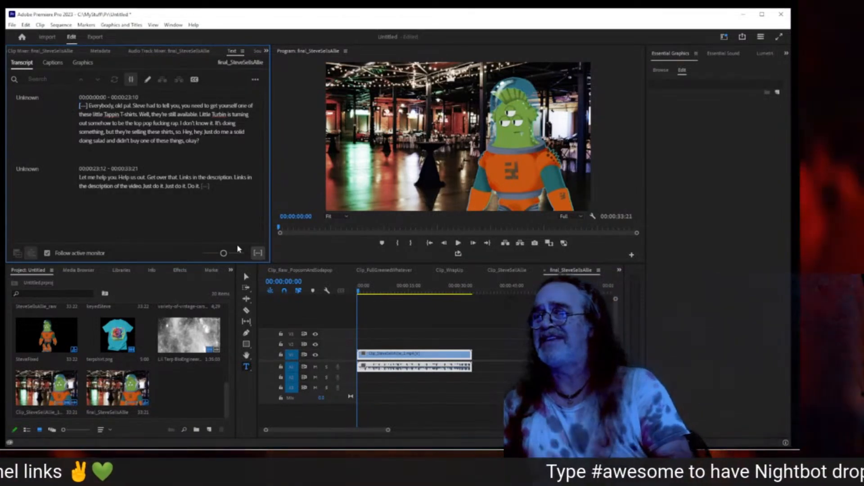
- Play the sequence and correct "little Tappin T-shirts" to "Lil' Terpene T-shirts" in the first transcript segment
key("space")
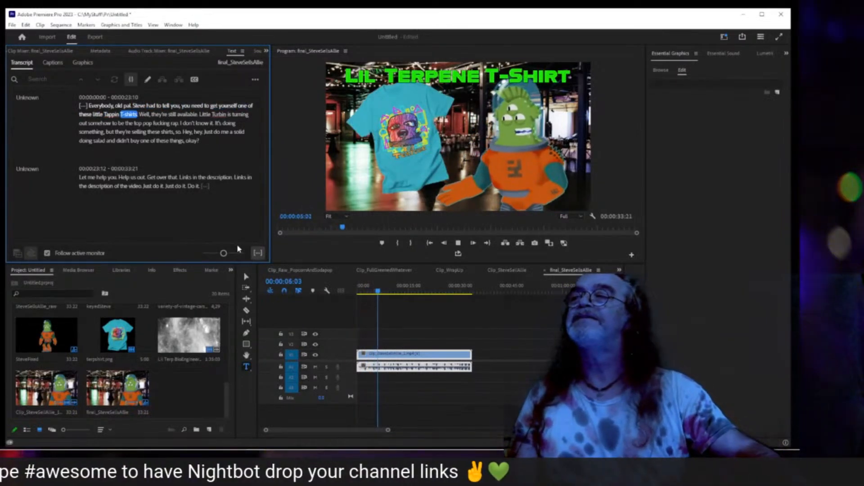
double_click(97, 114)
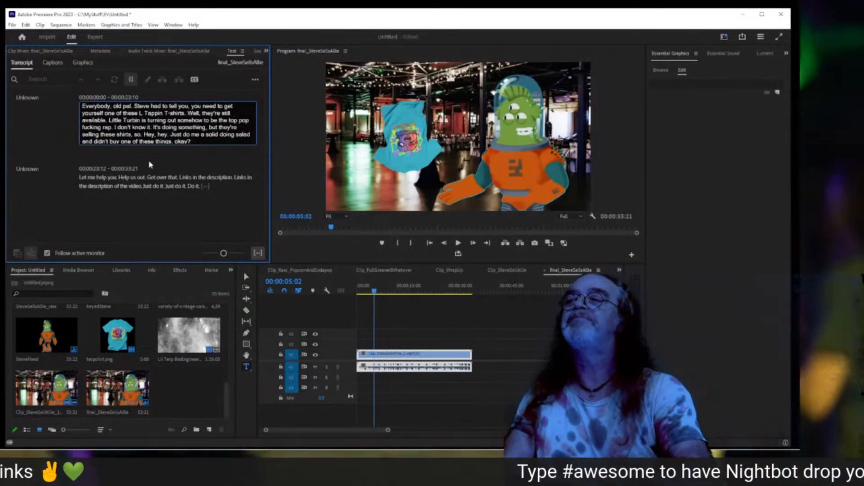
type("Lil")
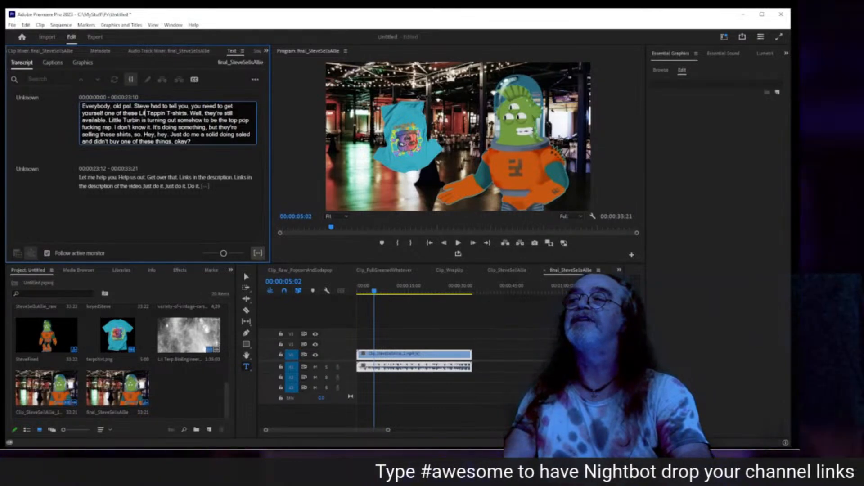
type("'")
key("Delete")
type("er")
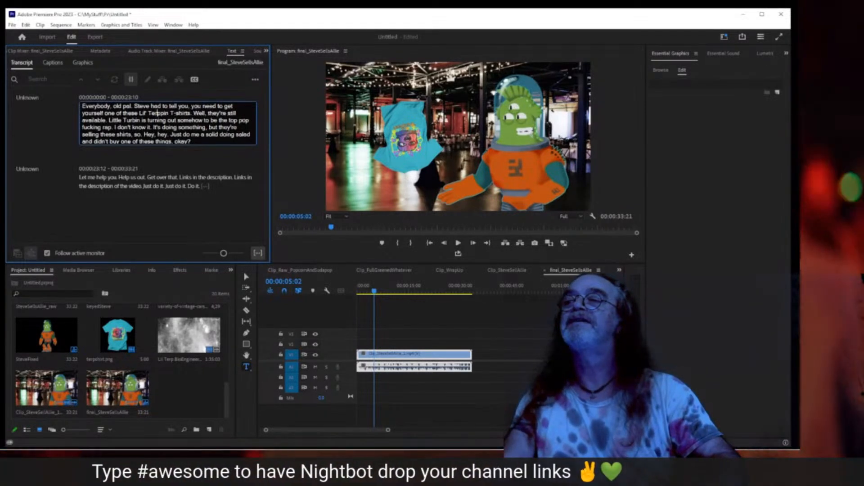
key("Right")
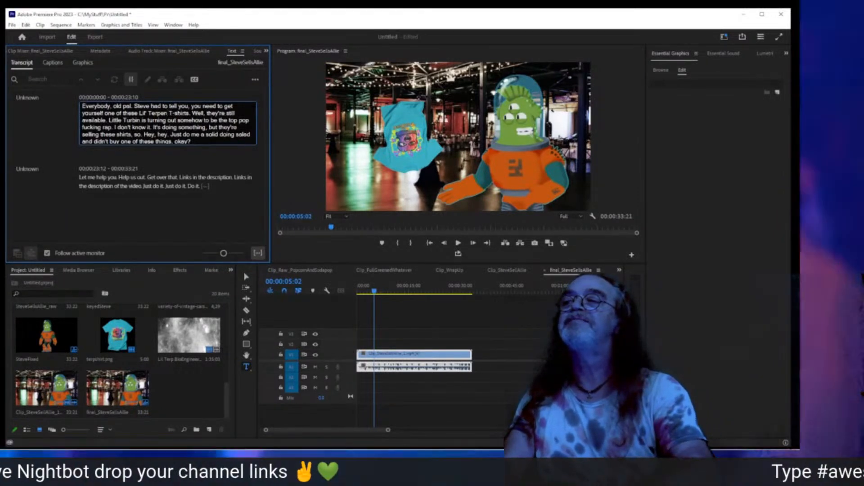
type("e")
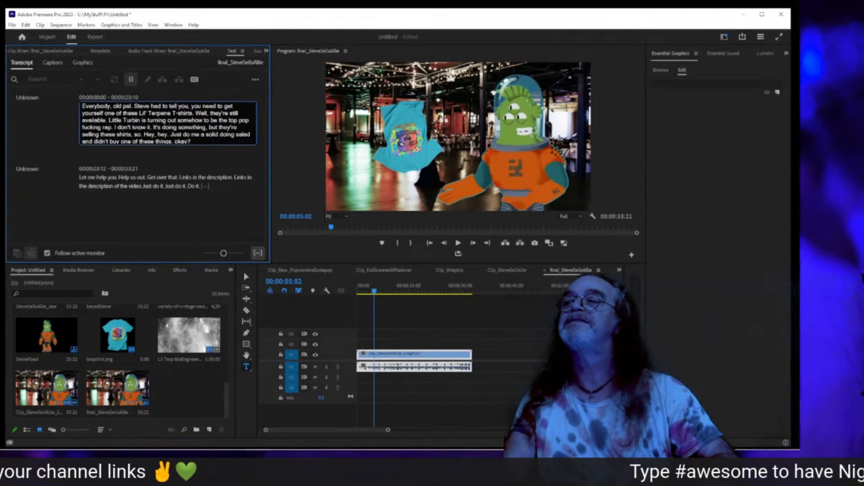
- Replace "Little Turbin" with "Lil' Terpene" in the first transcript segment
double_click(133, 119)
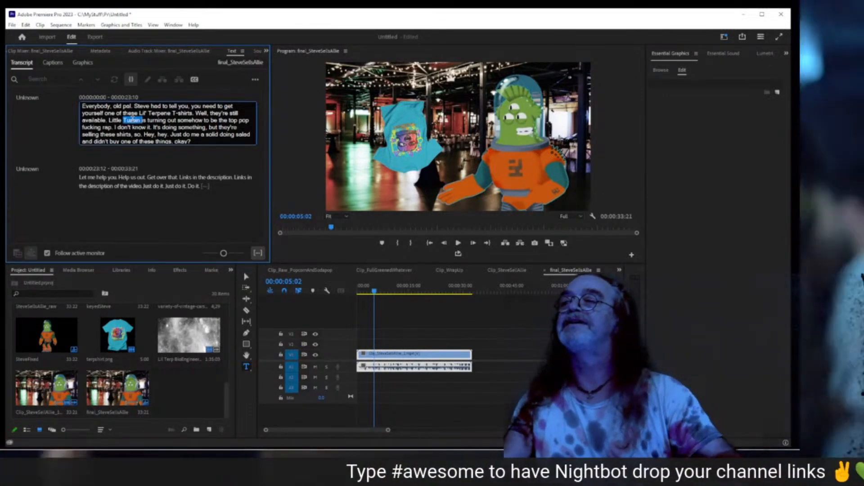
type("Terpene")
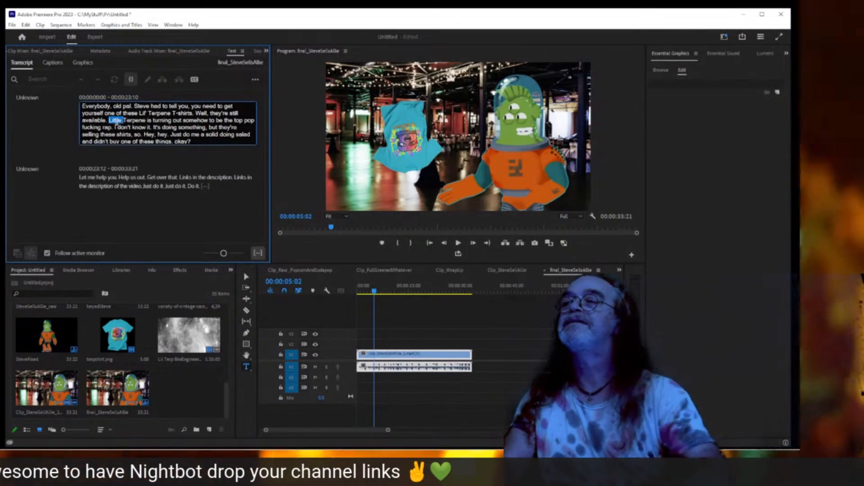
type("Lil'")
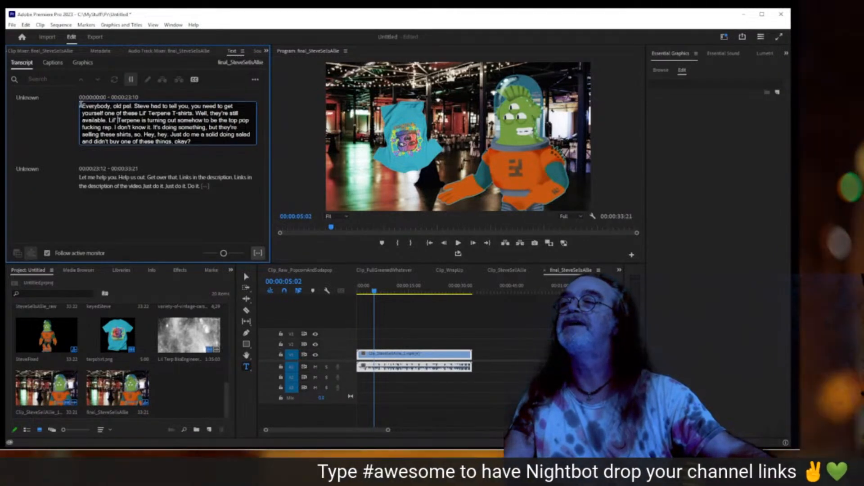
- Correct the transcript's opening to "Hey Everybody, it's your old pal" and change "had to tell you" to "here to tell you"
left_click(92, 106)
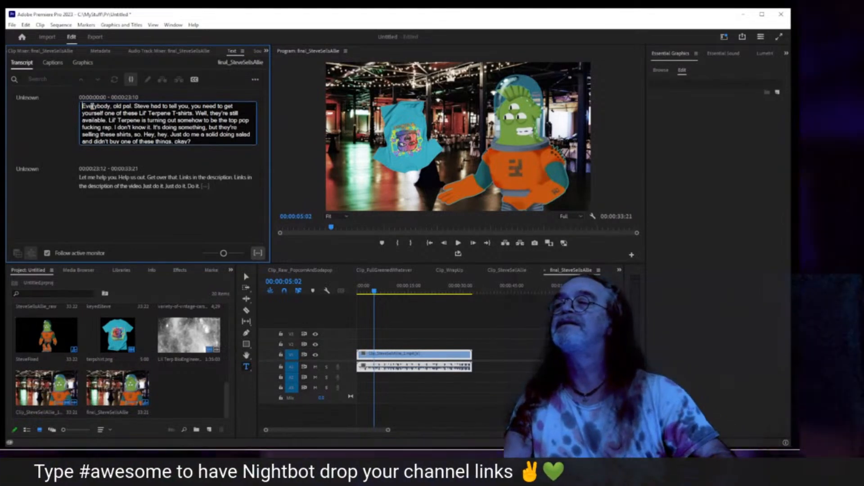
key("Home")
type("Hey")
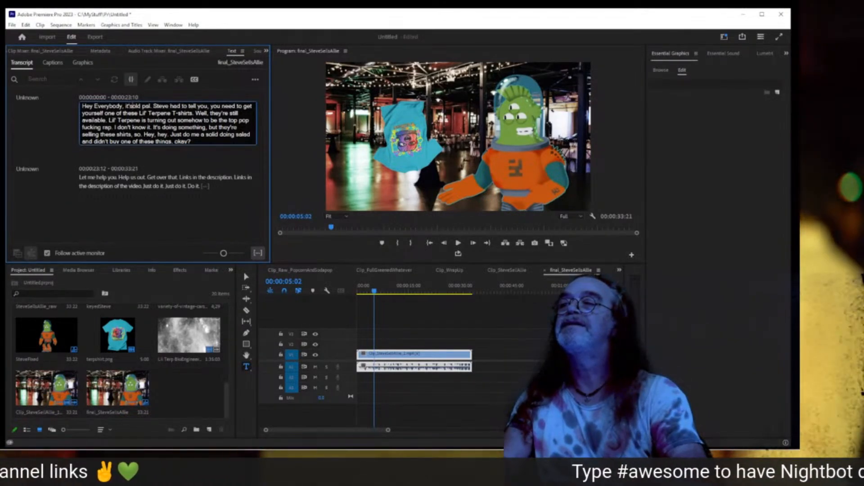
type("your")
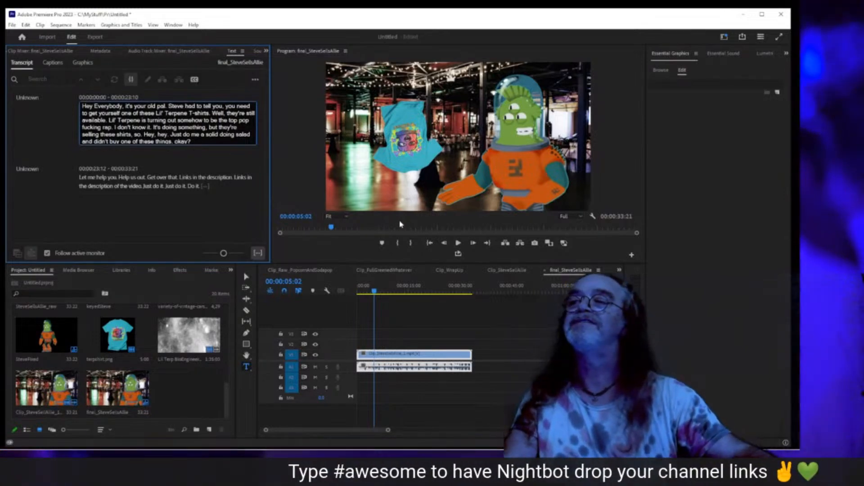
double_click(192, 105)
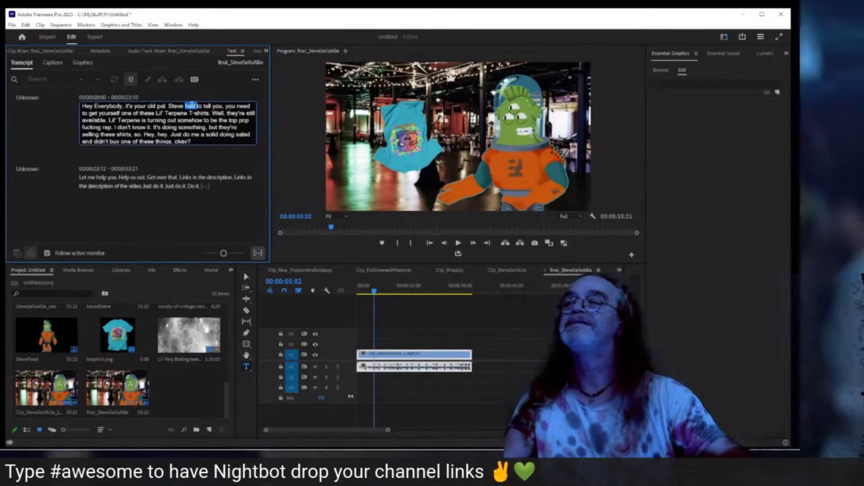
type("here")
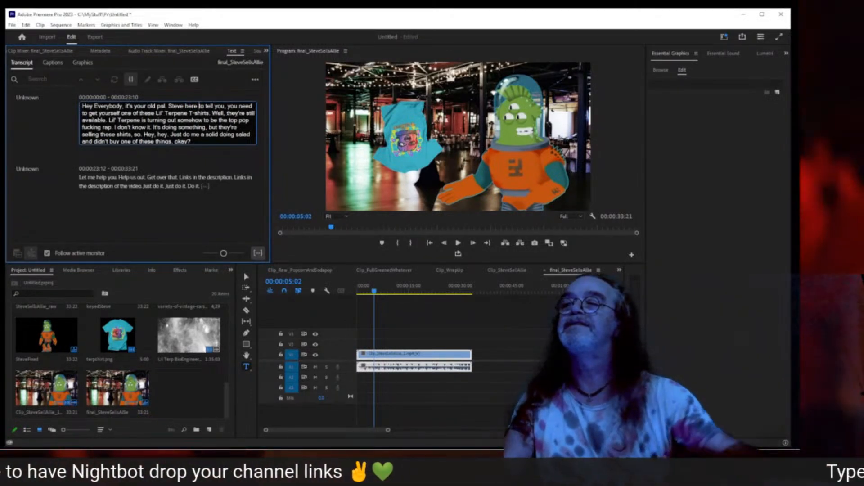
- Play the sequence from the start and change "T-shirts. Well, they're still available" to "T-shirts while they're still available" in the transcript
left_click(429, 243)
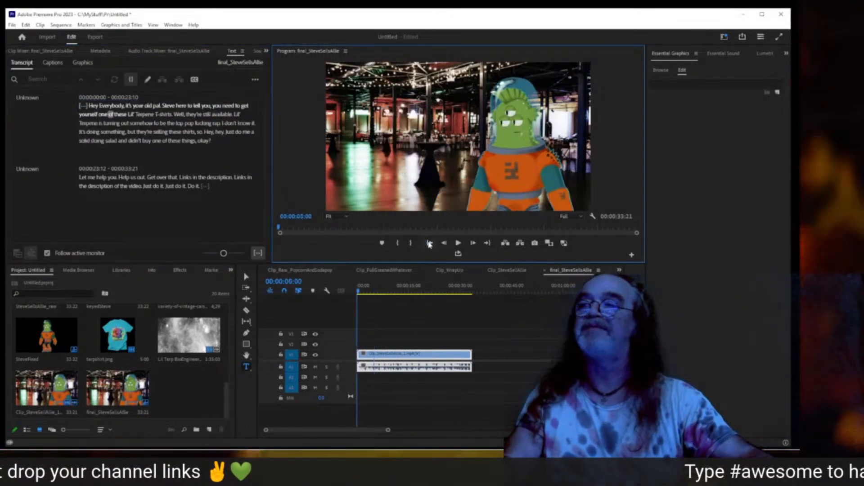
key("space")
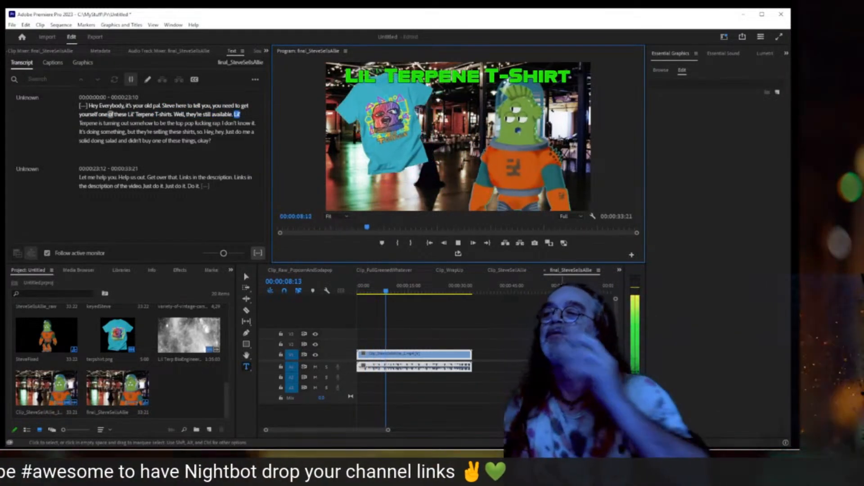
double_click(179, 114)
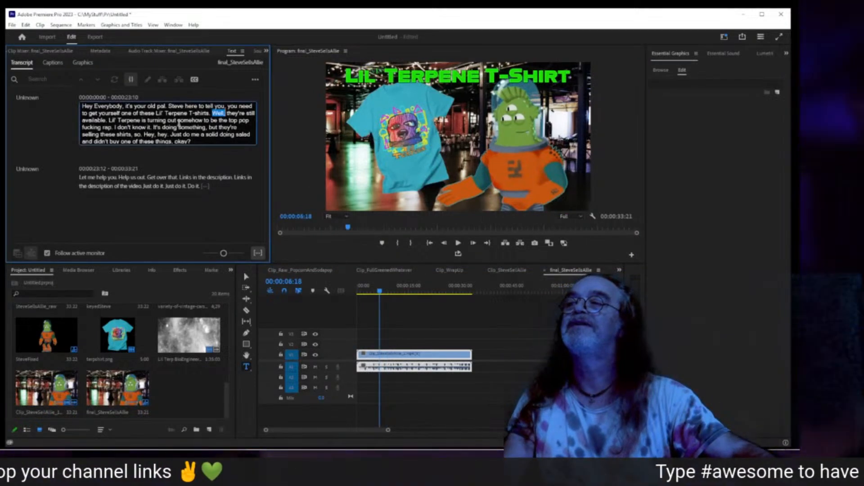
left_click(207, 113)
type("s")
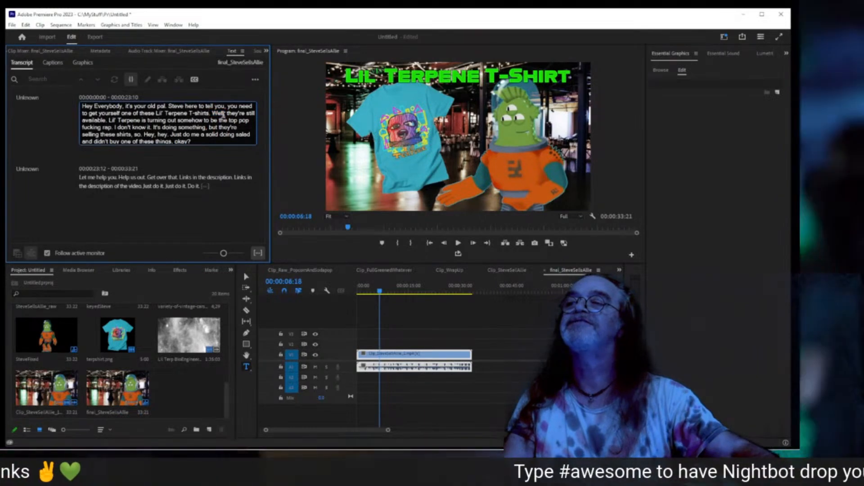
key("Delete")
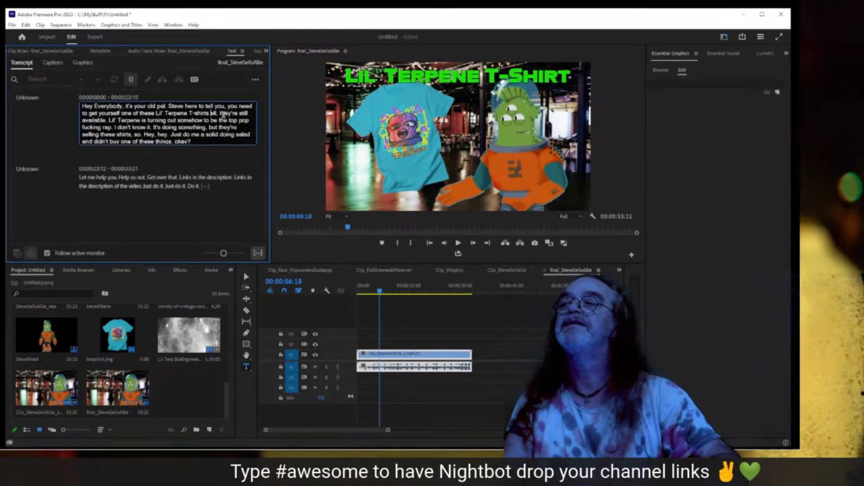
type("whi")
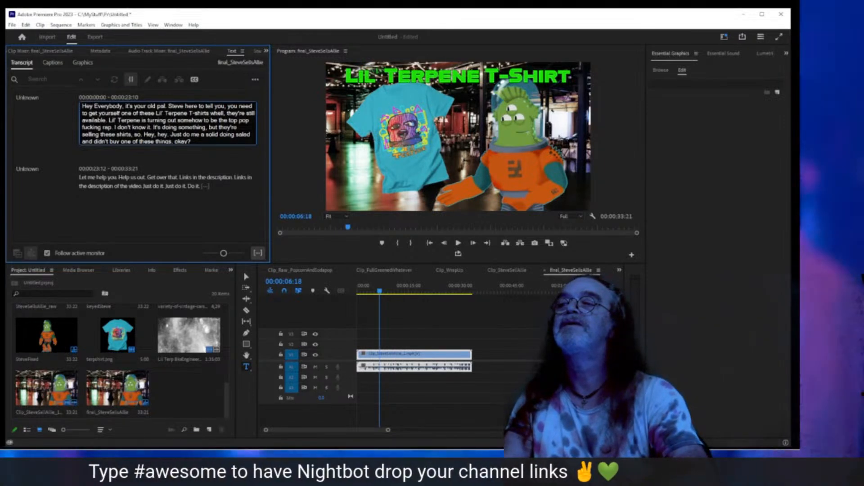
key("Delete")
key("Delete")
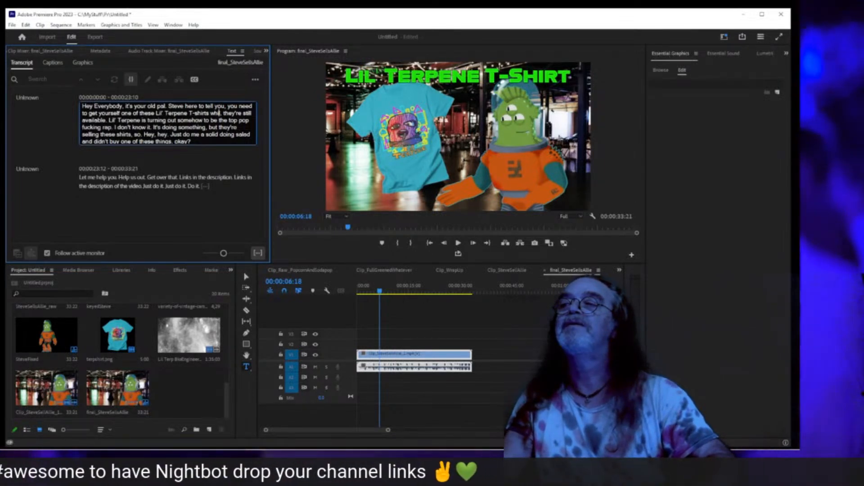
type("e")
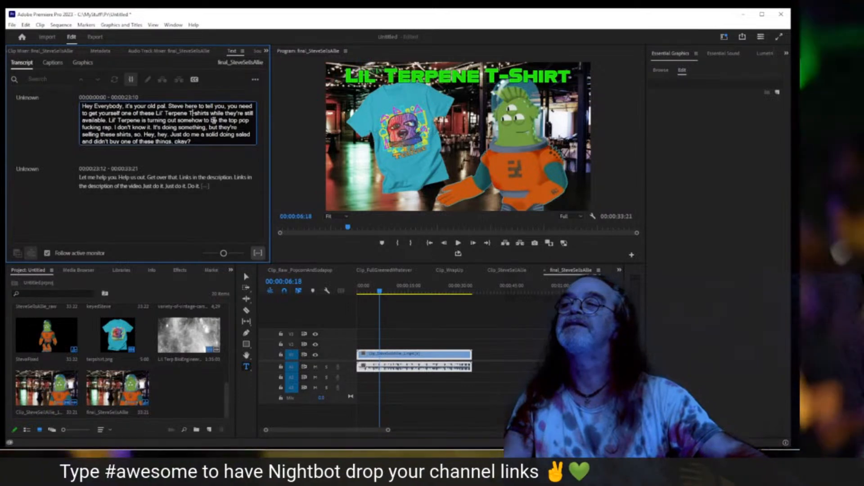
- Continue playback and change "It's doing something" to "He's doing something" in the first transcript segment
left_click(457, 244)
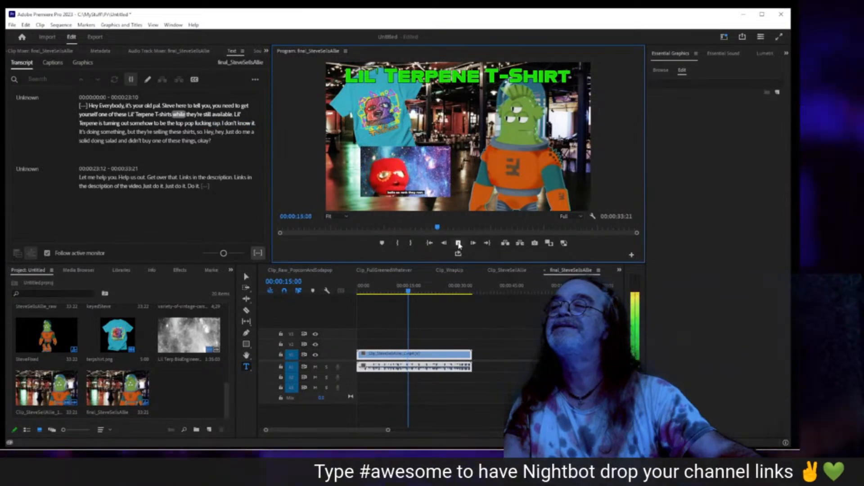
left_click(458, 243)
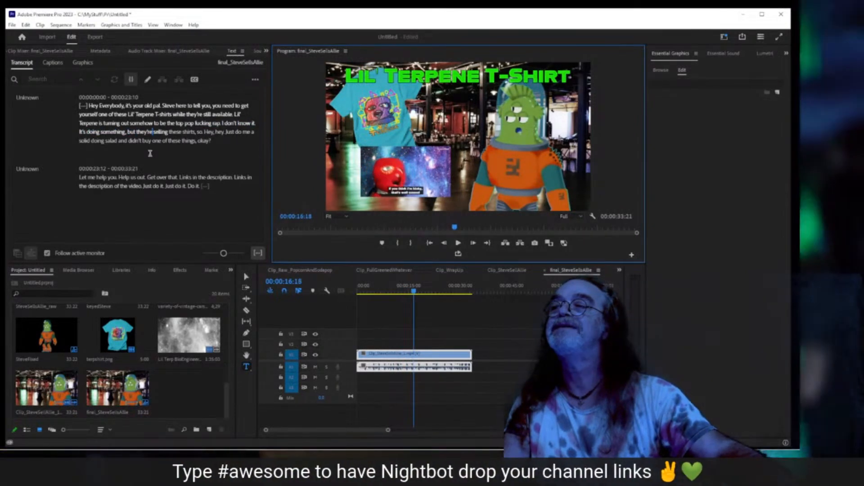
double_click(82, 132)
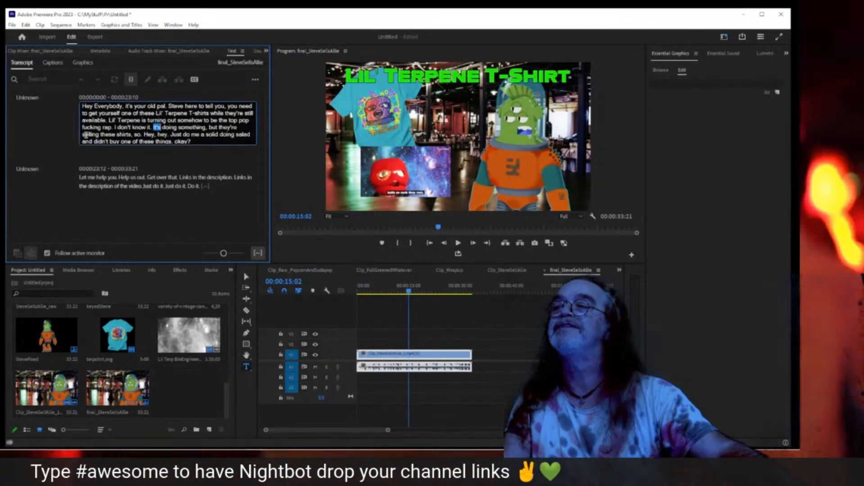
type("He")
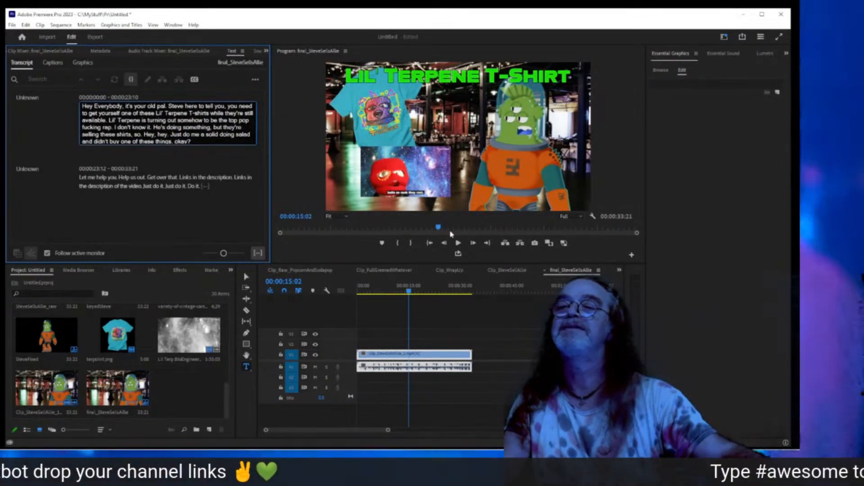
- Play into the second transcript segment and correct it to "I mean help us" and "Get over there"
left_click(459, 243)
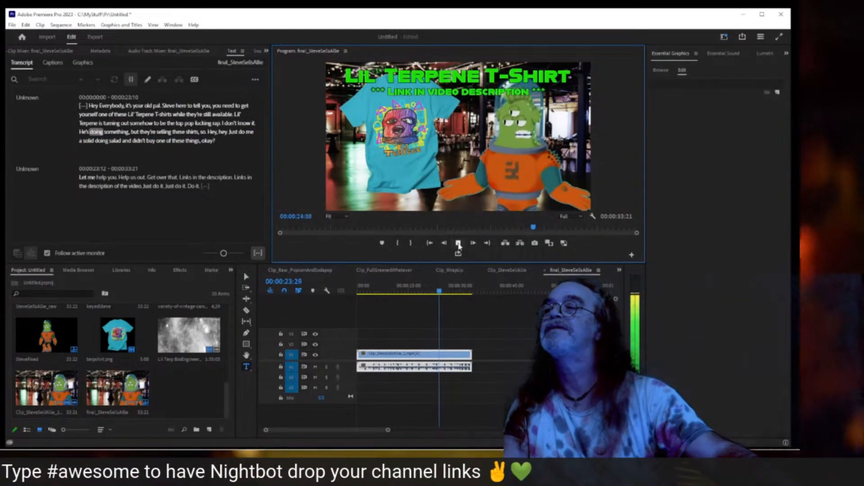
left_click(458, 243)
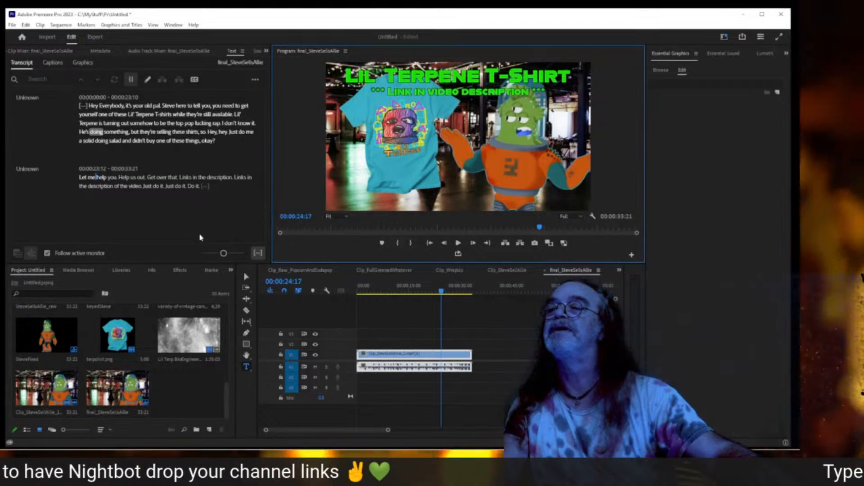
key("space")
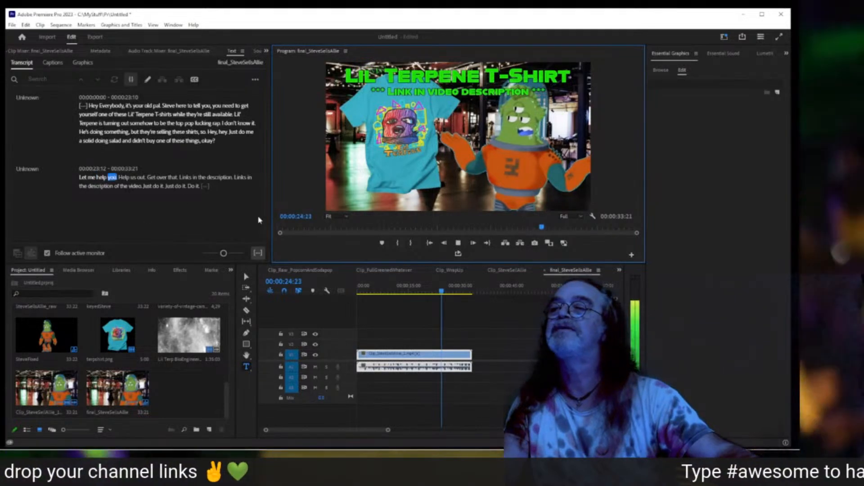
double_click(83, 178)
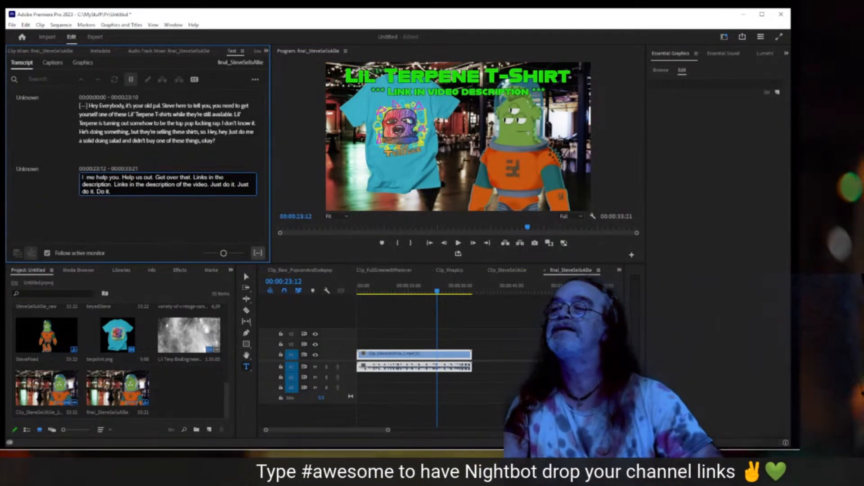
type("I mean")
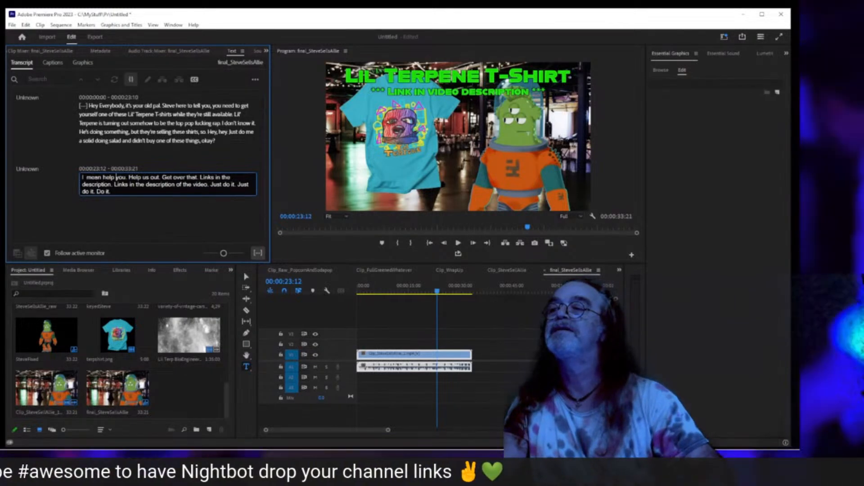
double_click(116, 177)
type("us")
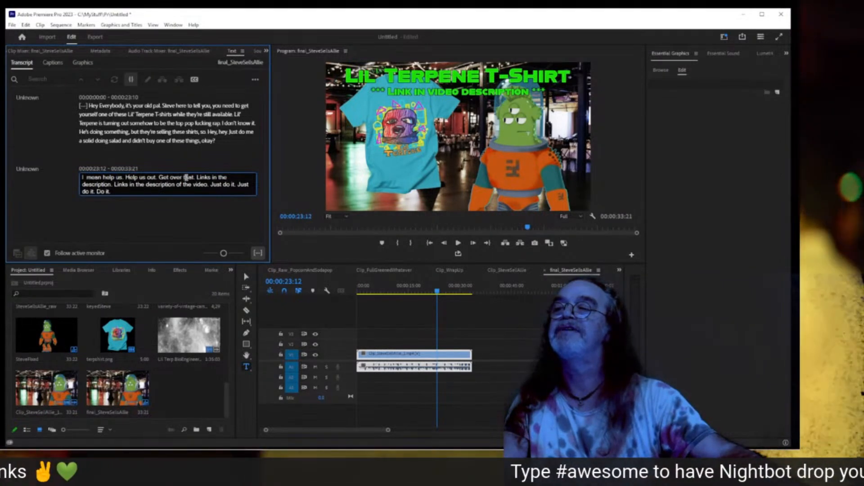
type("there")
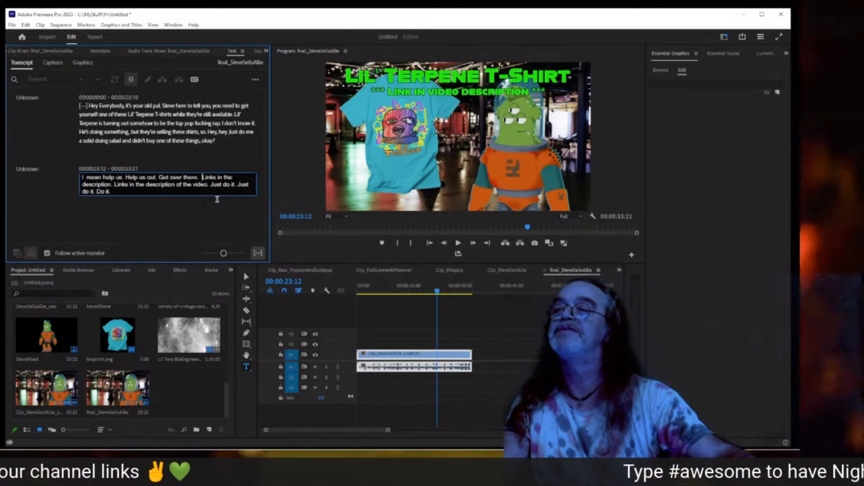
- Return the playhead to the sequence start and create captions from the corrected transcript using the Subtitle default preset
left_click(430, 244)
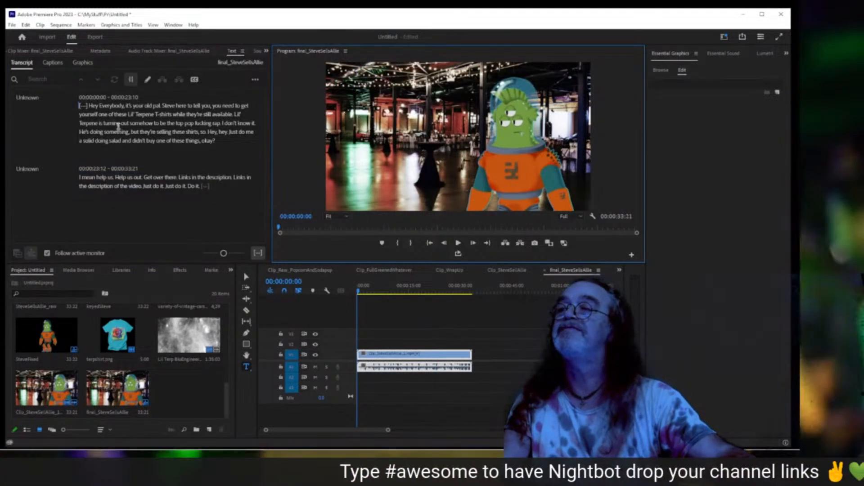
left_click(52, 62)
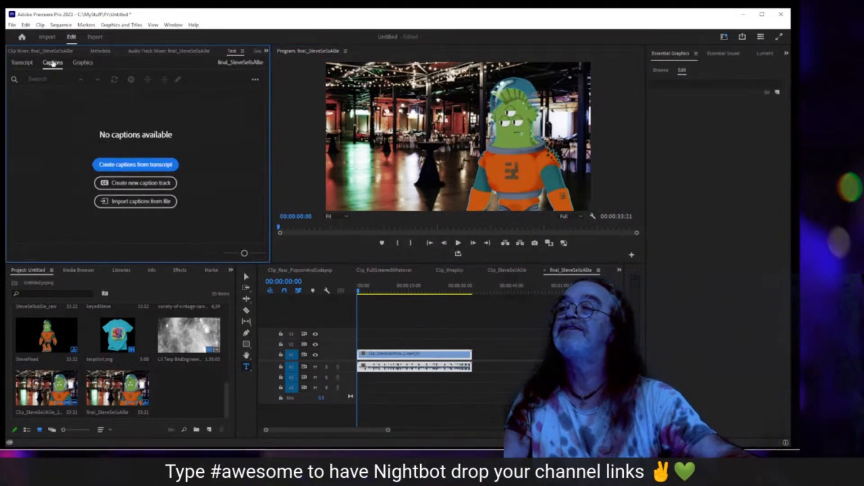
left_click(136, 165)
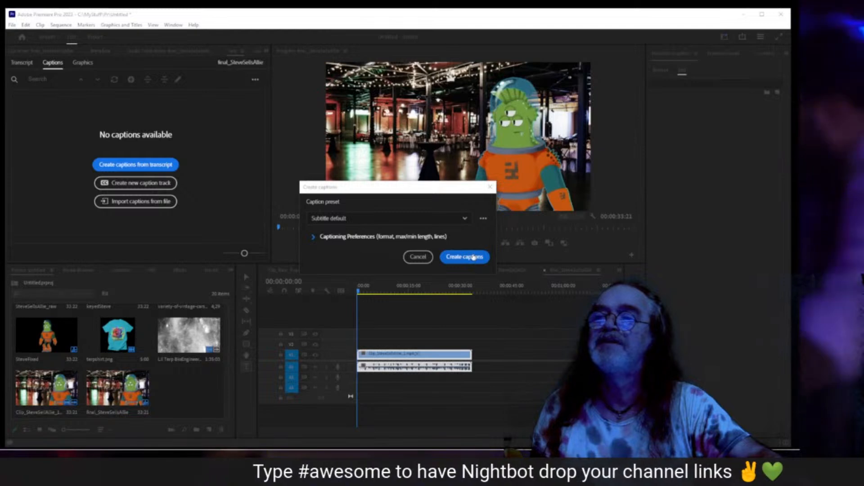
left_click(474, 257)
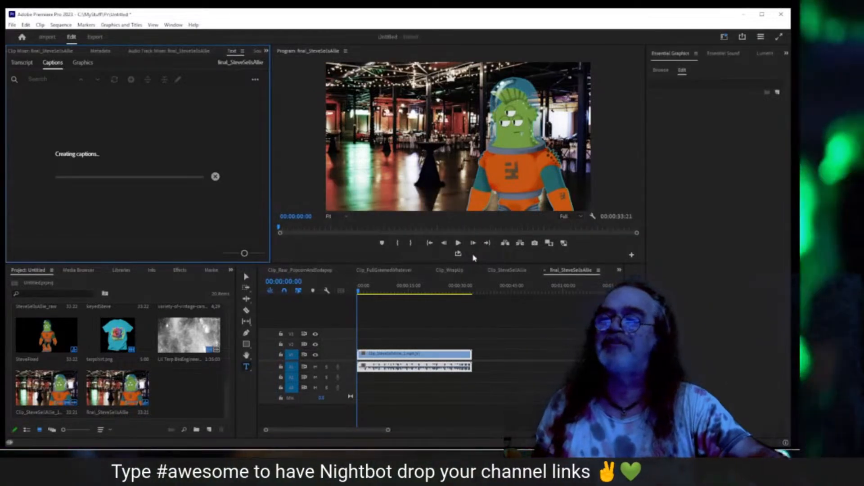
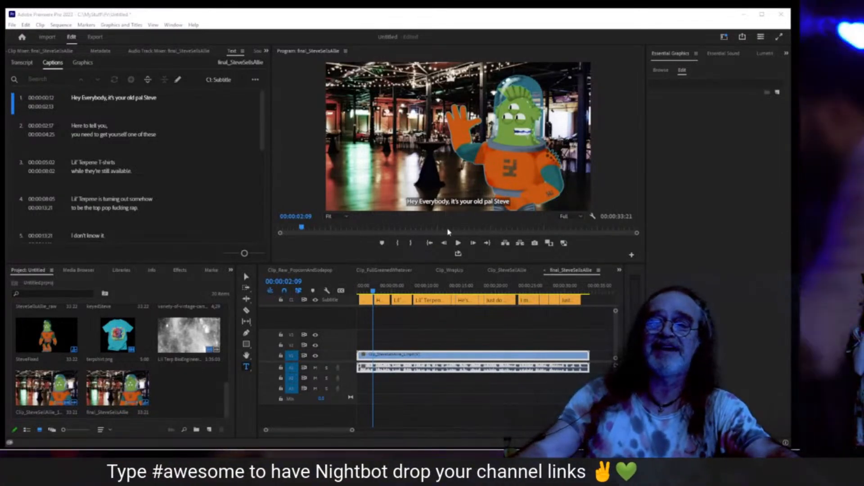
- Play the captioned sequence from start to end in full screen to check the subtitles, and exit full screen
left_click(430, 243)
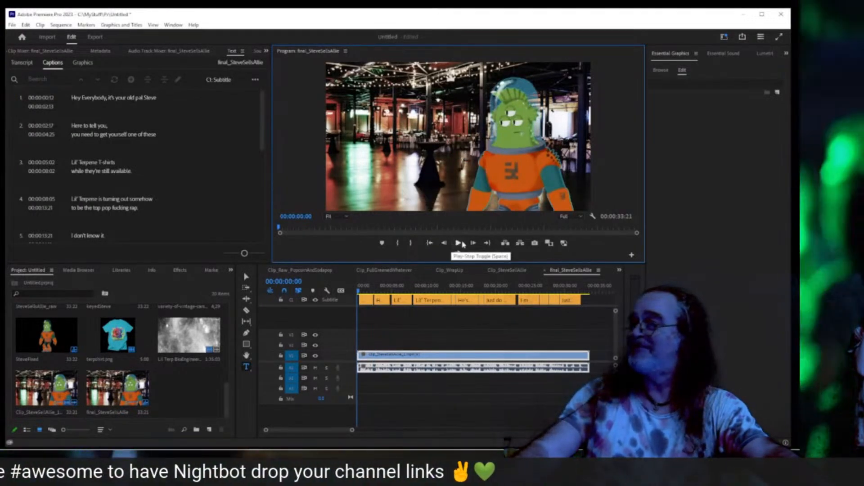
left_click(462, 244)
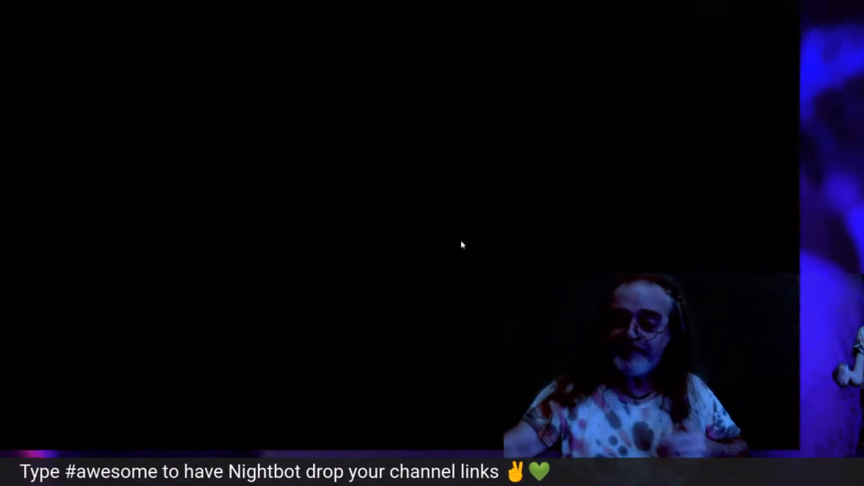
key("Escape")
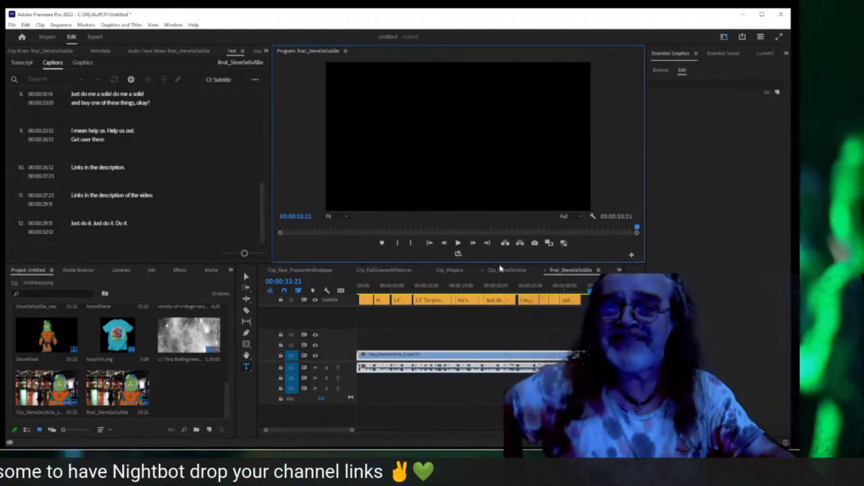
- Return the playhead to the start of the sequence and save the project
left_click(430, 244)
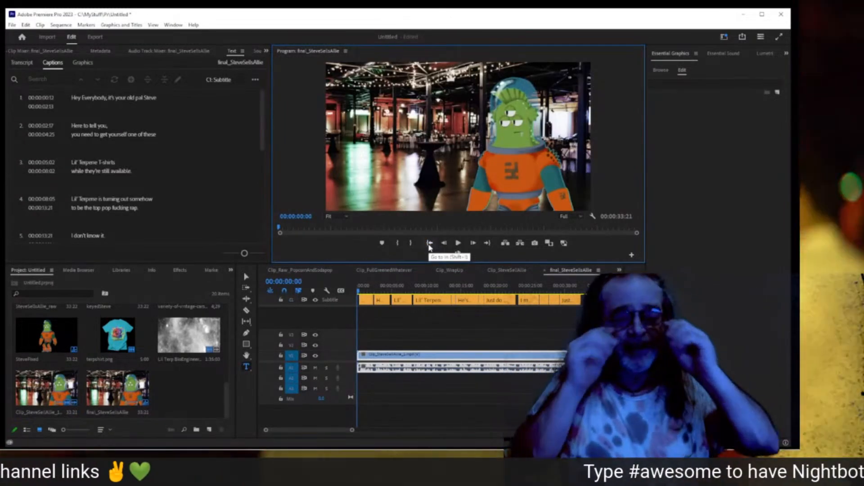
left_click(12, 24)
left_click(21, 139)
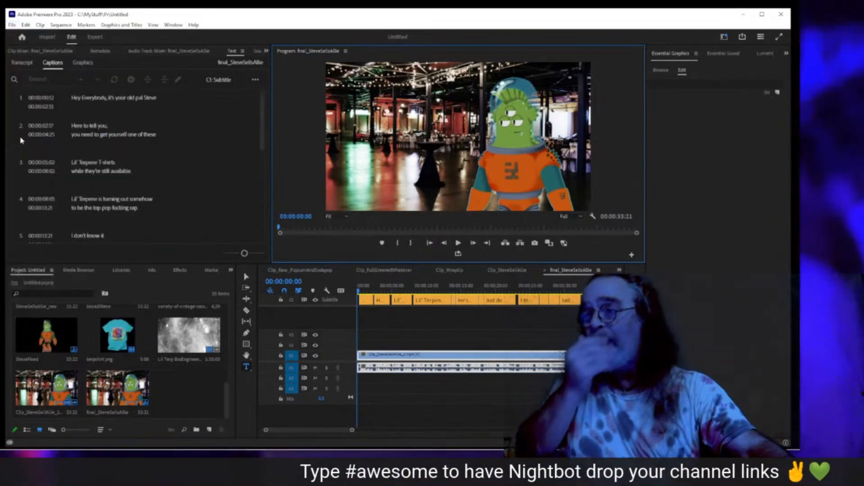